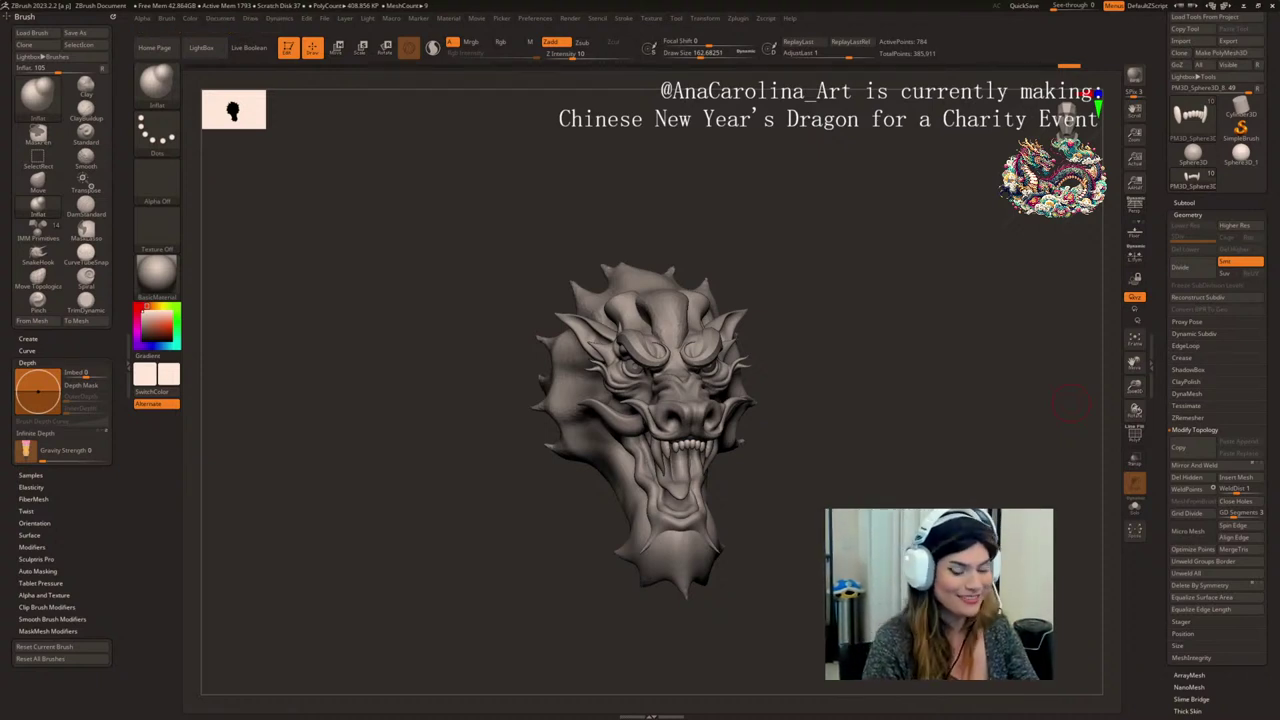
- Duplicate the upper teeth subtool of the dragon head
{"action": "left_click_drag", "start_coordinate": [814, 450], "coordinate": [1010, 428]}
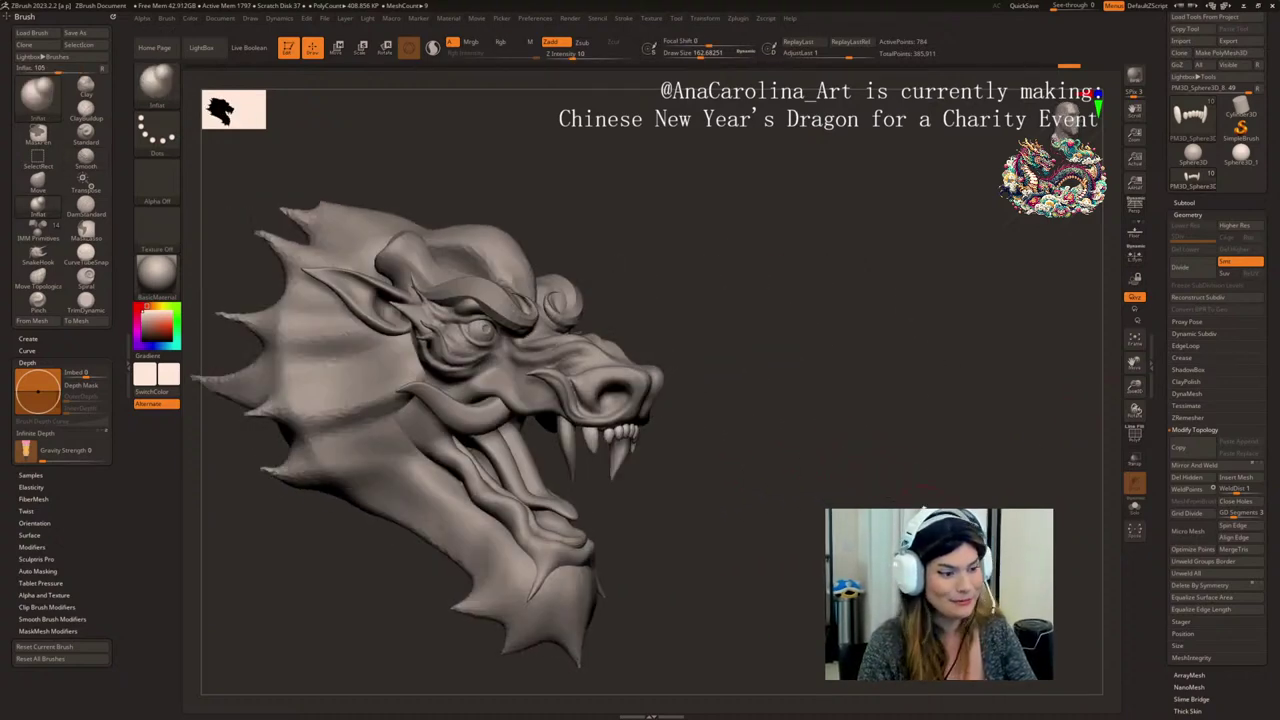
{"action": "left_click_drag", "start_coordinate": [919, 525], "coordinate": [890, 520], "text": "shift"}
{"action": "left_click", "coordinate": [1185, 204]}
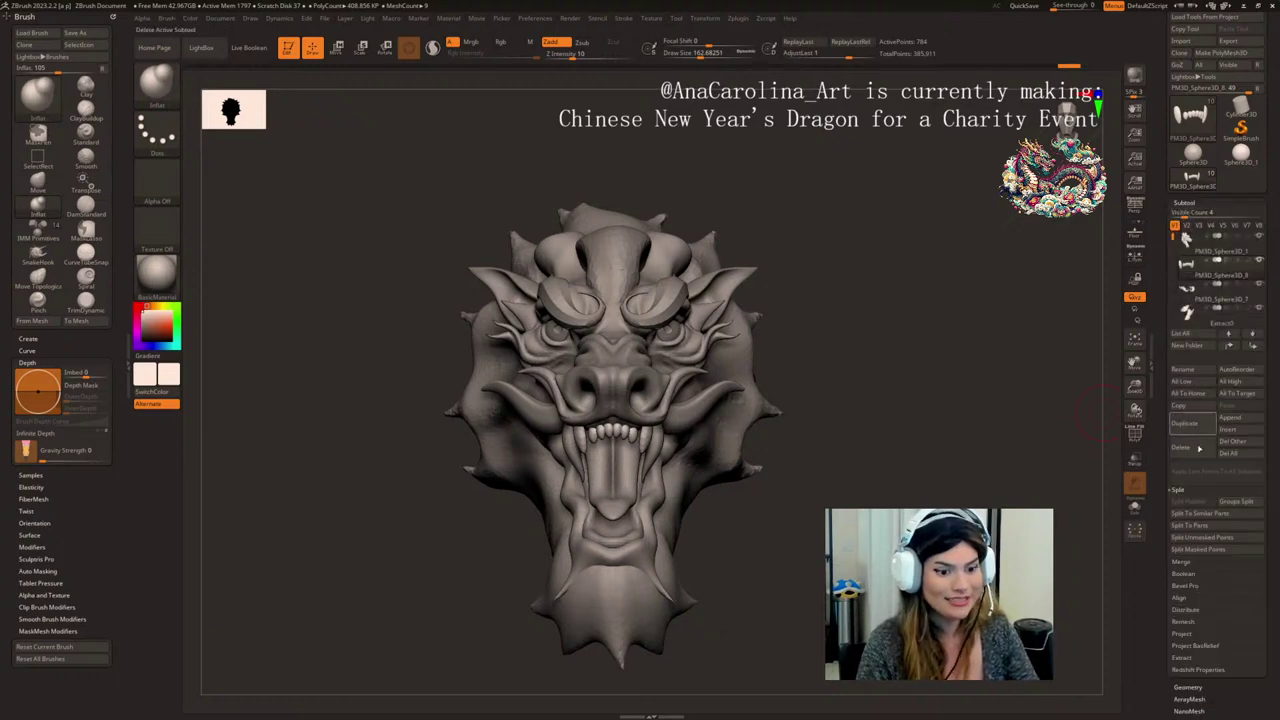
{"action": "left_click", "coordinate": [1198, 431]}
- Move the duplicated teeth down from the upper jaw onto the lower jaw
{"action": "left_click_drag", "start_coordinate": [860, 480], "coordinate": [980, 476]}
{"action": "key", "text": "w"}
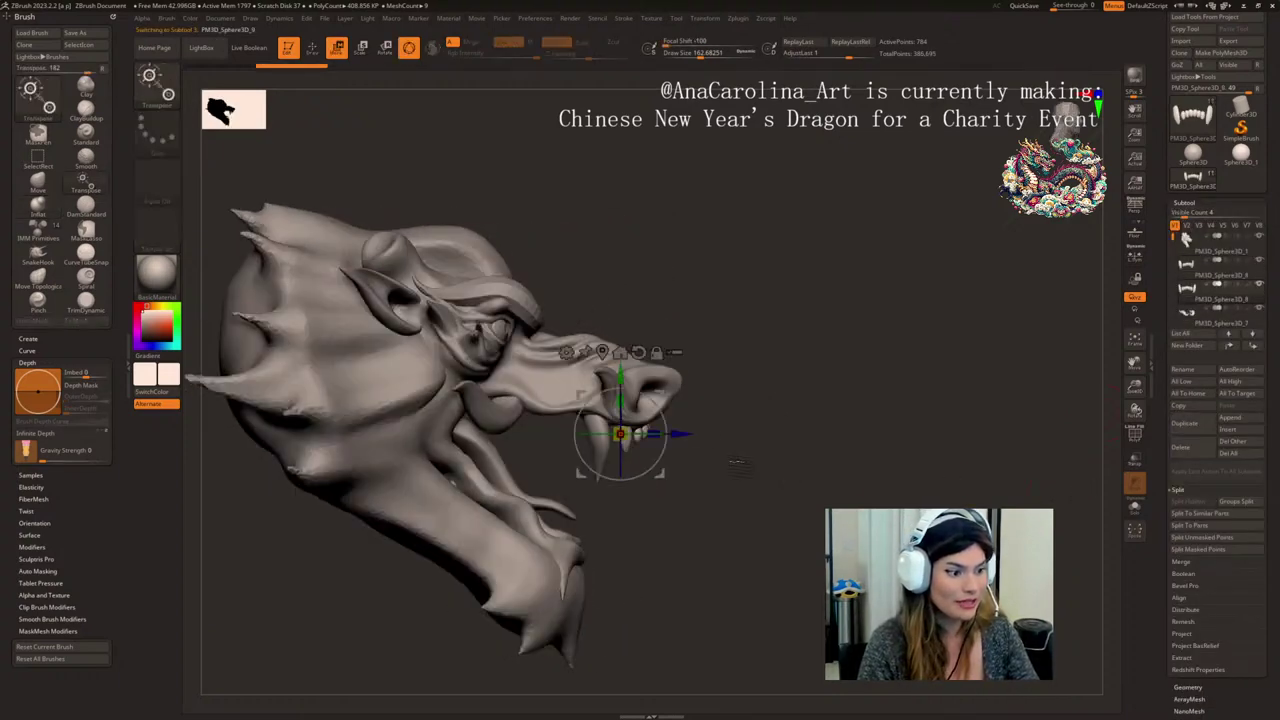
{"action": "left_click_drag", "start_coordinate": [659, 473], "coordinate": [649, 542]}
{"action": "left_click_drag", "start_coordinate": [780, 520], "coordinate": [656, 518]}
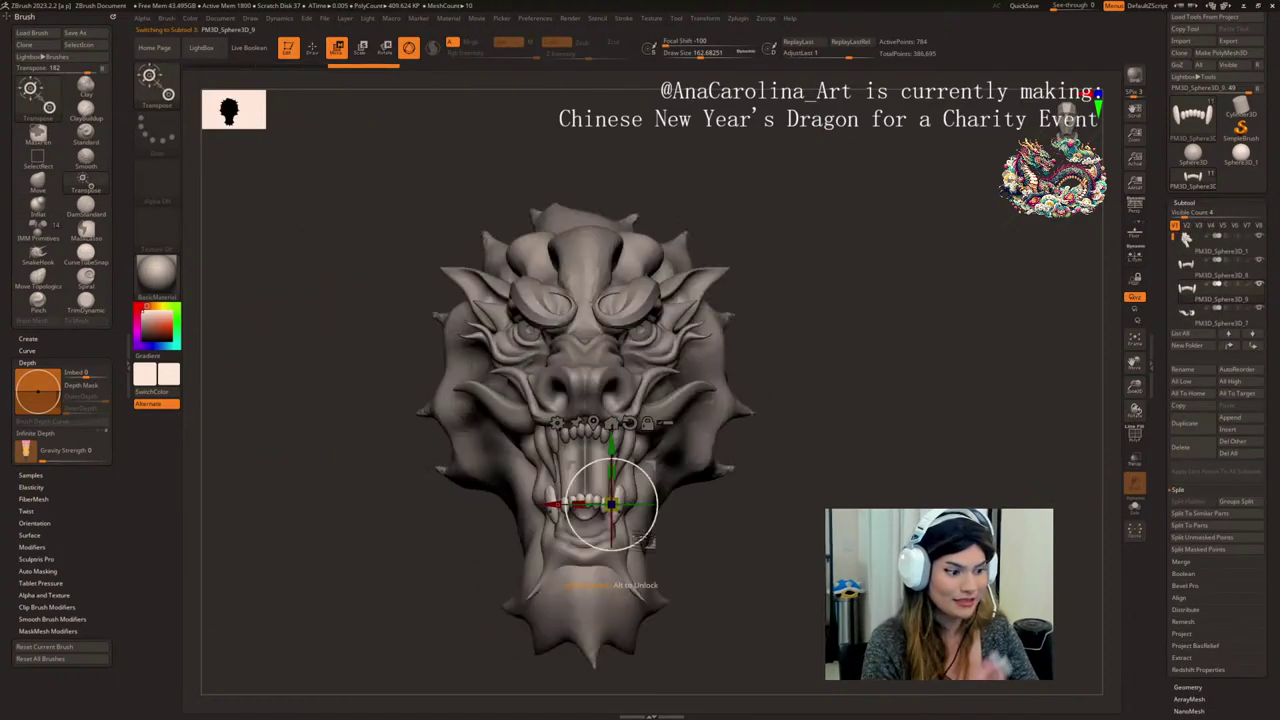
{"action": "left_click_drag", "start_coordinate": [770, 500], "coordinate": [915, 525]}
{"action": "left_click_drag", "start_coordinate": [651, 543], "coordinate": [611, 580]}
{"action": "left_click_drag", "start_coordinate": [790, 562], "coordinate": [638, 543]}
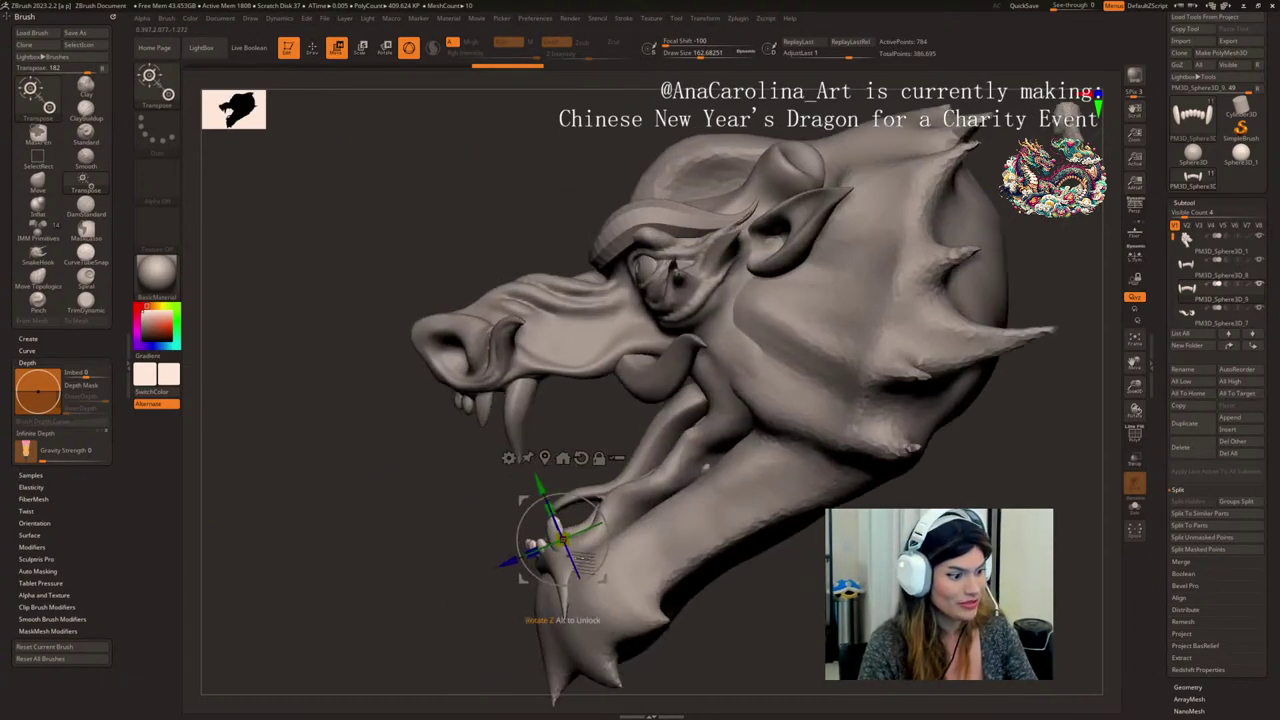
- Try to tilt the duplicated teeth to follow the slope of the lower jaw
{"action": "left_click_drag", "start_coordinate": [602, 582], "coordinate": [608, 575]}
{"action": "left_click_drag", "start_coordinate": [488, 632], "coordinate": [634, 624]}
{"action": "key", "text": "ctrl+z"}
{"action": "key", "text": "ctrl+z"}
{"action": "left_click_drag", "start_coordinate": [821, 527], "coordinate": [762, 542]}
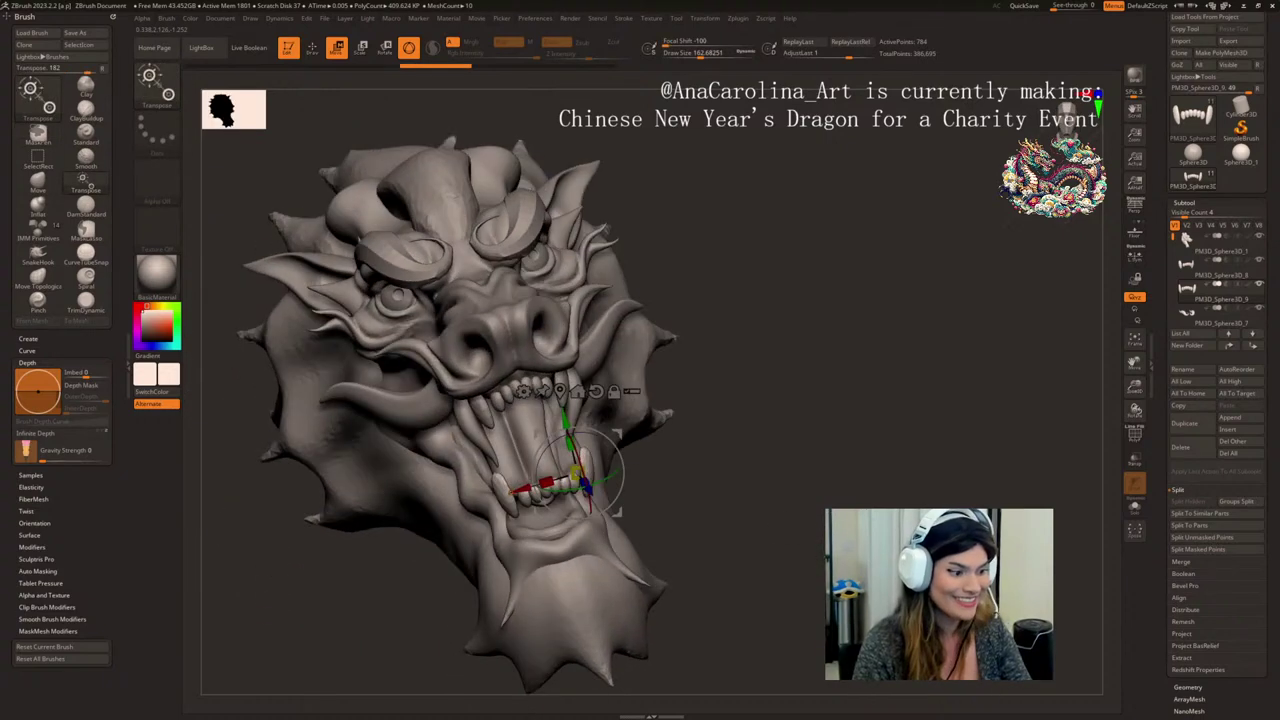
- Flip the duplicated teeth upside down with the Mirror deformation
{"action": "scroll", "coordinate": [1214, 540], "scroll_direction": "down", "scroll_amount": 5}
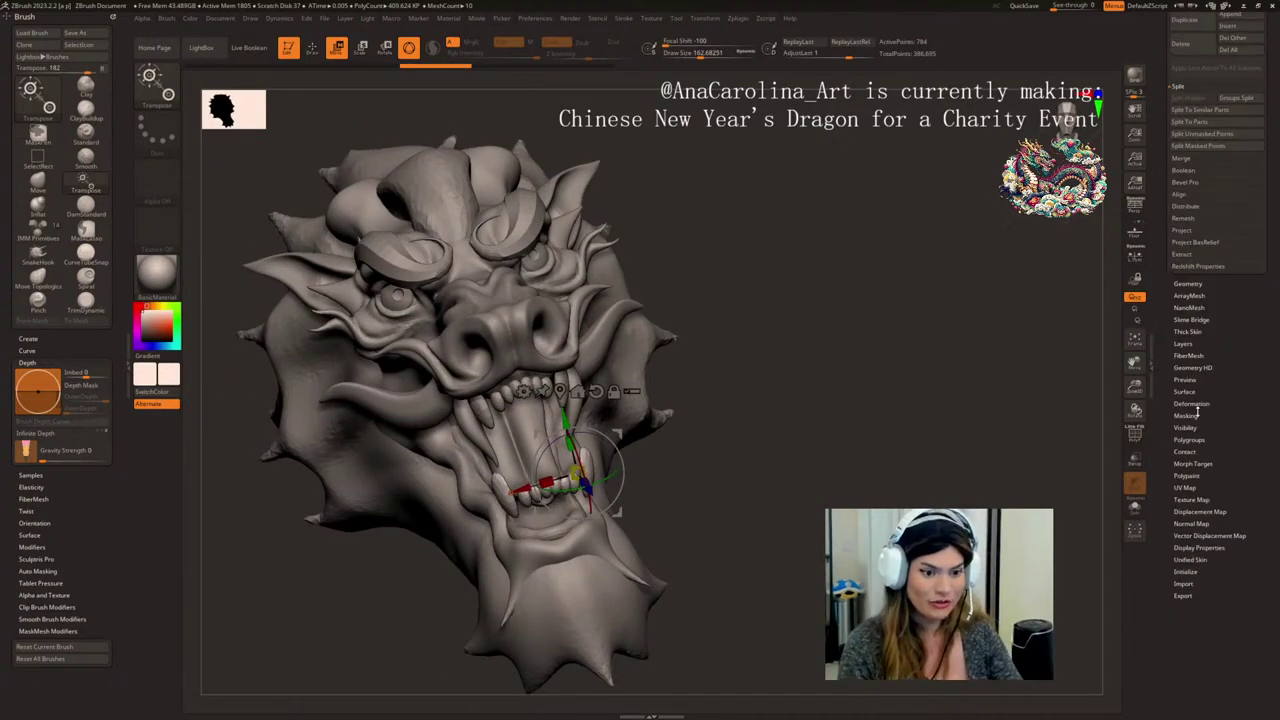
{"action": "left_click", "coordinate": [1193, 404]}
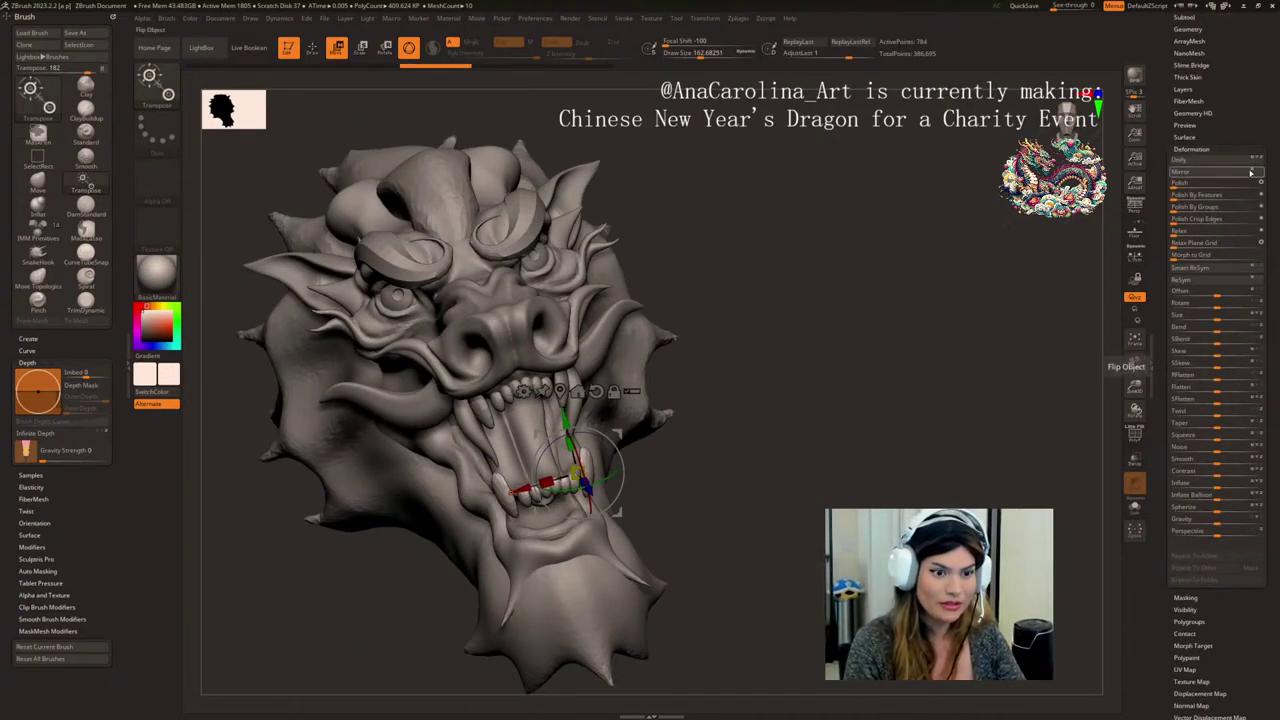
{"action": "left_click", "coordinate": [1238, 174]}
{"action": "left_click_drag", "start_coordinate": [988, 331], "coordinate": [1022, 360]}
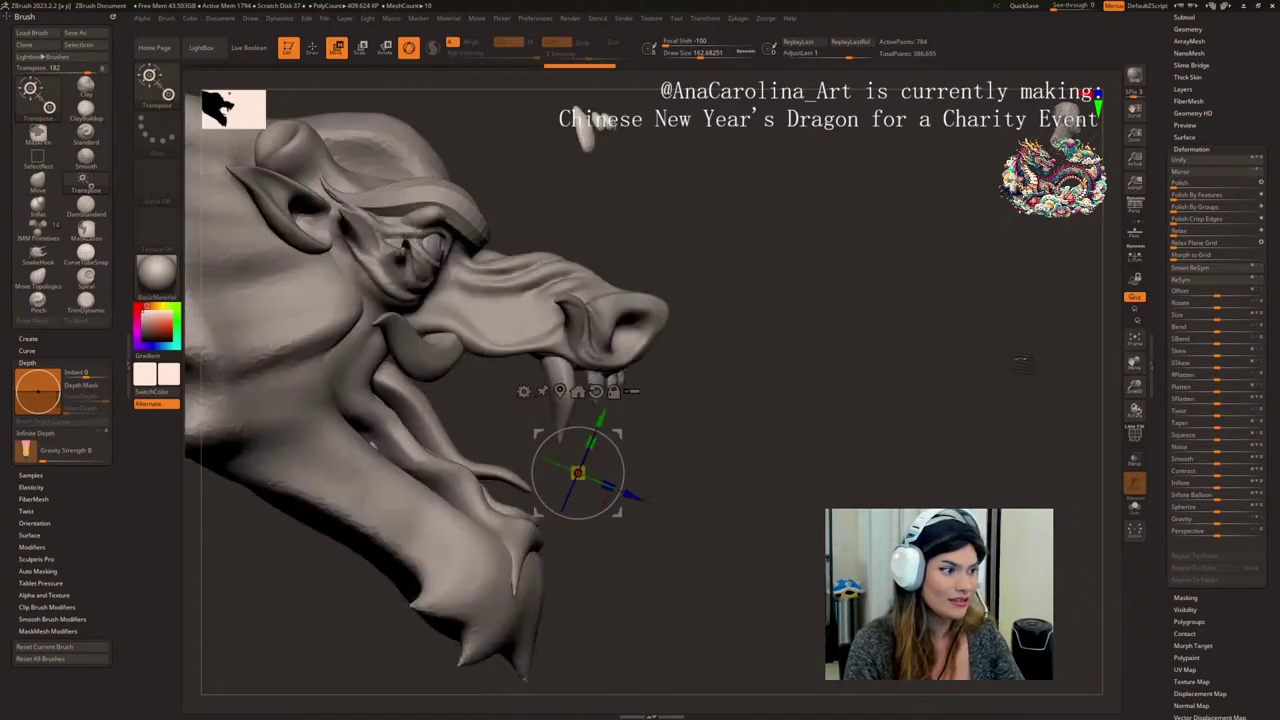
- Recentre the gizmo on the flipped teeth and move them down into the lower jaw behind the lip
{"action": "left_click_drag", "start_coordinate": [704, 282], "coordinate": [712, 350], "text": "alt"}
{"action": "left_click", "coordinate": [617, 193], "text": "alt"}
{"action": "left_click_drag", "start_coordinate": [658, 212], "coordinate": [580, 629]}
{"action": "mouse_move", "coordinate": [712, 565]}
{"action": "left_mouse_down"}
{"action": "mouse_move", "coordinate": [635, 571]}
{"action": "mouse_move", "coordinate": [612, 597]}
{"action": "mouse_move", "coordinate": [722, 545]}
{"action": "left_mouse_up"}
{"action": "left_click_drag", "start_coordinate": [581, 578], "coordinate": [581, 628]}
{"action": "left_click_drag", "start_coordinate": [722, 572], "coordinate": [559, 588]}
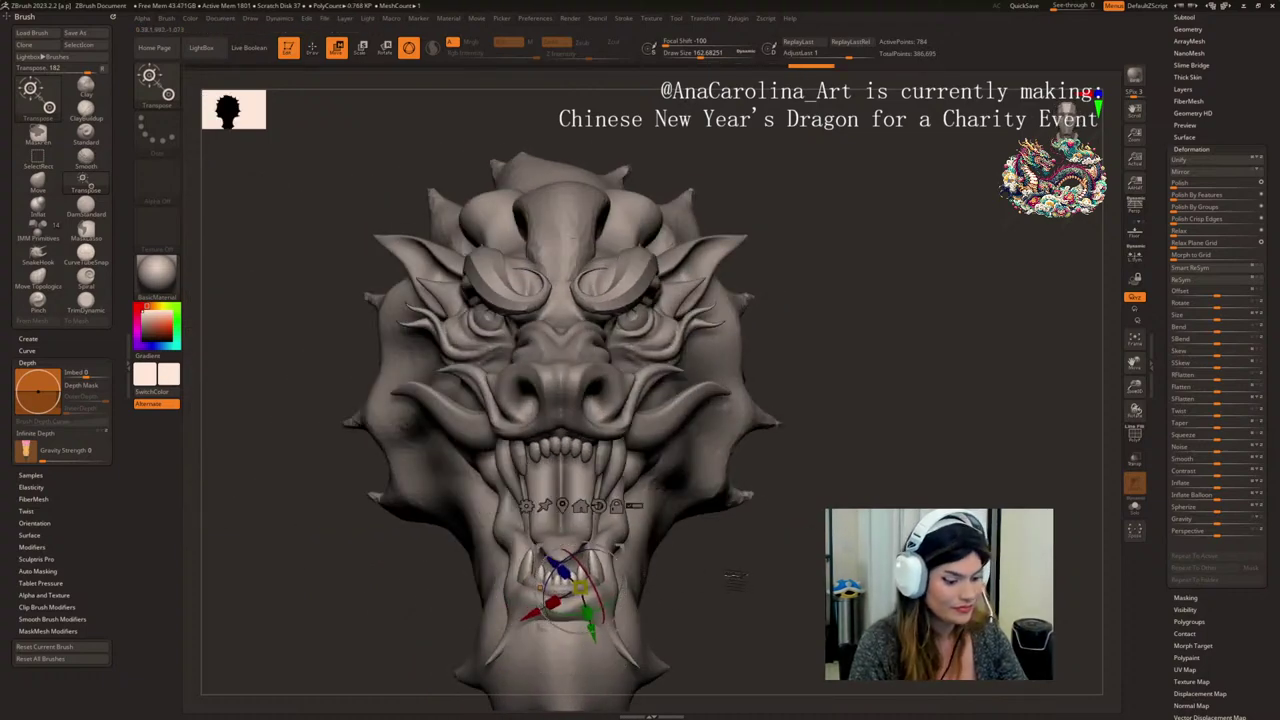
- Shape the lower tooth row to the jaw with the Move brush at focal shift 20 and draw size about 286
{"action": "key", "text": "q"}
{"action": "left_click", "coordinate": [721, 299], "text": "alt"}
{"action": "left_click_drag", "start_coordinate": [737, 563], "coordinate": [807, 534]}
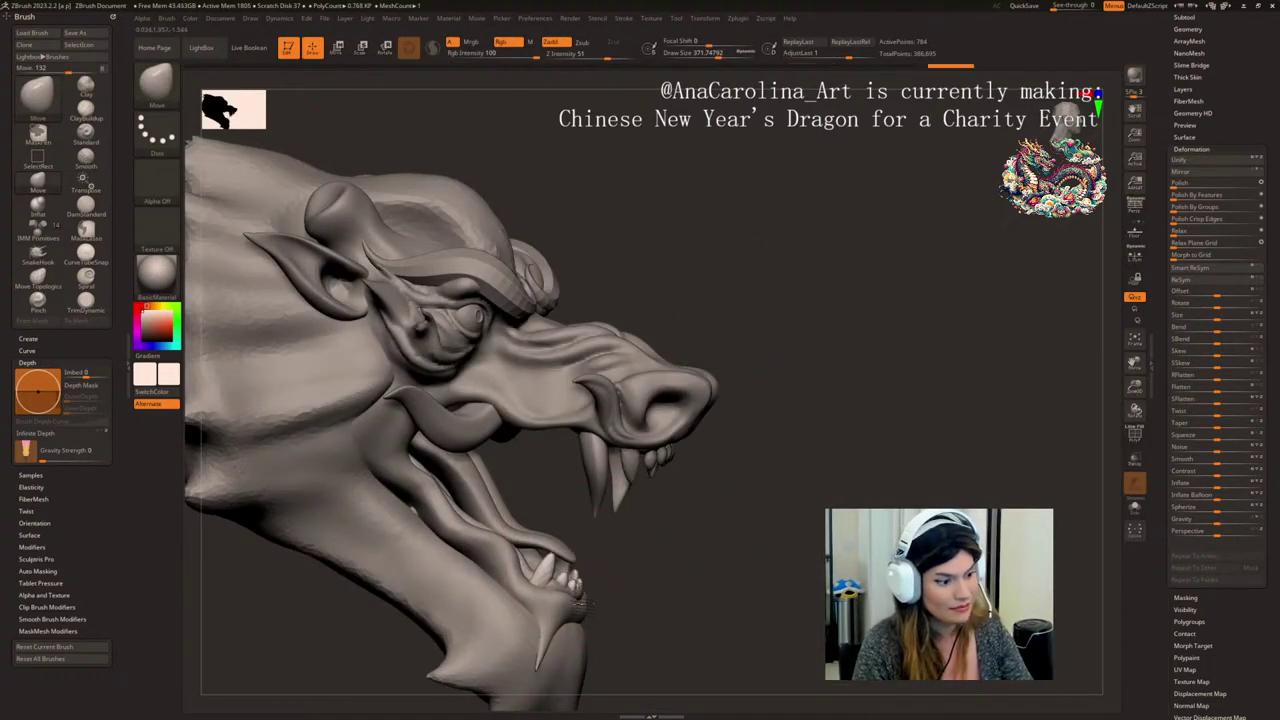
{"action": "key", "text": "space"}
{"action": "left_click_drag", "start_coordinate": [608, 551], "coordinate": [607, 558]}
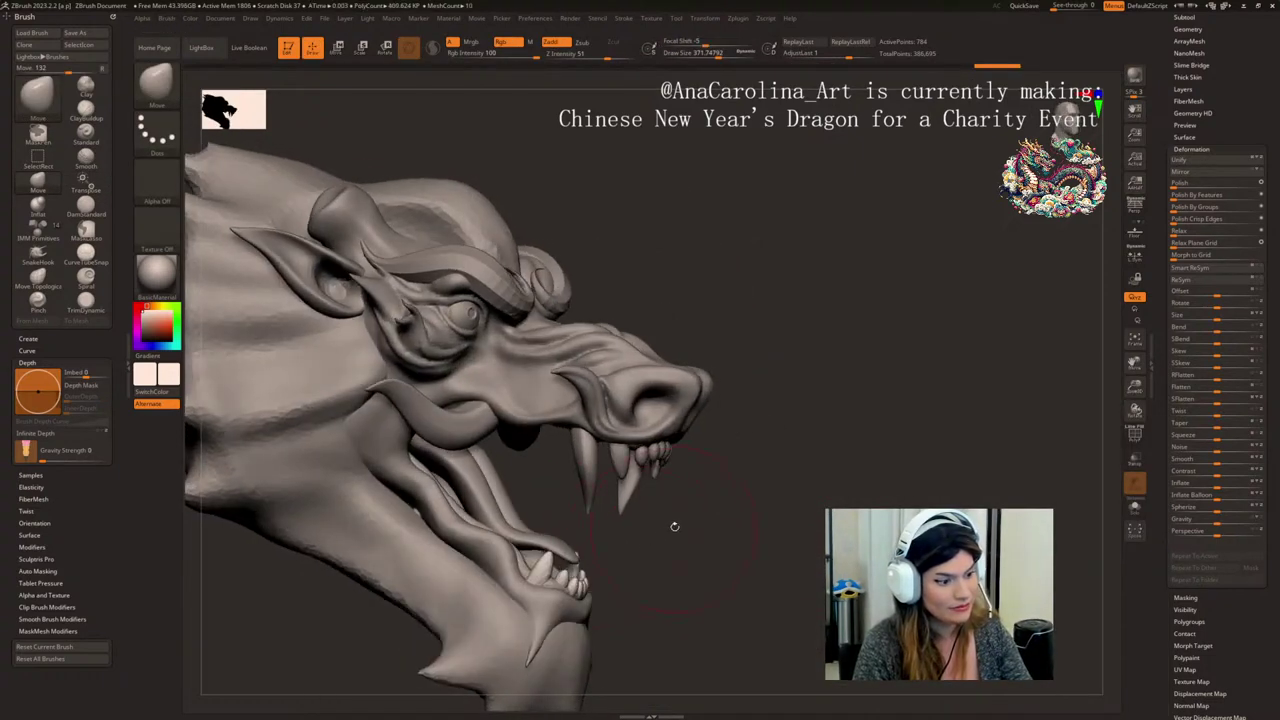
{"action": "key", "text": "space"}
{"action": "left_click_drag", "start_coordinate": [674, 526], "coordinate": [688, 539]}
{"action": "left_click_drag", "start_coordinate": [690, 540], "coordinate": [632, 533]}
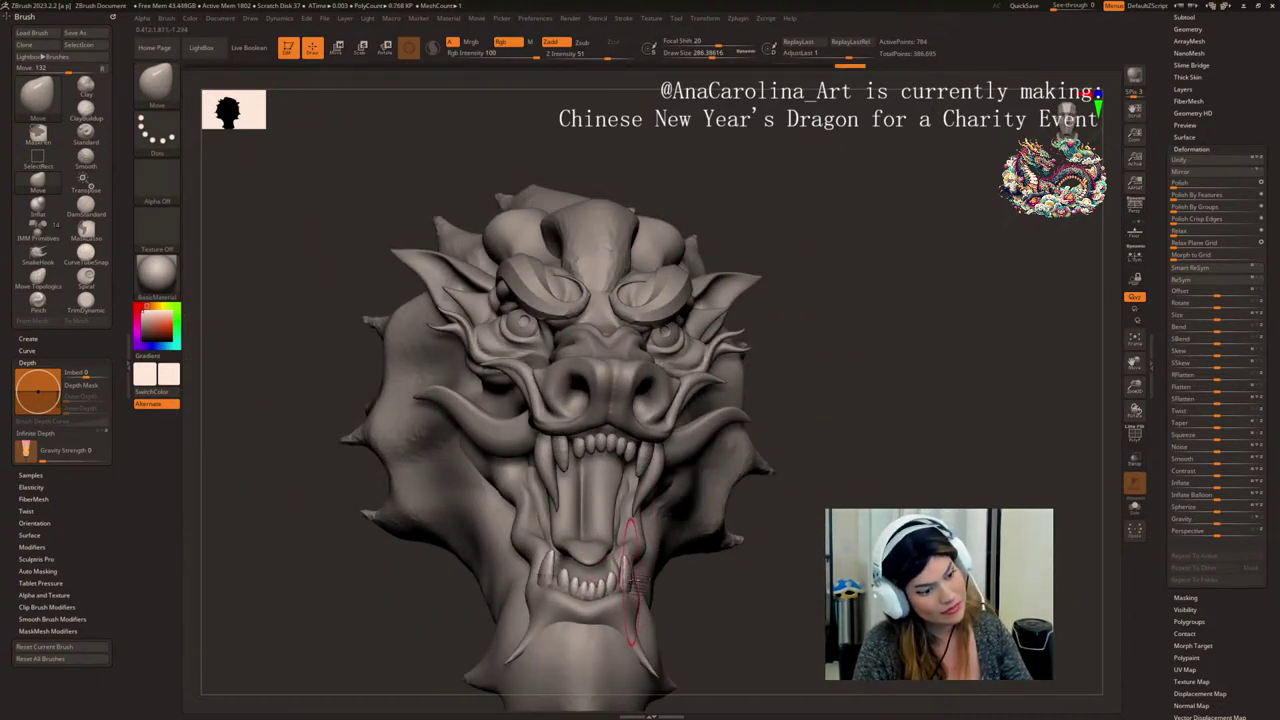
{"action": "left_click_drag", "start_coordinate": [668, 574], "coordinate": [734, 560]}
- Refine the fit of the lower teeth and fangs with the Move brush at draw size about 182
{"action": "key", "text": "space"}
{"action": "mouse_move", "coordinate": [808, 512]}
{"action": "left_mouse_down"}
{"action": "mouse_move", "coordinate": [768, 507]}
{"action": "mouse_move", "coordinate": [908, 471]}
{"action": "mouse_move", "coordinate": [880, 463]}
{"action": "mouse_move", "coordinate": [912, 436]}
{"action": "left_mouse_up"}
{"action": "key", "text": "space"}
{"action": "key", "text": "space"}
{"action": "left_click_drag", "start_coordinate": [912, 436], "coordinate": [948, 462], "text": "alt"}
{"action": "key", "text": "space"}
{"action": "mouse_move", "coordinate": [617, 506]}
{"action": "left_mouse_down"}
{"action": "mouse_move", "coordinate": [643, 488]}
{"action": "mouse_move", "coordinate": [676, 494]}
{"action": "left_mouse_up"}
{"action": "mouse_move", "coordinate": [985, 480]}
{"action": "left_mouse_down", "text": "alt"}
{"action": "mouse_move", "coordinate": [989, 423]}
{"action": "mouse_move", "coordinate": [985, 485]}
{"action": "mouse_move", "coordinate": [876, 496]}
{"action": "left_mouse_up", "text": "alt"}
{"action": "key", "text": "space"}
{"action": "mouse_move", "coordinate": [709, 507]}
{"action": "left_mouse_down"}
{"action": "mouse_move", "coordinate": [896, 498]}
{"action": "mouse_move", "coordinate": [690, 503]}
{"action": "left_mouse_up"}
{"action": "key", "text": "n"}
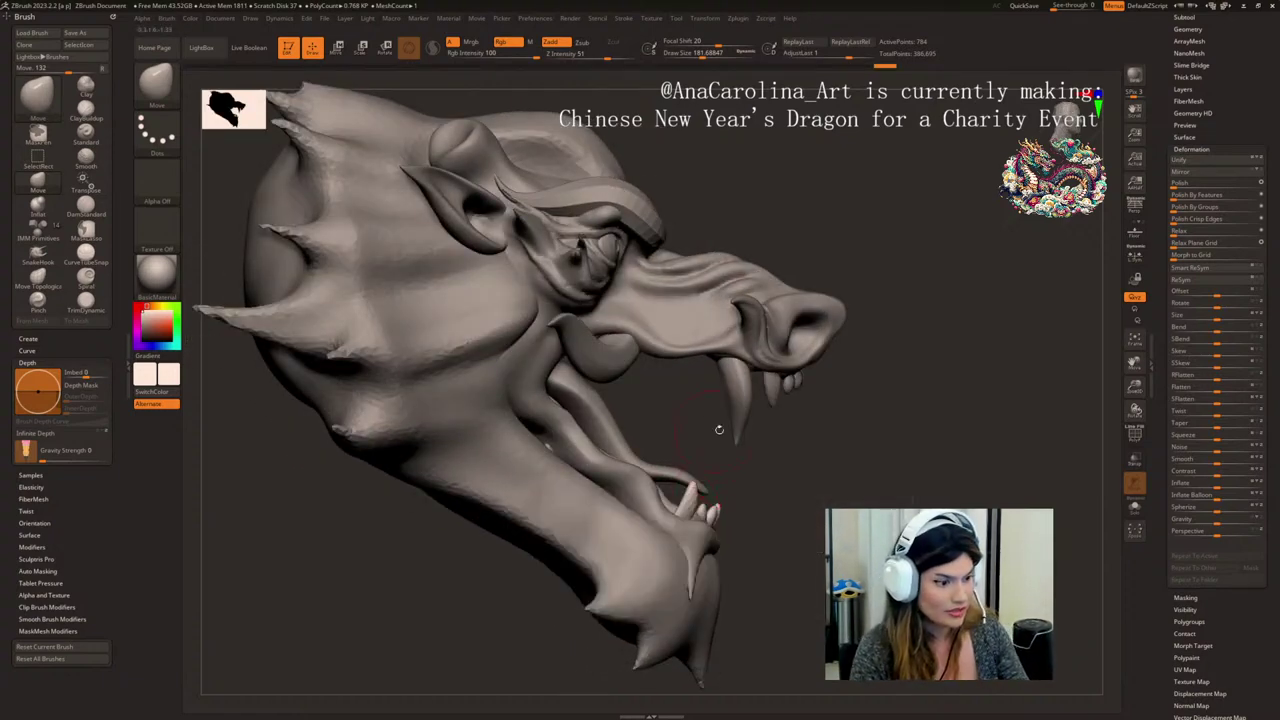
- Sharpen the lower corner fang with the Pinch brush
{"action": "key", "text": "b"}
{"action": "key", "text": "p"}
{"action": "key", "text": "i"}
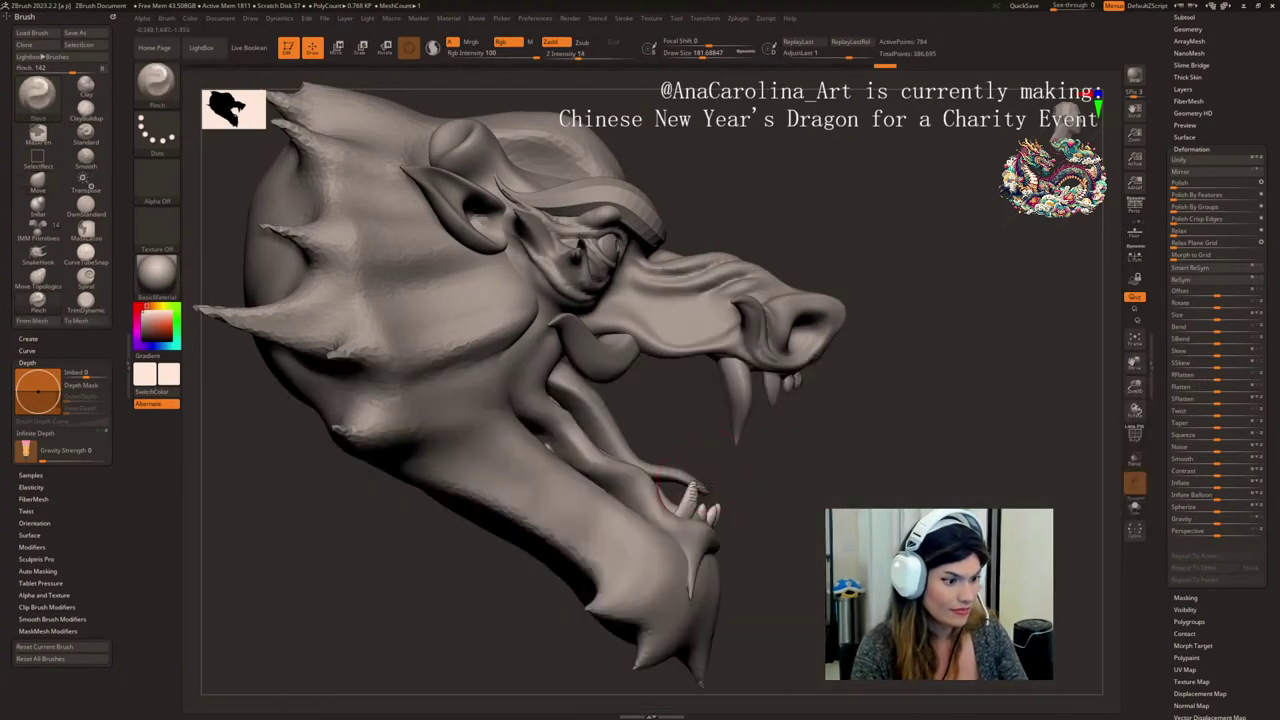
{"action": "left_click_drag", "start_coordinate": [745, 480], "coordinate": [650, 484]}
{"action": "left_click_drag", "start_coordinate": [795, 488], "coordinate": [862, 440]}
{"action": "mouse_move", "coordinate": [925, 489]}
{"action": "left_mouse_down"}
{"action": "mouse_move", "coordinate": [885, 490]}
{"action": "mouse_move", "coordinate": [935, 487]}
{"action": "left_mouse_up"}
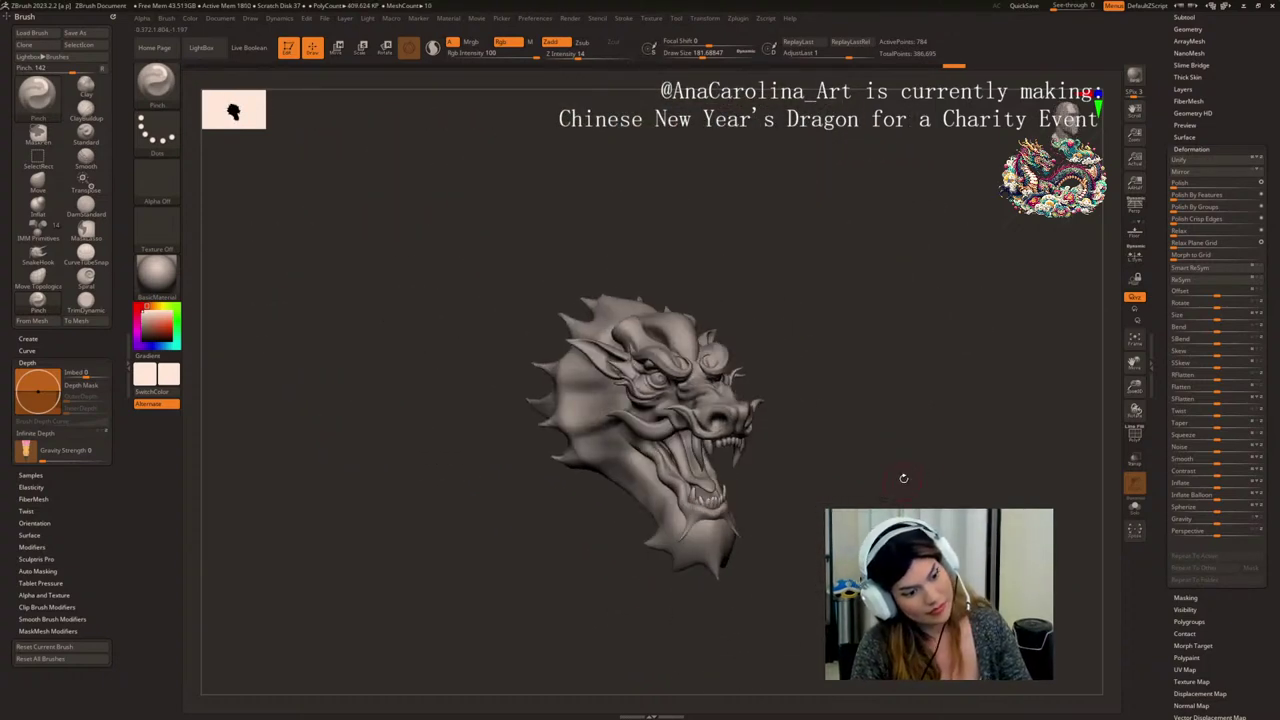
- Mask the lower teeth except one corner fang and centre the gizmo on that fang
{"action": "left_click_drag", "start_coordinate": [908, 444], "coordinate": [897, 535], "text": "alt"}
{"action": "key", "text": "w"}
{"action": "left_click", "coordinate": [697, 503], "text": "ctrl"}
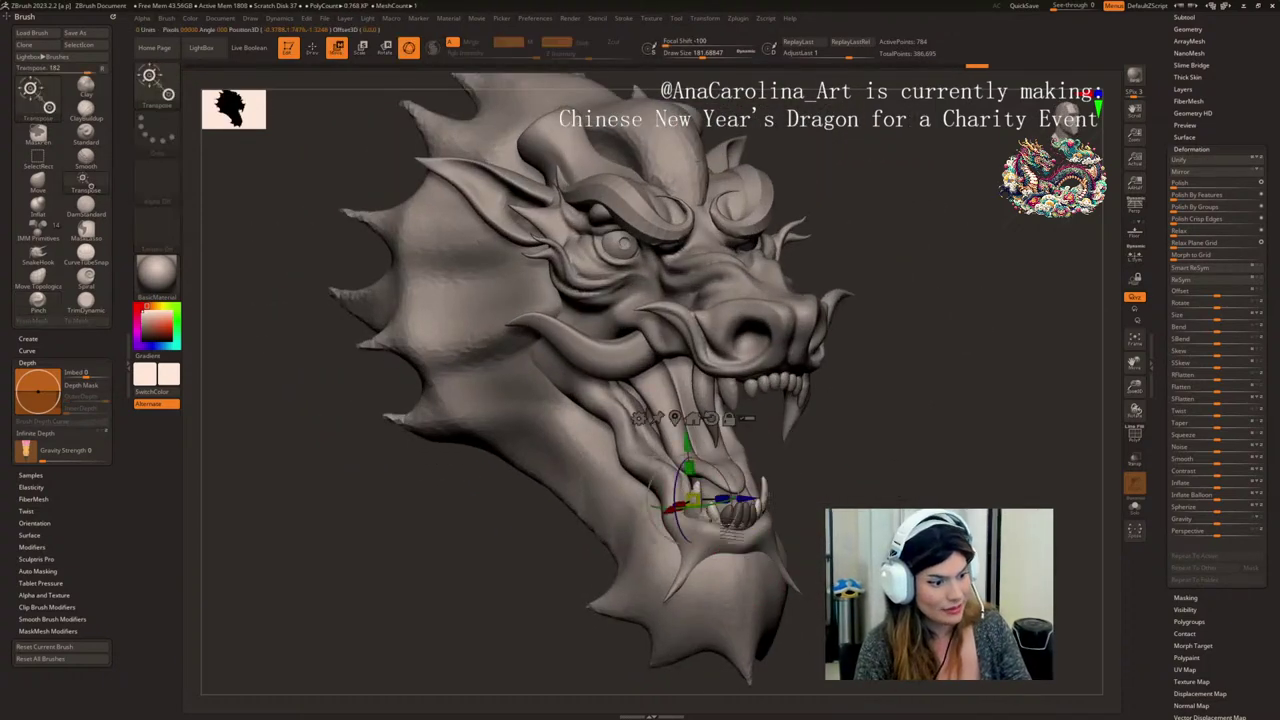
{"action": "left_click_drag", "start_coordinate": [843, 503], "coordinate": [803, 503], "text": "shift"}
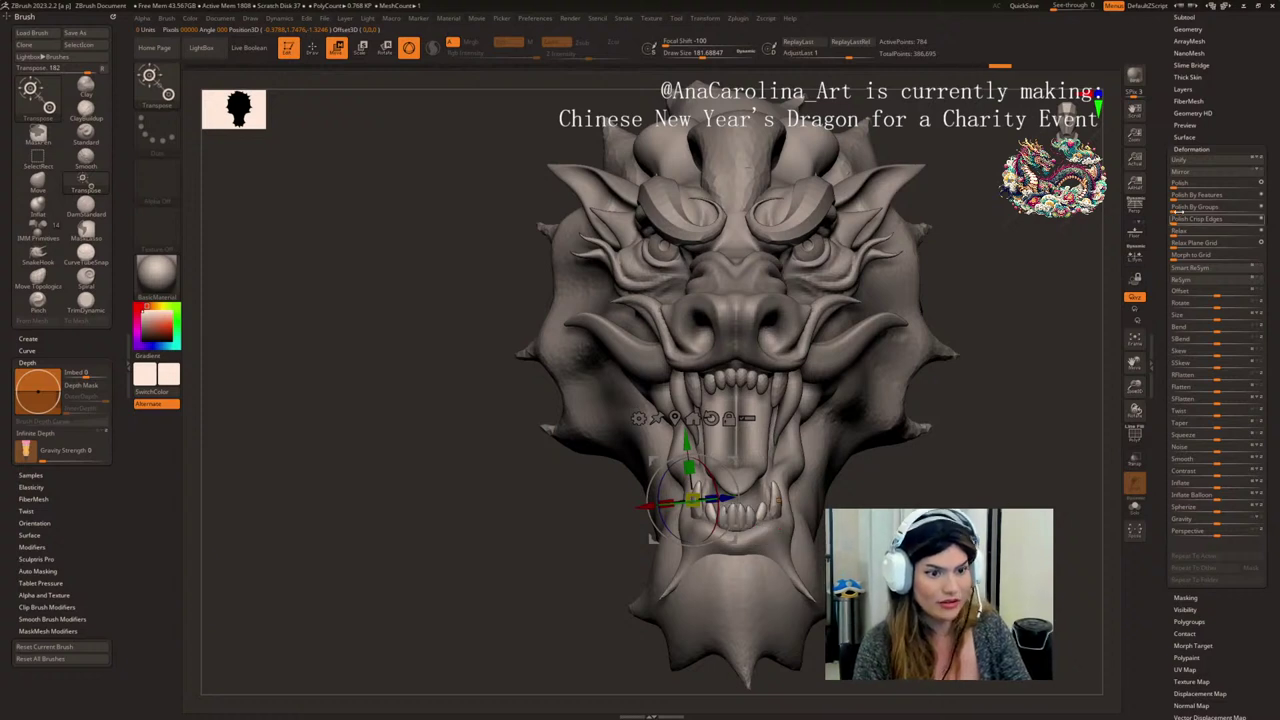
- Assign automatic polygroups to the lower teeth
{"action": "left_click_drag", "start_coordinate": [1204, 130], "coordinate": [1204, 209]}
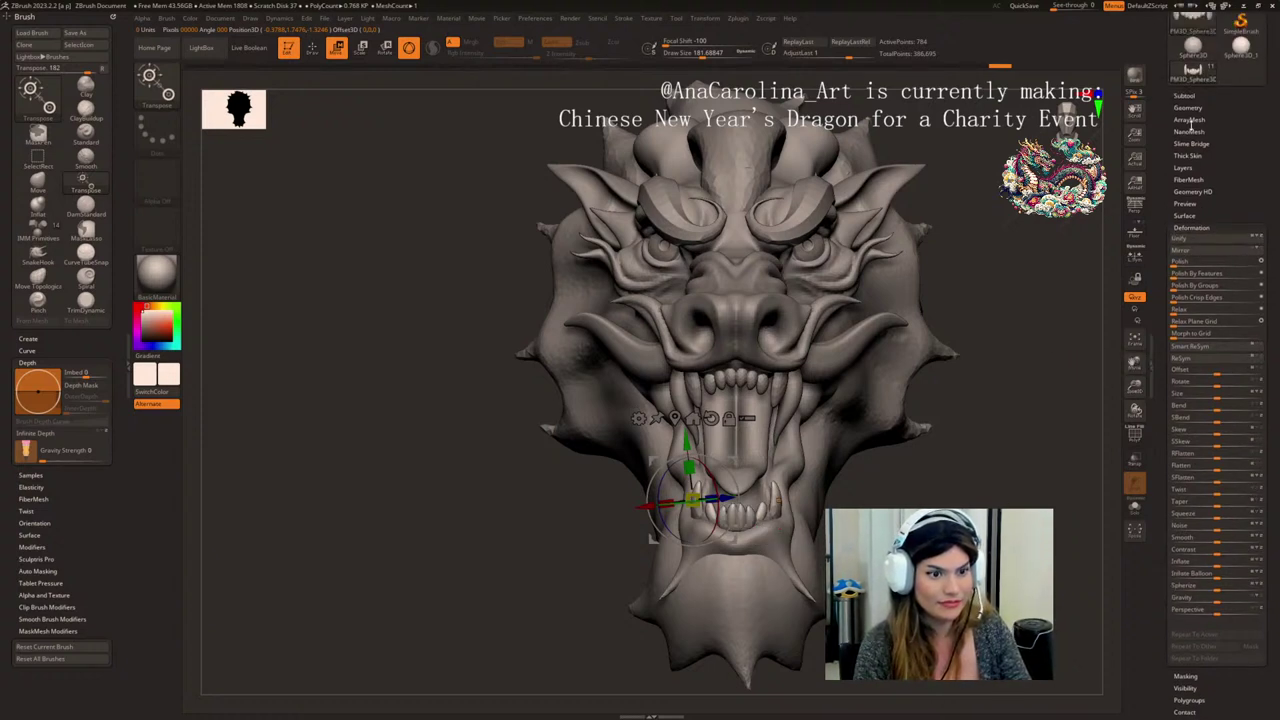
{"action": "left_click", "coordinate": [1190, 108]}
{"action": "left_click", "coordinate": [1194, 323]}
{"action": "left_click_drag", "start_coordinate": [1199, 638], "coordinate": [1200, 516]}
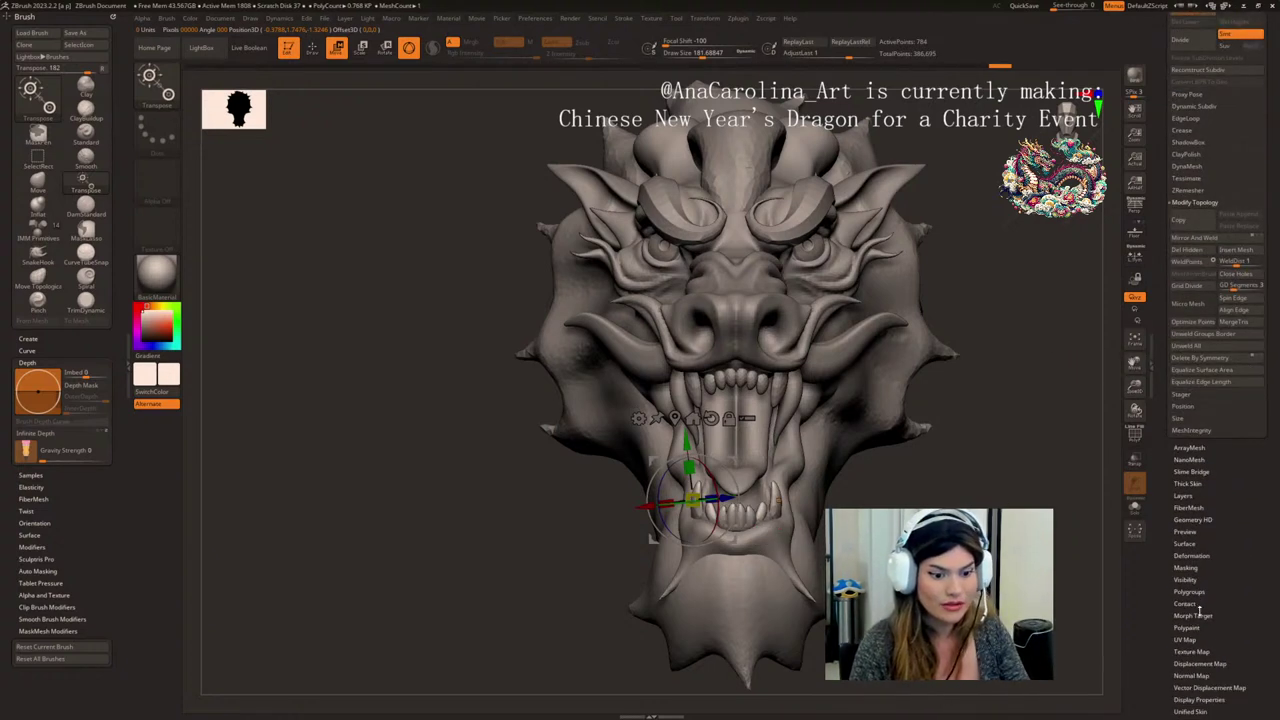
{"action": "left_click", "coordinate": [1200, 591]}
{"action": "left_click", "coordinate": [1207, 183]}
- Mirror and weld the lower teeth so both sides of the row match
{"action": "left_click_drag", "start_coordinate": [1203, 27], "coordinate": [1197, 175]}
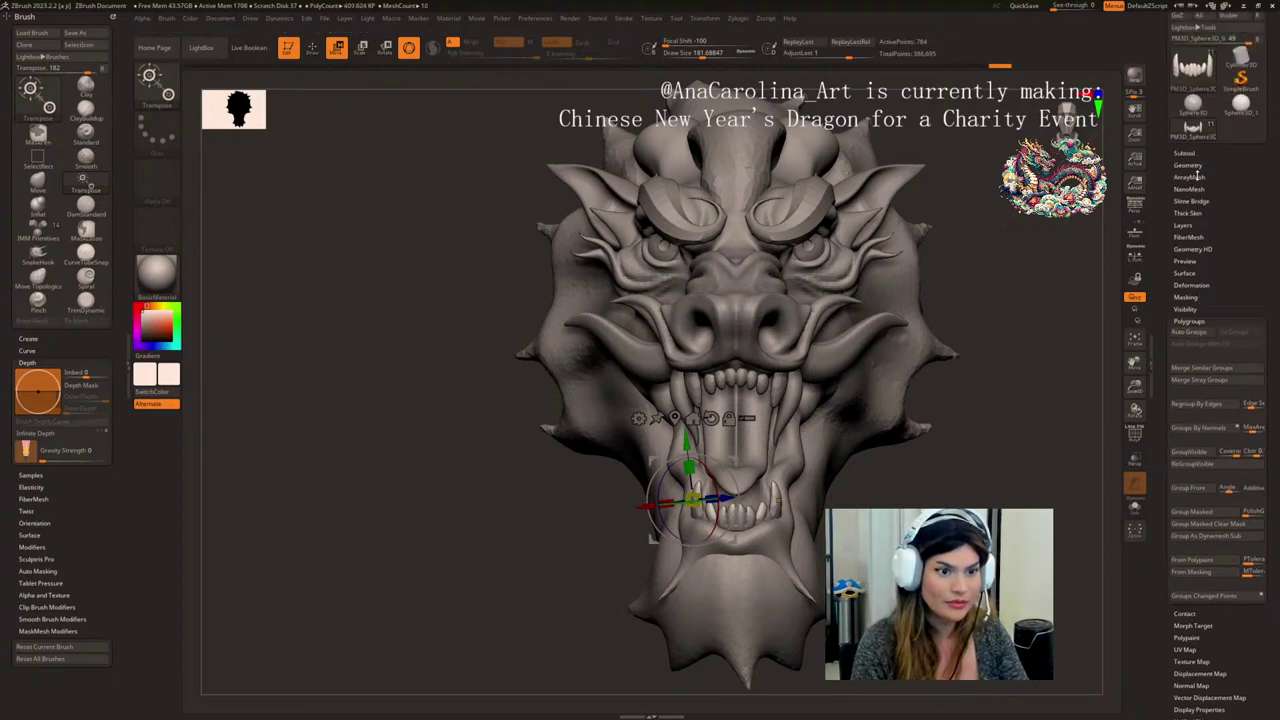
{"action": "left_click", "coordinate": [1187, 165]}
{"action": "left_click", "coordinate": [1200, 416]}
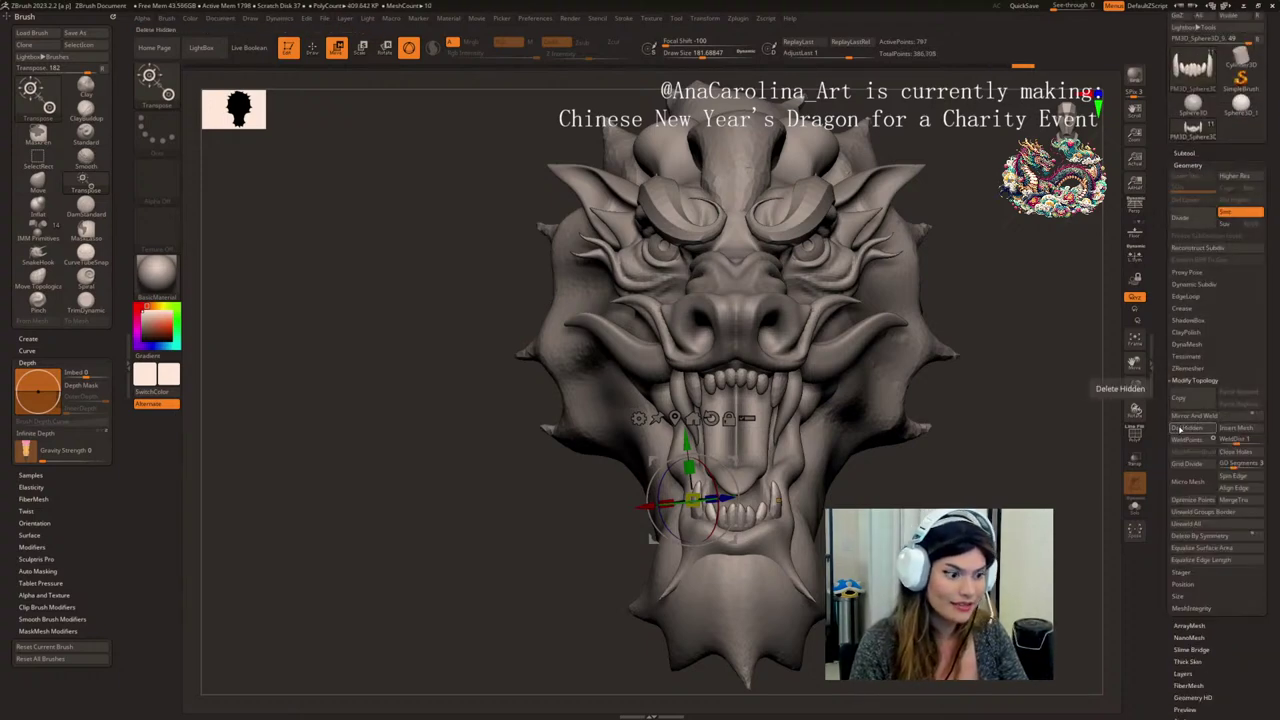
{"action": "right_click_drag", "start_coordinate": [880, 505], "coordinate": [782, 513]}
{"action": "right_click_drag", "start_coordinate": [781, 581], "coordinate": [862, 575], "text": "shift"}
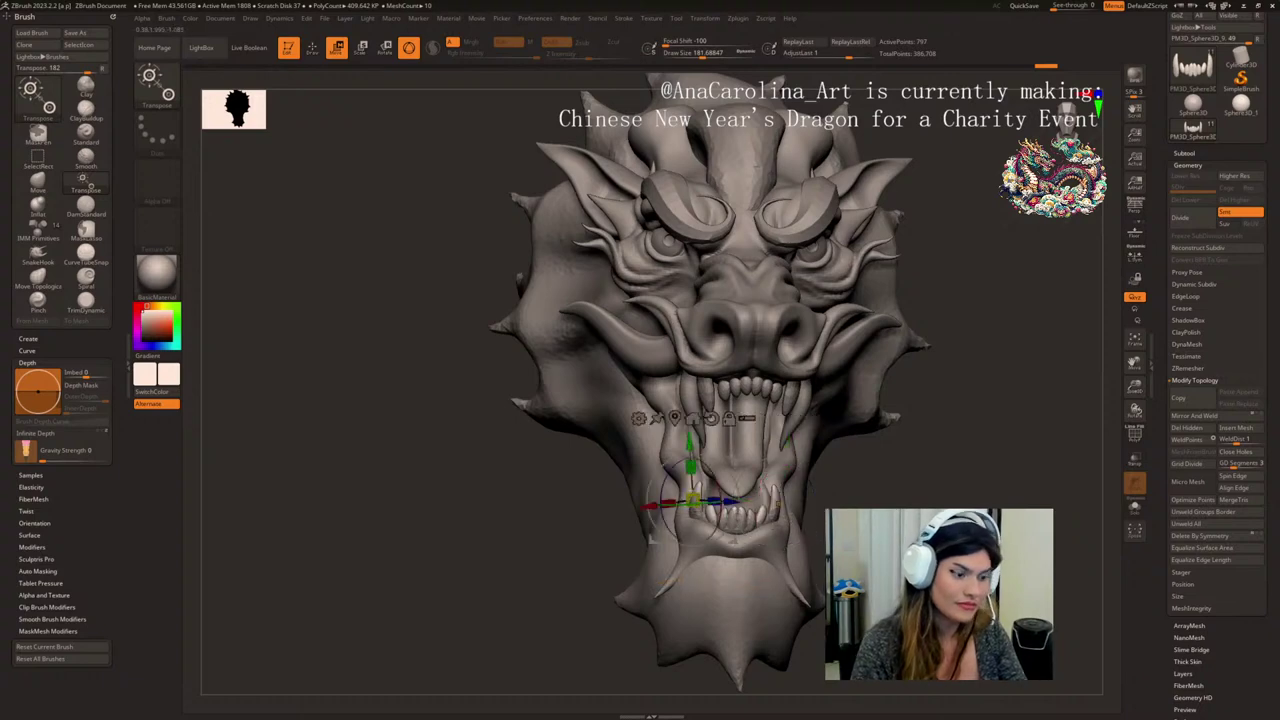
- Isolate the opposite lower corner fang with a mask and reposition it with the gizmo
{"action": "key", "text": "b"}
{"action": "key", "text": "m"}
{"action": "key", "text": "v"}
{"action": "right_click_drag", "start_coordinate": [882, 507], "coordinate": [917, 507]}
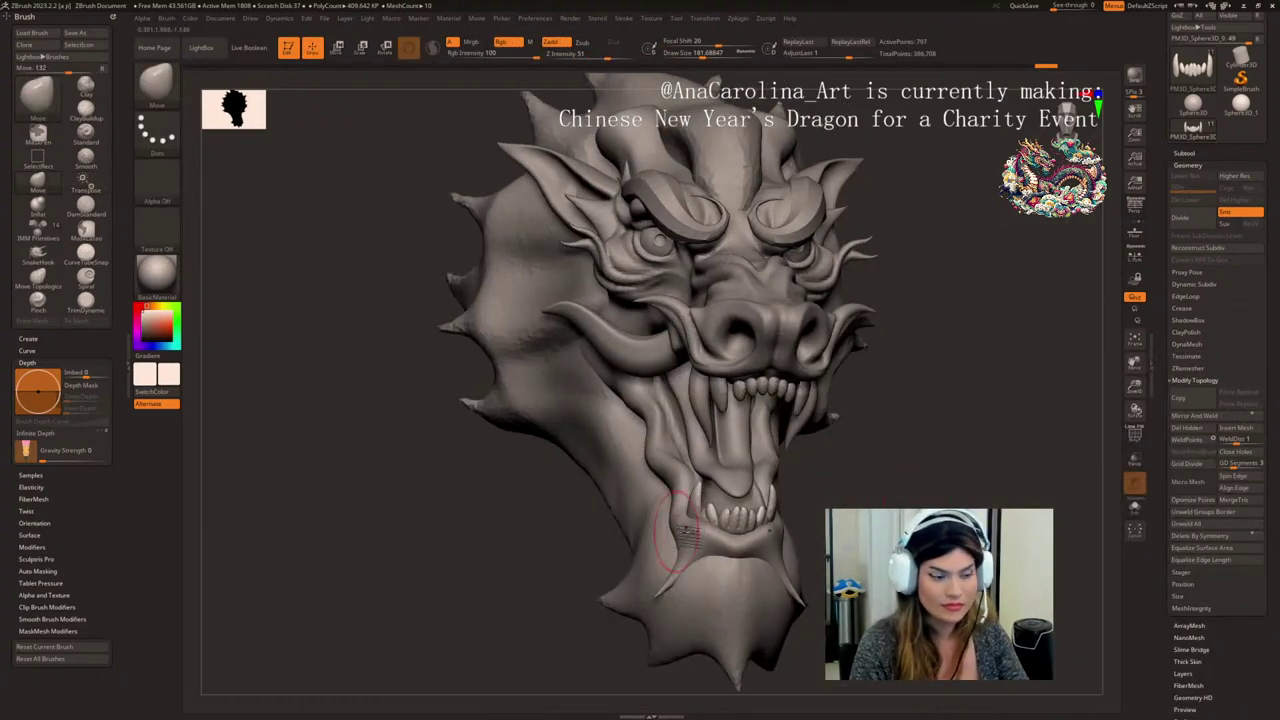
{"action": "key", "text": "w"}
{"action": "mouse_move", "coordinate": [796, 514]}
{"action": "right_mouse_down"}
{"action": "mouse_move", "coordinate": [768, 514]}
{"action": "mouse_move", "coordinate": [806, 537]}
{"action": "right_mouse_up"}
{"action": "left_click", "coordinate": [769, 515], "text": "ctrl"}
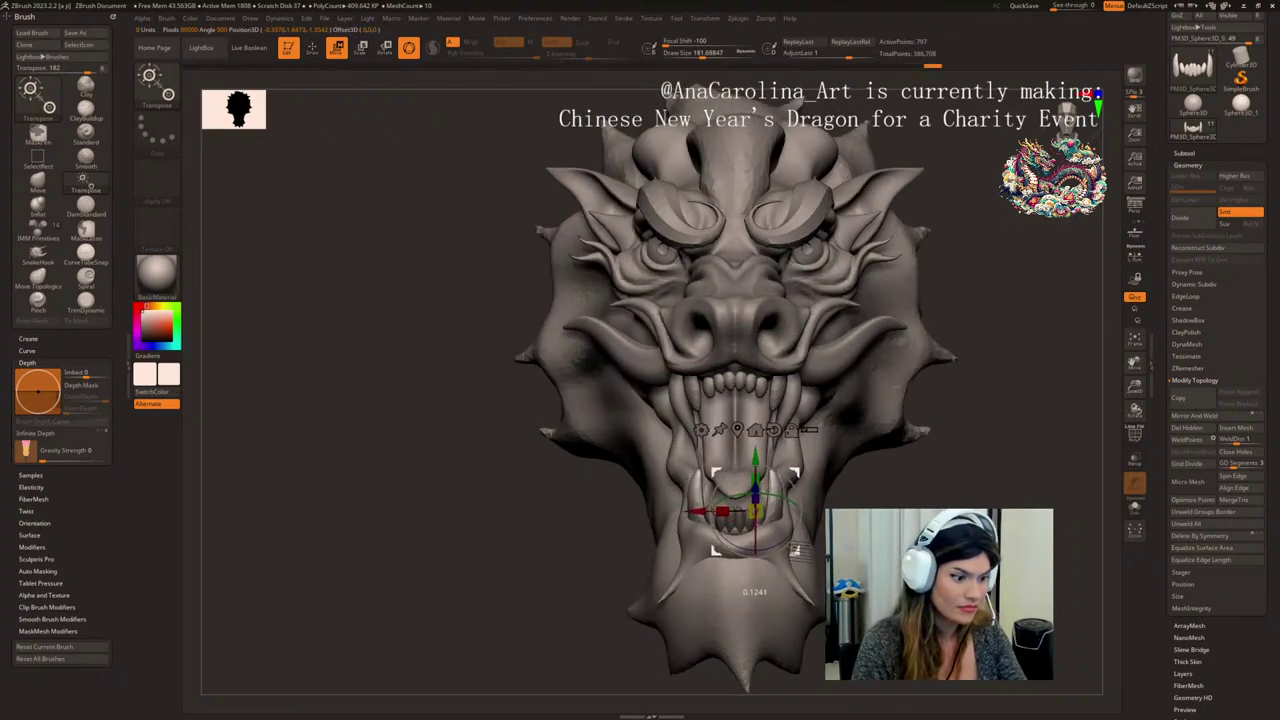
{"action": "mouse_move", "coordinate": [868, 534]}
{"action": "right_mouse_down"}
{"action": "mouse_move", "coordinate": [788, 538]}
{"action": "mouse_move", "coordinate": [836, 550]}
{"action": "mouse_move", "coordinate": [815, 550]}
{"action": "mouse_move", "coordinate": [815, 512]}
{"action": "mouse_move", "coordinate": [877, 501]}
{"action": "mouse_move", "coordinate": [912, 514]}
{"action": "mouse_move", "coordinate": [880, 502]}
{"action": "mouse_move", "coordinate": [908, 500]}
{"action": "right_mouse_up"}
- Adjust the shape of the lower fangs with the Move brush
{"action": "key", "text": "b"}
{"action": "key", "text": "m"}
{"action": "key", "text": "v"}
{"action": "right_click_drag", "start_coordinate": [908, 500], "coordinate": [910, 518], "text": "ctrl"}
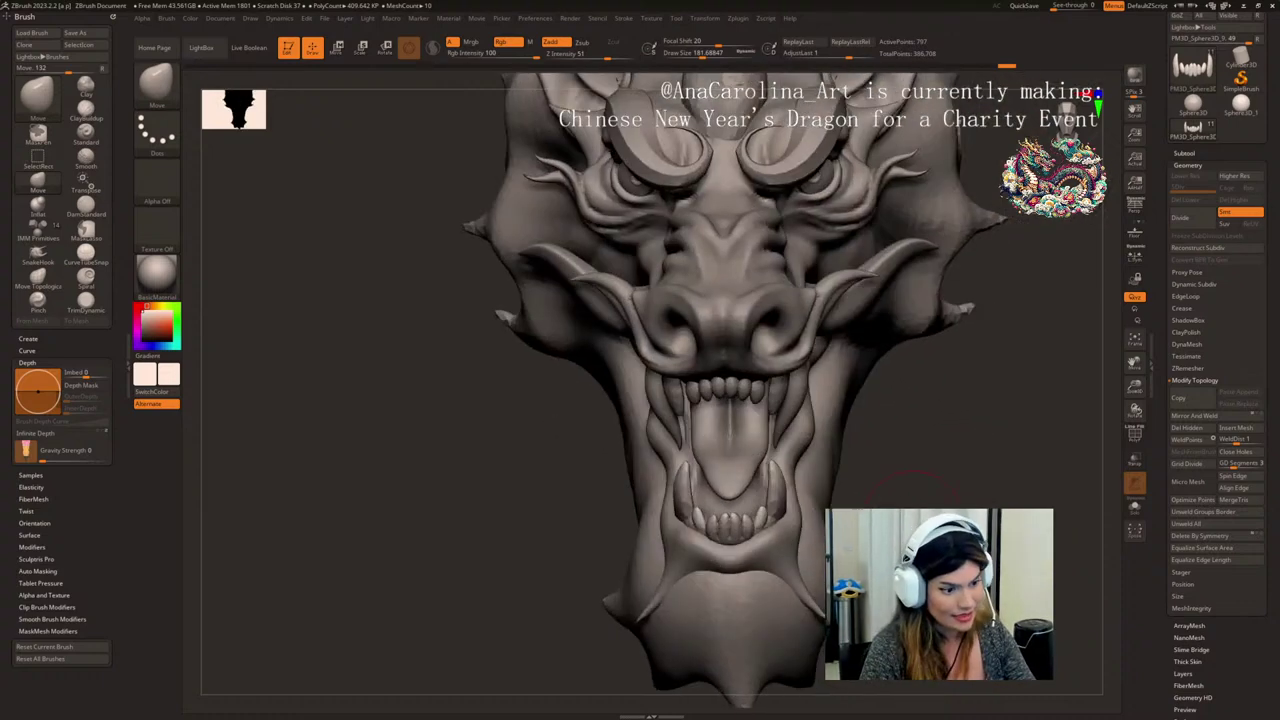
- Select the inner-mouth subtool and pull its surface around the base of the lower fang with a smaller Move brush
{"action": "left_click", "coordinate": [805, 526], "text": "alt"}
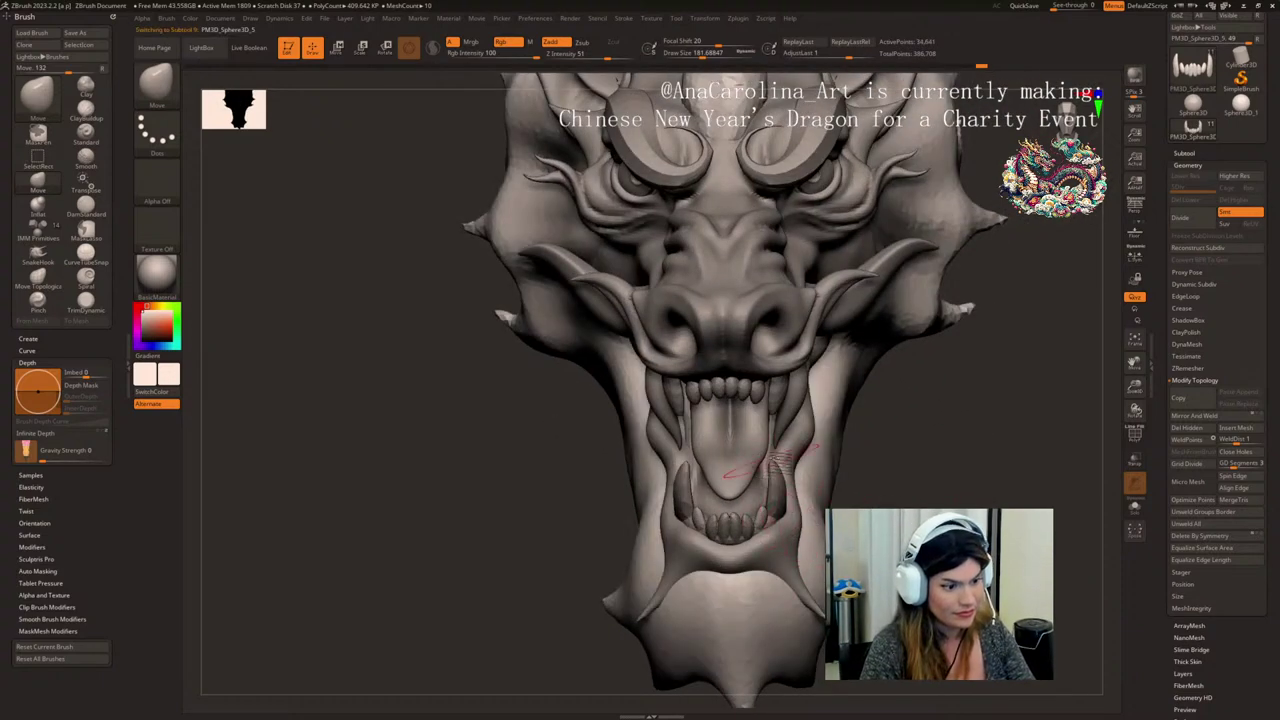
{"action": "right_click_drag", "start_coordinate": [804, 474], "coordinate": [825, 477]}
{"action": "left_click", "coordinate": [778, 505], "text": "alt"}
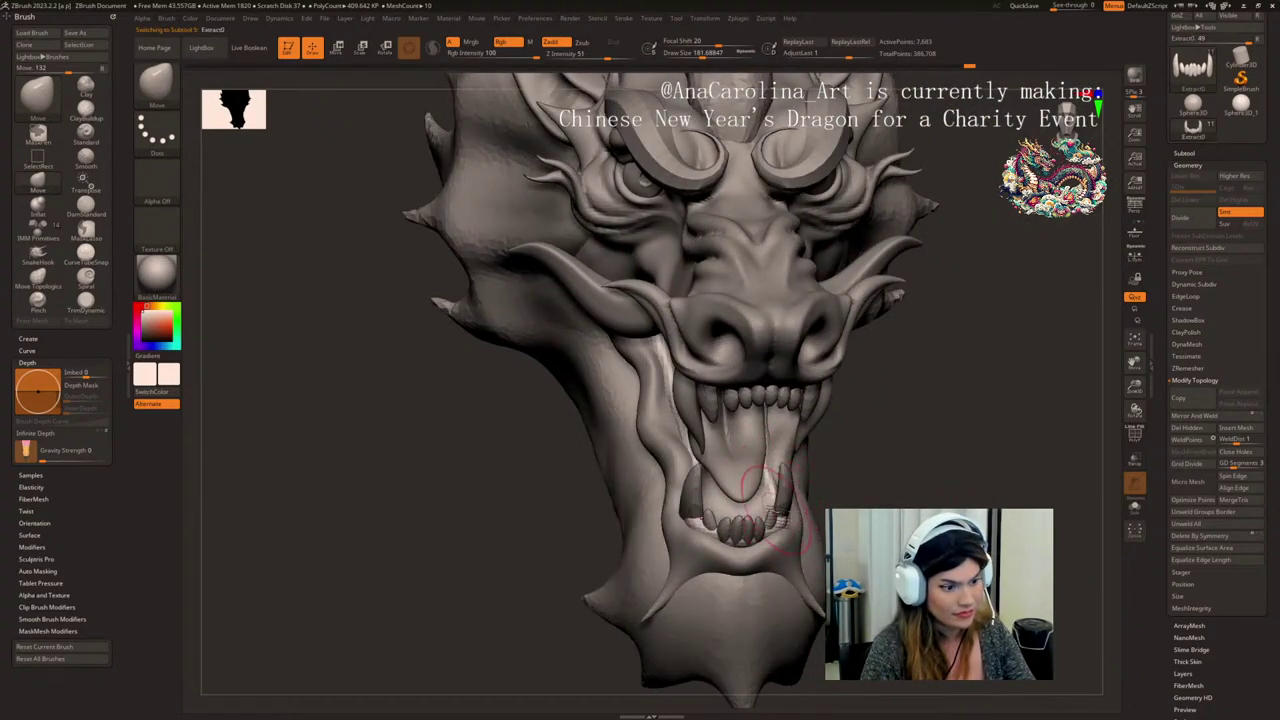
{"action": "mouse_move", "coordinate": [764, 536]}
{"action": "right_mouse_down"}
{"action": "mouse_move", "coordinate": [822, 524]}
{"action": "mouse_move", "coordinate": [766, 534]}
{"action": "mouse_move", "coordinate": [822, 528]}
{"action": "mouse_move", "coordinate": [780, 527]}
{"action": "right_mouse_up"}
{"action": "key", "text": "space"}
{"action": "left_click", "coordinate": [846, 480]}
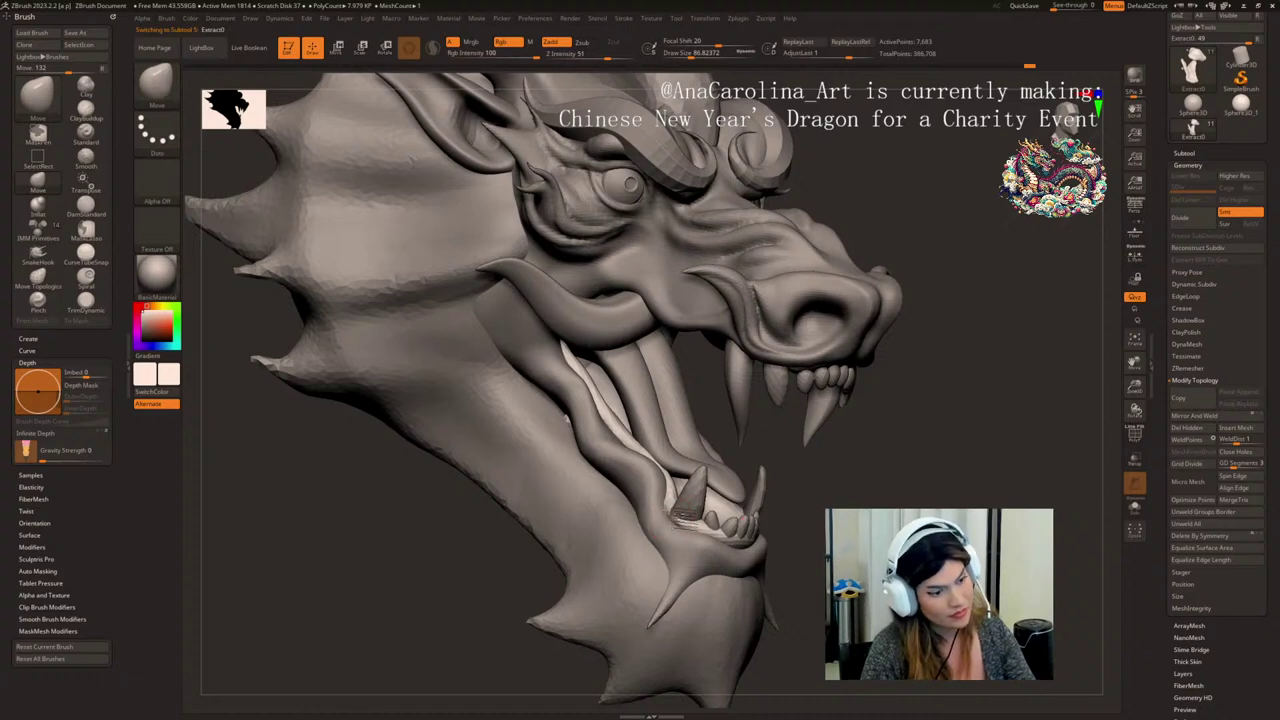
- Adjust the gum line on both sides of the lower teeth with the Move brush, undoing the last stroke
{"action": "right_click_drag", "start_coordinate": [925, 515], "coordinate": [816, 503]}
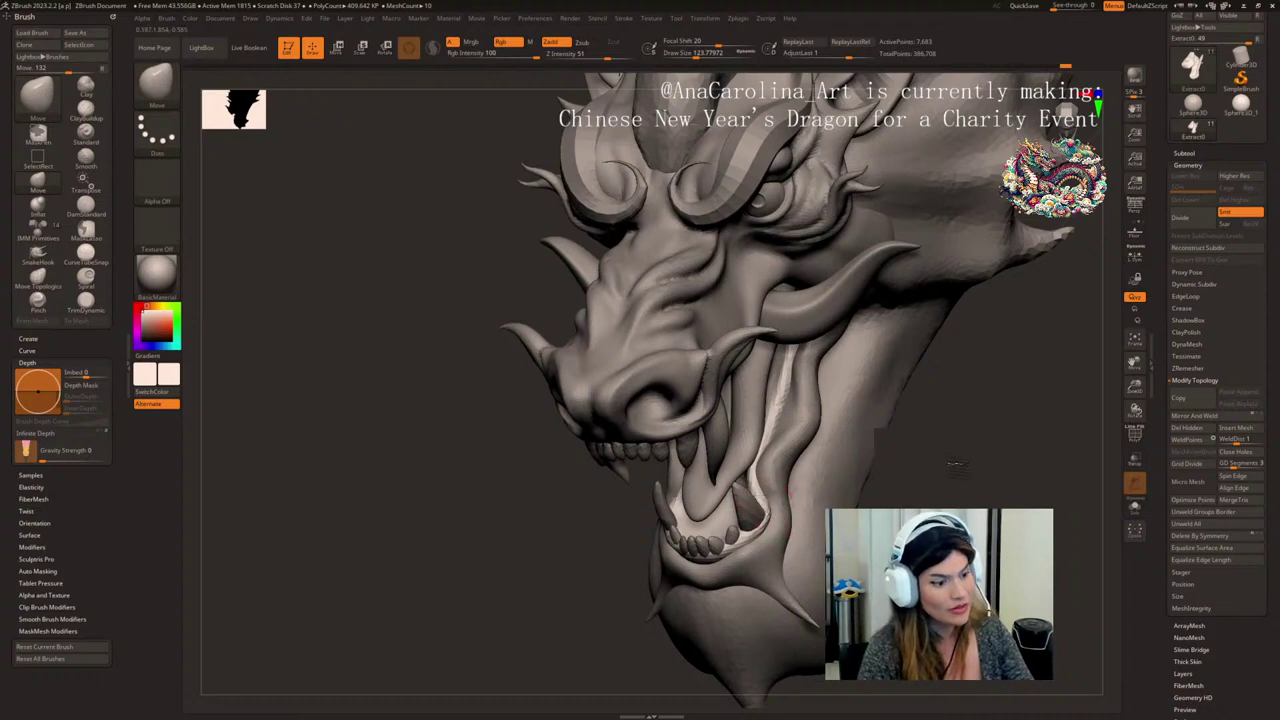
{"action": "right_click_drag", "start_coordinate": [957, 464], "coordinate": [859, 487]}
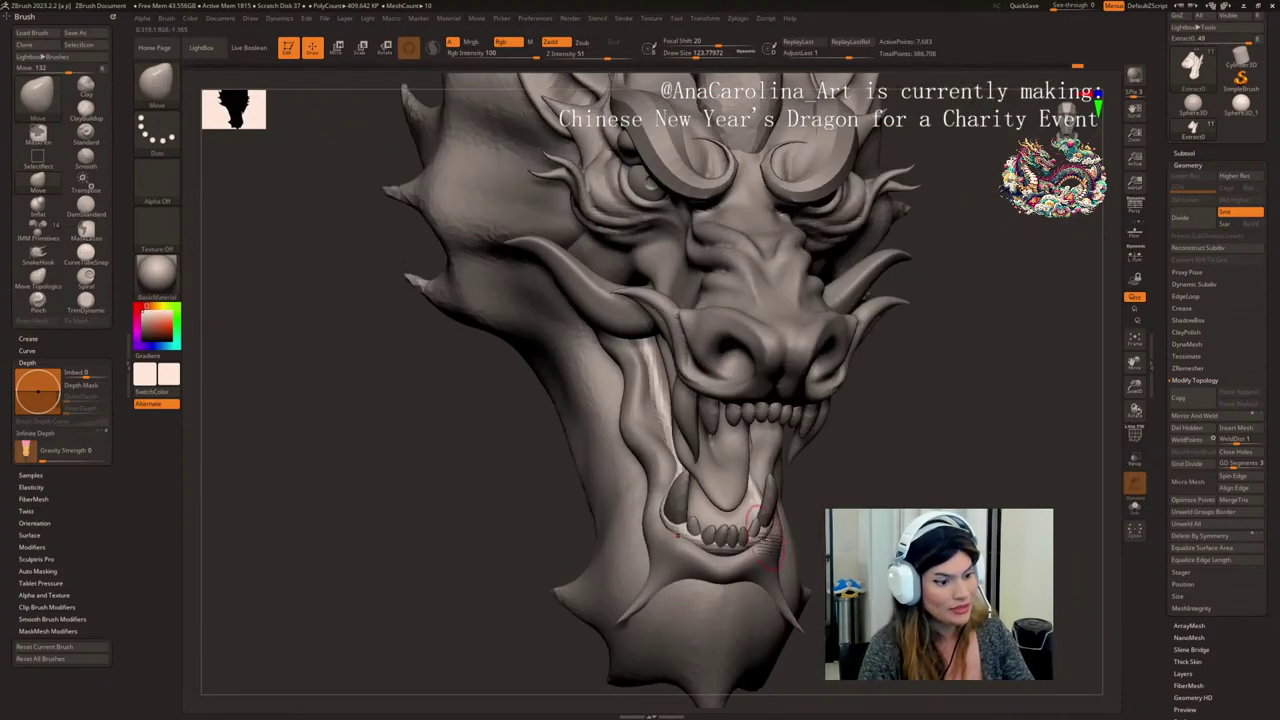
{"action": "key", "text": "space"}
{"action": "key", "text": "space"}
{"action": "left_click_drag", "start_coordinate": [808, 516], "coordinate": [796, 516]}
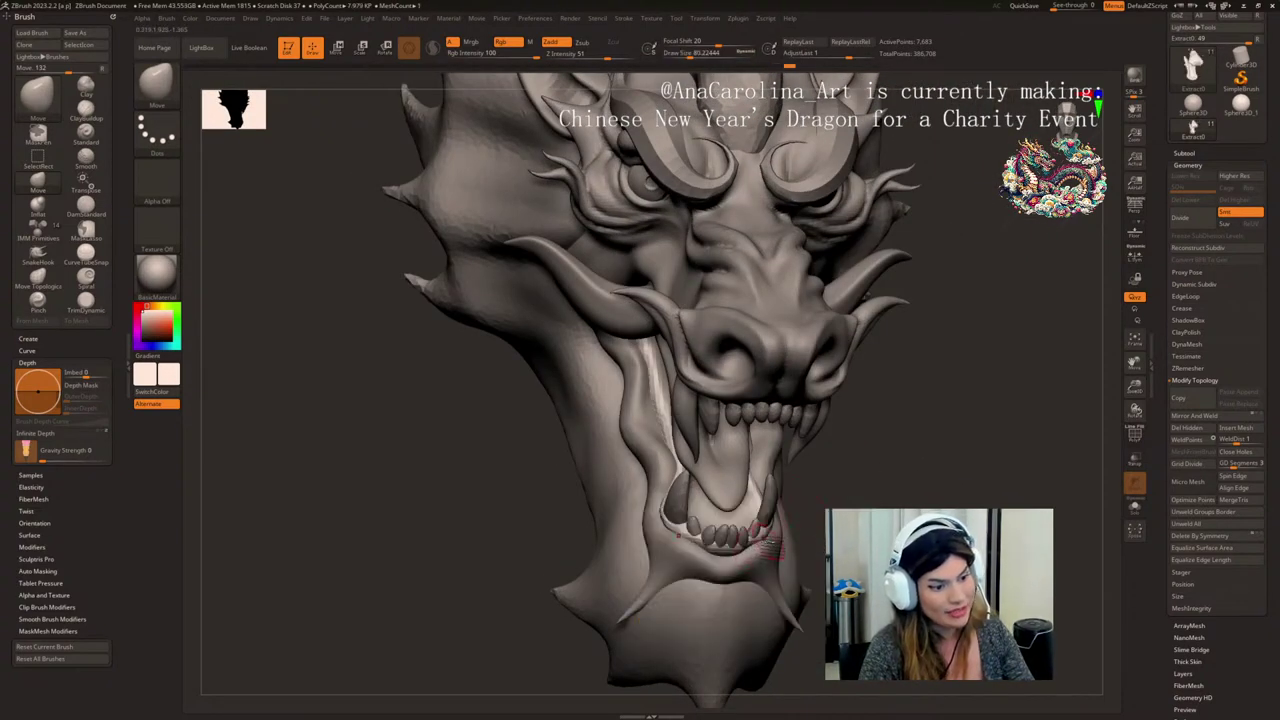
{"action": "key", "text": "ctrl+z"}
{"action": "right_click_drag", "start_coordinate": [776, 540], "coordinate": [819, 502]}
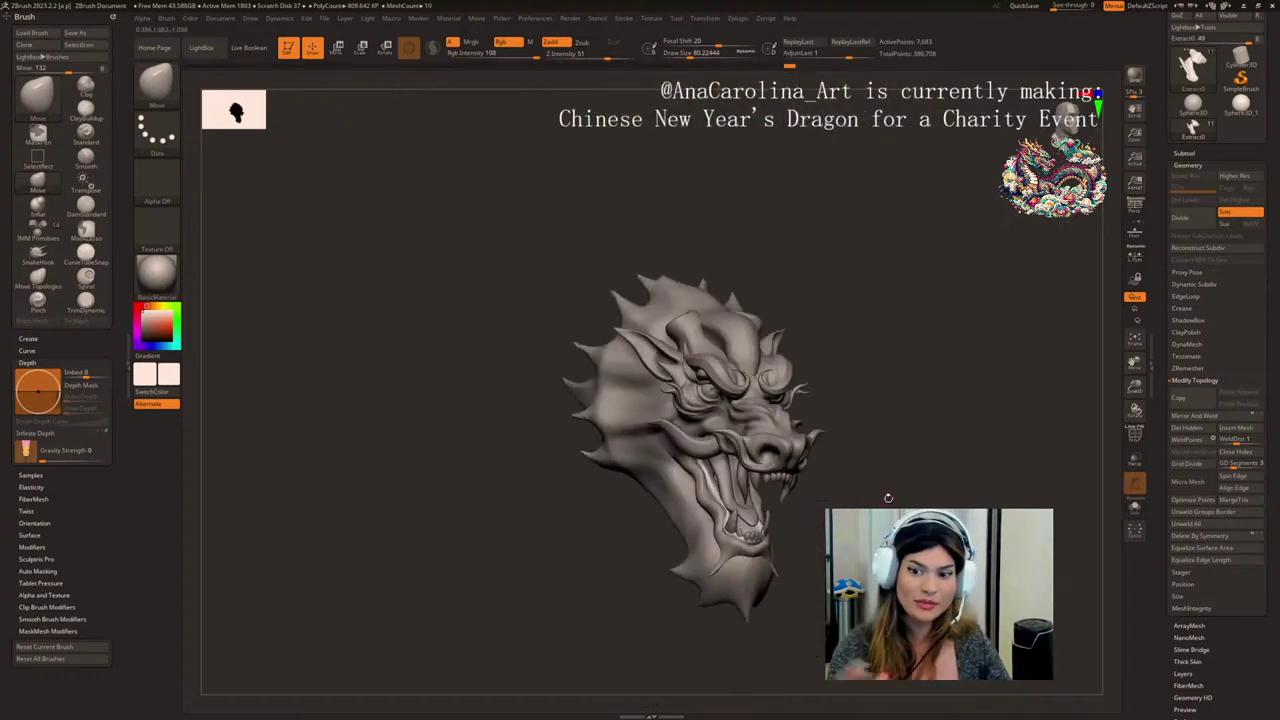
{"action": "right_click_drag", "start_coordinate": [819, 502], "coordinate": [889, 243]}
{"action": "right_click_drag", "start_coordinate": [871, 437], "coordinate": [820, 363], "text": "alt"}
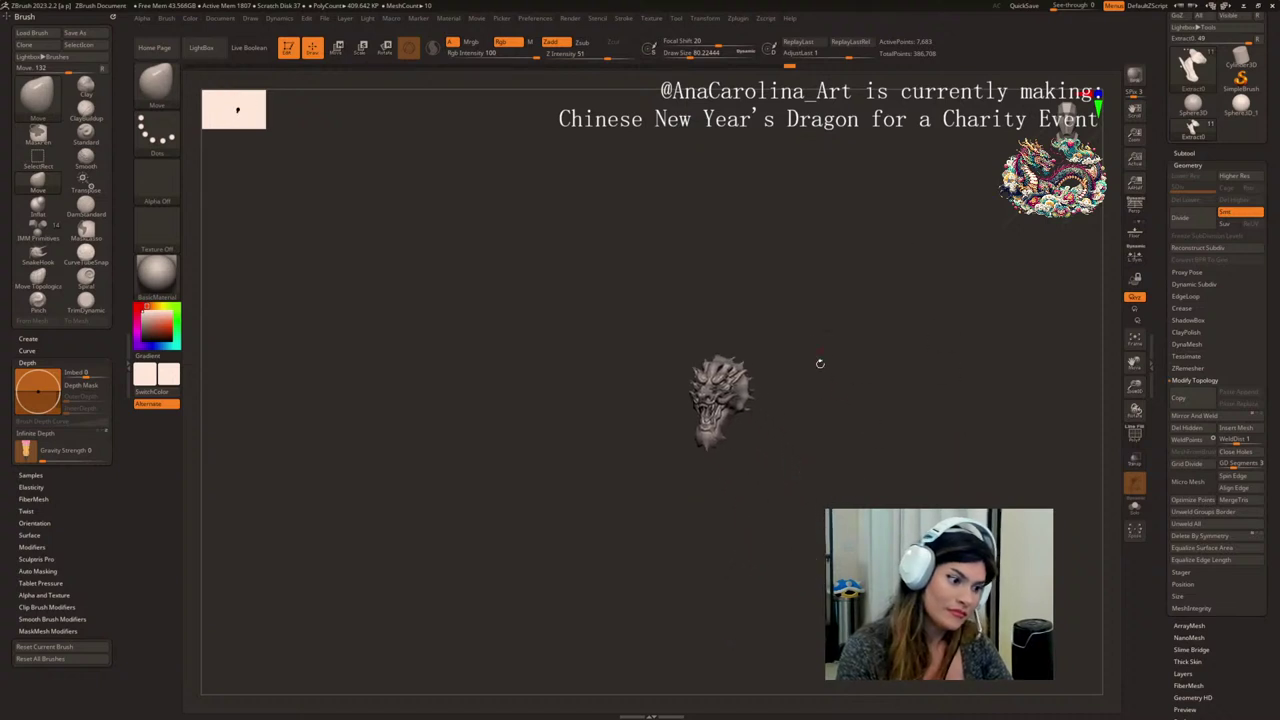
{"action": "mouse_move", "coordinate": [845, 434]}
{"action": "left_mouse_down"}
{"action": "mouse_move", "coordinate": [821, 443]}
{"action": "mouse_move", "coordinate": [840, 462]}
{"action": "left_mouse_up"}
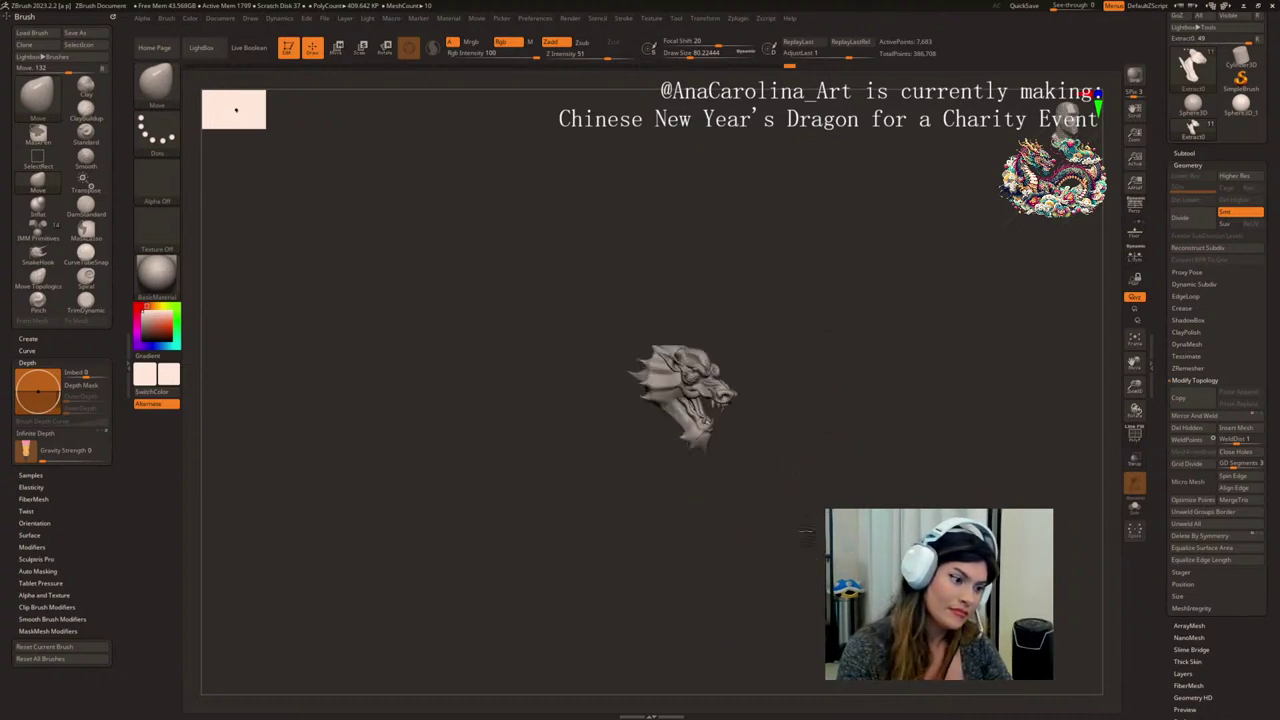
- Select the head's frill subtool and work over the back of the head with a ClayBuildup brush enlarged to about 559
{"action": "mouse_move", "coordinate": [806, 531]}
{"action": "right_mouse_down", "text": "ctrl"}
{"action": "mouse_move", "coordinate": [793, 586]}
{"action": "mouse_move", "coordinate": [778, 524]}
{"action": "mouse_move", "coordinate": [819, 508]}
{"action": "mouse_move", "coordinate": [766, 520]}
{"action": "mouse_move", "coordinate": [750, 510]}
{"action": "mouse_move", "coordinate": [911, 474]}
{"action": "mouse_move", "coordinate": [671, 486]}
{"action": "right_mouse_up", "text": "ctrl"}
{"action": "key", "text": "b"}
{"action": "key", "text": "c"}
{"action": "key", "text": "b"}
{"action": "key", "text": "space"}
{"action": "left_click_drag", "start_coordinate": [726, 325], "coordinate": [742, 325]}
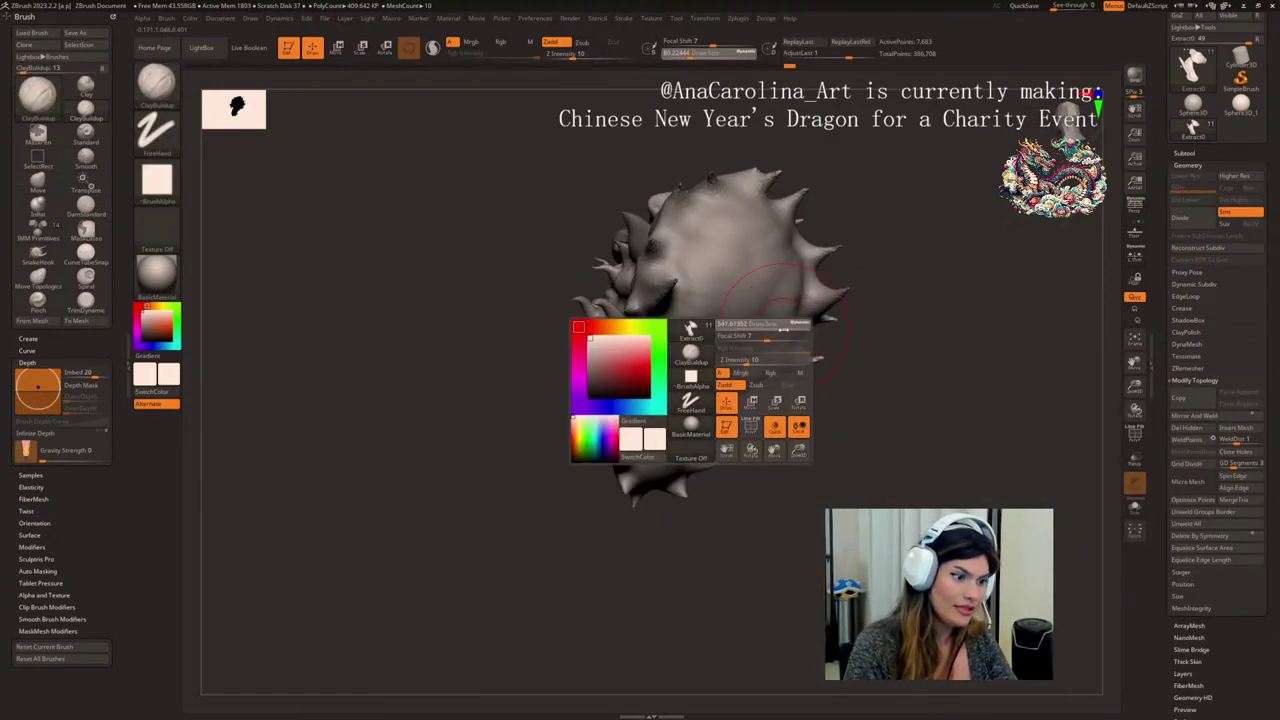
{"action": "left_click", "coordinate": [735, 282], "text": "alt"}
{"action": "left_click_drag", "start_coordinate": [733, 278], "coordinate": [749, 297]}
{"action": "right_click_drag", "start_coordinate": [755, 293], "coordinate": [838, 236]}
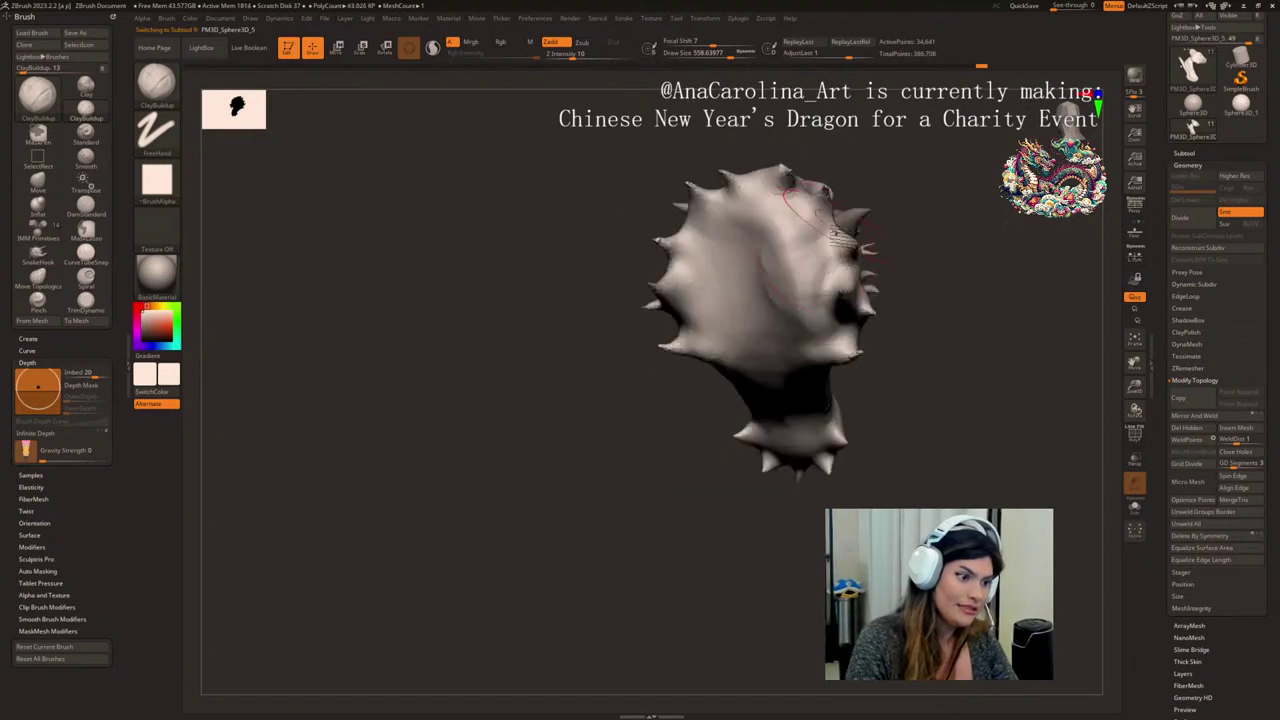
{"action": "mouse_move", "coordinate": [836, 237]}
{"action": "left_mouse_down"}
{"action": "mouse_move", "coordinate": [782, 222]}
{"action": "mouse_move", "coordinate": [772, 290]}
{"action": "mouse_move", "coordinate": [808, 262]}
{"action": "mouse_move", "coordinate": [812, 322]}
{"action": "left_mouse_up"}
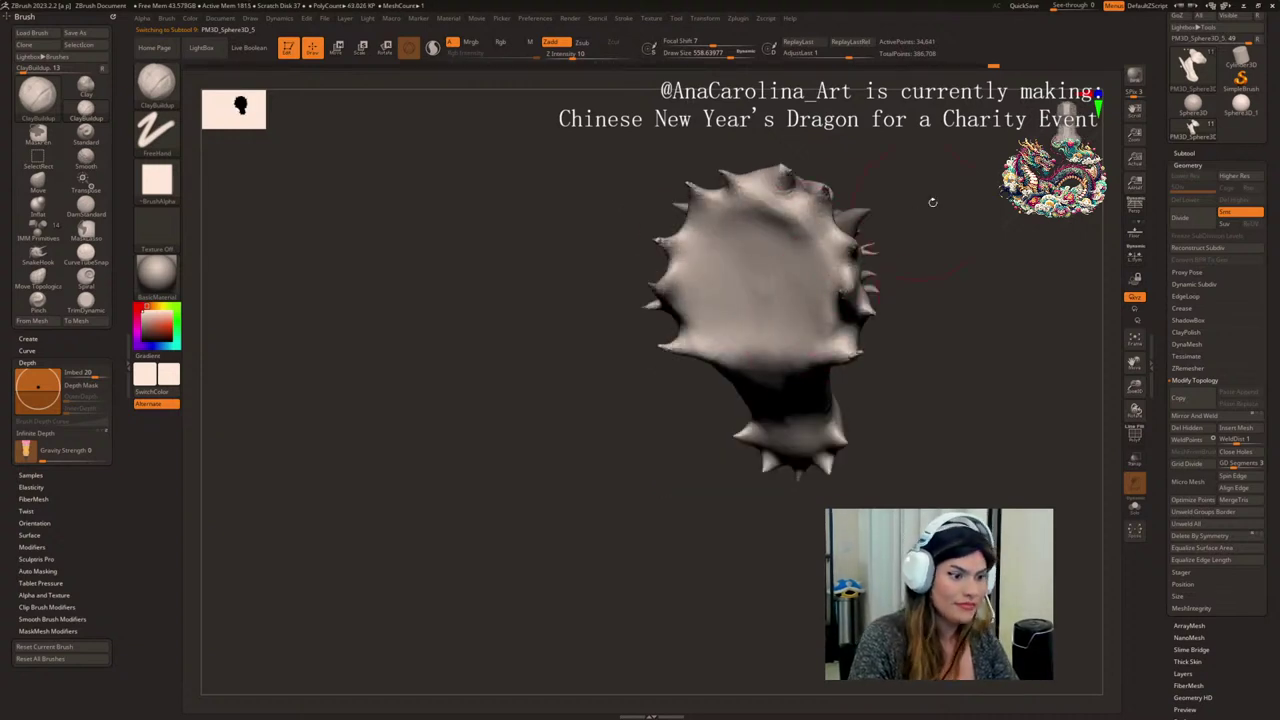
- Turn the dragon head to its front view and leave a snapshot of it on the canvas beside the live model
{"action": "right_click_drag", "start_coordinate": [933, 202], "coordinate": [985, 235]}
{"action": "right_click_drag", "start_coordinate": [820, 409], "coordinate": [864, 420]}
{"action": "right_click_drag", "start_coordinate": [864, 420], "coordinate": [902, 435]}
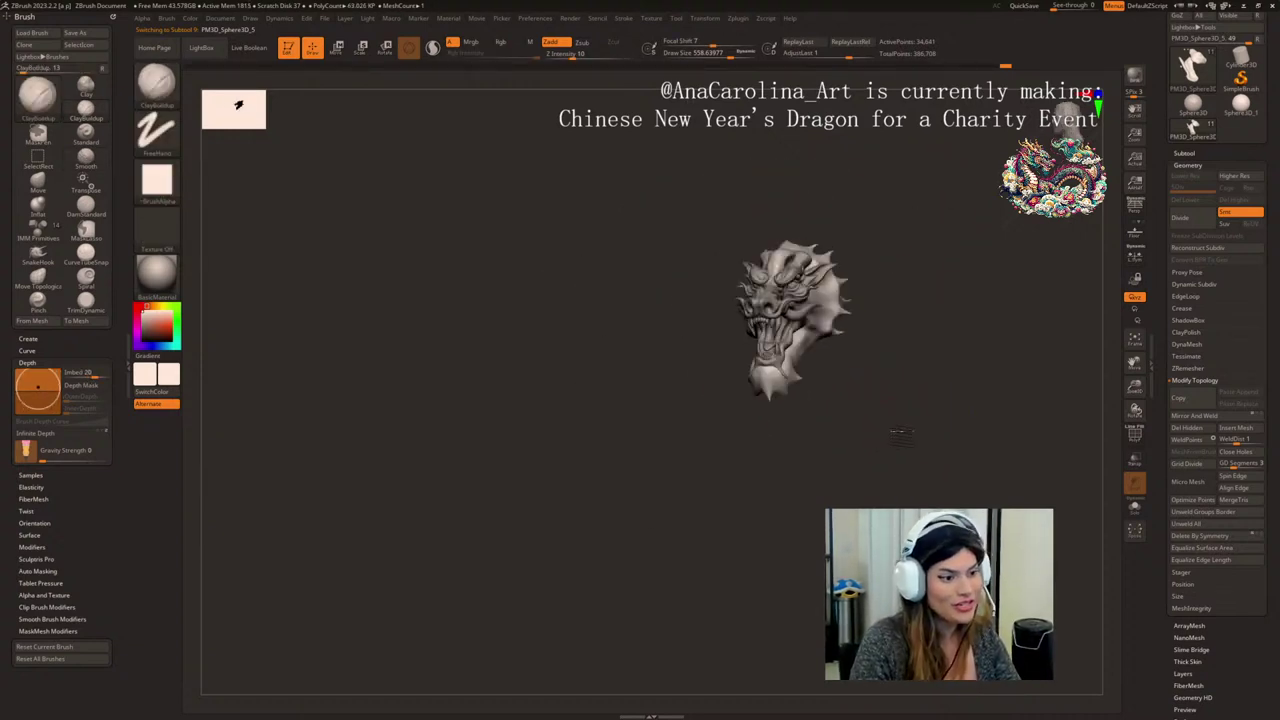
{"action": "left_click_drag", "start_coordinate": [900, 433], "coordinate": [964, 402]}
{"action": "key", "text": "shift+s"}
{"action": "left_click_drag", "start_coordinate": [964, 402], "coordinate": [902, 413]}
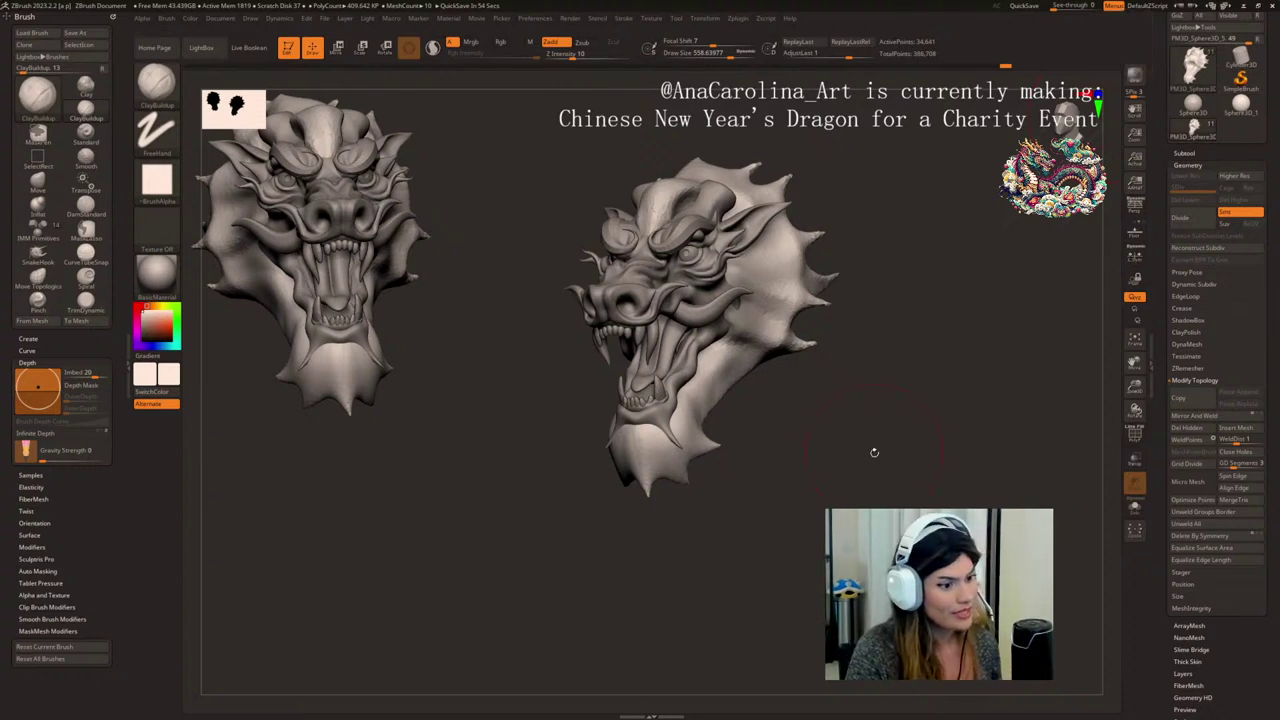
{"action": "mouse_move", "coordinate": [871, 449]}
{"action": "left_mouse_down"}
{"action": "mouse_move", "coordinate": [886, 457]}
{"action": "mouse_move", "coordinate": [879, 444]}
{"action": "left_mouse_up"}
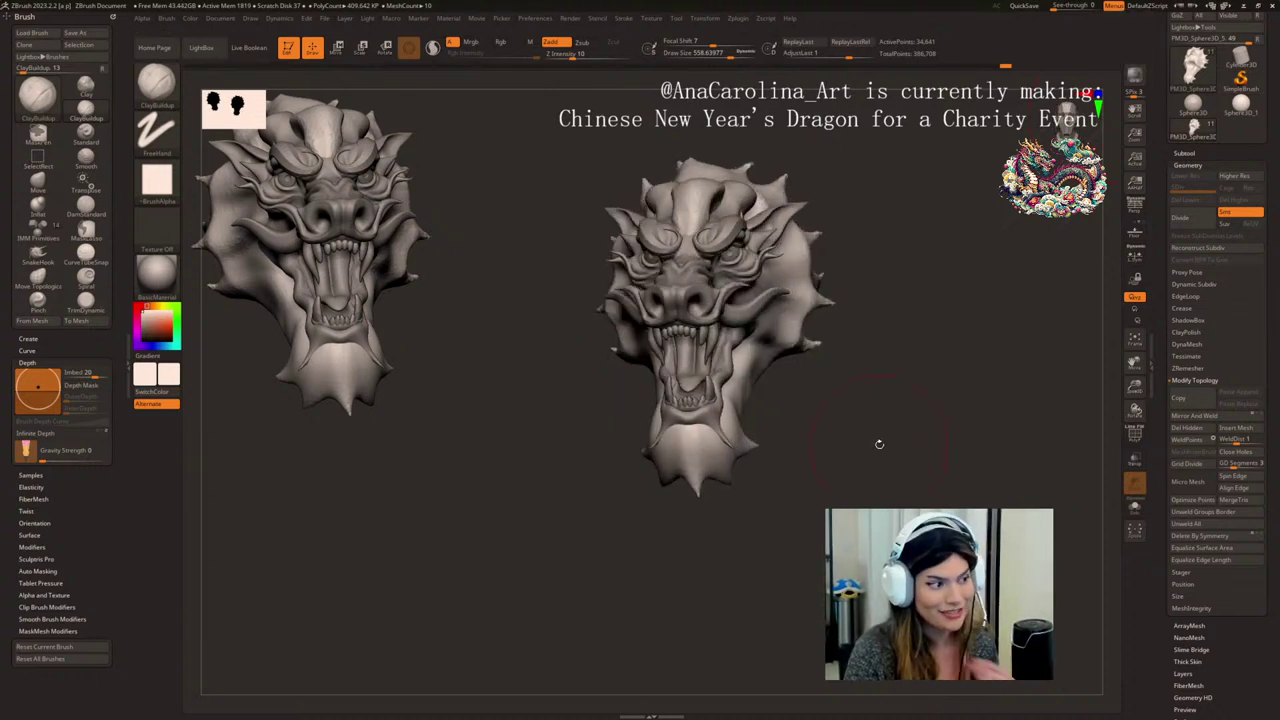
- Switch the active tool to a Cylinder3D primitive and view it straight from the front
{"action": "left_click", "coordinate": [1183, 152]}
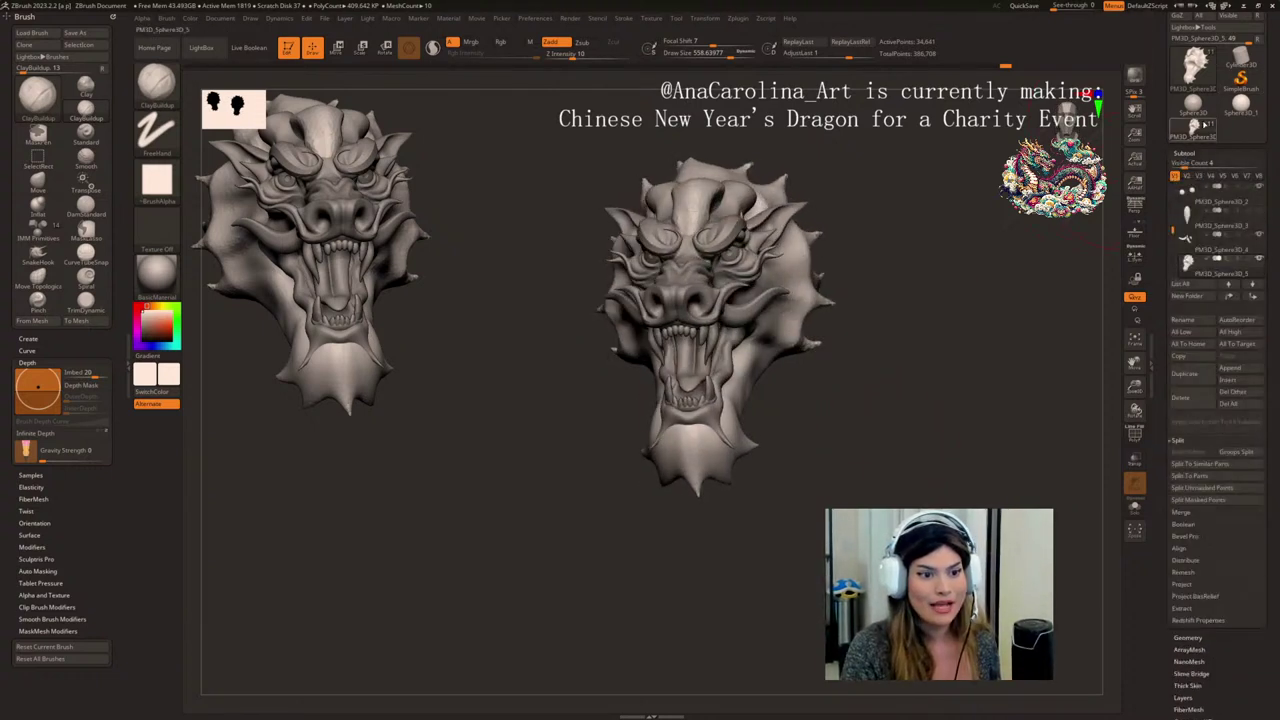
{"action": "left_click", "coordinate": [1192, 70]}
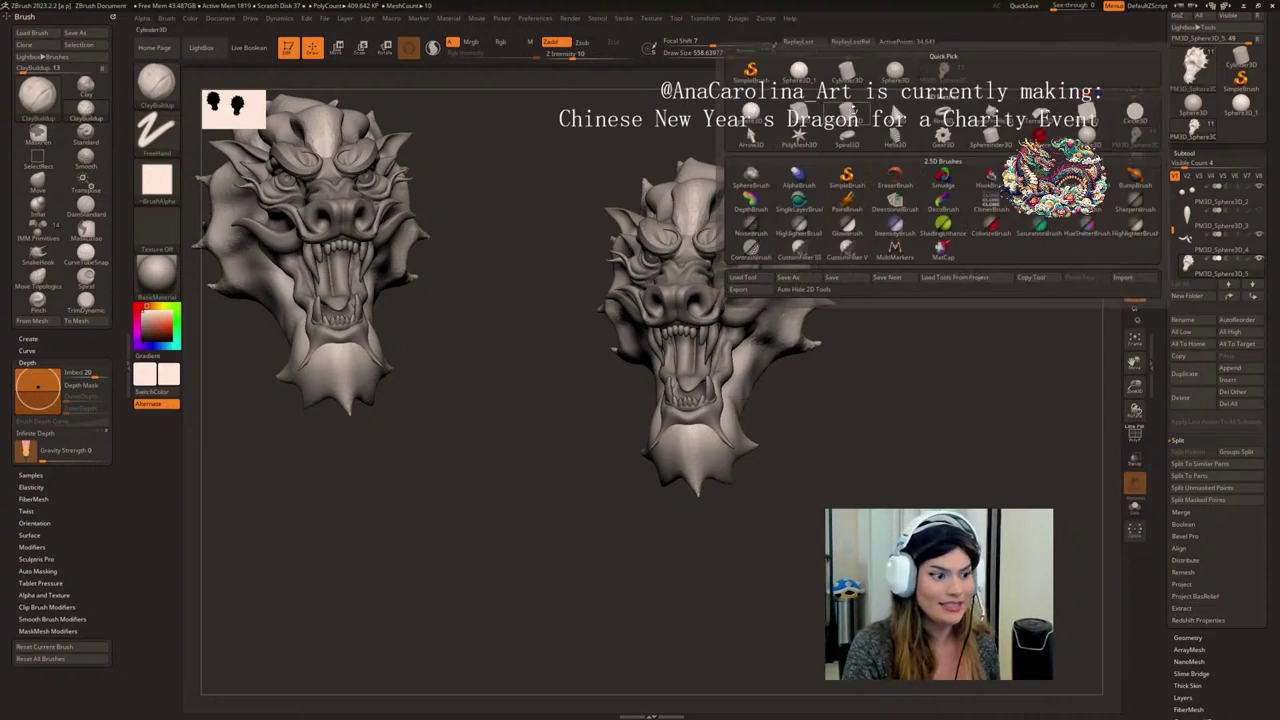
{"action": "left_click", "coordinate": [853, 111]}
{"action": "left_click_drag", "start_coordinate": [906, 323], "coordinate": [926, 420]}
{"action": "mouse_move", "coordinate": [938, 358]}
{"action": "left_mouse_down"}
{"action": "mouse_move", "coordinate": [948, 378]}
{"action": "mouse_move", "coordinate": [958, 344]}
{"action": "mouse_move", "coordinate": [952, 397]}
{"action": "mouse_move", "coordinate": [943, 369]}
{"action": "left_mouse_up"}
{"action": "right_click", "coordinate": [948, 377]}
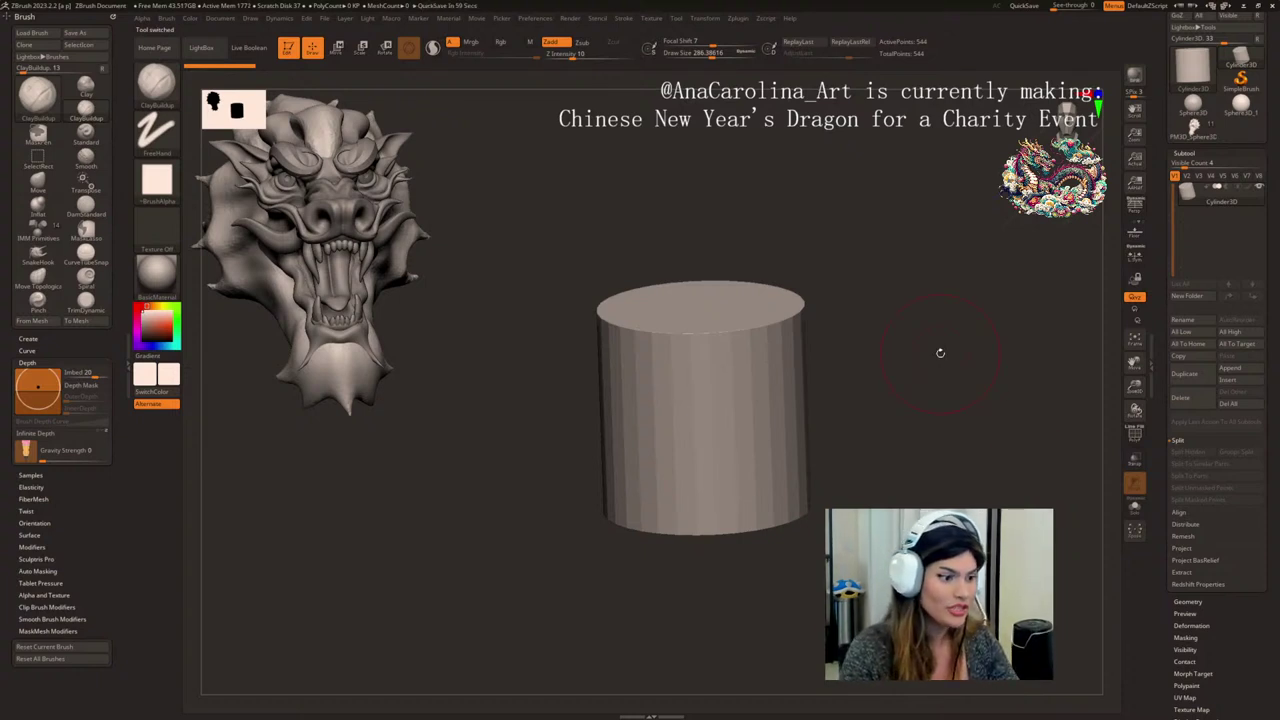
{"action": "mouse_move", "coordinate": [978, 392]}
{"action": "left_mouse_down", "text": "shift"}
{"action": "mouse_move", "coordinate": [991, 426]}
{"action": "mouse_move", "coordinate": [970, 427]}
{"action": "left_mouse_up", "text": "shift"}
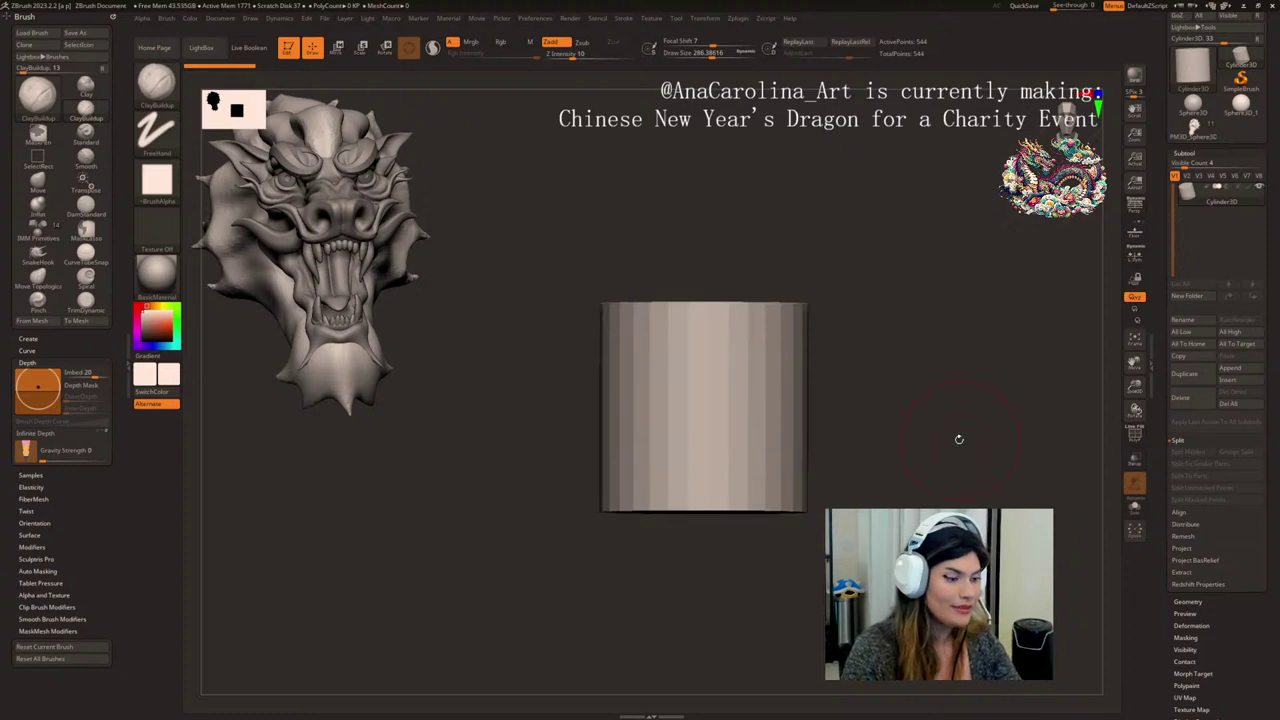
- Find the IMM Dragon Bones brush in the brush library and load it
{"action": "key", "text": "b"}
{"action": "key", "text": "i"}
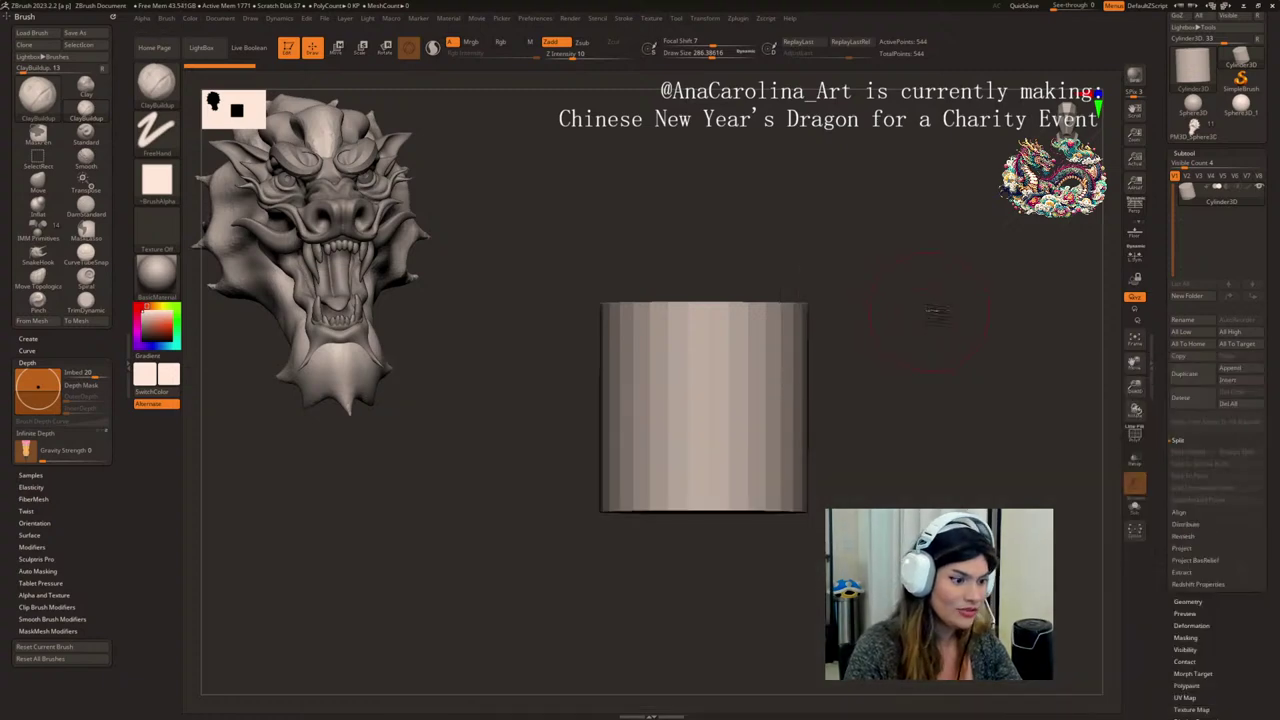
{"action": "left_click_drag", "start_coordinate": [936, 313], "coordinate": [890, 308]}
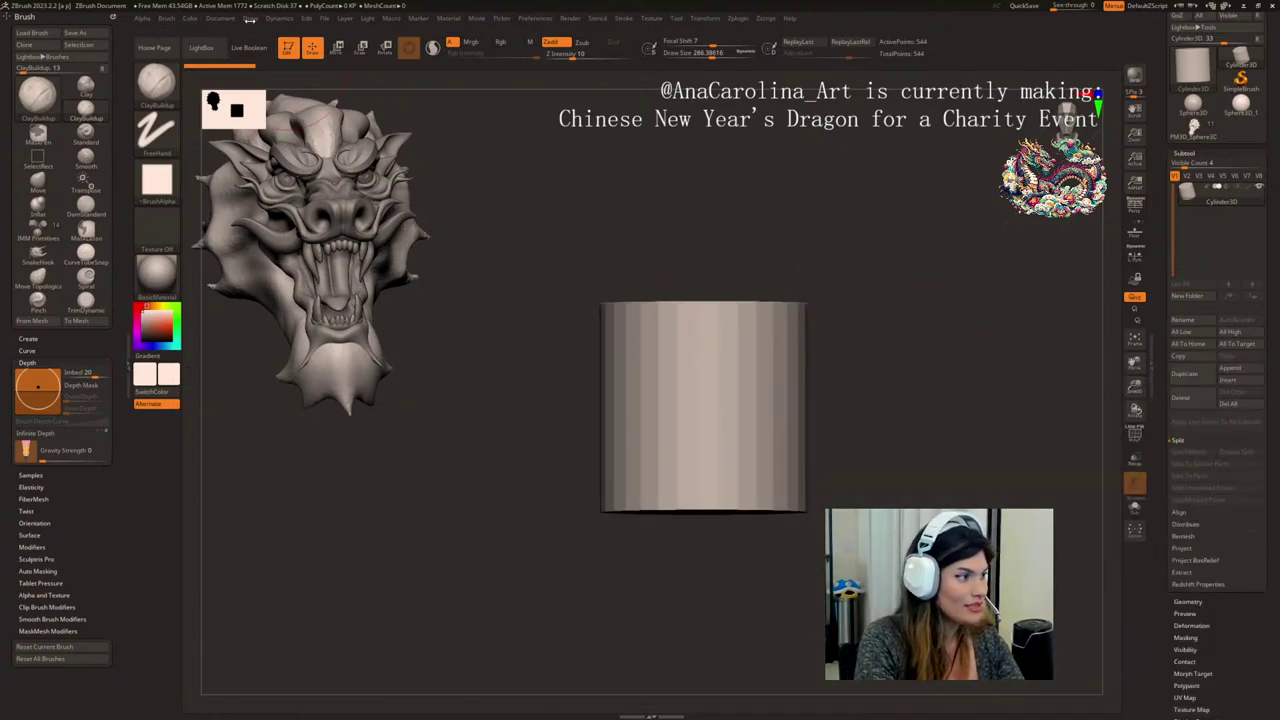
{"action": "key", "text": "comma"}
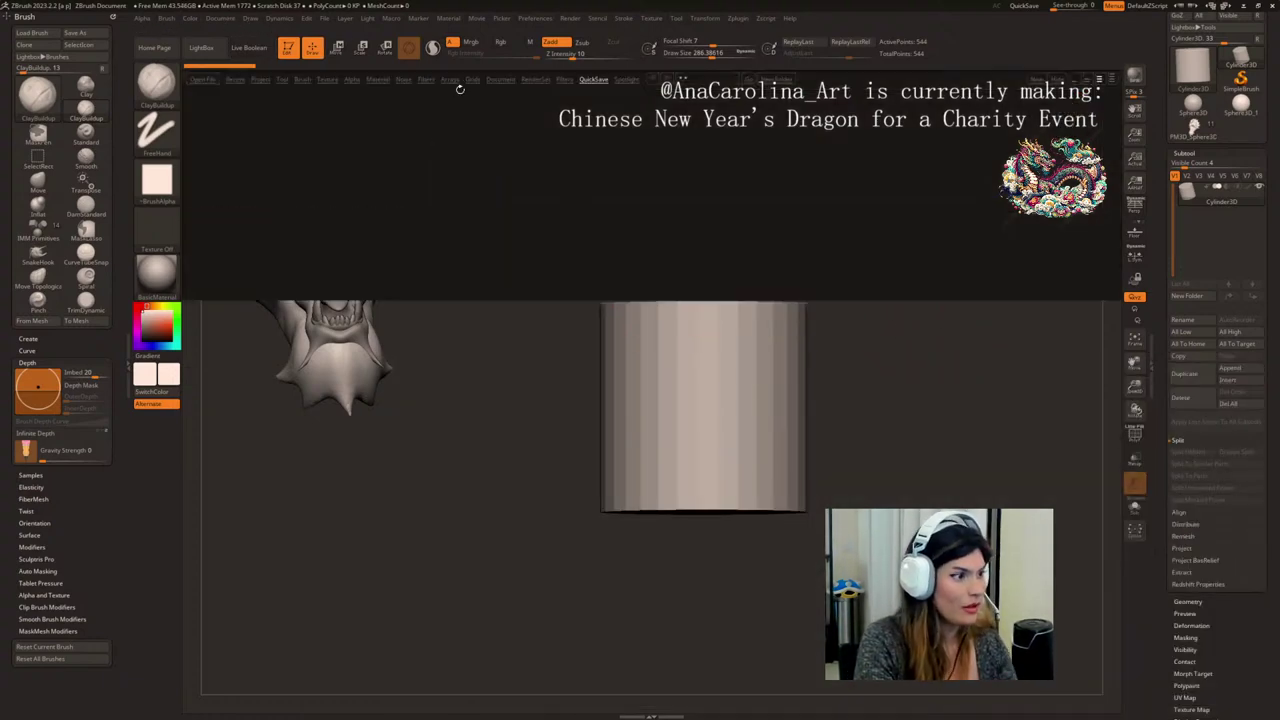
{"action": "left_click", "coordinate": [345, 80]}
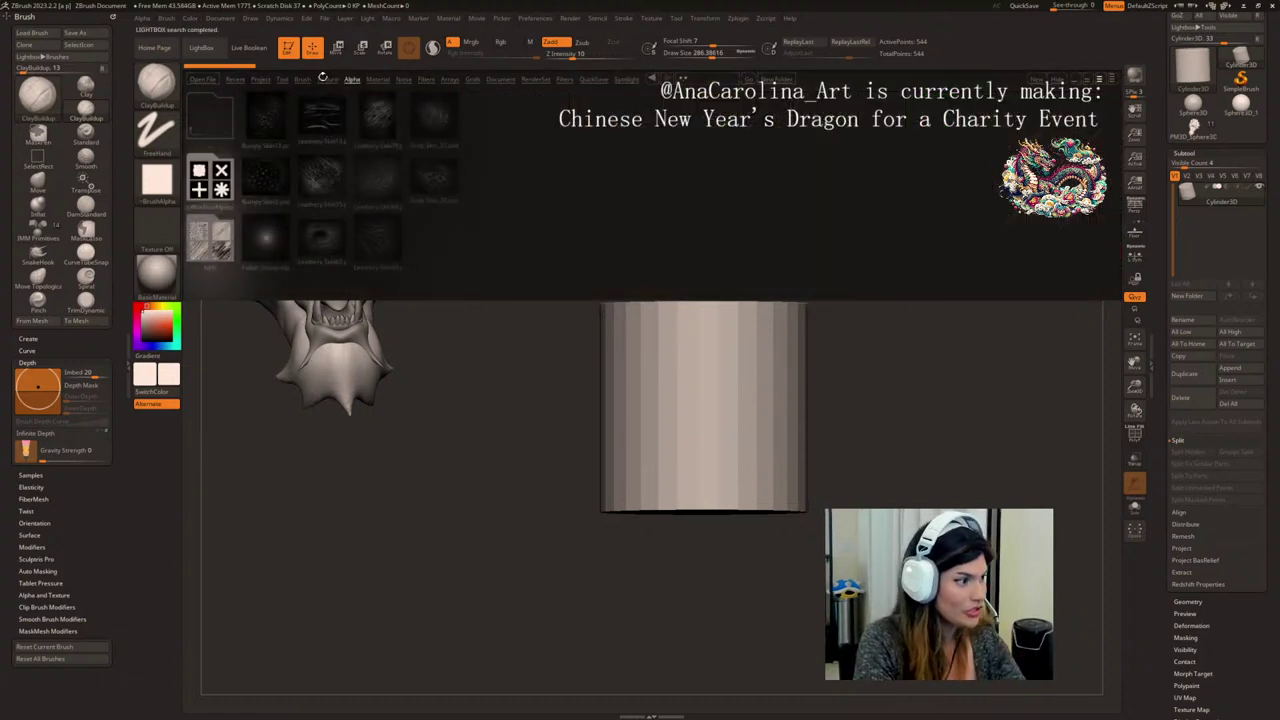
{"action": "left_click", "coordinate": [261, 79]}
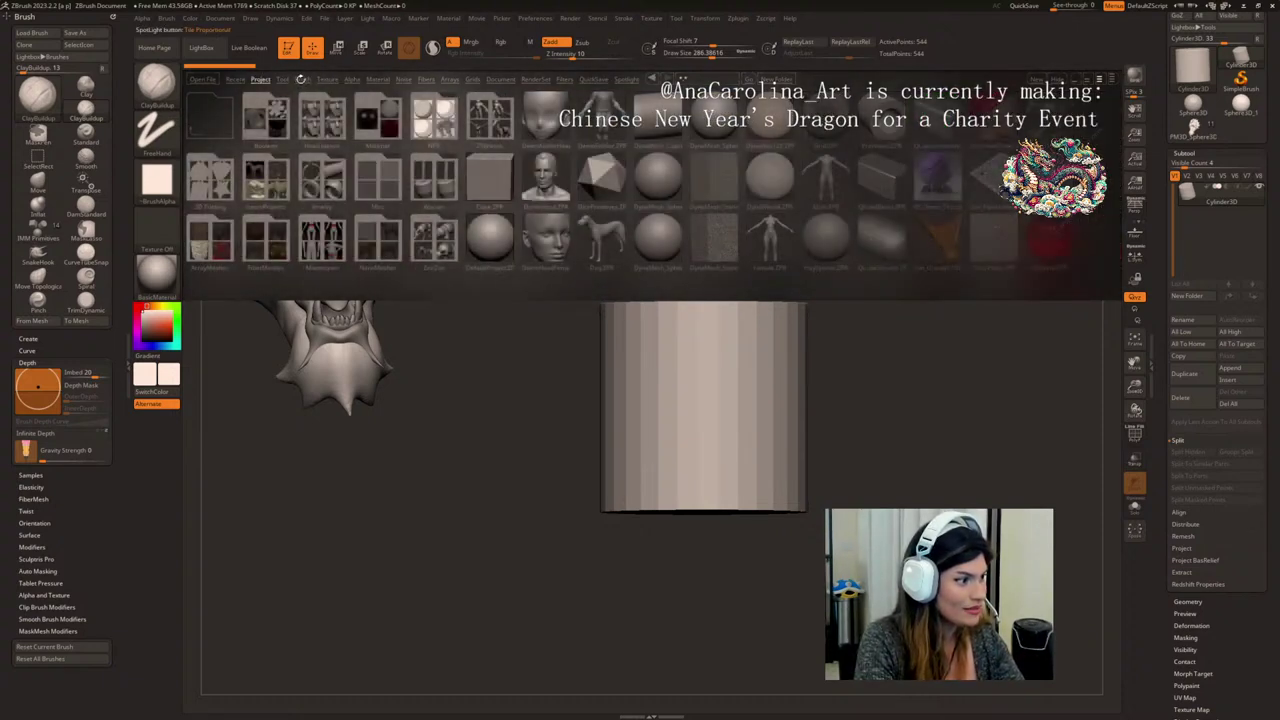
{"action": "left_click", "coordinate": [301, 79]}
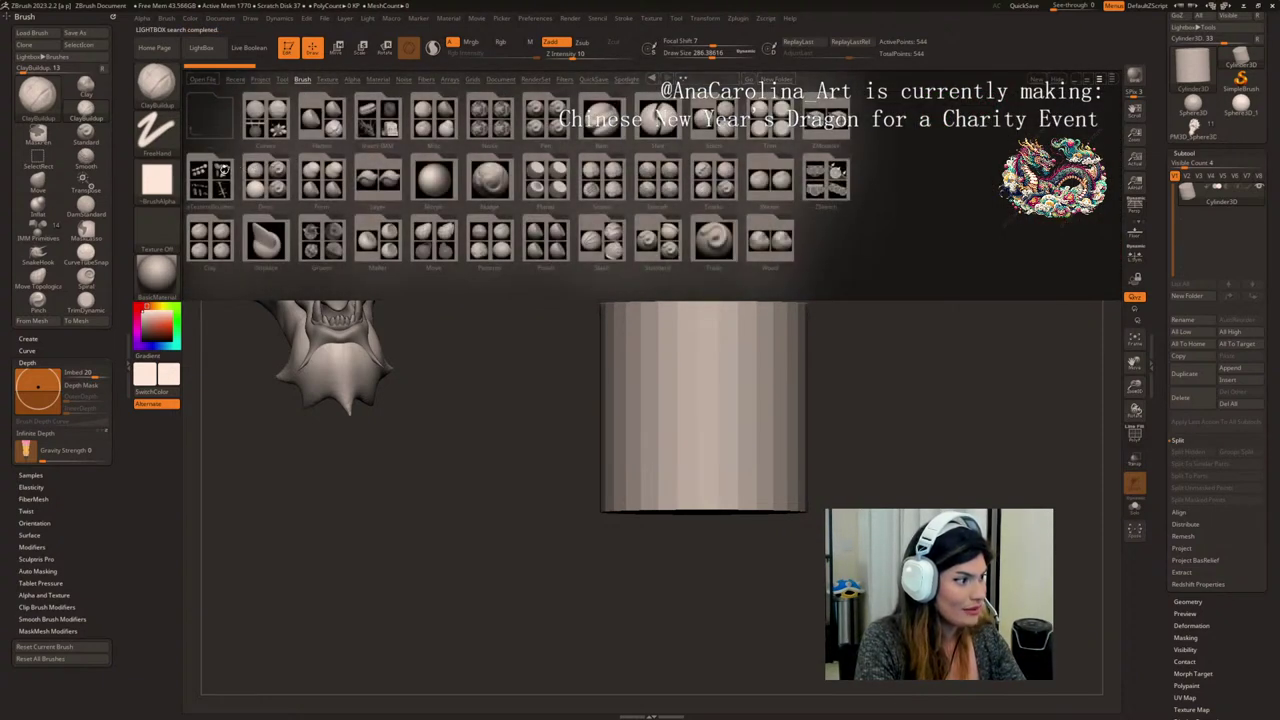
{"action": "double_click", "coordinate": [221, 170]}
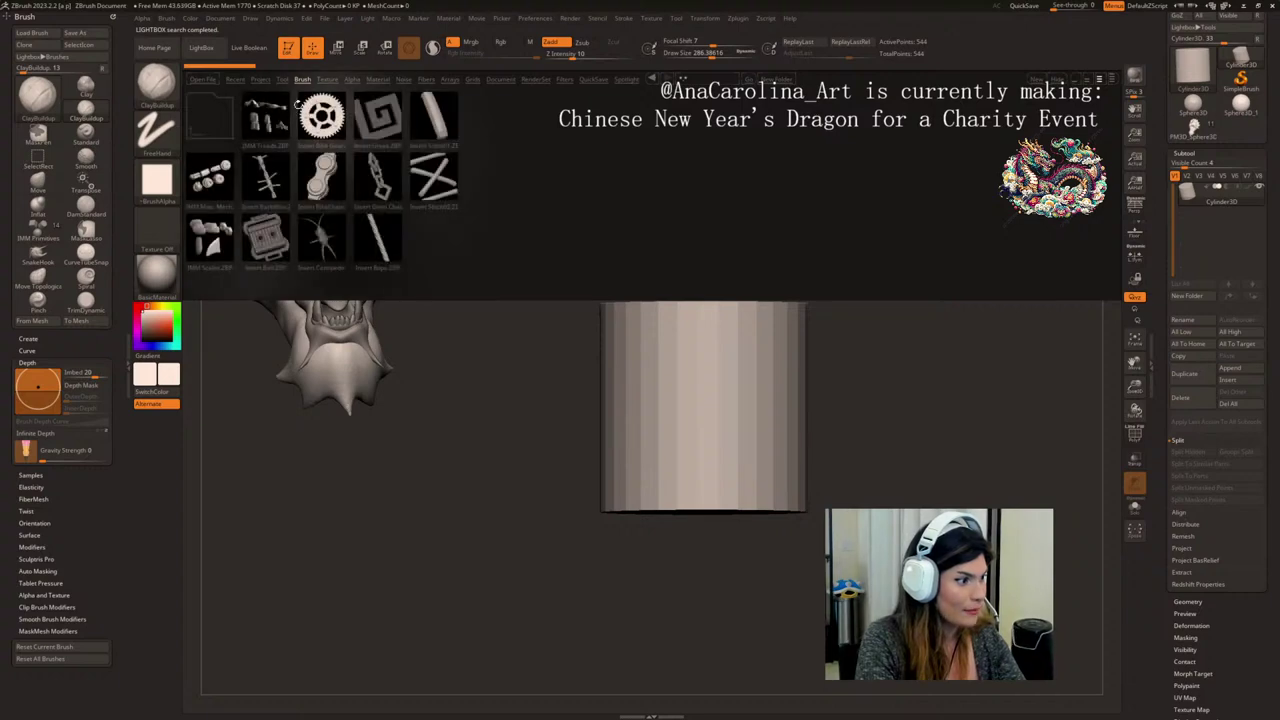
{"action": "left_click", "coordinate": [301, 79]}
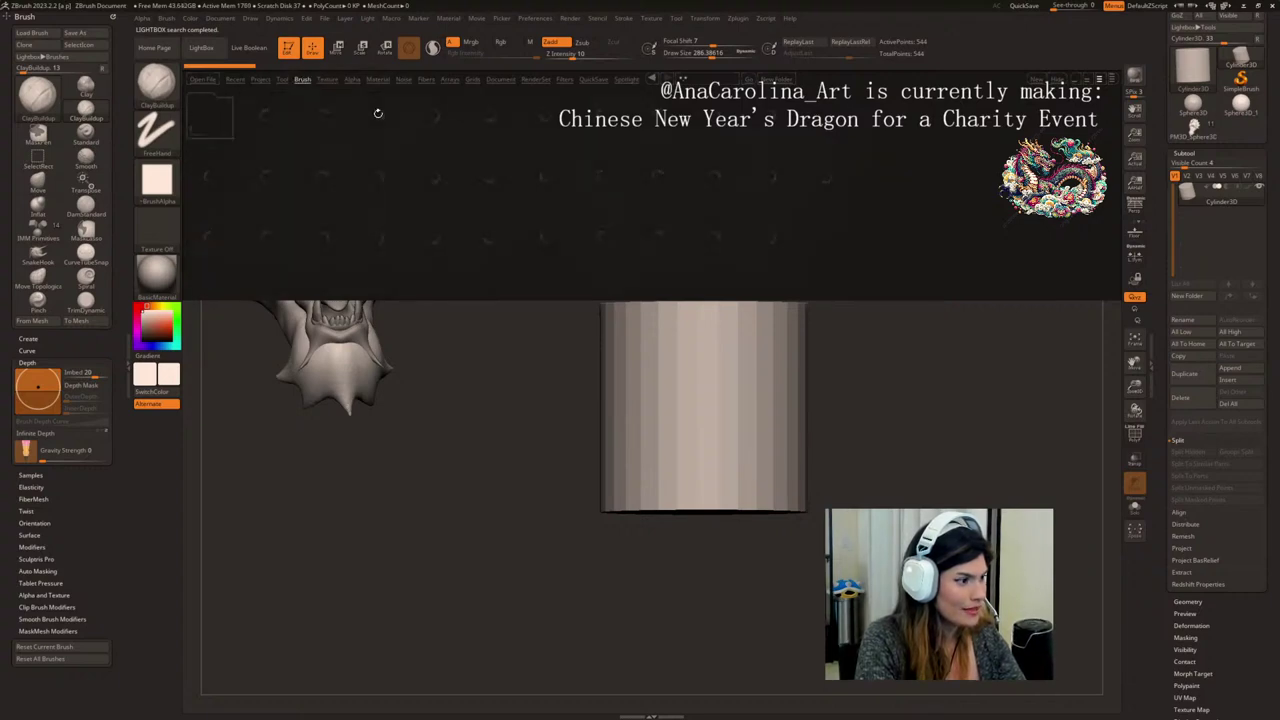
{"action": "left_click", "coordinate": [380, 116]}
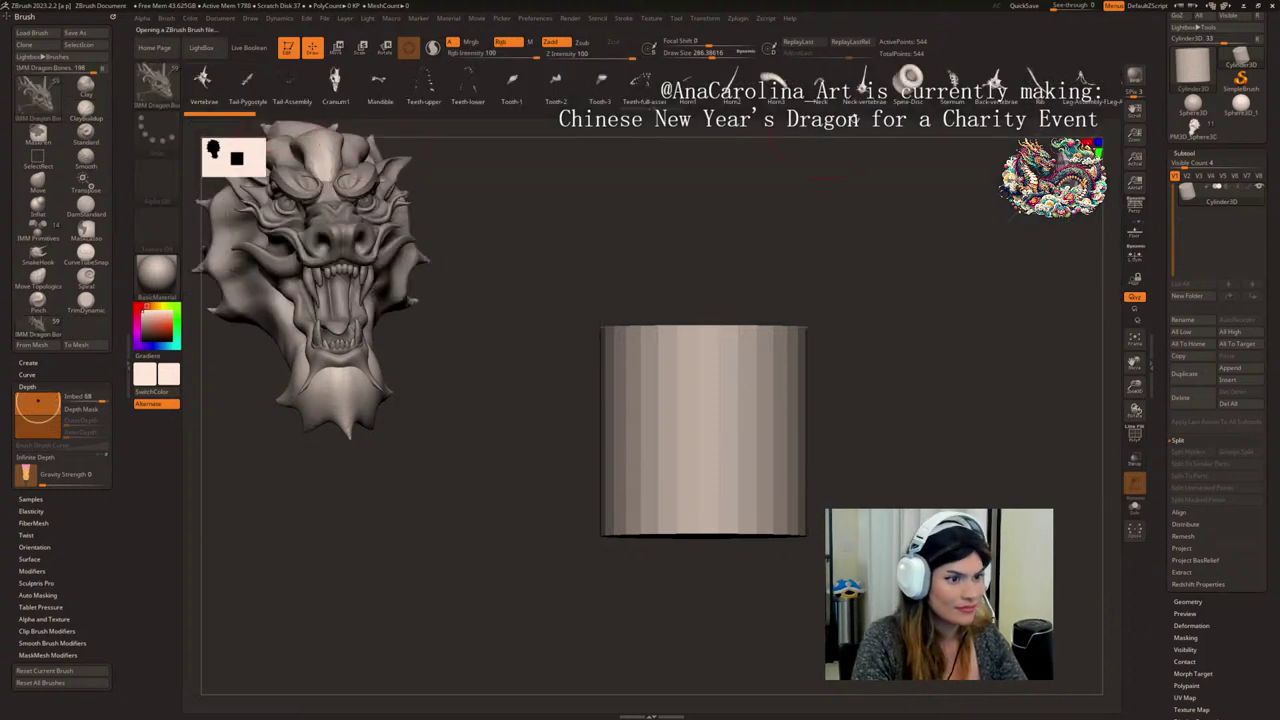
- Look through the insert meshes of the IMM Dragon Bones brush, from vertebrae and teeth to the wing and skeleton assemblies
{"action": "left_click_drag", "start_coordinate": [893, 92], "coordinate": [401, 113]}
{"action": "scroll", "coordinate": [400, 100], "scroll_direction": "down", "scroll_amount": 5}
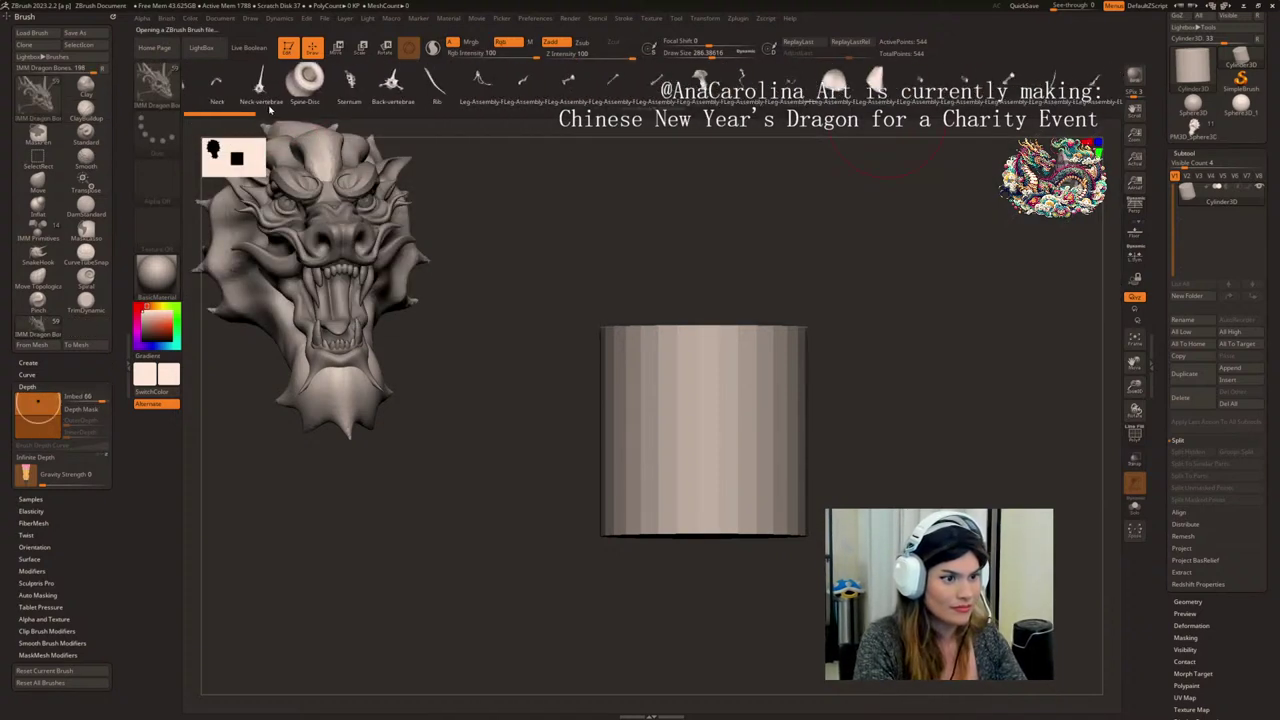
{"action": "left_click_drag", "start_coordinate": [759, 91], "coordinate": [1, 133]}
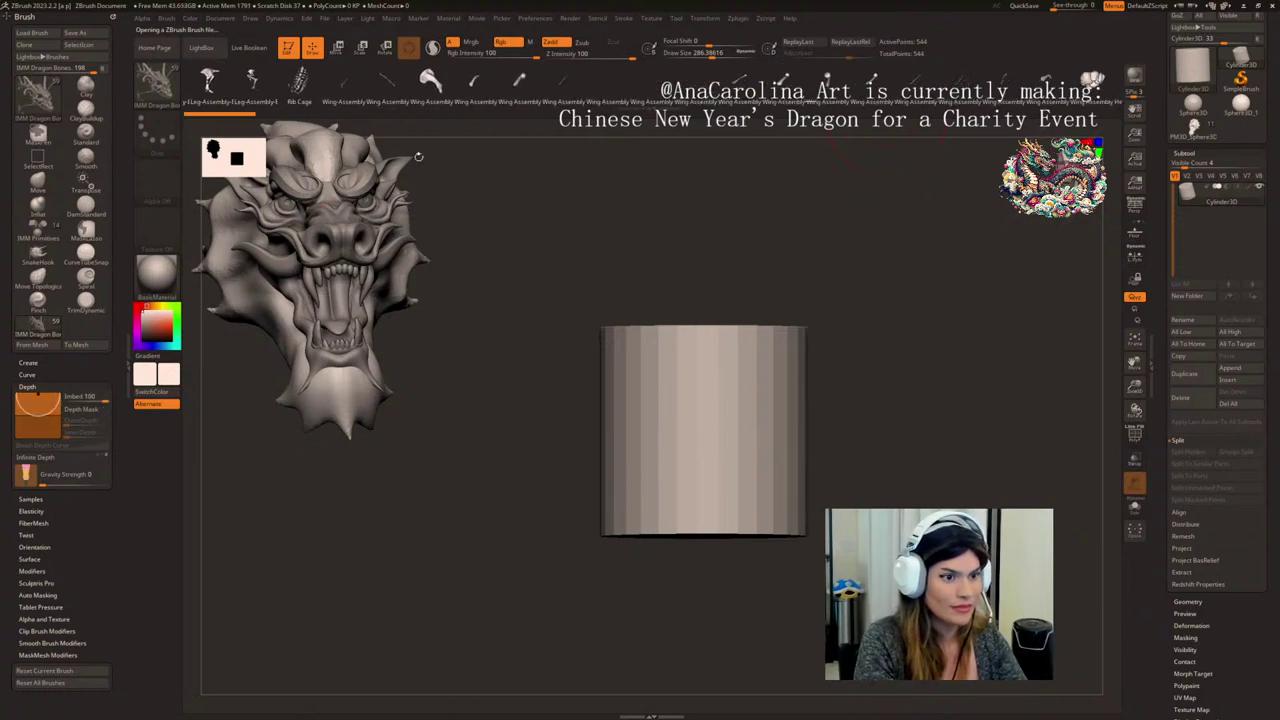
{"action": "scroll", "coordinate": [942, 84], "scroll_direction": "down", "scroll_amount": 5}
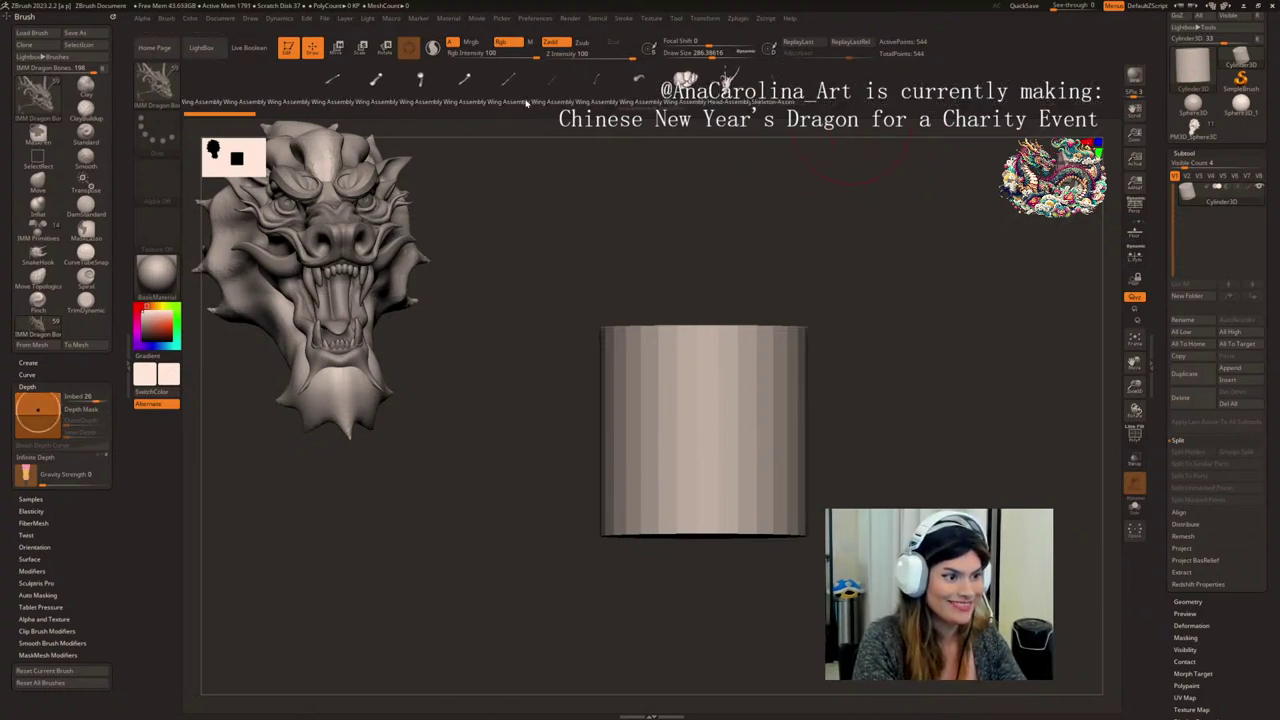
{"action": "left_click_drag", "start_coordinate": [590, 103], "coordinate": [655, 105]}
{"action": "left_click_drag", "start_coordinate": [406, 95], "coordinate": [968, 110]}
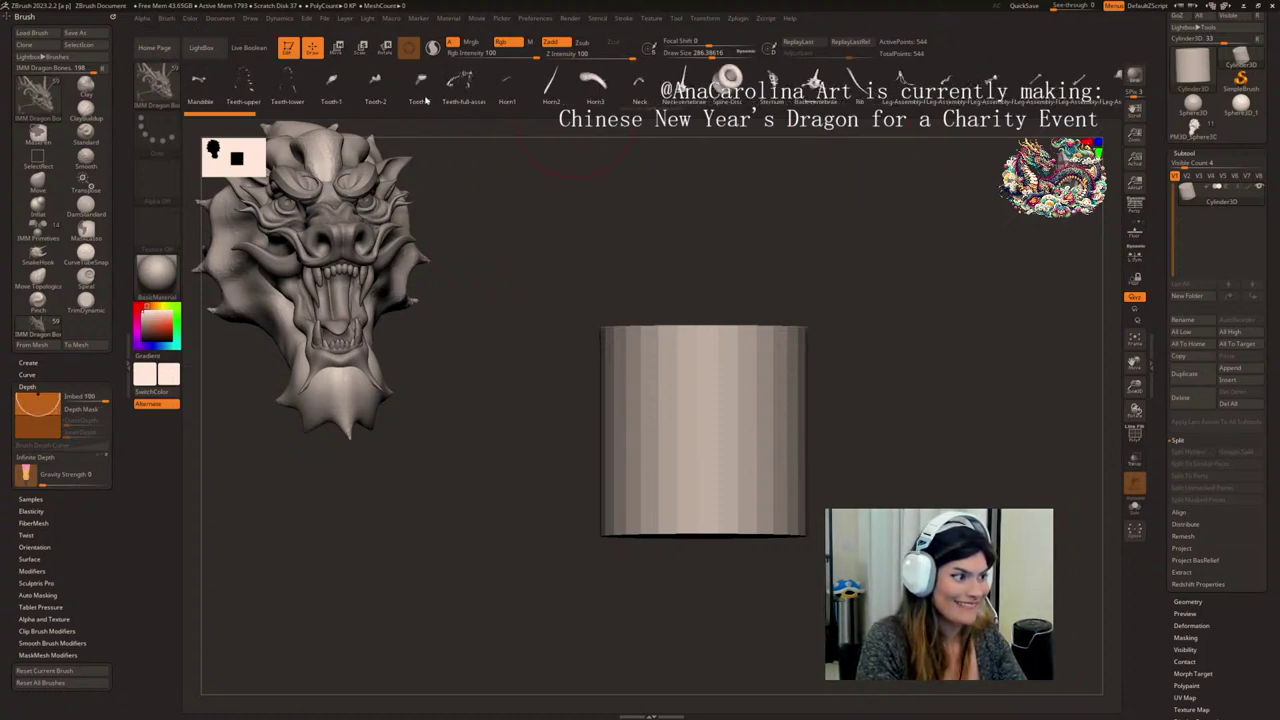
{"action": "left_click_drag", "start_coordinate": [404, 104], "coordinate": [780, 118]}
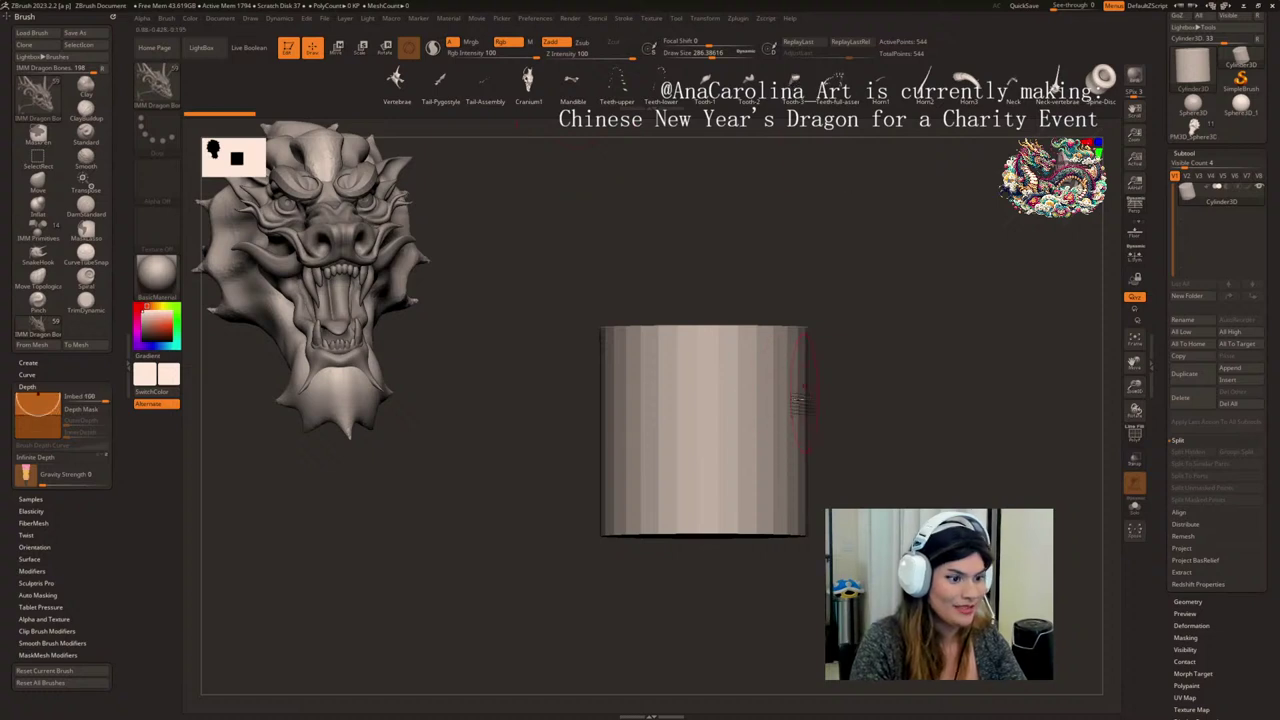
- Convert the cylinder primitive to a PolyMesh3D
{"action": "left_click", "coordinate": [770, 372]}
{"action": "left_click", "coordinate": [774, 371]}
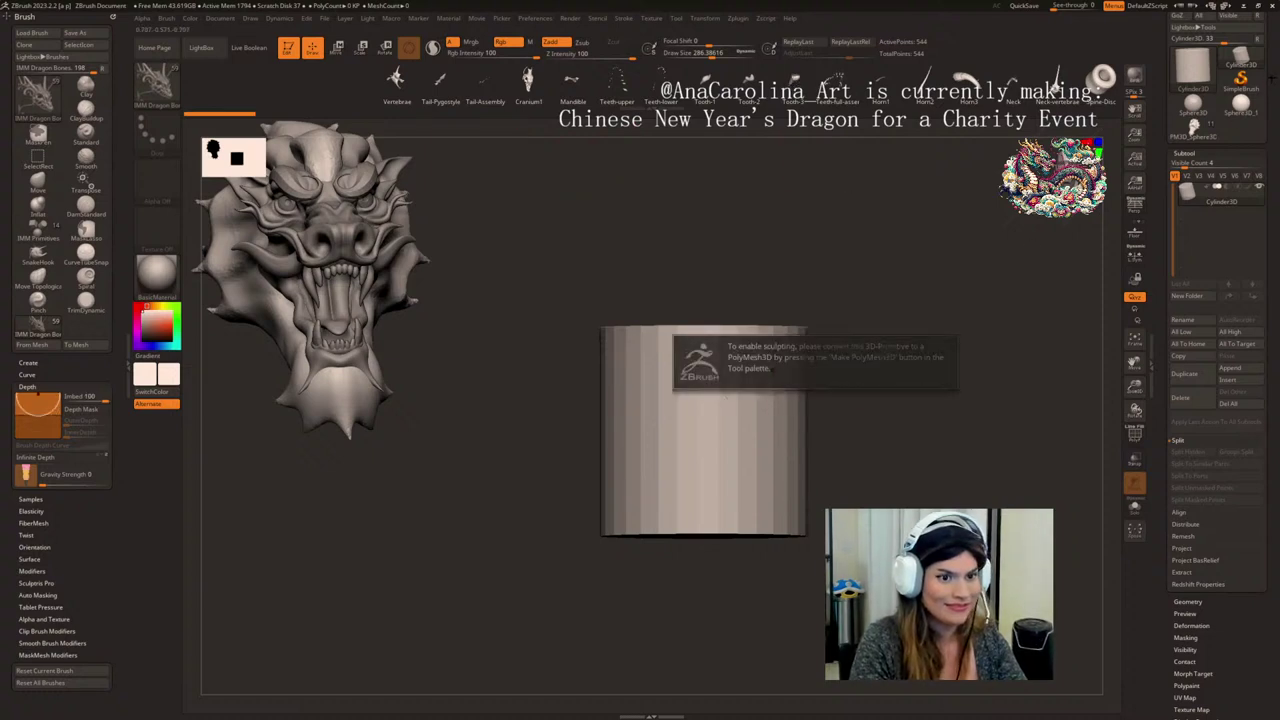
{"action": "left_click_drag", "start_coordinate": [1272, 78], "coordinate": [1271, 131]}
{"action": "left_click", "coordinate": [1230, 57]}
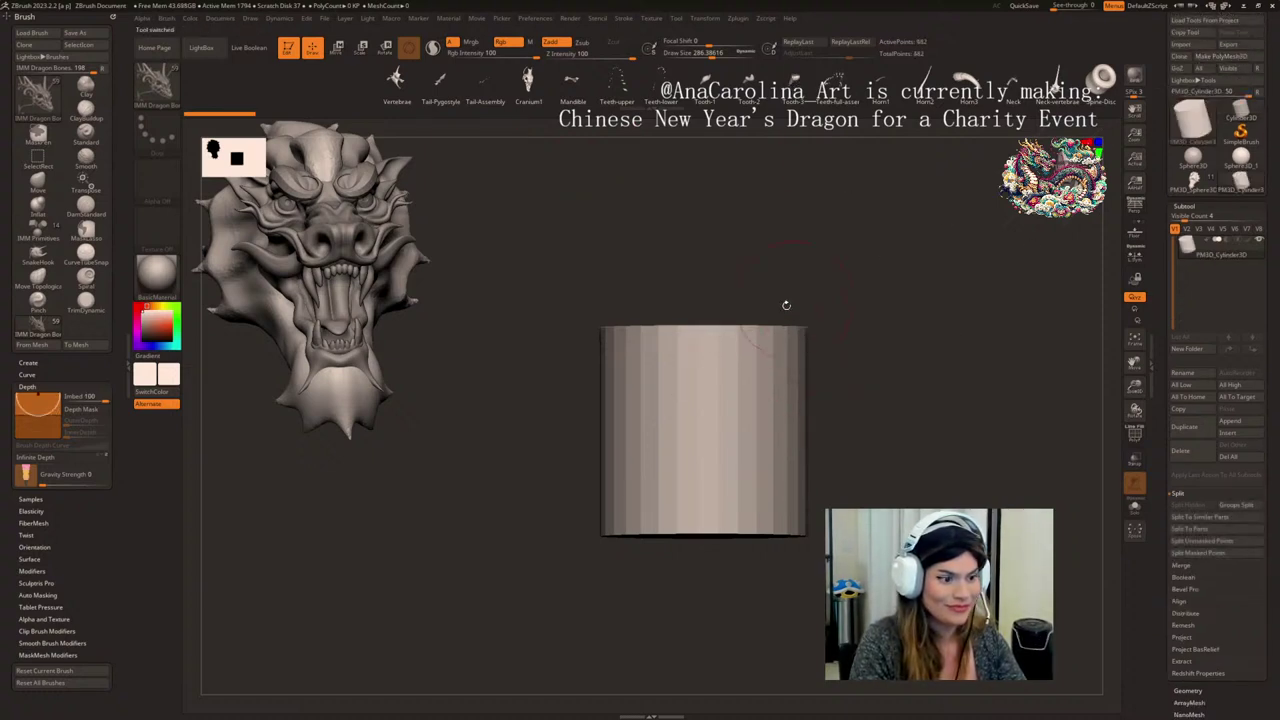
- Try inserting a dragon bone mesh on the side of the cylinder, and undo the insertion
{"action": "left_click_drag", "start_coordinate": [787, 359], "coordinate": [841, 398]}
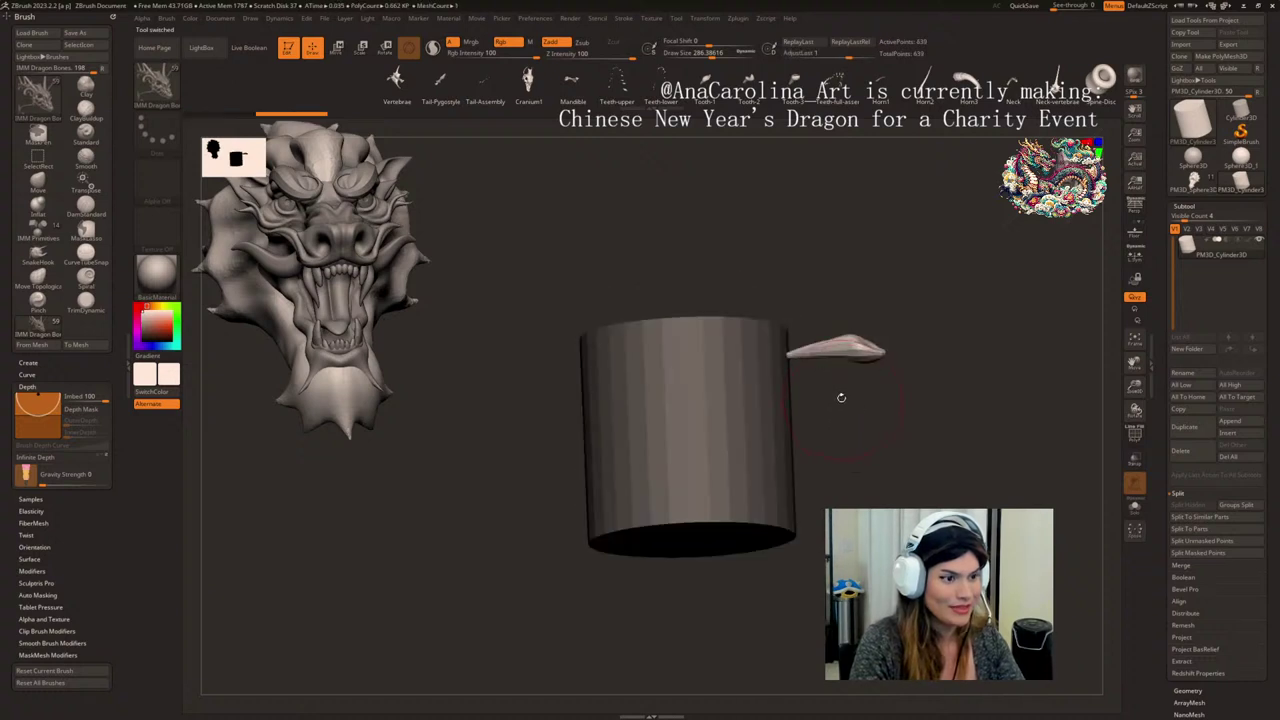
{"action": "key", "text": "ctrl+z"}
{"action": "key", "text": "comma"}
{"action": "key", "text": "comma"}
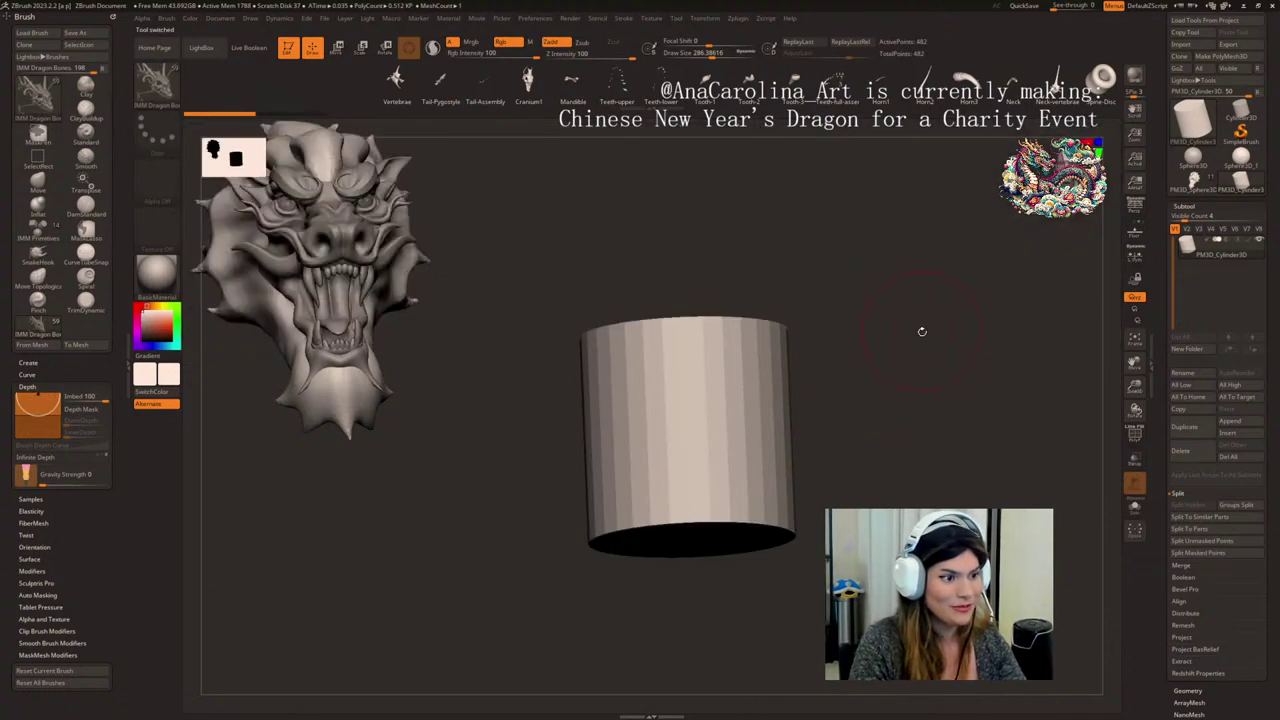
- Append a sphere to the cylinder as a new subtool, select it and show it on its own
{"action": "left_click_drag", "start_coordinate": [922, 332], "coordinate": [1113, 260]}
{"action": "left_click", "coordinate": [1232, 421]}
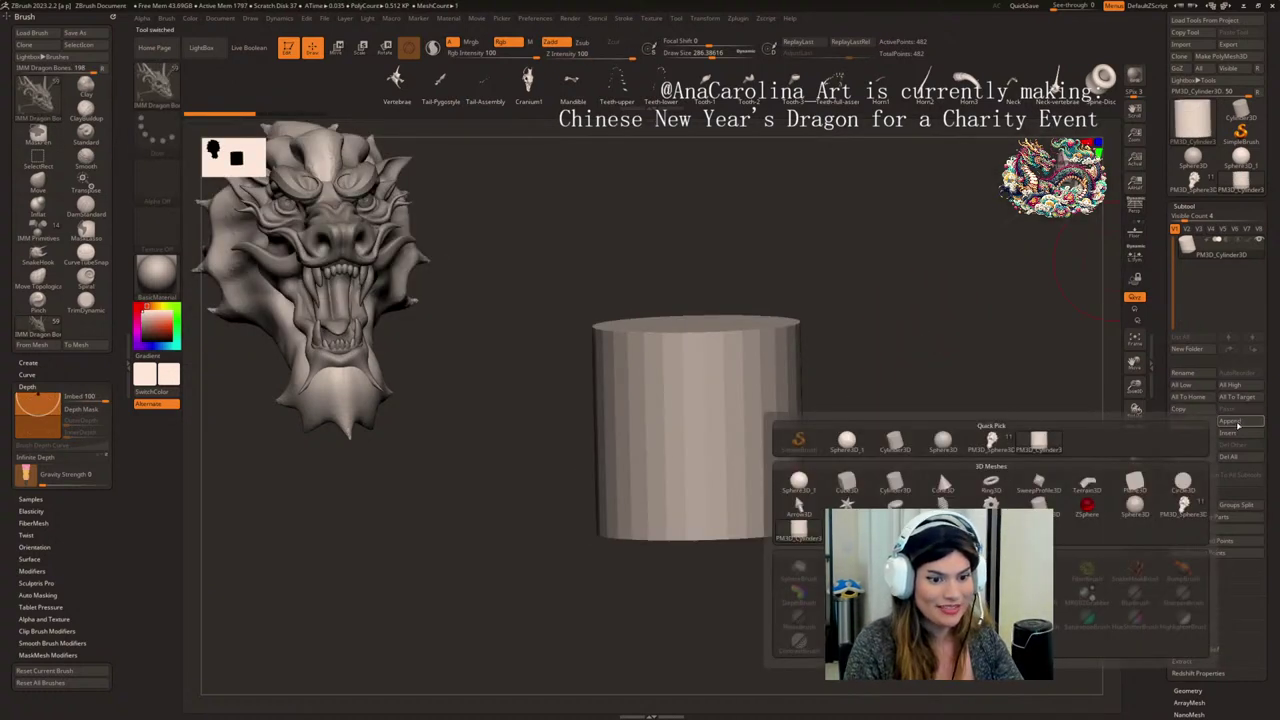
{"action": "left_click", "coordinate": [803, 480]}
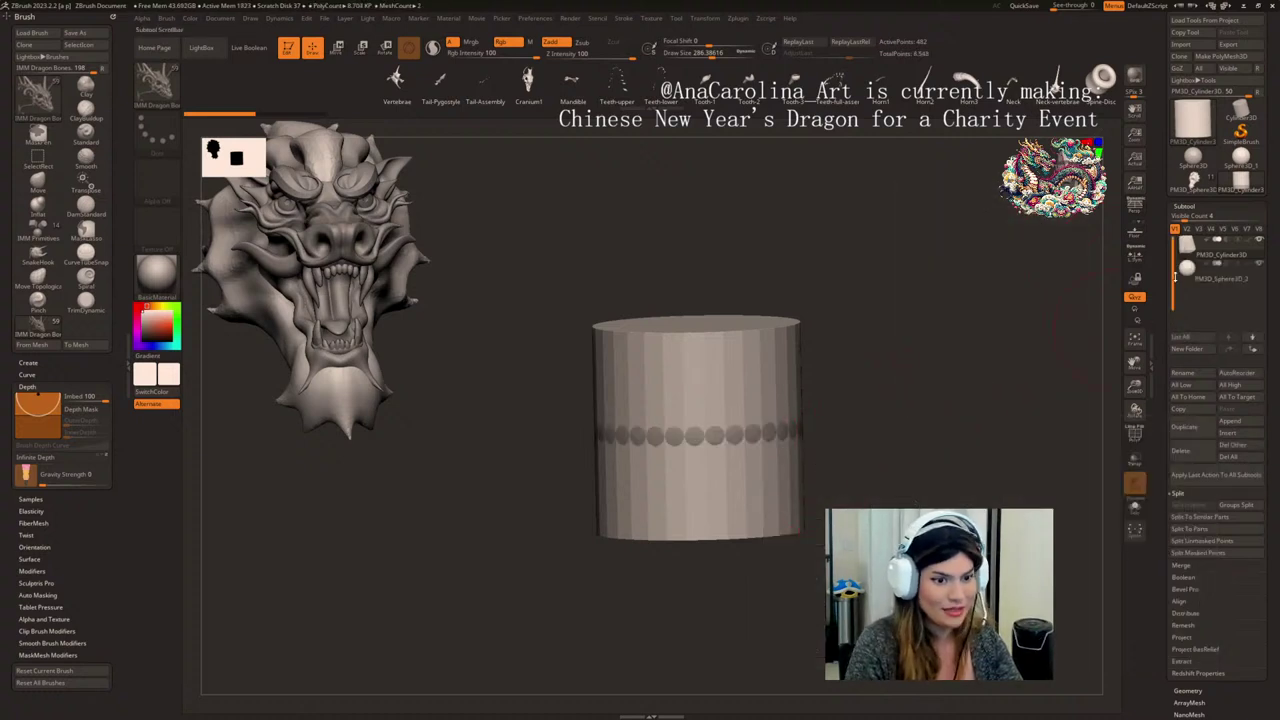
{"action": "left_click", "coordinate": [1185, 277]}
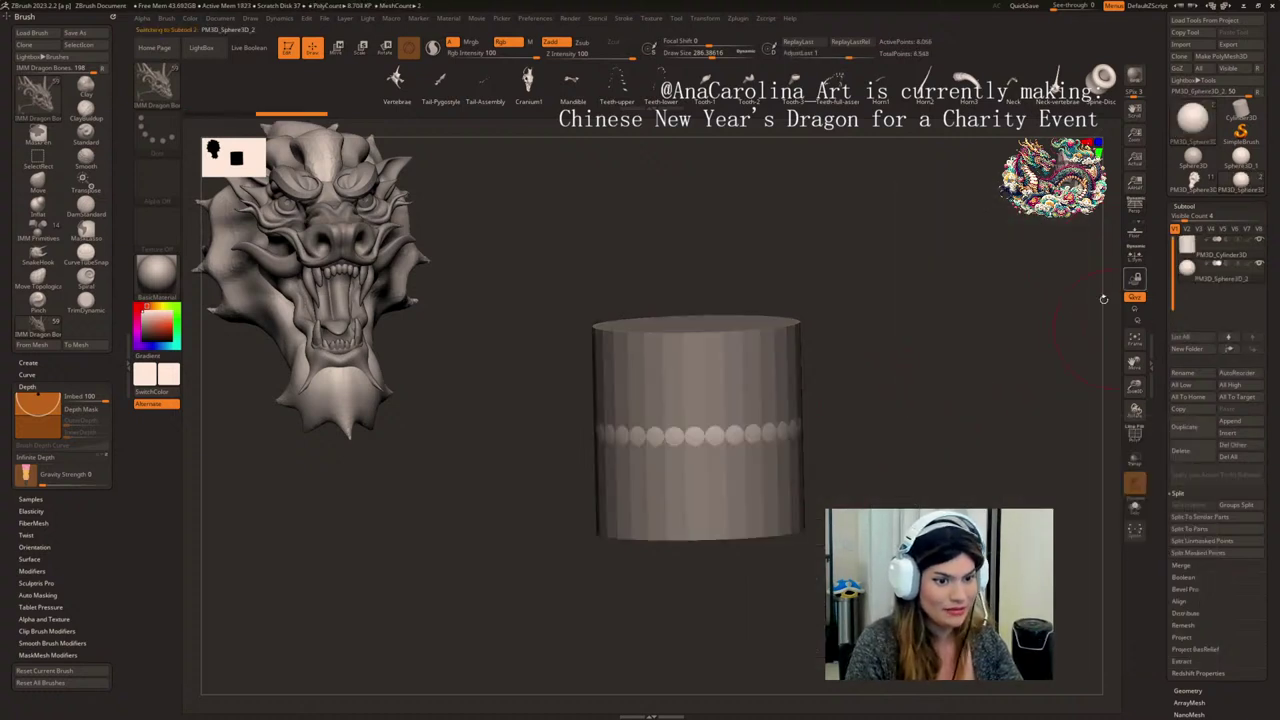
{"action": "left_click", "coordinate": [1134, 507]}
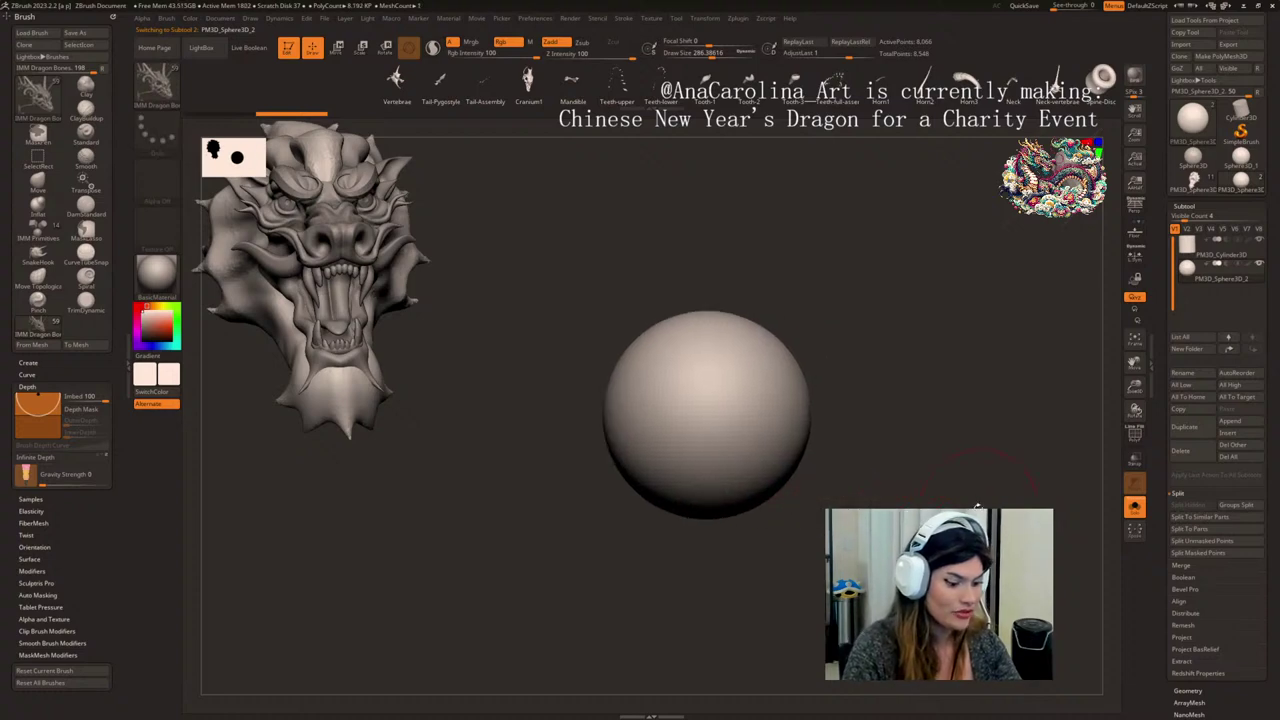
- Taper the sphere toward its lower end with the gizmo's Taper deformer, by about -0.655
{"action": "mouse_move", "coordinate": [930, 358]}
{"action": "left_mouse_down", "text": "alt"}
{"action": "mouse_move", "coordinate": [930, 194]}
{"action": "mouse_move", "coordinate": [970, 431]}
{"action": "mouse_move", "coordinate": [939, 454]}
{"action": "mouse_move", "coordinate": [863, 361]}
{"action": "left_mouse_up", "text": "alt"}
{"action": "key", "text": "b"}
{"action": "key", "text": "m"}
{"action": "key", "text": "v"}
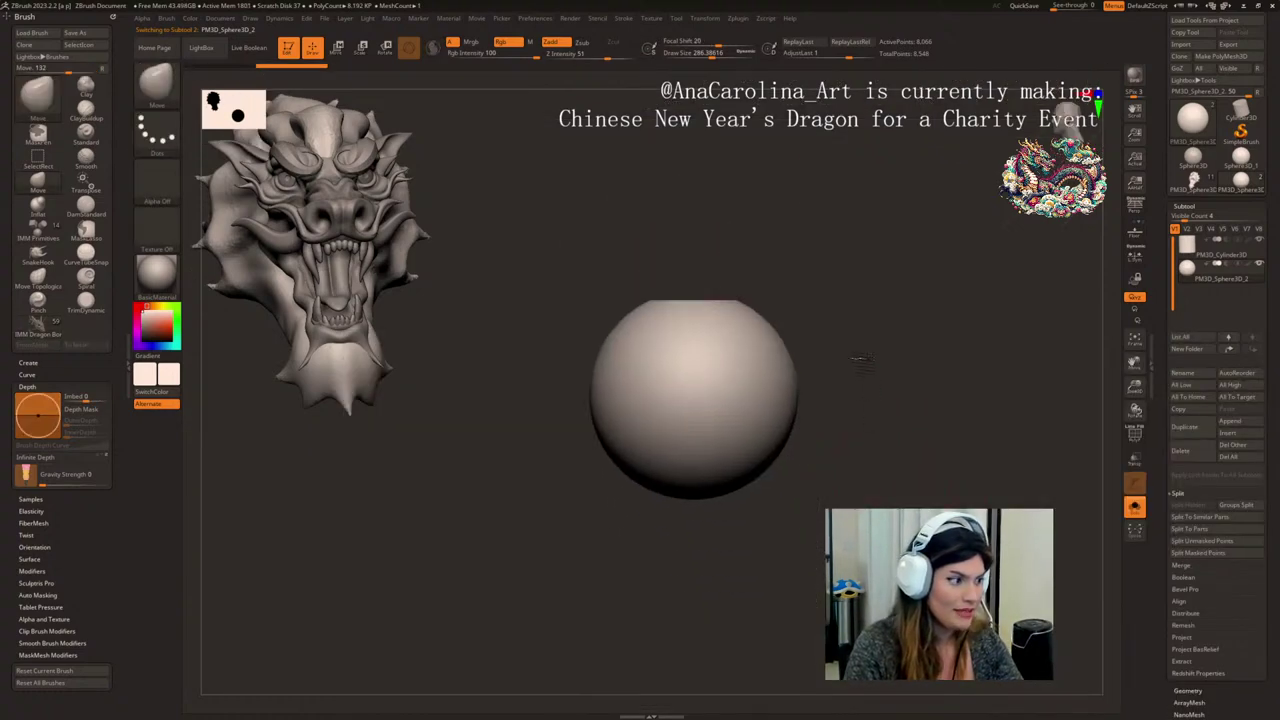
{"action": "key", "text": "w"}
{"action": "left_click_drag", "start_coordinate": [684, 343], "coordinate": [687, 331]}
{"action": "left_click", "coordinate": [628, 294]}
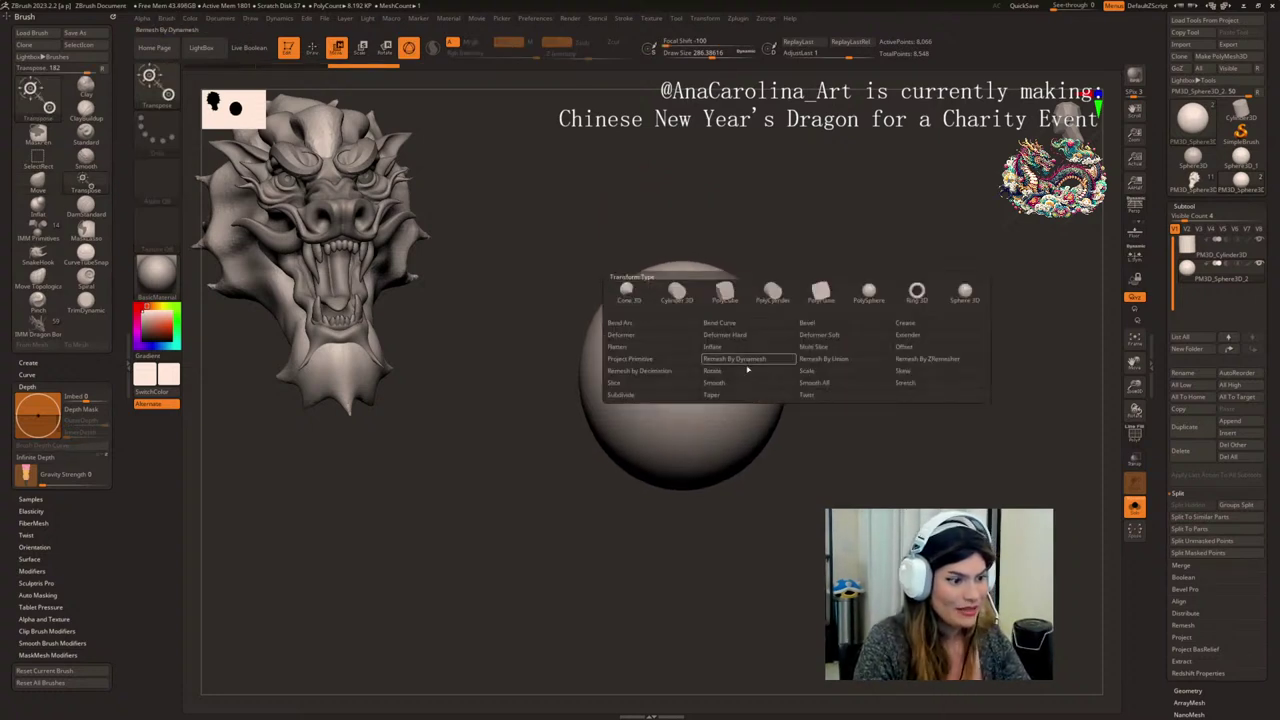
{"action": "left_click", "coordinate": [726, 397]}
{"action": "left_click_drag", "start_coordinate": [683, 496], "coordinate": [684, 465]}
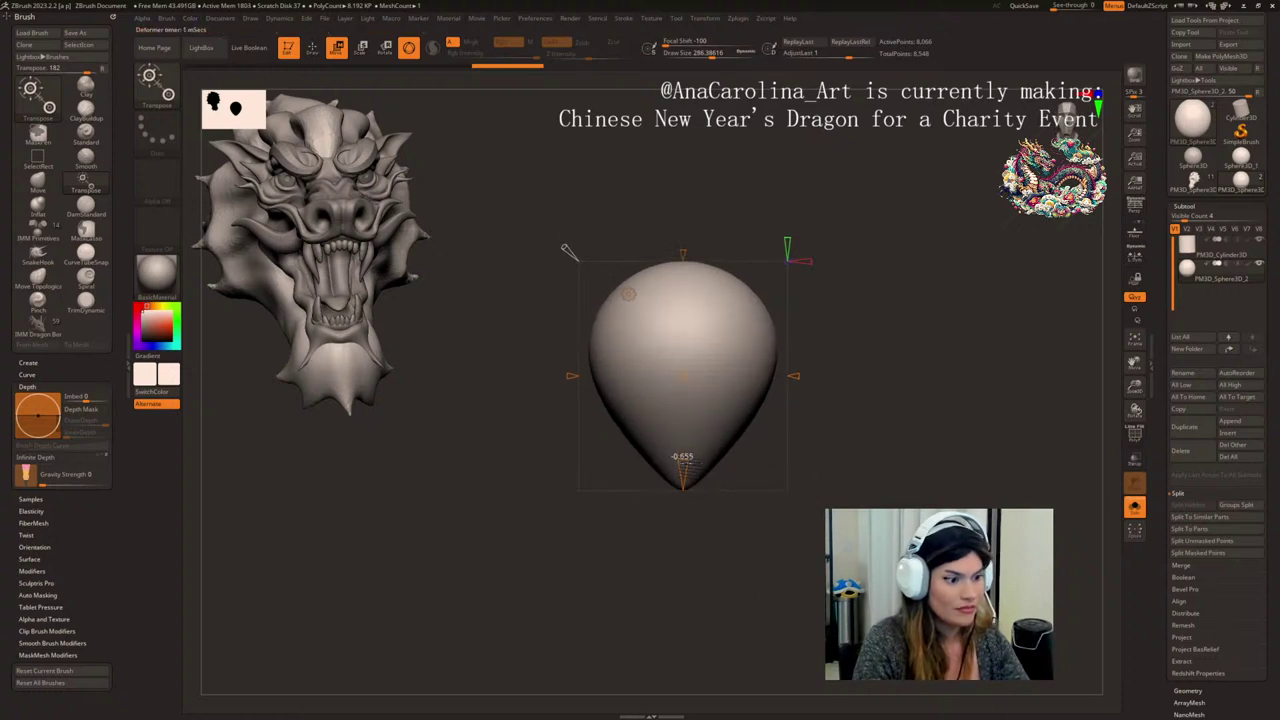
- Accept the taper deformation and flatten the teardrop along its Z axis into a thin scale
{"action": "left_click", "coordinate": [628, 289]}
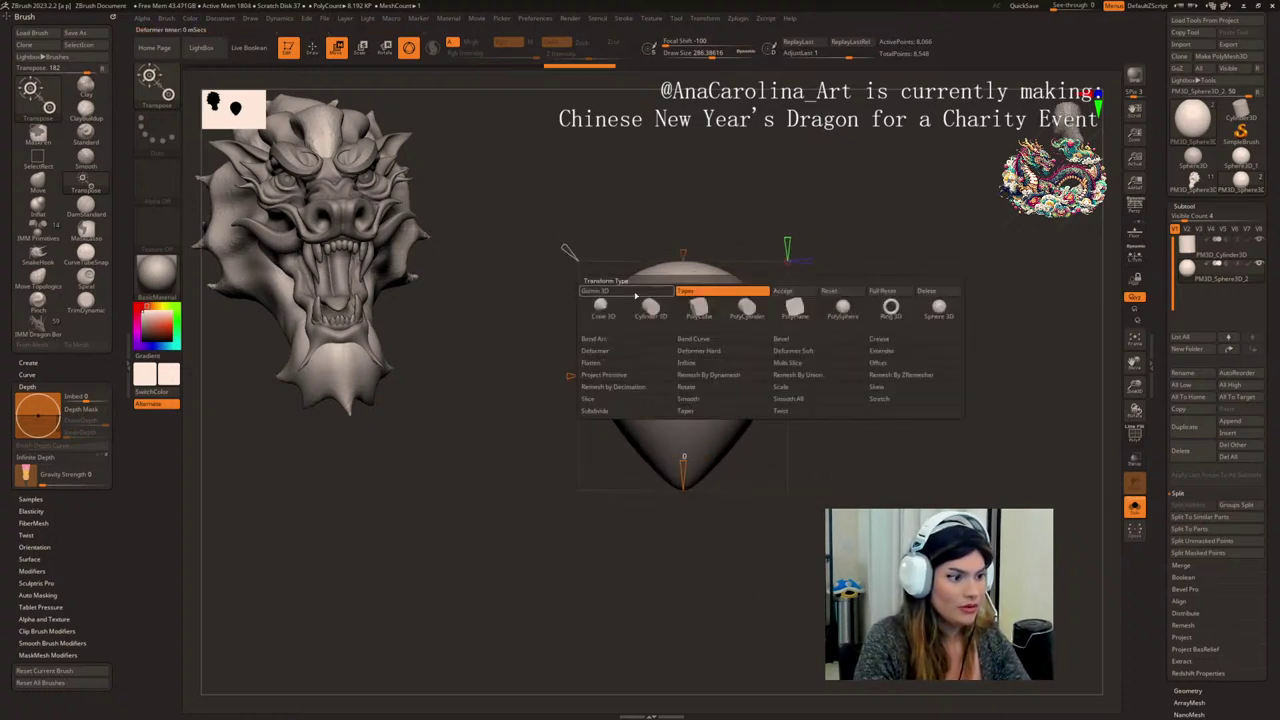
{"action": "left_click", "coordinate": [785, 291]}
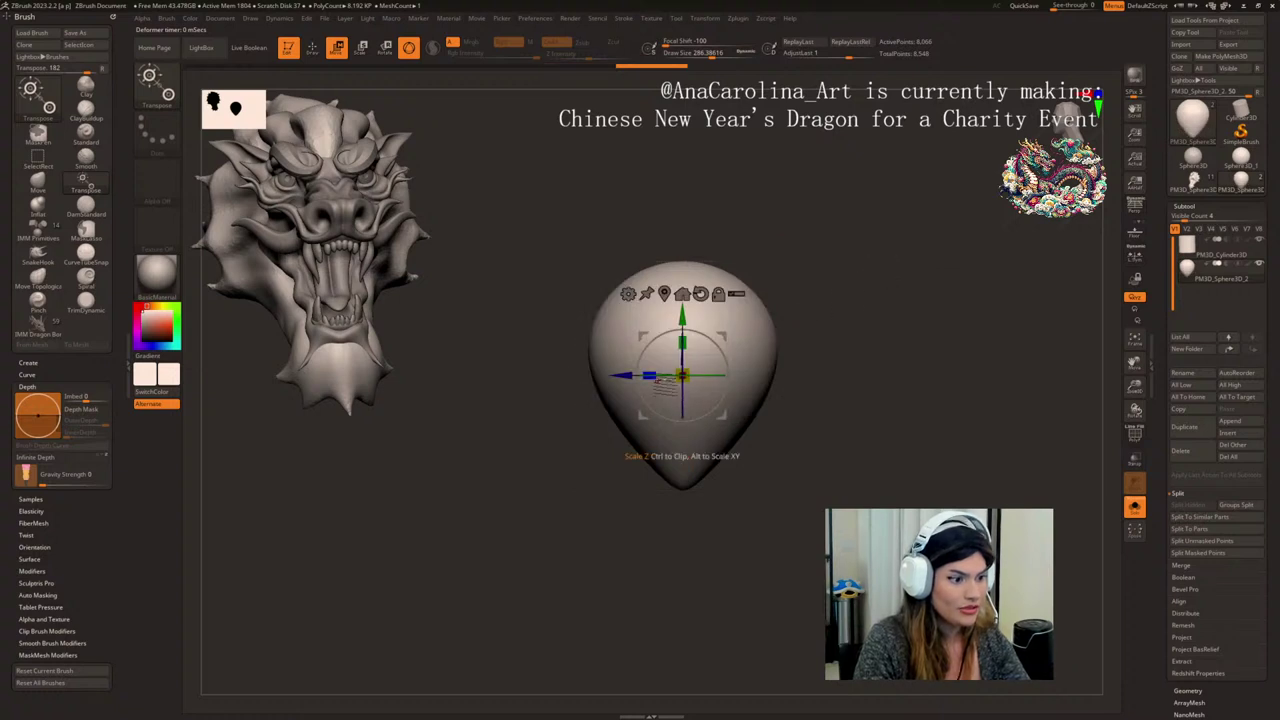
{"action": "left_click_drag", "start_coordinate": [652, 377], "coordinate": [690, 379]}
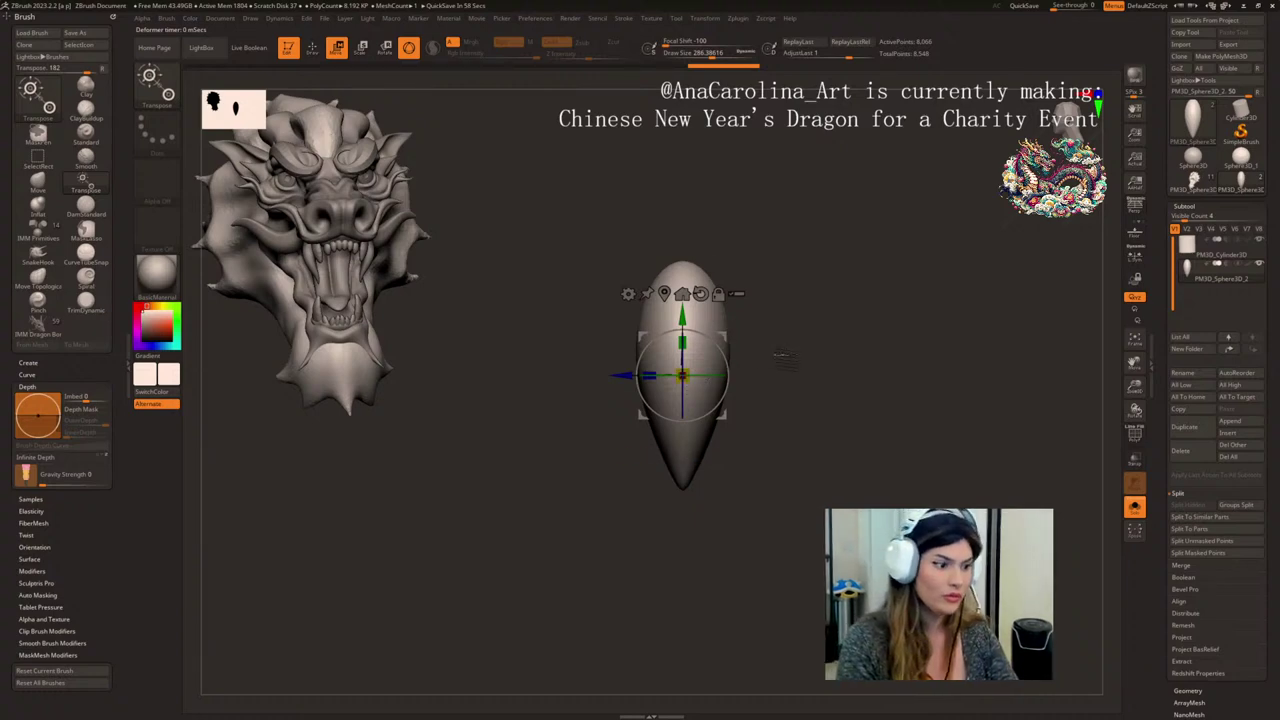
{"action": "key", "text": "ctrl+z"}
{"action": "key", "text": "ctrl+shift+z"}
{"action": "key", "text": "ctrl+z"}
- Sculpt a sharp vertical ridge down the middle of the scale, from the top edge to the lower tip, with the DamStandard brush
{"action": "key", "text": "b"}
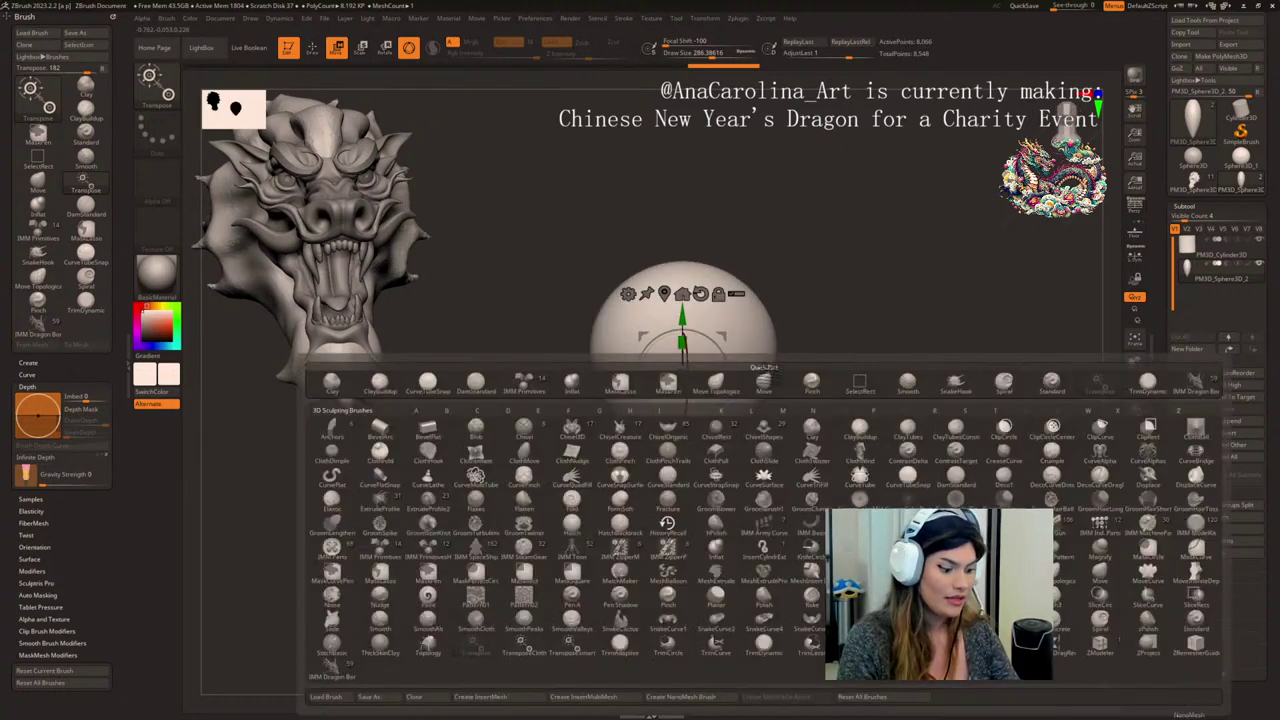
{"action": "key", "text": "d"}
{"action": "key", "text": "s"}
{"action": "mouse_move", "coordinate": [802, 336]}
{"action": "left_mouse_down", "text": "shift"}
{"action": "mouse_move", "coordinate": [871, 309]}
{"action": "mouse_move", "coordinate": [795, 308]}
{"action": "left_mouse_up", "text": "shift"}
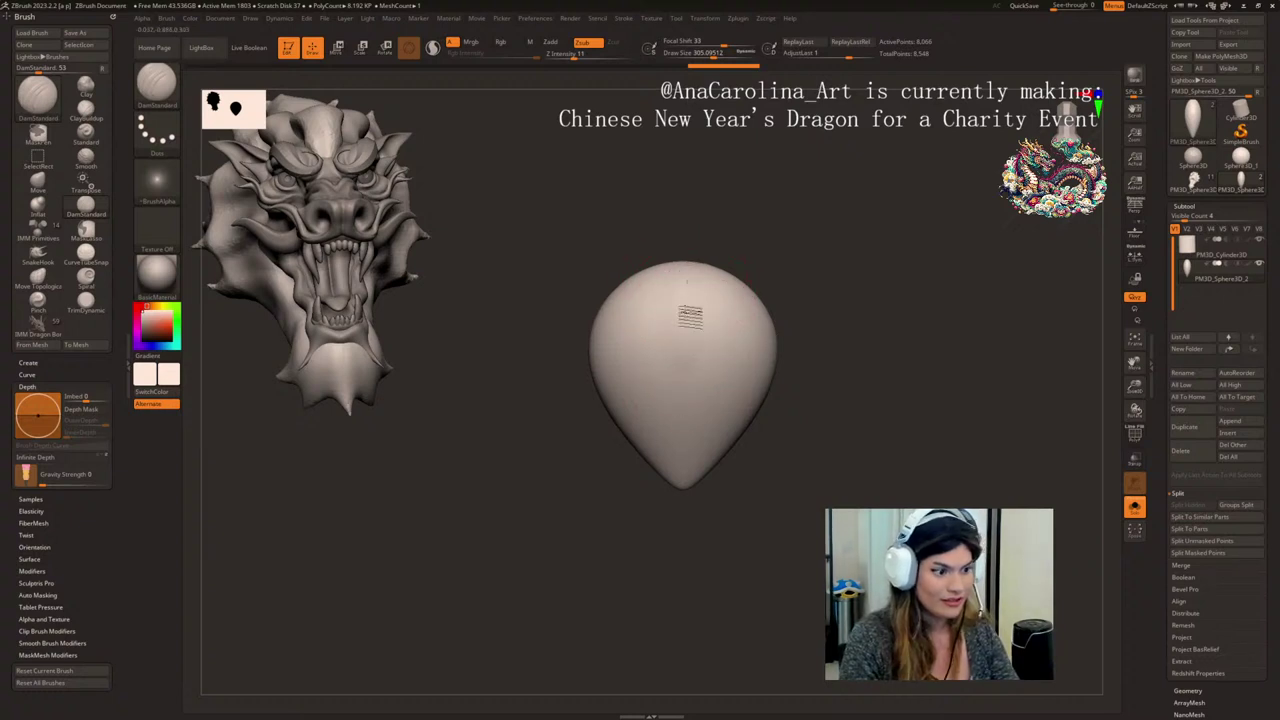
{"action": "left_click_drag", "start_coordinate": [686, 311], "coordinate": [684, 457]}
{"action": "left_click_drag", "start_coordinate": [690, 240], "coordinate": [680, 450]}
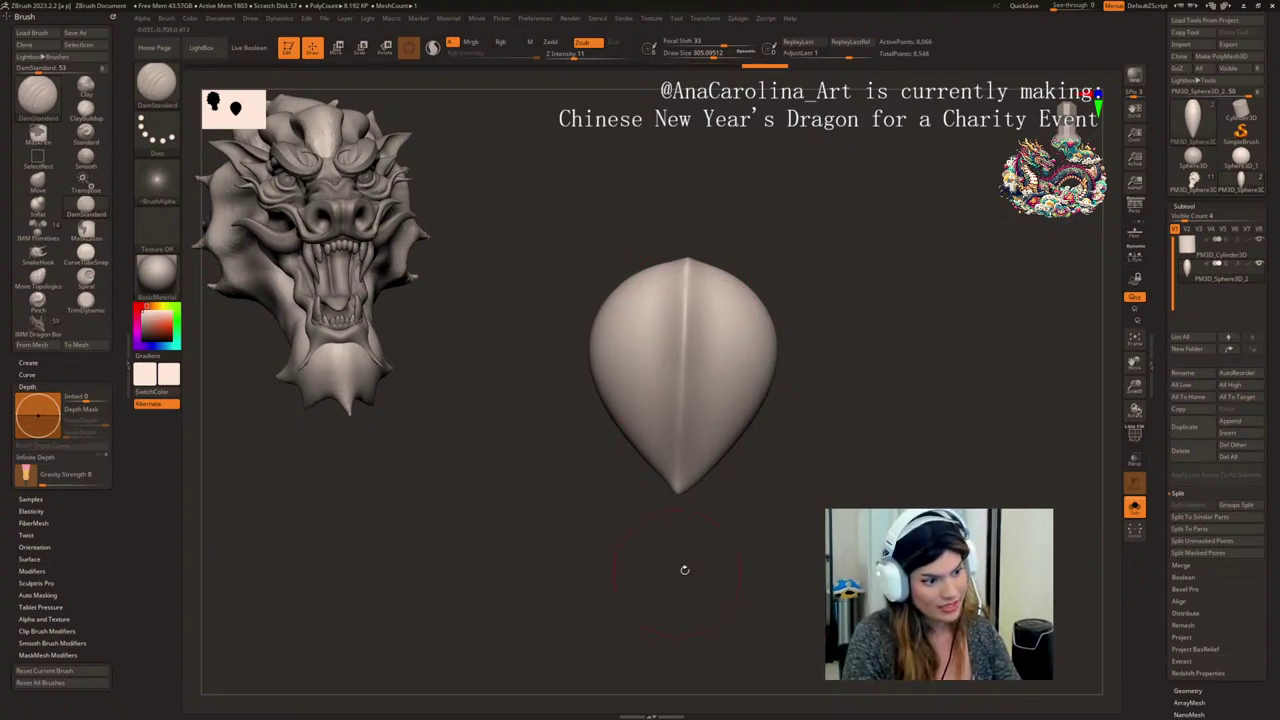
{"action": "left_click_drag", "start_coordinate": [685, 570], "coordinate": [660, 566]}
{"action": "left_click_drag", "start_coordinate": [708, 220], "coordinate": [837, 294]}
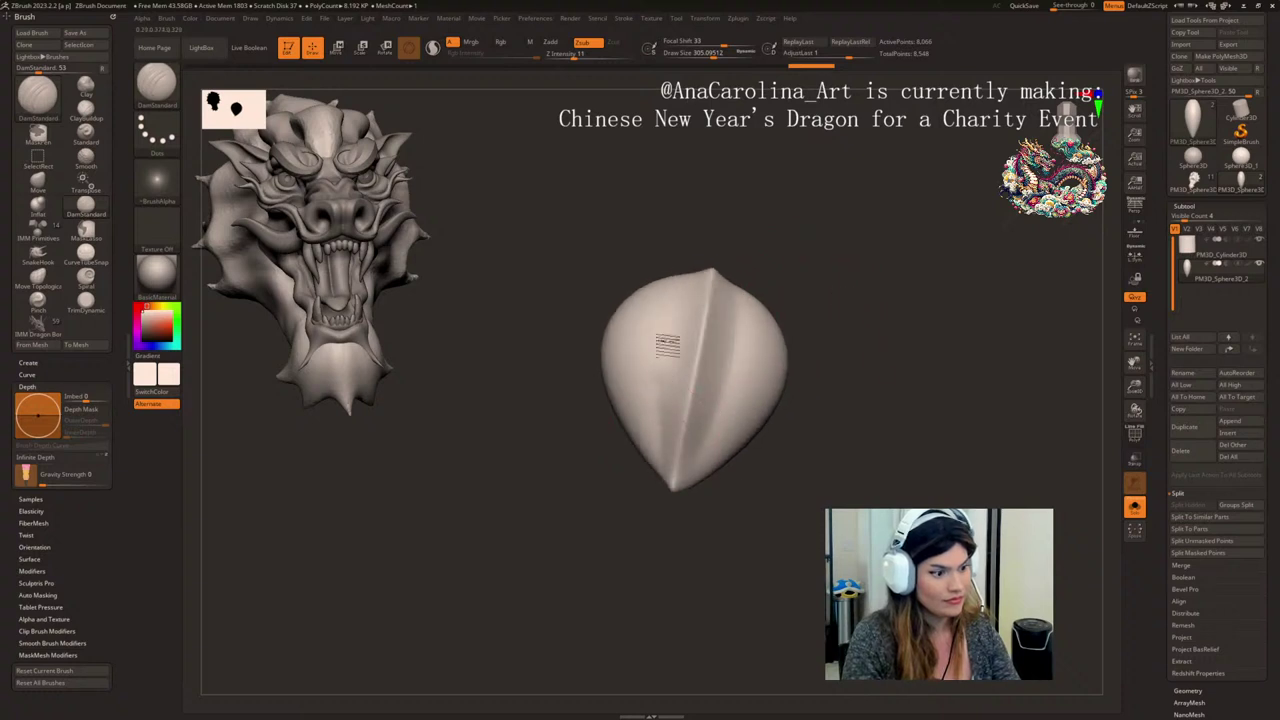
{"action": "mouse_move", "coordinate": [747, 221]}
{"action": "left_mouse_down"}
{"action": "mouse_move", "coordinate": [776, 379]}
{"action": "mouse_move", "coordinate": [705, 475]}
{"action": "left_mouse_up"}
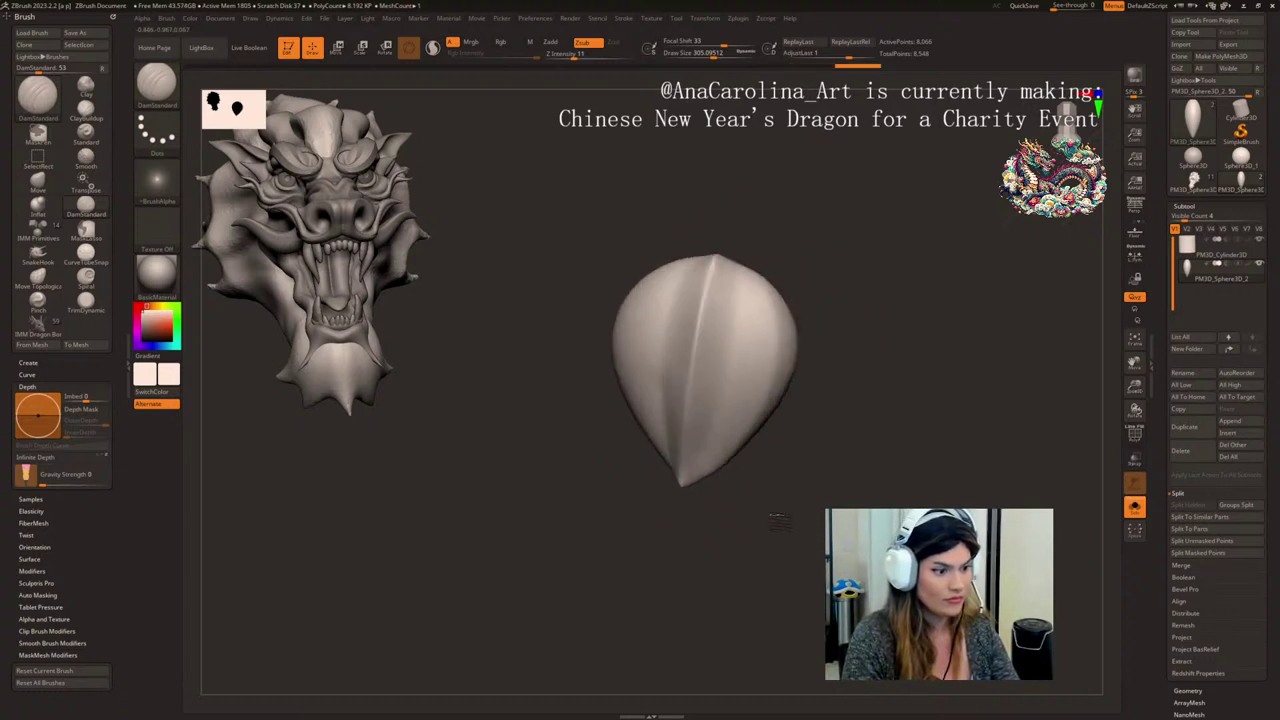
{"action": "left_click_drag", "start_coordinate": [774, 516], "coordinate": [715, 500]}
{"action": "mouse_move", "coordinate": [820, 465]}
{"action": "left_mouse_down", "text": "alt"}
{"action": "mouse_move", "coordinate": [815, 450]}
{"action": "mouse_move", "coordinate": [800, 463]}
{"action": "left_mouse_up", "text": "alt"}
{"action": "left_click_drag", "start_coordinate": [800, 463], "coordinate": [774, 474], "text": "alt"}
- Refine the scale's lower tip with the Move brush and smooth the surface around it
{"action": "key", "text": "b"}
{"action": "key", "text": "m"}
{"action": "key", "text": "v"}
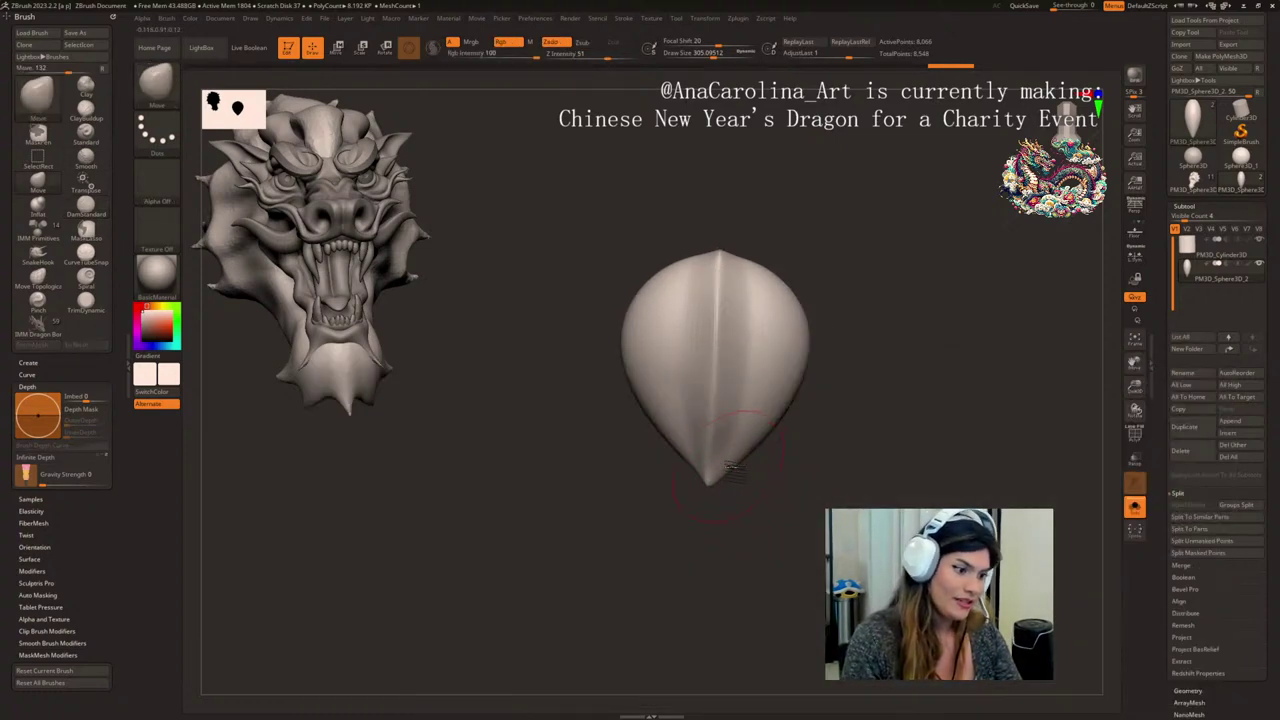
{"action": "key", "text": "shift"}
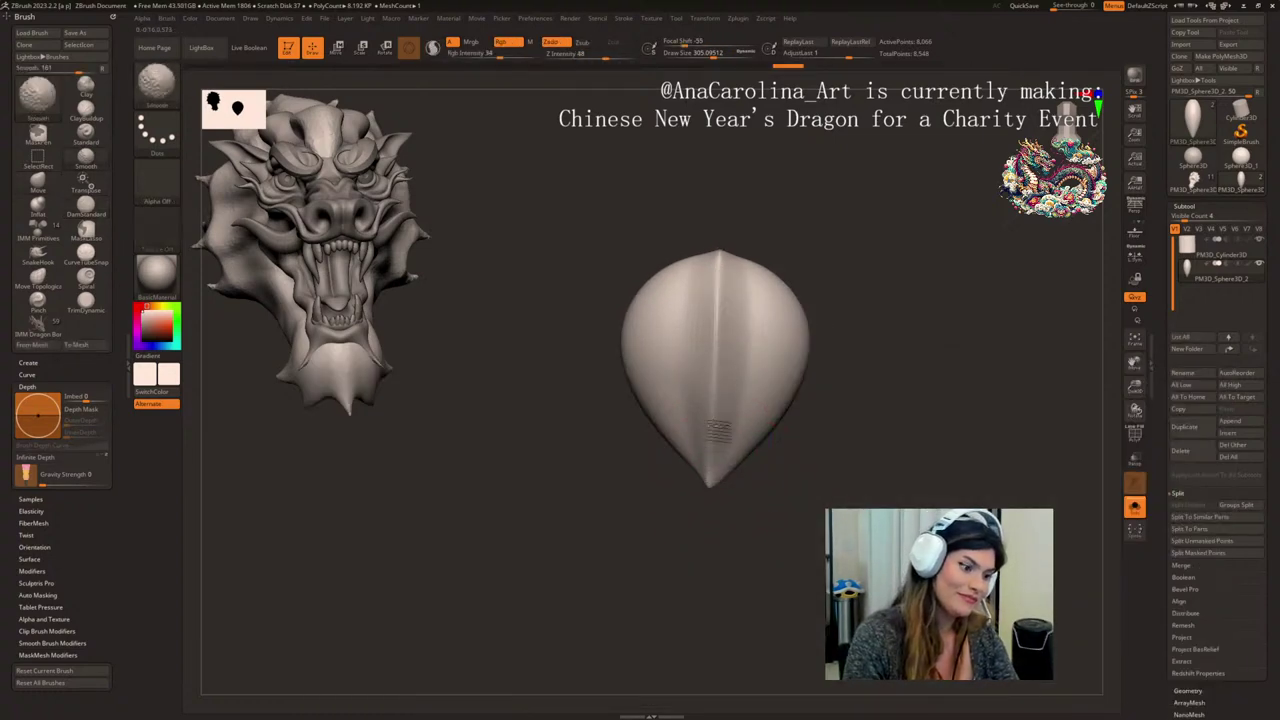
{"action": "left_click_drag", "start_coordinate": [757, 448], "coordinate": [772, 410], "text": "shift"}
{"action": "mouse_move", "coordinate": [826, 486]}
{"action": "left_mouse_down", "text": "alt"}
{"action": "mouse_move", "coordinate": [897, 384]}
{"action": "mouse_move", "coordinate": [949, 391]}
{"action": "mouse_move", "coordinate": [883, 394]}
{"action": "mouse_move", "coordinate": [886, 432]}
{"action": "left_mouse_up", "text": "alt"}
{"action": "left_click_drag", "start_coordinate": [886, 432], "coordinate": [945, 428]}
- Try curving the scale in side view with the gizmo's Bend Curve deformer, and accept the deformation
{"action": "key", "text": "w"}
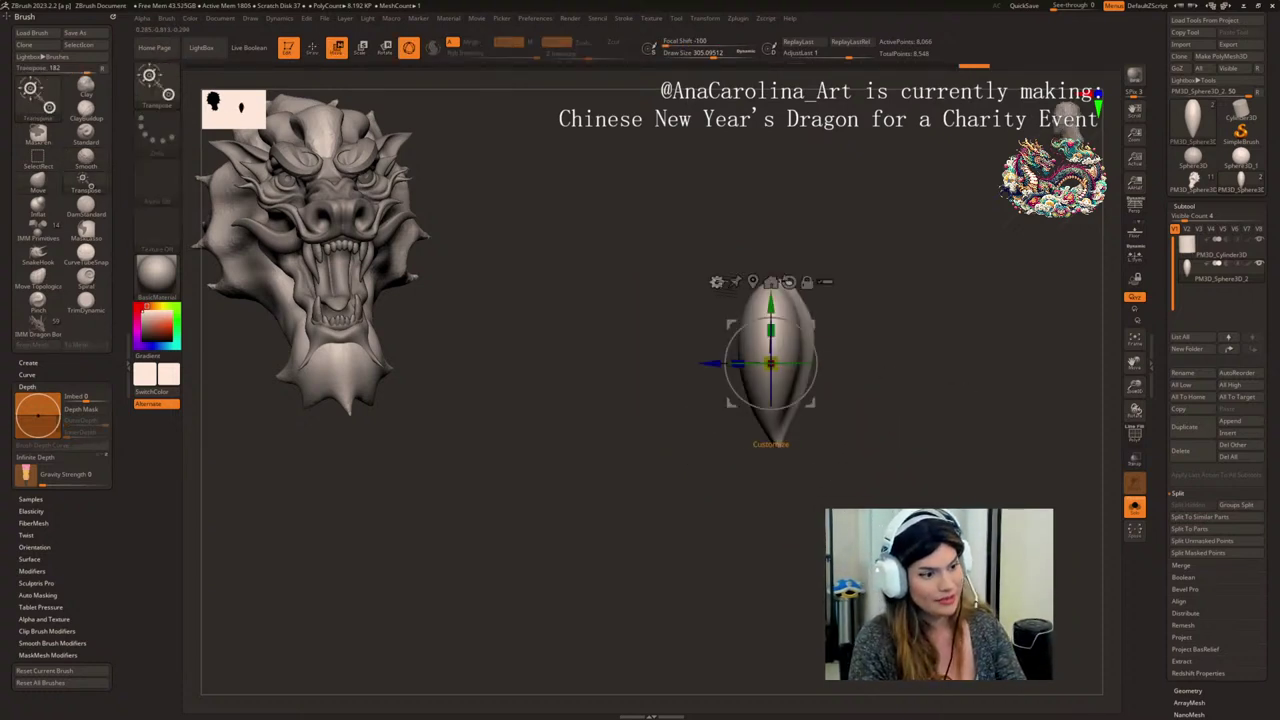
{"action": "left_click", "coordinate": [716, 282]}
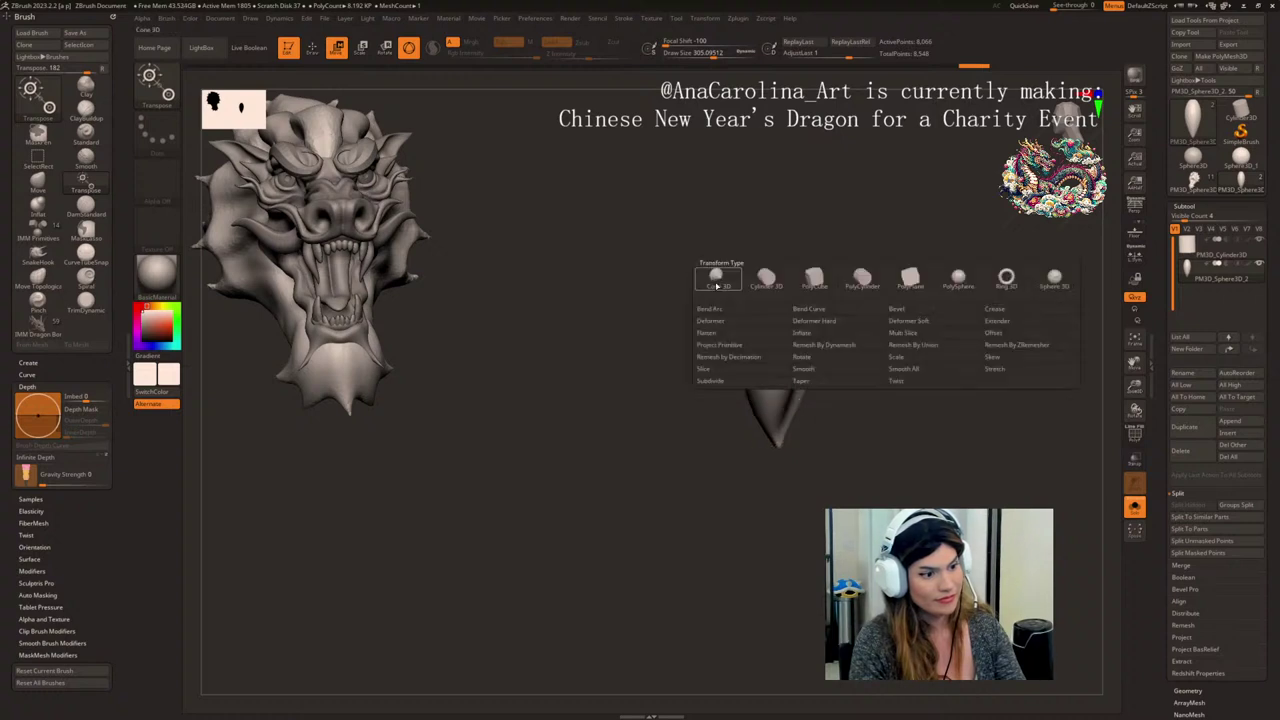
{"action": "left_click", "coordinate": [822, 312]}
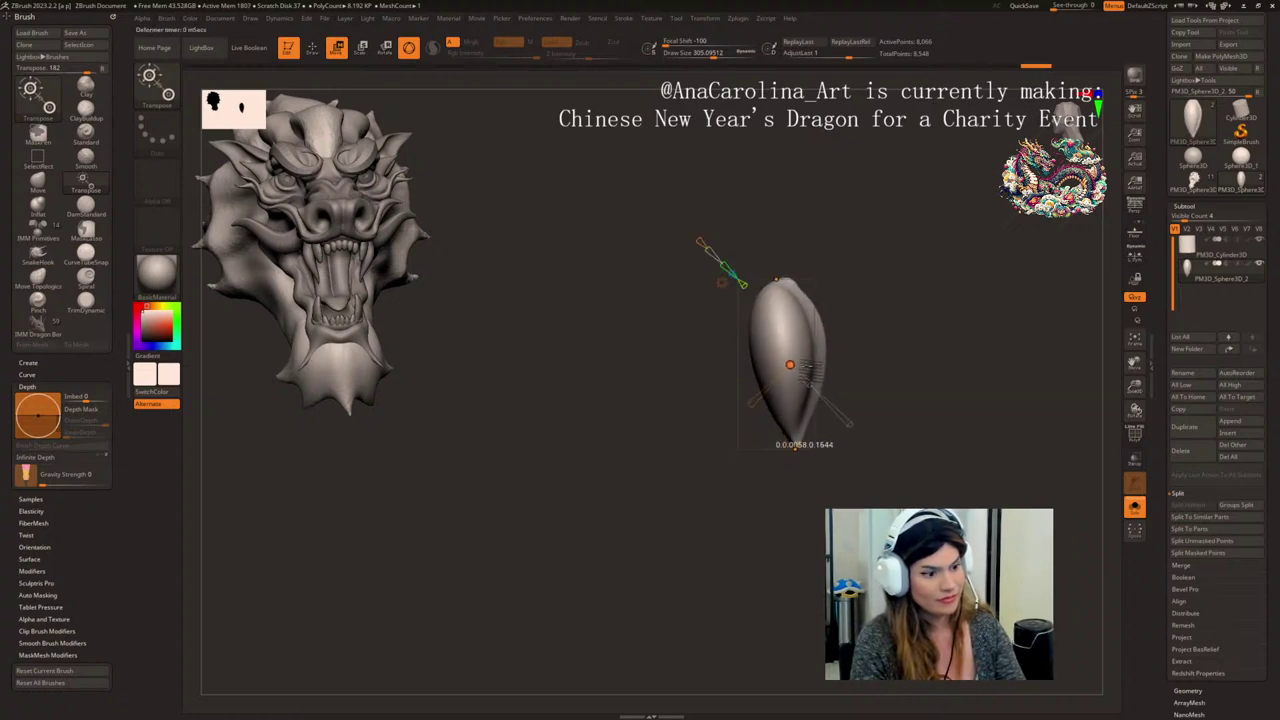
{"action": "left_click_drag", "start_coordinate": [790, 364], "coordinate": [797, 363]}
{"action": "left_click_drag", "start_coordinate": [912, 350], "coordinate": [842, 337]}
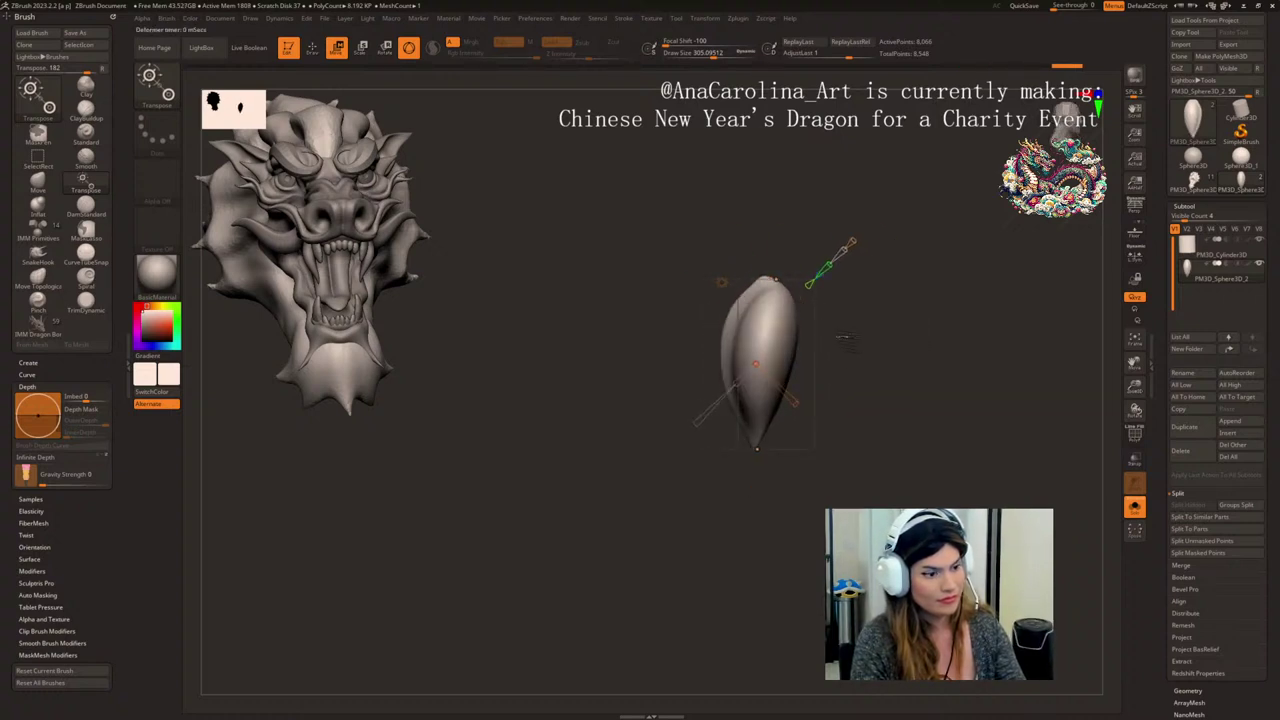
{"action": "left_click_drag", "start_coordinate": [775, 278], "coordinate": [791, 286]}
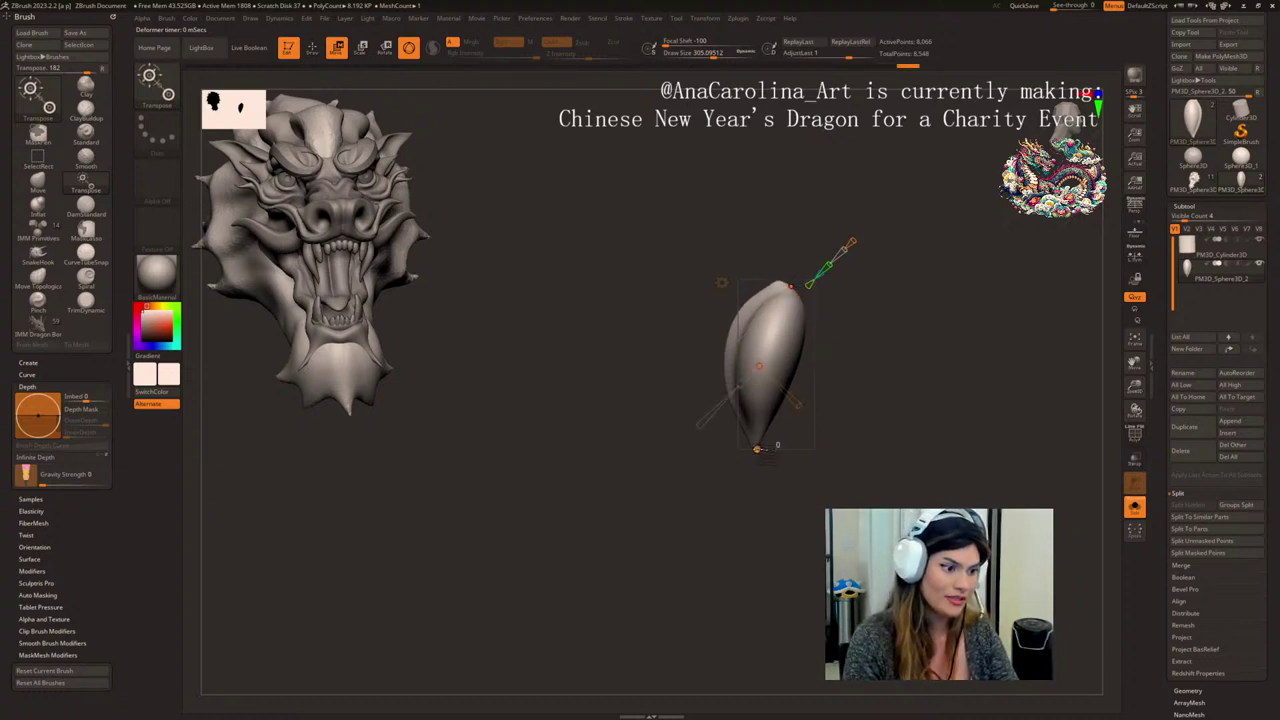
{"action": "left_click_drag", "start_coordinate": [757, 449], "coordinate": [755, 449]}
{"action": "left_click_drag", "start_coordinate": [838, 400], "coordinate": [892, 398]}
{"action": "left_click", "coordinate": [723, 283]}
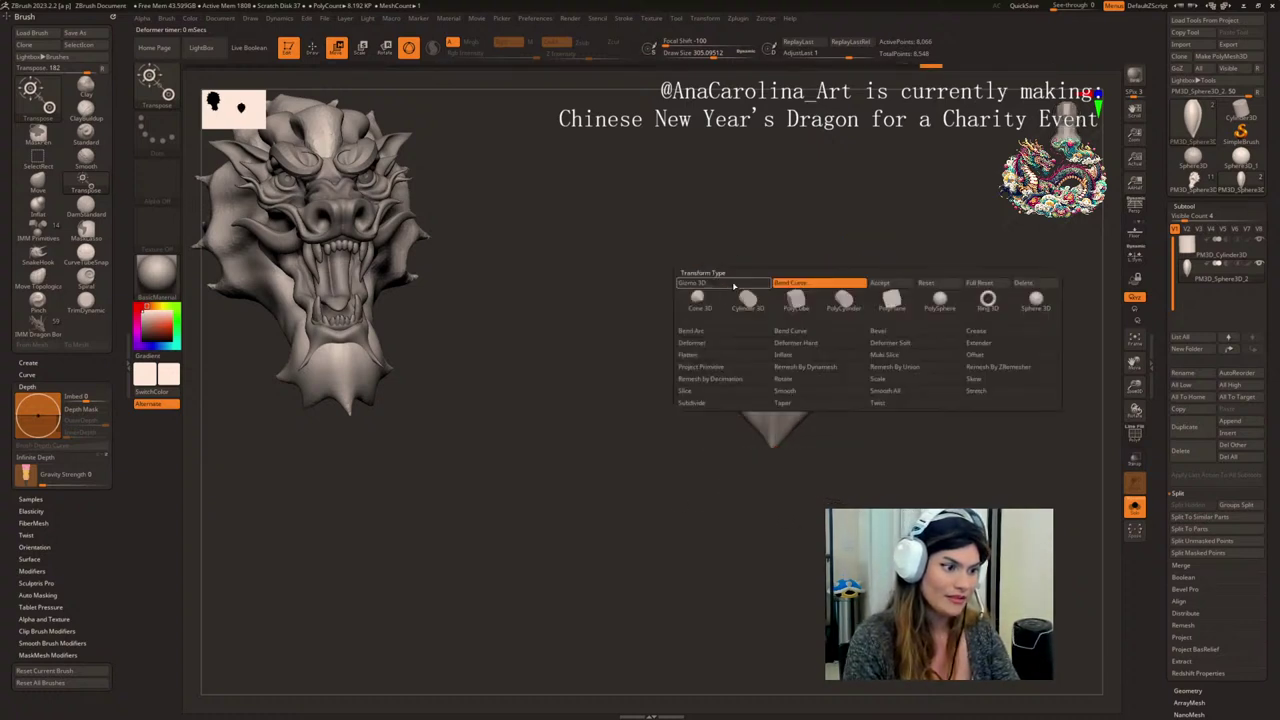
{"action": "left_click", "coordinate": [881, 286]}
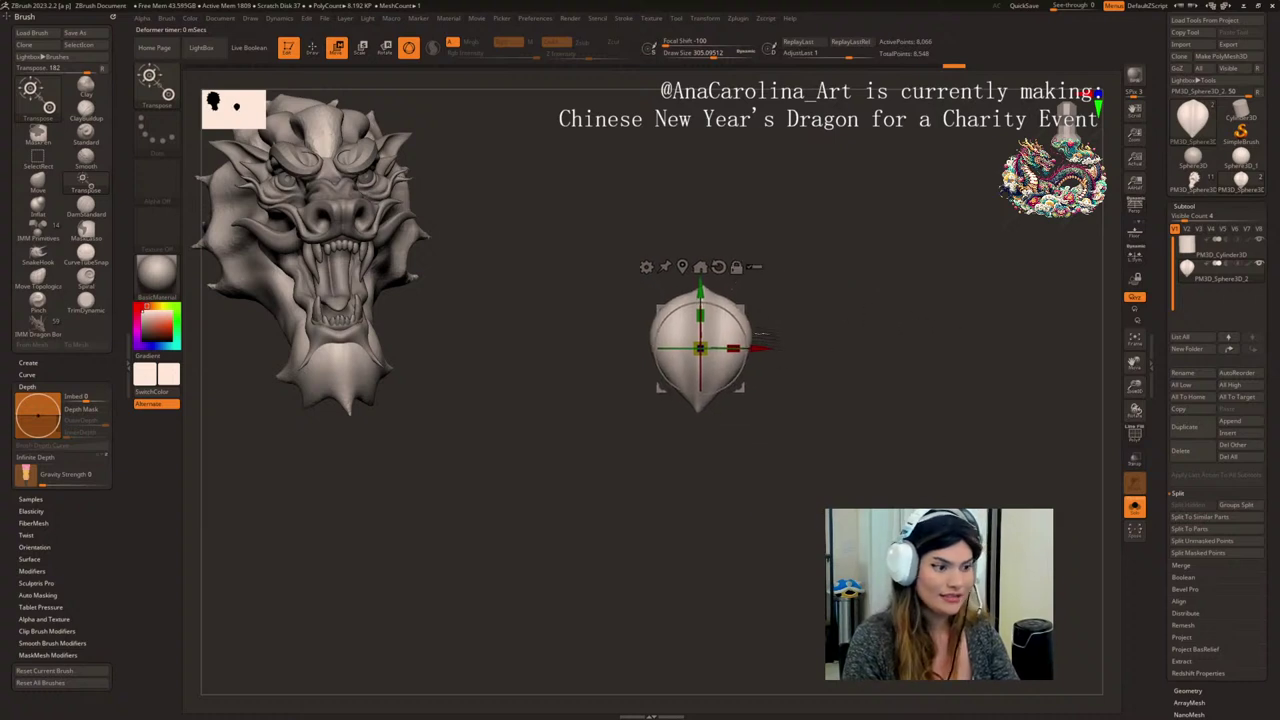
- Try duplicating the scale straight down below itself, and undo the copies
{"action": "left_click_drag", "start_coordinate": [703, 287], "coordinate": [703, 582], "text": "ctrl"}
{"action": "key", "text": "ctrl+z"}
{"action": "key", "text": "ctrl+z"}
{"action": "key", "text": "ctrl+z"}
- Try copying the scale diagonally and repeating the pair down a staggered column, then undo the copies and the earlier bend
{"action": "mouse_move", "coordinate": [743, 387]}
{"action": "left_mouse_down", "text": "ctrl"}
{"action": "mouse_move", "coordinate": [799, 467]}
{"action": "mouse_move", "coordinate": [864, 484]}
{"action": "left_mouse_up", "text": "ctrl"}
{"action": "left_click_drag", "start_coordinate": [756, 362], "coordinate": [756, 643], "text": "ctrl"}
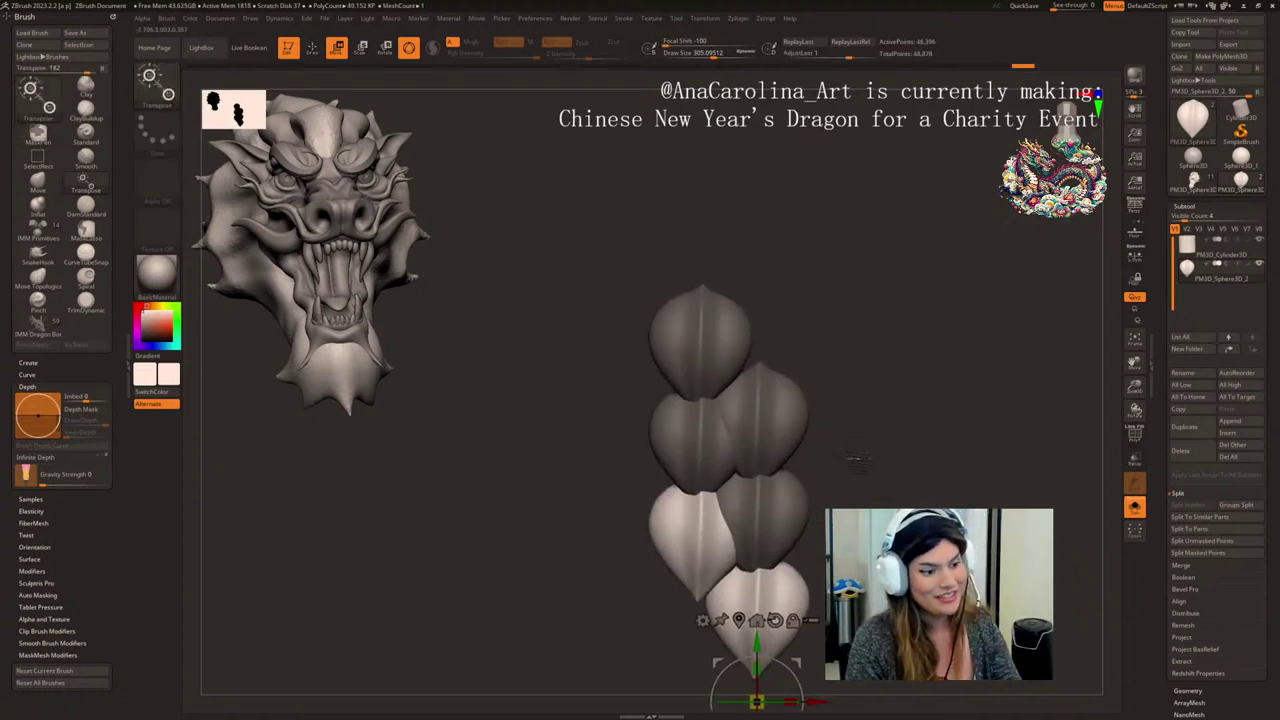
{"action": "key", "text": "ctrl+z"}
{"action": "key", "text": "ctrl+z"}
{"action": "key", "text": "ctrl+z"}
{"action": "left_click_drag", "start_coordinate": [846, 457], "coordinate": [718, 309]}
{"action": "key", "text": "ctrl+z"}
{"action": "key", "text": "ctrl+z"}
{"action": "key", "text": "ctrl+z"}
- Curve the scale with the Bend Curve deformer by shifting its lower tip and middle to one side in side view, and accept it
{"action": "left_click", "coordinate": [678, 265]}
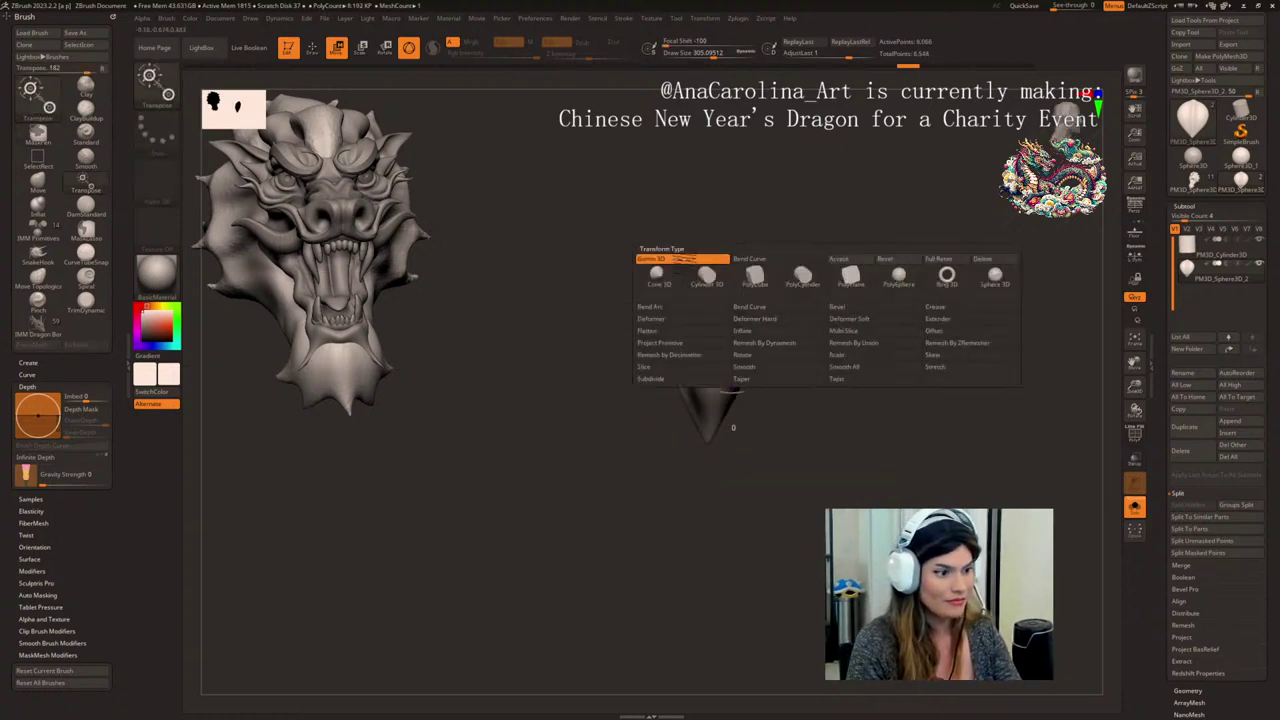
{"action": "left_click", "coordinate": [750, 306]}
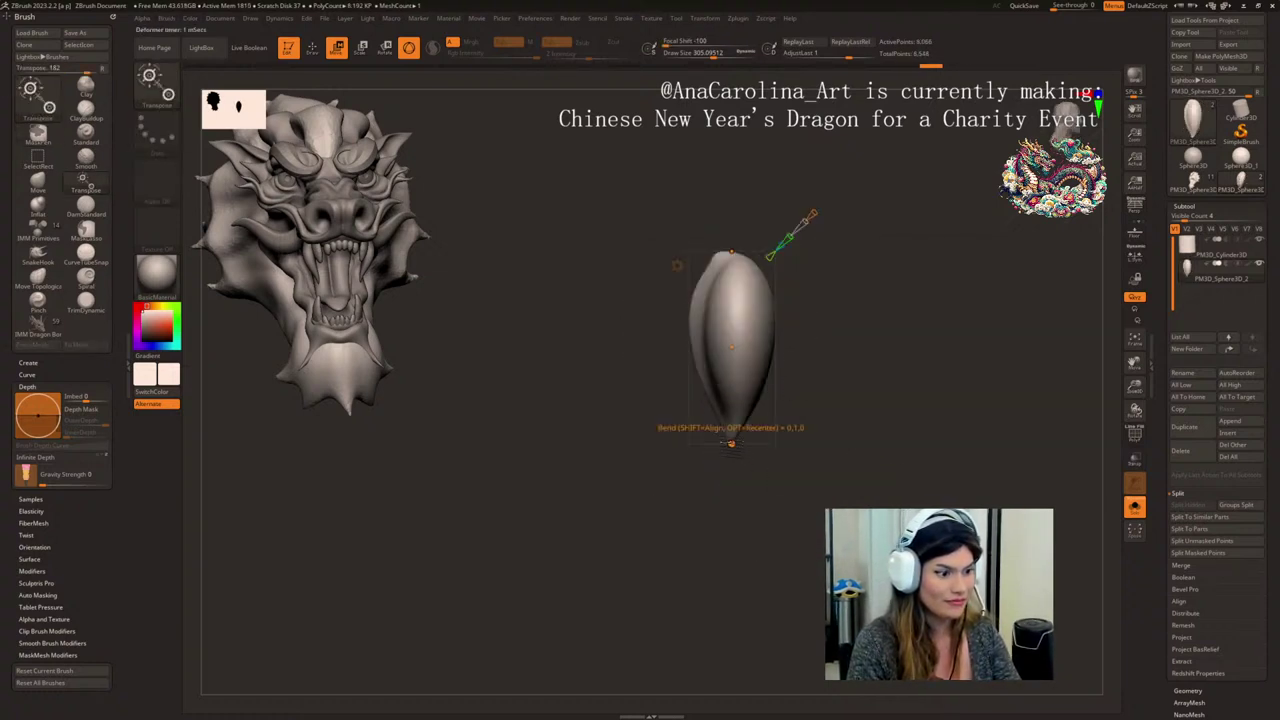
{"action": "left_click_drag", "start_coordinate": [731, 443], "coordinate": [675, 430]}
{"action": "left_click_drag", "start_coordinate": [715, 345], "coordinate": [680, 340]}
{"action": "left_click_drag", "start_coordinate": [668, 430], "coordinate": [662, 447]}
{"action": "left_click_drag", "start_coordinate": [690, 510], "coordinate": [776, 488]}
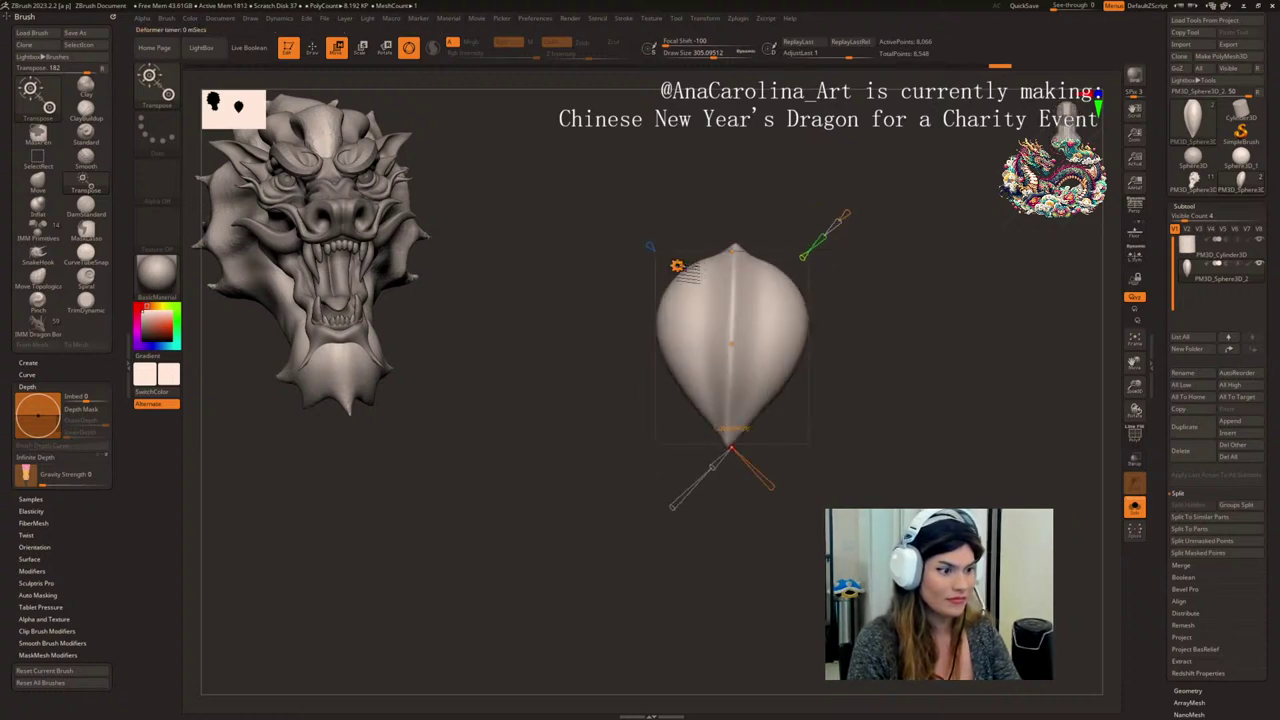
{"action": "left_click", "coordinate": [677, 266]}
{"action": "left_click", "coordinate": [843, 273]}
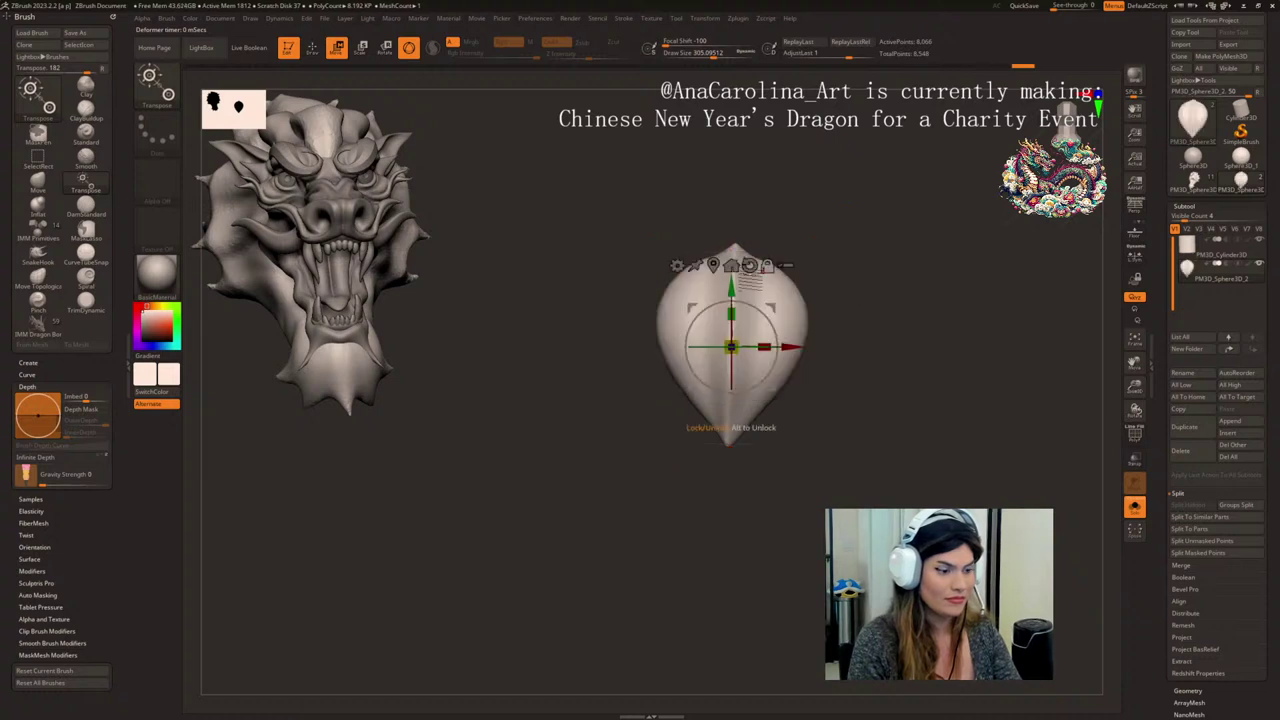
- Tilt the scale in side view so its lower tip sticks outward, and reset the gizmo's orientation
{"action": "left_click_drag", "start_coordinate": [731, 288], "coordinate": [731, 402], "text": "ctrl"}
{"action": "key", "text": "ctrl+z"}
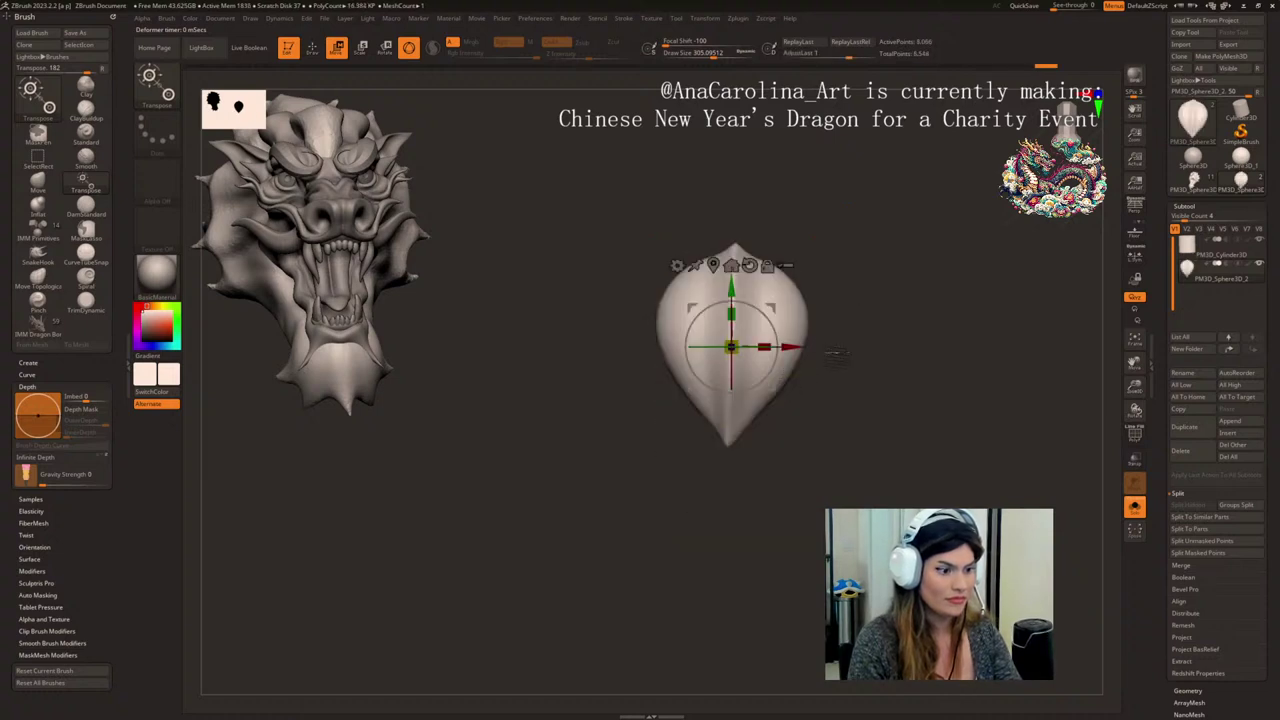
{"action": "left_click_drag", "start_coordinate": [837, 357], "coordinate": [859, 351], "text": "shift"}
{"action": "left_click_drag", "start_coordinate": [777, 348], "coordinate": [778, 332]}
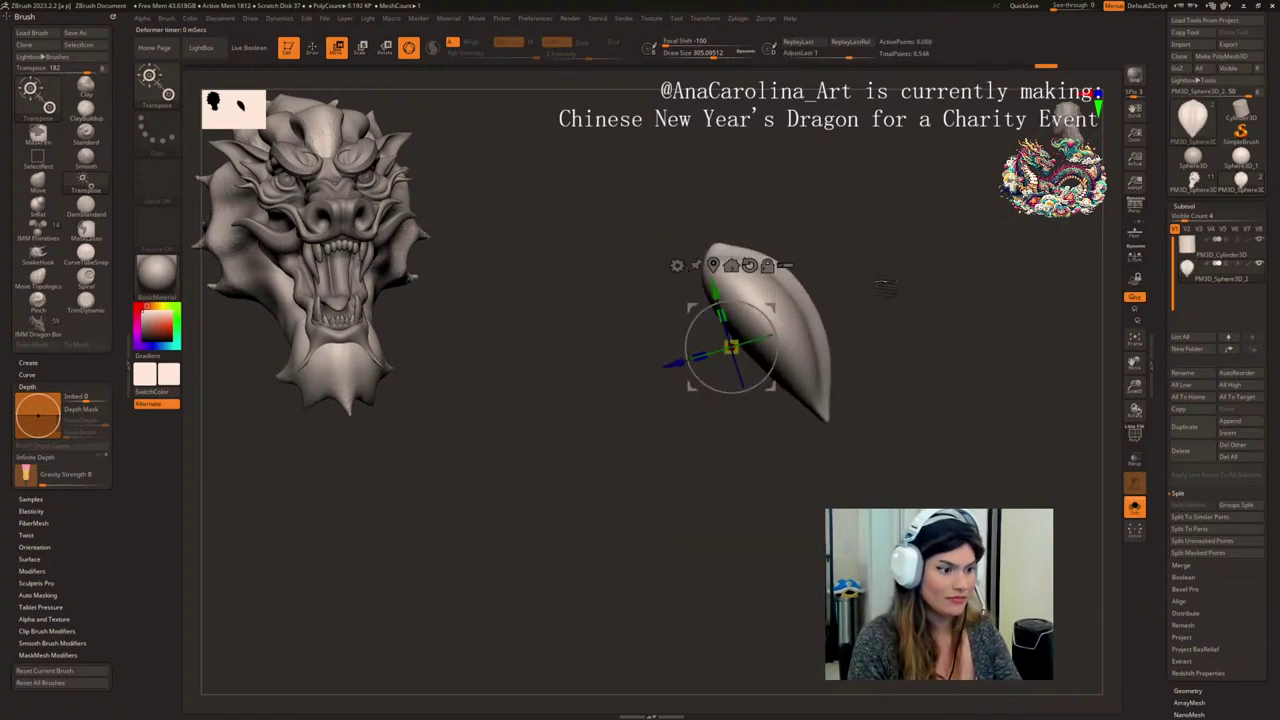
{"action": "left_click", "coordinate": [750, 265]}
{"action": "key", "text": "ctrl+z"}
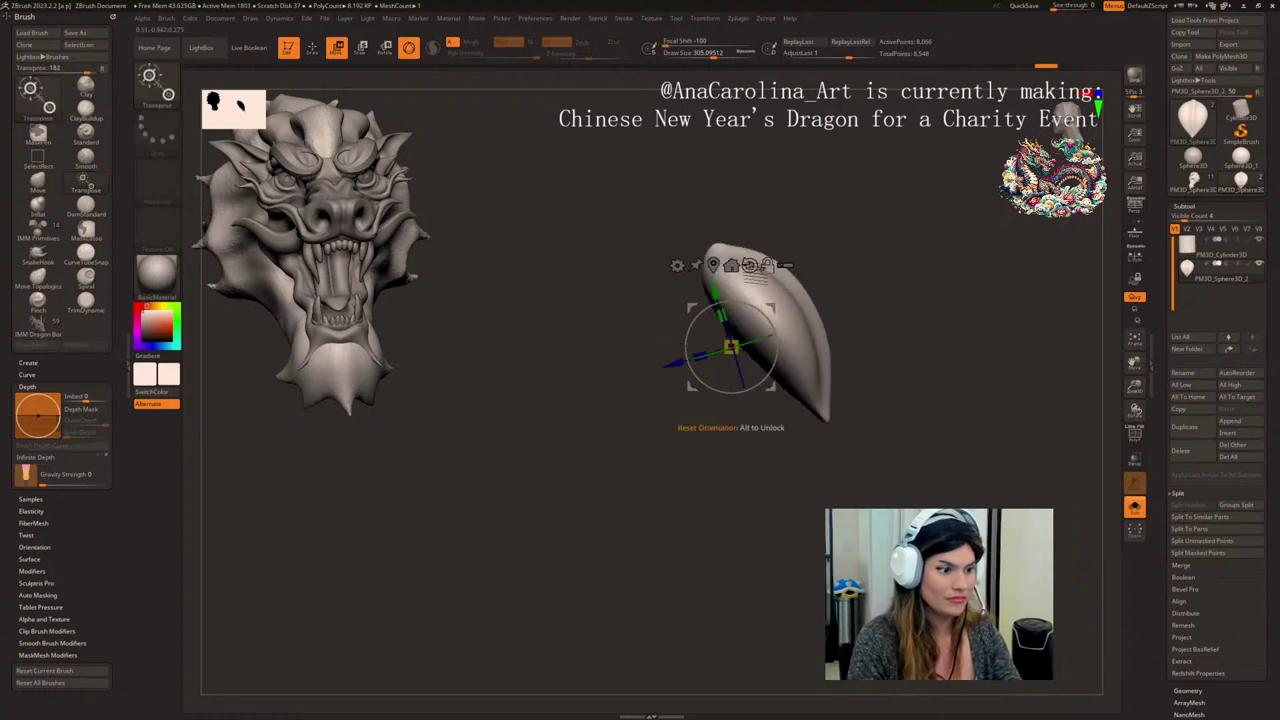
{"action": "left_click", "coordinate": [750, 265], "text": "alt"}
{"action": "left_click_drag", "start_coordinate": [860, 268], "coordinate": [836, 271], "text": "shift"}
- Try duplicating the tilted scale downward and repeating the copy into a single column, and undo the copies
{"action": "left_click_drag", "start_coordinate": [731, 287], "coordinate": [731, 387], "text": "ctrl"}
{"action": "key", "text": "1"}
{"action": "key", "text": "1"}
{"action": "left_click_drag", "start_coordinate": [868, 415], "coordinate": [777, 292], "text": "alt"}
{"action": "key", "text": "ctrl+z"}
{"action": "key", "text": "ctrl+z"}
{"action": "key", "text": "ctrl+z"}
- Duplicate the scale diagonally to form a staggered pair, try repeating the pair down a column, and undo those repeats
{"action": "left_click_drag", "start_coordinate": [728, 353], "coordinate": [770, 407], "text": "ctrl"}
{"action": "left_click_drag", "start_coordinate": [724, 297], "coordinate": [724, 393], "text": "ctrl"}
{"action": "key", "text": "1"}
{"action": "key", "text": "1"}
{"action": "key", "text": "1"}
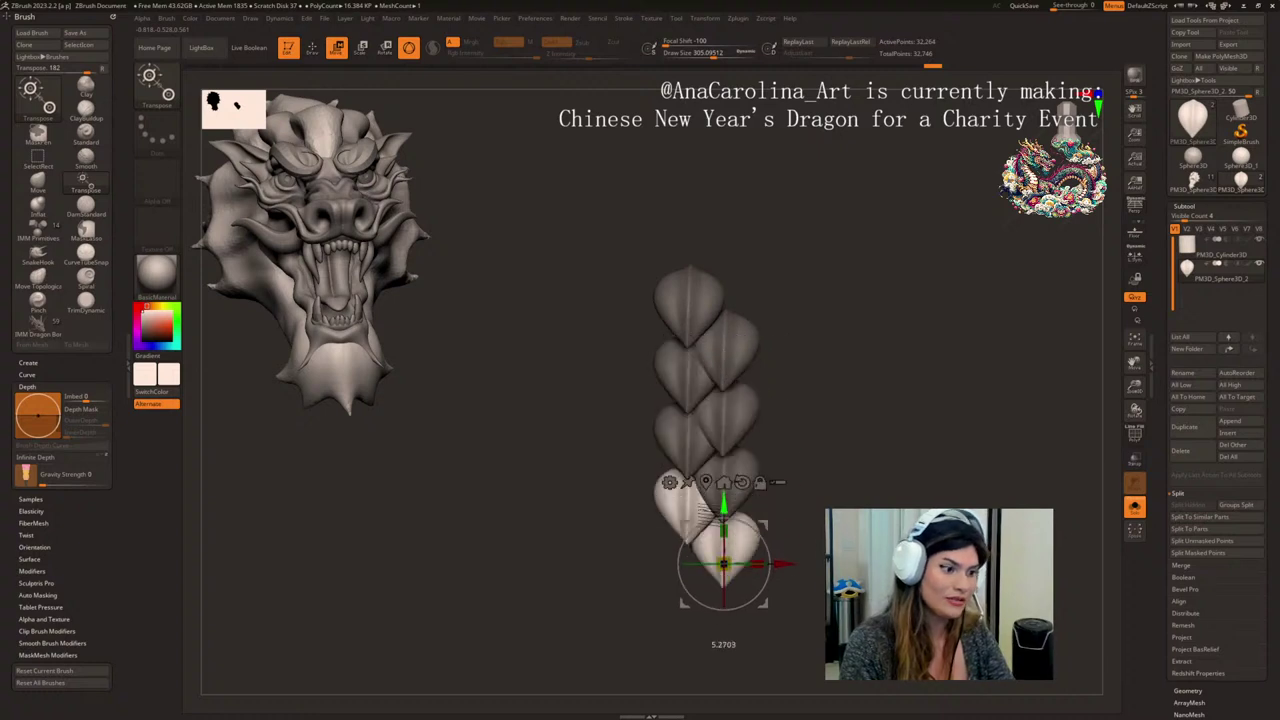
{"action": "left_click_drag", "start_coordinate": [843, 407], "coordinate": [831, 434]}
{"action": "key", "text": "ctrl+z"}
{"action": "left_click_drag", "start_coordinate": [856, 358], "coordinate": [851, 392], "text": "alt"}
{"action": "left_click_drag", "start_coordinate": [852, 346], "coordinate": [832, 418], "text": "alt"}
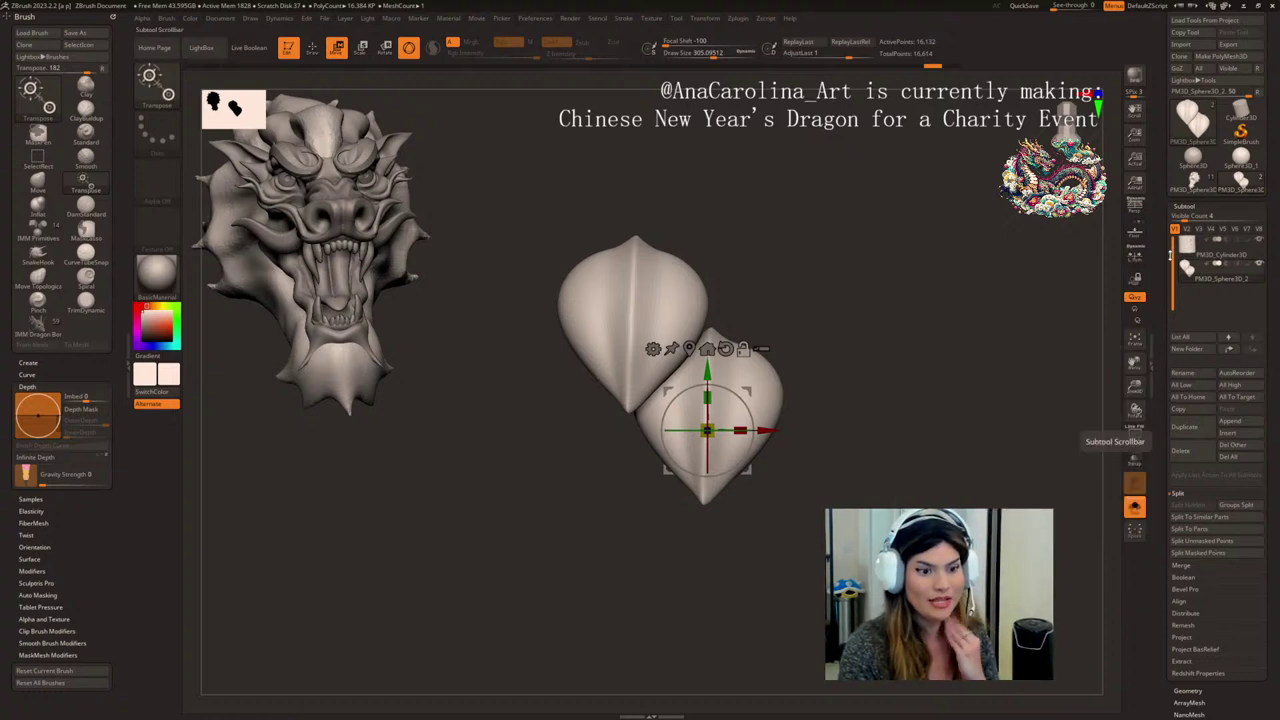
{"action": "mouse_move", "coordinate": [1190, 250]}
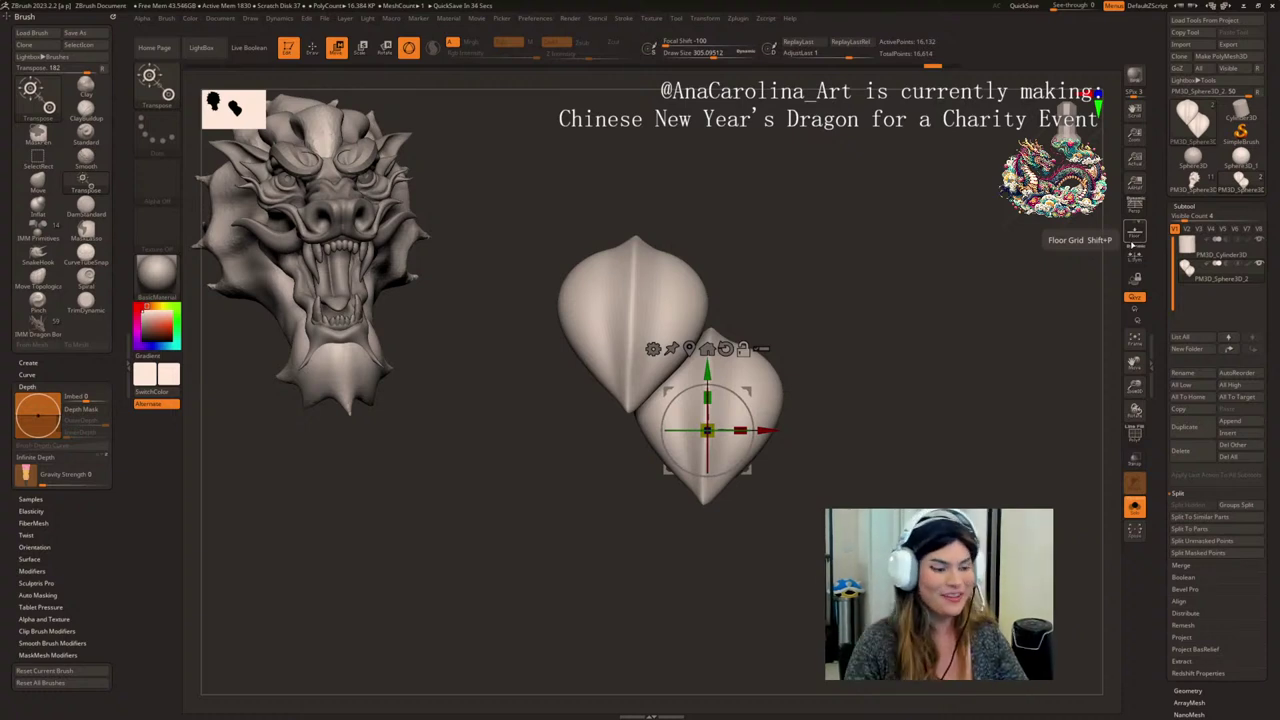
- Duplicate the staggered pair of scales sideways along X, repeat the copy to make three pairs, and clear the mask
{"action": "left_click_drag", "start_coordinate": [769, 429], "coordinate": [913, 428], "text": "ctrl"}
{"action": "key", "text": "1"}
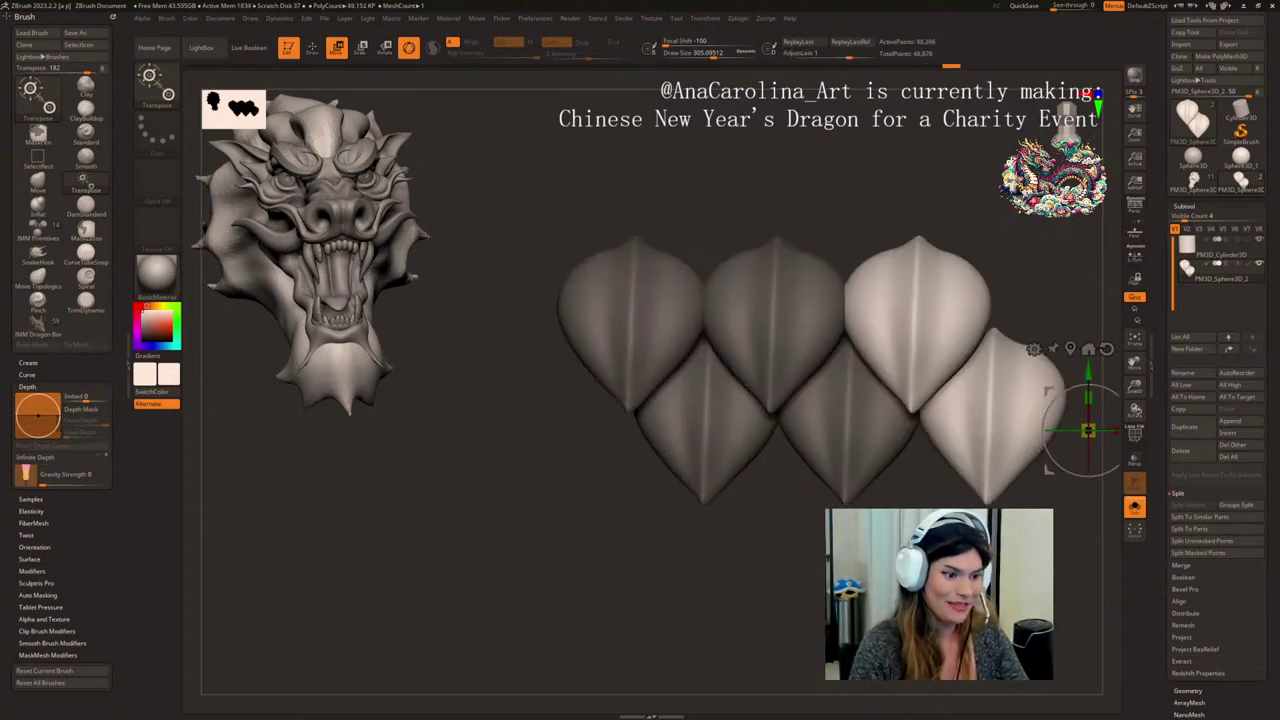
{"action": "left_click_drag", "start_coordinate": [865, 555], "coordinate": [799, 505], "text": "alt"}
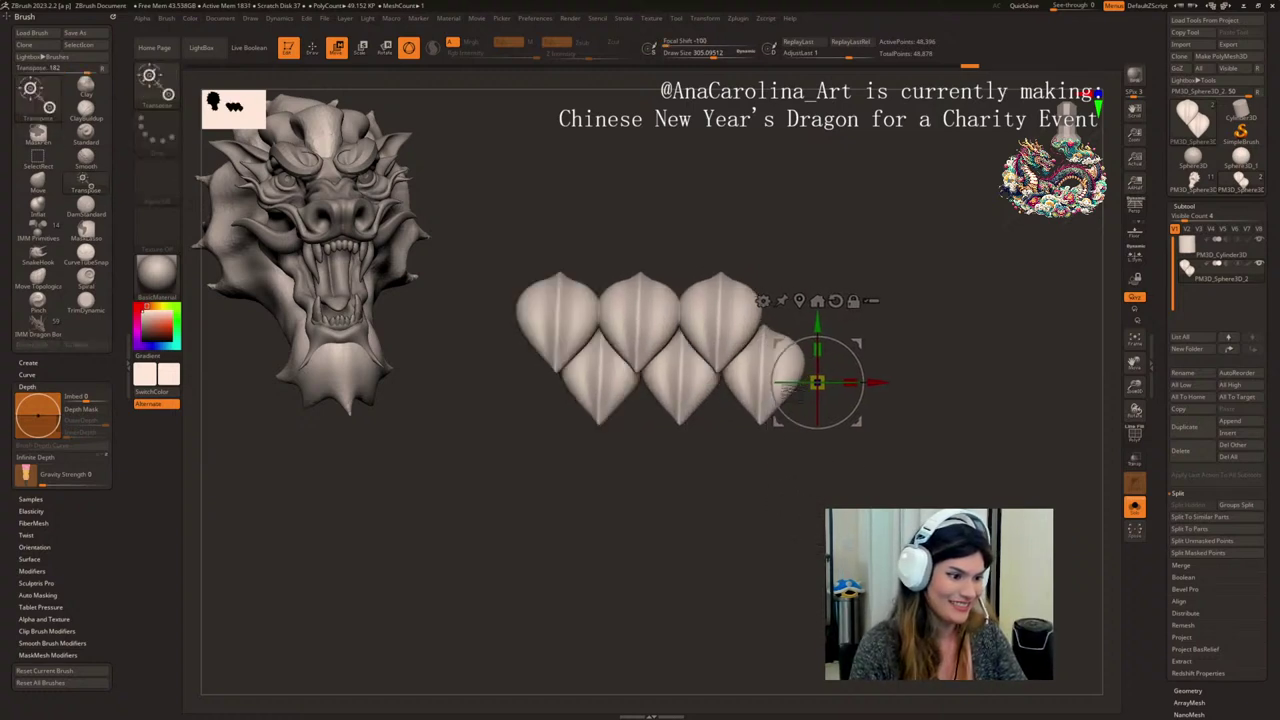
- Duplicate the two staggered rows of scales downward and repeat the copy once to make six rows
{"action": "left_click_drag", "start_coordinate": [819, 322], "coordinate": [822, 417], "text": "ctrl"}
{"action": "key", "text": "1"}
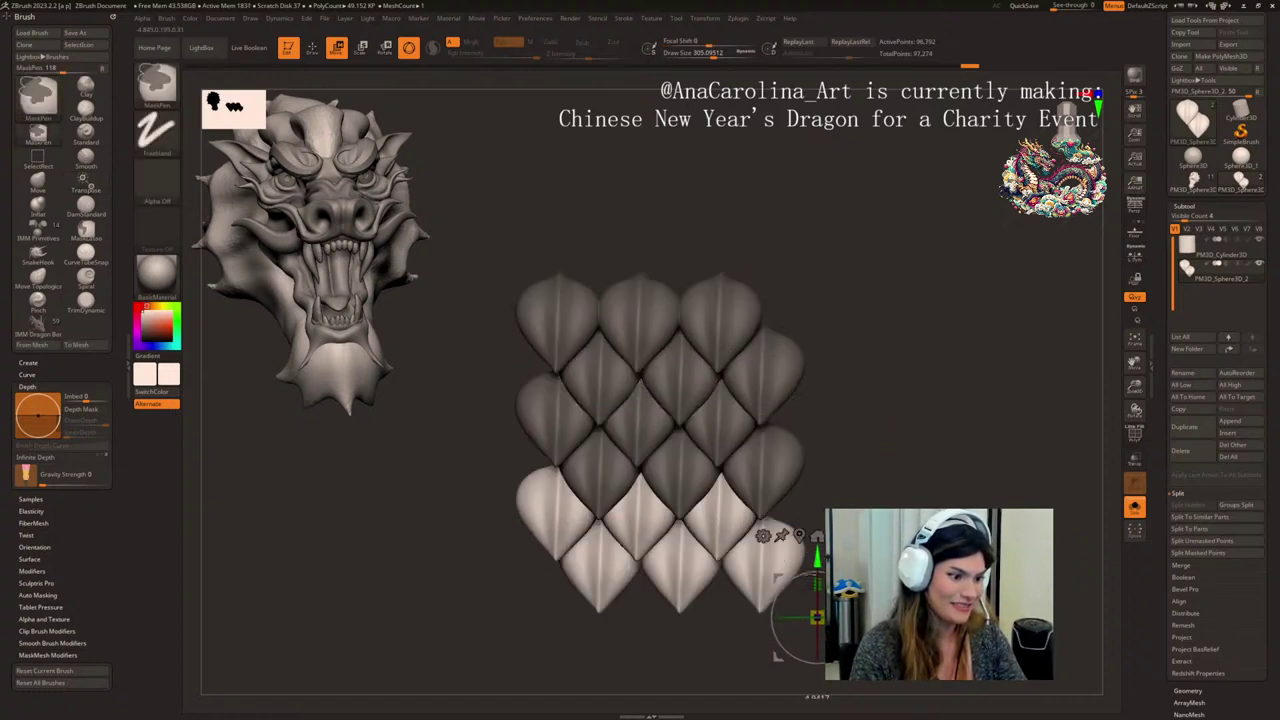
{"action": "left_click_drag", "start_coordinate": [895, 487], "coordinate": [872, 400], "text": "alt"}
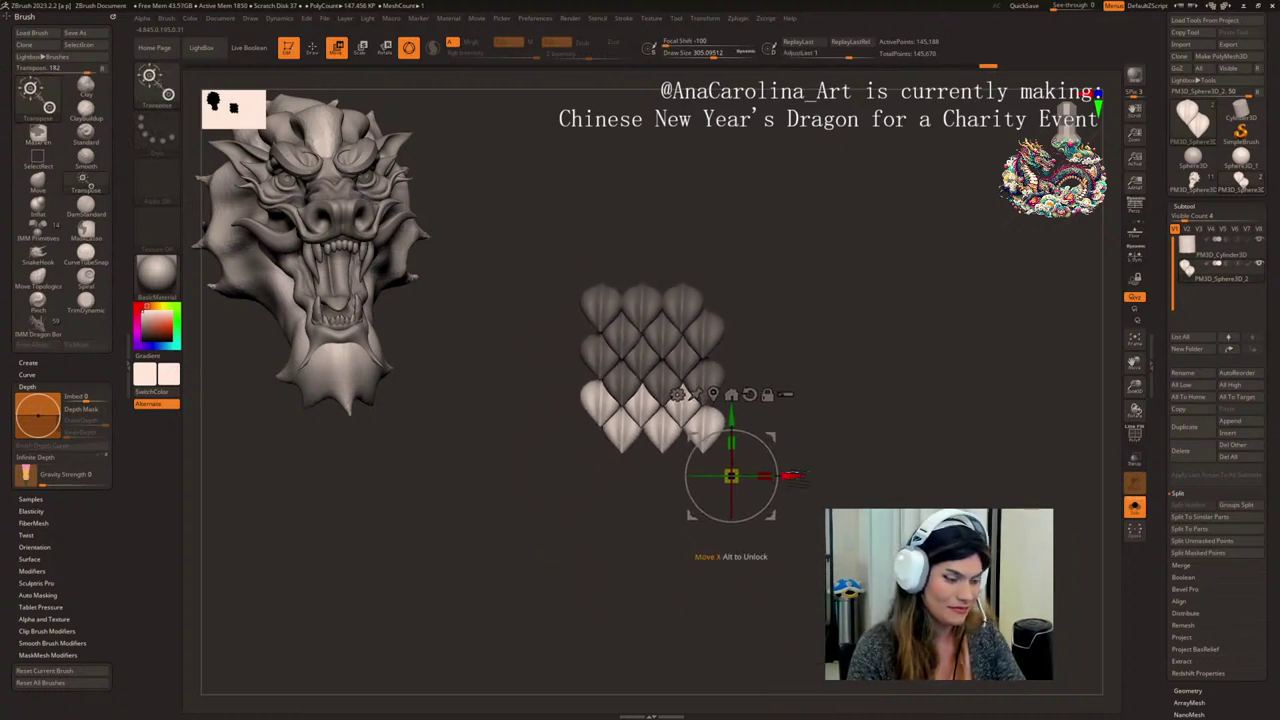
- Try duplicating the six-row block of scales sideways, and undo the copies
{"action": "left_click_drag", "start_coordinate": [807, 483], "coordinate": [850, 513], "text": "ctrl"}
{"action": "key", "text": "ctrl+z"}
{"action": "key", "text": "ctrl+z"}
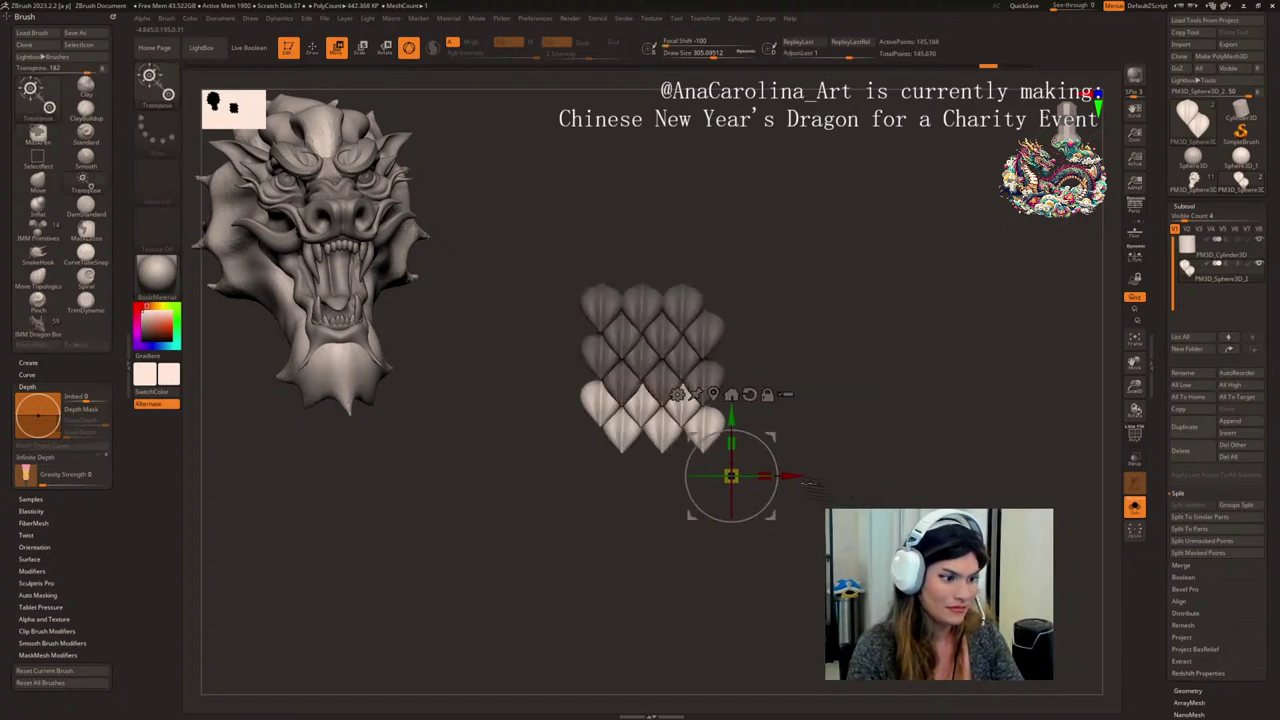
- Duplicate the whole block of scales once sideways along X so the copy interlocks with it, and clear the mask
{"action": "left_click_drag", "start_coordinate": [808, 484], "coordinate": [920, 479], "text": "ctrl"}
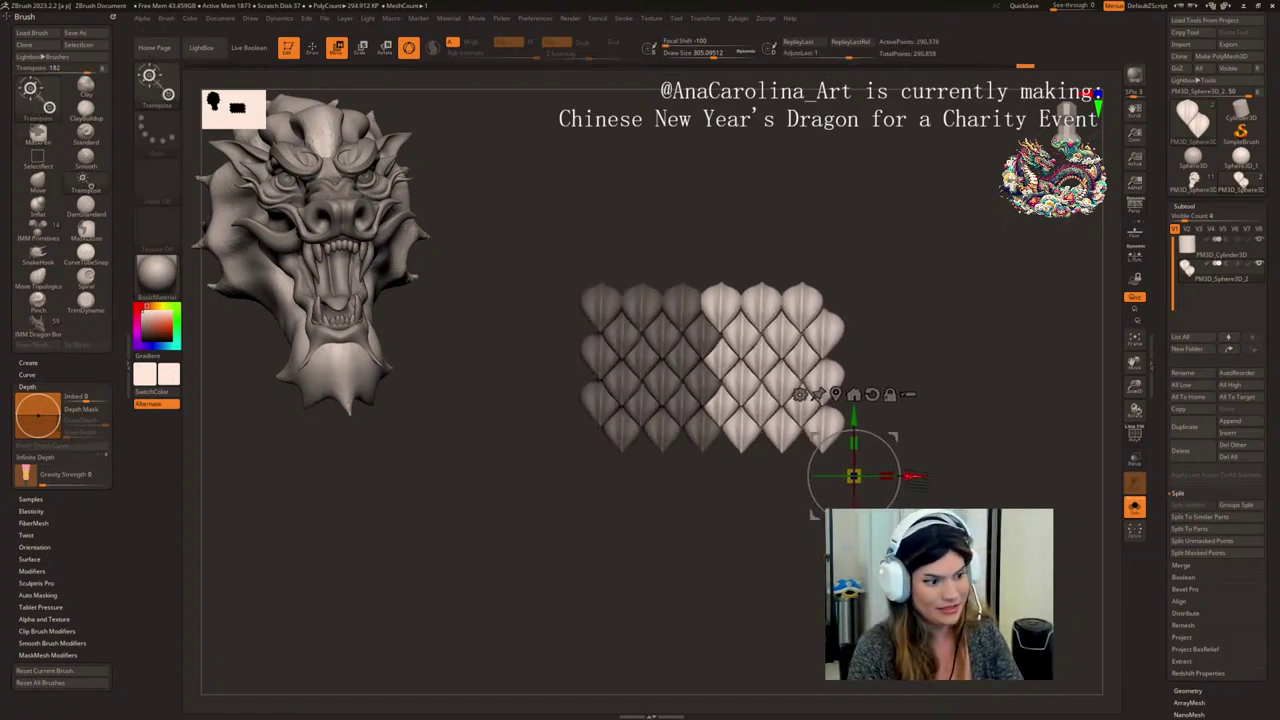
{"action": "left_click_drag", "start_coordinate": [738, 612], "coordinate": [760, 592], "text": "ctrl"}
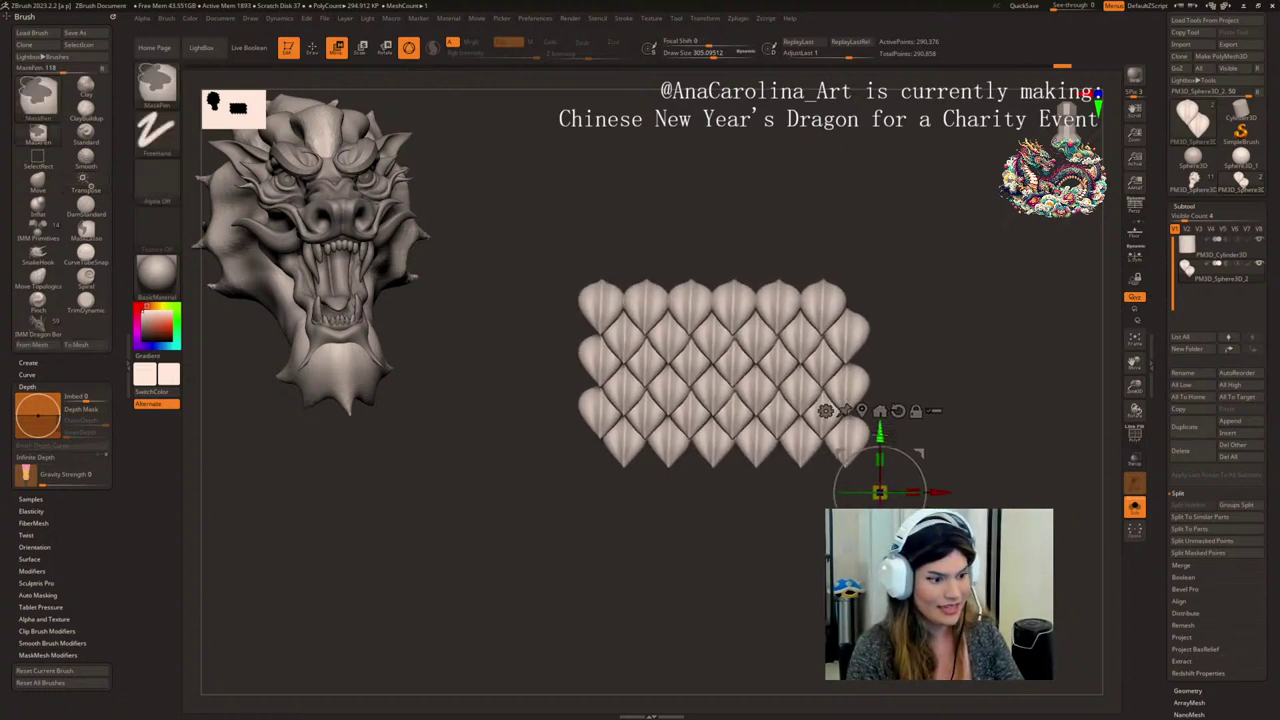
- Duplicate the whole block of scales downward along Y so the copied rows interlock with the originals, and clear the mask
{"action": "left_click_drag", "start_coordinate": [881, 433], "coordinate": [880, 580], "text": "ctrl"}
{"action": "left_click_drag", "start_coordinate": [951, 492], "coordinate": [837, 364], "text": "alt"}
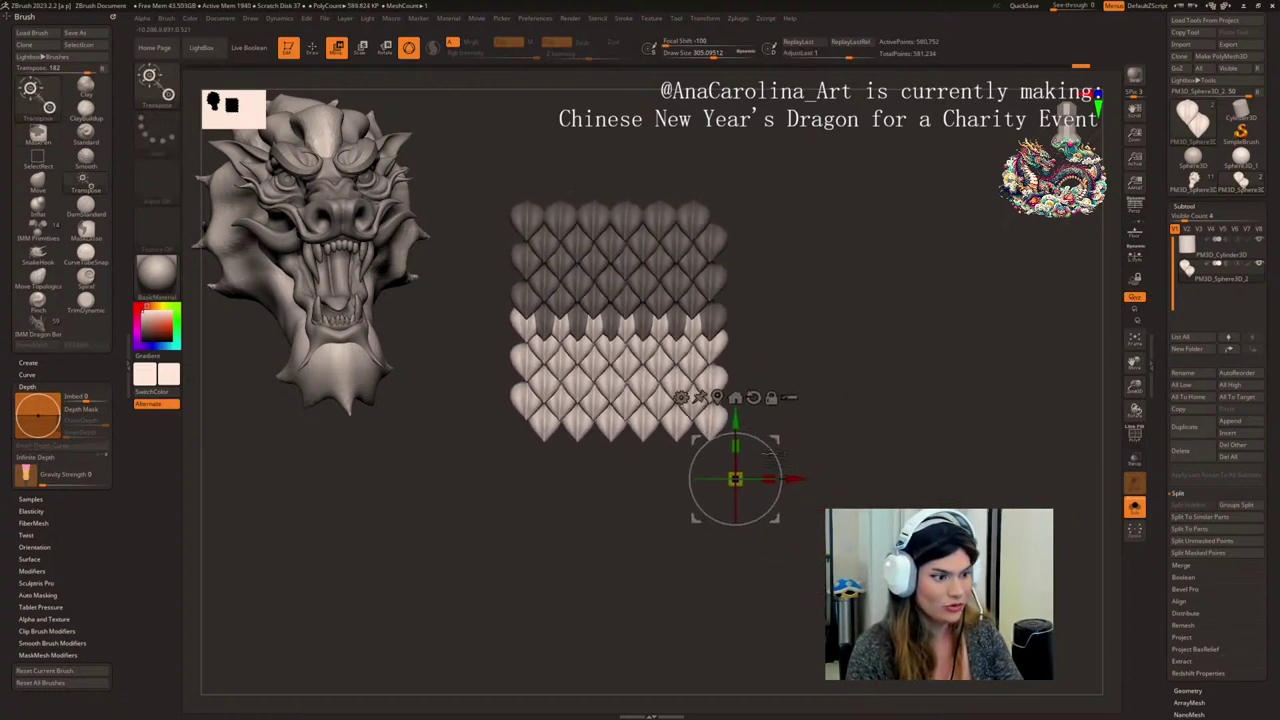
{"action": "mouse_move", "coordinate": [736, 423]}
{"action": "left_mouse_down"}
{"action": "mouse_move", "coordinate": [736, 451]}
{"action": "mouse_move", "coordinate": [736, 439]}
{"action": "left_mouse_up"}
{"action": "mouse_move", "coordinate": [916, 406]}
{"action": "left_mouse_down"}
{"action": "mouse_move", "coordinate": [843, 409]}
{"action": "mouse_move", "coordinate": [870, 420]}
{"action": "left_mouse_up"}
{"action": "left_click_drag", "start_coordinate": [871, 423], "coordinate": [893, 459], "text": "alt"}
{"action": "mouse_move", "coordinate": [893, 440]}
{"action": "left_mouse_down"}
{"action": "mouse_move", "coordinate": [851, 420]}
{"action": "mouse_move", "coordinate": [891, 411]}
{"action": "left_mouse_up"}
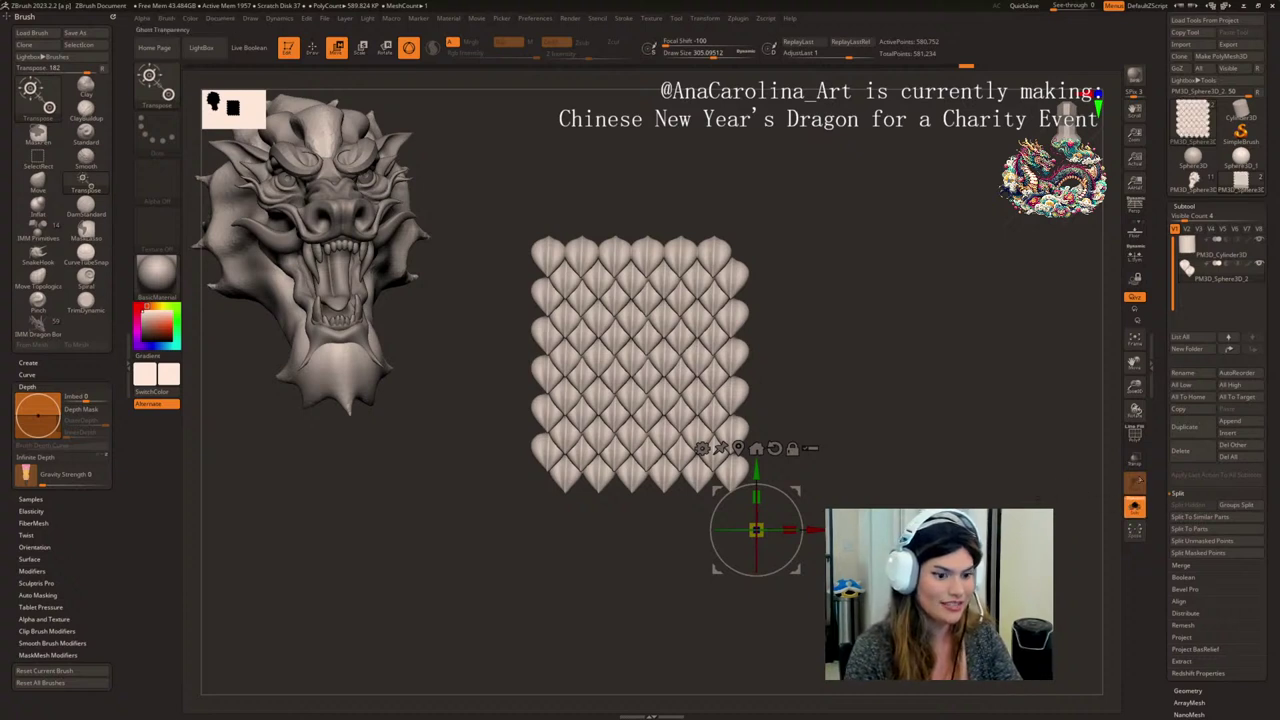
- Turn off Solo mode and position the sheet of scales centred in front of the cylinder
{"action": "left_click", "coordinate": [1136, 513]}
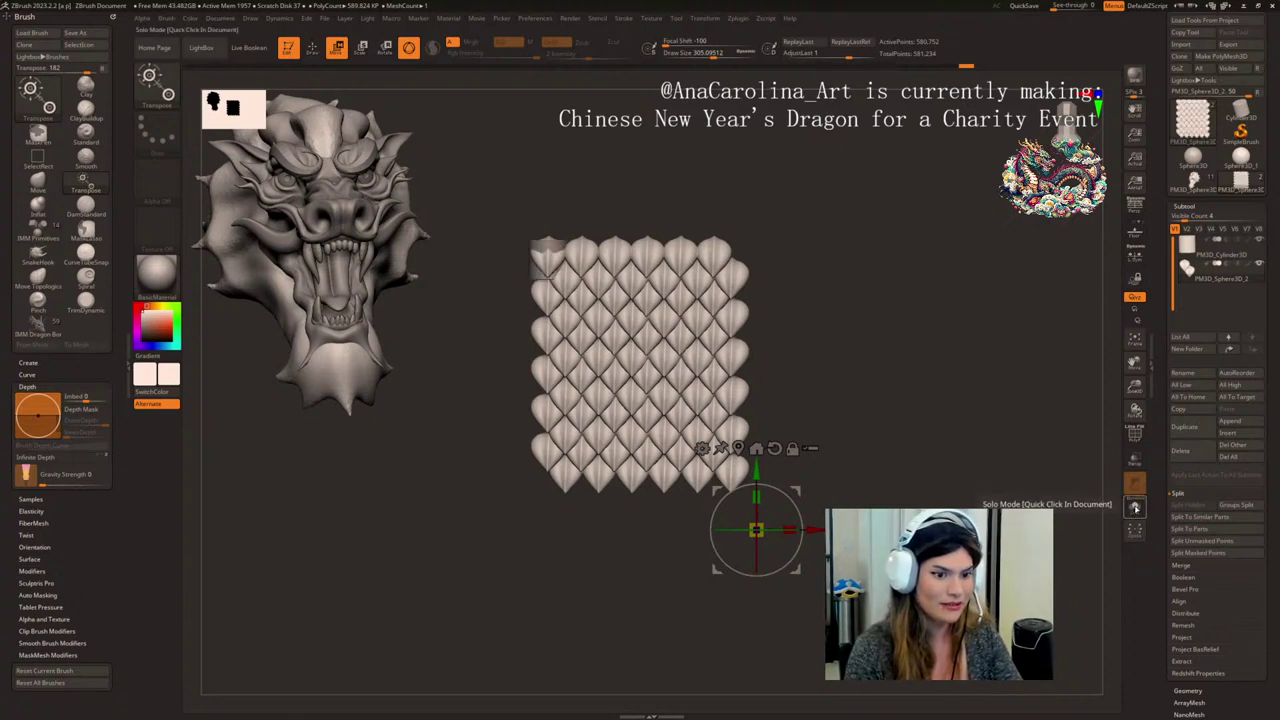
{"action": "left_click", "coordinate": [1136, 508]}
{"action": "left_click_drag", "start_coordinate": [1060, 415], "coordinate": [1013, 518]}
{"action": "left_click", "coordinate": [1134, 512]}
{"action": "left_click_drag", "start_coordinate": [985, 430], "coordinate": [992, 460], "text": "alt"}
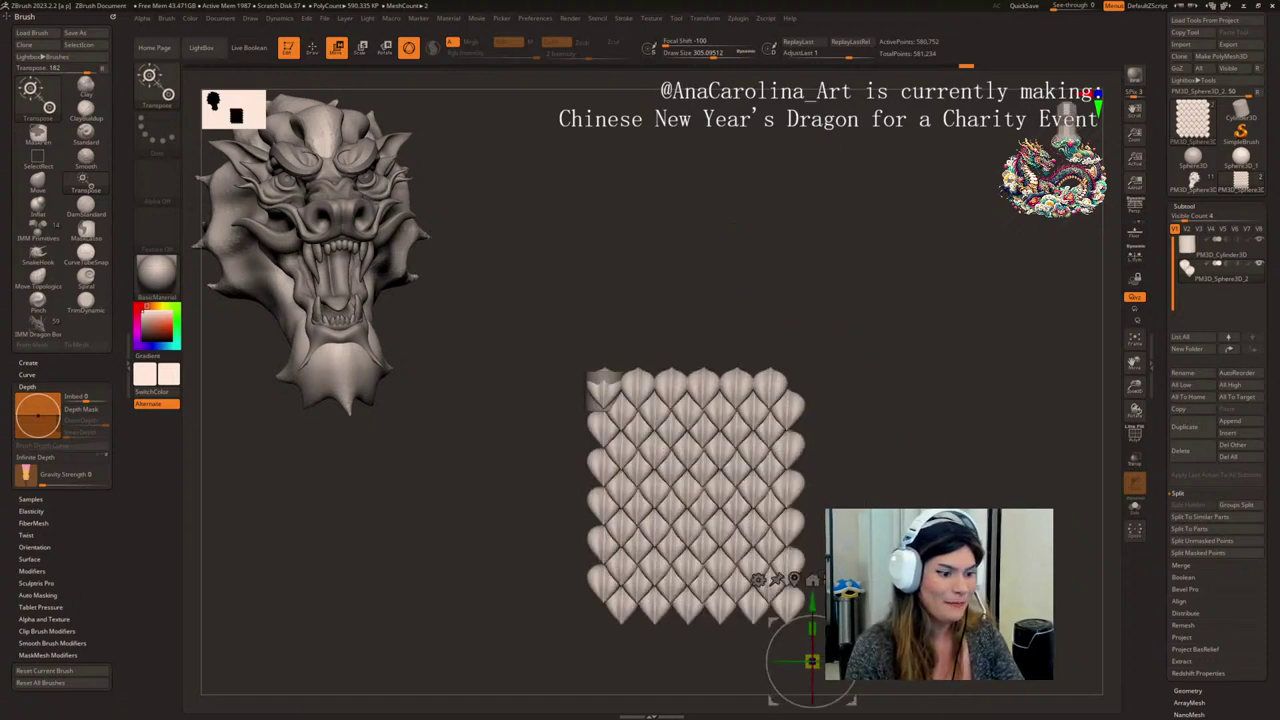
{"action": "left_click_drag", "start_coordinate": [812, 661], "coordinate": [590, 466]}
{"action": "left_click_drag", "start_coordinate": [754, 446], "coordinate": [760, 492]}
{"action": "left_click_drag", "start_coordinate": [662, 332], "coordinate": [666, 378]}
{"action": "left_click_drag", "start_coordinate": [769, 400], "coordinate": [767, 495], "text": "alt"}
{"action": "left_click_drag", "start_coordinate": [785, 565], "coordinate": [772, 519]}
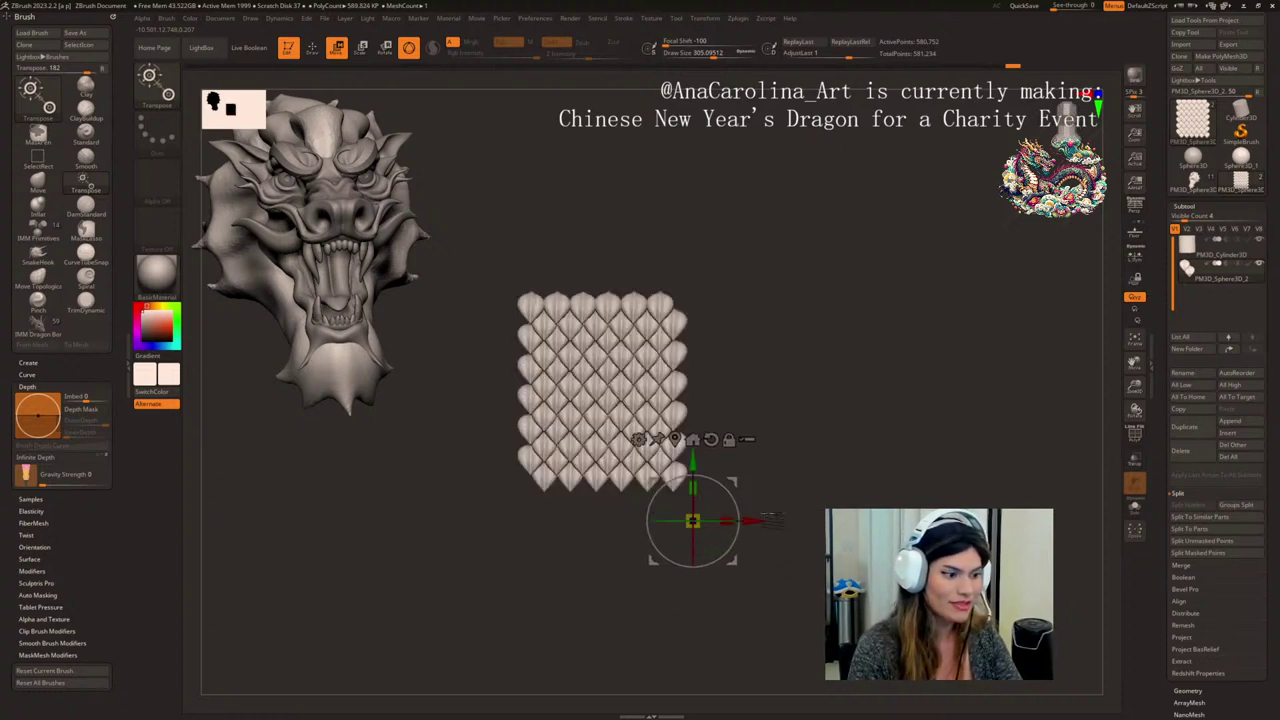
{"action": "left_click_drag", "start_coordinate": [808, 459], "coordinate": [767, 488]}
- Apply a Bend Curve deformer to the scale sheet and bend both side ends around the cylinder's front
{"action": "left_click", "coordinate": [639, 385]}
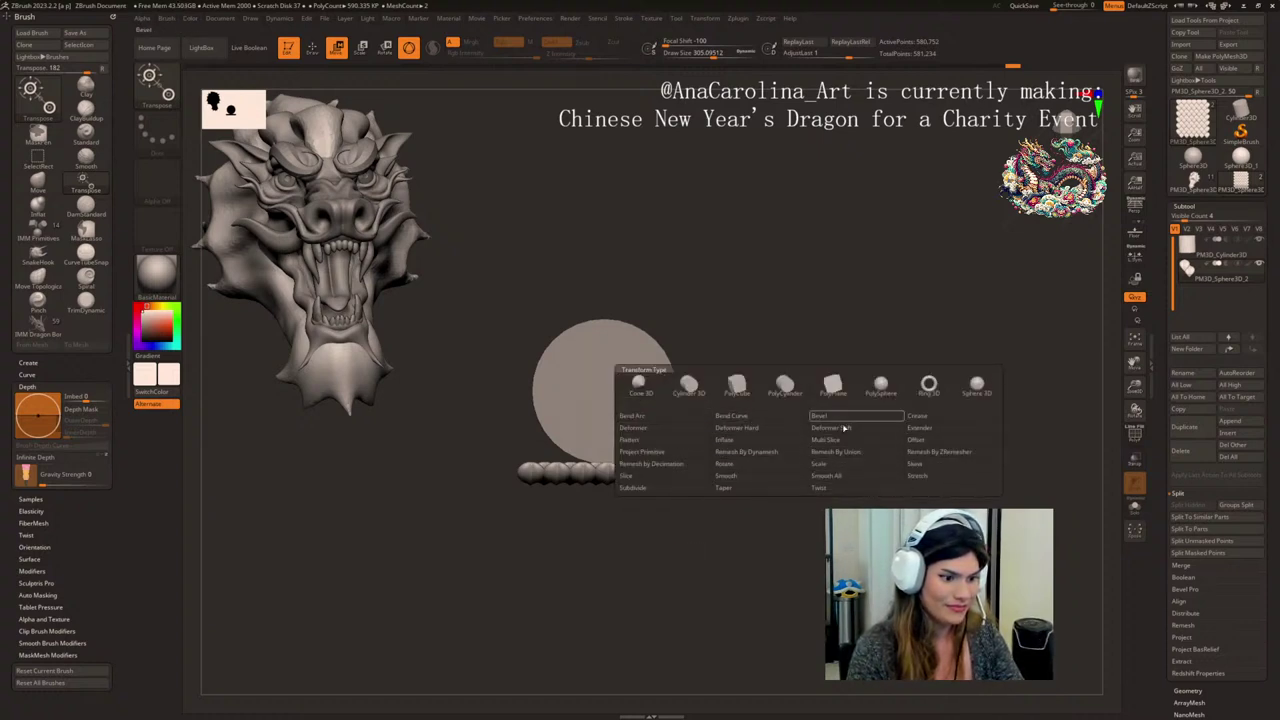
{"action": "left_click", "coordinate": [753, 417]}
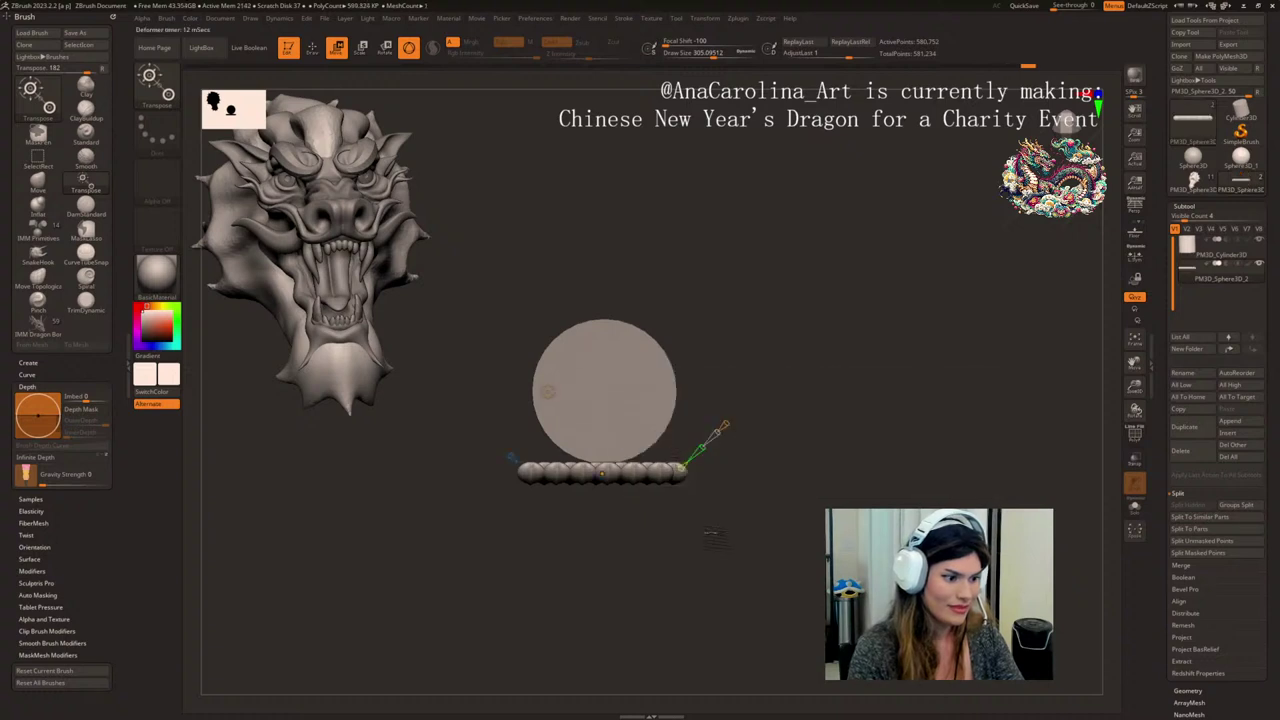
{"action": "left_click_drag", "start_coordinate": [713, 537], "coordinate": [674, 428]}
{"action": "left_click_drag", "start_coordinate": [598, 461], "coordinate": [605, 465]}
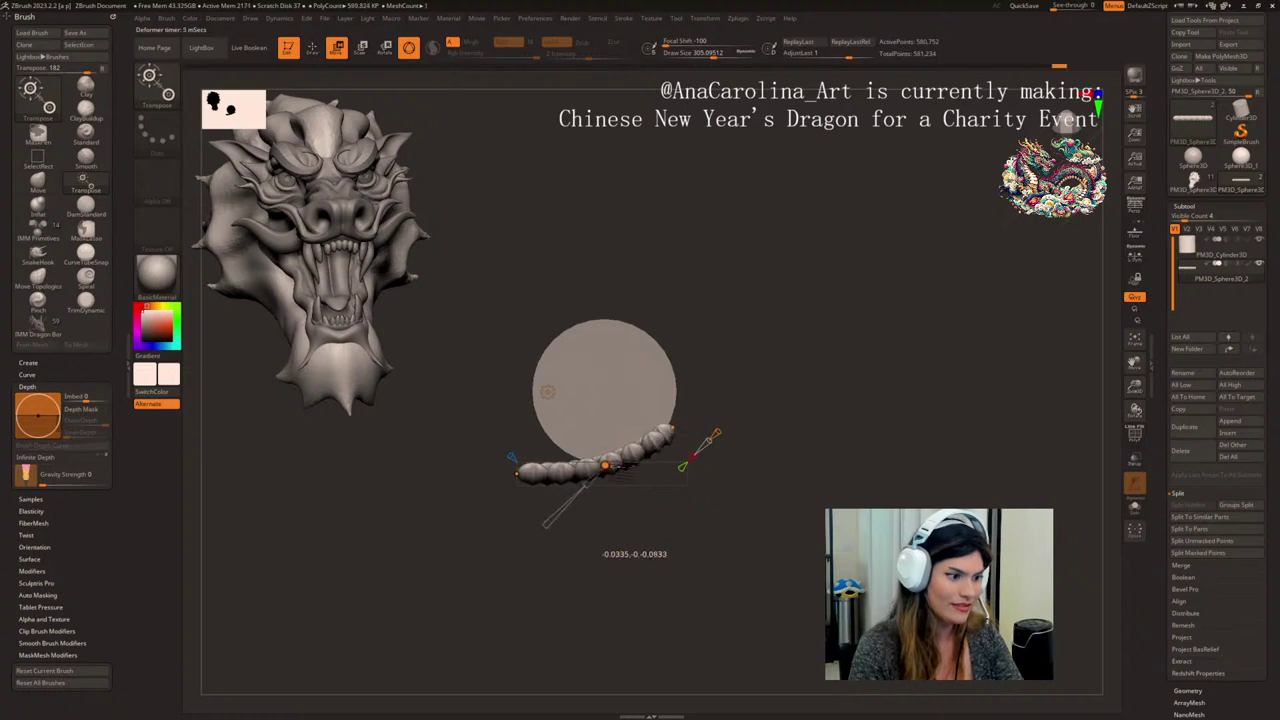
{"action": "left_click_drag", "start_coordinate": [516, 474], "coordinate": [530, 424]}
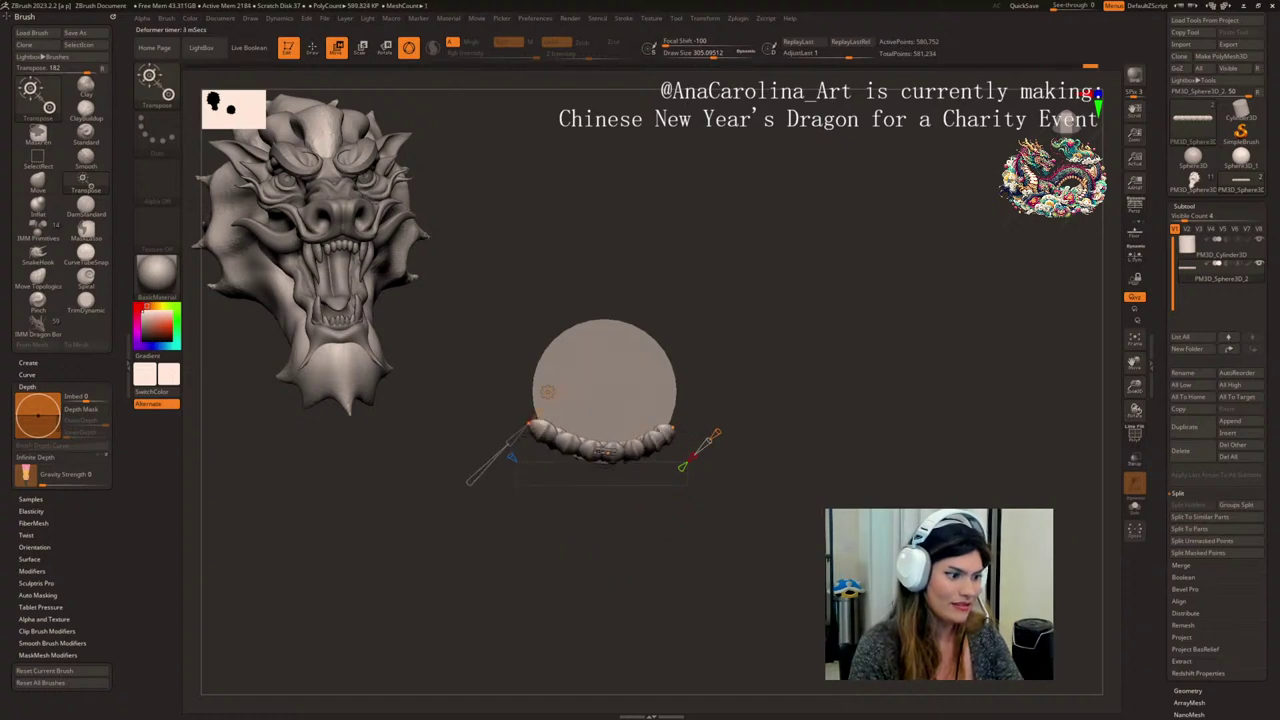
{"action": "left_click_drag", "start_coordinate": [605, 465], "coordinate": [603, 464]}
{"action": "left_click_drag", "start_coordinate": [655, 525], "coordinate": [661, 438]}
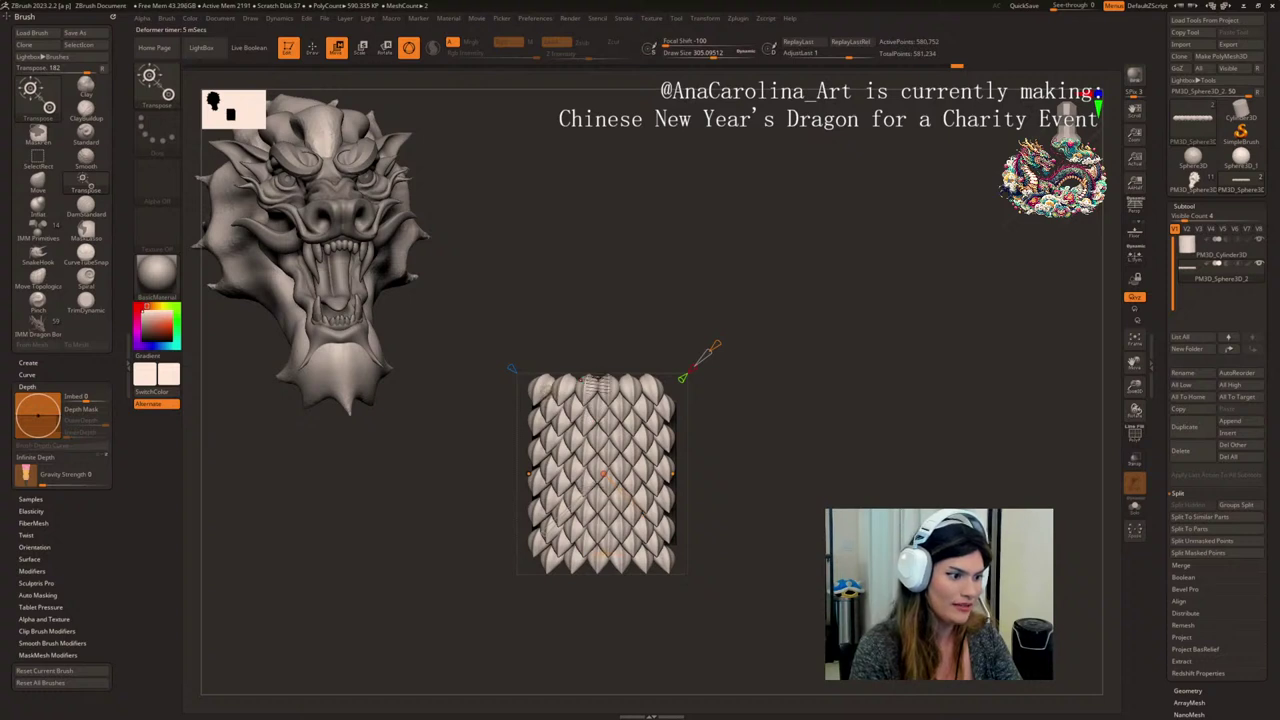
- Refine the bend at the sheet's end so it hugs the cylinder, and accept the deformation
{"action": "left_click_drag", "start_coordinate": [740, 438], "coordinate": [760, 600]}
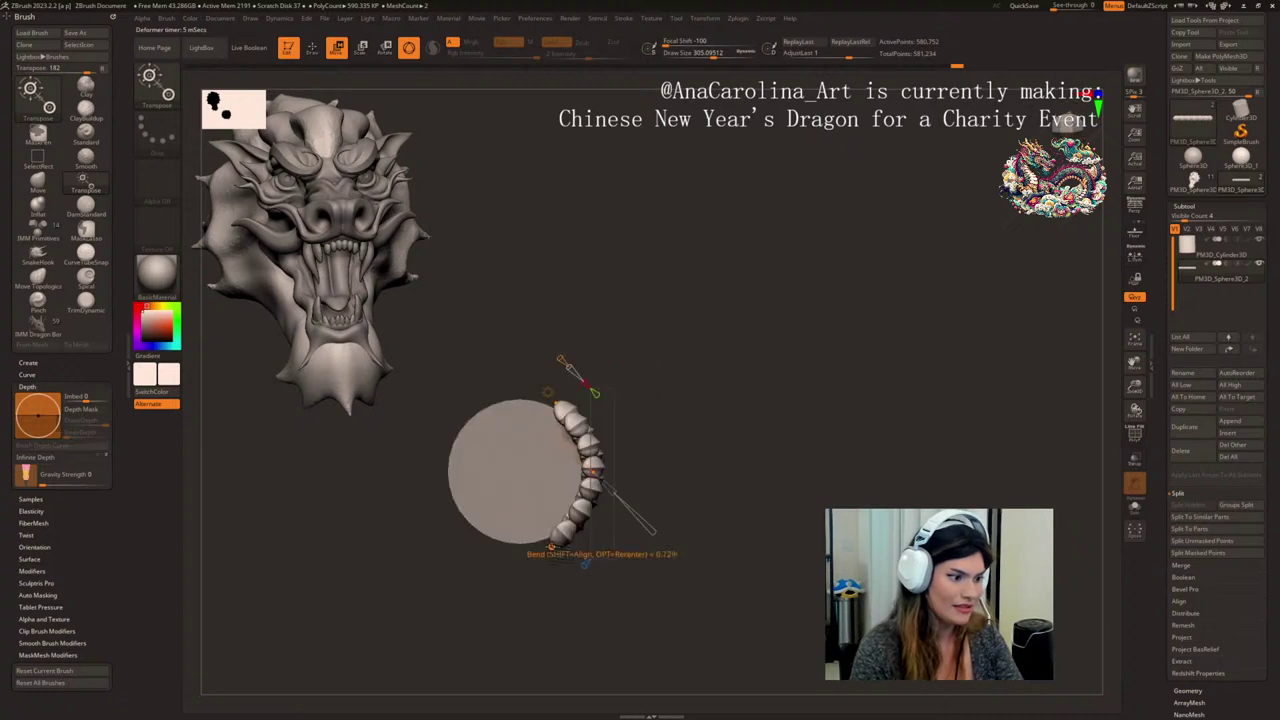
{"action": "left_click_drag", "start_coordinate": [551, 547], "coordinate": [548, 545]}
{"action": "left_click_drag", "start_coordinate": [672, 618], "coordinate": [649, 519]}
{"action": "left_click_drag", "start_coordinate": [806, 472], "coordinate": [742, 466]}
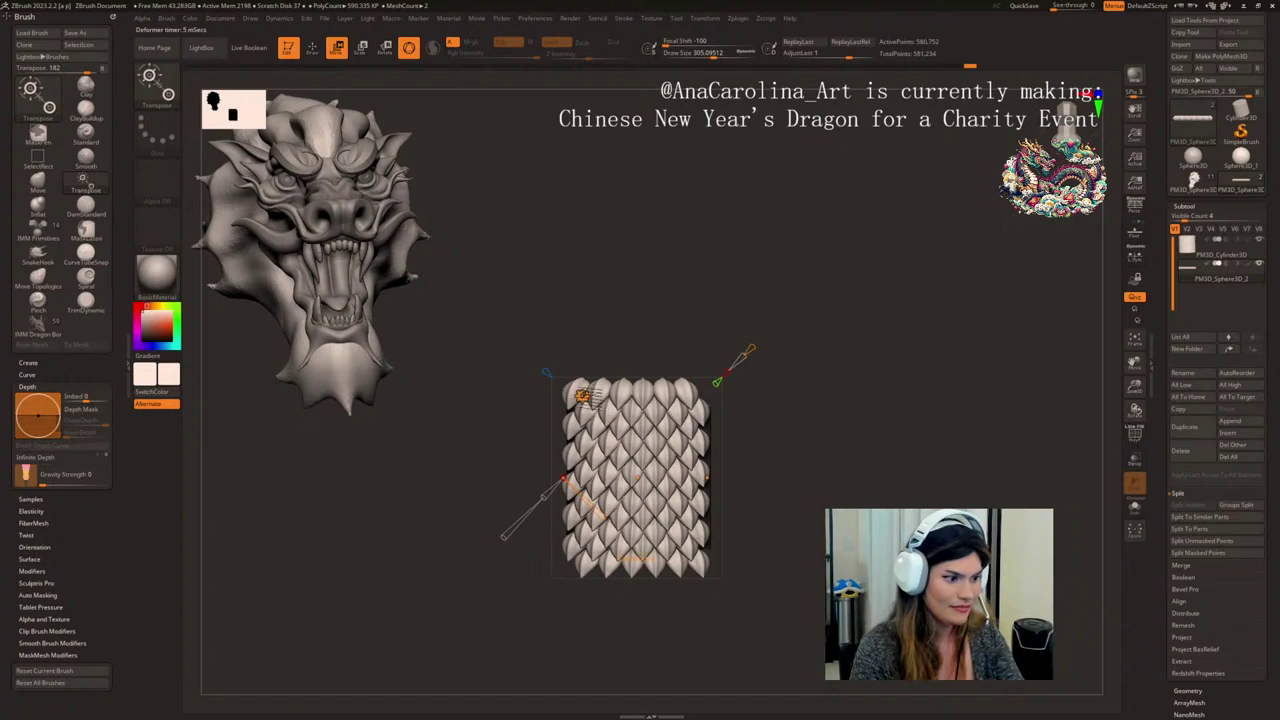
{"action": "left_click", "coordinate": [583, 396]}
{"action": "left_click", "coordinate": [743, 399]}
- Duplicate the curved scale sheet and fit the copy around the neighbouring side of the cylinder
{"action": "left_click_drag", "start_coordinate": [637, 444], "coordinate": [638, 453]}
{"action": "left_click_drag", "start_coordinate": [736, 430], "coordinate": [768, 520]}
{"action": "left_click_drag", "start_coordinate": [695, 478], "coordinate": [812, 447], "text": "ctrl"}
{"action": "left_click_drag", "start_coordinate": [819, 517], "coordinate": [764, 393]}
{"action": "left_click_drag", "start_coordinate": [789, 480], "coordinate": [764, 383]}
{"action": "left_click_drag", "start_coordinate": [766, 428], "coordinate": [770, 396]}
{"action": "left_click_drag", "start_coordinate": [811, 443], "coordinate": [830, 470]}
{"action": "left_click_drag", "start_coordinate": [796, 462], "coordinate": [769, 572]}
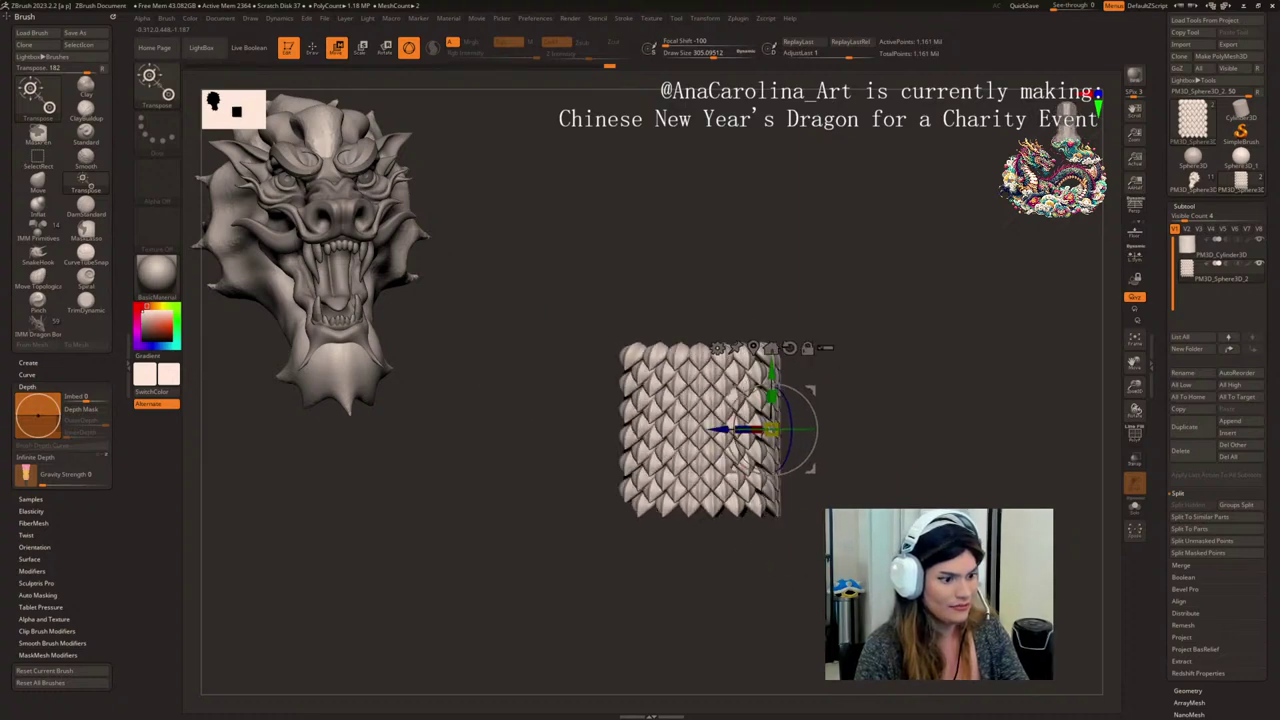
- Try duplicating the curved shell of scales upward along Y, and undo the copy
{"action": "left_click_drag", "start_coordinate": [771, 374], "coordinate": [771, 215], "text": "ctrl"}
{"action": "left_click_drag", "start_coordinate": [822, 255], "coordinate": [914, 263]}
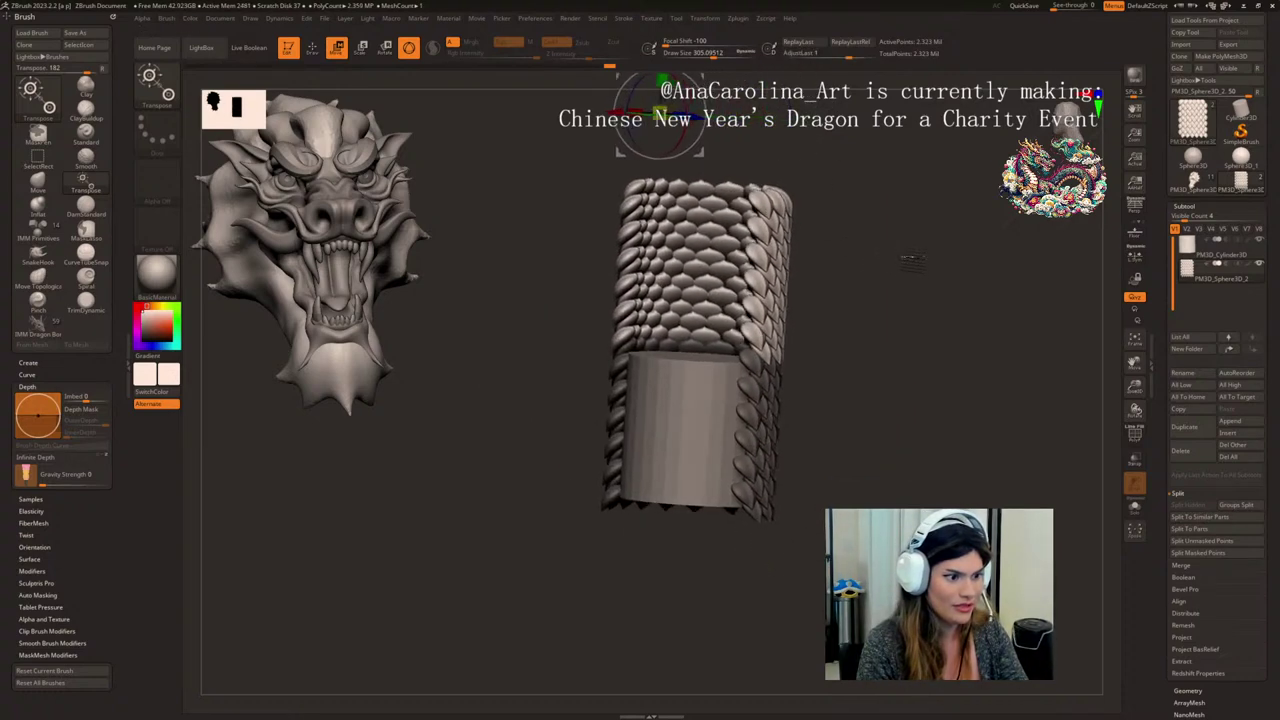
{"action": "key", "text": "ctrl+z"}
- Adjust the scale shell's vertical fit along the cylinder
{"action": "left_click_drag", "start_coordinate": [931, 411], "coordinate": [943, 357]}
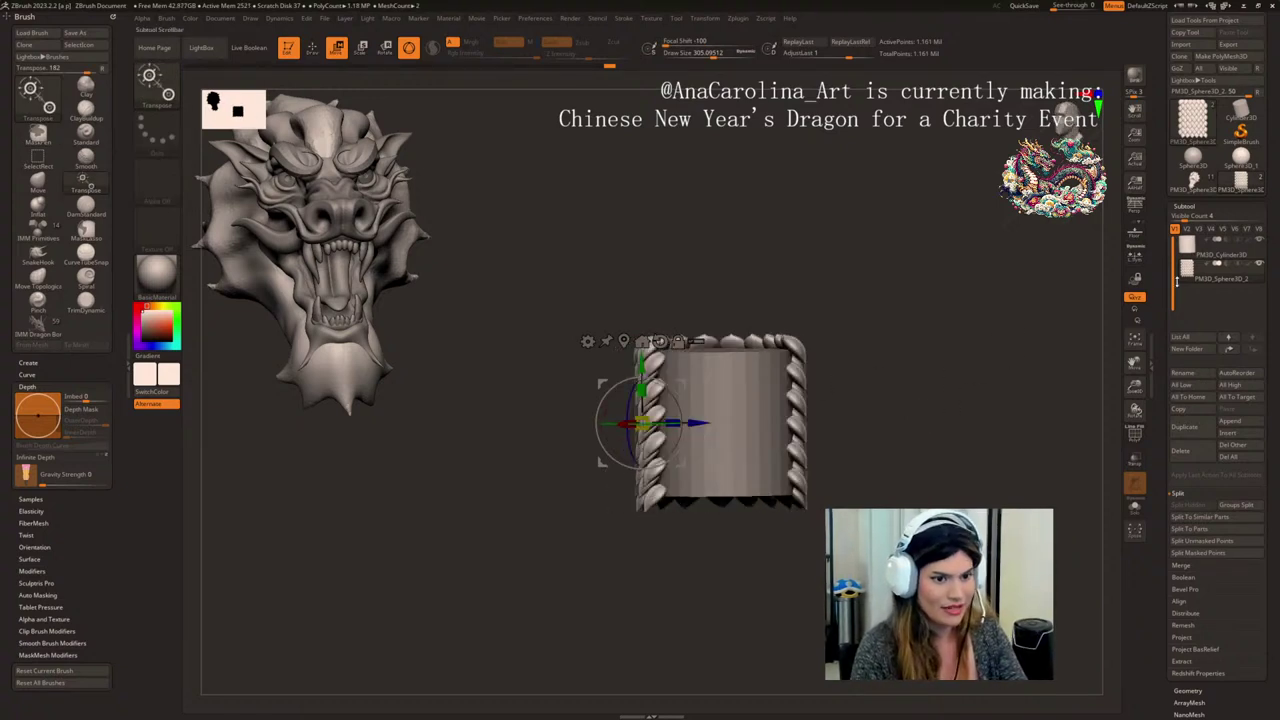
{"action": "left_click", "coordinate": [1259, 263]}
{"action": "left_click_drag", "start_coordinate": [1038, 374], "coordinate": [1013, 381]}
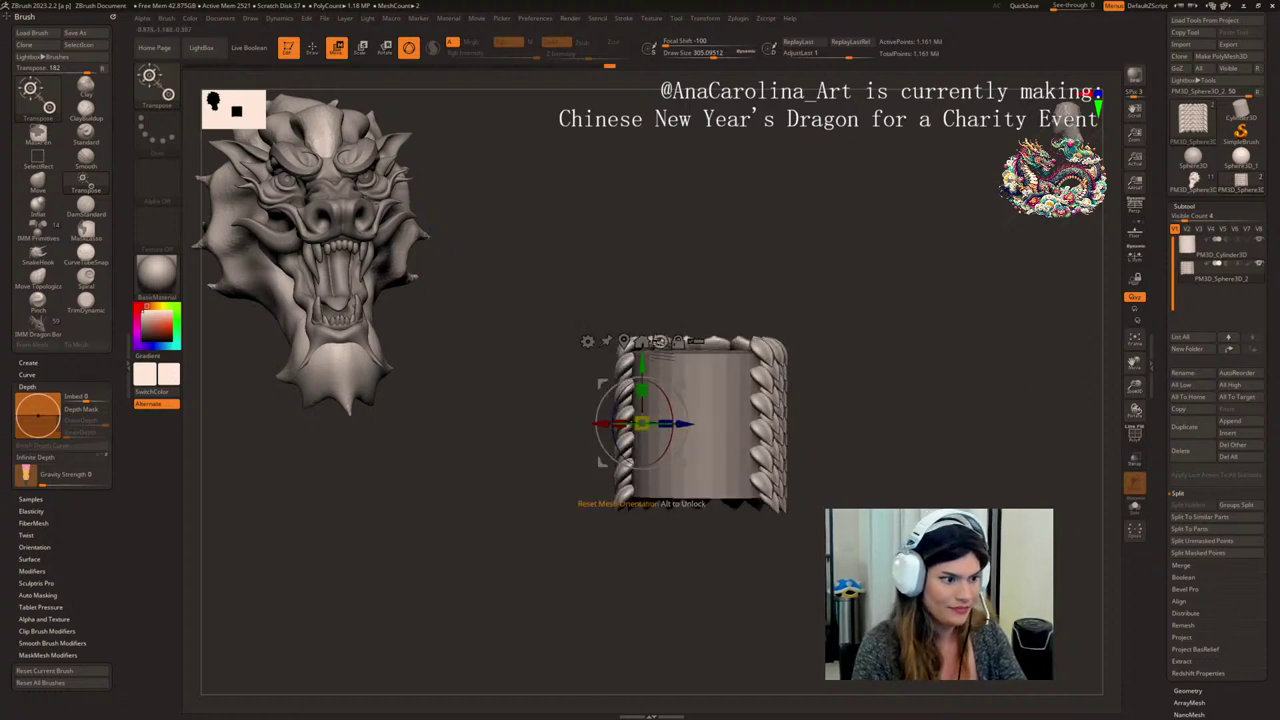
{"action": "left_click_drag", "start_coordinate": [643, 390], "coordinate": [642, 368]}
{"action": "mouse_move", "coordinate": [798, 312]}
{"action": "left_mouse_down"}
{"action": "mouse_move", "coordinate": [737, 314]}
{"action": "mouse_move", "coordinate": [782, 307]}
{"action": "left_mouse_up"}
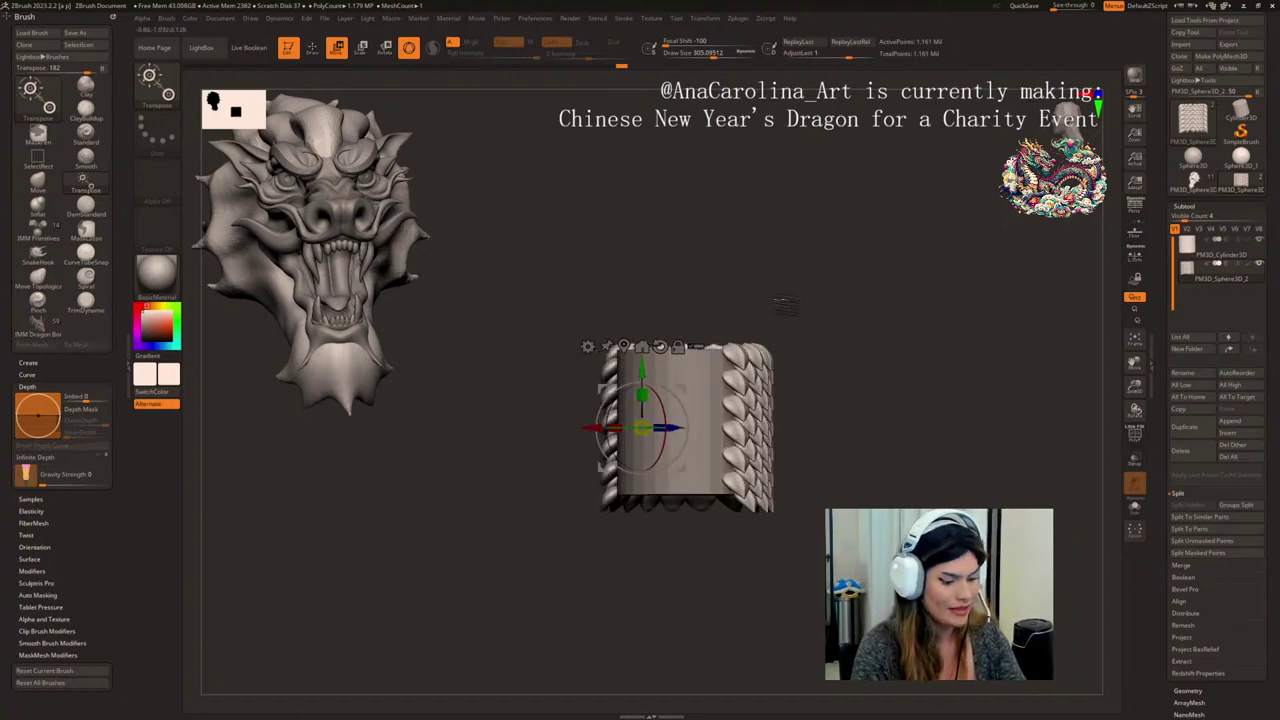
- Switch to the Move brush and create a new InsertMesh brush from the curved shell of scales
{"action": "key", "text": "b"}
{"action": "key", "text": "m"}
{"action": "key", "text": "b"}
{"action": "key", "text": "m"}
{"action": "key", "text": "v"}
{"action": "mouse_move", "coordinate": [814, 250]}
{"action": "left_mouse_down"}
{"action": "mouse_move", "coordinate": [826, 271]}
{"action": "mouse_move", "coordinate": [817, 261]}
{"action": "mouse_move", "coordinate": [811, 326]}
{"action": "mouse_move", "coordinate": [829, 203]}
{"action": "left_mouse_up"}
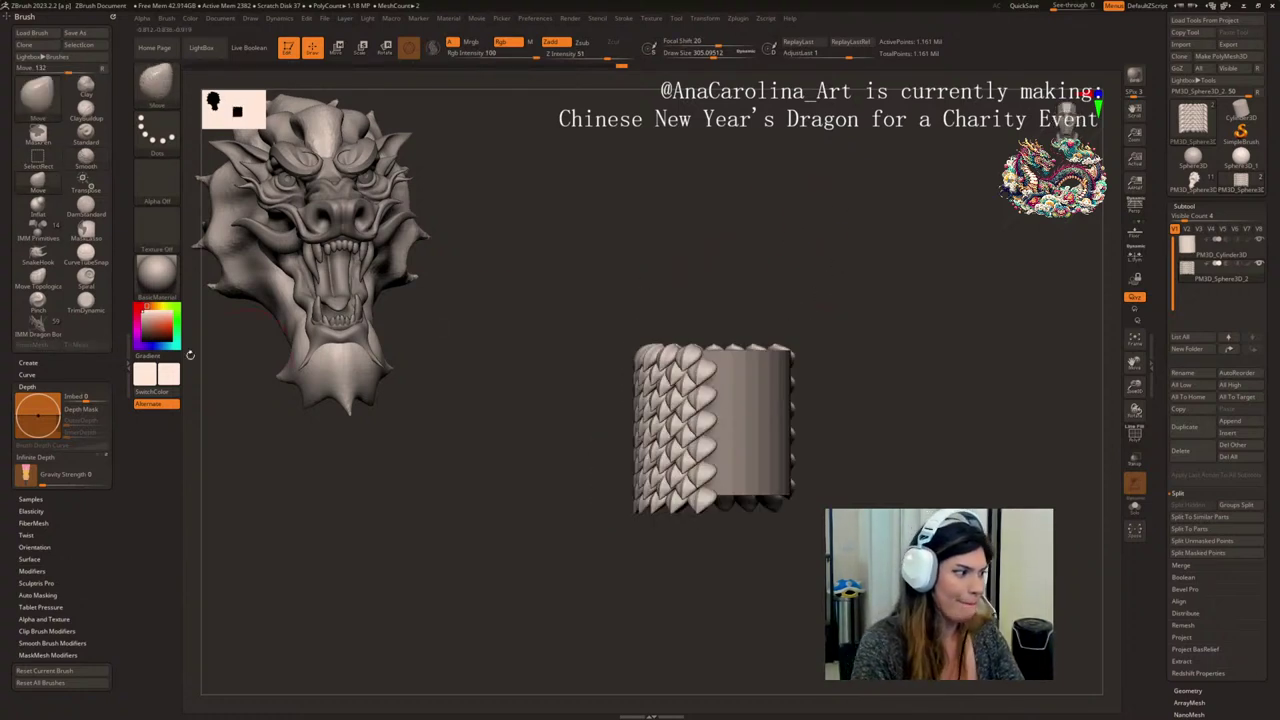
{"action": "left_click", "coordinate": [41, 362]}
{"action": "left_click_drag", "start_coordinate": [430, 468], "coordinate": [436, 558]}
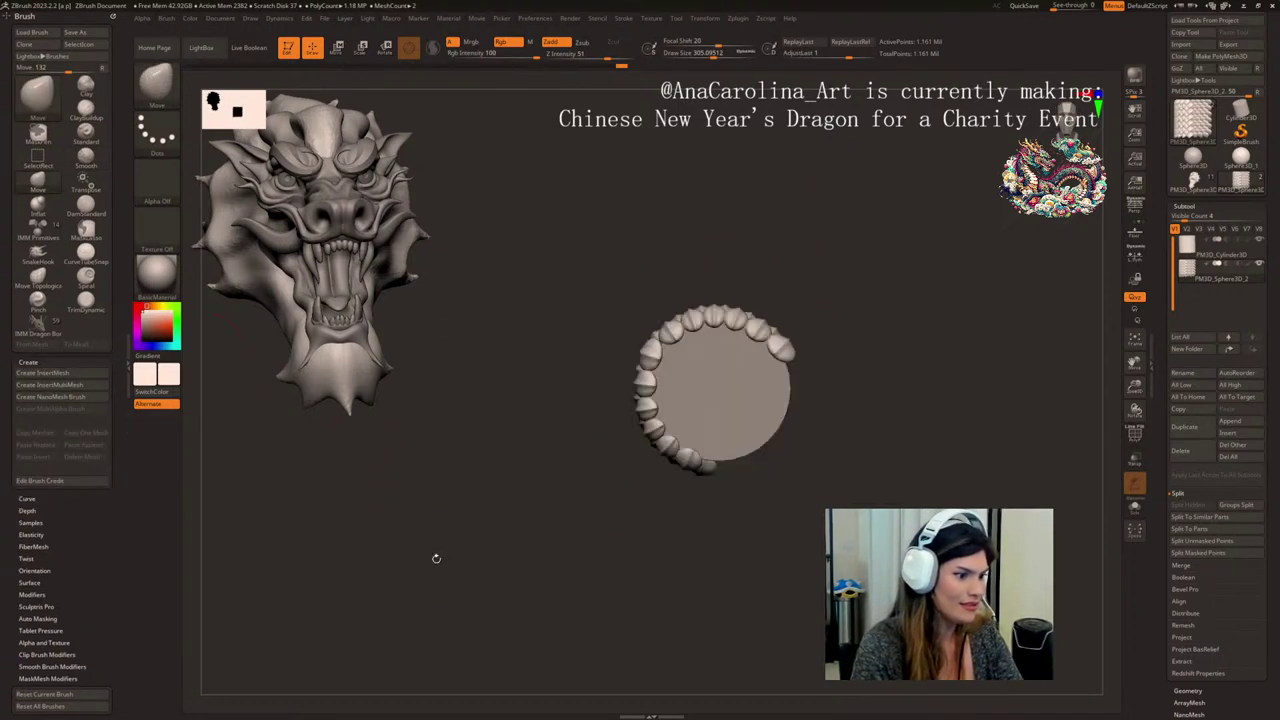
{"action": "left_click", "coordinate": [75, 372]}
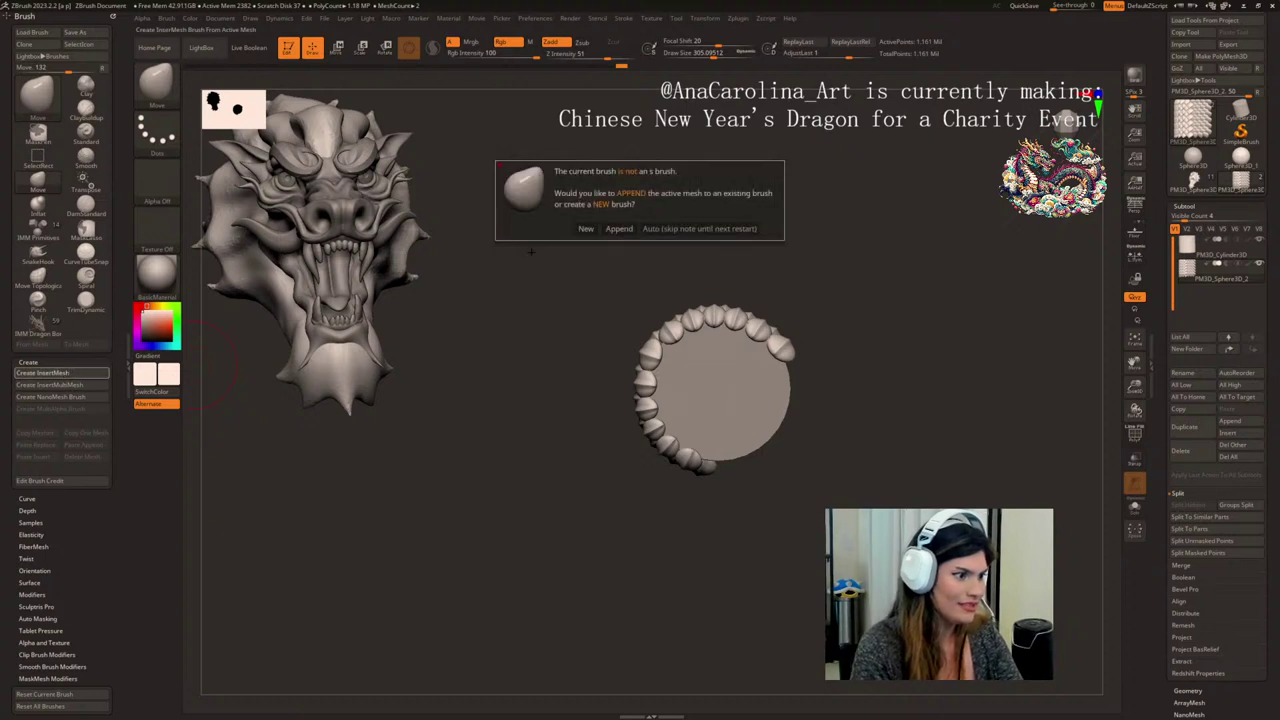
{"action": "left_click", "coordinate": [586, 228]}
{"action": "left_click_drag", "start_coordinate": [531, 409], "coordinate": [531, 289]}
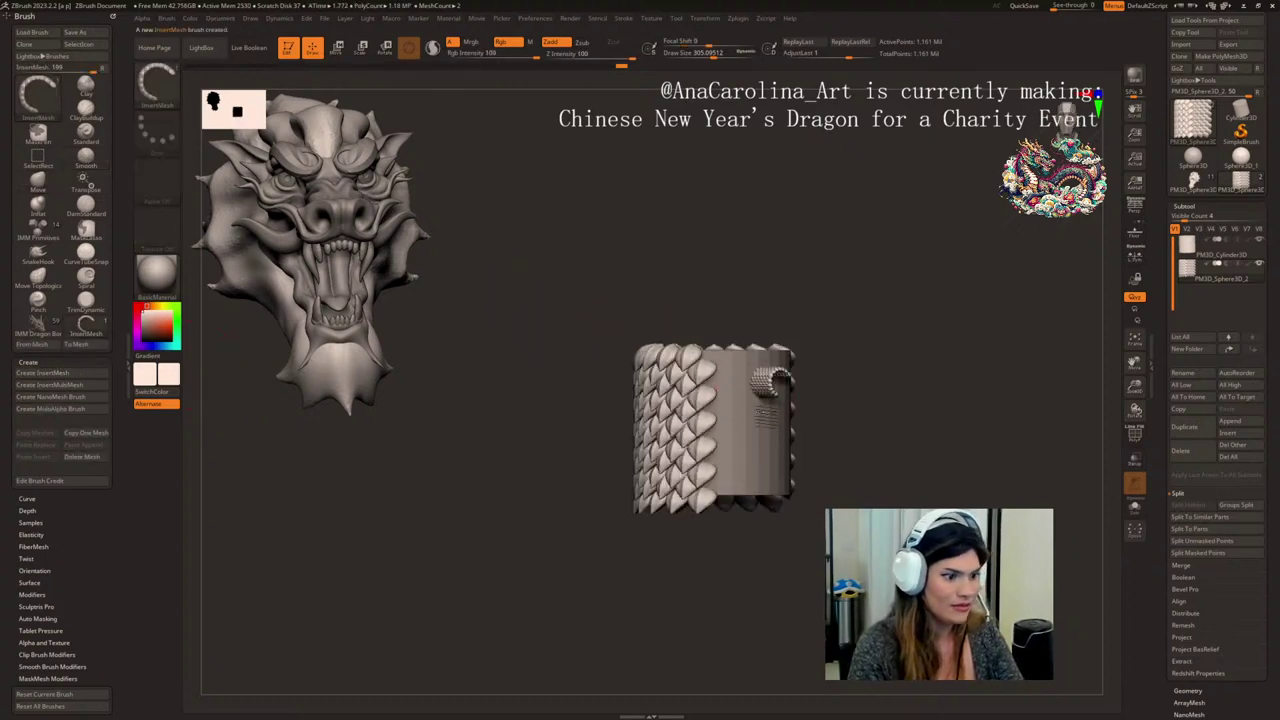
- Try inserting the scale shell with the new brush, and undo the insertion
{"action": "left_click_drag", "start_coordinate": [767, 398], "coordinate": [765, 505]}
{"action": "mouse_move", "coordinate": [850, 535]}
{"action": "left_mouse_down"}
{"action": "mouse_move", "coordinate": [795, 544]}
{"action": "mouse_move", "coordinate": [786, 606]}
{"action": "mouse_move", "coordinate": [787, 584]}
{"action": "left_mouse_up"}
{"action": "key", "text": "ctrl+z"}
{"action": "key", "text": "ctrl+z"}
- Select the cylinder subtool and merge it down with the scales
{"action": "left_click", "coordinate": [1187, 245]}
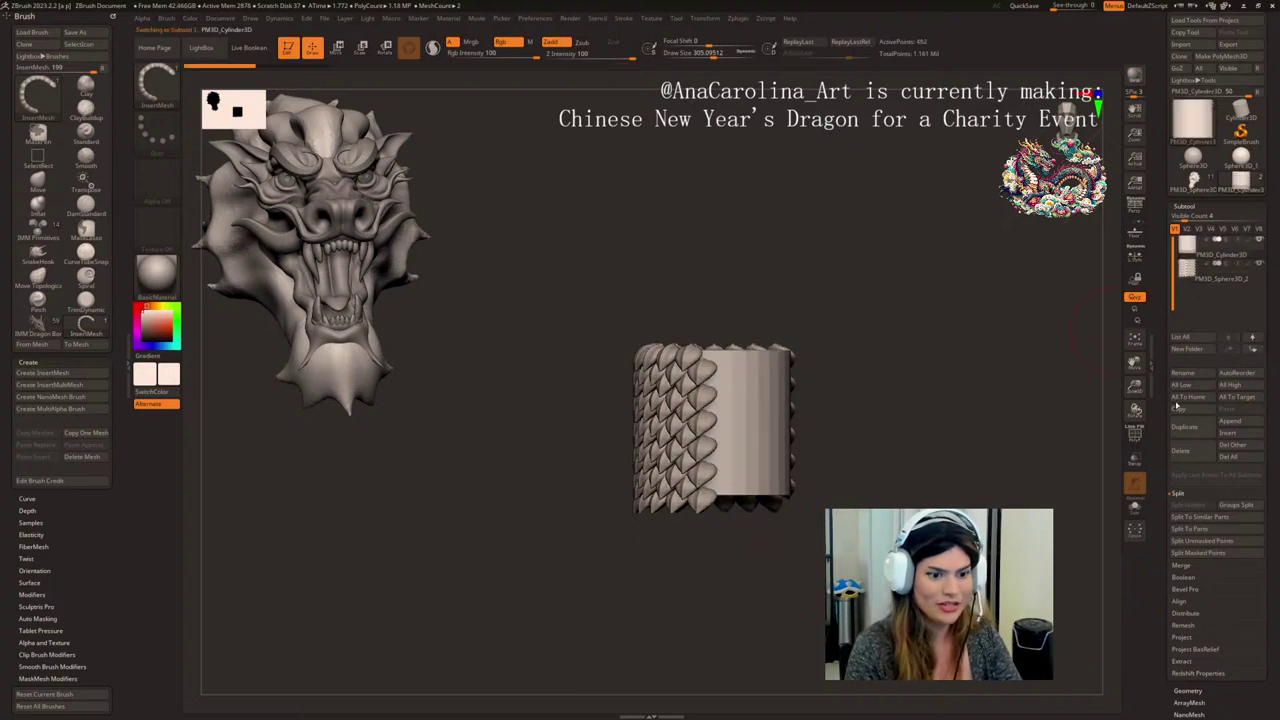
{"action": "left_click", "coordinate": [1184, 566]}
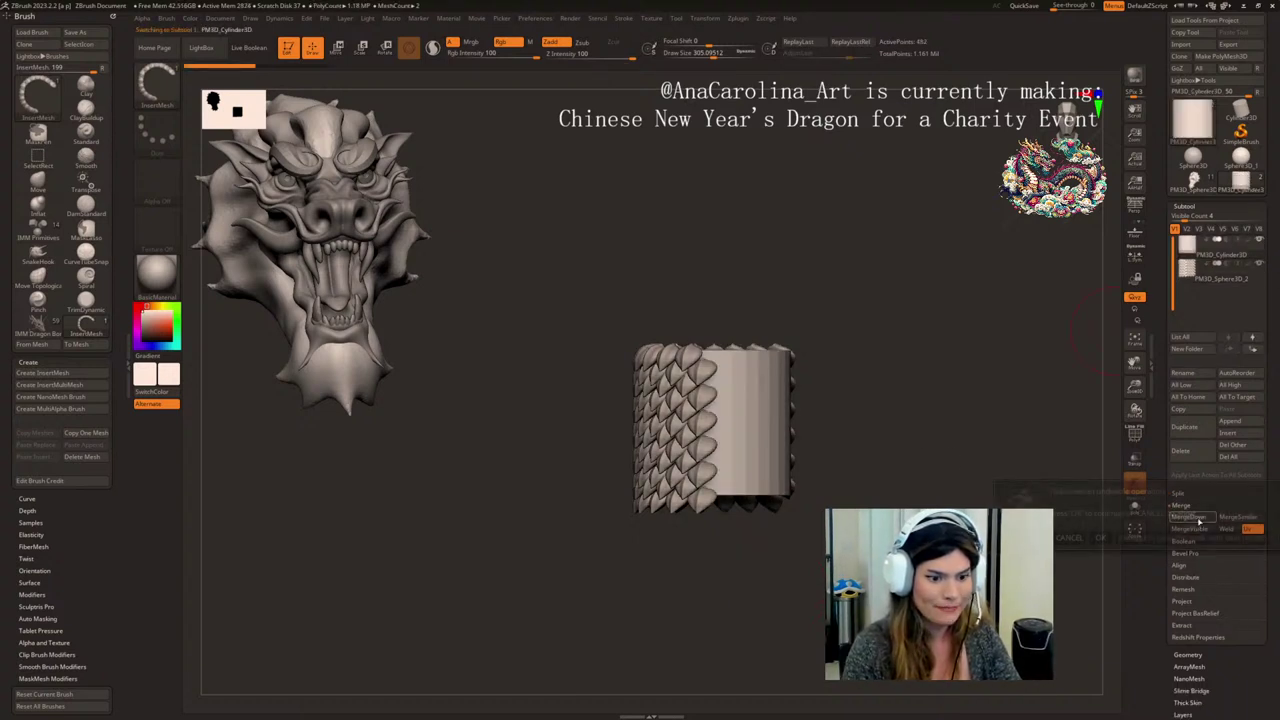
{"action": "left_click", "coordinate": [1189, 517]}
- Append the merged cylinder and scales, viewed end-on, to the current InsertMesh brush
{"action": "left_click_drag", "start_coordinate": [522, 466], "coordinate": [453, 460]}
{"action": "left_click", "coordinate": [60, 373]}
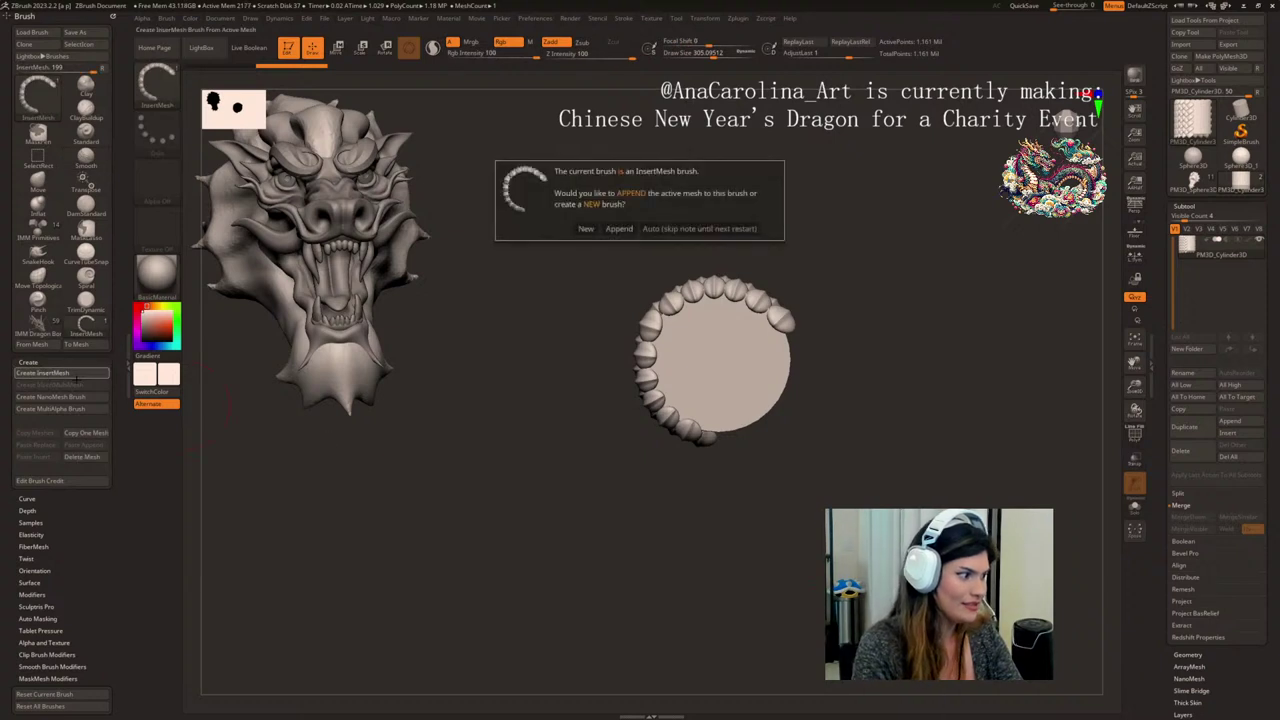
{"action": "left_click", "coordinate": [616, 229]}
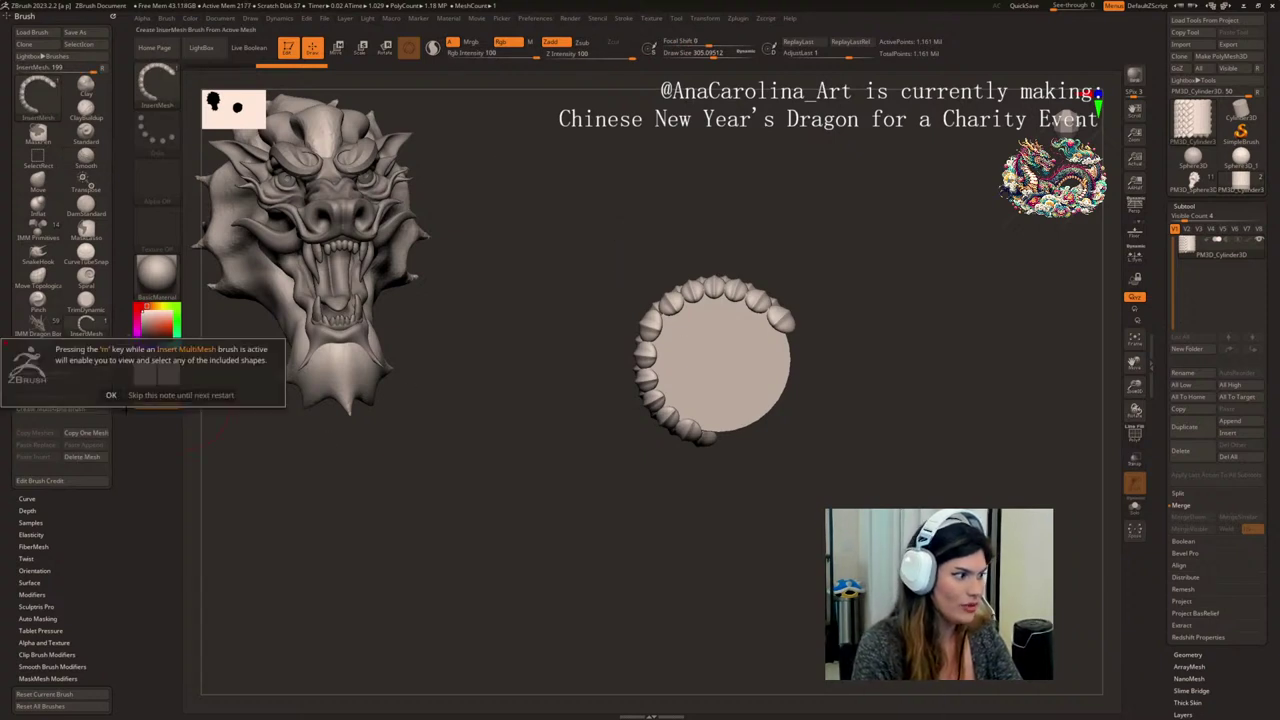
{"action": "left_click", "coordinate": [112, 395]}
- Test the InsertMesh brush by inserting small scaled cylinders on the end of the model, and undo the test insertions
{"action": "left_click_drag", "start_coordinate": [733, 380], "coordinate": [729, 434]}
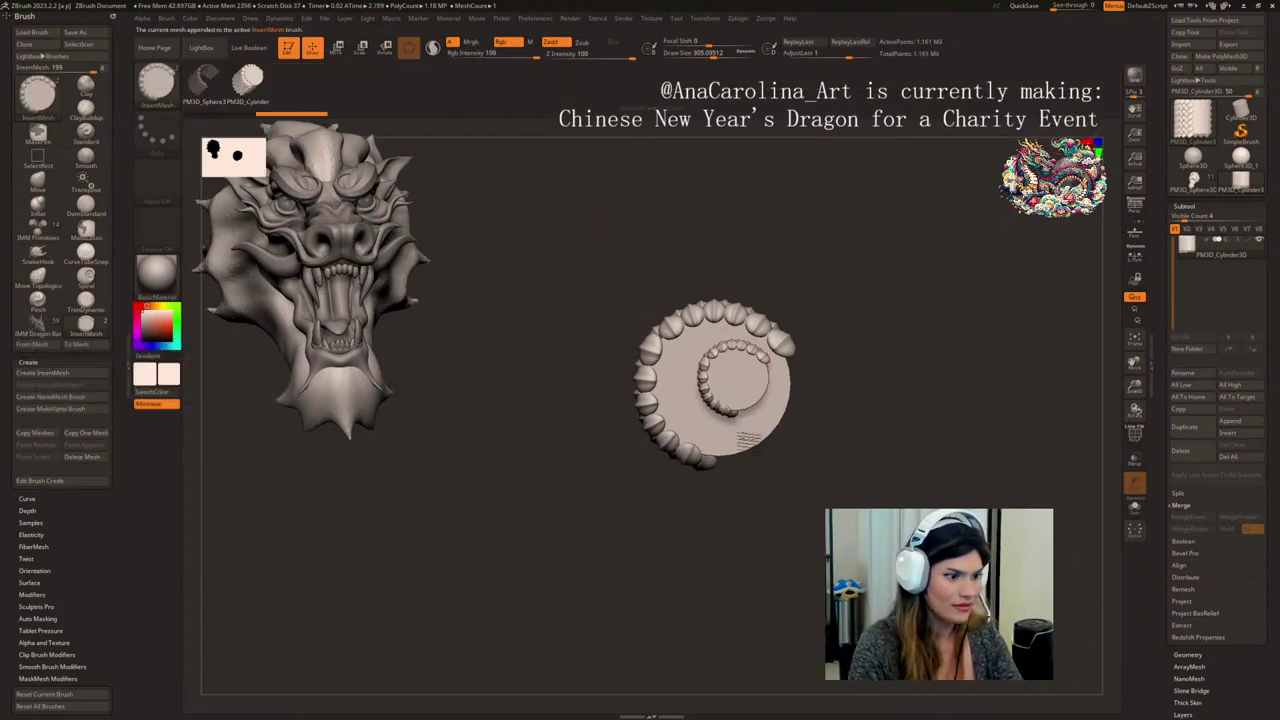
{"action": "left_click_drag", "start_coordinate": [785, 510], "coordinate": [809, 491]}
{"action": "left_click_drag", "start_coordinate": [757, 318], "coordinate": [776, 352]}
{"action": "left_click_drag", "start_coordinate": [783, 260], "coordinate": [789, 296]}
{"action": "left_click_drag", "start_coordinate": [852, 354], "coordinate": [778, 385]}
{"action": "key", "text": "ctrl+z"}
{"action": "key", "text": "ctrl+z"}
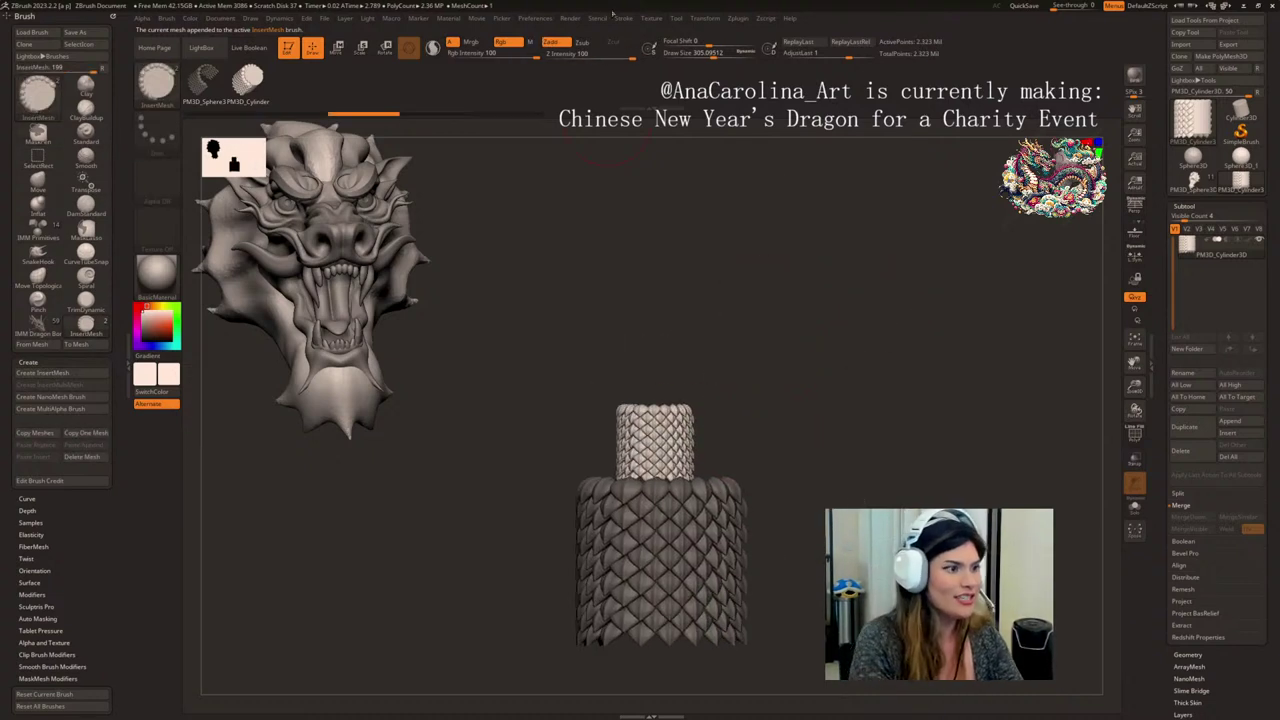
- Turn on Curve Mode for the InsertMesh brush, draw a test curve from the model, and undo the test
{"action": "left_click", "coordinate": [624, 19]}
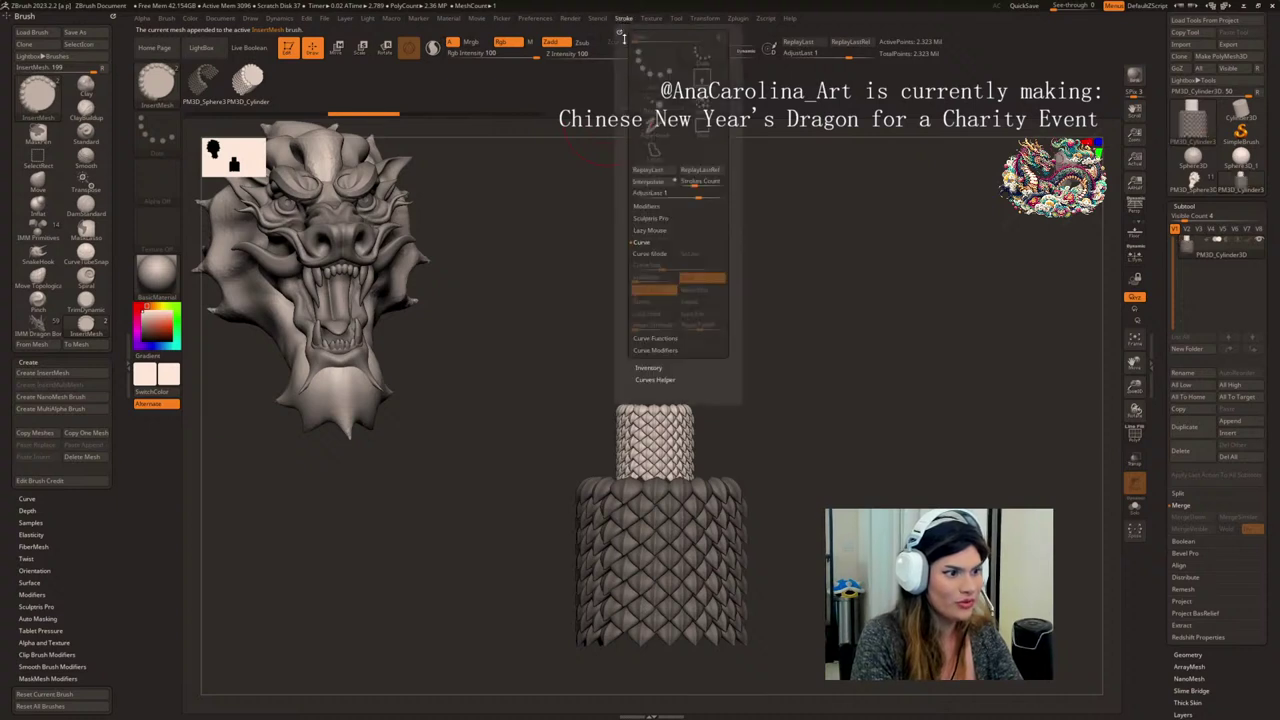
{"action": "left_click", "coordinate": [660, 255]}
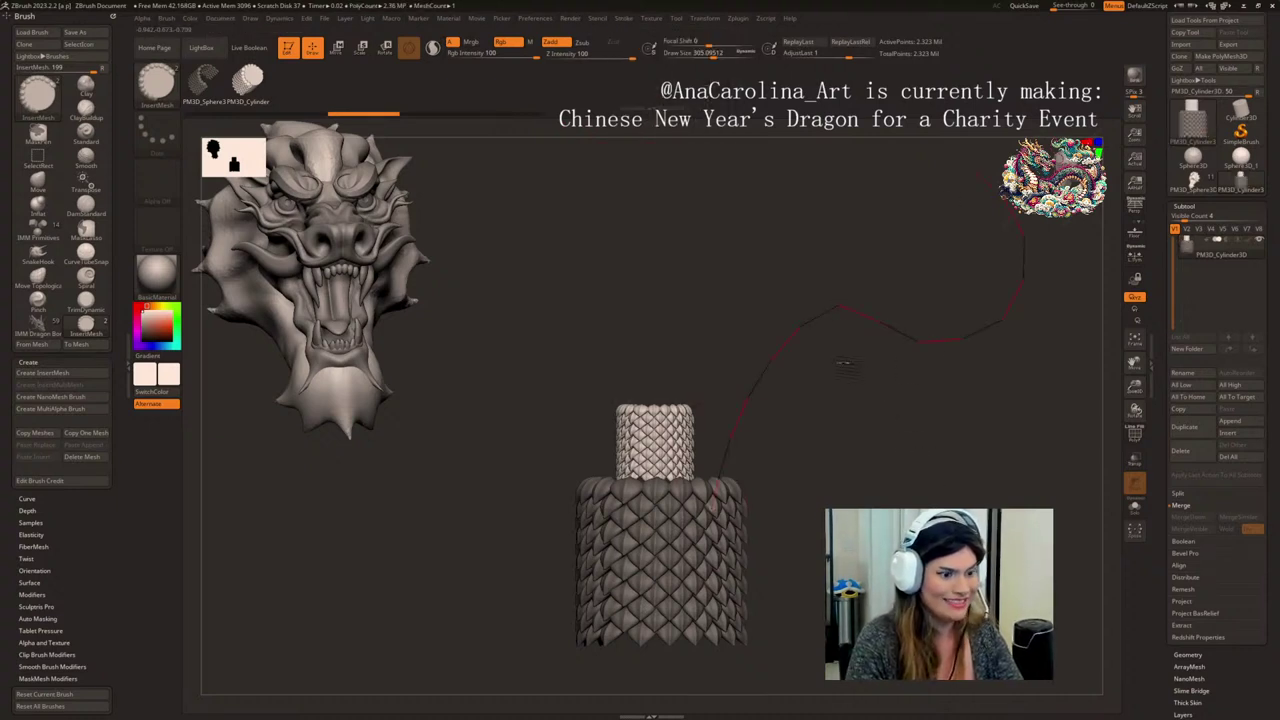
{"action": "mouse_move", "coordinate": [875, 411]}
{"action": "left_mouse_down"}
{"action": "mouse_move", "coordinate": [838, 417]}
{"action": "mouse_move", "coordinate": [871, 421]}
{"action": "mouse_move", "coordinate": [843, 451]}
{"action": "mouse_move", "coordinate": [855, 434]}
{"action": "mouse_move", "coordinate": [928, 477]}
{"action": "mouse_move", "coordinate": [935, 394]}
{"action": "mouse_move", "coordinate": [912, 406]}
{"action": "left_mouse_up"}
{"action": "key", "text": "ctrl+z"}
{"action": "key", "text": "ctrl+z"}
{"action": "key", "text": "ctrl+z"}
- Append the scaled cylinder, viewed from the front, to the InsertMesh brush as another mesh
{"action": "left_click", "coordinate": [90, 372]}
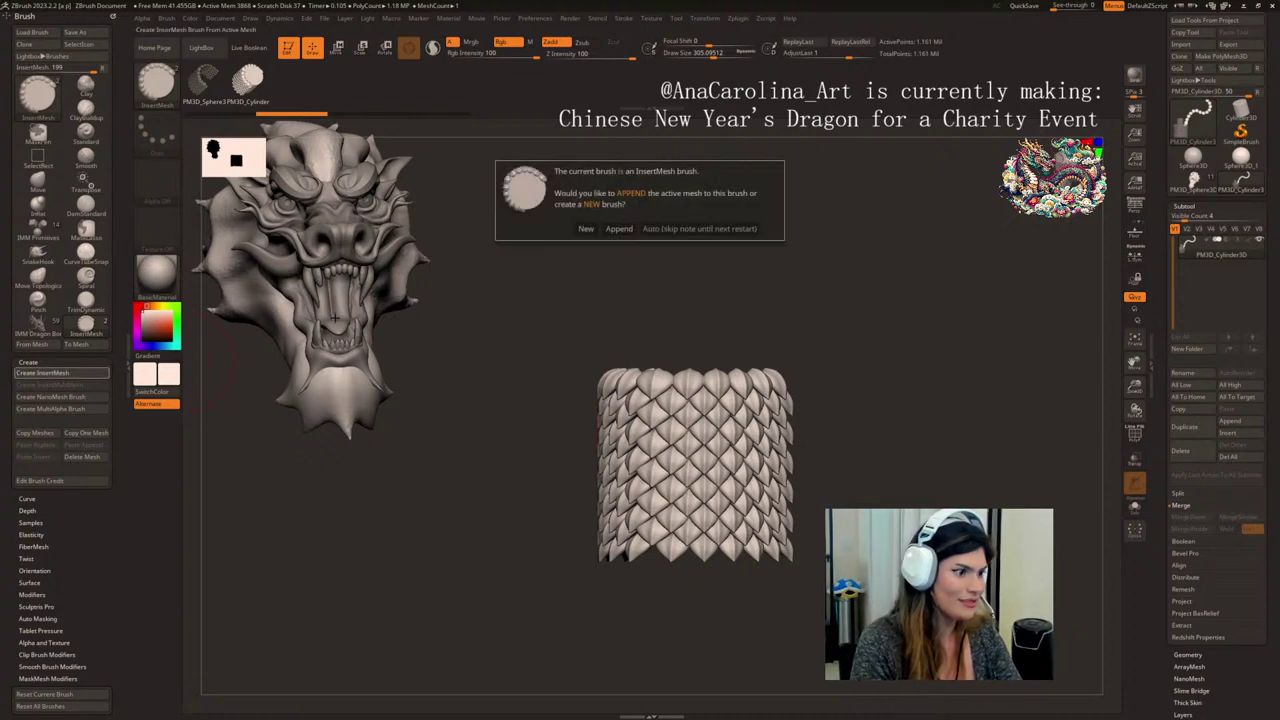
{"action": "left_click", "coordinate": [618, 229]}
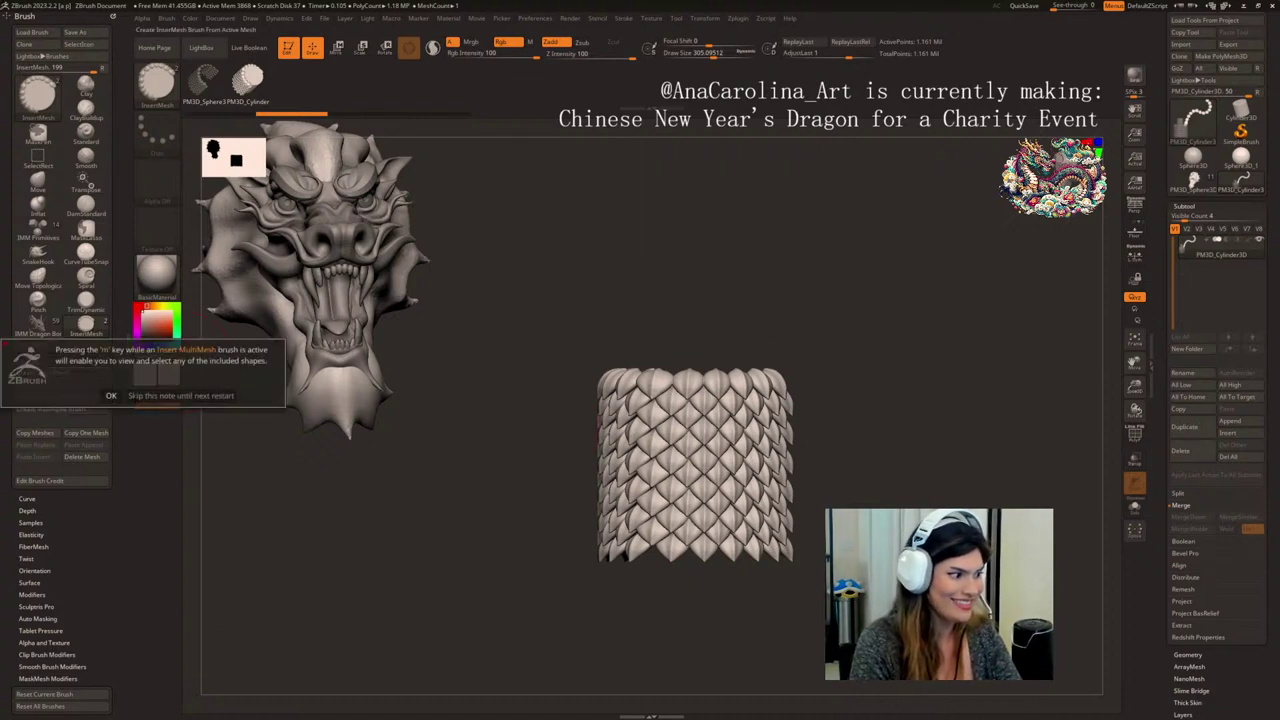
{"action": "left_click", "coordinate": [111, 396]}
- Draw an arching curve of repeated scaled segments out from the top of the model
{"action": "left_click_drag", "start_coordinate": [729, 342], "coordinate": [629, 386], "text": "alt"}
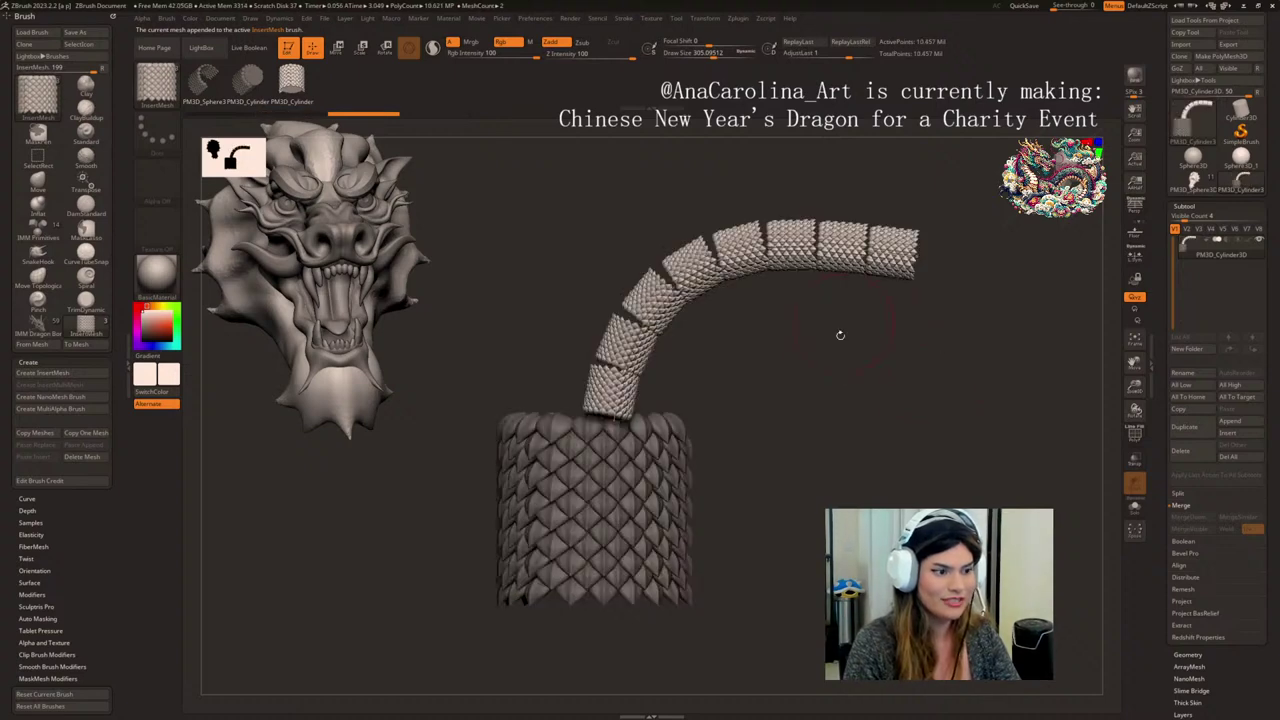
{"action": "left_click_drag", "start_coordinate": [858, 430], "coordinate": [819, 470]}
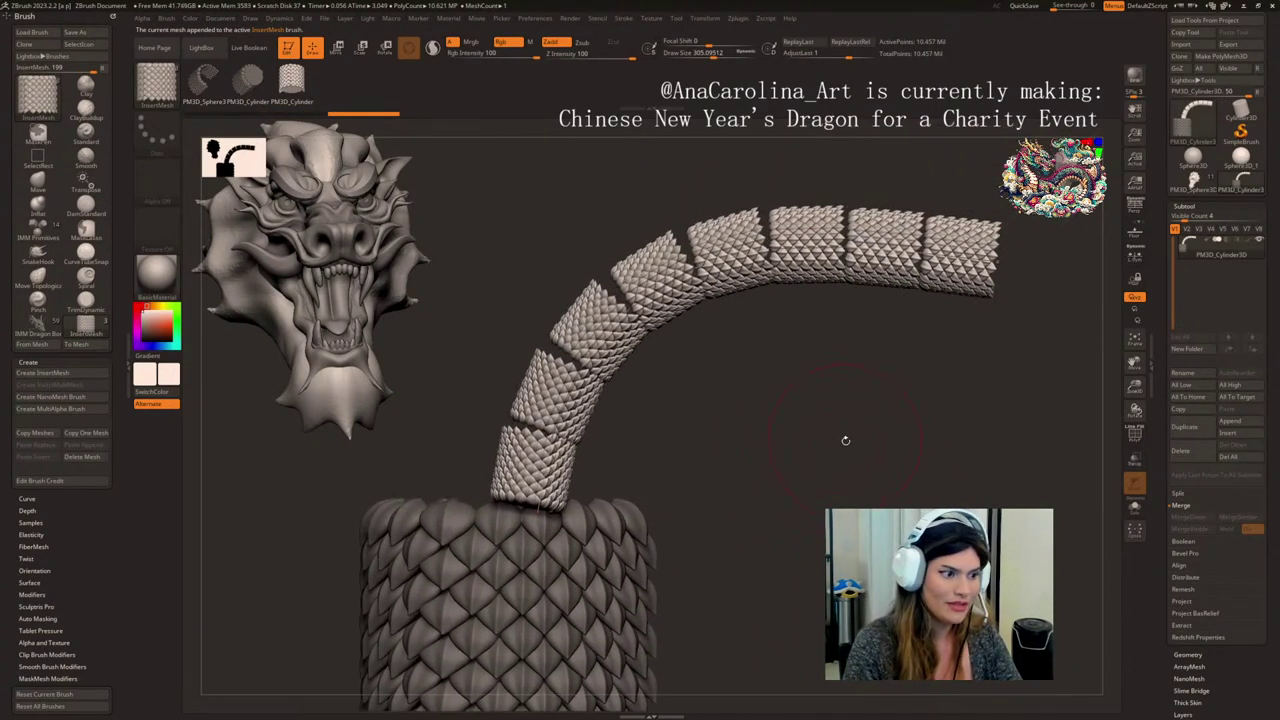
{"action": "mouse_move", "coordinate": [854, 414]}
{"action": "left_mouse_down", "text": "alt"}
{"action": "mouse_move", "coordinate": [872, 545]}
{"action": "mouse_move", "coordinate": [868, 438]}
{"action": "mouse_move", "coordinate": [846, 417]}
{"action": "mouse_move", "coordinate": [862, 450]}
{"action": "mouse_move", "coordinate": [868, 429]}
{"action": "left_mouse_up", "text": "alt"}
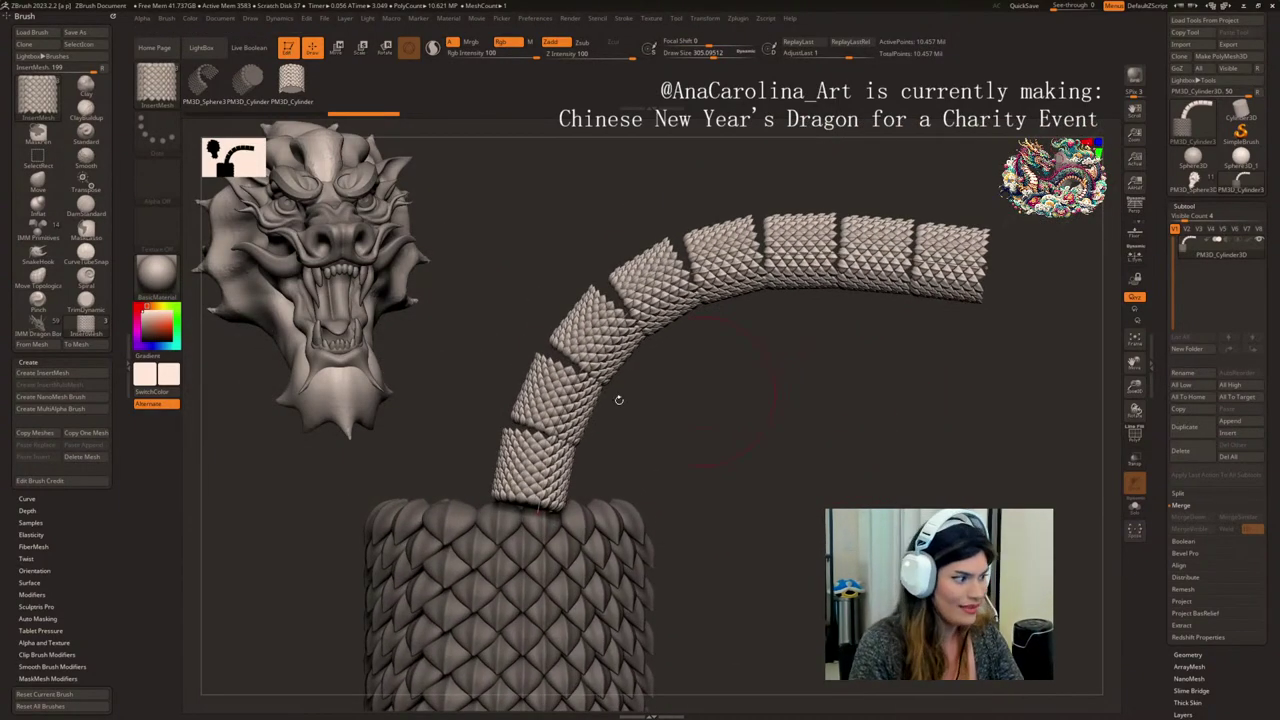
- Turn on Stretch for the InsertMesh brush, update the arching curve with it, and inspect the joins between the scaled segments from behind
{"action": "scroll", "coordinate": [52, 470], "scroll_direction": "down", "scroll_amount": 5}
{"action": "left_click", "coordinate": [30, 358]}
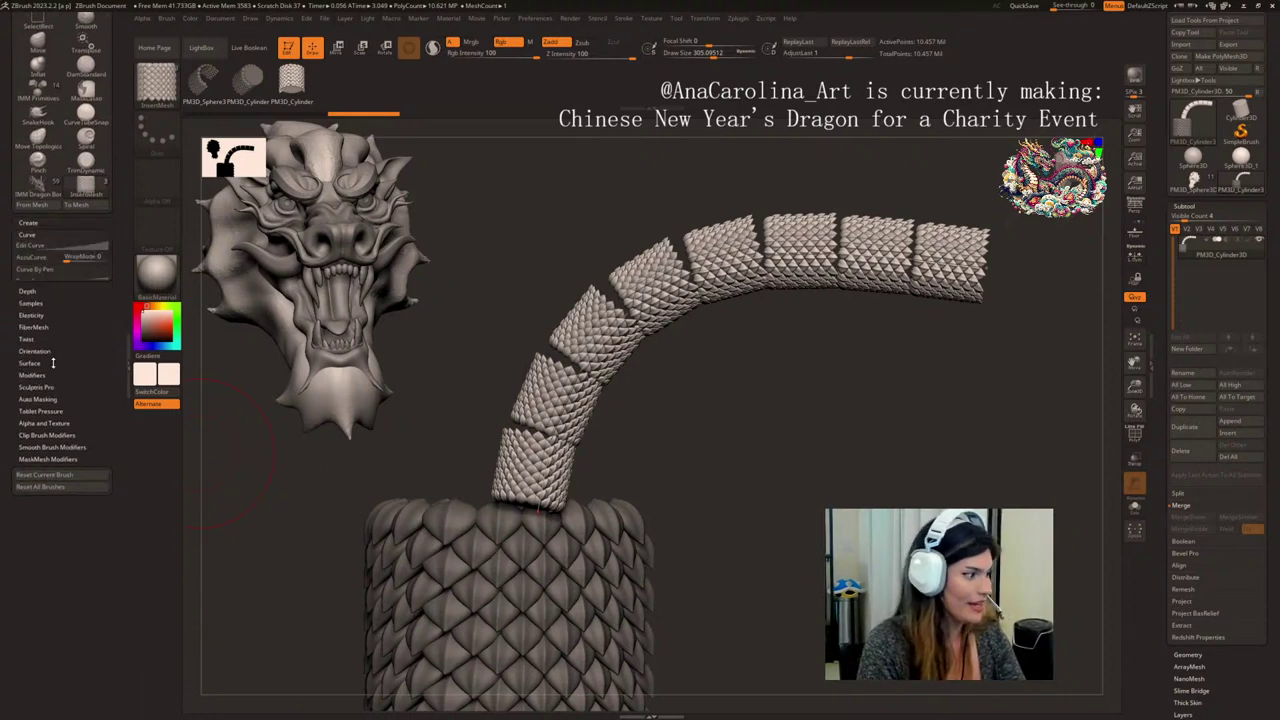
{"action": "left_click", "coordinate": [35, 309]}
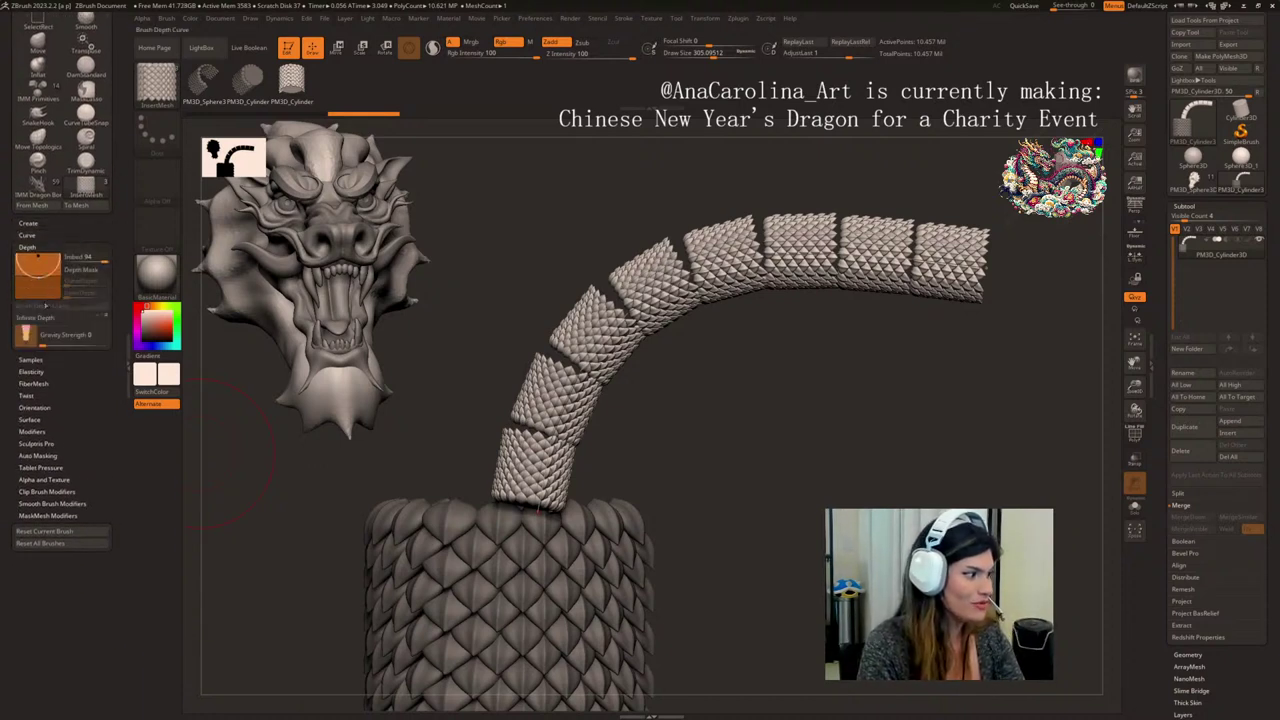
{"action": "left_click", "coordinate": [45, 363]}
{"action": "scroll", "coordinate": [72, 431], "scroll_direction": "down", "scroll_amount": 1}
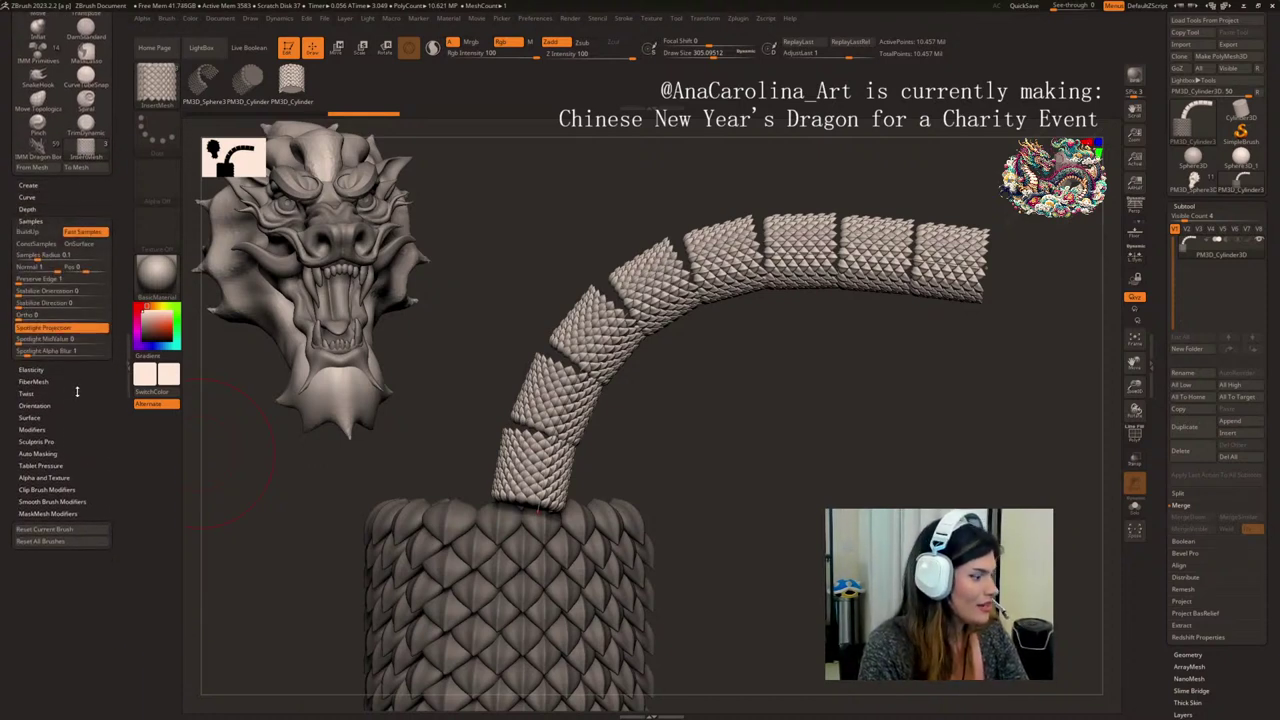
{"action": "left_click", "coordinate": [45, 429]}
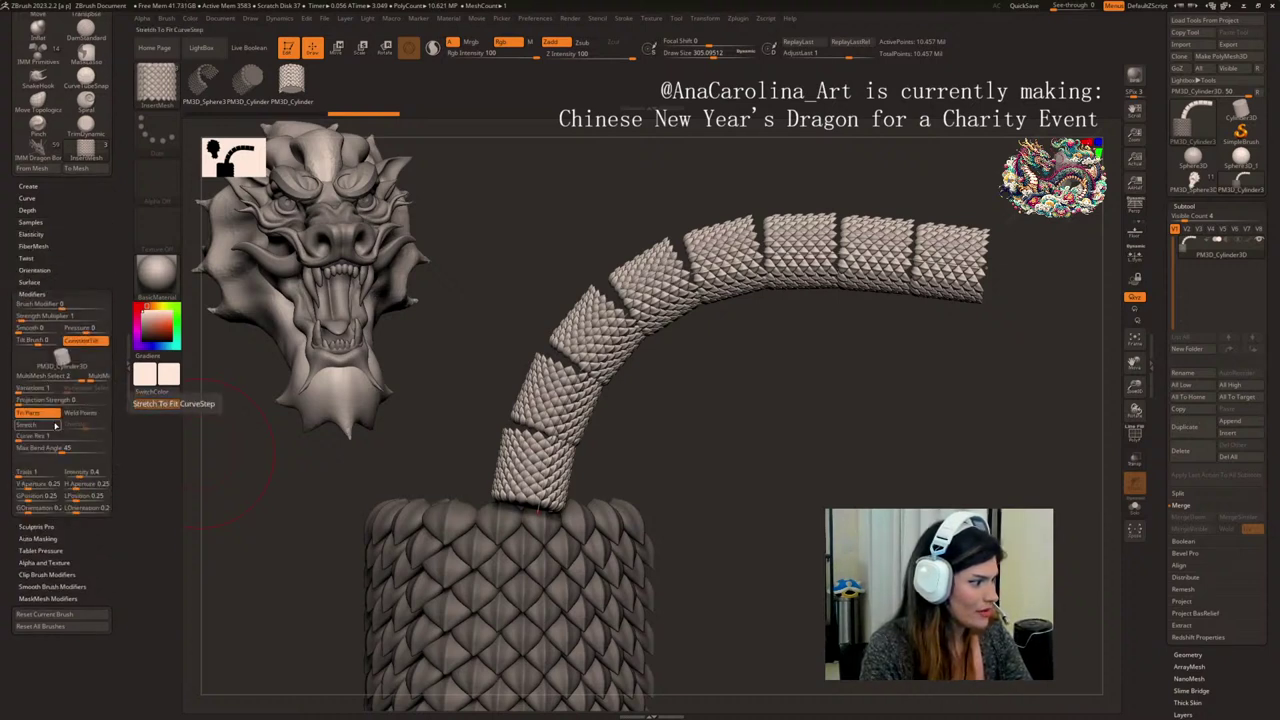
{"action": "left_click", "coordinate": [50, 426]}
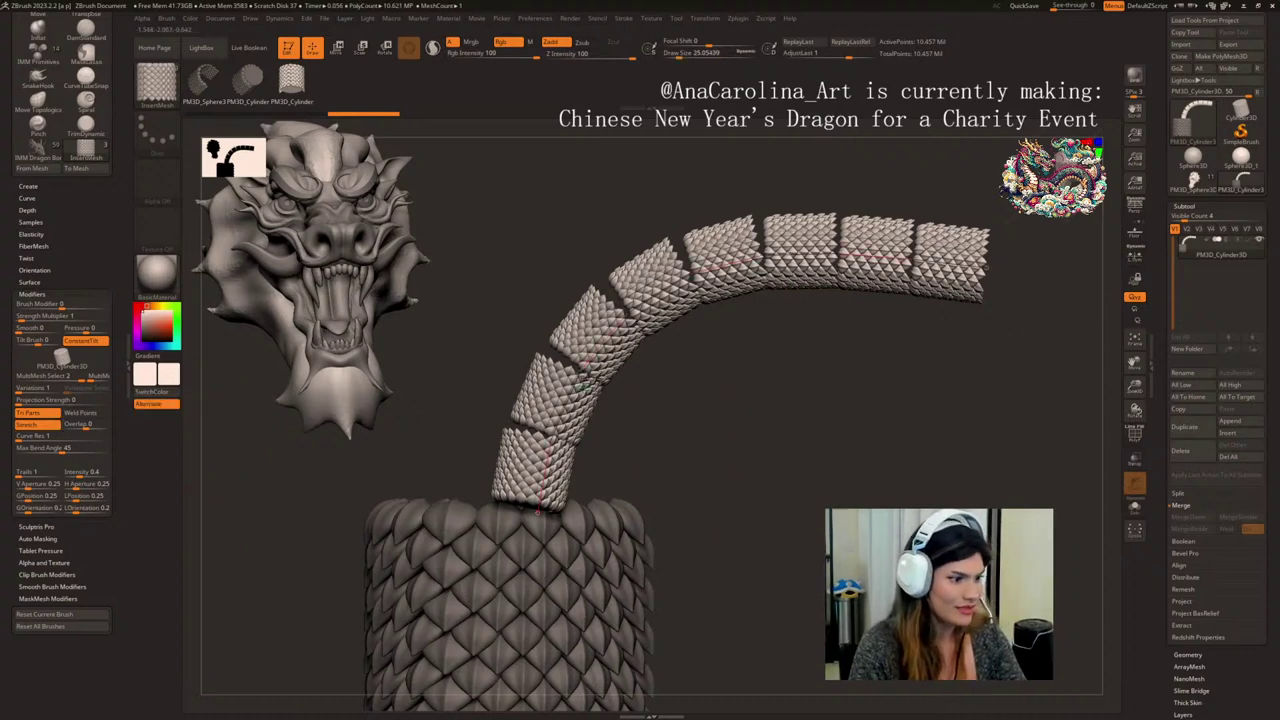
{"action": "left_click", "coordinate": [580, 371]}
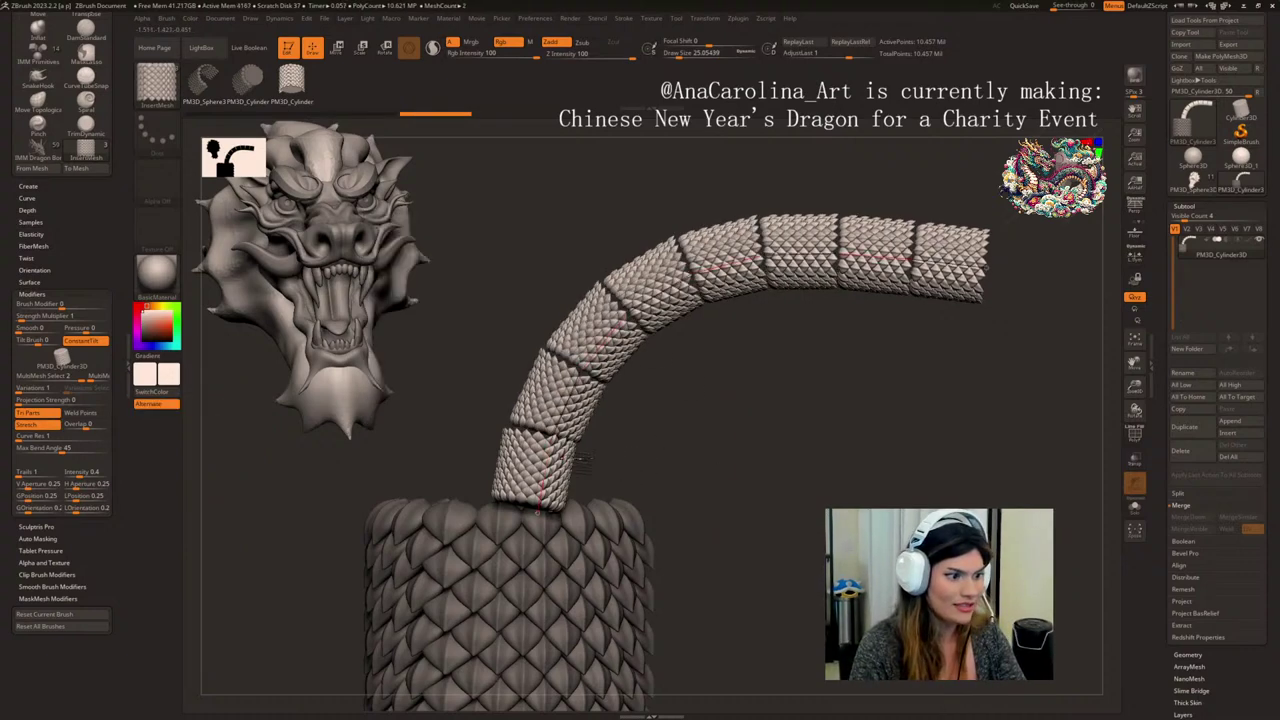
{"action": "left_click_drag", "start_coordinate": [683, 457], "coordinate": [728, 520]}
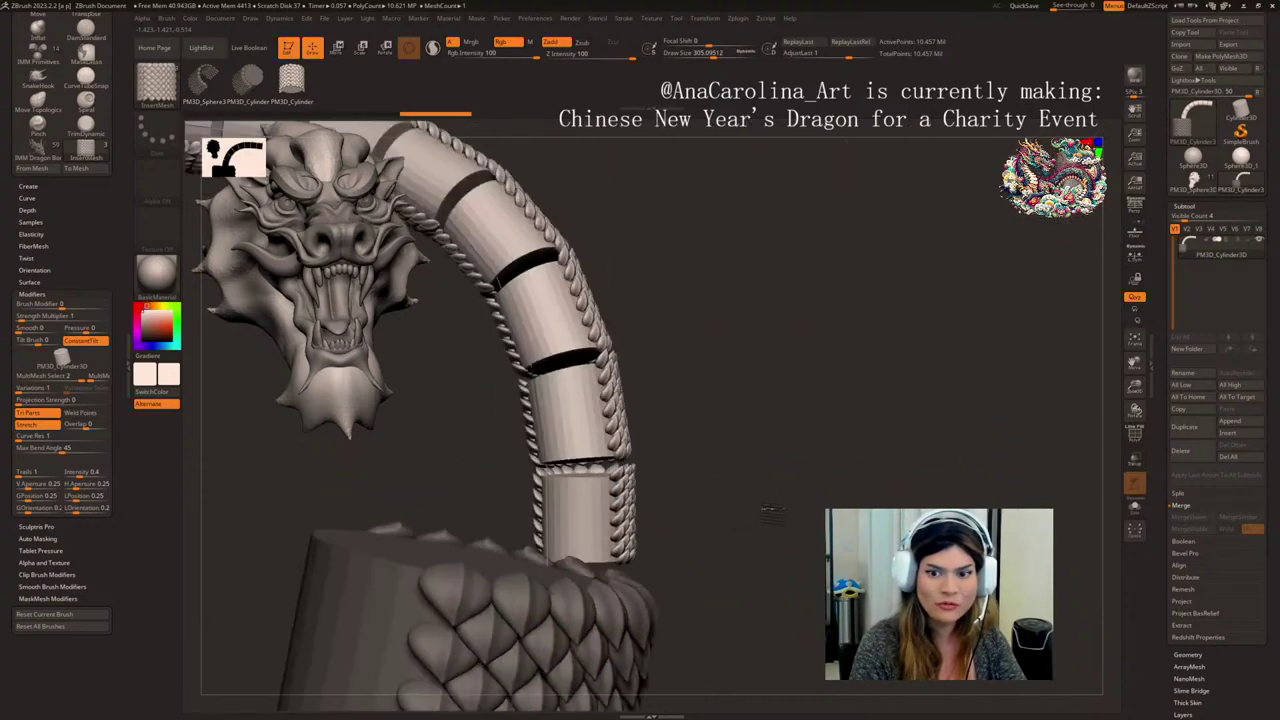
{"action": "left_click_drag", "start_coordinate": [723, 358], "coordinate": [693, 405]}
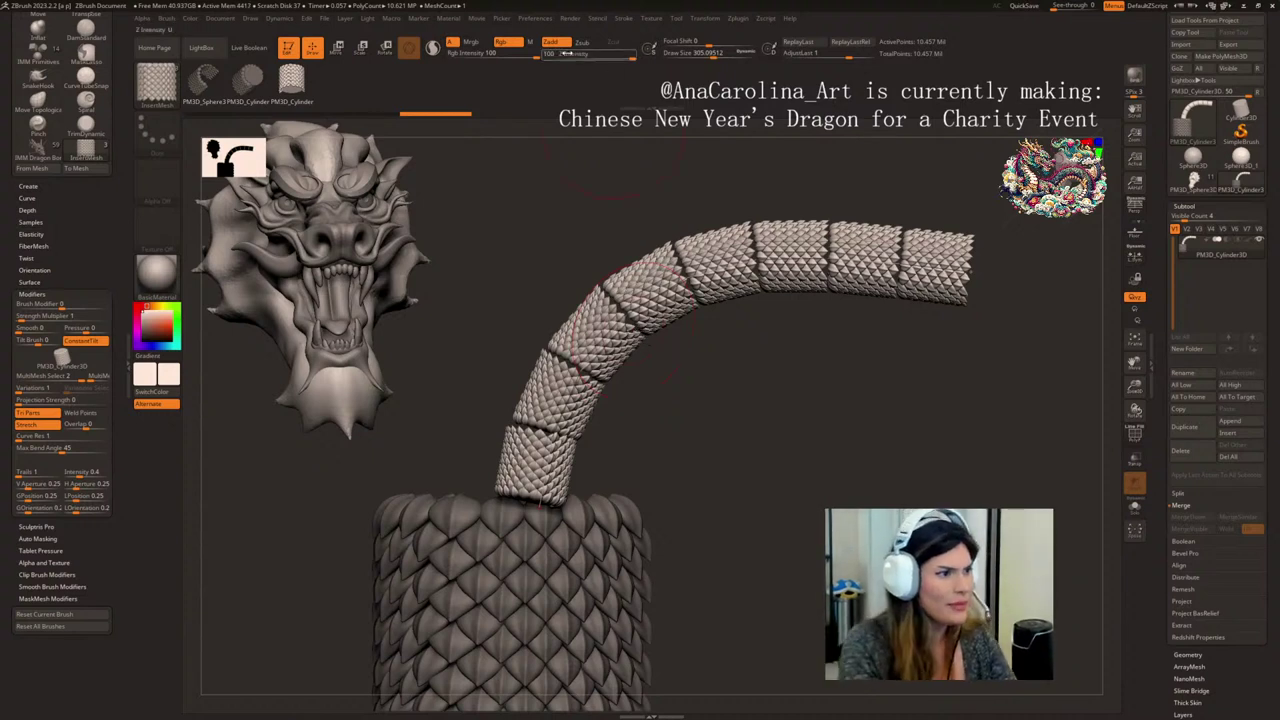
- Try a slightly different curve step on the arching scaled body, and undo the resulting curve update
{"action": "left_click", "coordinate": [623, 20]}
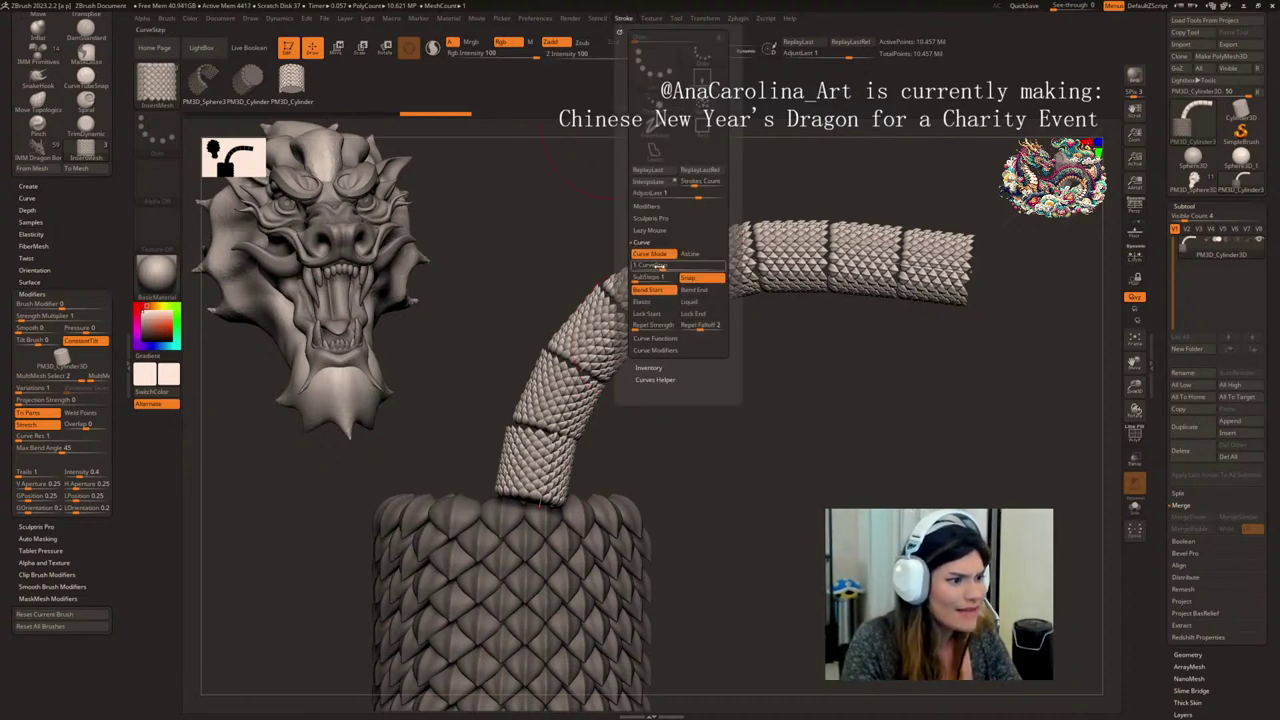
{"action": "left_click_drag", "start_coordinate": [662, 267], "coordinate": [659, 267]}
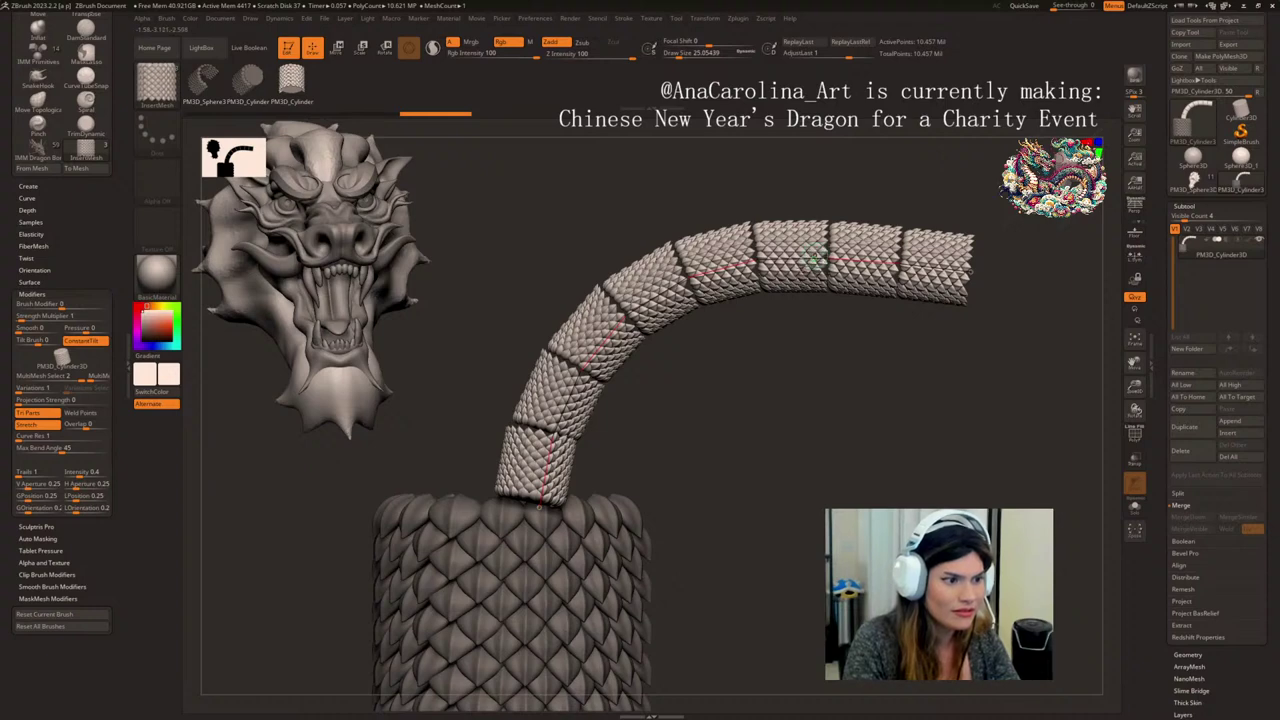
{"action": "left_click", "coordinate": [810, 272]}
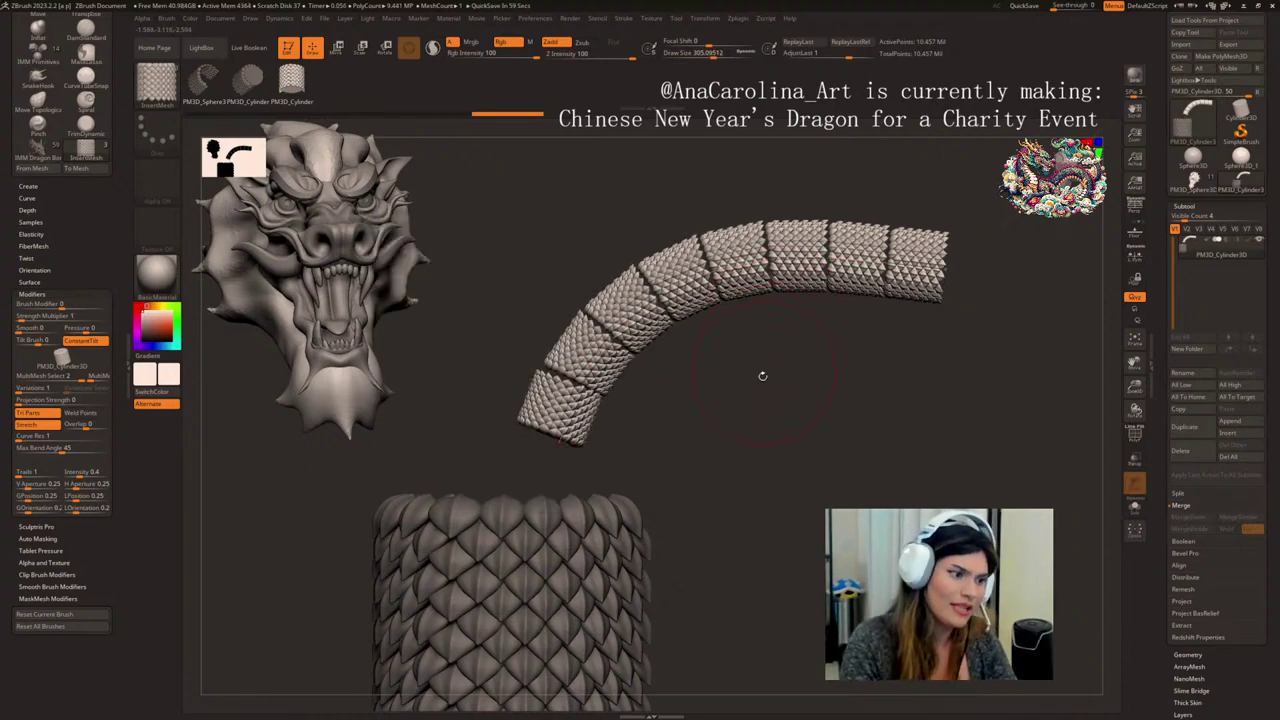
{"action": "key", "text": "ctrl+z"}
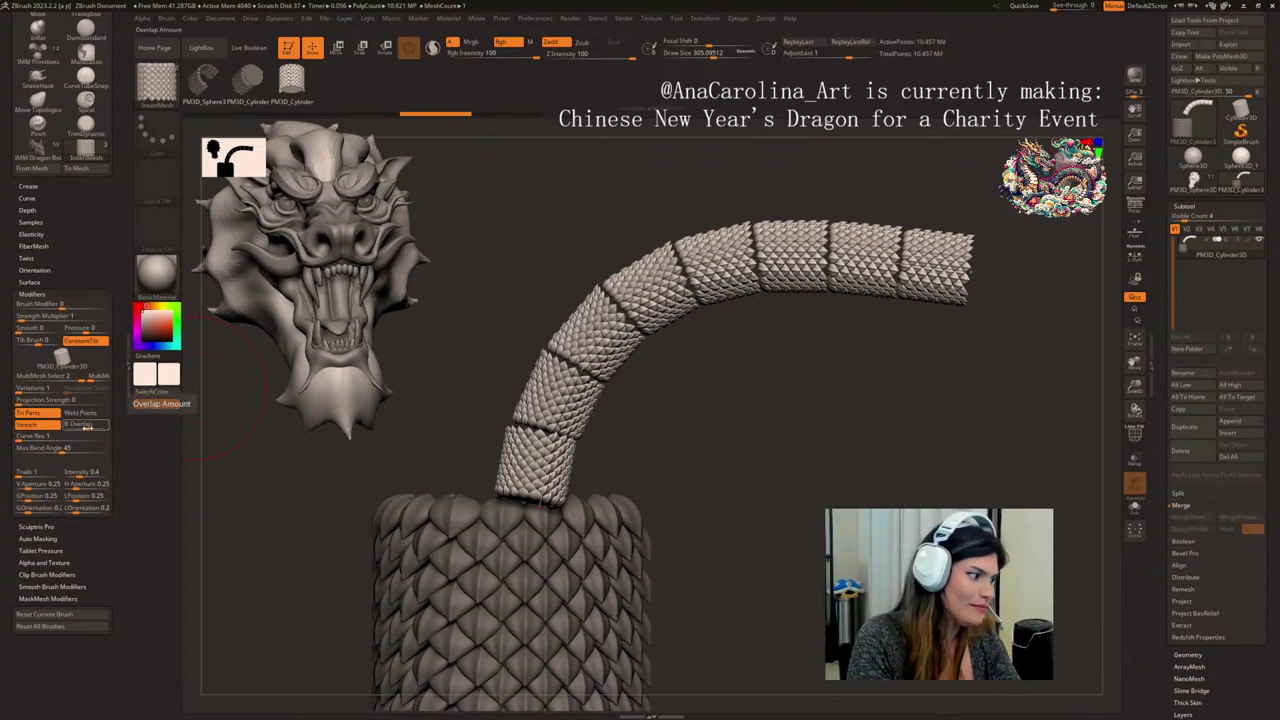
- Set the InsertMesh brush's overlap to about 0.03 and update the curve with it
{"action": "left_click", "coordinate": [88, 429]}
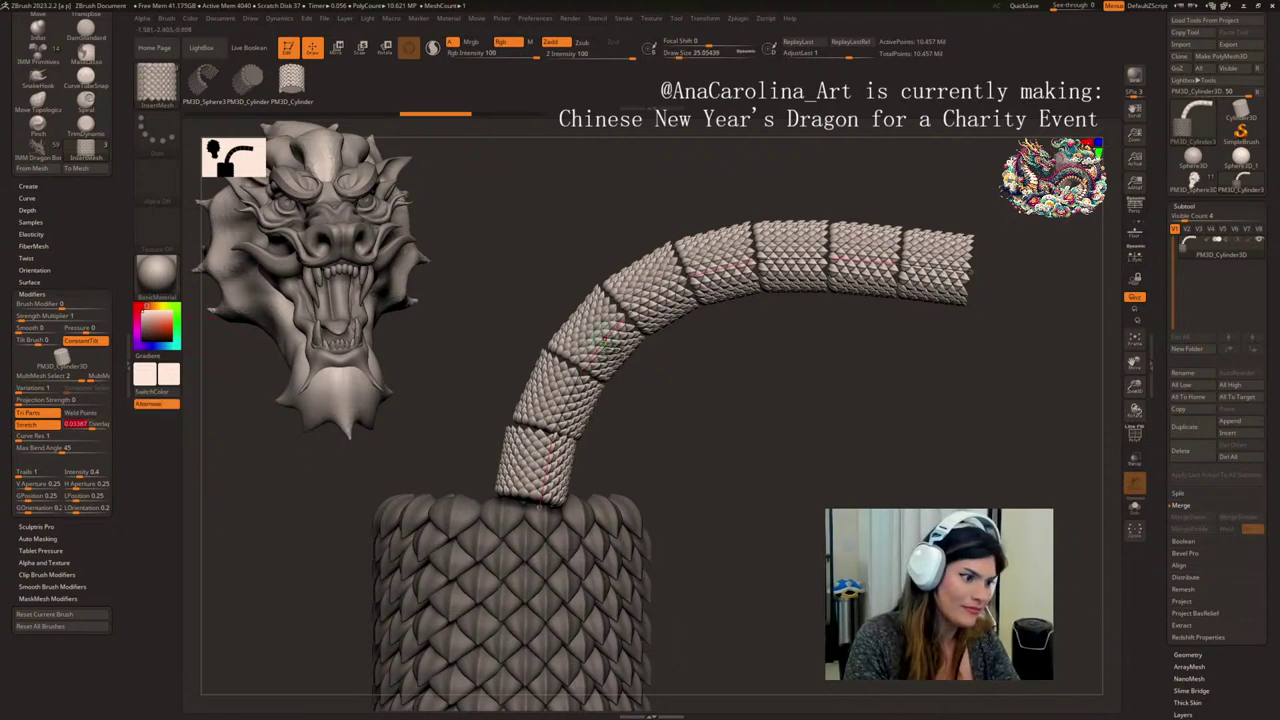
{"action": "left_click", "coordinate": [606, 339]}
{"action": "left_click_drag", "start_coordinate": [671, 391], "coordinate": [687, 414]}
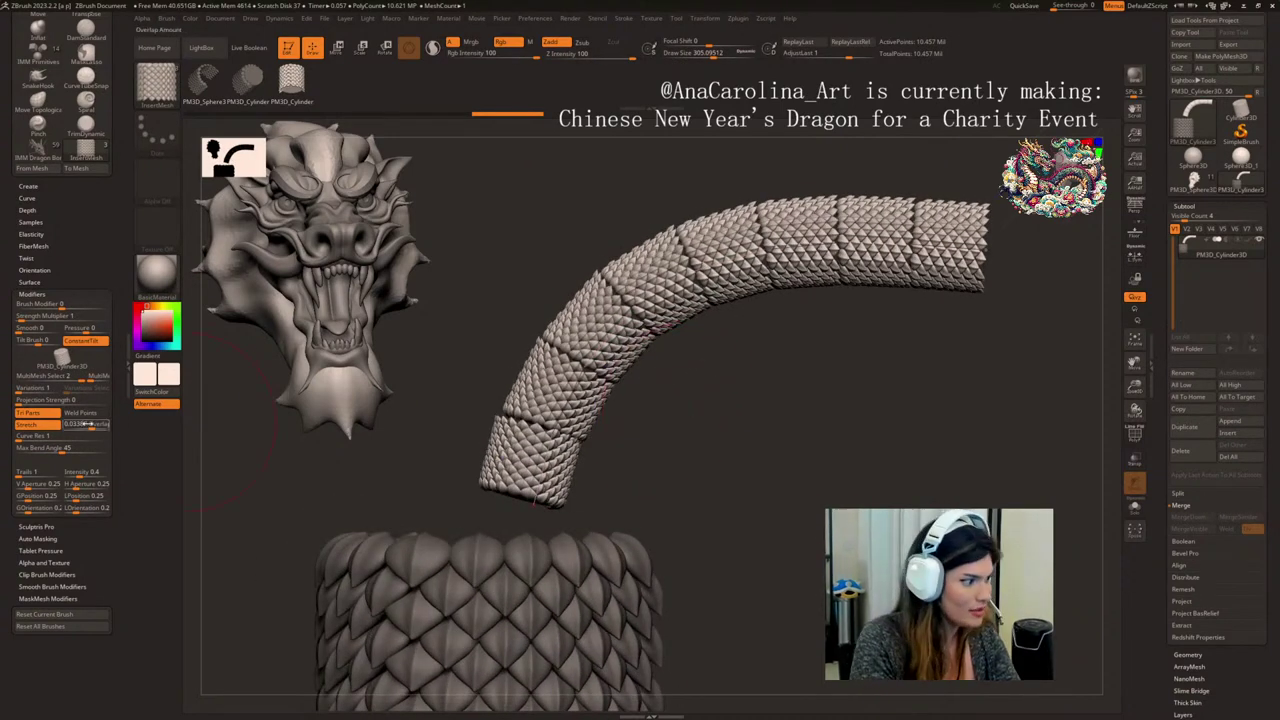
- Set the InsertMesh brush's overlap to 0.15772, update the curve, and inspect the scale joins up close
{"action": "left_click_drag", "start_coordinate": [91, 425], "coordinate": [98, 425]}
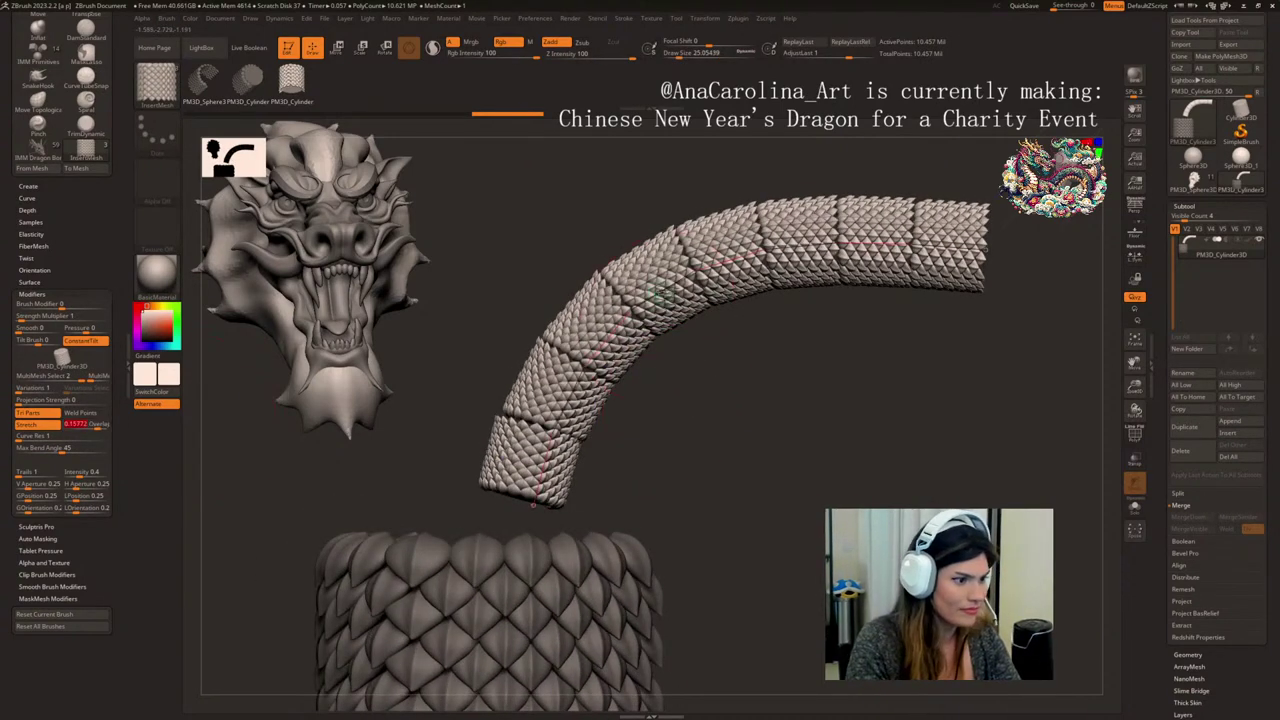
{"action": "left_click", "coordinate": [749, 400], "text": "ctrl"}
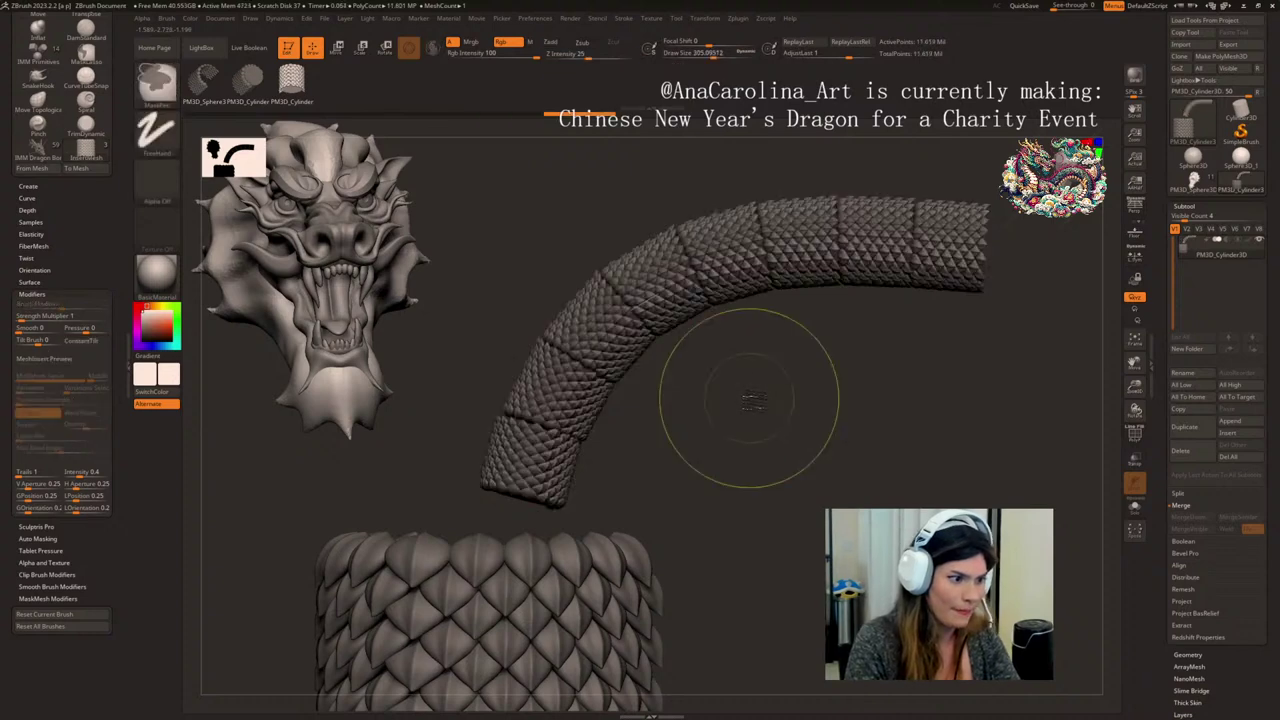
{"action": "key", "text": "ctrl+z"}
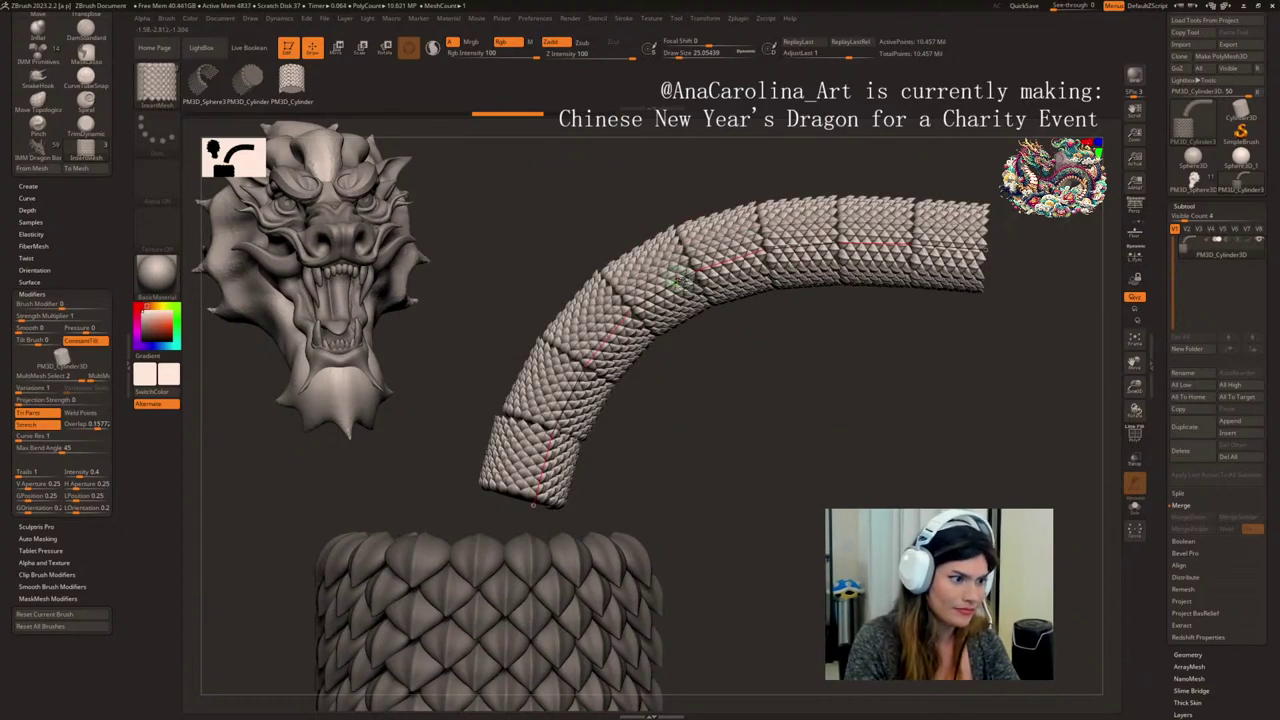
{"action": "left_click", "coordinate": [676, 278]}
{"action": "left_click_drag", "start_coordinate": [757, 431], "coordinate": [711, 534], "text": "alt"}
{"action": "left_click_drag", "start_coordinate": [738, 484], "coordinate": [762, 580], "text": "alt"}
{"action": "key", "text": "space"}
{"action": "left_click", "coordinate": [748, 300]}
{"action": "mouse_move", "coordinate": [778, 450]}
{"action": "left_mouse_down", "text": "alt"}
{"action": "mouse_move", "coordinate": [800, 535]}
{"action": "mouse_move", "coordinate": [808, 461]}
{"action": "left_mouse_up", "text": "alt"}
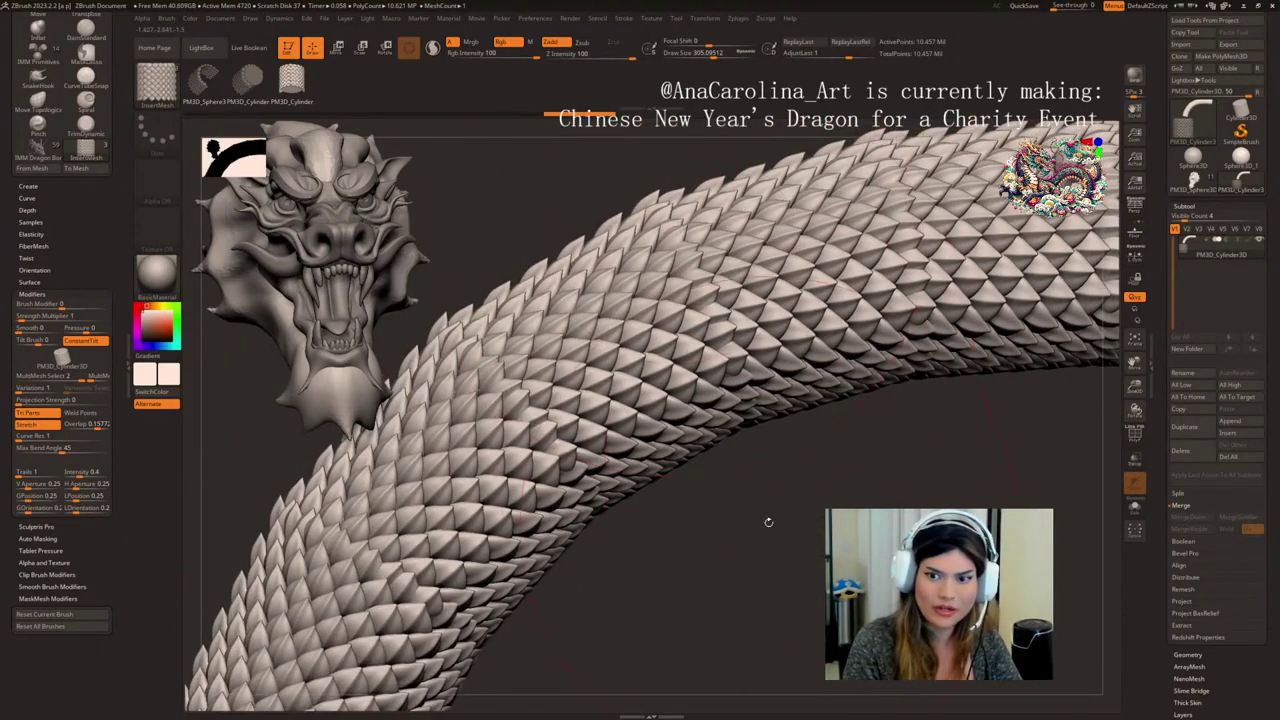
{"action": "left_click_drag", "start_coordinate": [767, 523], "coordinate": [829, 493], "text": "alt"}
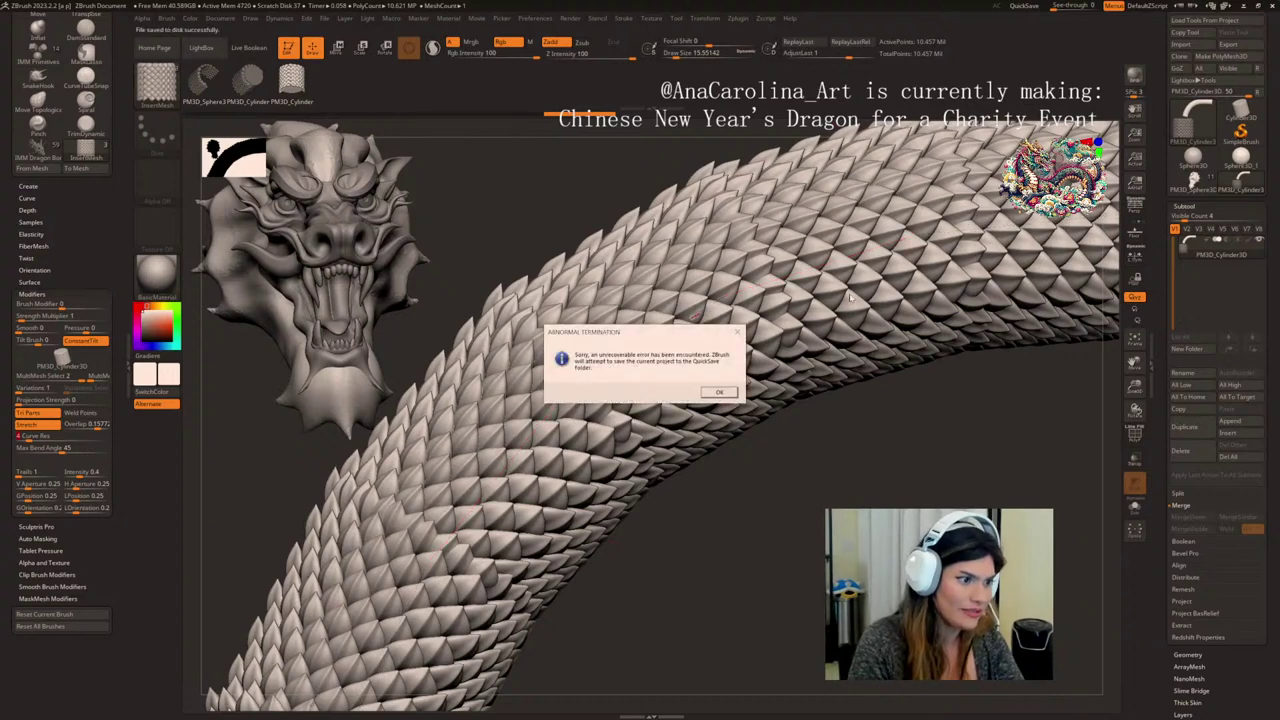
- Accept the emergency project save in the error dialog and dismiss the Unreal Engine read-only file message
{"action": "left_click", "coordinate": [719, 392]}
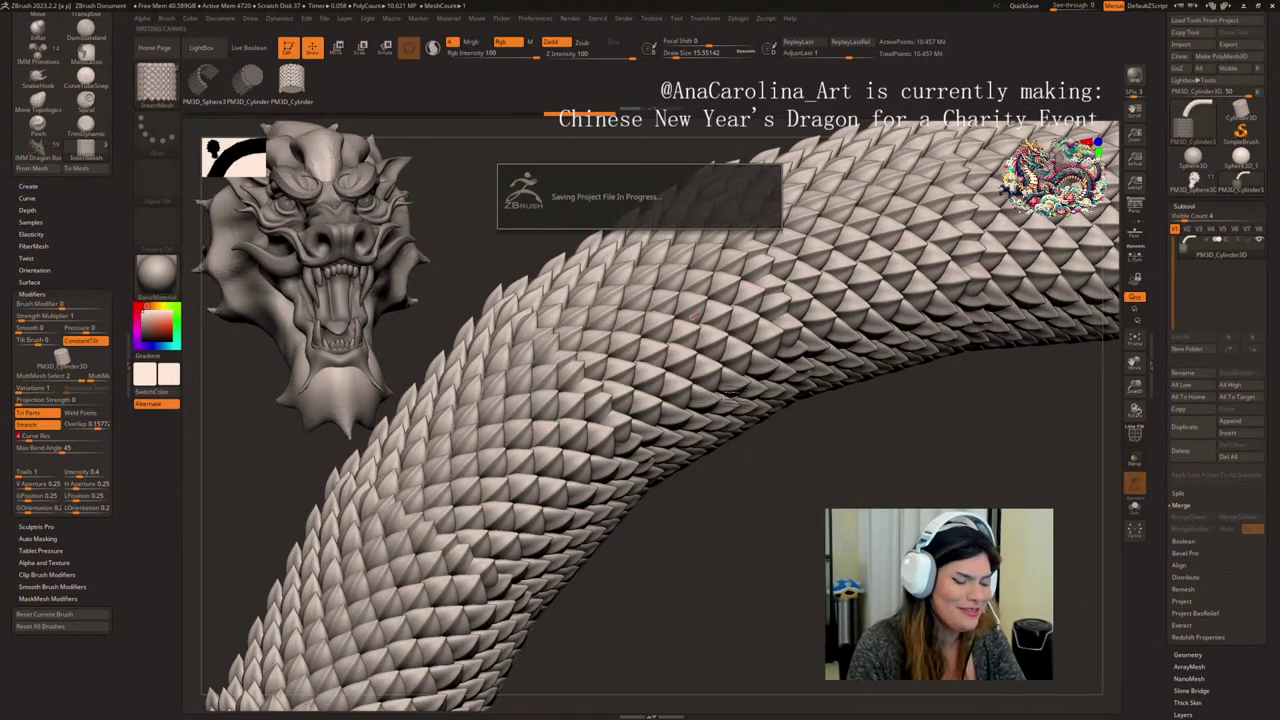
{"action": "left_click", "coordinate": [717, 392]}
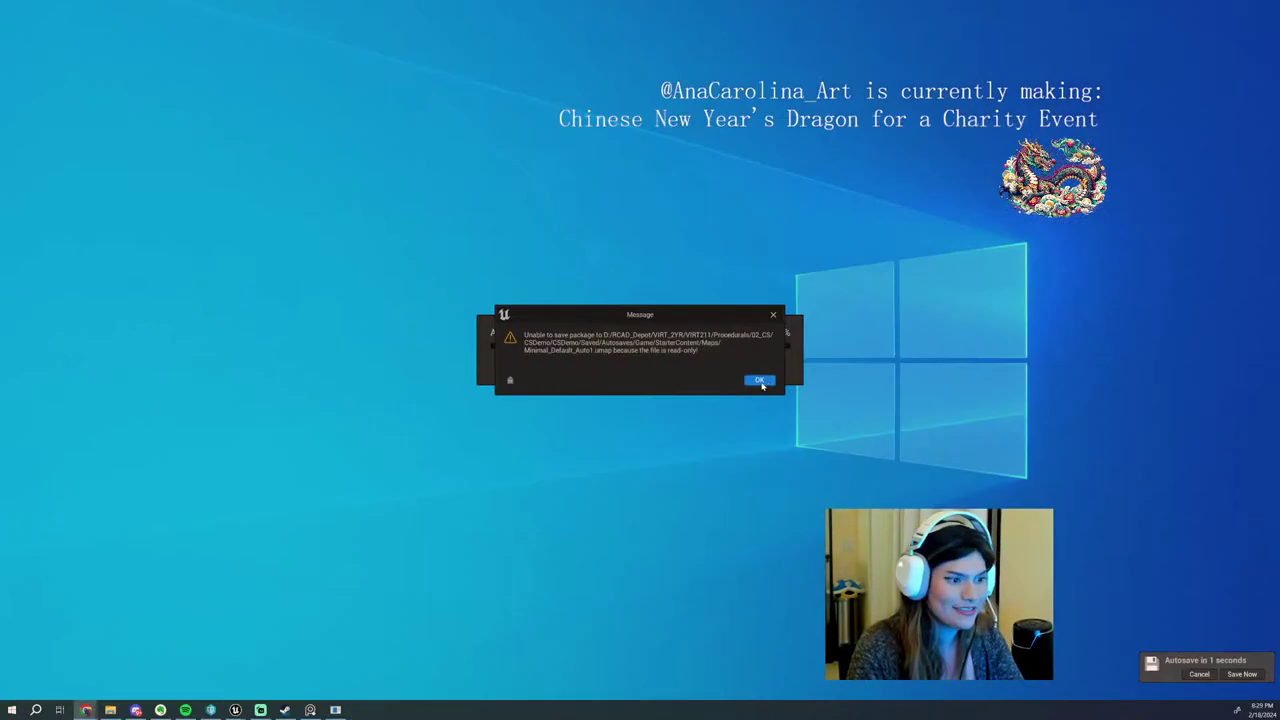
{"action": "left_click", "coordinate": [760, 382]}
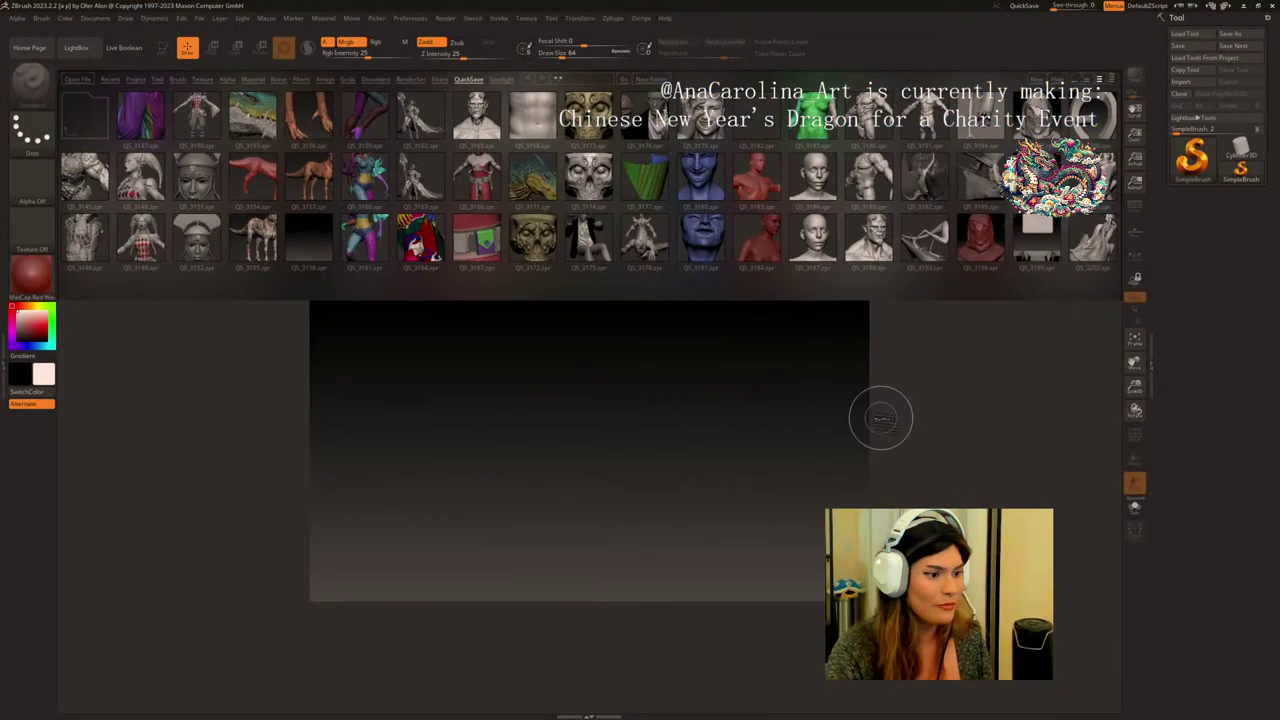
- Create a new document fitted to the window and open the recovered document with the scaled body curve from the QuickSave files
{"action": "left_click", "coordinate": [95, 18]}
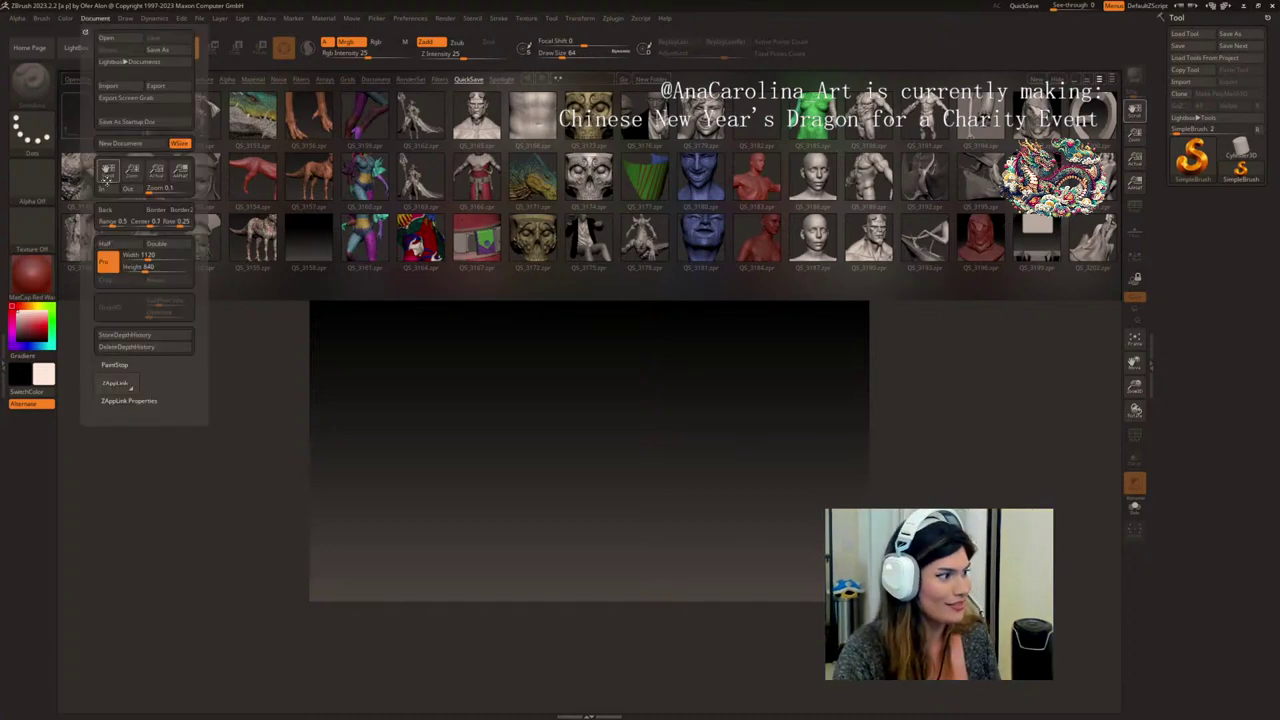
{"action": "left_click", "coordinate": [128, 144]}
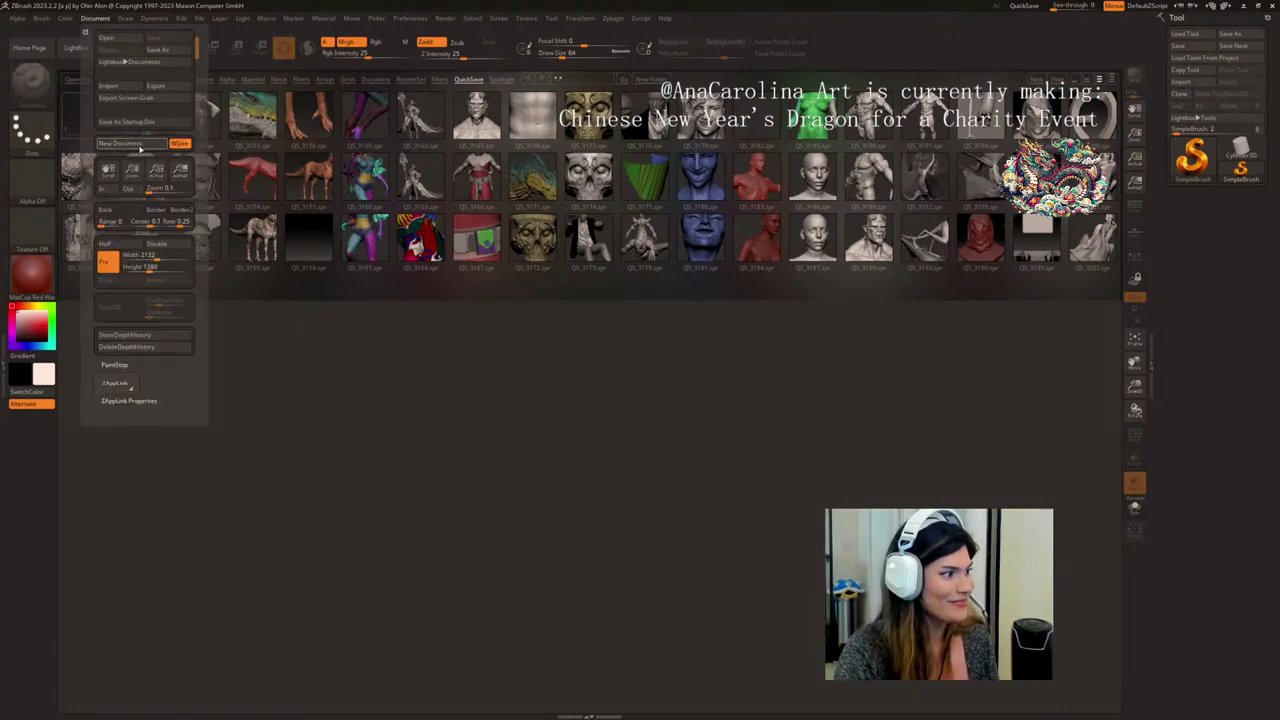
{"action": "left_click_drag", "start_coordinate": [920, 262], "coordinate": [620, 235]}
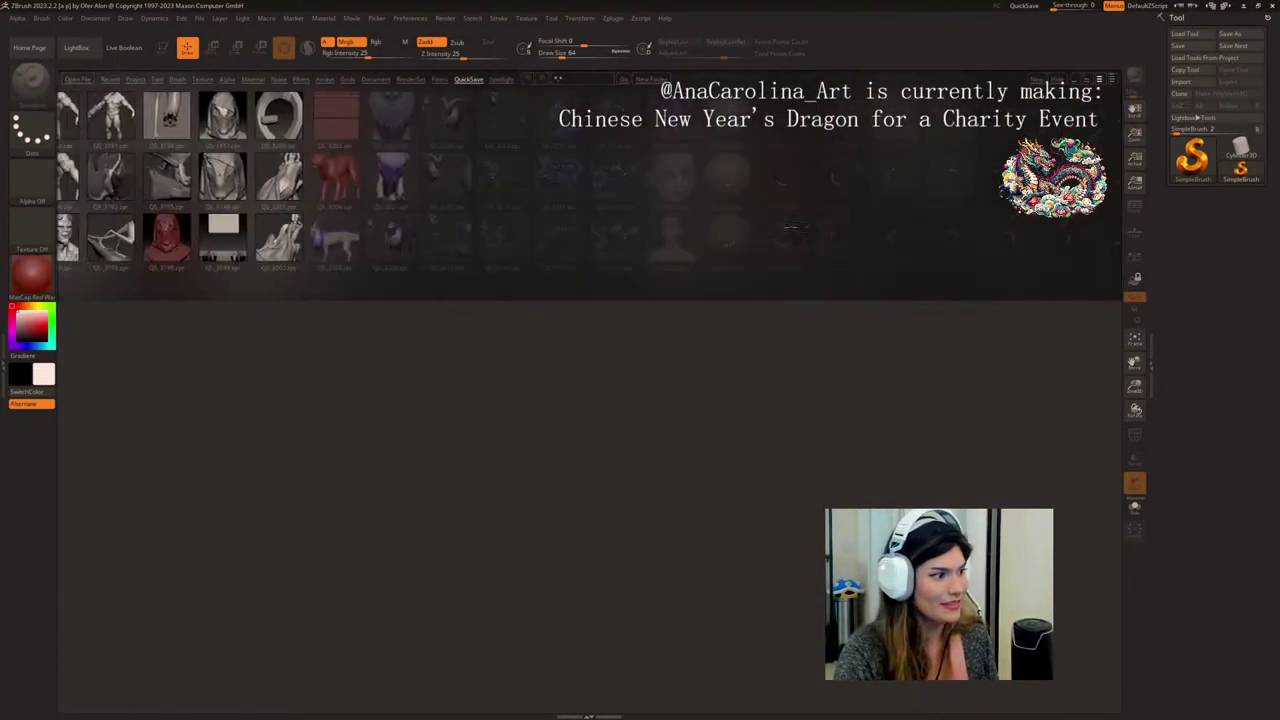
{"action": "left_click_drag", "start_coordinate": [784, 234], "coordinate": [607, 231]}
{"action": "left_click_drag", "start_coordinate": [828, 242], "coordinate": [494, 246]}
{"action": "scroll", "coordinate": [494, 246], "scroll_direction": "down", "scroll_amount": 8}
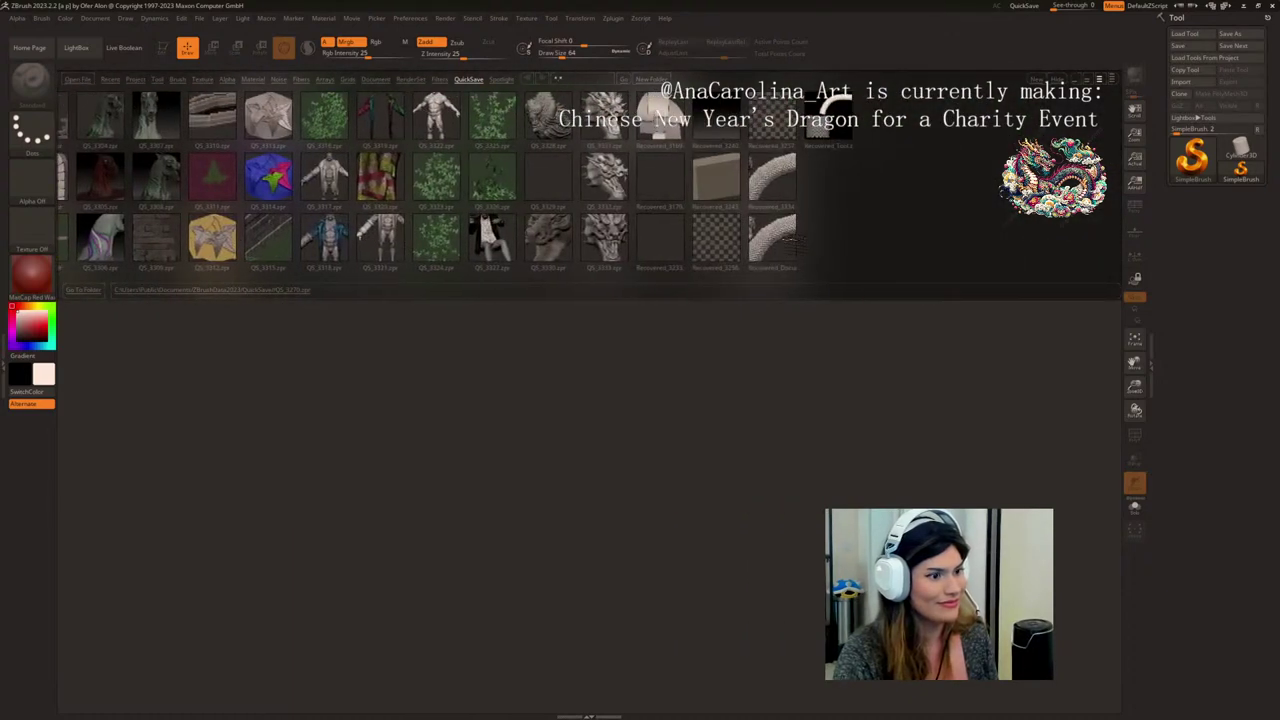
{"action": "double_click", "coordinate": [787, 240]}
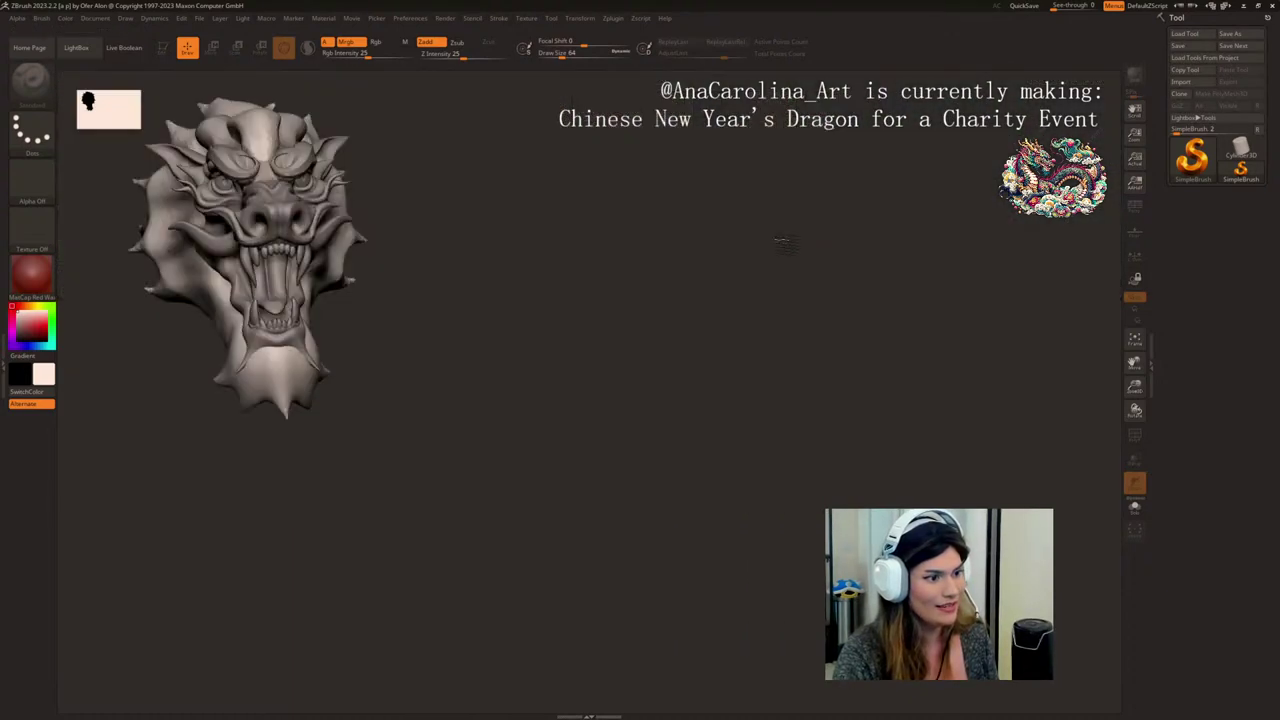
- Clear a test stroke from the canvas and load the recovered tool file from the end of the QuickSave files
{"action": "left_click_drag", "start_coordinate": [620, 297], "coordinate": [700, 455]}
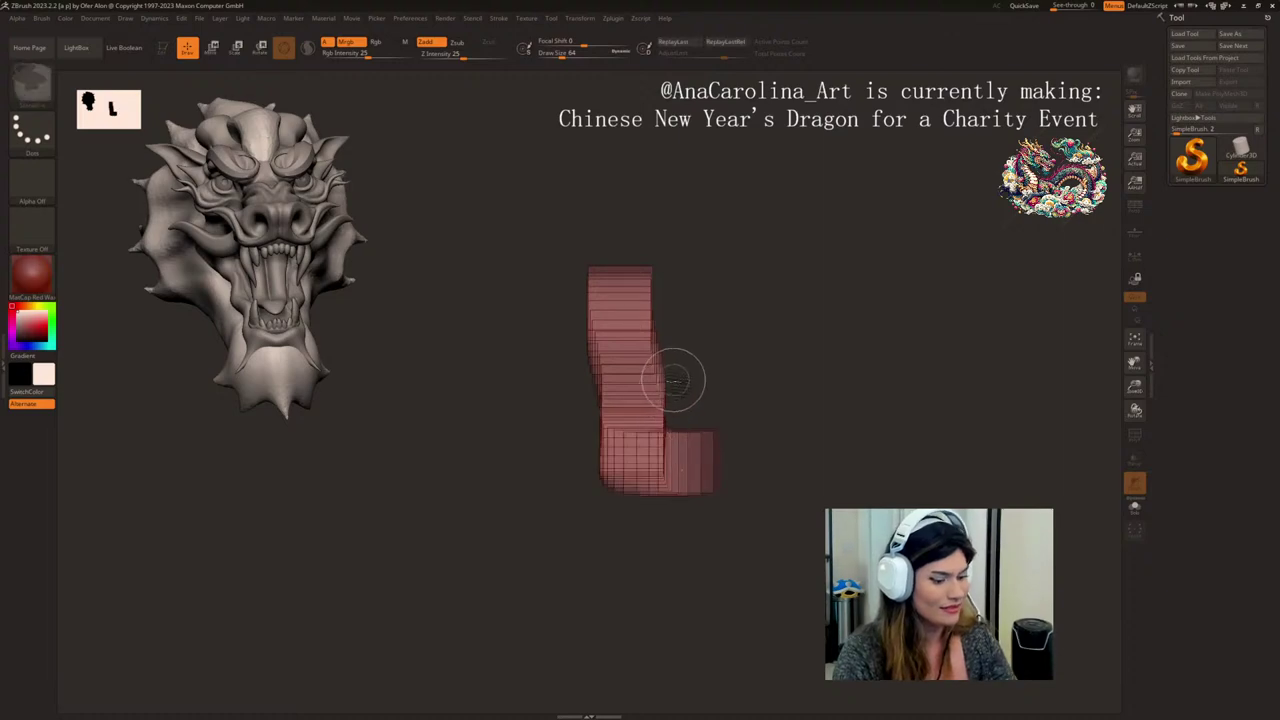
{"action": "key", "text": "ctrl+n"}
{"action": "key", "text": "comma"}
{"action": "left_click_drag", "start_coordinate": [936, 268], "coordinate": [666, 214]}
{"action": "left_click_drag", "start_coordinate": [860, 231], "coordinate": [629, 231]}
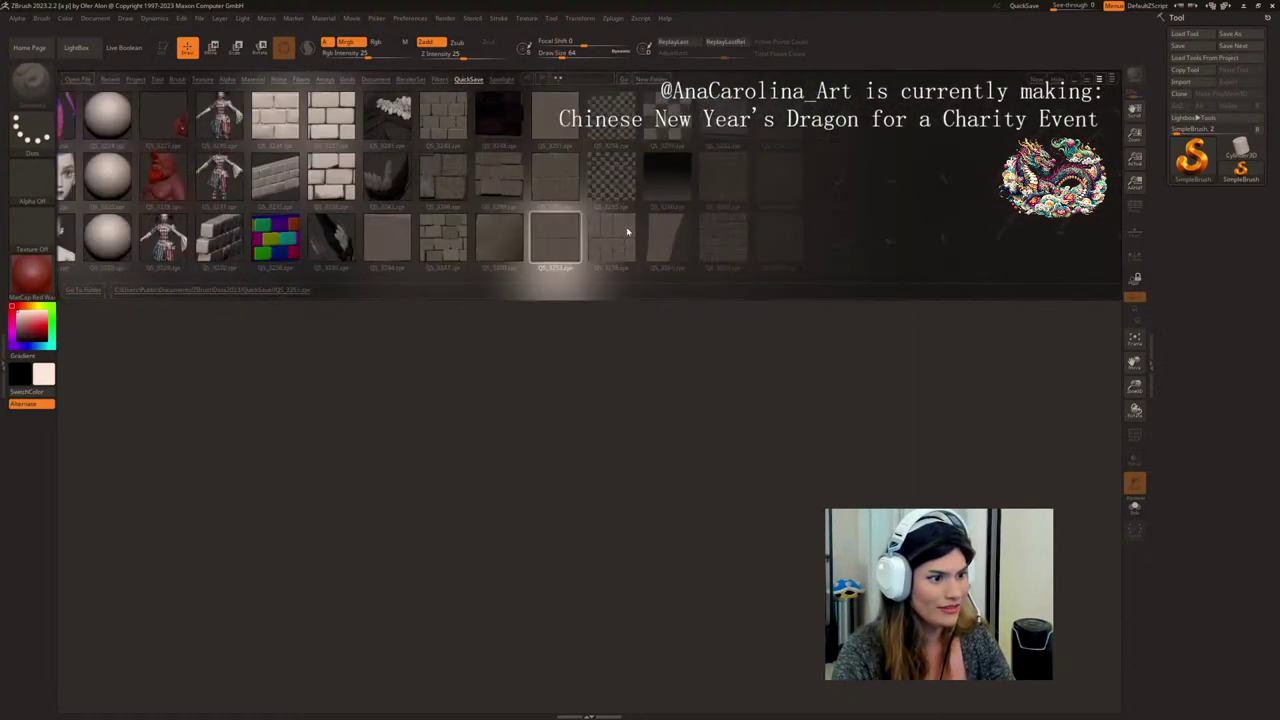
{"action": "left_click_drag", "start_coordinate": [860, 237], "coordinate": [665, 237]}
{"action": "left_click_drag", "start_coordinate": [762, 238], "coordinate": [563, 246]}
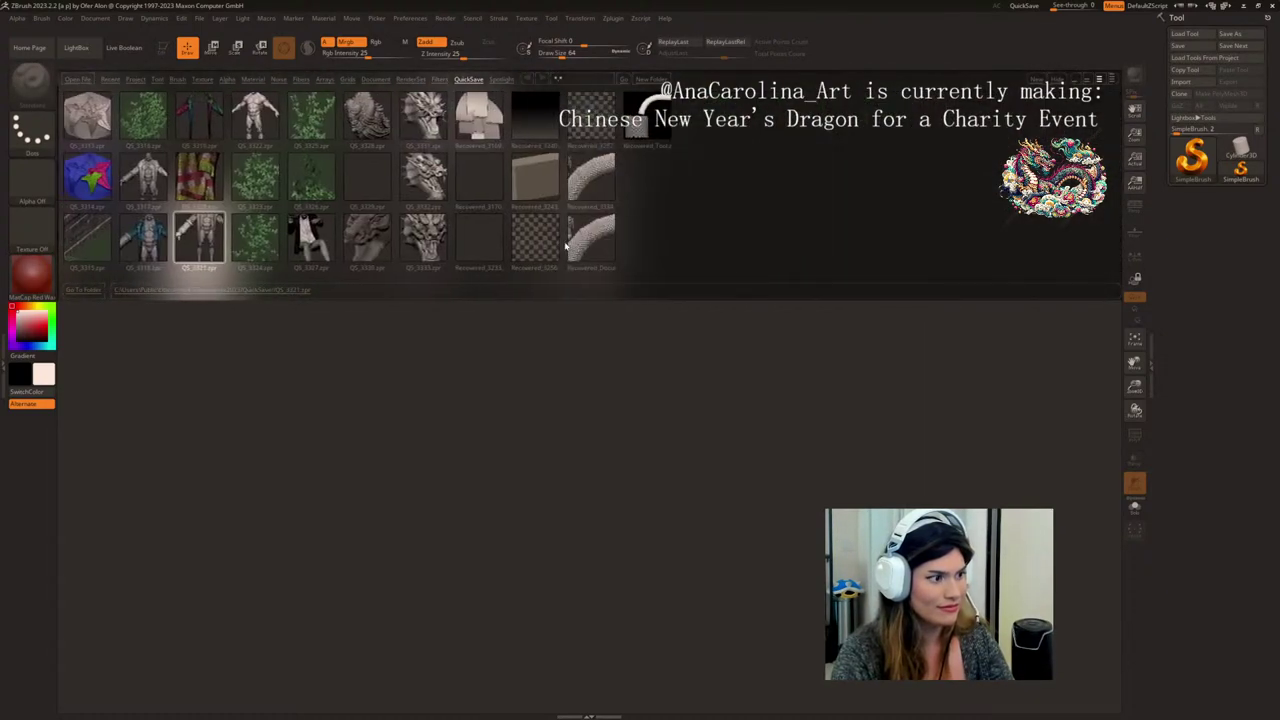
{"action": "double_click", "coordinate": [648, 118]}
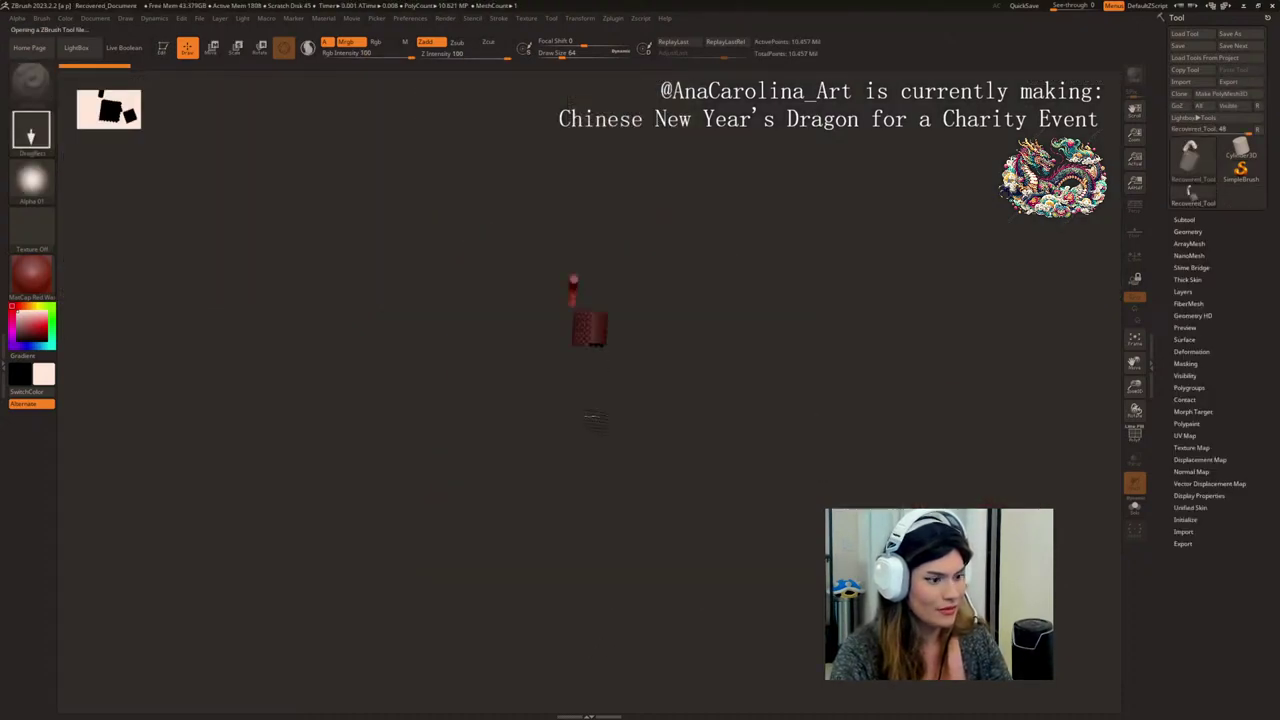
- Reveal the brush palette, clear the canvas, and draw the recovered scaled body on it at a larger size
{"action": "left_click", "coordinate": [2, 251]}
{"action": "left_click_drag", "start_coordinate": [378, 233], "coordinate": [462, 309]}
{"action": "key", "text": "ctrl+n"}
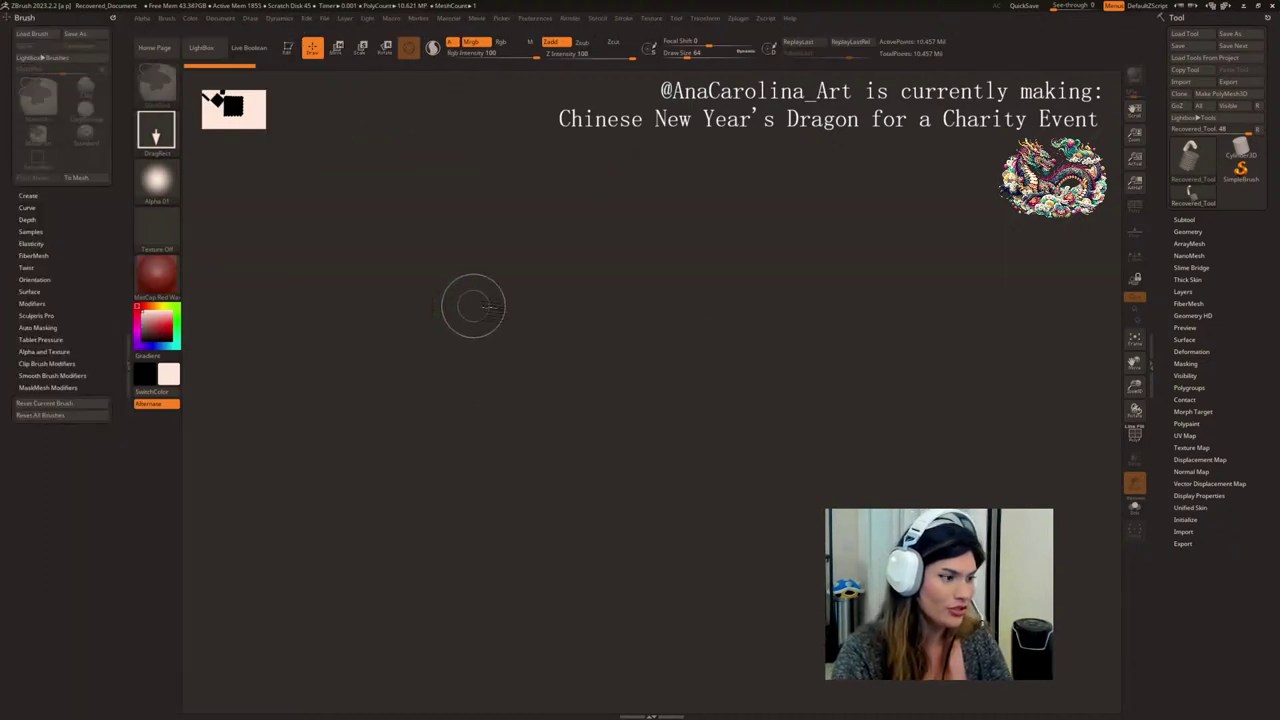
{"action": "left_click_drag", "start_coordinate": [828, 372], "coordinate": [856, 522]}
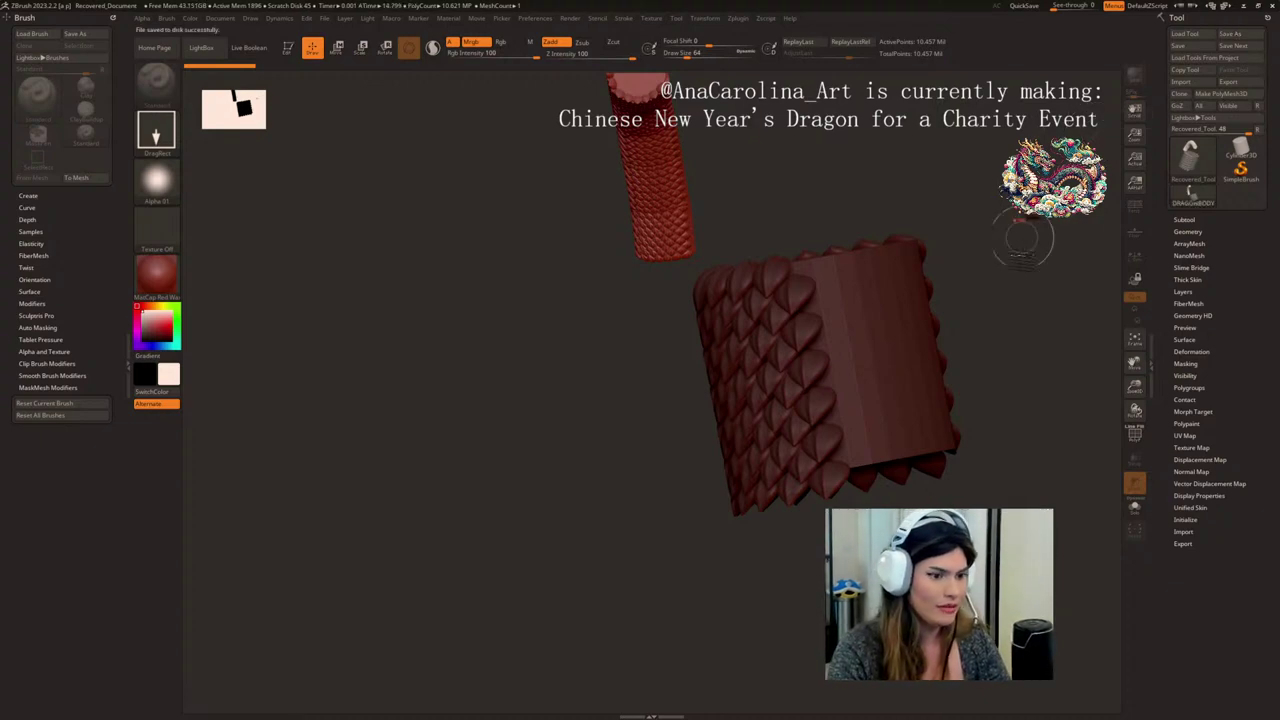
{"action": "left_click_drag", "start_coordinate": [1010, 284], "coordinate": [1015, 374]}
- Try to open a recovered project from the QuickSave files without saving the current changes
{"action": "key", "text": "comma"}
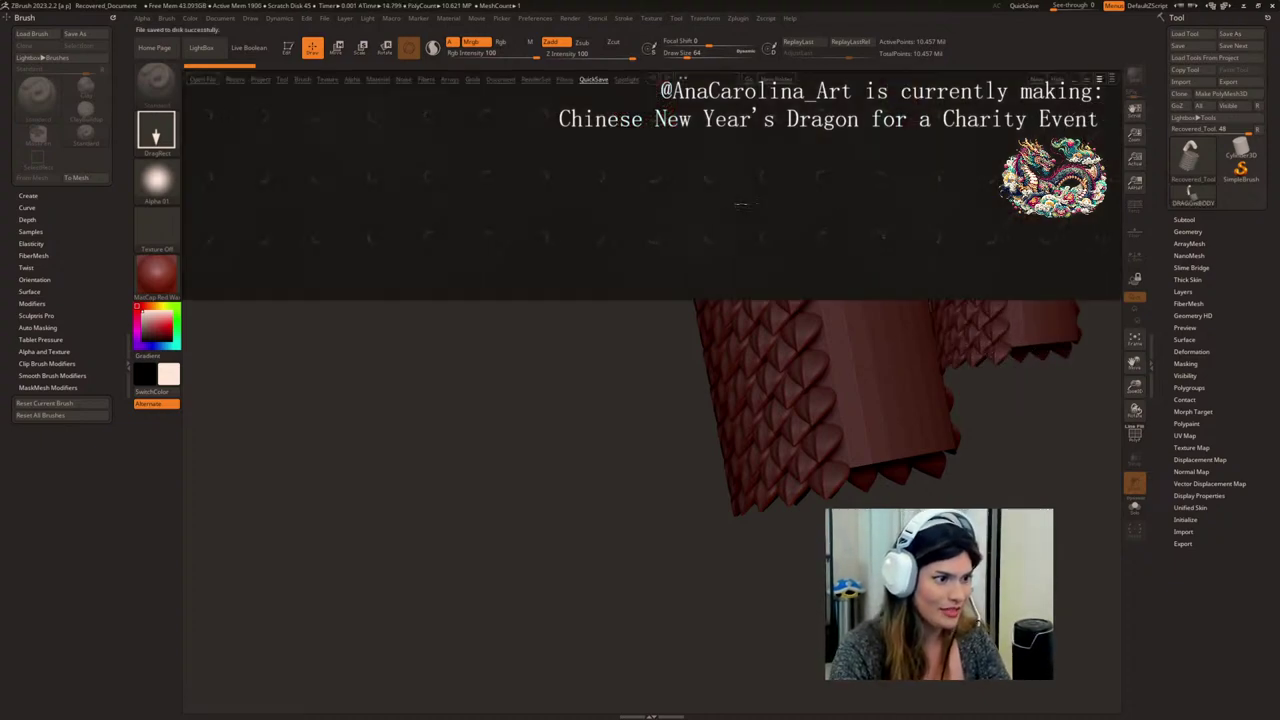
{"action": "left_click_drag", "start_coordinate": [740, 204], "coordinate": [608, 231]}
{"action": "left_click_drag", "start_coordinate": [822, 240], "coordinate": [451, 251]}
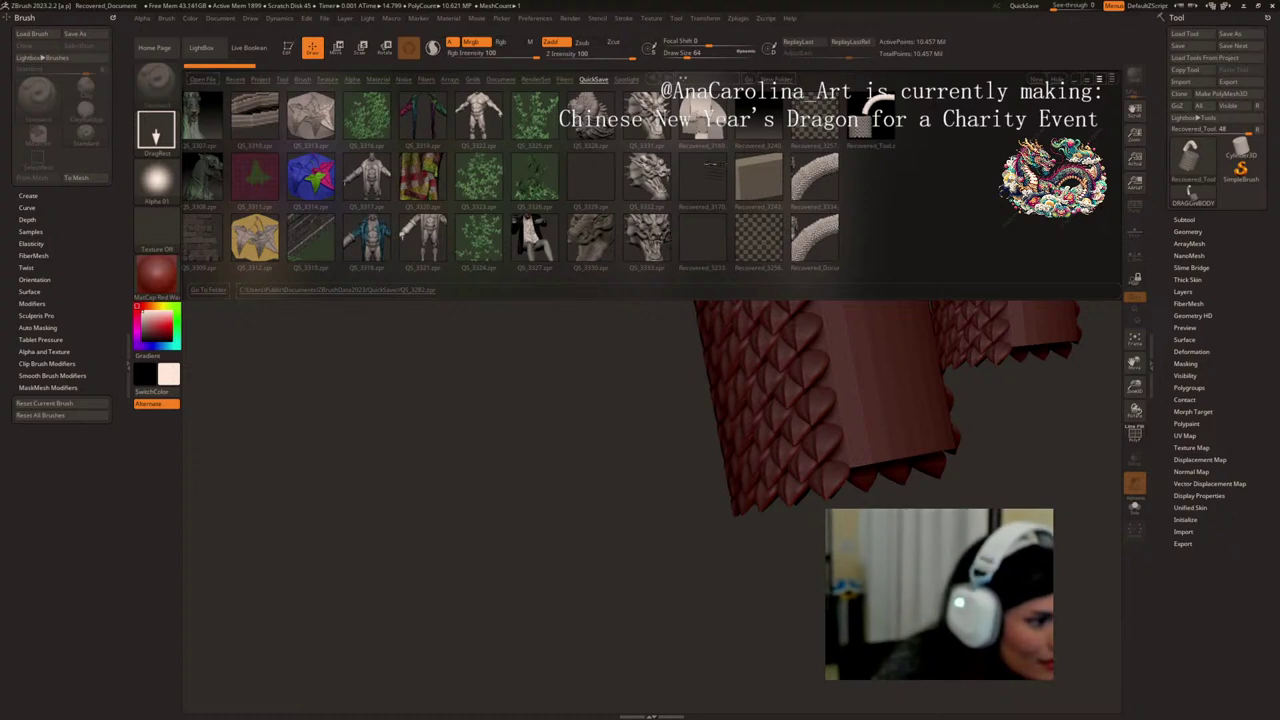
{"action": "double_click", "coordinate": [713, 241]}
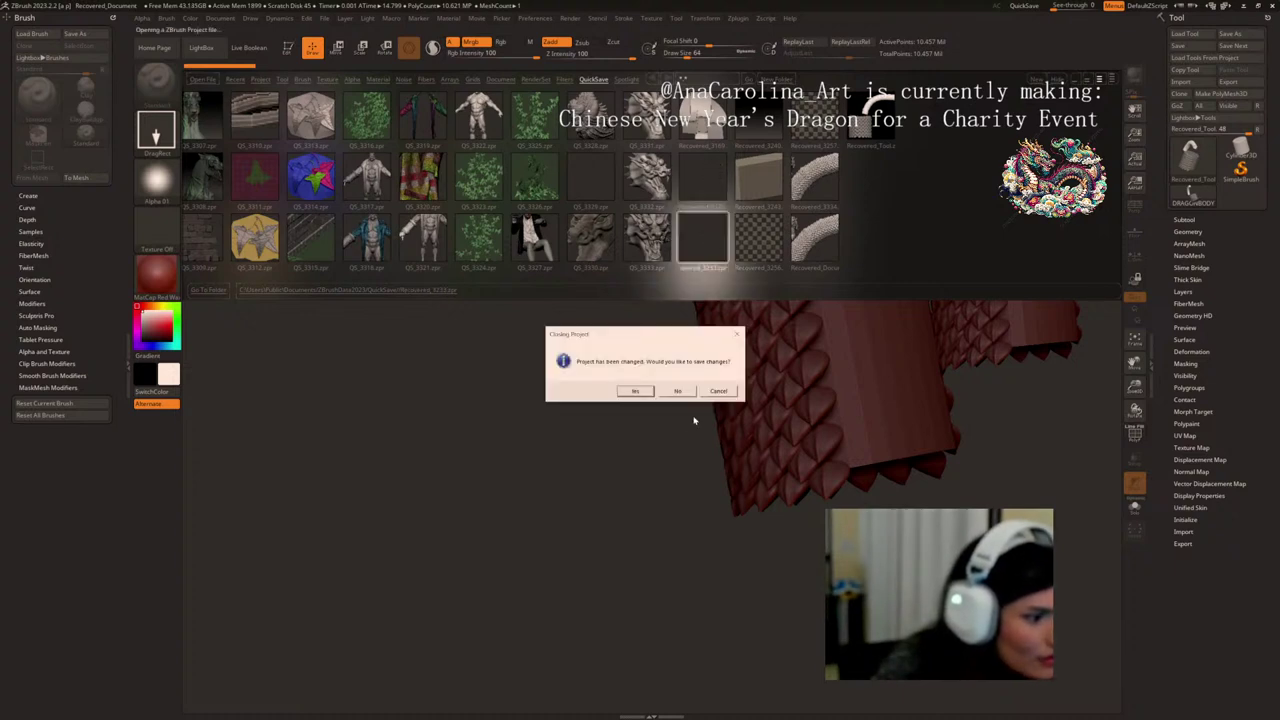
{"action": "left_click", "coordinate": [677, 389]}
{"action": "key", "text": "comma"}
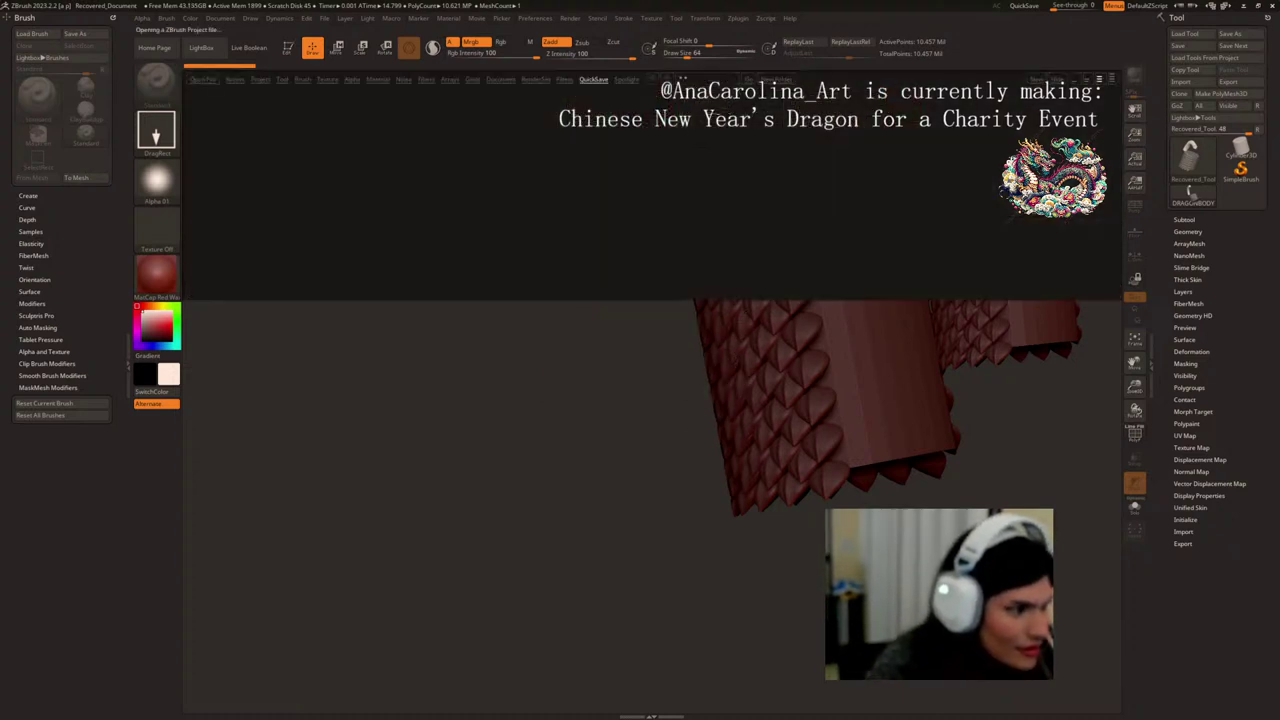
- Open the QS_3333 project from the QuickSave files and leave a front-view snapshot of the dragon head on the canvas
{"action": "left_click_drag", "start_coordinate": [797, 243], "coordinate": [525, 235]}
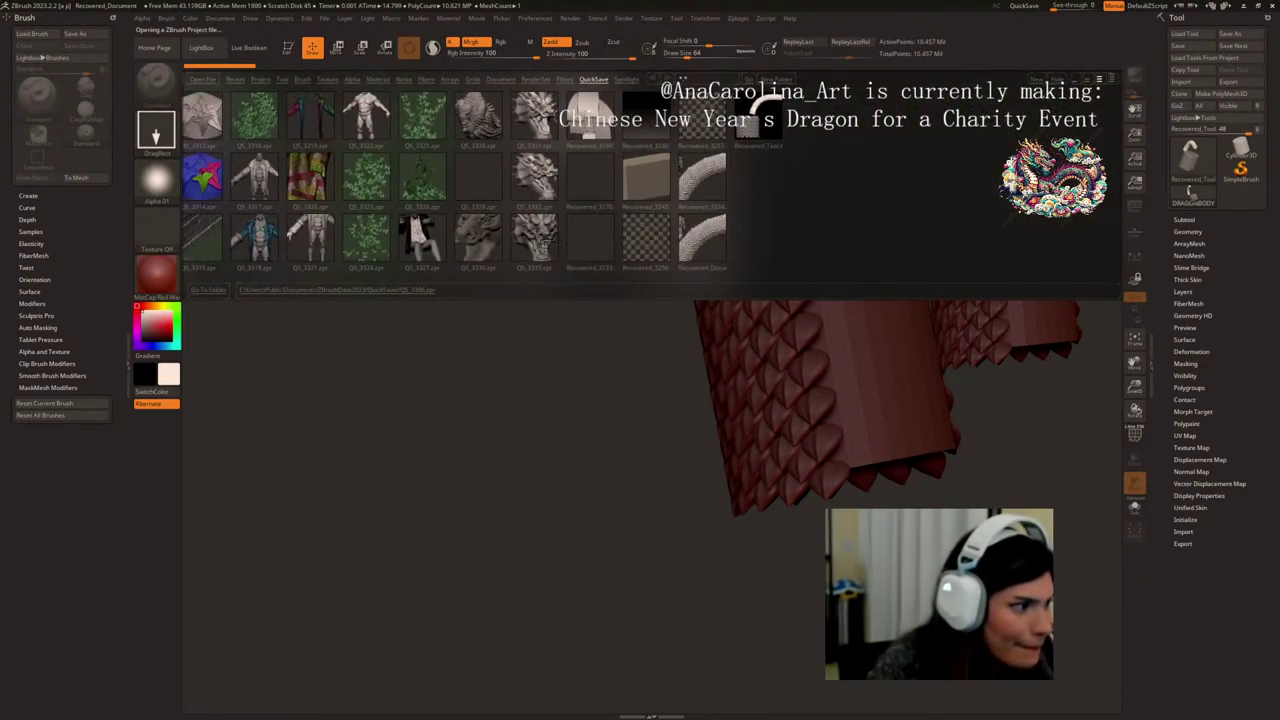
{"action": "double_click", "coordinate": [553, 240]}
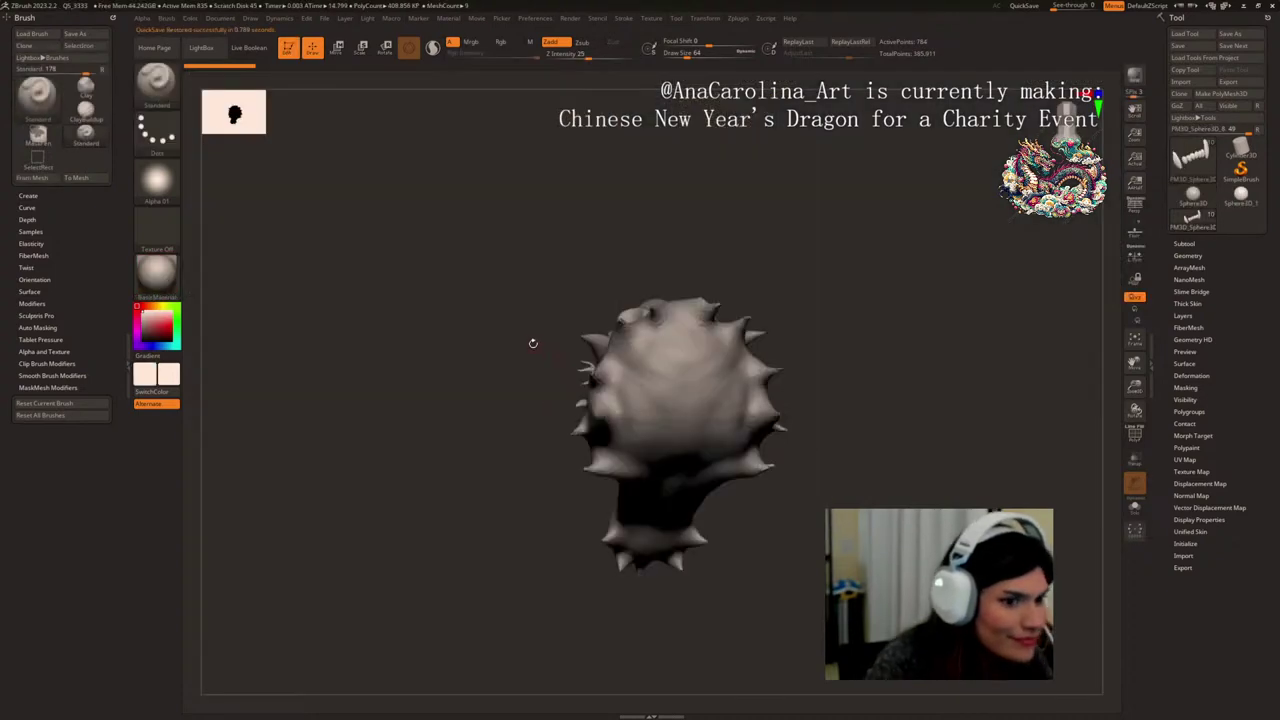
{"action": "left_click_drag", "start_coordinate": [463, 315], "coordinate": [943, 389]}
{"action": "key", "text": "shift+s"}
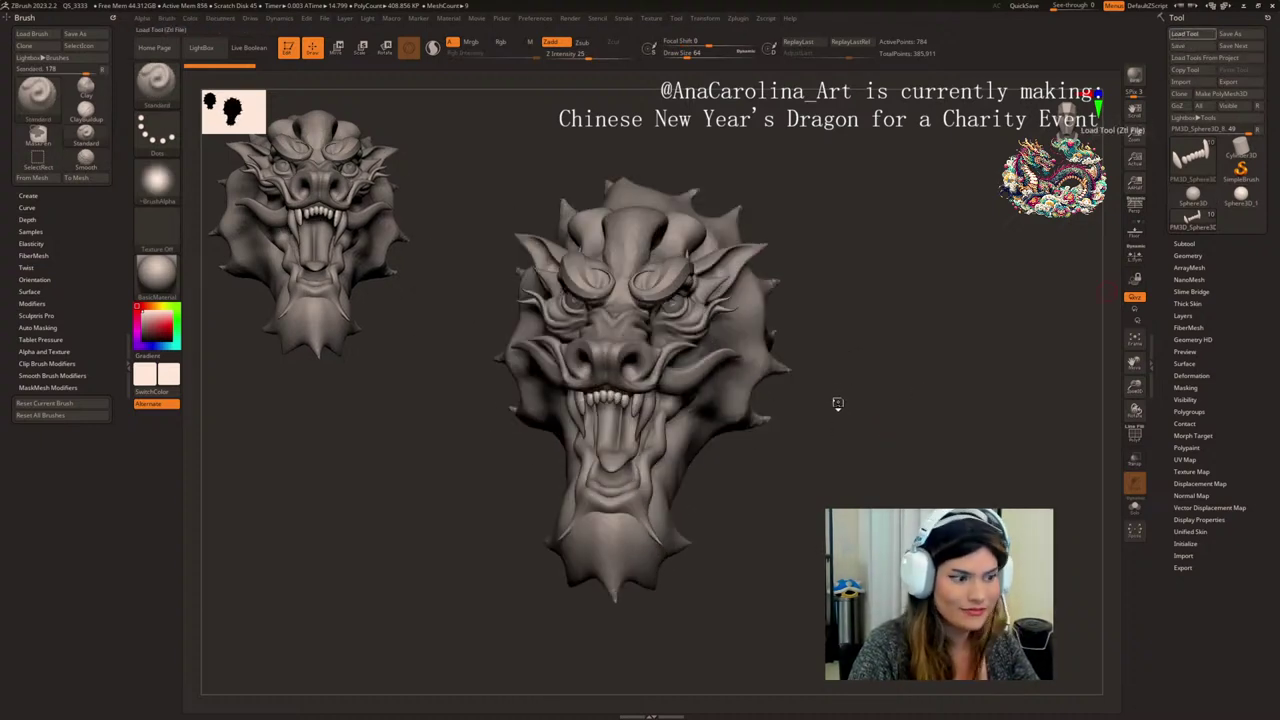
- Load the DRAGONBODY tool and split its unmasked points into a separate subtool
{"action": "mouse_move", "coordinate": [835, 398]}
{"action": "left_mouse_down"}
{"action": "mouse_move", "coordinate": [923, 405]}
{"action": "mouse_move", "coordinate": [848, 376]}
{"action": "left_mouse_up"}
{"action": "left_click_drag", "start_coordinate": [848, 376], "coordinate": [858, 420], "text": "alt"}
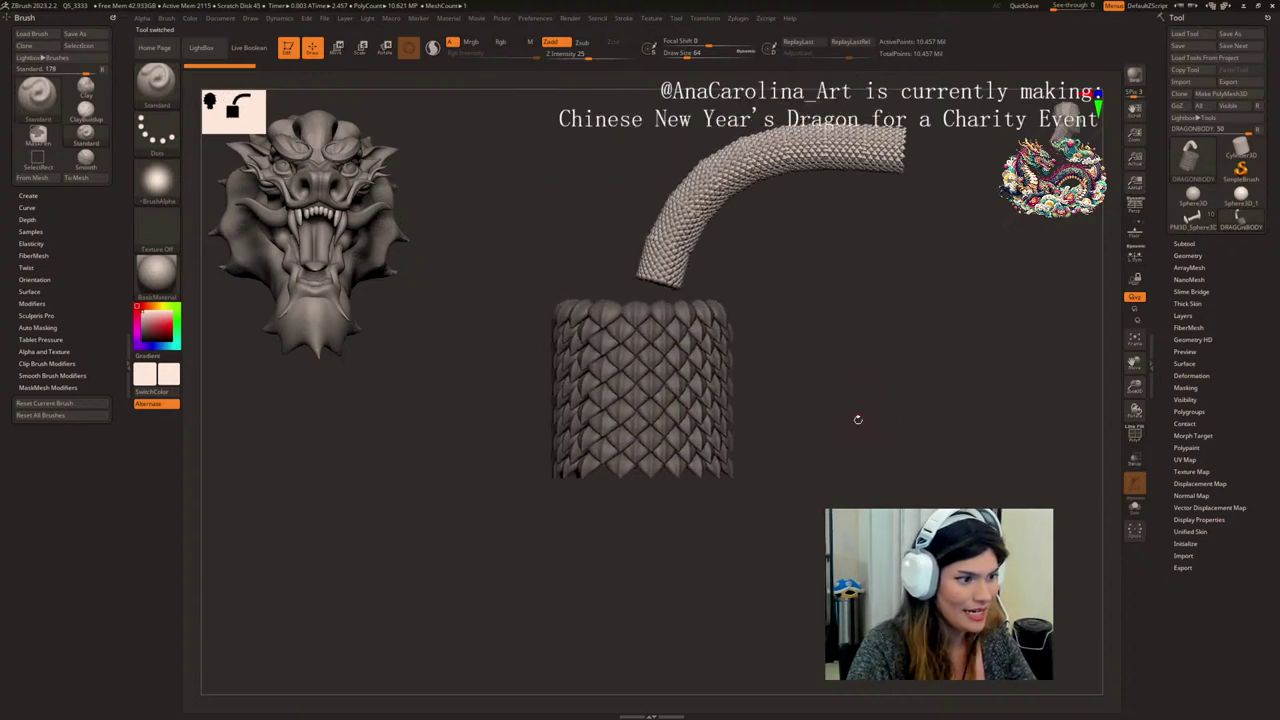
{"action": "left_click", "coordinate": [1183, 244]}
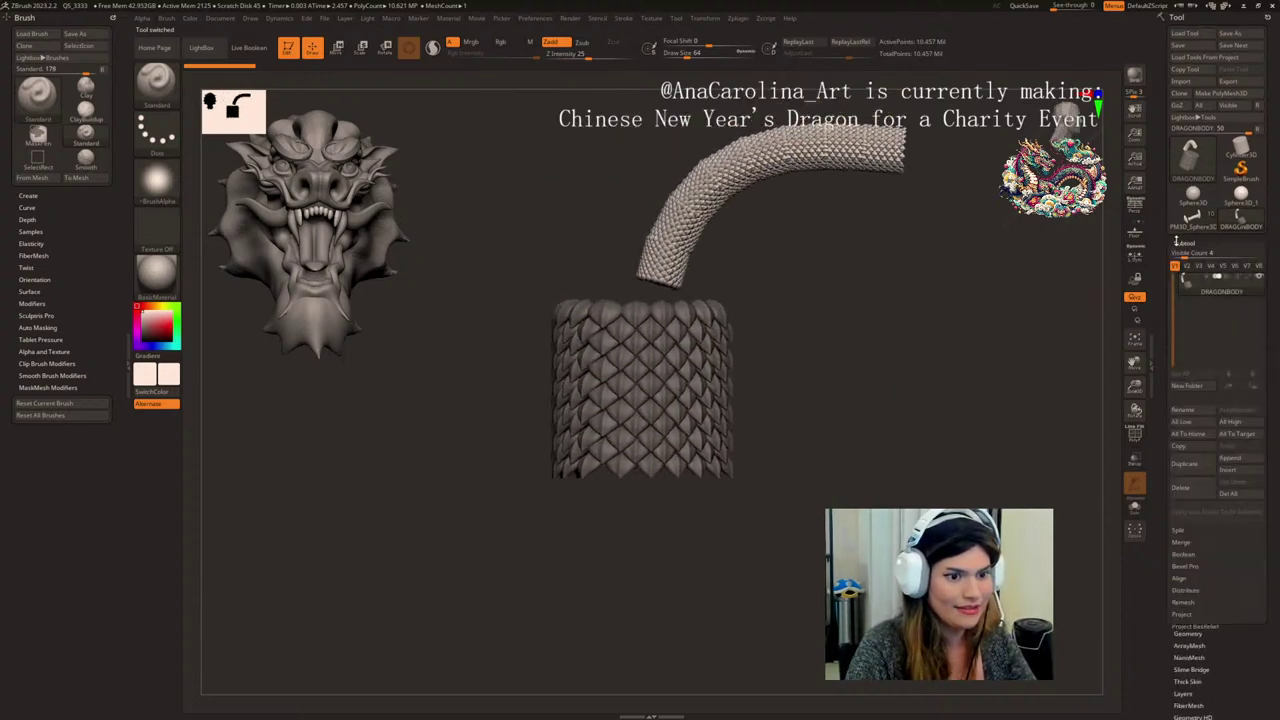
{"action": "left_click", "coordinate": [1179, 531]}
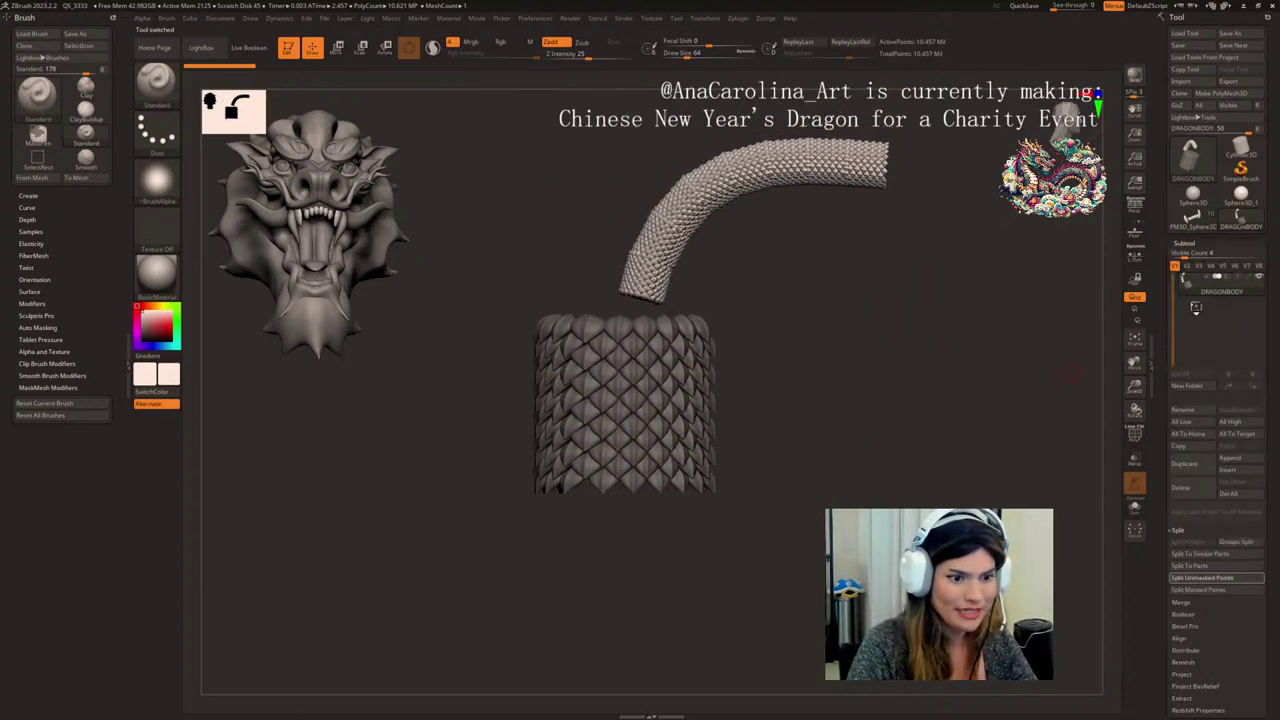
{"action": "left_click_drag", "start_coordinate": [1009, 333], "coordinate": [932, 412]}
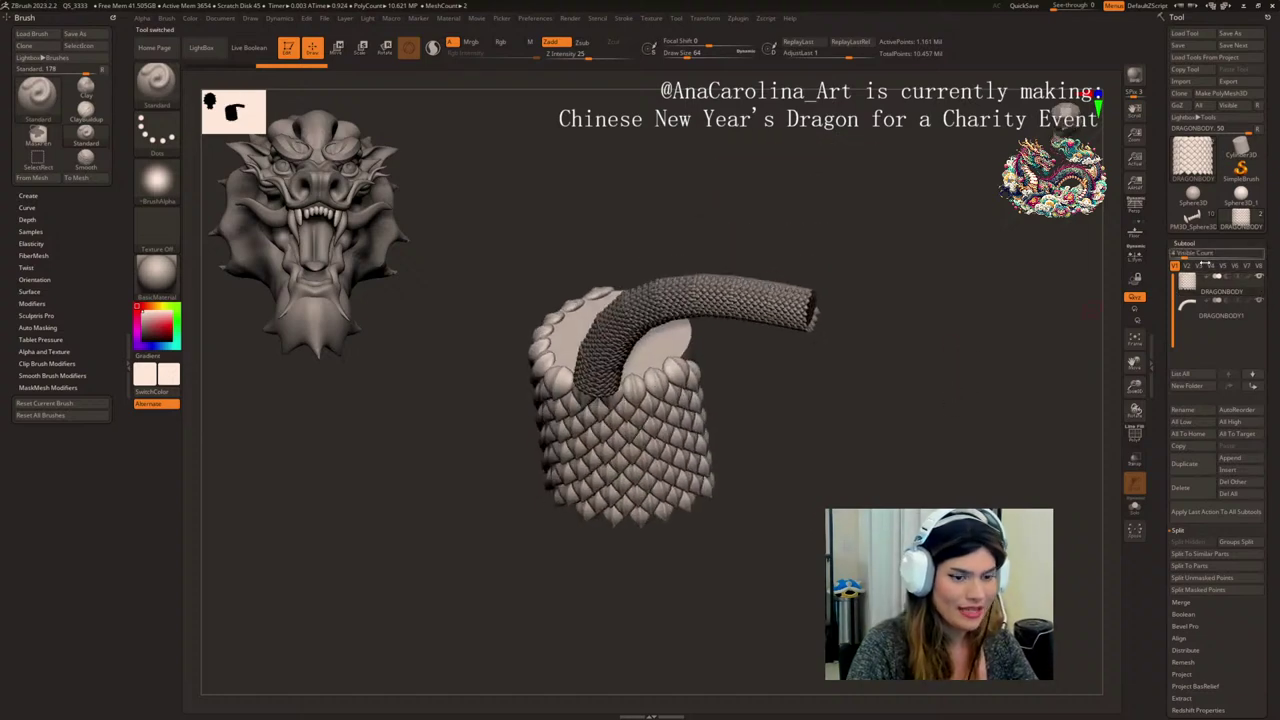
- Delete the curved DRAGONBODY1 subtool and frame the remaining scaled cylinder from the front
{"action": "left_click", "coordinate": [1215, 313]}
{"action": "left_click", "coordinate": [1181, 487]}
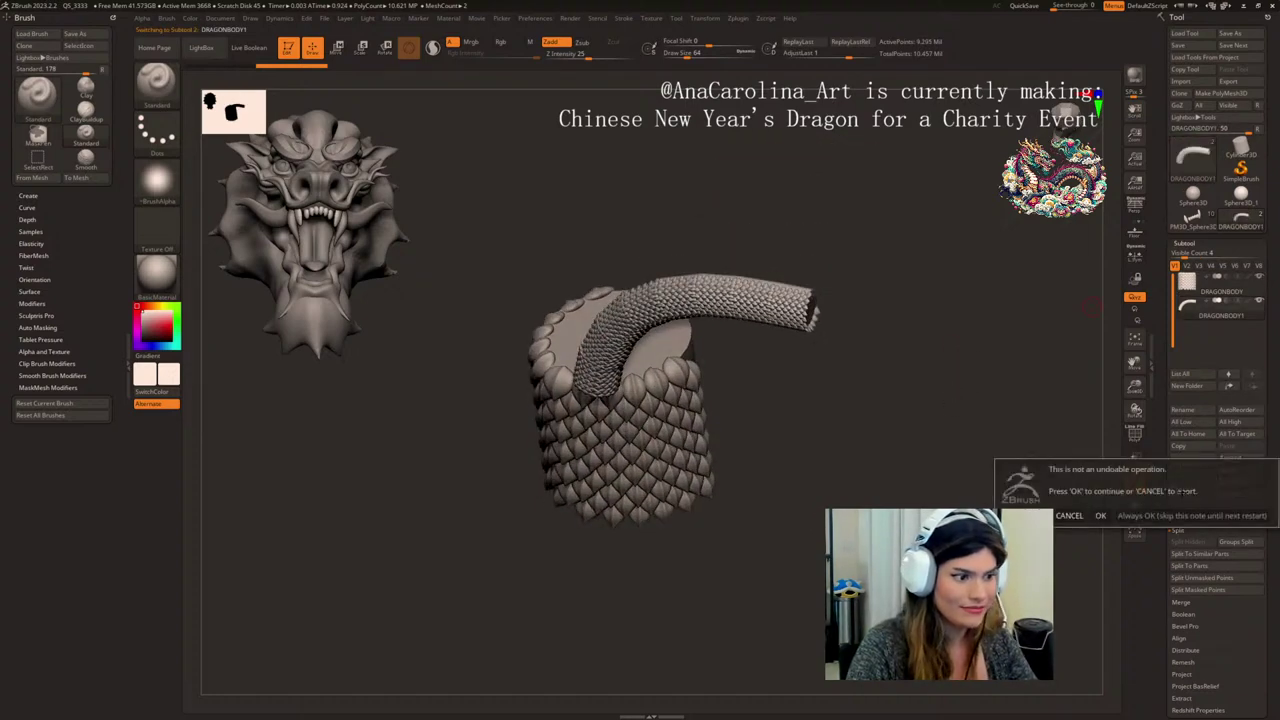
{"action": "left_click", "coordinate": [1100, 516]}
{"action": "left_click_drag", "start_coordinate": [928, 491], "coordinate": [896, 402], "text": "shift"}
{"action": "key", "text": "f"}
- Select the CurveTubeSnap brush
{"action": "key", "text": "b"}
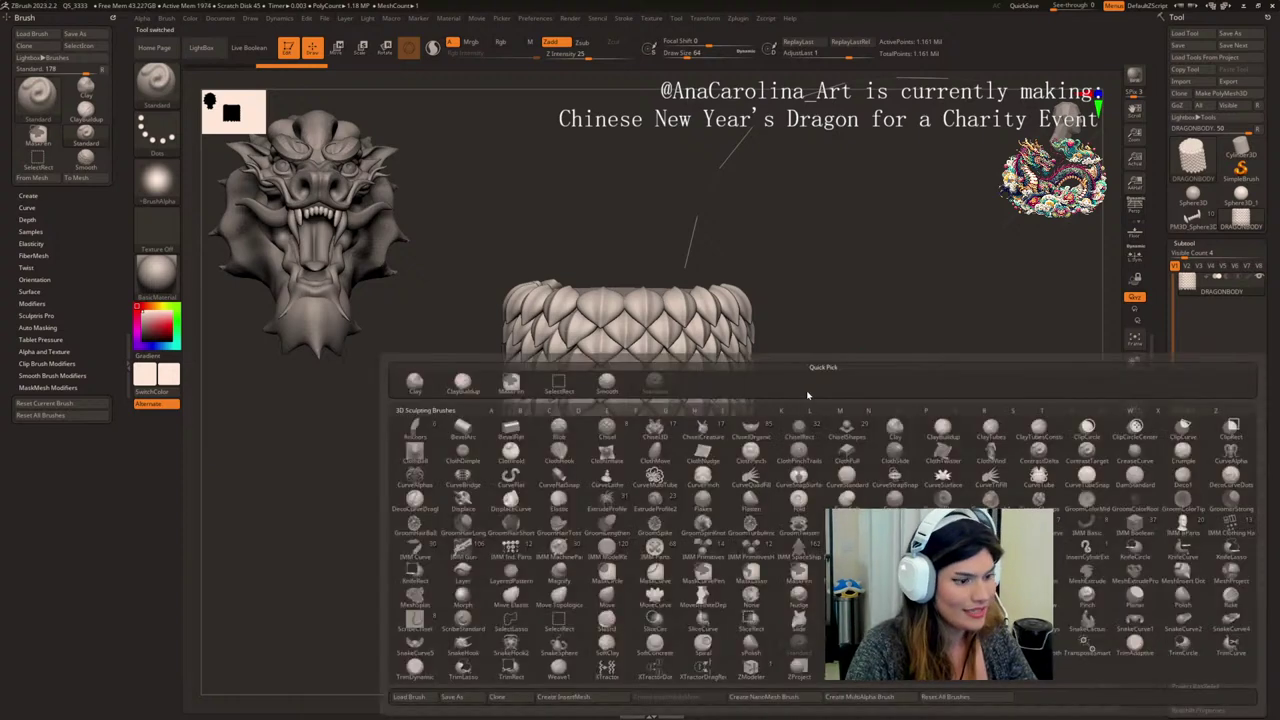
{"action": "key", "text": "c"}
{"action": "left_click", "coordinate": [1088, 480]}
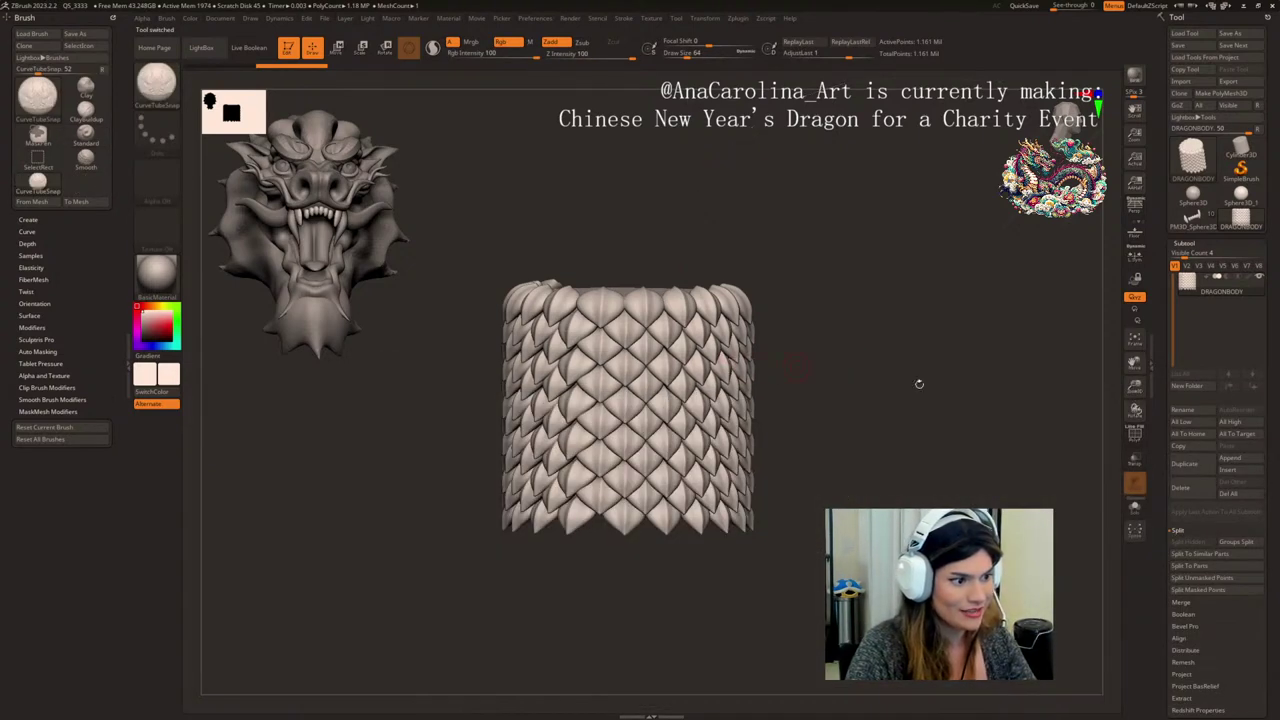
- Pre-process the scaled cylinder in Decimation Master and decimate the current subtool to 20 percent
{"action": "left_click_drag", "start_coordinate": [917, 380], "coordinate": [946, 428]}
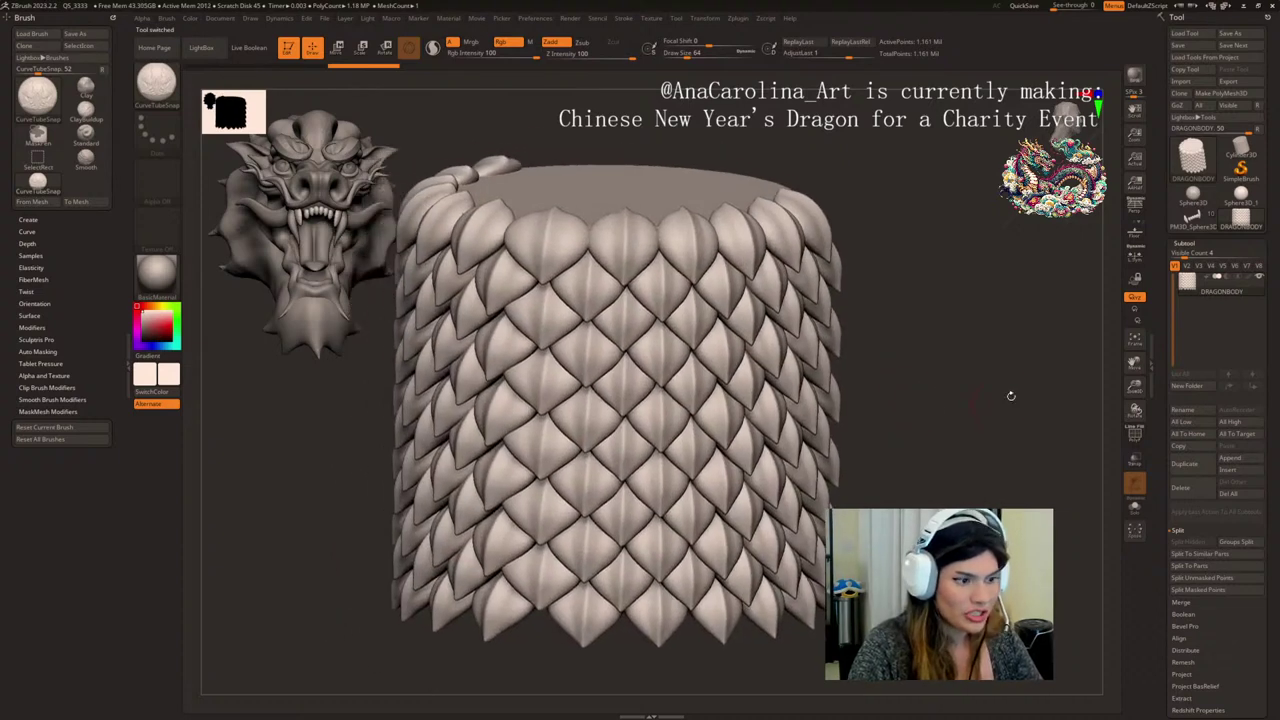
{"action": "left_click", "coordinate": [736, 19]}
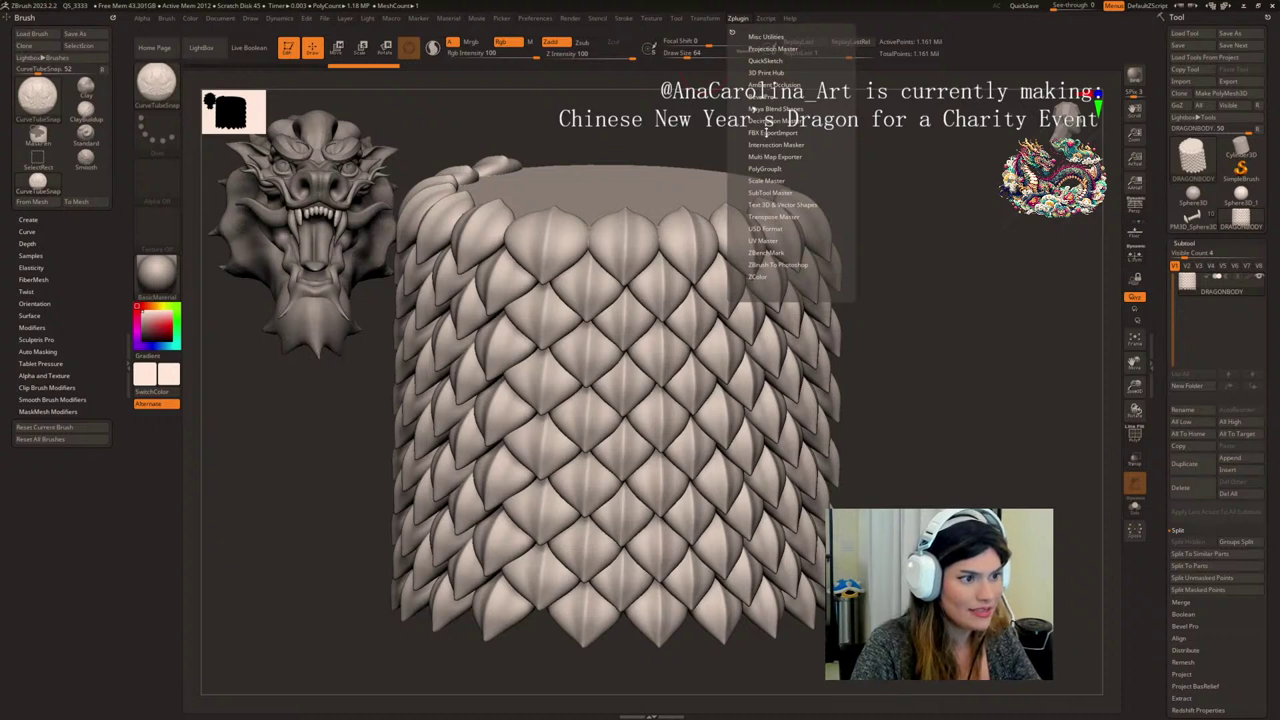
{"action": "left_click", "coordinate": [765, 121]}
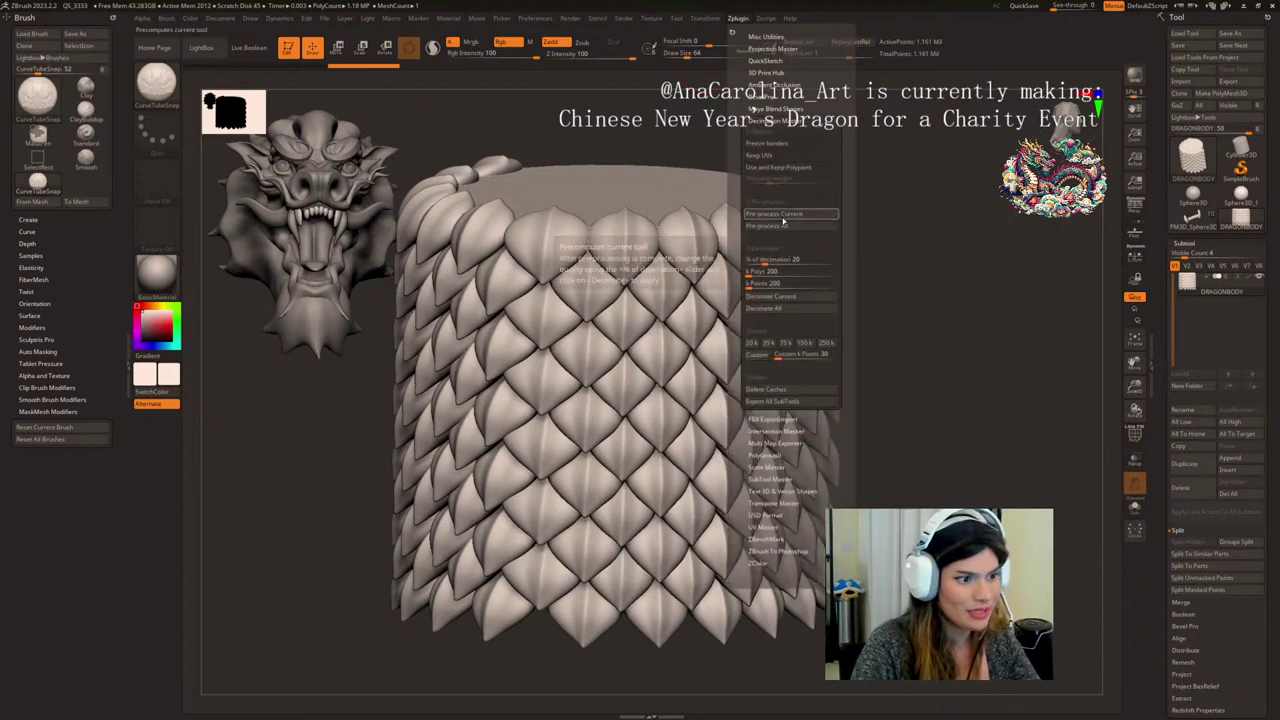
{"action": "left_click", "coordinate": [783, 219]}
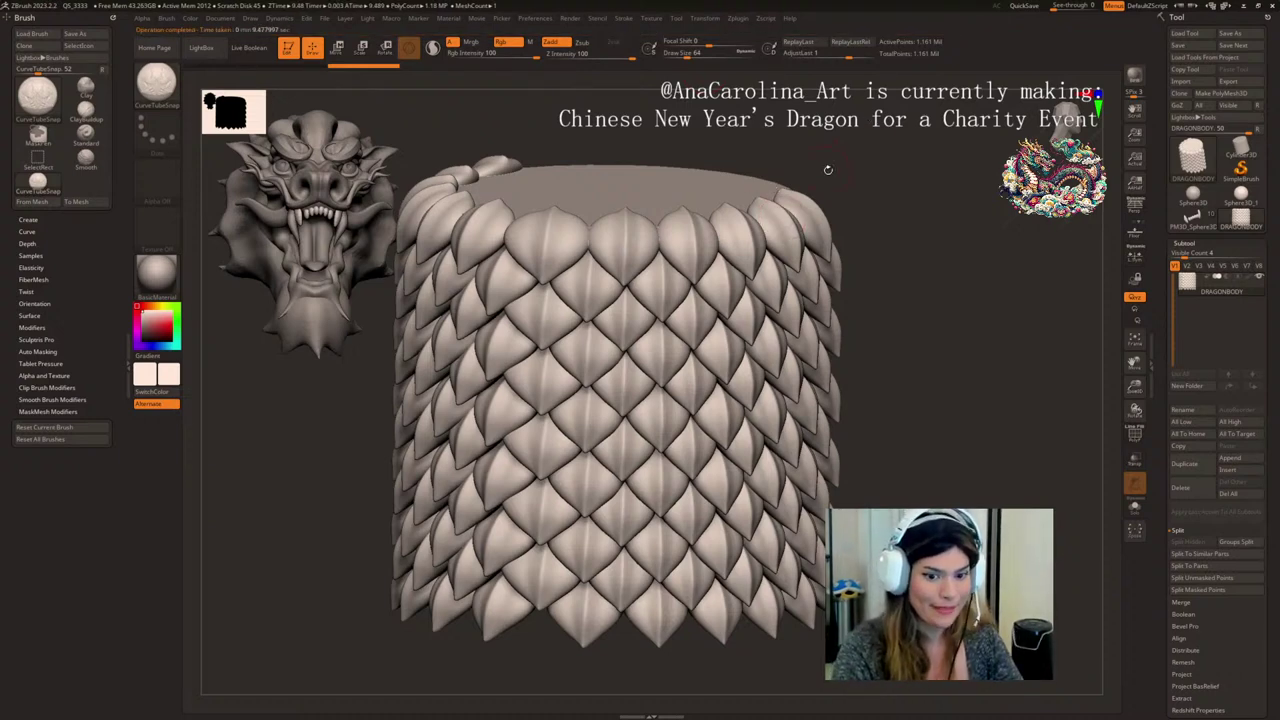
{"action": "left_click_drag", "start_coordinate": [826, 167], "coordinate": [976, 190]}
{"action": "left_click", "coordinate": [738, 19]}
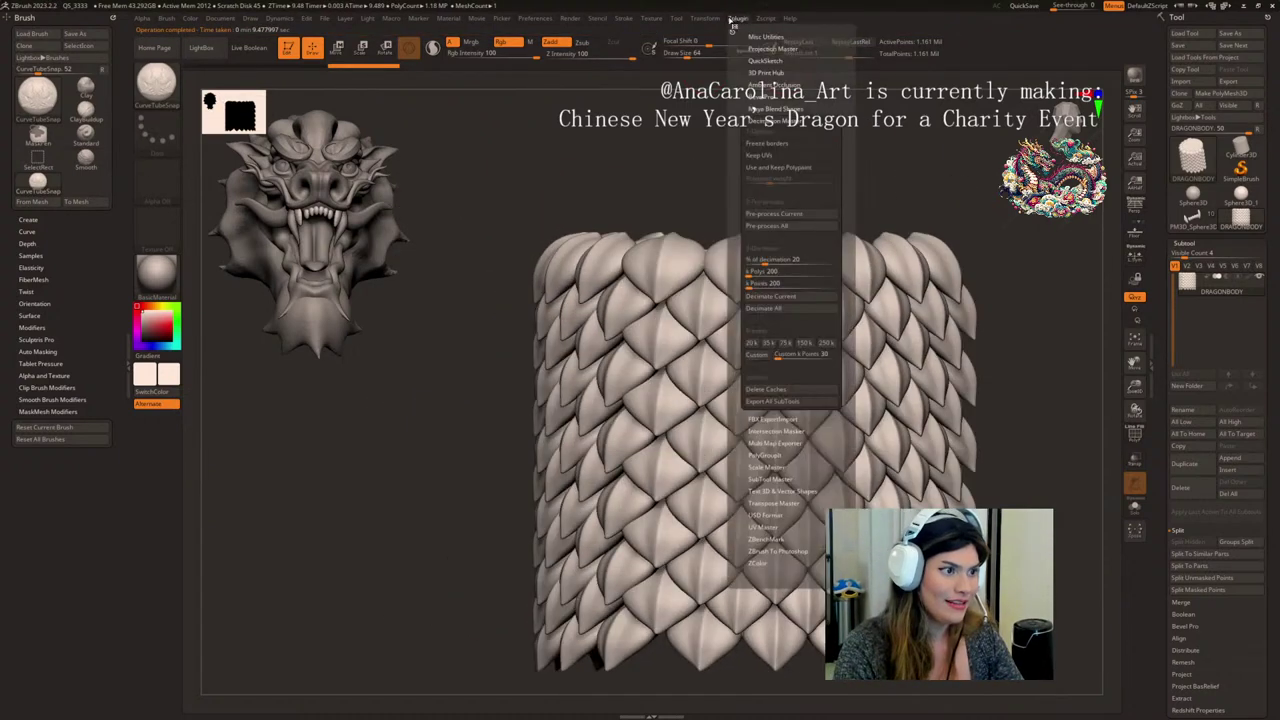
{"action": "left_click", "coordinate": [738, 18]}
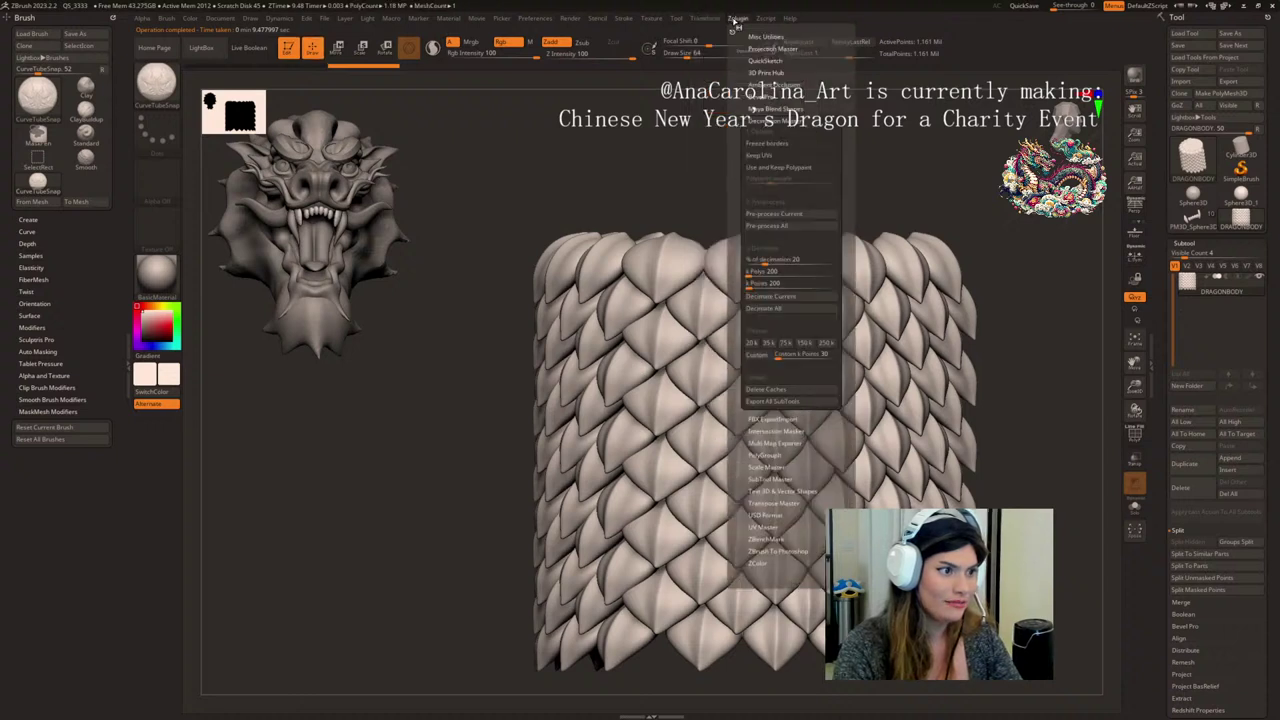
{"action": "left_click", "coordinate": [775, 295]}
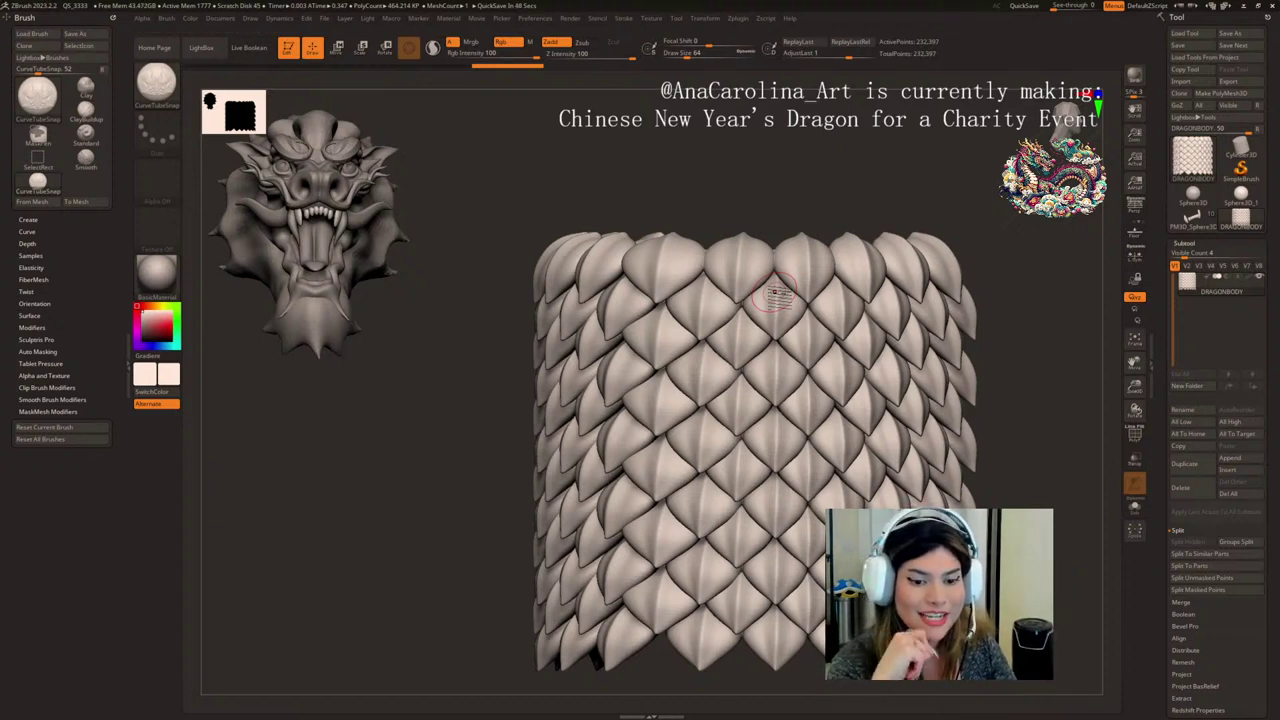
- Straighten the view of the decimated scaled cylinder and create a new InsertMesh brush from it
{"action": "mouse_move", "coordinate": [1241, 219]}
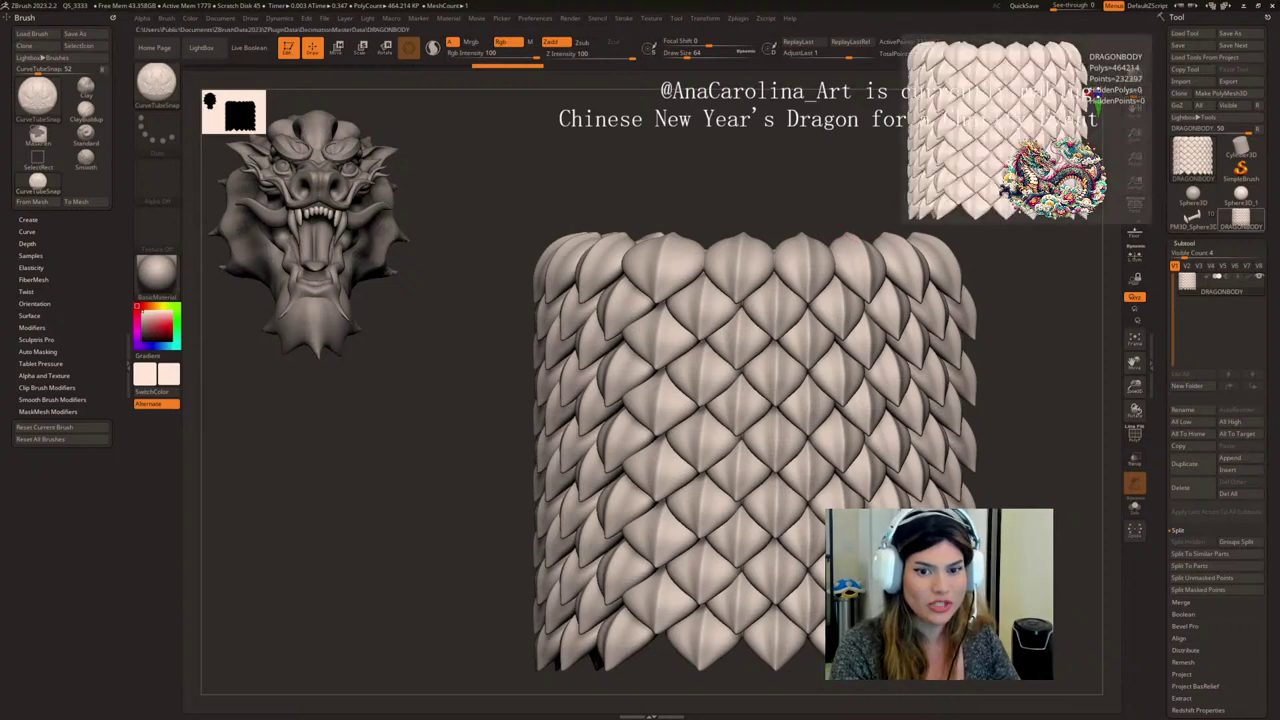
{"action": "left_click_drag", "start_coordinate": [1030, 351], "coordinate": [968, 346]}
{"action": "left_click_drag", "start_coordinate": [1050, 291], "coordinate": [899, 367], "text": "shift"}
{"action": "mouse_move", "coordinate": [943, 418]}
{"action": "left_mouse_down", "text": "alt"}
{"action": "mouse_move", "coordinate": [900, 425]}
{"action": "mouse_move", "coordinate": [988, 417]}
{"action": "left_mouse_up", "text": "alt"}
{"action": "left_click", "coordinate": [28, 219]}
{"action": "left_click", "coordinate": [42, 230]}
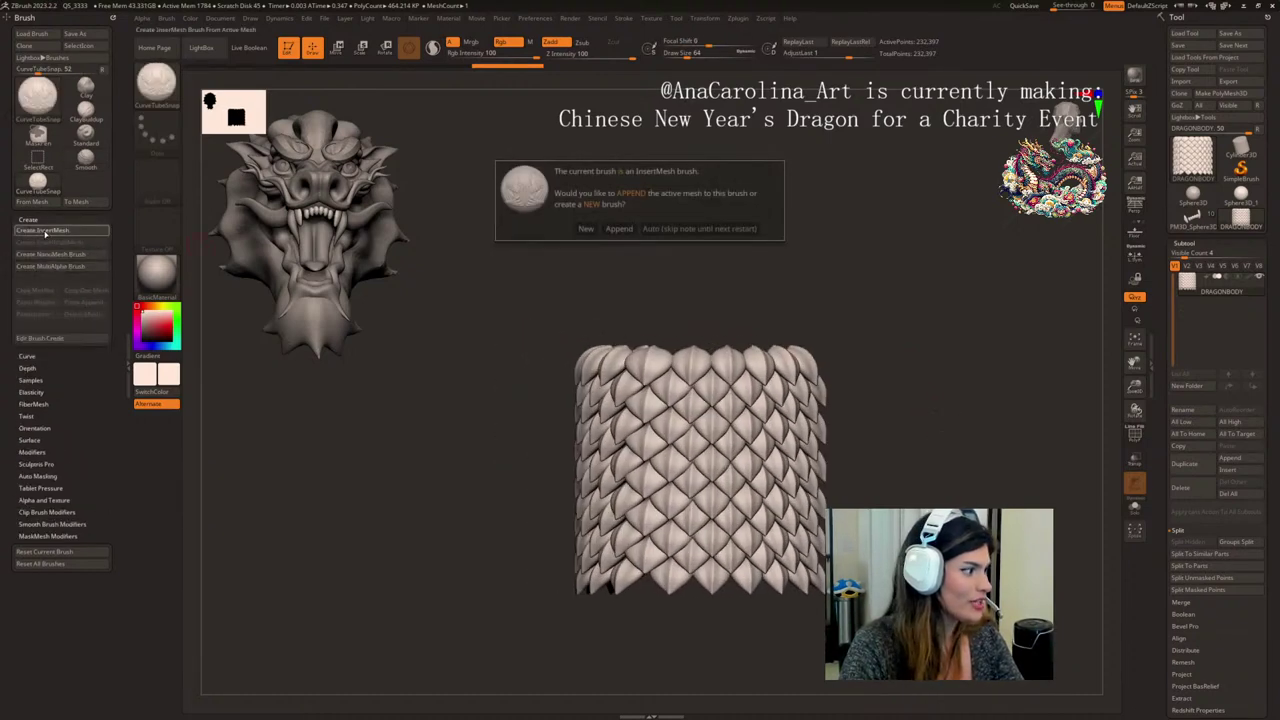
{"action": "left_click", "coordinate": [598, 231]}
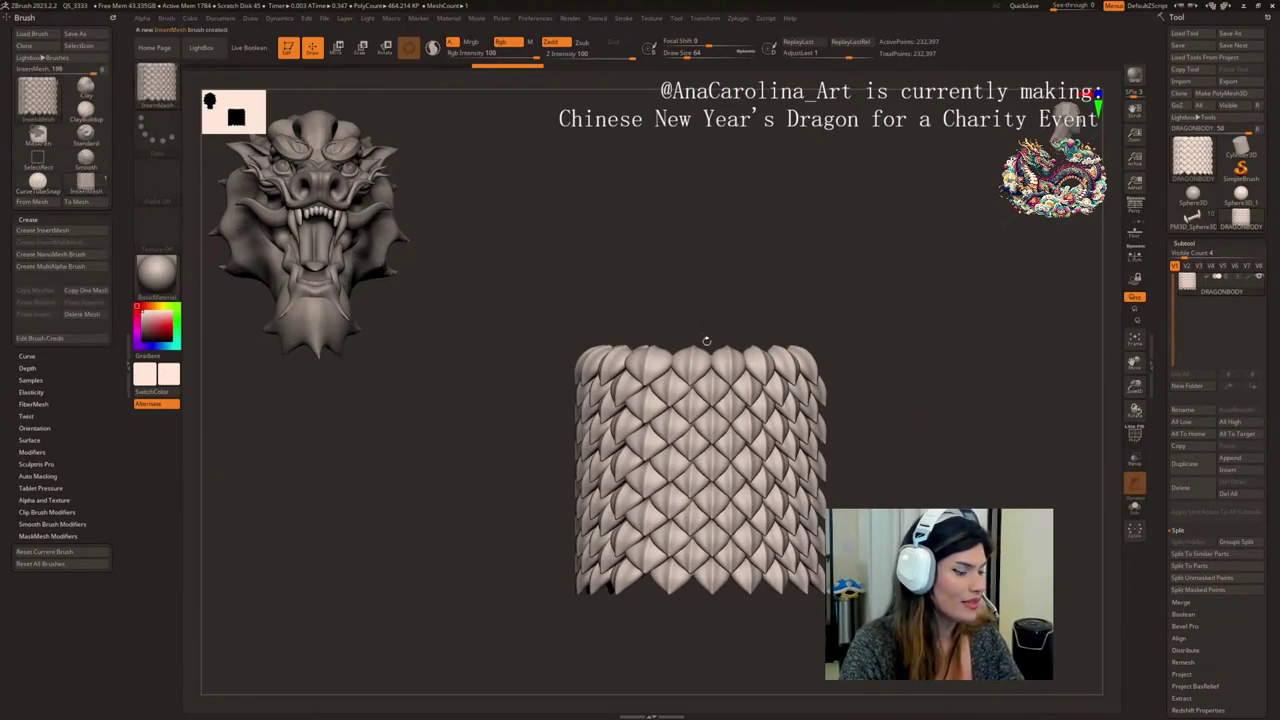
- Try inserting scaled segments onto the cylinder's upper edge with the new brush and undo them
{"action": "left_click_drag", "start_coordinate": [719, 360], "coordinate": [745, 432]}
{"action": "key", "text": "ctrl+z"}
{"action": "left_click_drag", "start_coordinate": [760, 362], "coordinate": [790, 413]}
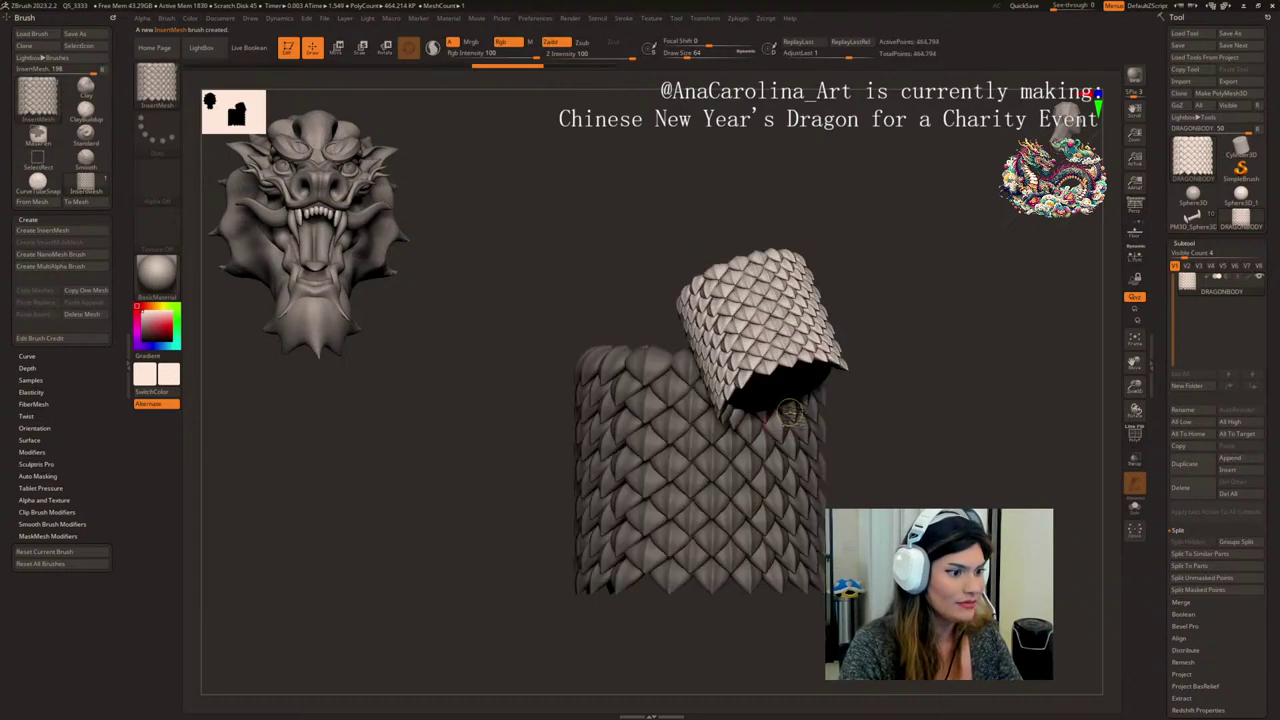
{"action": "key", "text": "ctrl+z"}
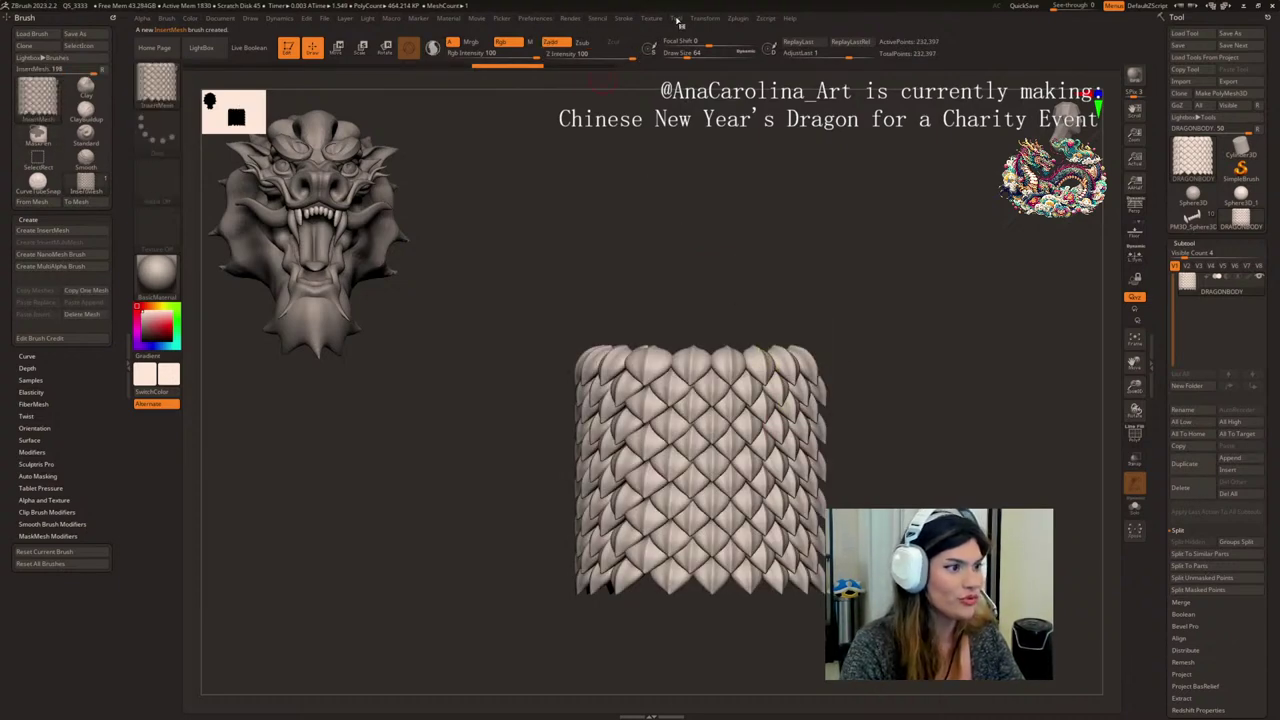
- Turn on Curve Mode for the InsertMesh brush and draw a test curve rising from the cylinder's upper edge
{"action": "mouse_move", "coordinate": [627, 20]}
{"action": "left_click", "coordinate": [645, 218]}
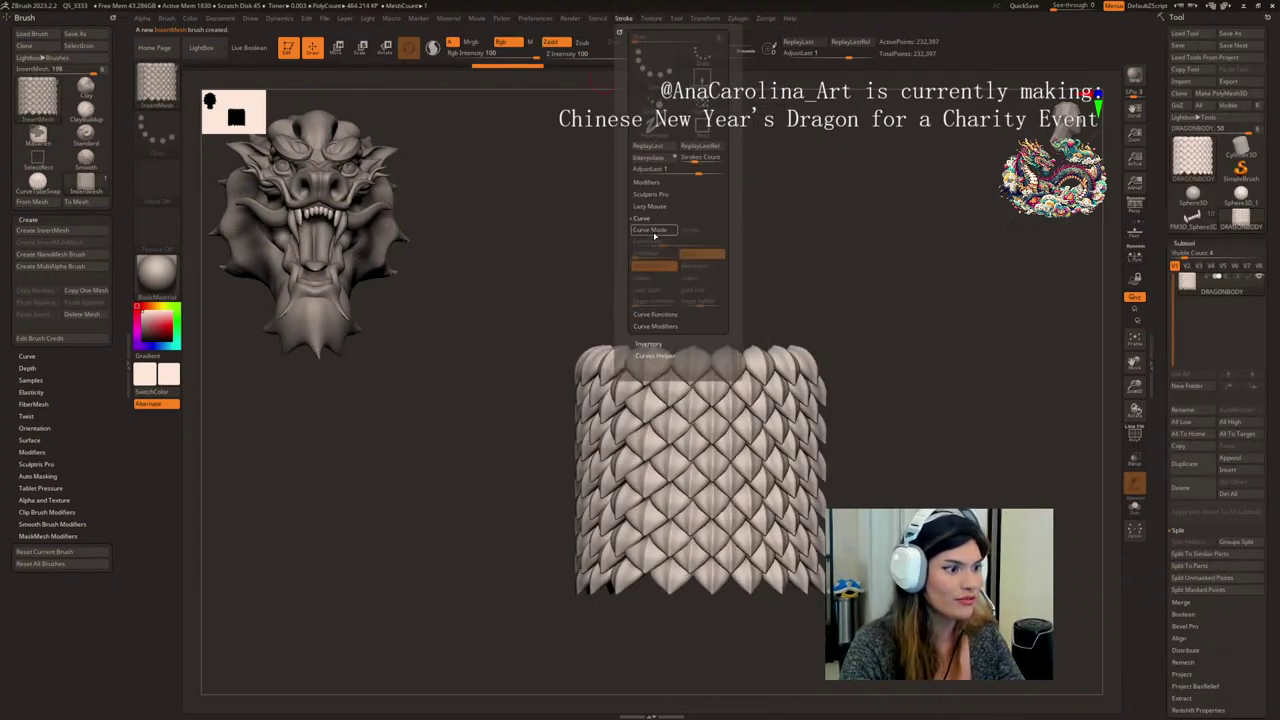
{"action": "left_click", "coordinate": [654, 231]}
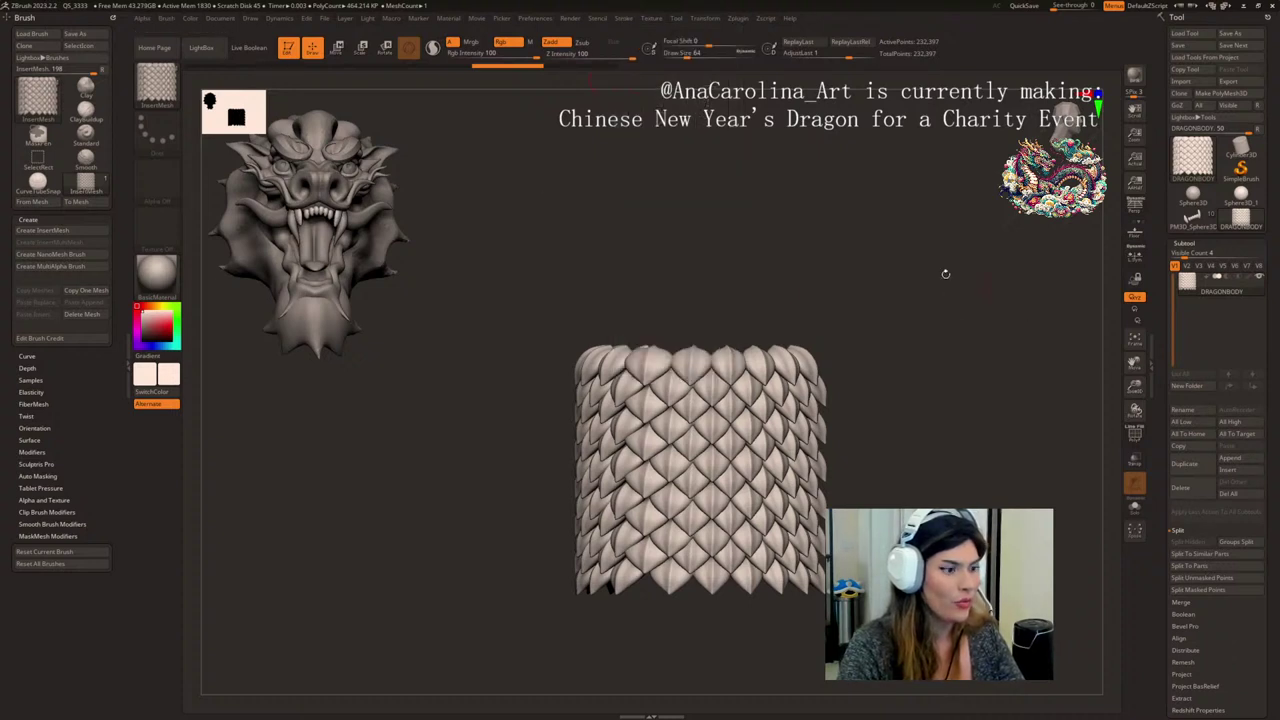
{"action": "left_click_drag", "start_coordinate": [945, 274], "coordinate": [877, 305], "text": "alt"}
{"action": "left_click_drag", "start_coordinate": [655, 395], "coordinate": [884, 263]}
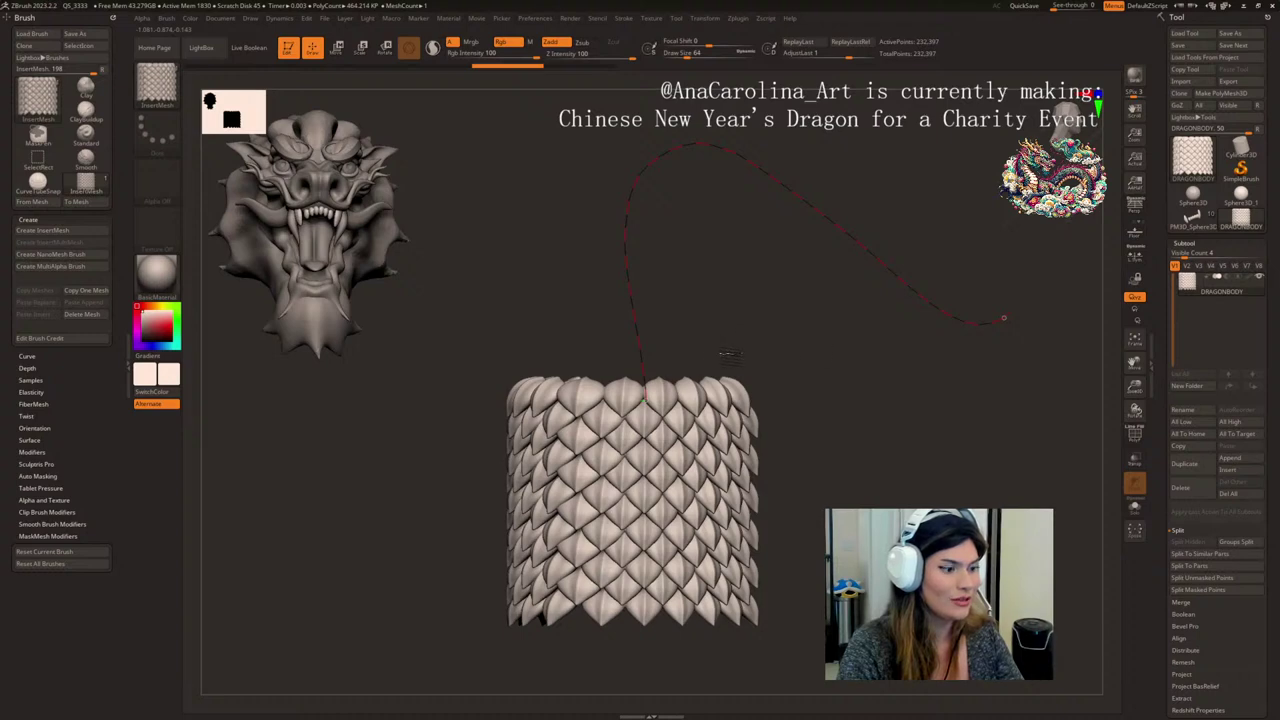
- Undo the test curve, raise the draw size to about 330, and draw a new arching curve of scaled segments from the cylinder
{"action": "key", "text": "space"}
{"action": "left_click_drag", "start_coordinate": [770, 346], "coordinate": [799, 347]}
{"action": "key", "text": "ctrl+z"}
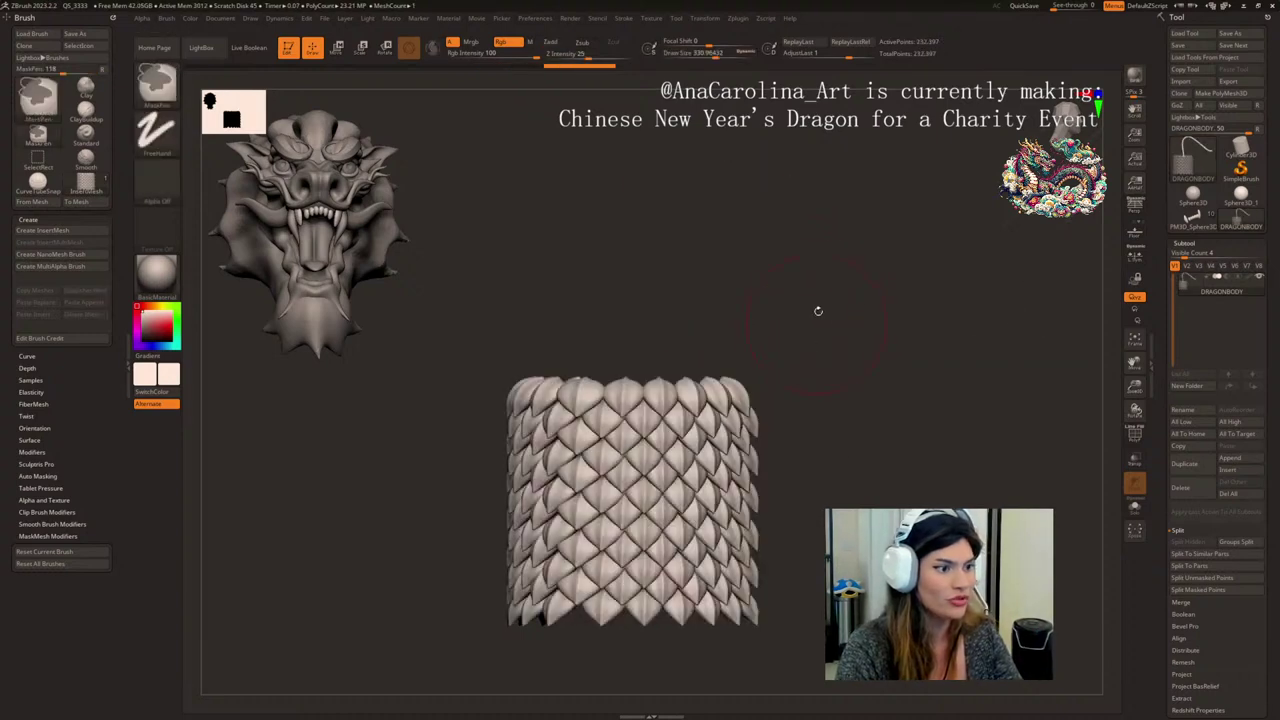
{"action": "left_click_drag", "start_coordinate": [625, 392], "coordinate": [1077, 255]}
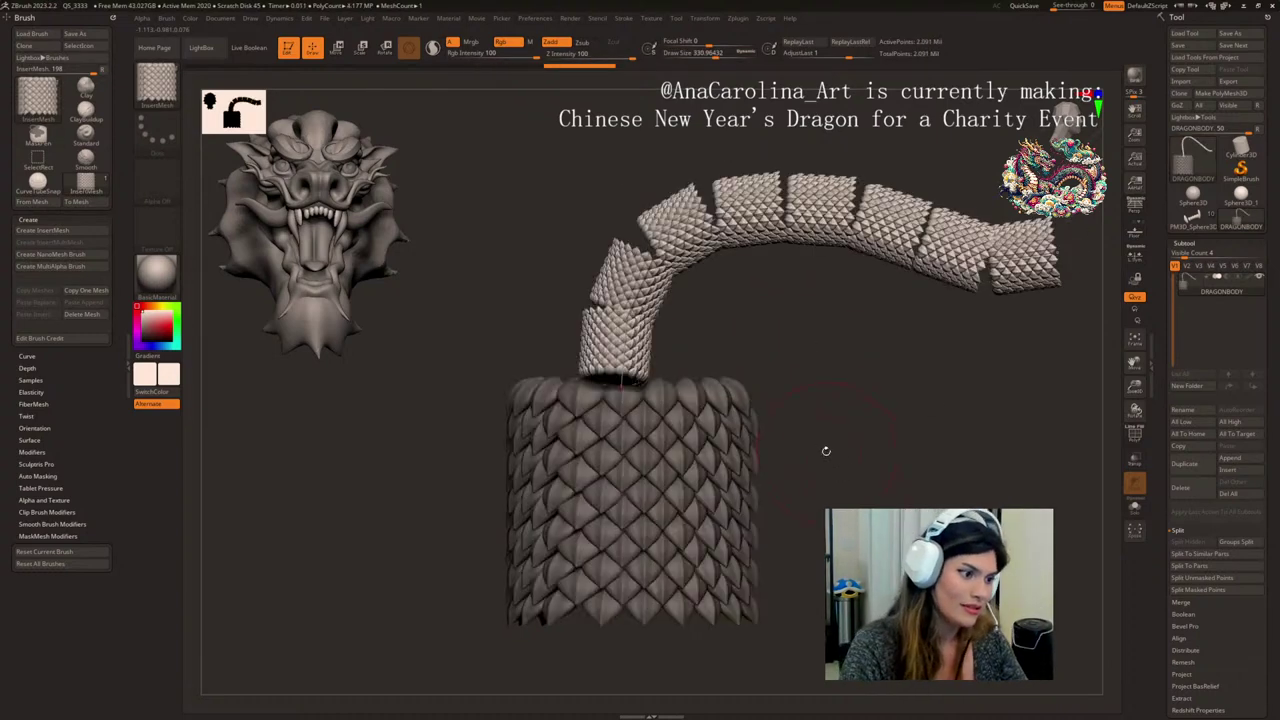
- Turn on Stretch for the InsertMesh brush with an overlap of about 0.11 and update the arching curve with it
{"action": "mouse_move", "coordinate": [849, 432]}
{"action": "left_mouse_down"}
{"action": "mouse_move", "coordinate": [860, 440]}
{"action": "mouse_move", "coordinate": [907, 409]}
{"action": "mouse_move", "coordinate": [894, 399]}
{"action": "mouse_move", "coordinate": [824, 495]}
{"action": "left_mouse_up"}
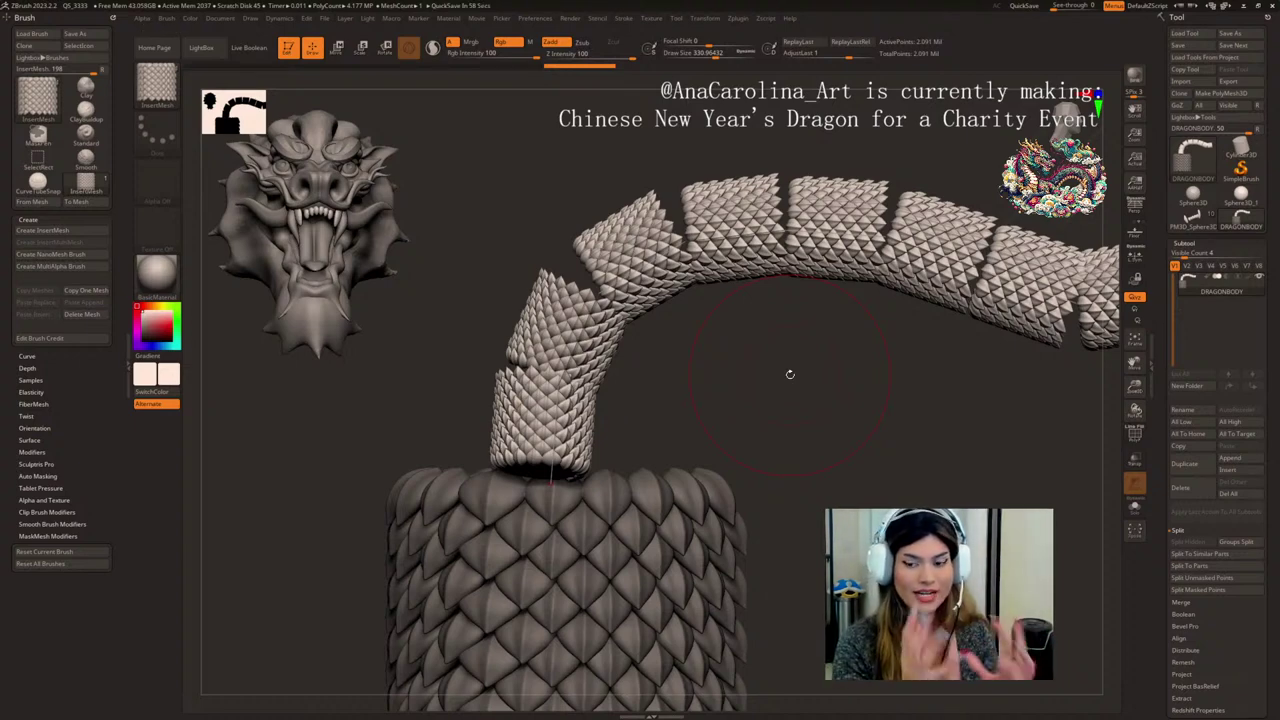
{"action": "left_click_drag", "start_coordinate": [841, 389], "coordinate": [699, 380], "text": "alt"}
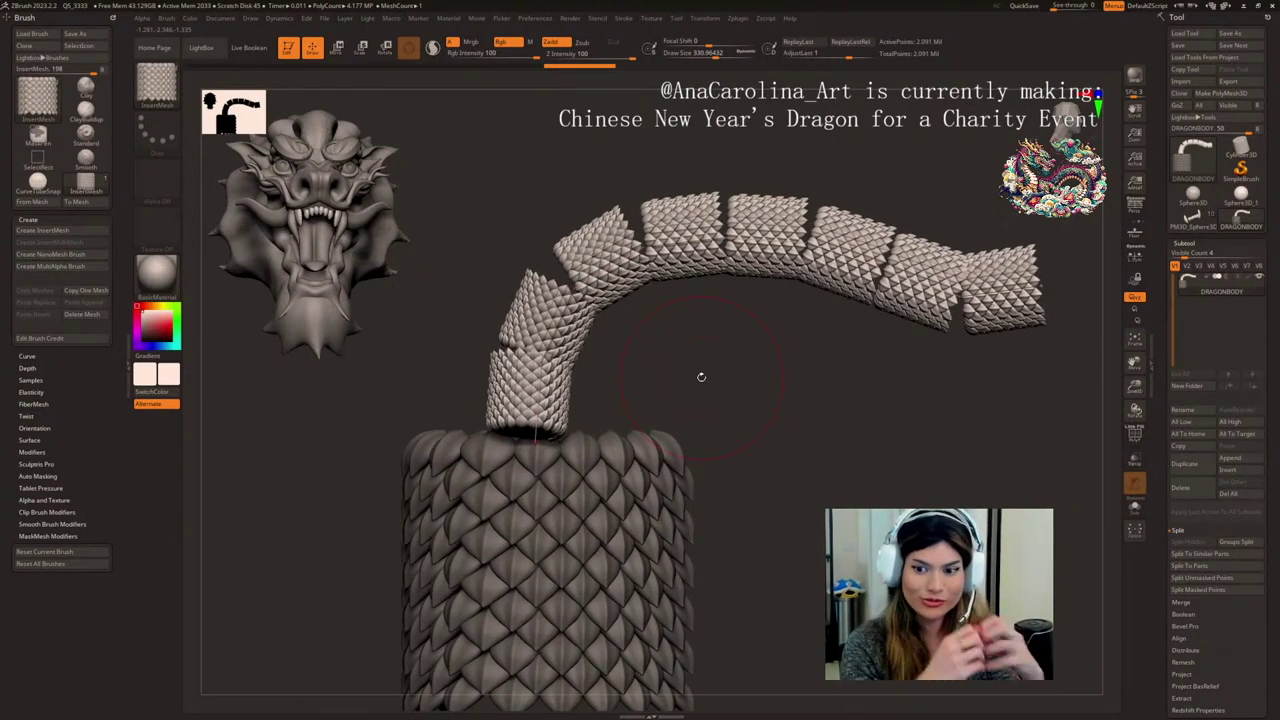
{"action": "left_click", "coordinate": [30, 356]}
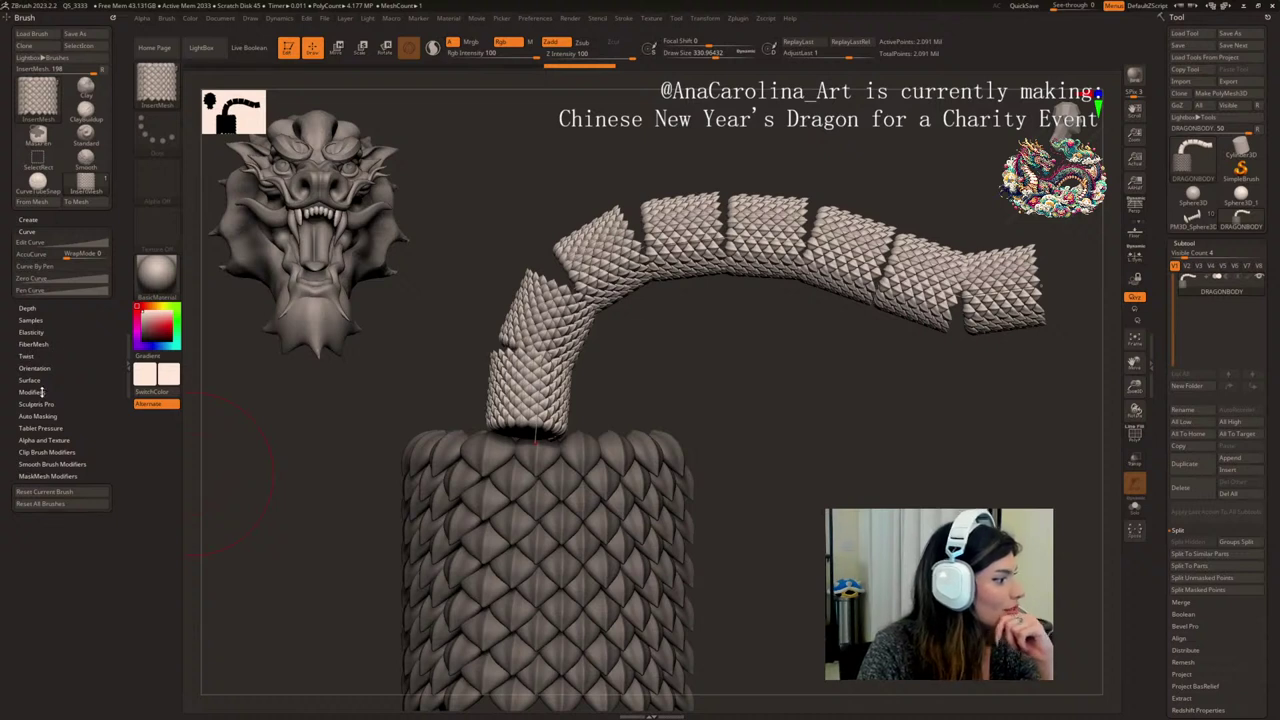
{"action": "left_click", "coordinate": [40, 392]}
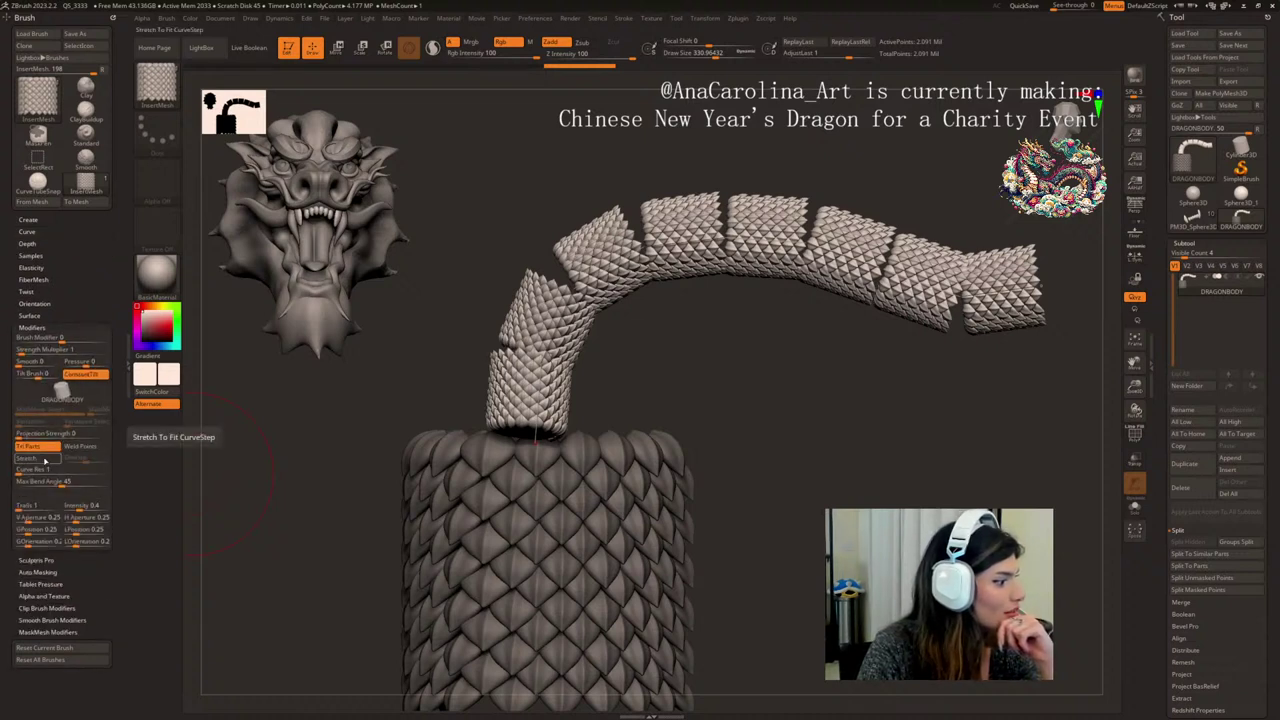
{"action": "left_click", "coordinate": [44, 459]}
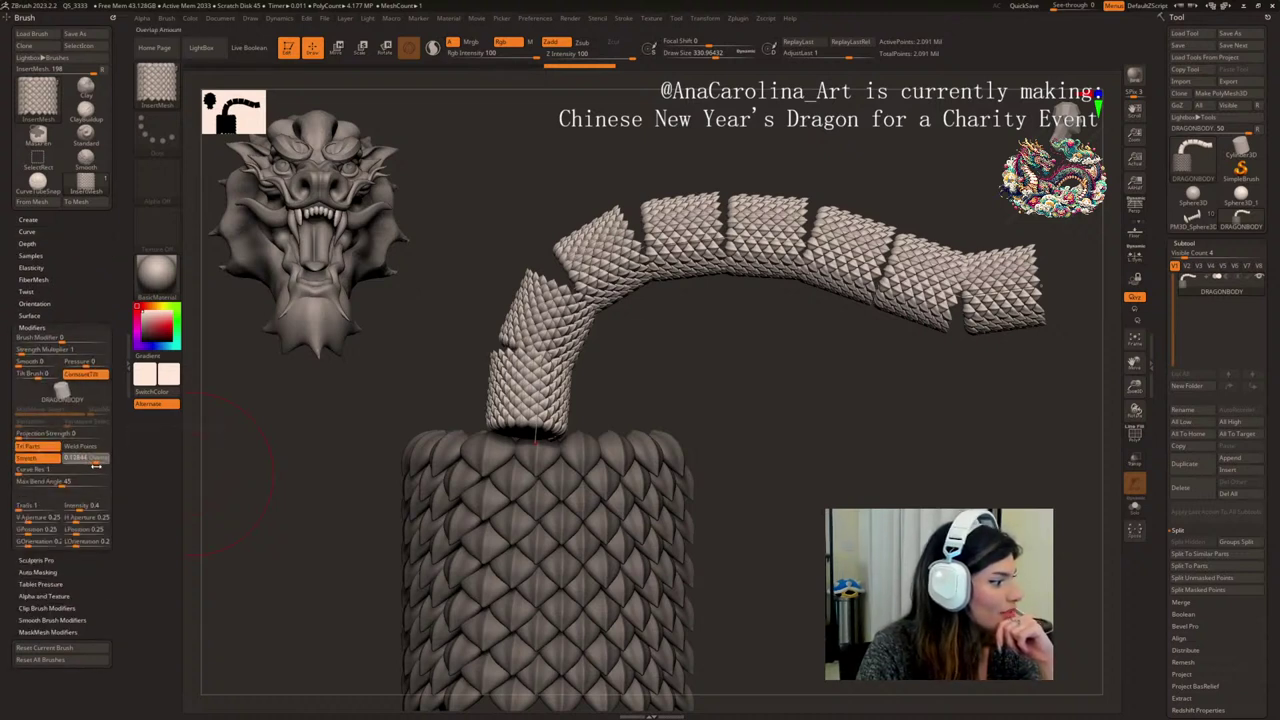
{"action": "left_click_drag", "start_coordinate": [96, 466], "coordinate": [95, 466]}
{"action": "left_click", "coordinate": [642, 262]}
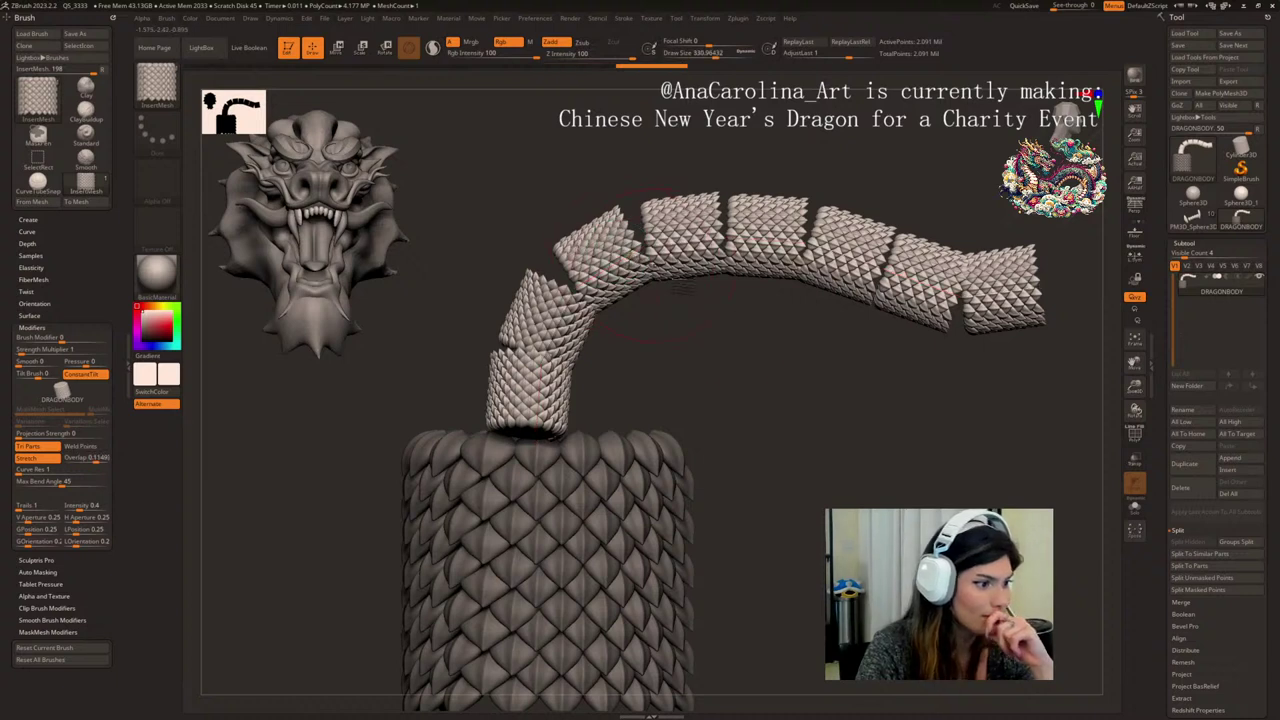
{"action": "key", "text": "ctrl+z"}
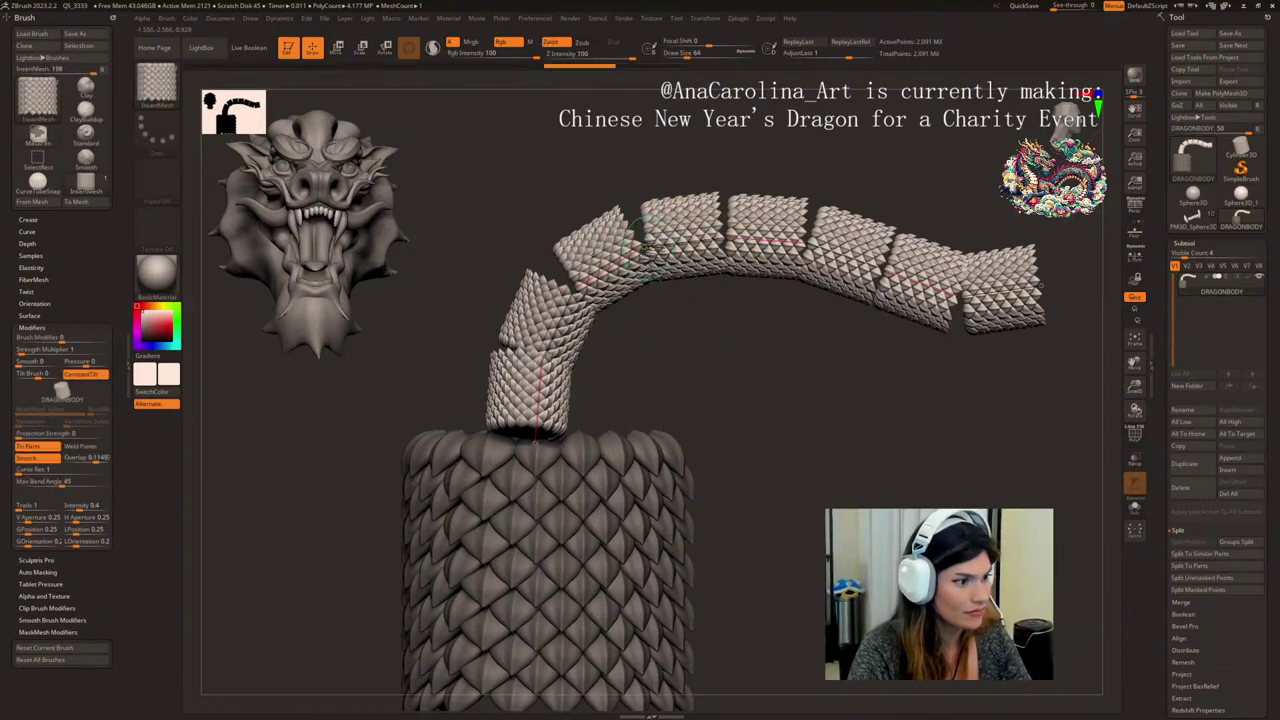
{"action": "left_click", "coordinate": [645, 247]}
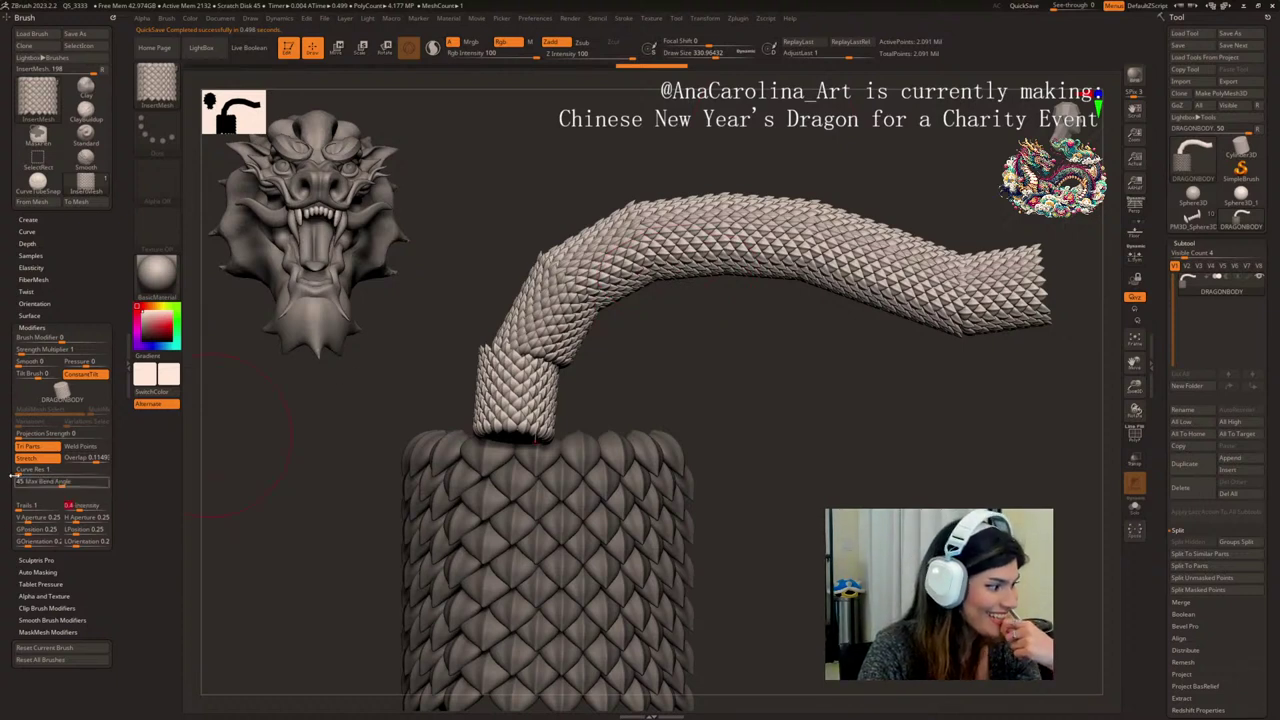
- Set the brush's Curve Res to 3, undo the updated arch, and draw a new winding curve of scaled segments
{"action": "left_click_drag", "start_coordinate": [18, 473], "coordinate": [26, 473]}
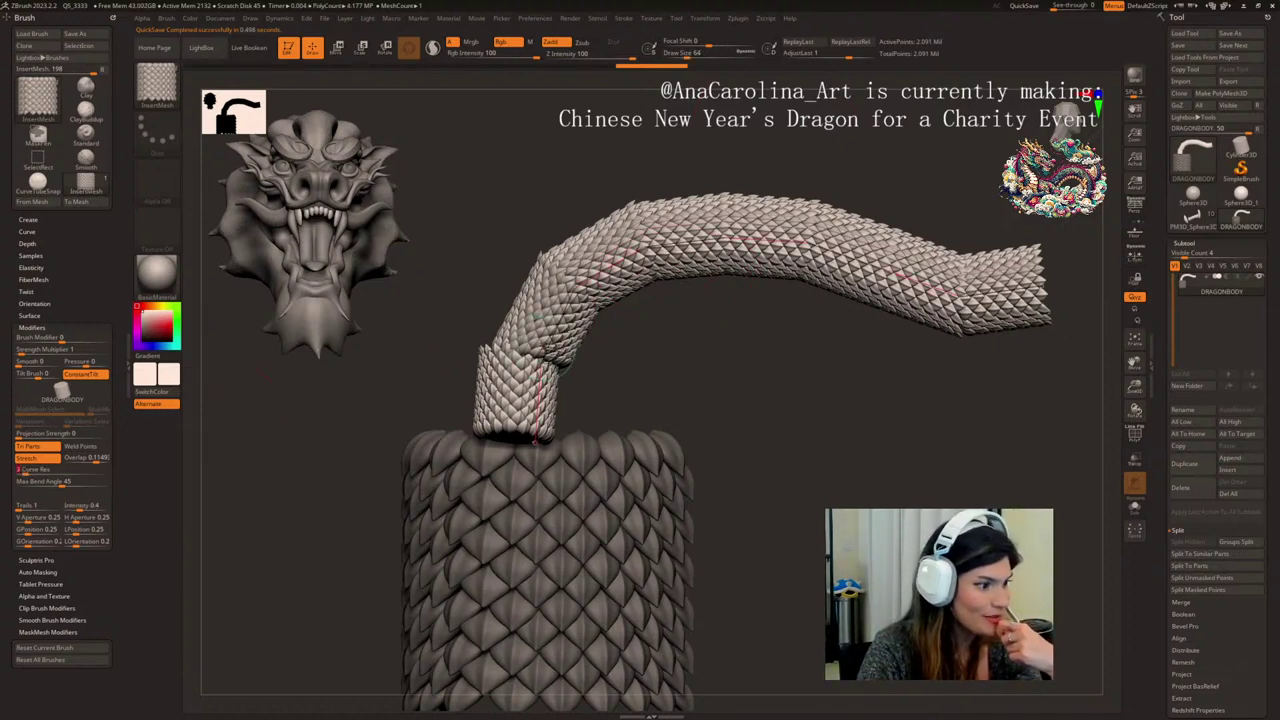
{"action": "left_click", "coordinate": [540, 385]}
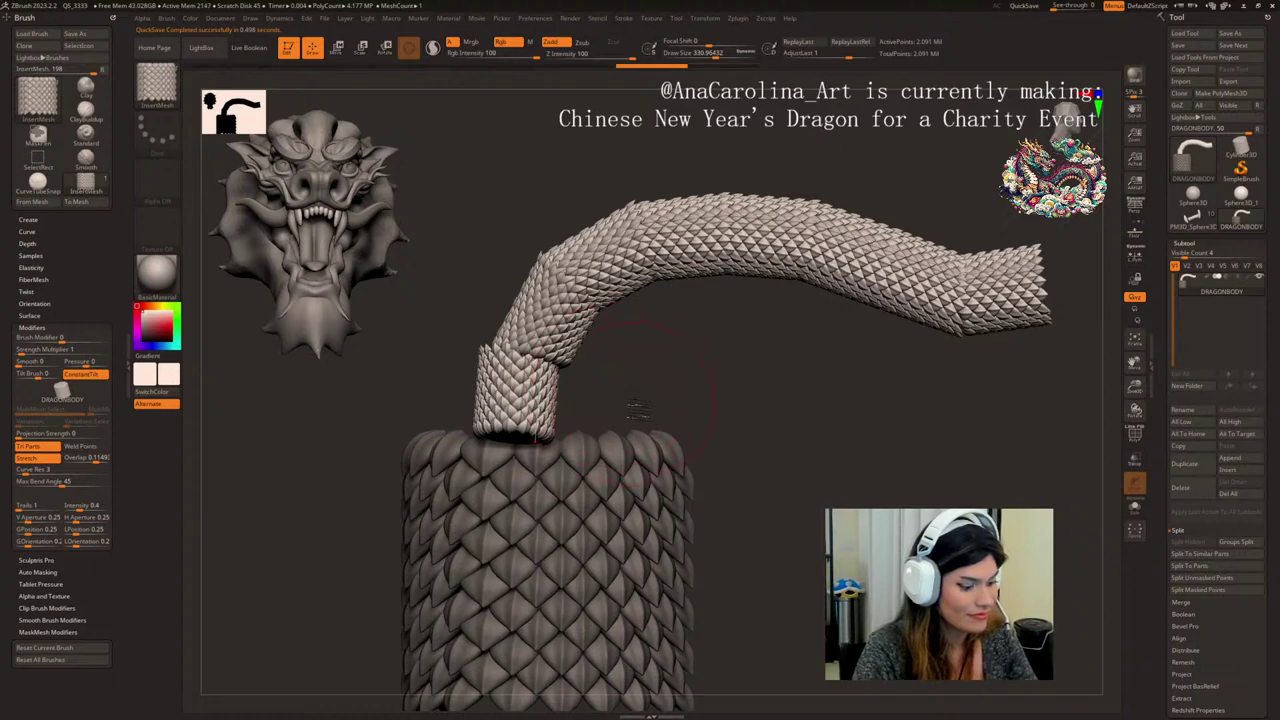
{"action": "key", "text": "ctrl+z"}
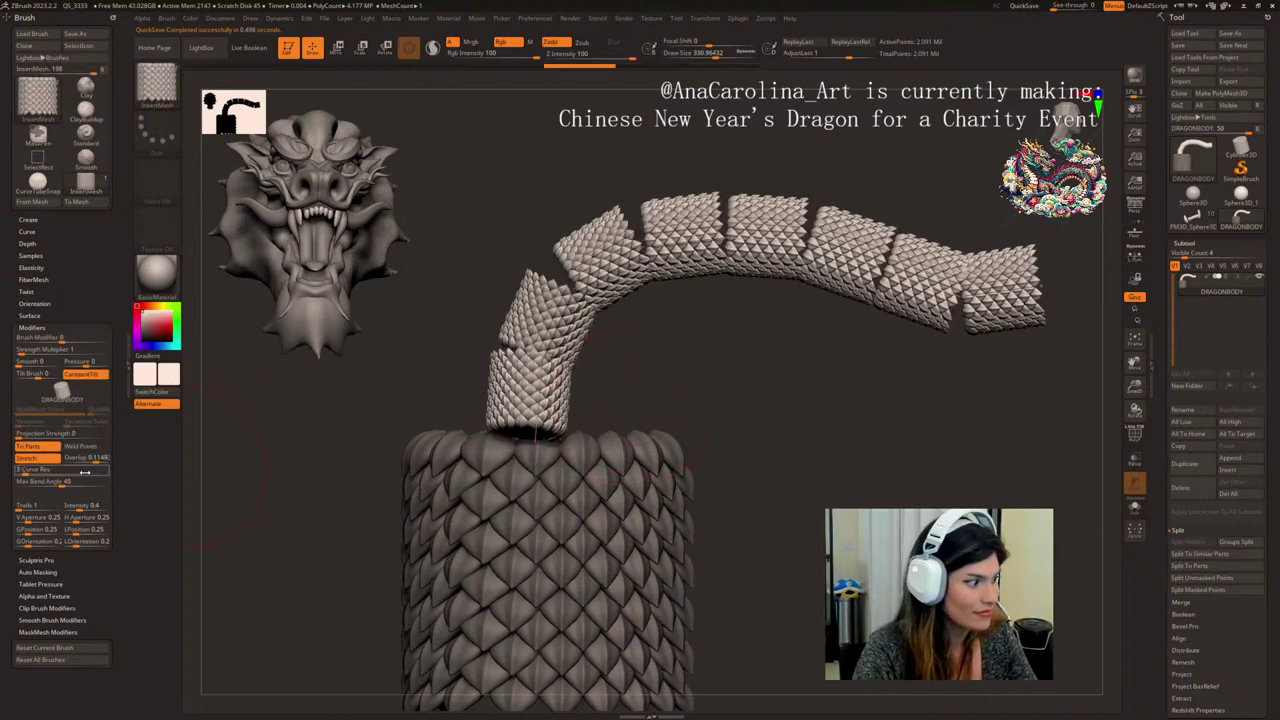
{"action": "left_click_drag", "start_coordinate": [611, 491], "coordinate": [1057, 487]}
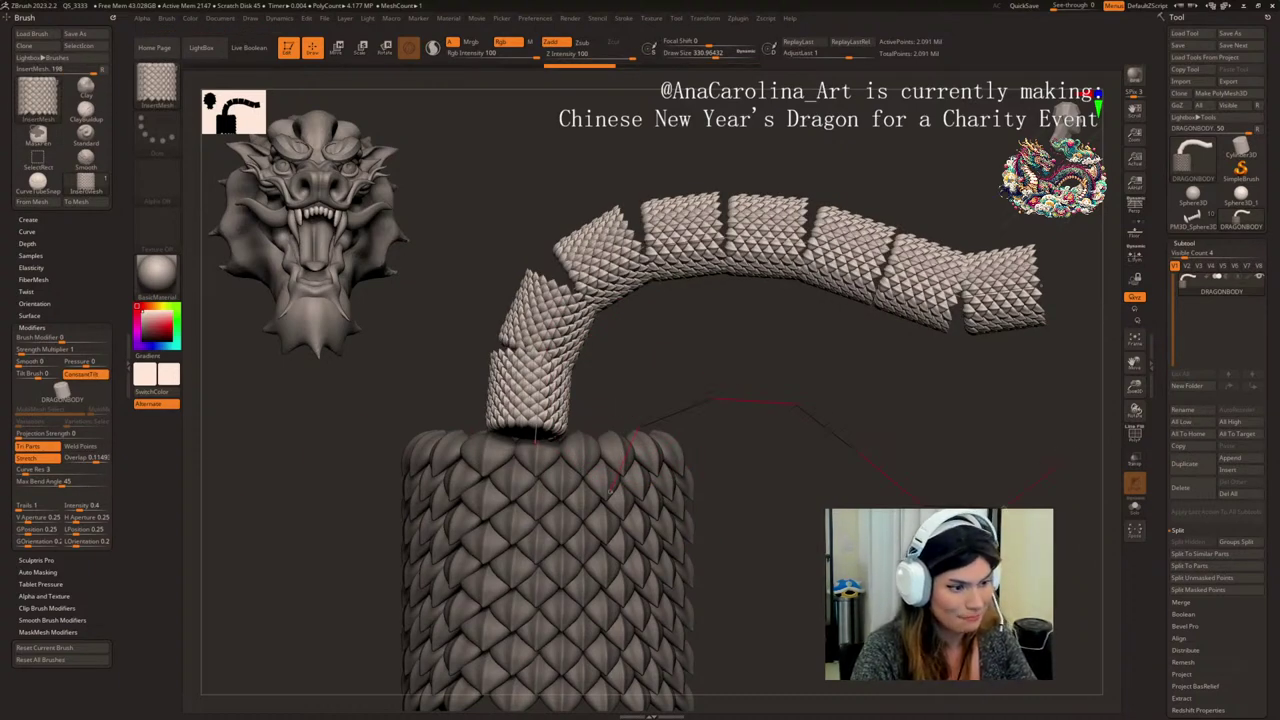
{"action": "mouse_move", "coordinate": [778, 562]}
{"action": "left_mouse_down"}
{"action": "mouse_move", "coordinate": [703, 573]}
{"action": "mouse_move", "coordinate": [779, 562]}
{"action": "left_mouse_up"}
- Save the InsertMesh brush as DRAGON_BODY_TEST
{"action": "left_click_drag", "start_coordinate": [957, 238], "coordinate": [931, 288], "text": "alt"}
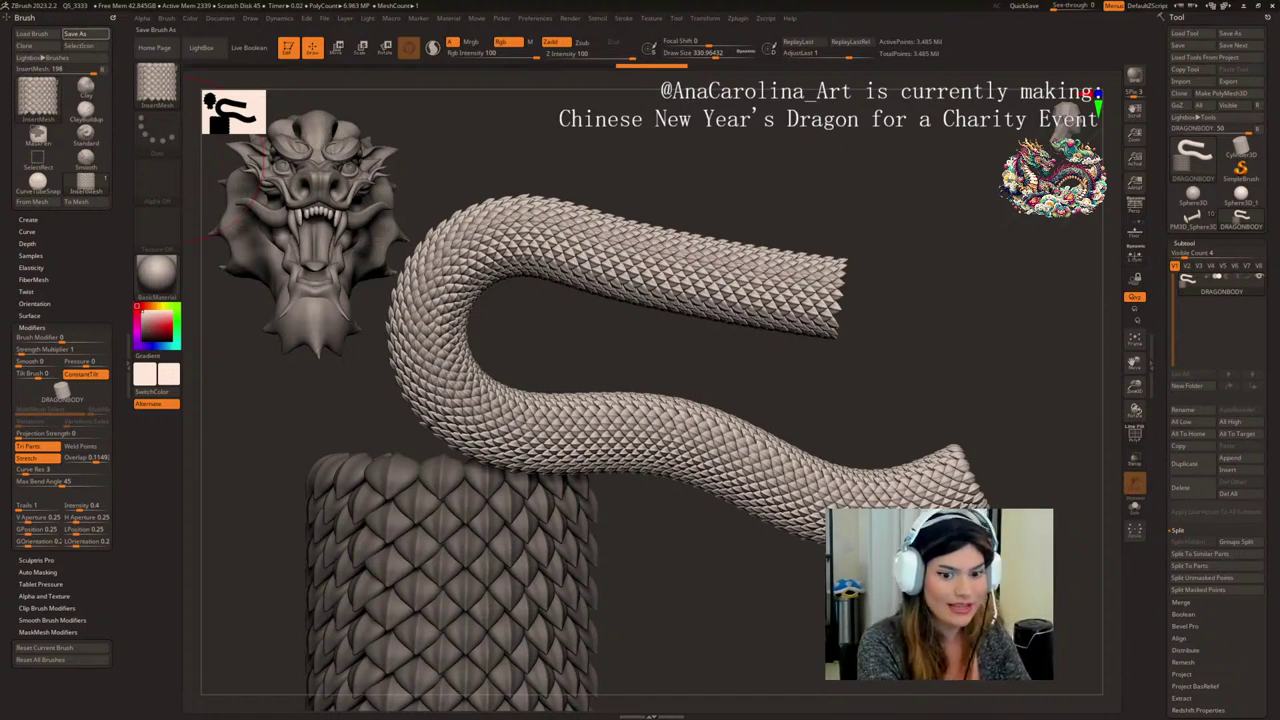
{"action": "key", "text": "Return"}
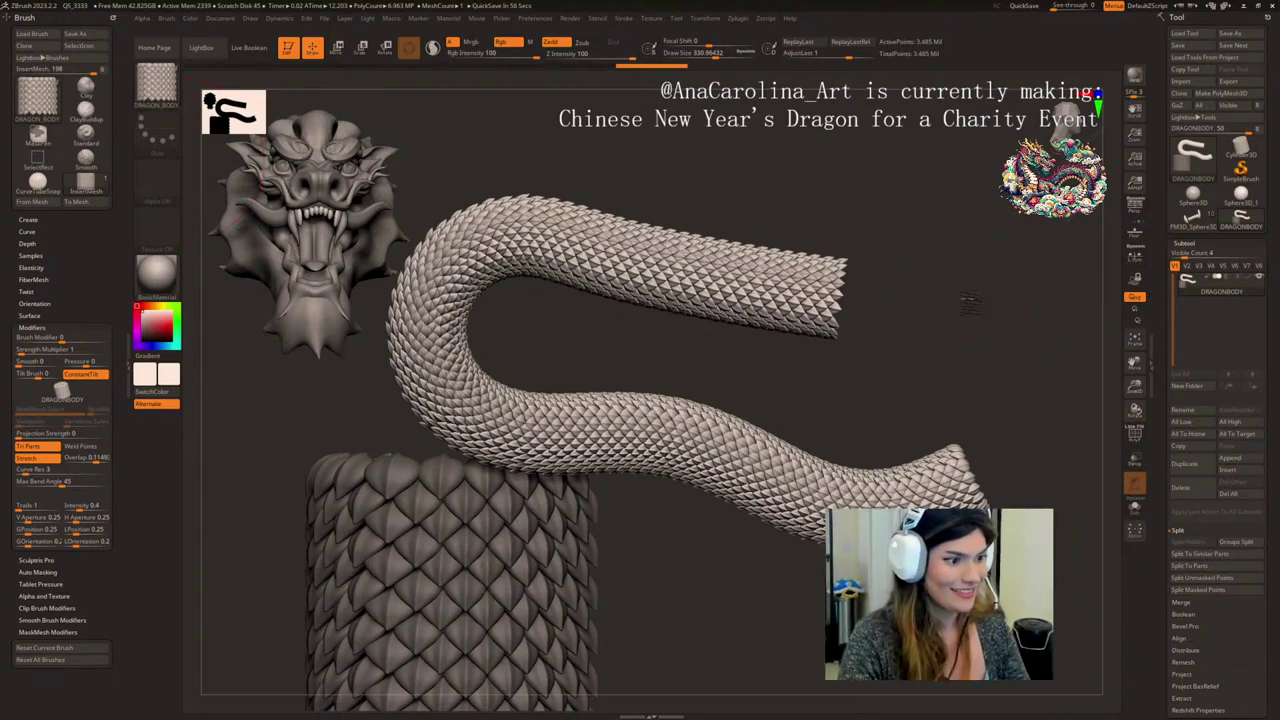
{"action": "mouse_move", "coordinate": [968, 298]}
{"action": "left_mouse_down"}
{"action": "mouse_move", "coordinate": [853, 331]}
{"action": "mouse_move", "coordinate": [854, 395]}
{"action": "mouse_move", "coordinate": [849, 366]}
{"action": "mouse_move", "coordinate": [868, 321]}
{"action": "mouse_move", "coordinate": [863, 337]}
{"action": "mouse_move", "coordinate": [977, 366]}
{"action": "mouse_move", "coordinate": [931, 320]}
{"action": "mouse_move", "coordinate": [960, 306]}
{"action": "left_mouse_up"}
{"action": "key", "text": "ctrl+z"}
{"action": "key", "text": "ctrl+z"}
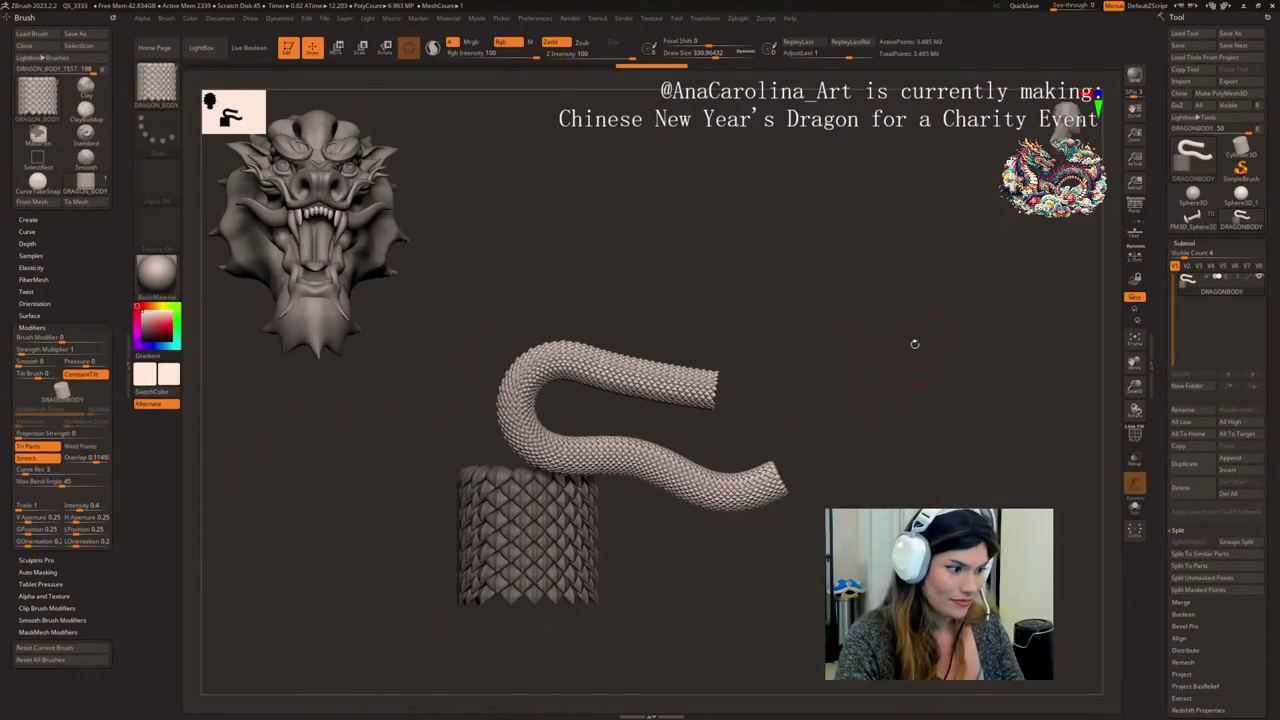
- Examine the segment seams and the inside of the curved body with PolyFrame display on, and turn the display off again
{"action": "mouse_move", "coordinate": [914, 343]}
{"action": "left_mouse_down", "text": "alt"}
{"action": "mouse_move", "coordinate": [1017, 372]}
{"action": "mouse_move", "coordinate": [945, 382]}
{"action": "mouse_move", "coordinate": [963, 405]}
{"action": "mouse_move", "coordinate": [951, 388]}
{"action": "mouse_move", "coordinate": [931, 437]}
{"action": "left_mouse_up", "text": "alt"}
{"action": "left_click", "coordinate": [1142, 441]}
{"action": "left_click_drag", "start_coordinate": [934, 285], "coordinate": [905, 440], "text": "alt"}
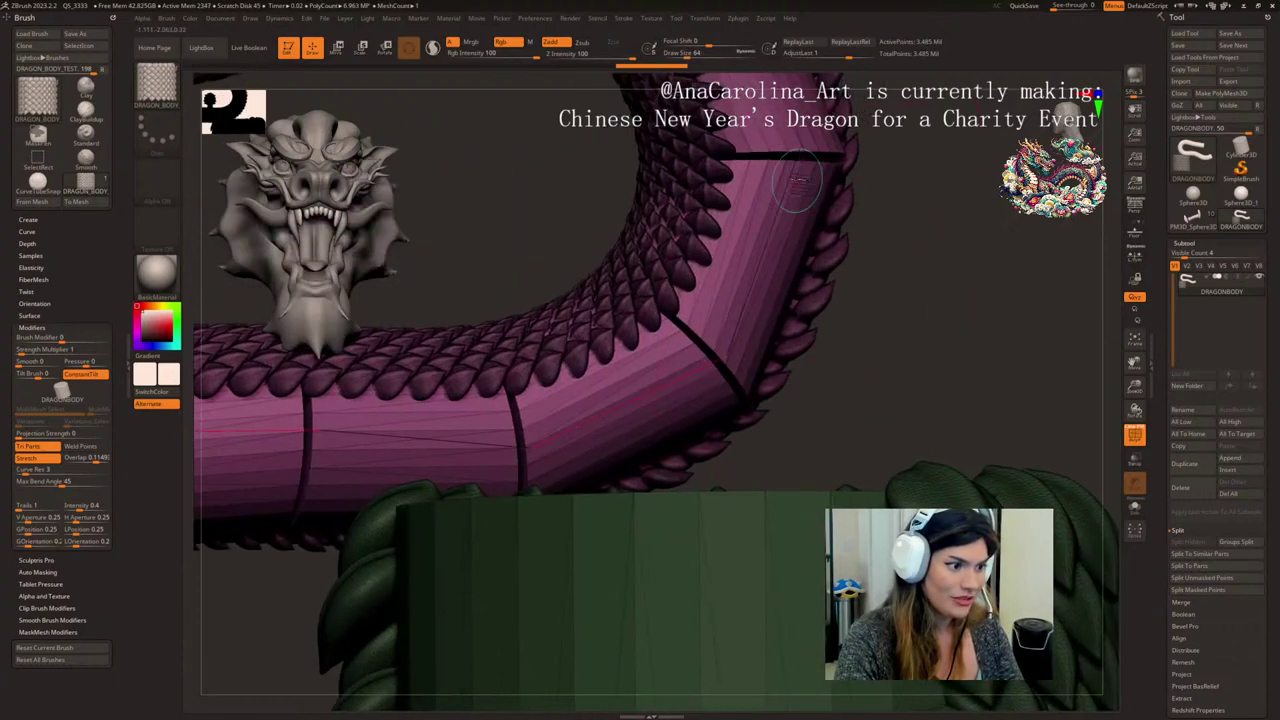
{"action": "mouse_move", "coordinate": [940, 235]}
{"action": "left_mouse_down", "text": "alt"}
{"action": "mouse_move", "coordinate": [946, 286]}
{"action": "mouse_move", "coordinate": [785, 388]}
{"action": "mouse_move", "coordinate": [943, 297]}
{"action": "mouse_move", "coordinate": [977, 360]}
{"action": "mouse_move", "coordinate": [1034, 380]}
{"action": "left_mouse_up", "text": "alt"}
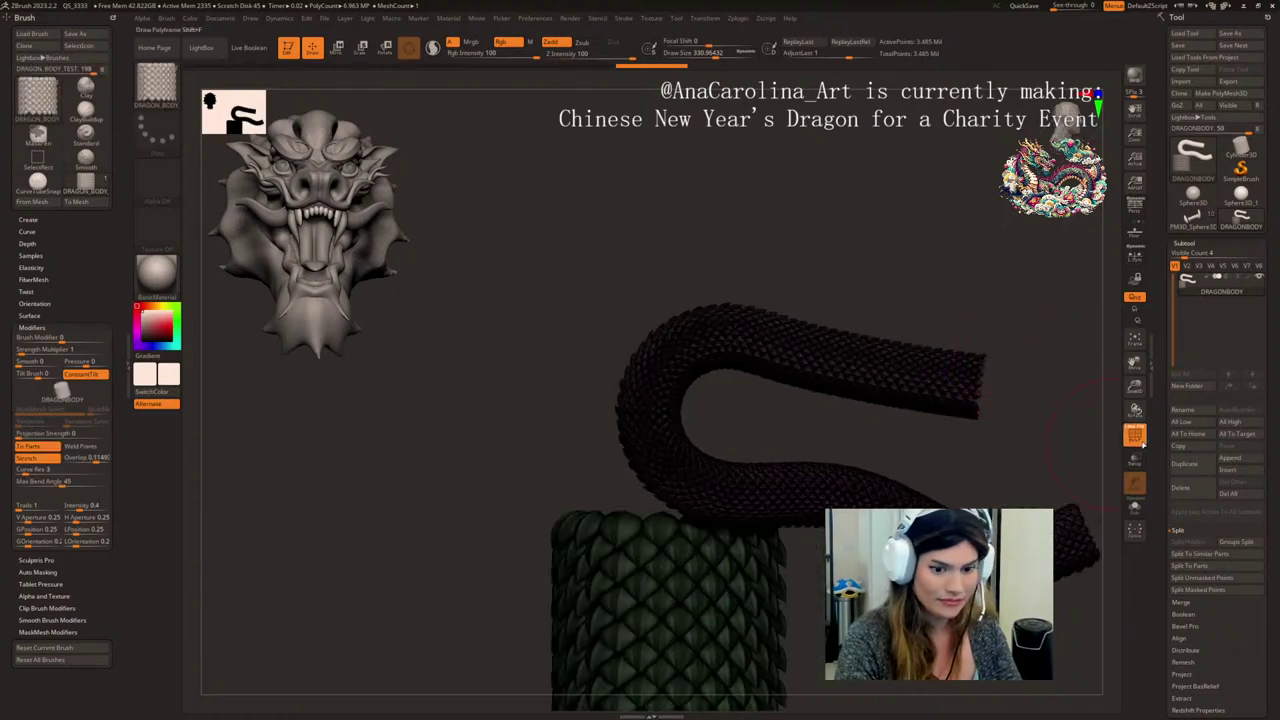
{"action": "left_click", "coordinate": [1138, 437]}
{"action": "left_click_drag", "start_coordinate": [1011, 449], "coordinate": [905, 428], "text": "alt"}
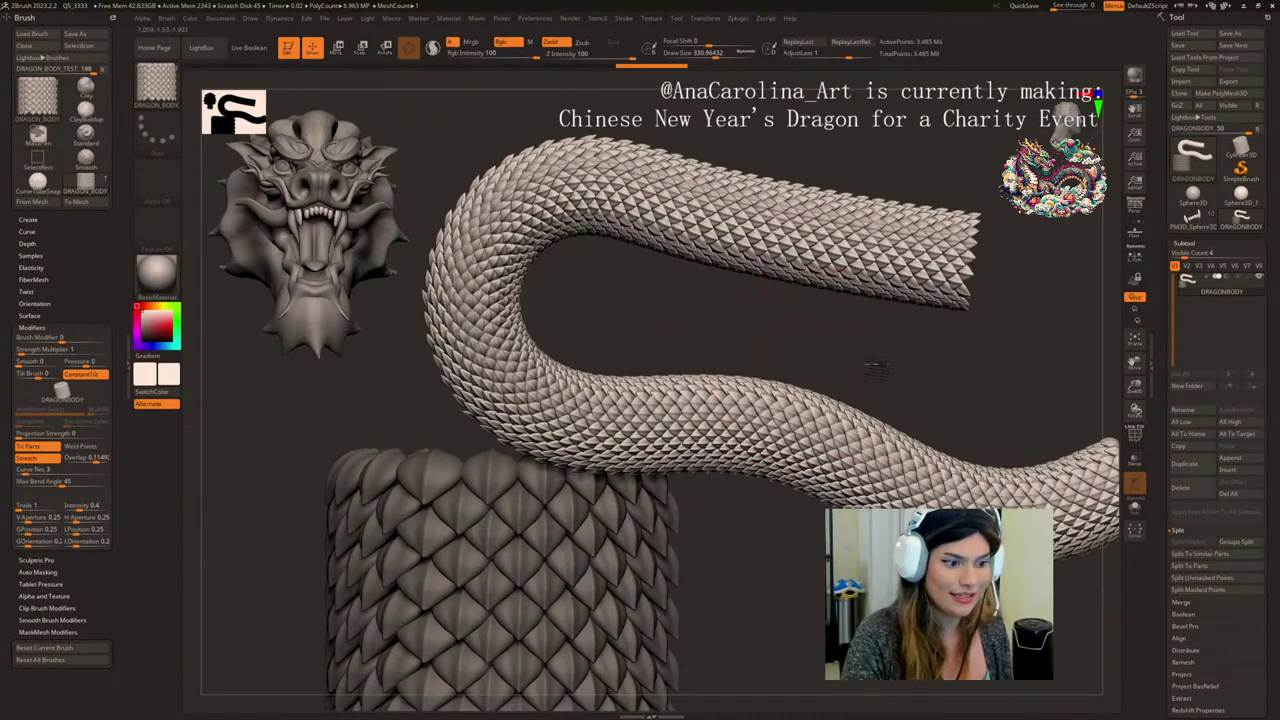
{"action": "left_click_drag", "start_coordinate": [876, 370], "coordinate": [824, 400]}
{"action": "left_click_drag", "start_coordinate": [826, 314], "coordinate": [853, 233]}
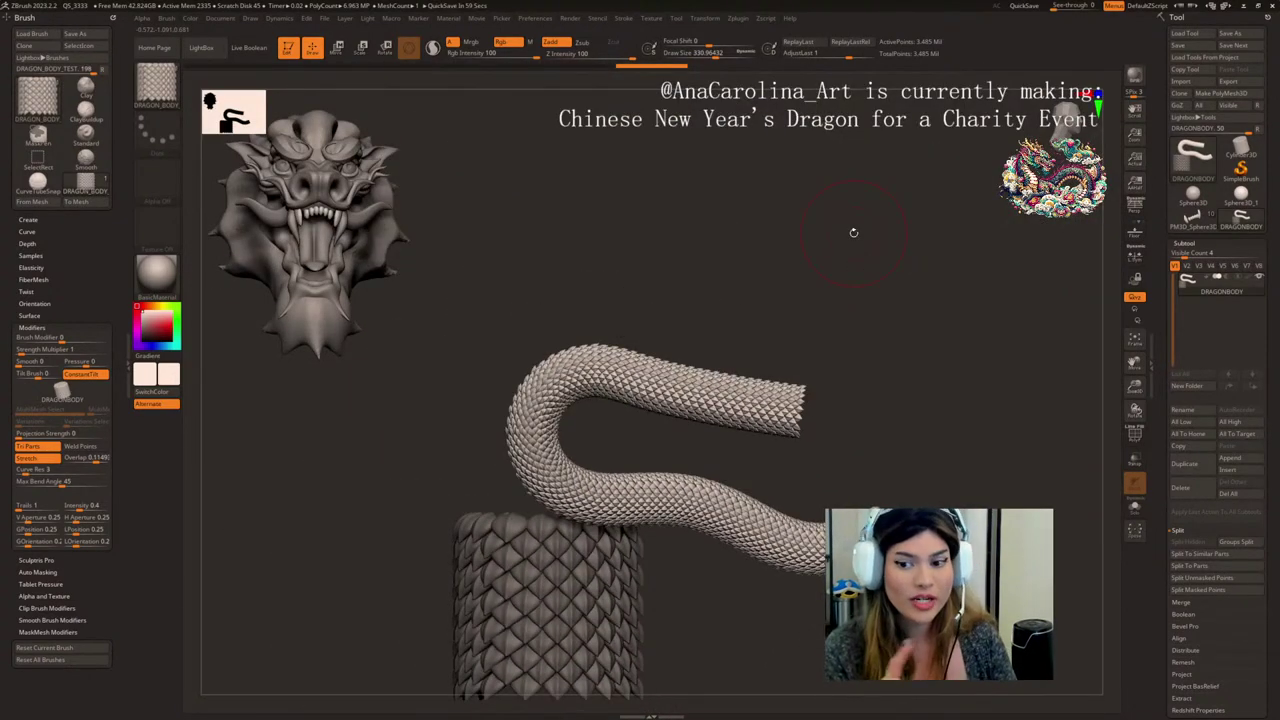
{"action": "left_click_drag", "start_coordinate": [925, 384], "coordinate": [909, 289], "text": "alt"}
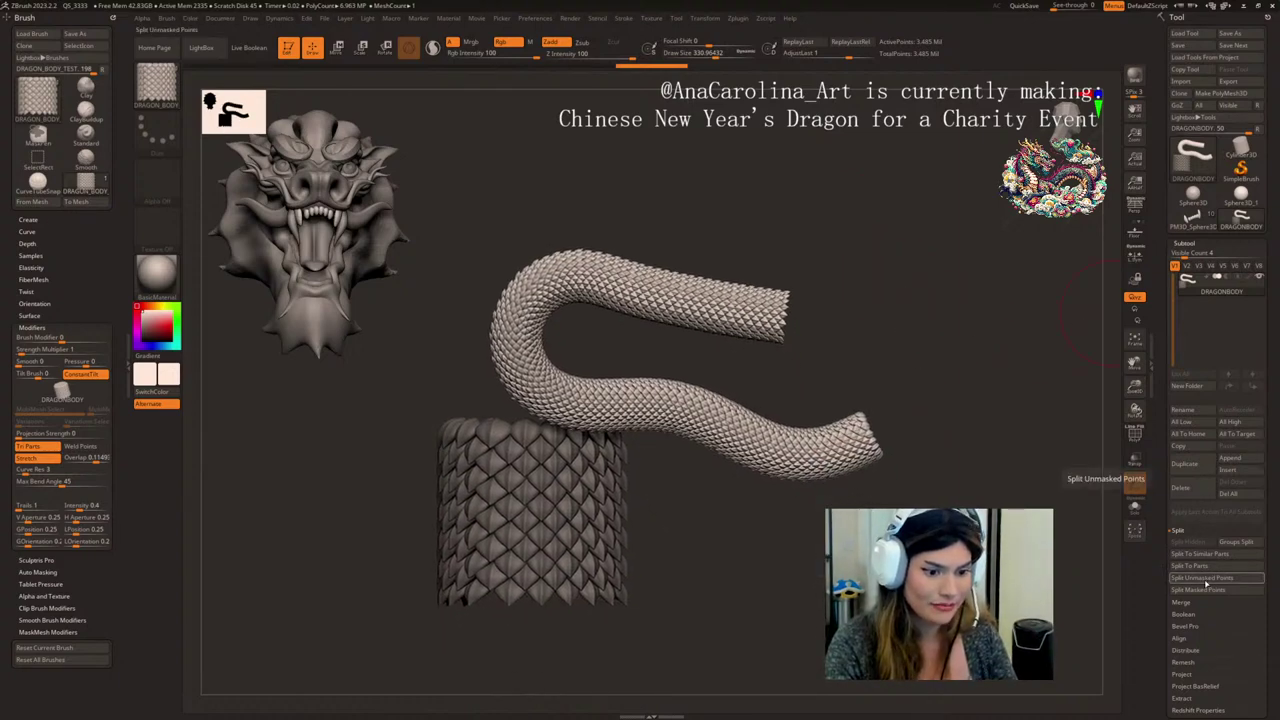
- Split the curved body from the scaled cylinder with Split Unmasked Points and move it up and away from the cylinder
{"action": "left_click", "coordinate": [1204, 578]}
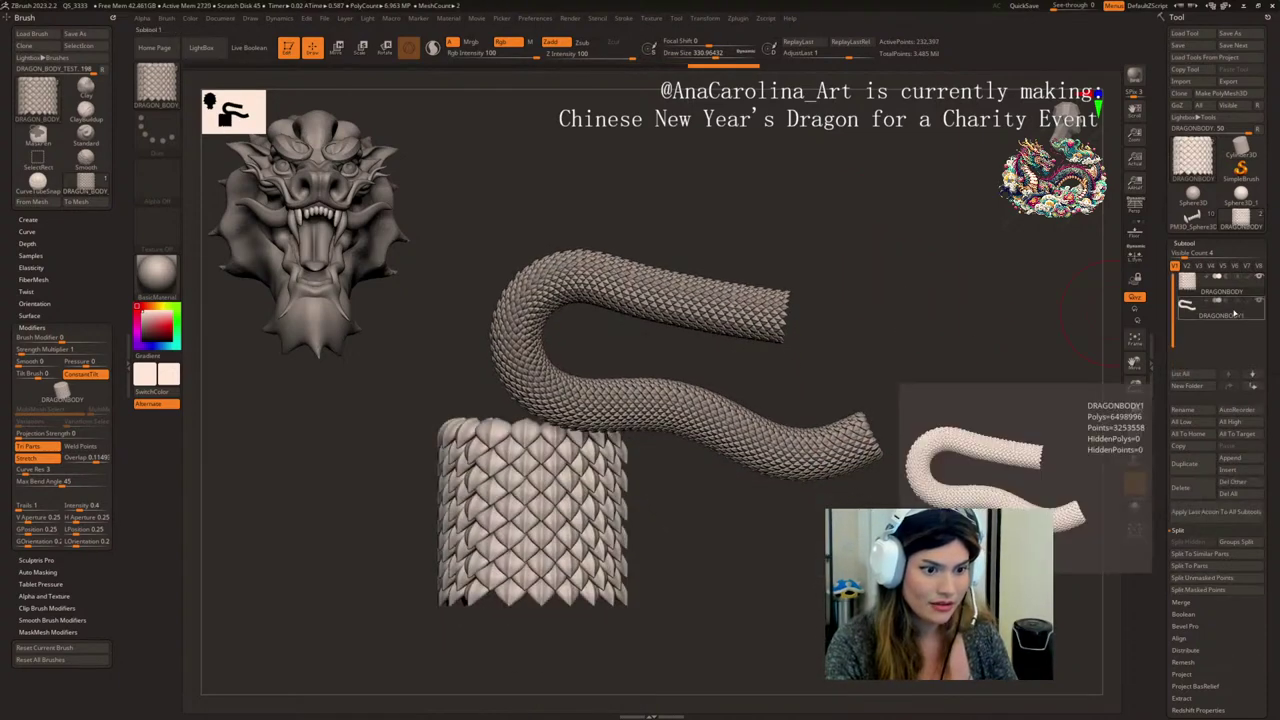
{"action": "left_click_drag", "start_coordinate": [920, 341], "coordinate": [953, 354], "text": "alt"}
{"action": "key", "text": "w"}
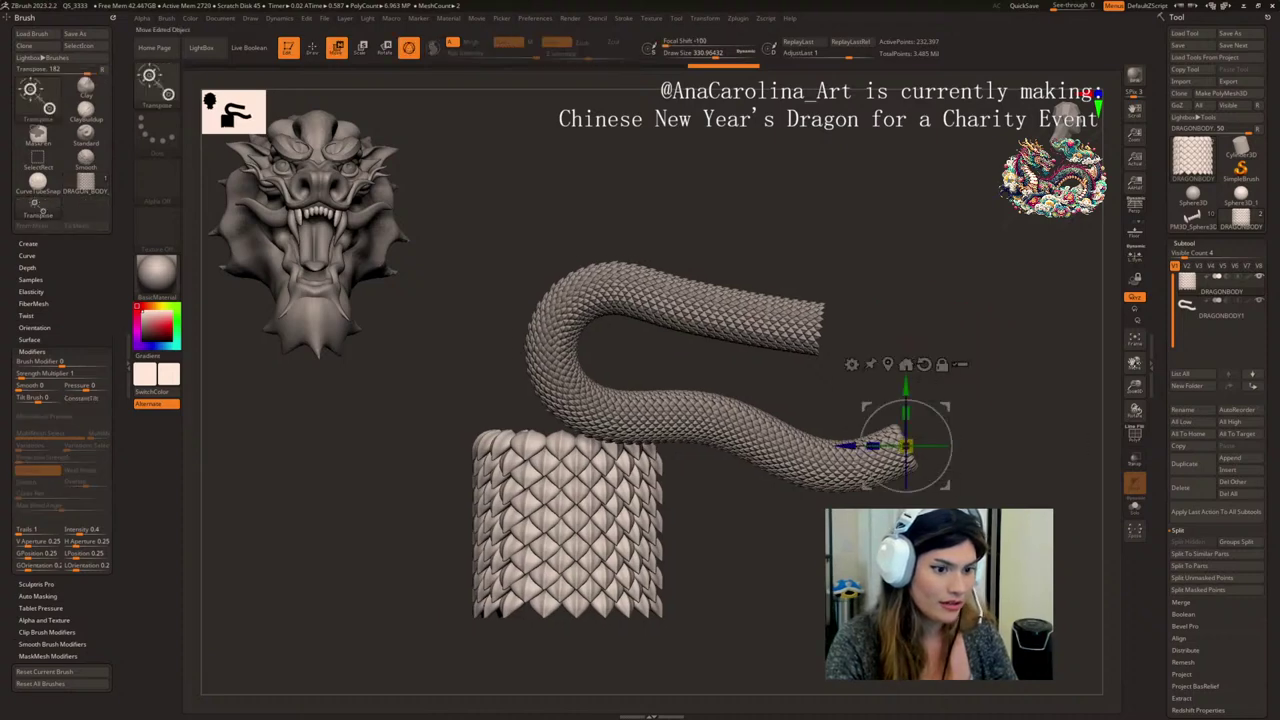
{"action": "left_click", "coordinate": [1221, 311]}
{"action": "left_click_drag", "start_coordinate": [948, 488], "coordinate": [1085, 326]}
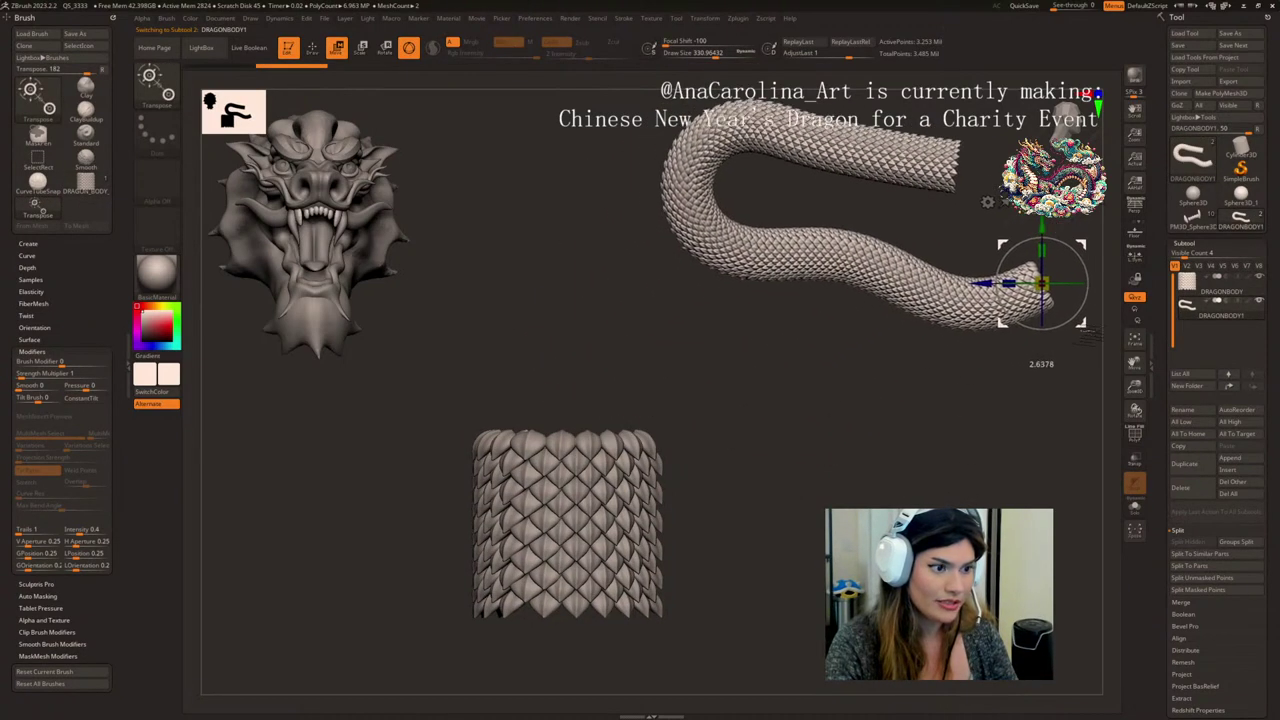
{"action": "left_click_drag", "start_coordinate": [1041, 283], "coordinate": [1047, 300]}
- Turn on Solo, shift the curved body farther aside, and make the scaled cylinder the active subtool
{"action": "left_click_drag", "start_coordinate": [964, 411], "coordinate": [1037, 408], "text": "alt"}
{"action": "left_click", "coordinate": [1135, 508]}
{"action": "left_click_drag", "start_coordinate": [1060, 287], "coordinate": [1083, 307]}
{"action": "left_click_drag", "start_coordinate": [1068, 417], "coordinate": [1160, 427], "text": "alt"}
{"action": "left_click_drag", "start_coordinate": [1027, 458], "coordinate": [1088, 420], "text": "alt"}
{"action": "left_click", "coordinate": [1220, 287]}
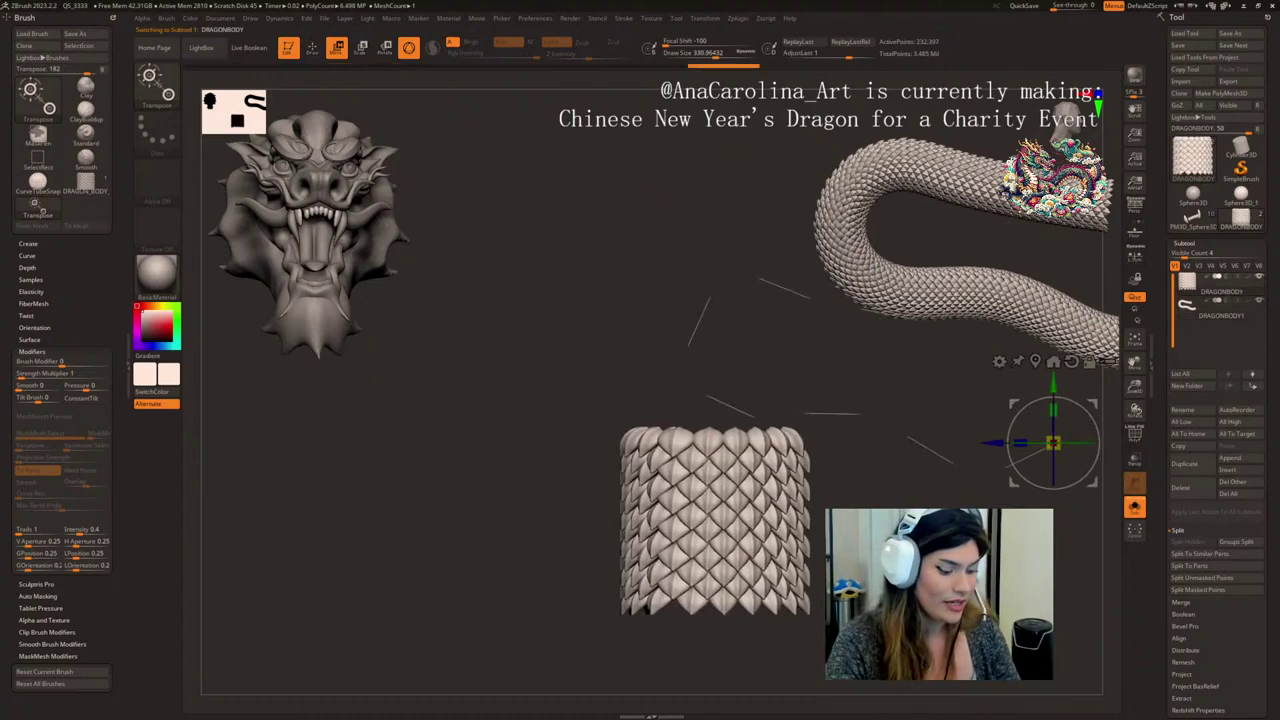
- Pick the CurveTubeSnap brush for the scaled cylinder and replace it with the Move brush
{"action": "key", "text": "b"}
{"action": "key", "text": "c"}
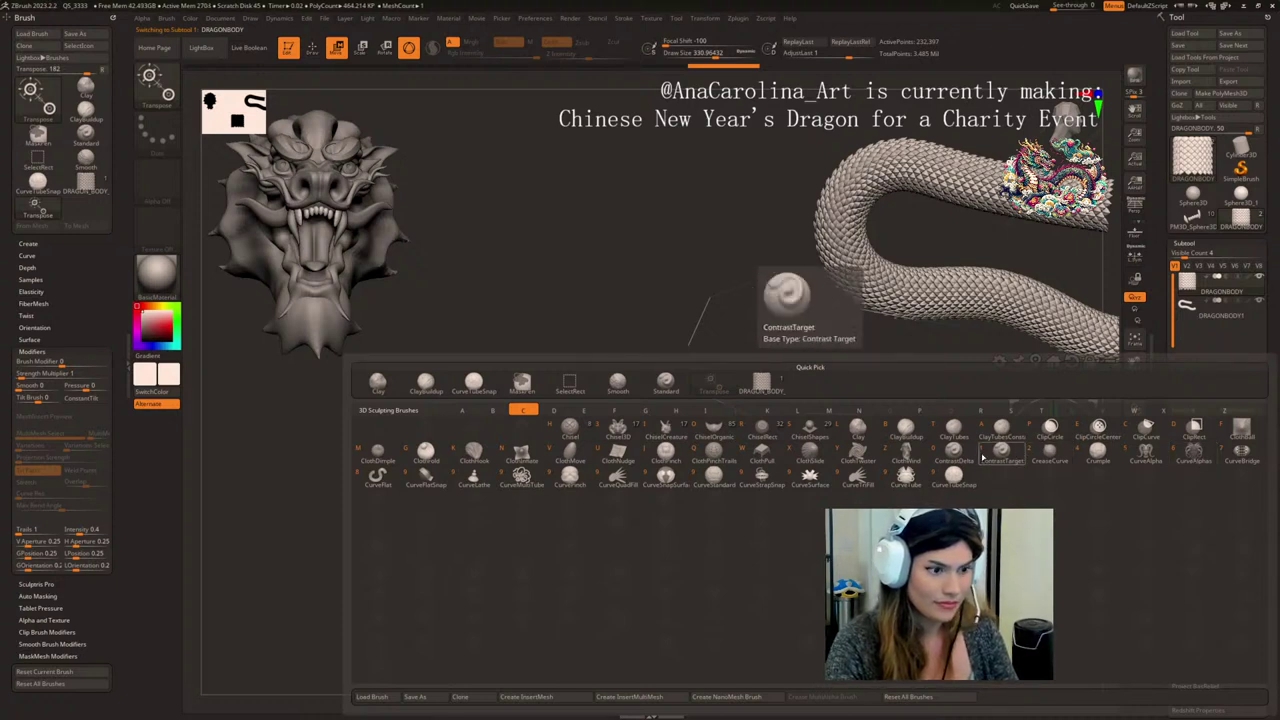
{"action": "left_click", "coordinate": [954, 478]}
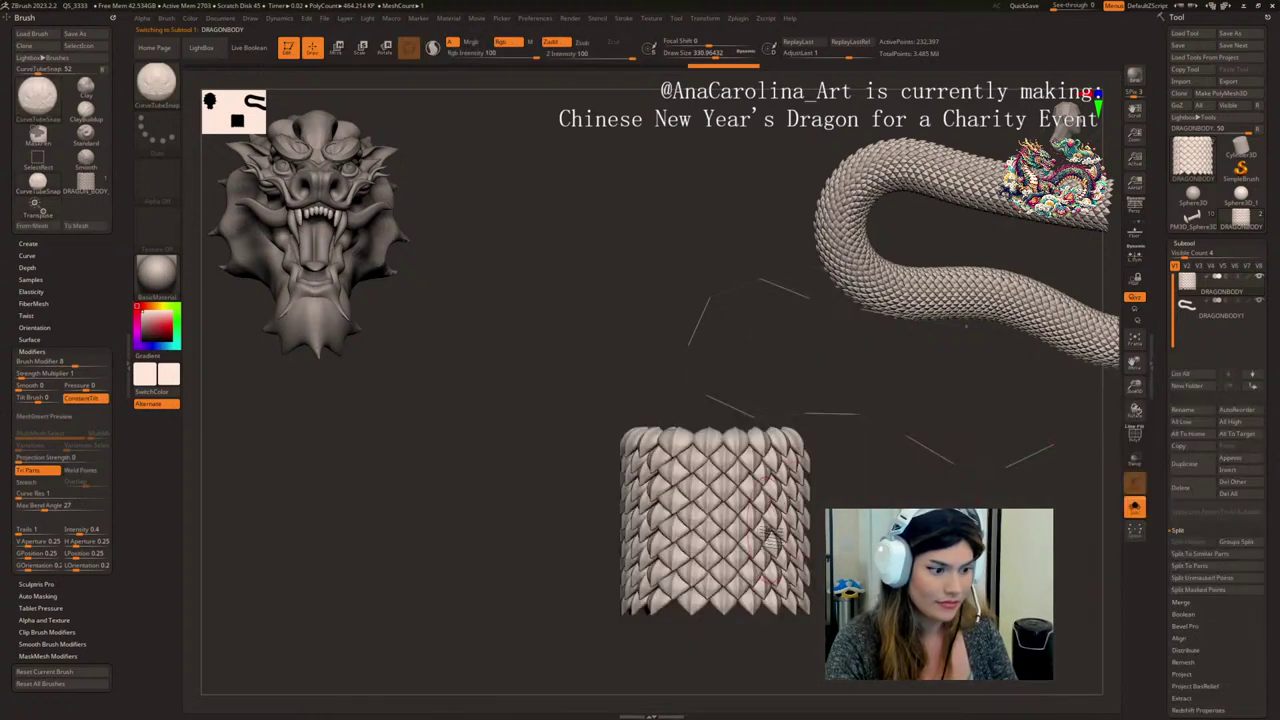
{"action": "mouse_move", "coordinate": [900, 430]}
{"action": "left_mouse_down", "text": "alt"}
{"action": "mouse_move", "coordinate": [785, 410]}
{"action": "mouse_move", "coordinate": [925, 412]}
{"action": "mouse_move", "coordinate": [800, 412]}
{"action": "mouse_move", "coordinate": [808, 440]}
{"action": "mouse_move", "coordinate": [785, 448]}
{"action": "left_mouse_up", "text": "alt"}
{"action": "key", "text": "b"}
{"action": "key", "text": "m"}
{"action": "key", "text": "v"}
{"action": "left_click_drag", "start_coordinate": [855, 512], "coordinate": [830, 515]}
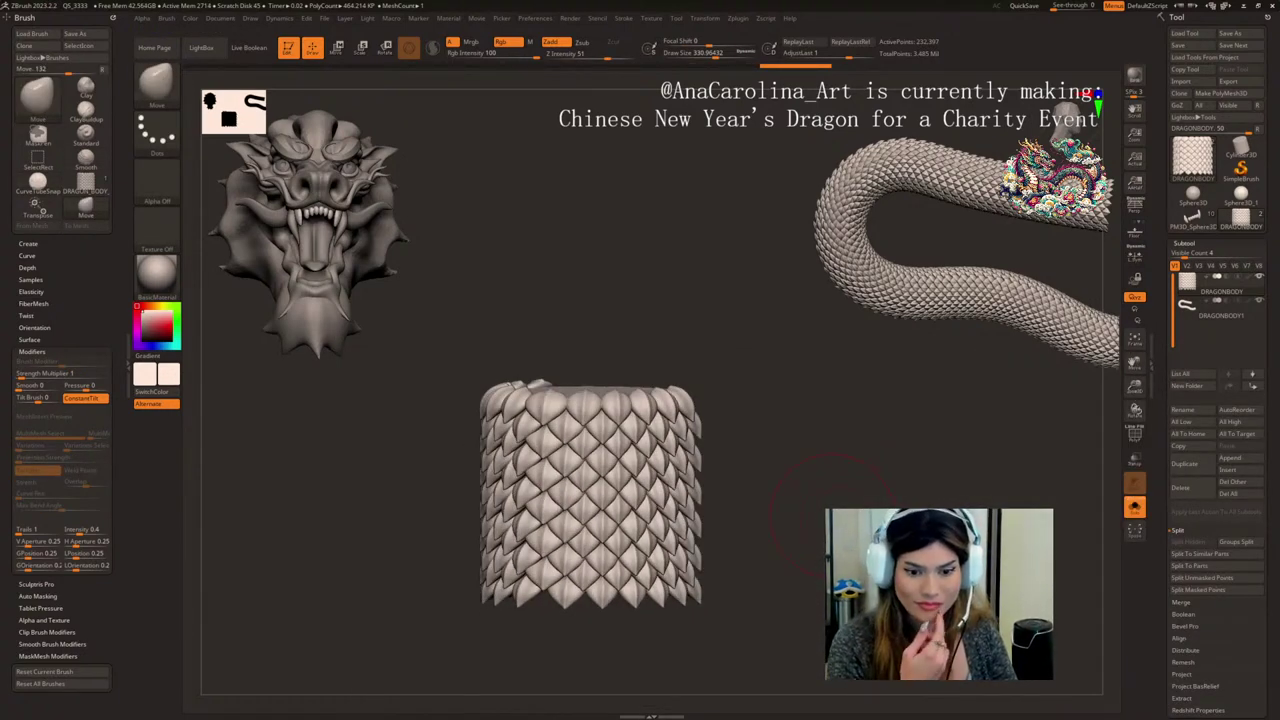
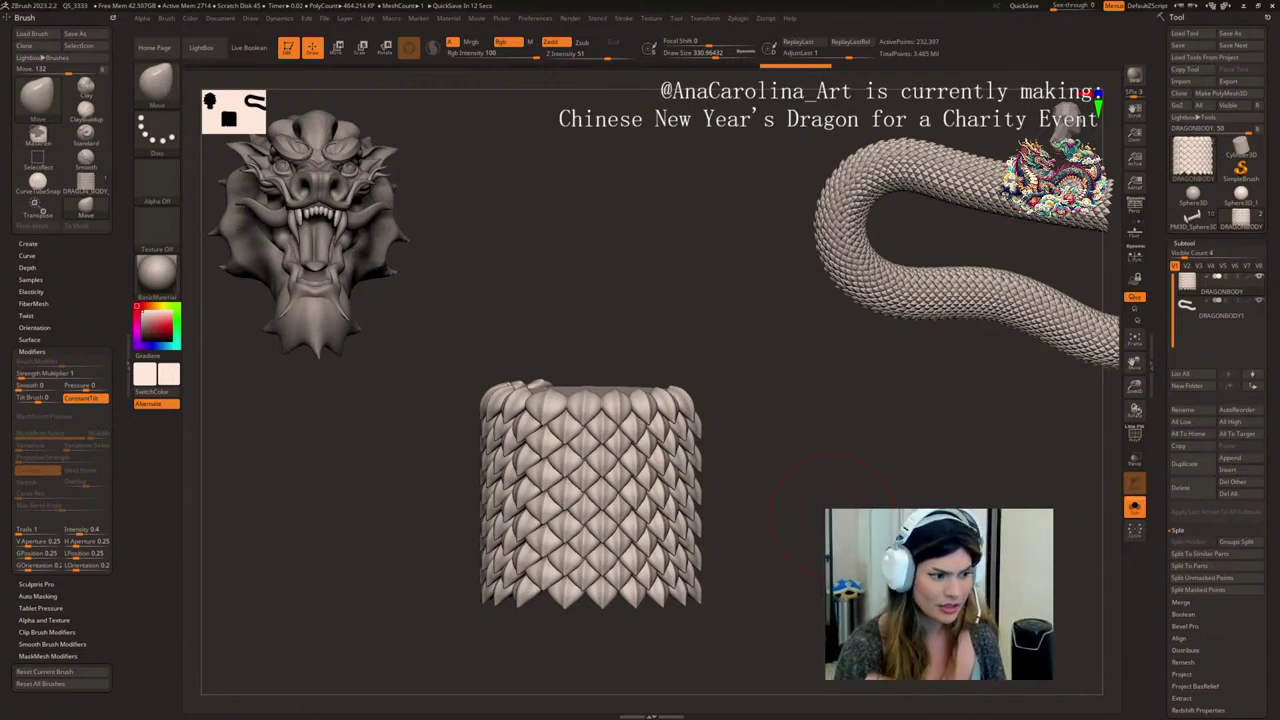
- Inspect the cylinder's unscaled side and go back through its undo history, returning to the latest state
{"action": "left_click_drag", "start_coordinate": [822, 521], "coordinate": [815, 426]}
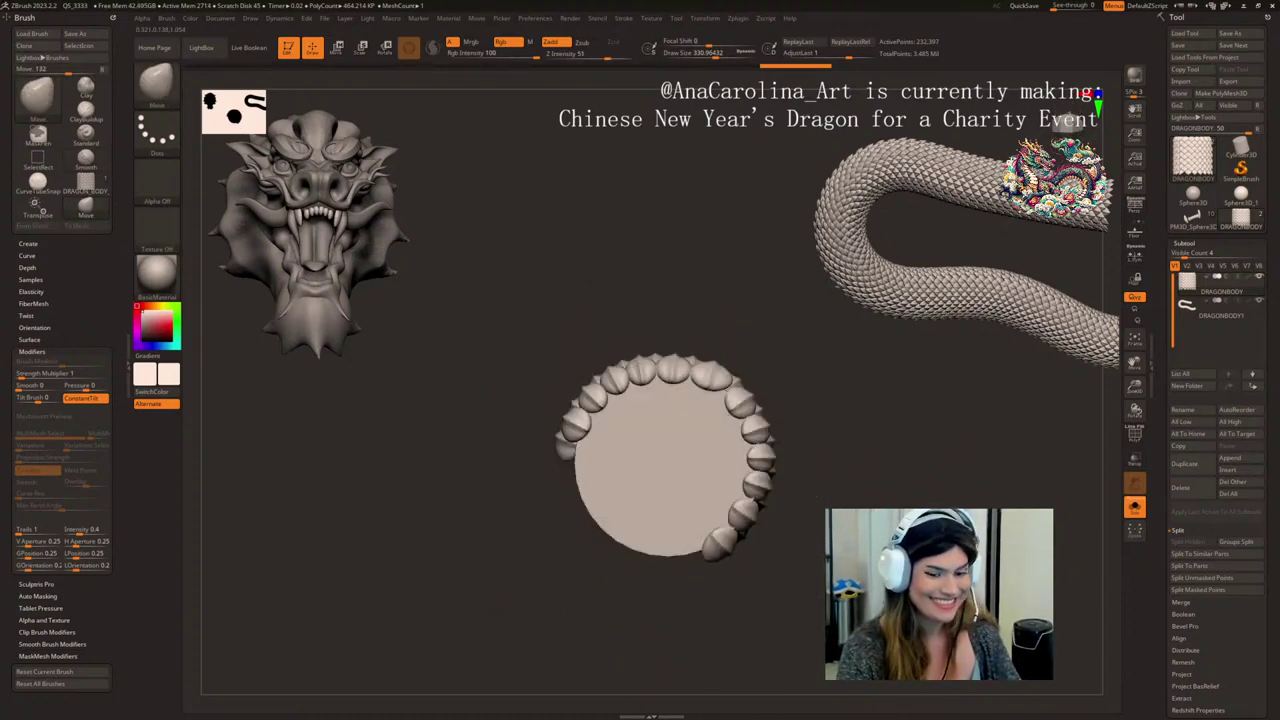
{"action": "mouse_move", "coordinate": [948, 585]}
{"action": "left_mouse_down", "text": "shift"}
{"action": "mouse_move", "coordinate": [940, 500]}
{"action": "mouse_move", "coordinate": [940, 565]}
{"action": "mouse_move", "coordinate": [919, 555]}
{"action": "left_mouse_up", "text": "shift"}
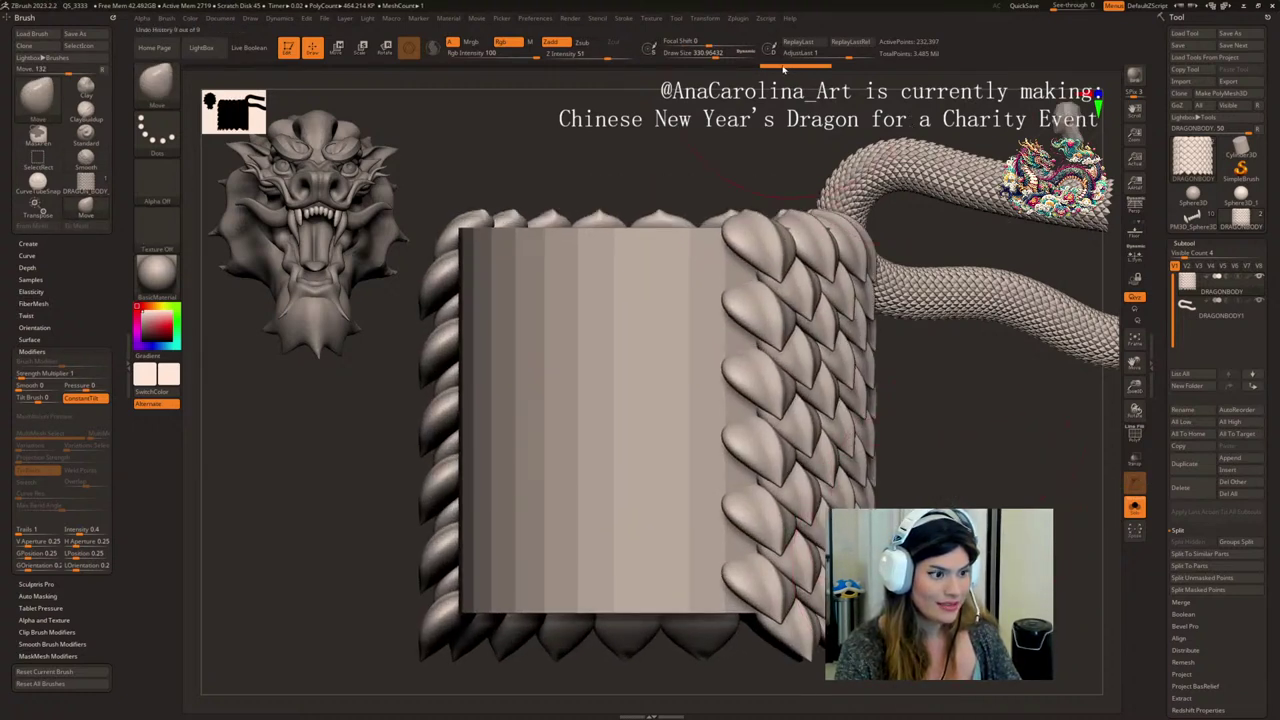
{"action": "left_click", "coordinate": [724, 67]}
{"action": "left_click", "coordinate": [584, 66]}
{"action": "left_click", "coordinate": [517, 65]}
{"action": "left_click", "coordinate": [436, 66]}
{"action": "left_click", "coordinate": [364, 66]}
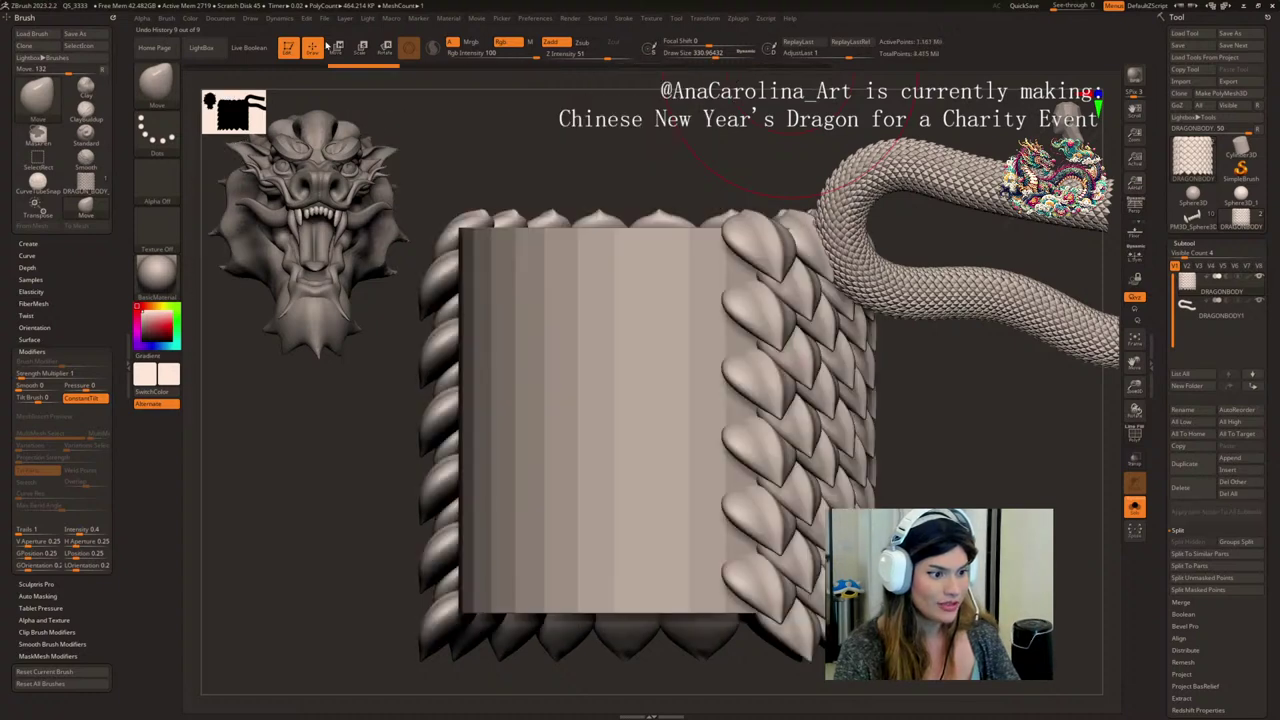
{"action": "left_click", "coordinate": [292, 66]}
{"action": "left_click", "coordinate": [508, 66]}
{"action": "left_click", "coordinate": [795, 66]}
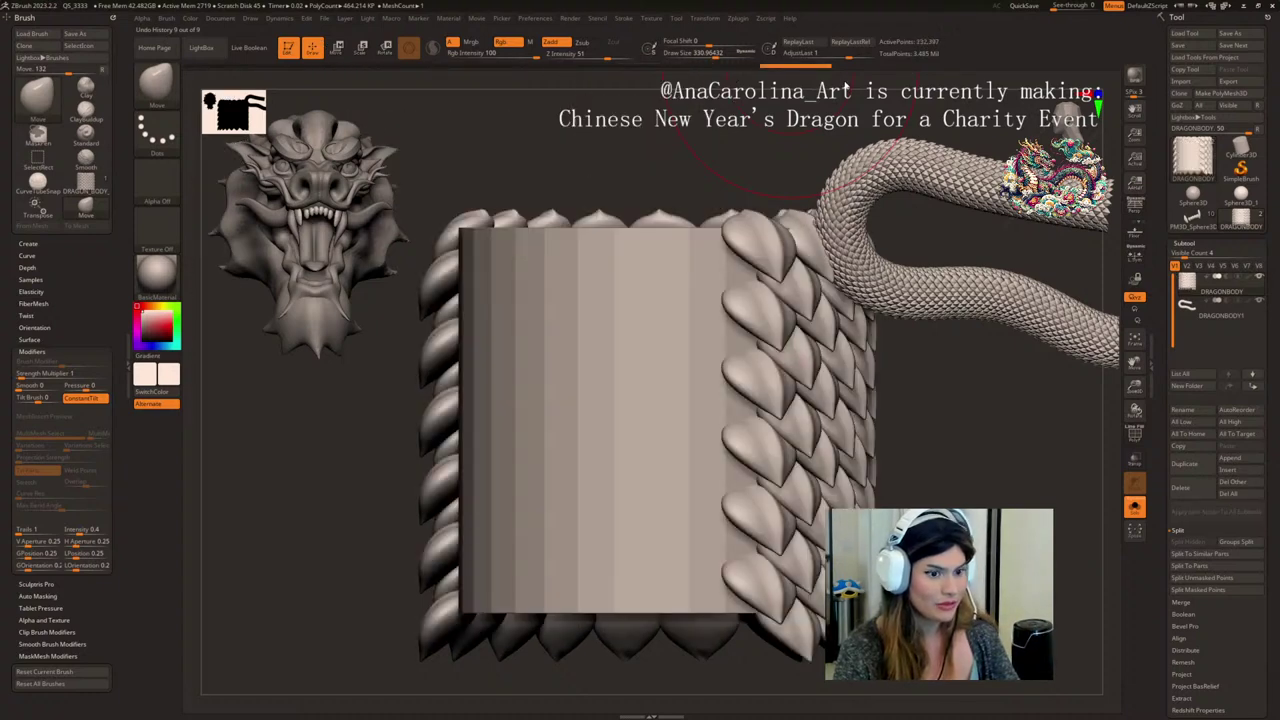
- Duplicate the scaled cylinder subtool and select the copy
{"action": "left_click_drag", "start_coordinate": [1163, 617], "coordinate": [1178, 540]}
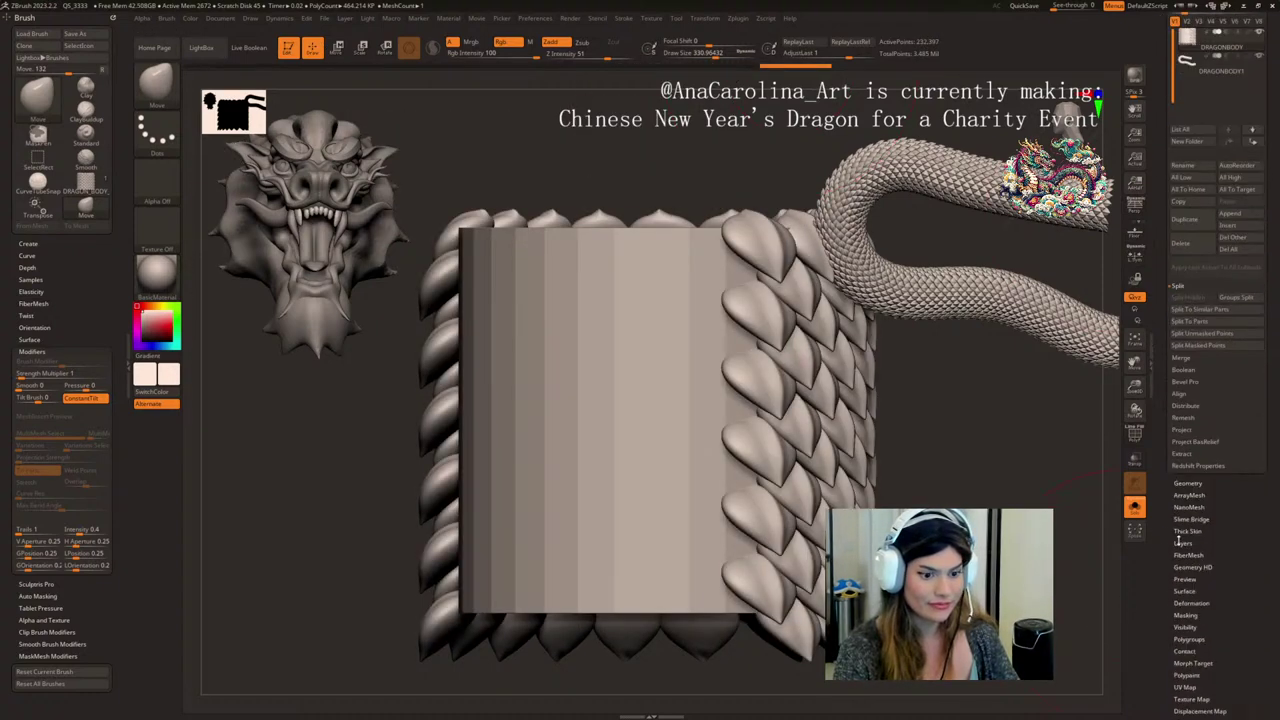
{"action": "left_click", "coordinate": [1192, 483]}
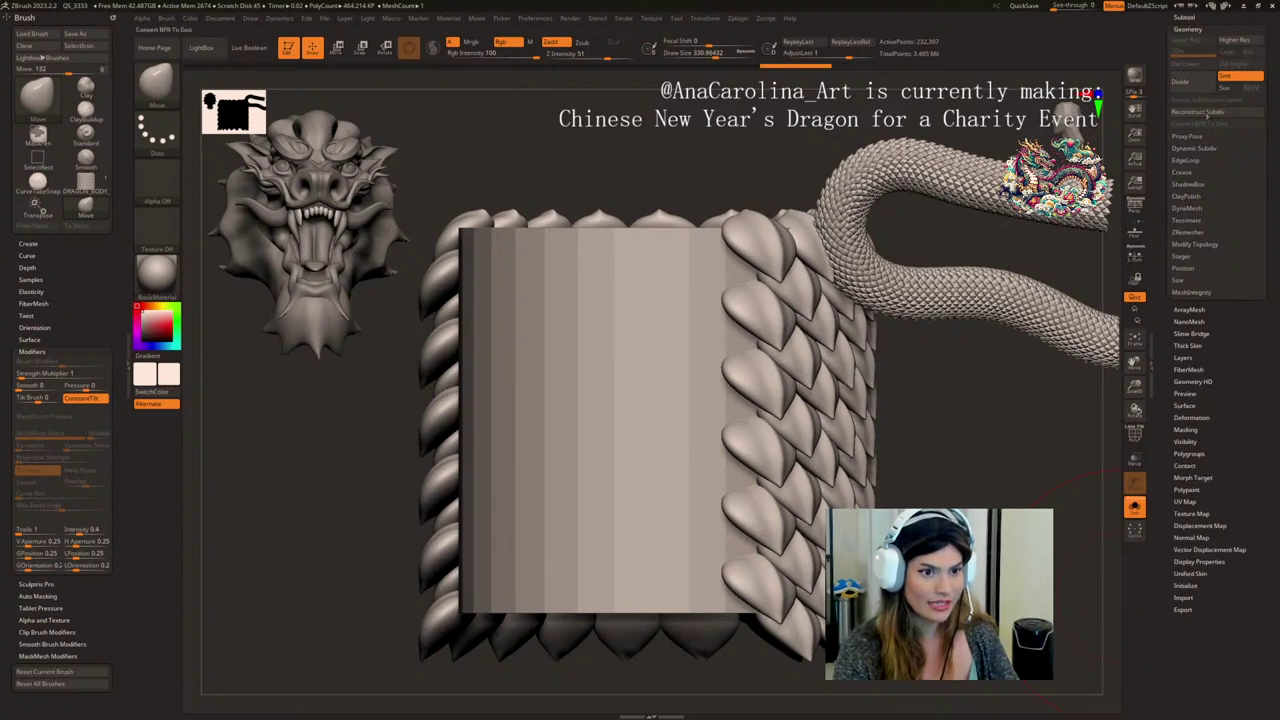
{"action": "left_click", "coordinate": [1183, 18]}
{"action": "left_click", "coordinate": [1187, 240]}
{"action": "left_click", "coordinate": [1230, 83]}
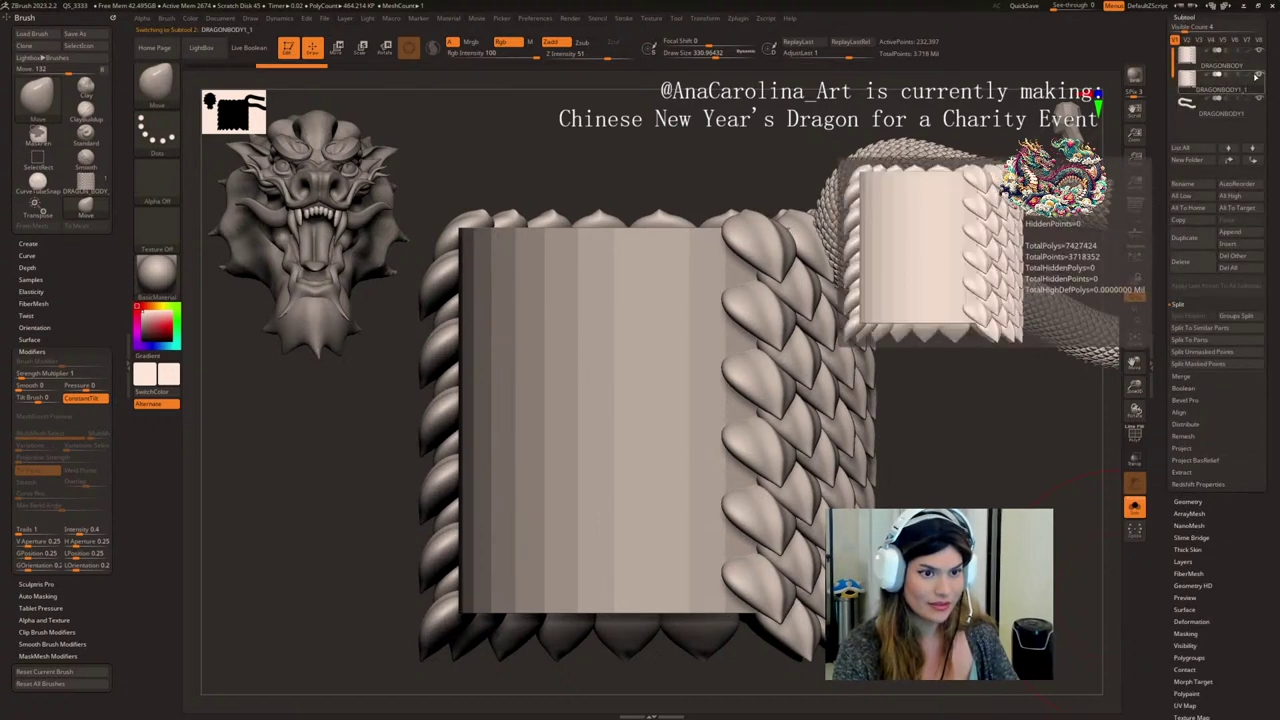
- Make the original scaled cylinder the active subtool and step through its undo history to recall an earlier cylinder state
{"action": "left_click", "coordinate": [1258, 76]}
{"action": "left_click", "coordinate": [1222, 60]}
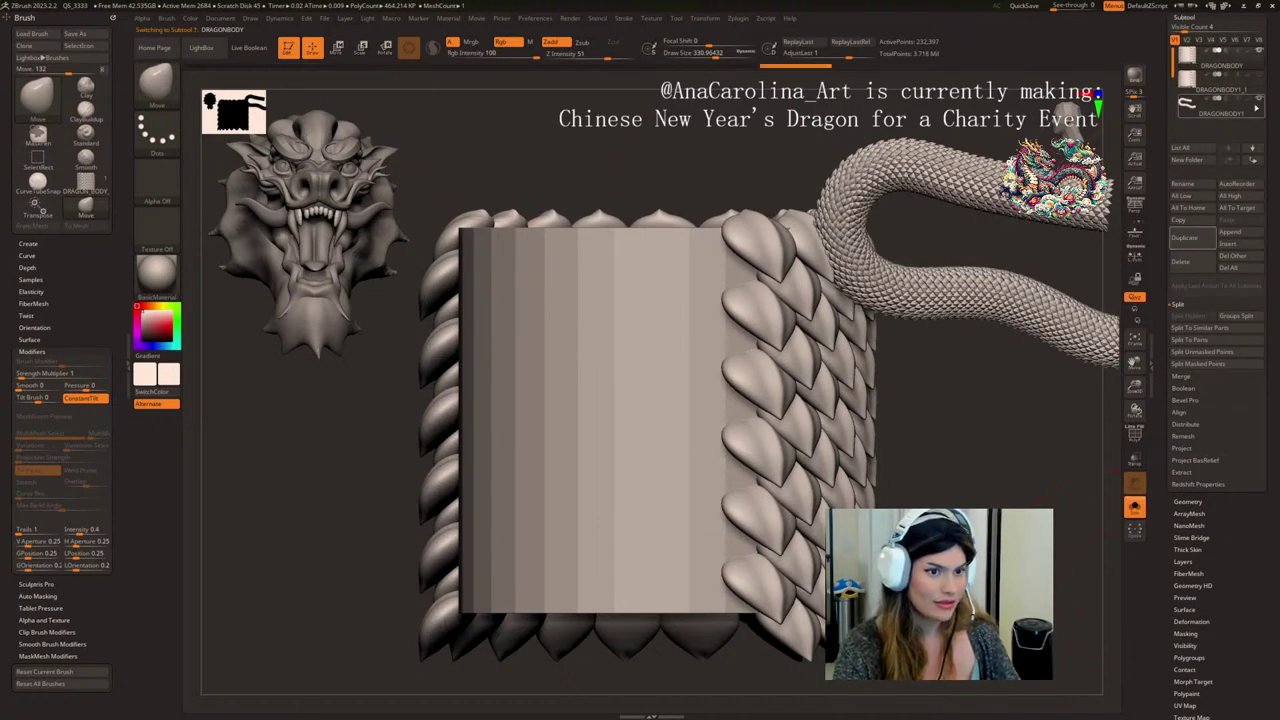
{"action": "left_click", "coordinate": [1200, 88]}
{"action": "left_click", "coordinate": [1206, 61]}
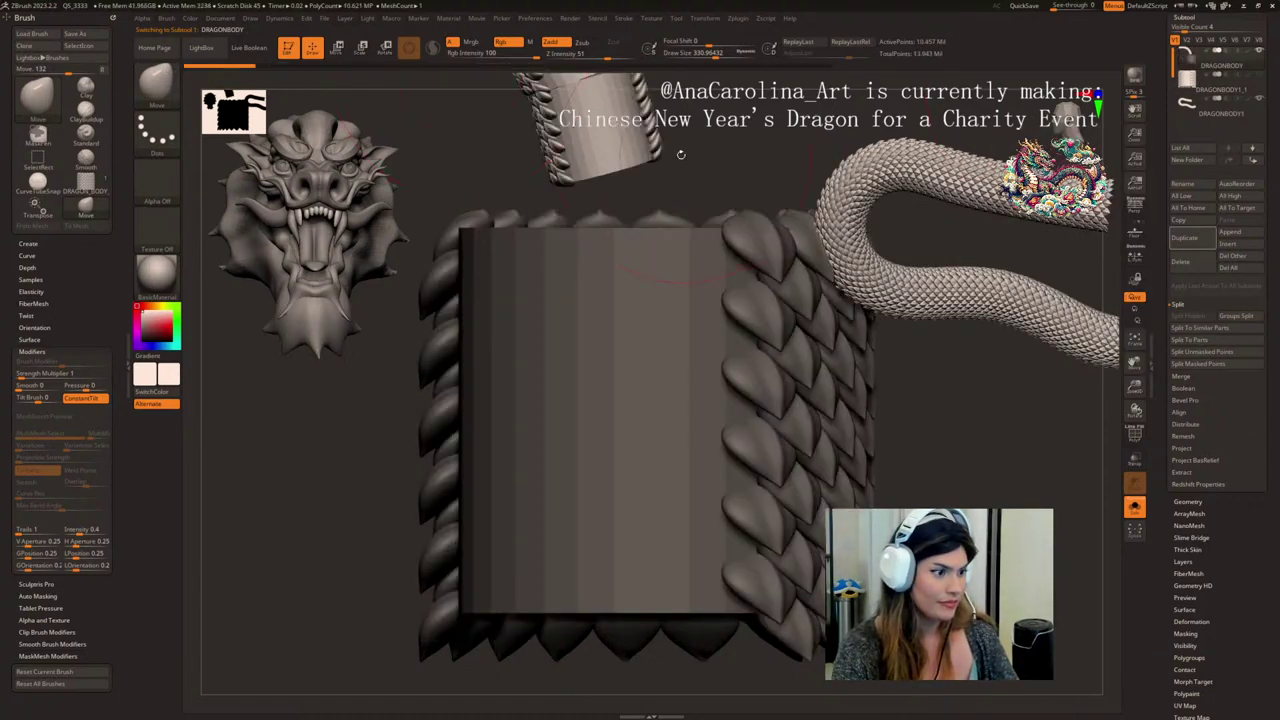
{"action": "left_click", "coordinate": [288, 67]}
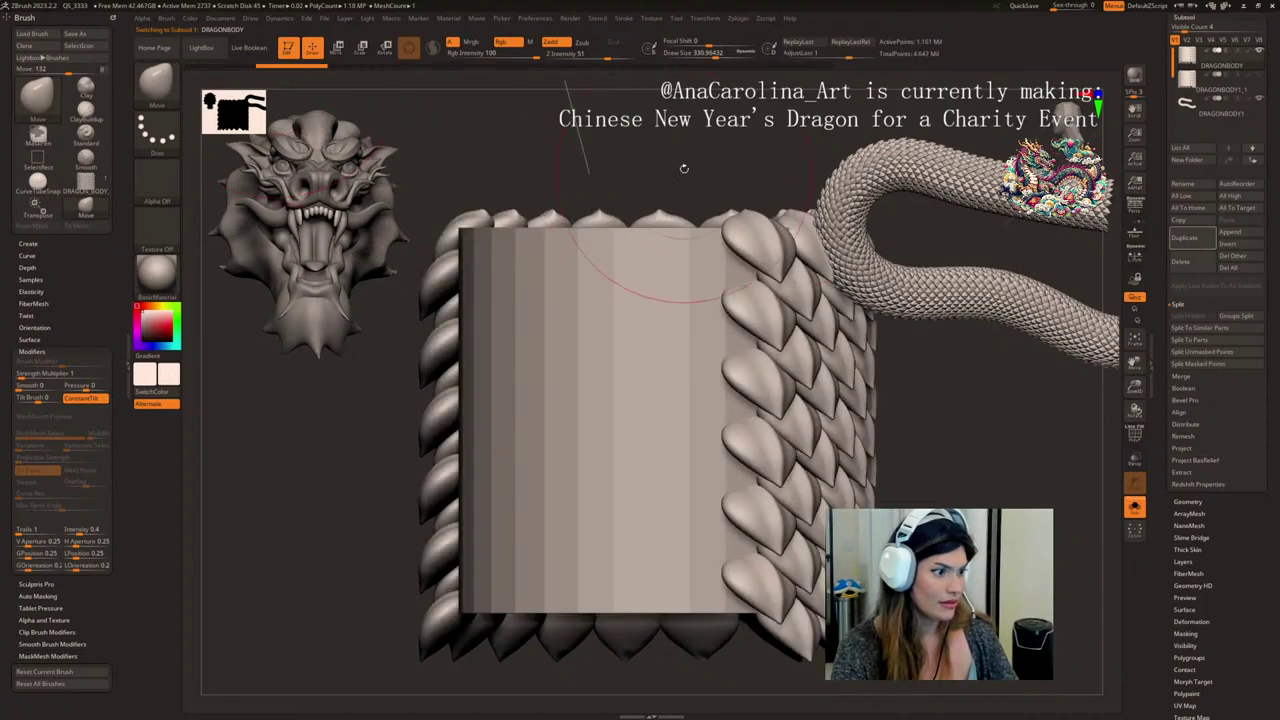
{"action": "left_click", "coordinate": [360, 67]}
- Insert a Cylinder3D as a new subtool and make it active
{"action": "mouse_move", "coordinate": [713, 143]}
{"action": "left_mouse_down"}
{"action": "mouse_move", "coordinate": [711, 178]}
{"action": "mouse_move", "coordinate": [675, 218]}
{"action": "mouse_move", "coordinate": [531, 160]}
{"action": "left_mouse_up"}
{"action": "mouse_move", "coordinate": [849, 375]}
{"action": "left_mouse_down"}
{"action": "mouse_move", "coordinate": [868, 285]}
{"action": "mouse_move", "coordinate": [885, 290]}
{"action": "left_mouse_up"}
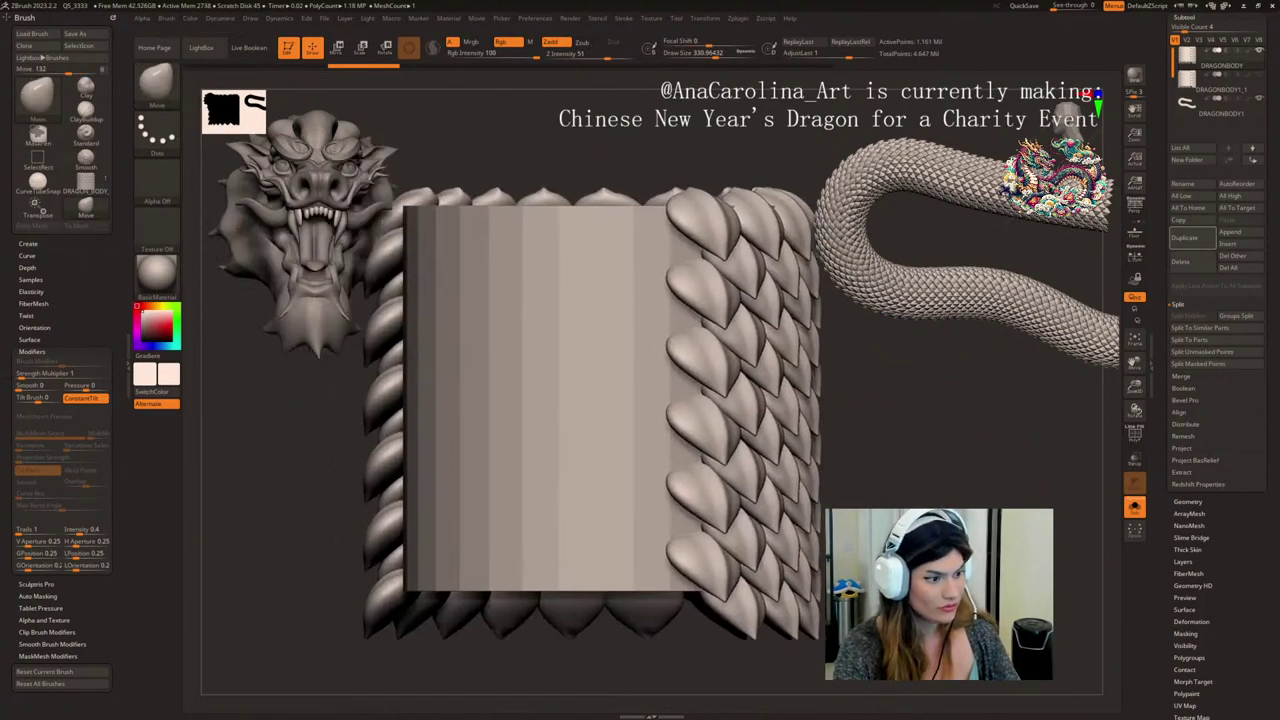
{"action": "left_click_drag", "start_coordinate": [940, 420], "coordinate": [965, 507], "text": "alt"}
{"action": "left_click_drag", "start_coordinate": [890, 477], "coordinate": [914, 480], "text": "shift"}
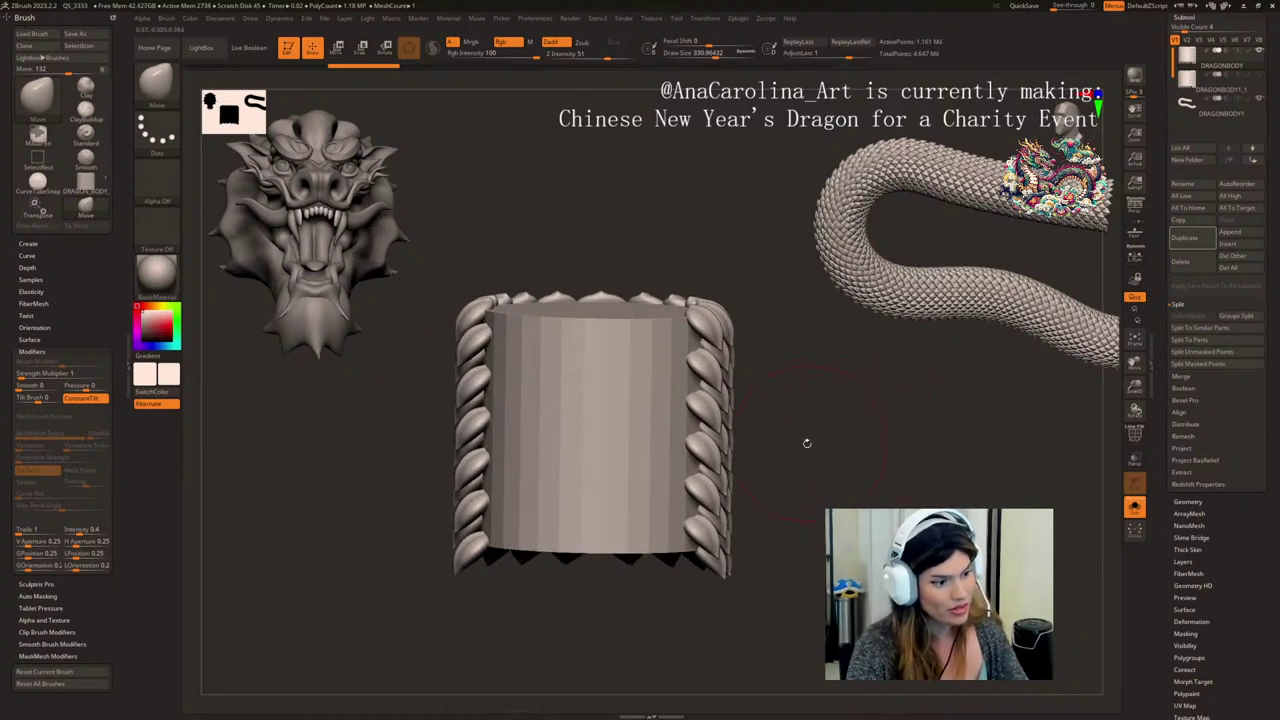
{"action": "left_click_drag", "start_coordinate": [806, 443], "coordinate": [818, 484]}
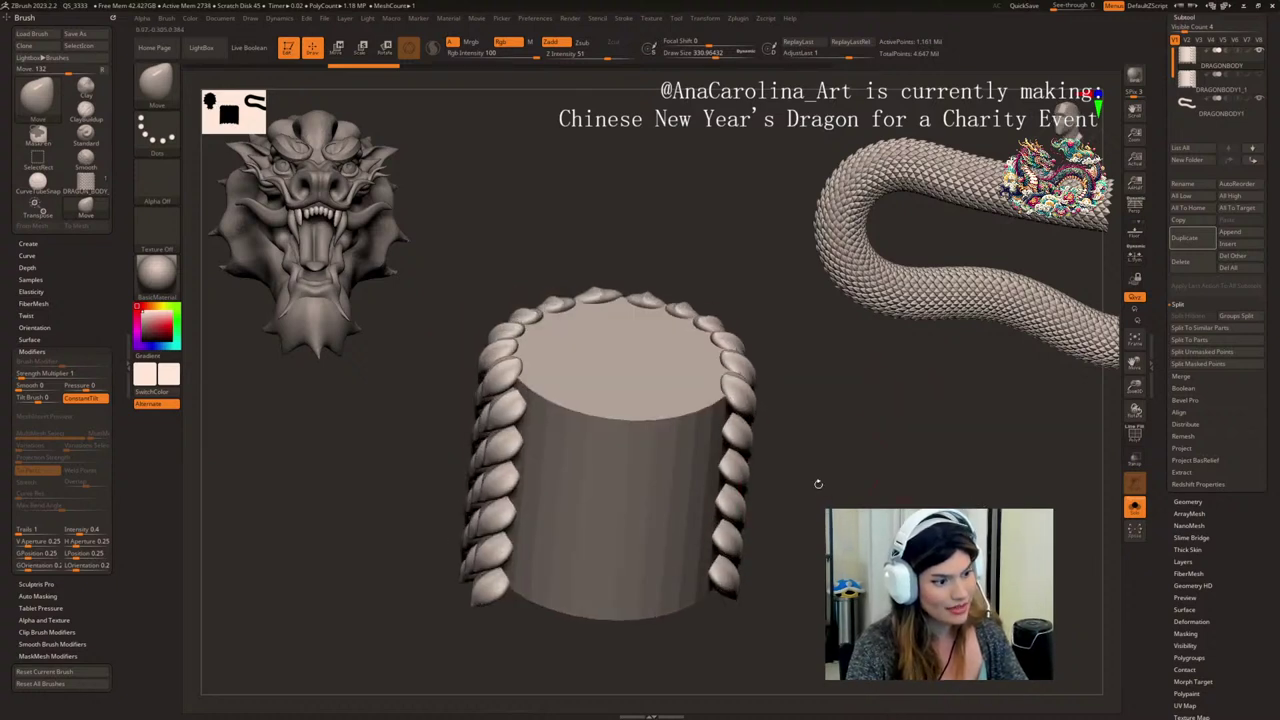
{"action": "left_click", "coordinate": [1240, 239]}
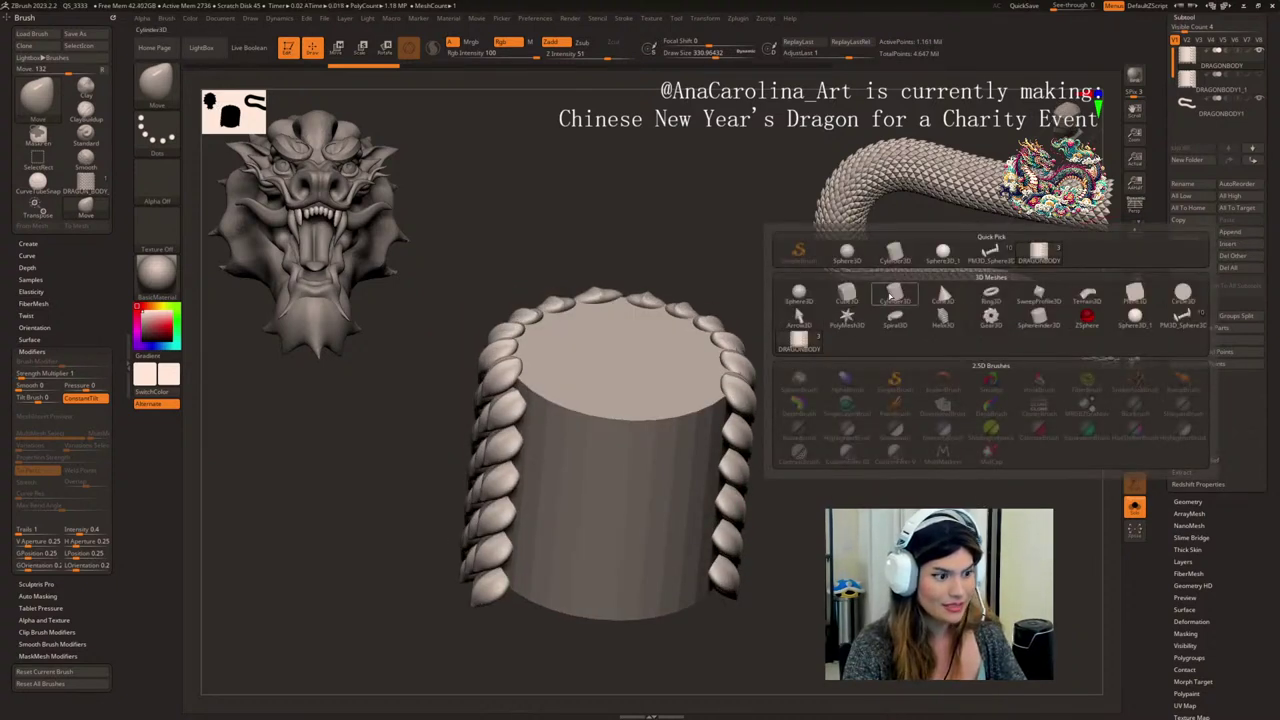
{"action": "left_click", "coordinate": [938, 280]}
{"action": "left_click_drag", "start_coordinate": [931, 459], "coordinate": [923, 454], "text": "shift"}
{"action": "left_click", "coordinate": [1212, 130]}
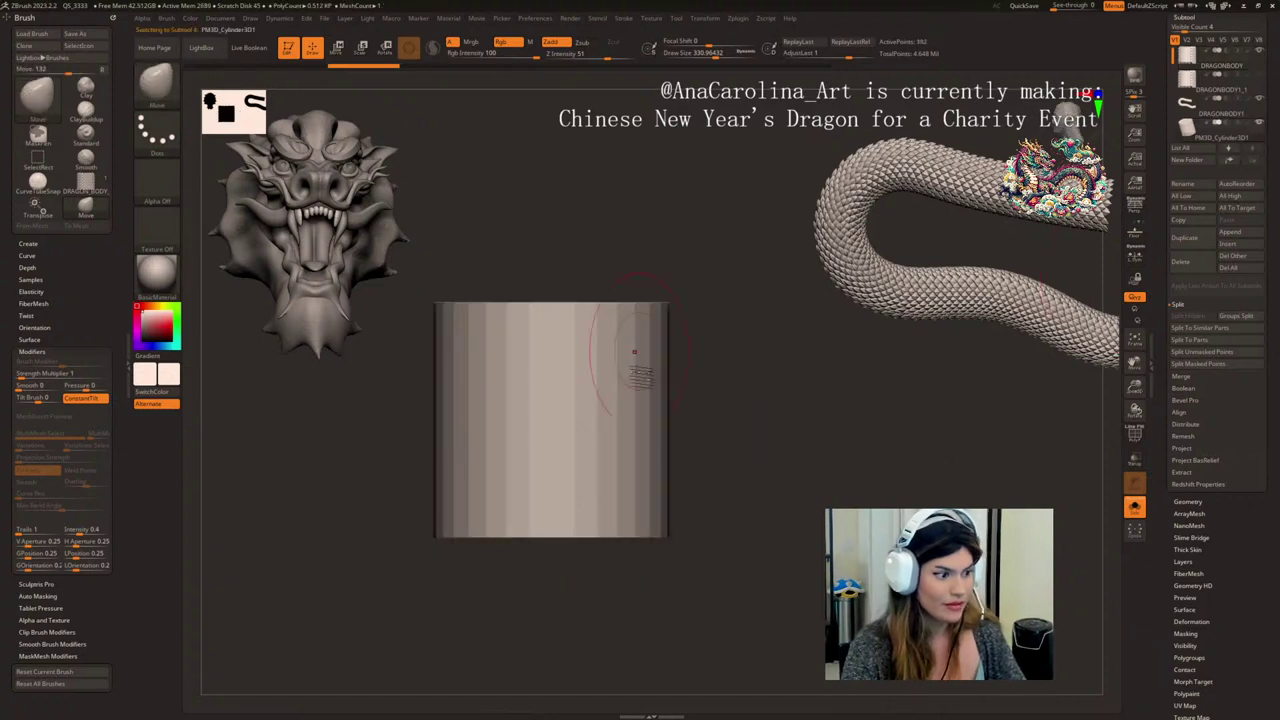
- Undo the stray Move brush stroke on the new cylinder, turn off Solo, and hide the curved body subtool
{"action": "left_click_drag", "start_coordinate": [648, 394], "coordinate": [728, 403]}
{"action": "key", "text": "ctrl+z"}
{"action": "left_click_drag", "start_coordinate": [871, 426], "coordinate": [995, 469], "text": "alt"}
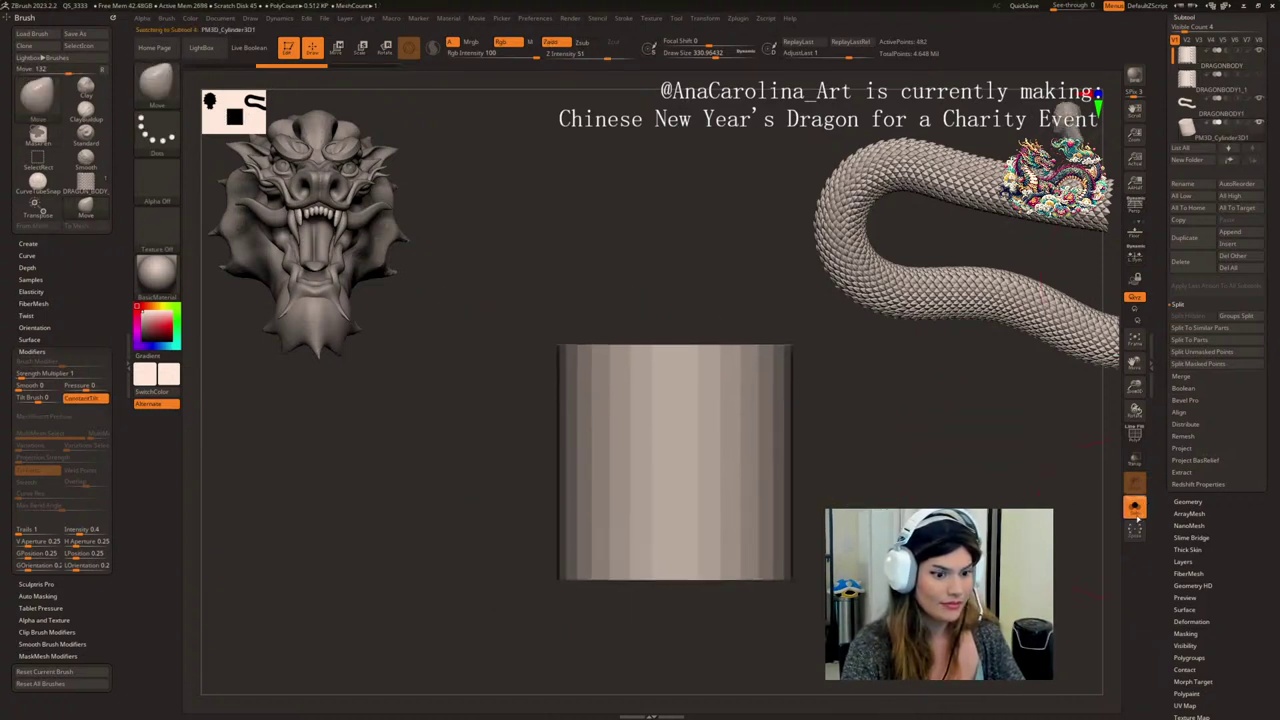
{"action": "left_click", "coordinate": [1134, 508]}
{"action": "left_click", "coordinate": [1259, 99]}
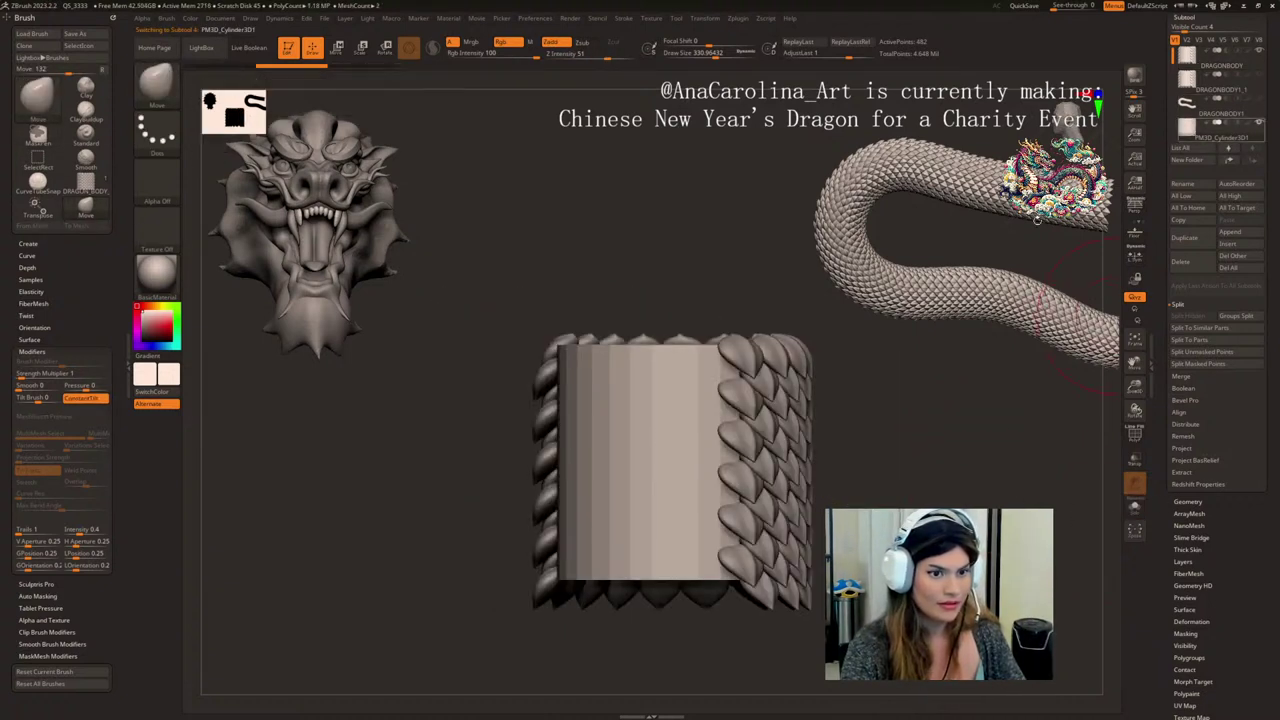
- Flatten the new cylinder along Y into a short disc and raise it toward the top end of the scaled cylinder
{"action": "left_click_drag", "start_coordinate": [1050, 425], "coordinate": [1039, 431], "text": "alt"}
{"action": "key", "text": "w"}
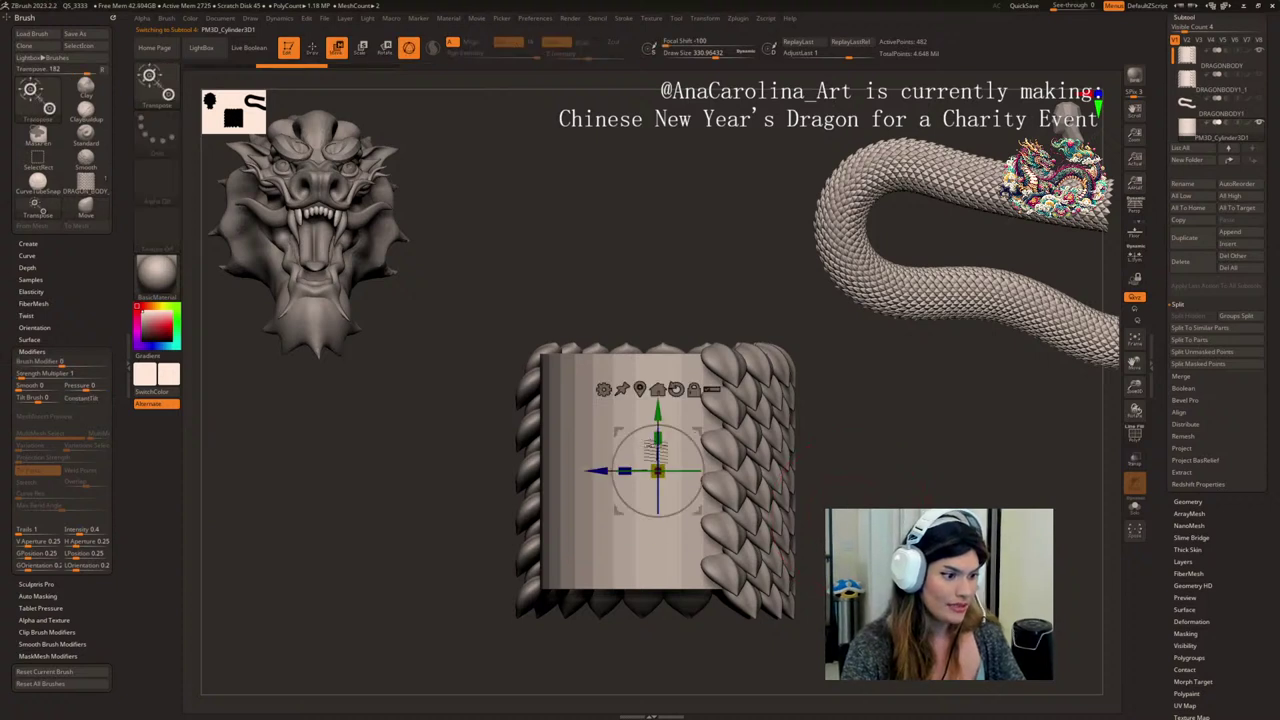
{"action": "left_click_drag", "start_coordinate": [658, 464], "coordinate": [674, 546], "text": "ctrl"}
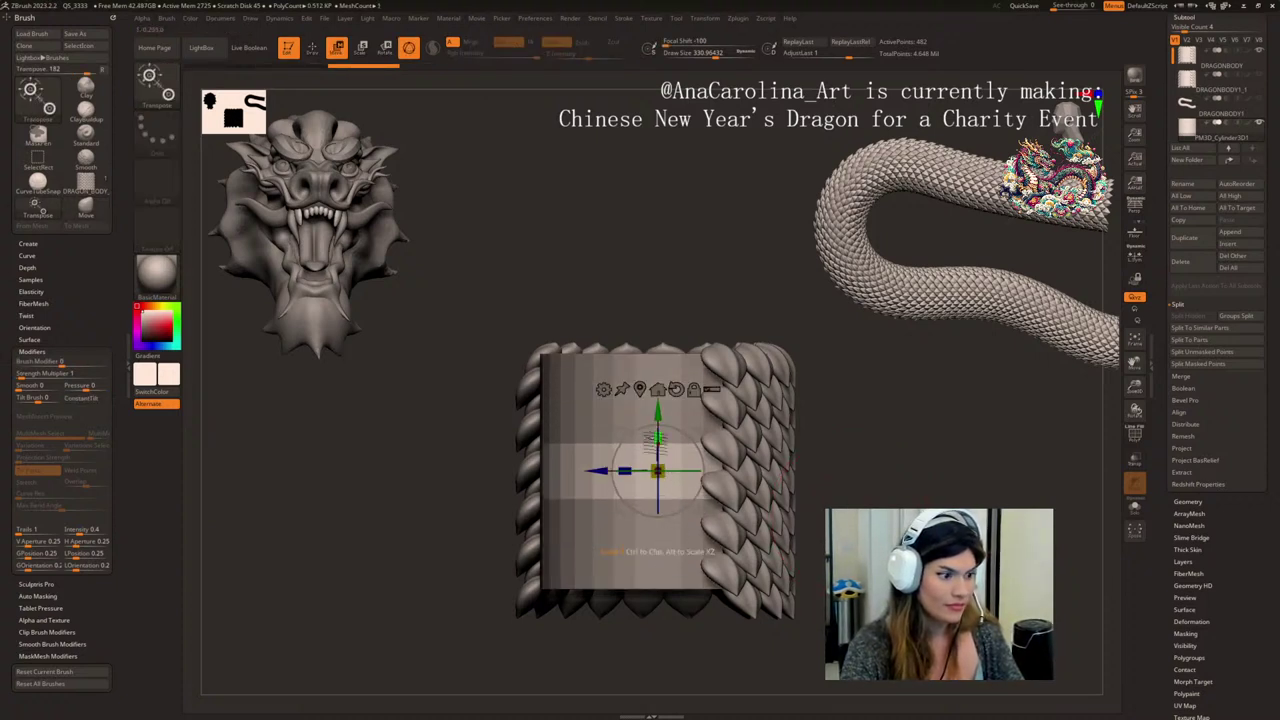
{"action": "left_click_drag", "start_coordinate": [660, 408], "coordinate": [660, 301]}
{"action": "right_click_drag", "start_coordinate": [661, 304], "coordinate": [662, 424]}
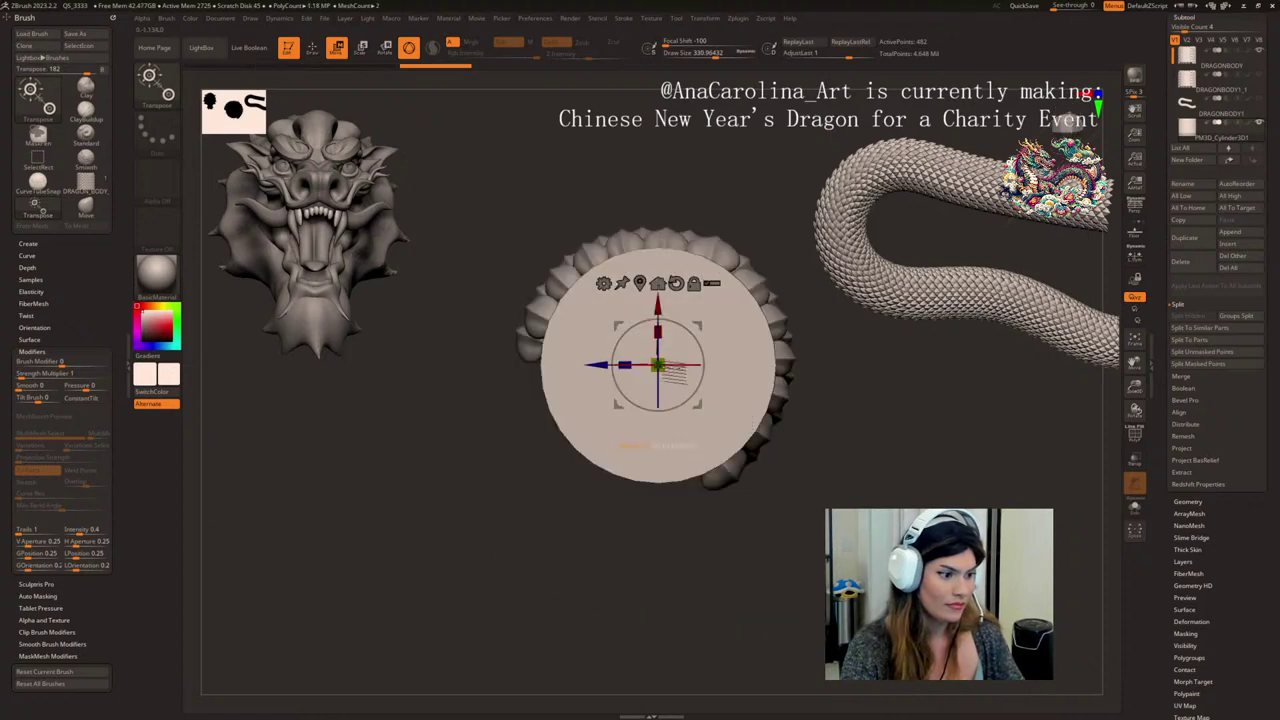
- Scale the short cylinder band at the top of the dragon body segment to fit the body cylinder's diameter
{"action": "left_click_drag", "start_coordinate": [659, 366], "coordinate": [667, 372]}
{"action": "mouse_move", "coordinate": [668, 373]}
{"action": "right_mouse_down"}
{"action": "mouse_move", "coordinate": [690, 445]}
{"action": "mouse_move", "coordinate": [767, 490]}
{"action": "mouse_move", "coordinate": [773, 436]}
{"action": "mouse_move", "coordinate": [673, 348]}
{"action": "right_mouse_up"}
{"action": "left_click_drag", "start_coordinate": [661, 368], "coordinate": [661, 367]}
{"action": "right_click_drag", "start_coordinate": [642, 565], "coordinate": [635, 487], "text": "shift"}
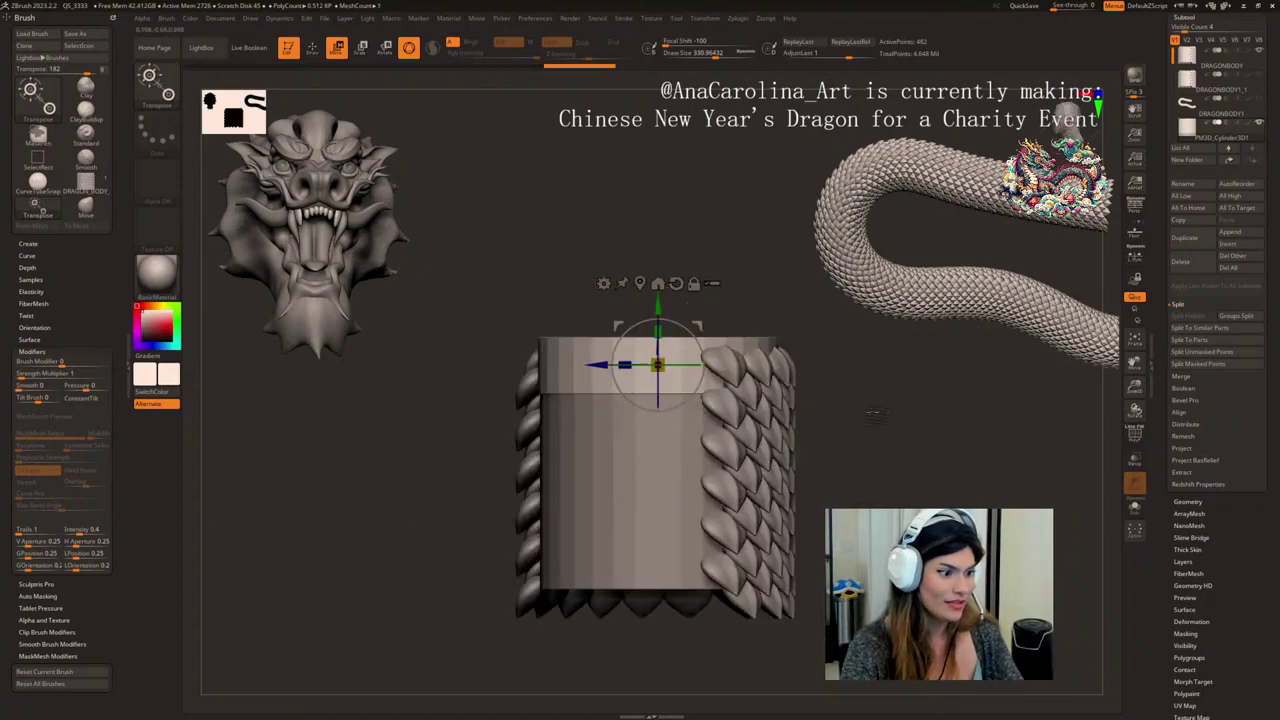
{"action": "left_click_drag", "start_coordinate": [877, 417], "coordinate": [915, 441], "text": "shift"}
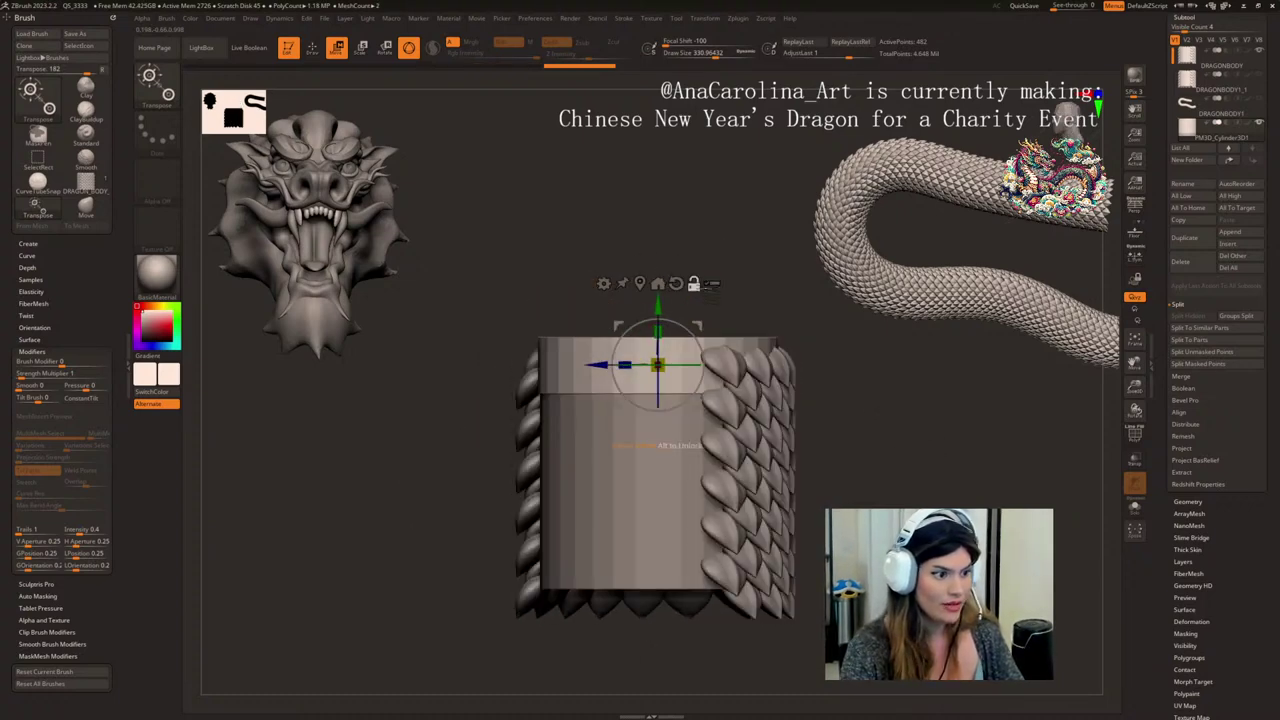
- Rotate all visible subtools together around the vertical axis so the scale-free side of the body segment faces the front
{"action": "left_click", "coordinate": [711, 283]}
{"action": "left_click_drag", "start_coordinate": [686, 370], "coordinate": [691, 371]}
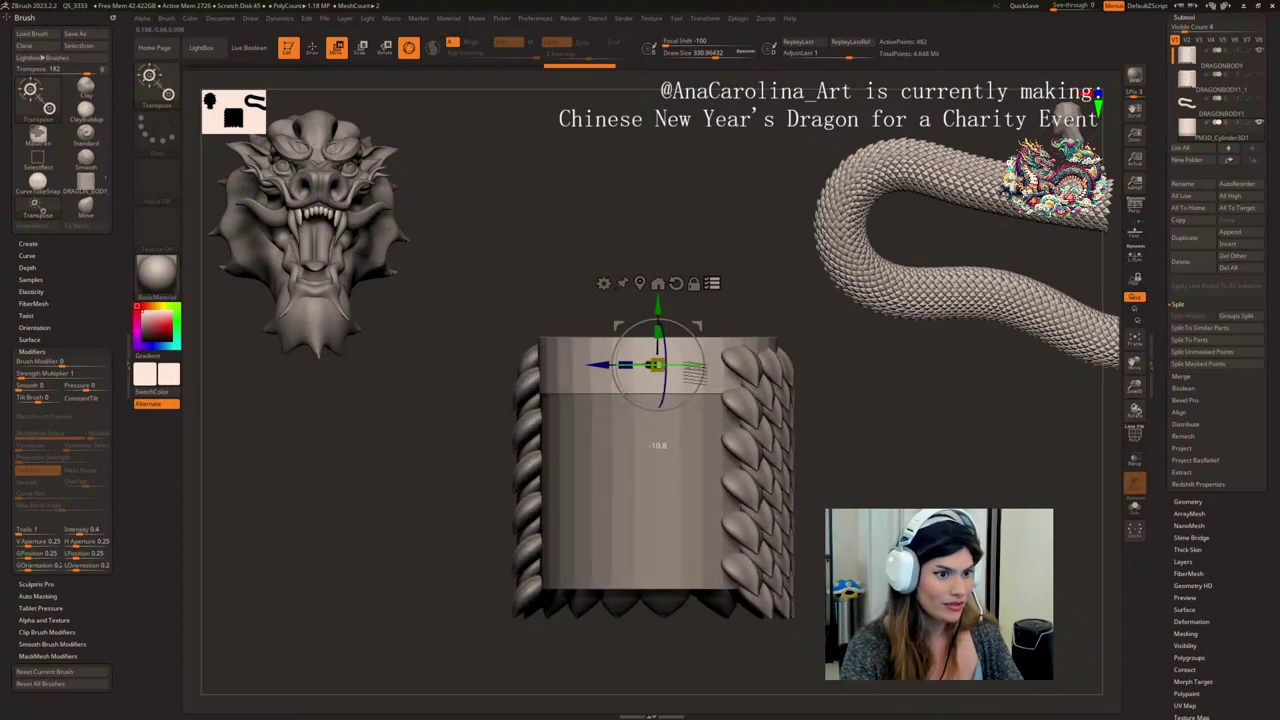
{"action": "left_click_drag", "start_coordinate": [991, 460], "coordinate": [1021, 461]}
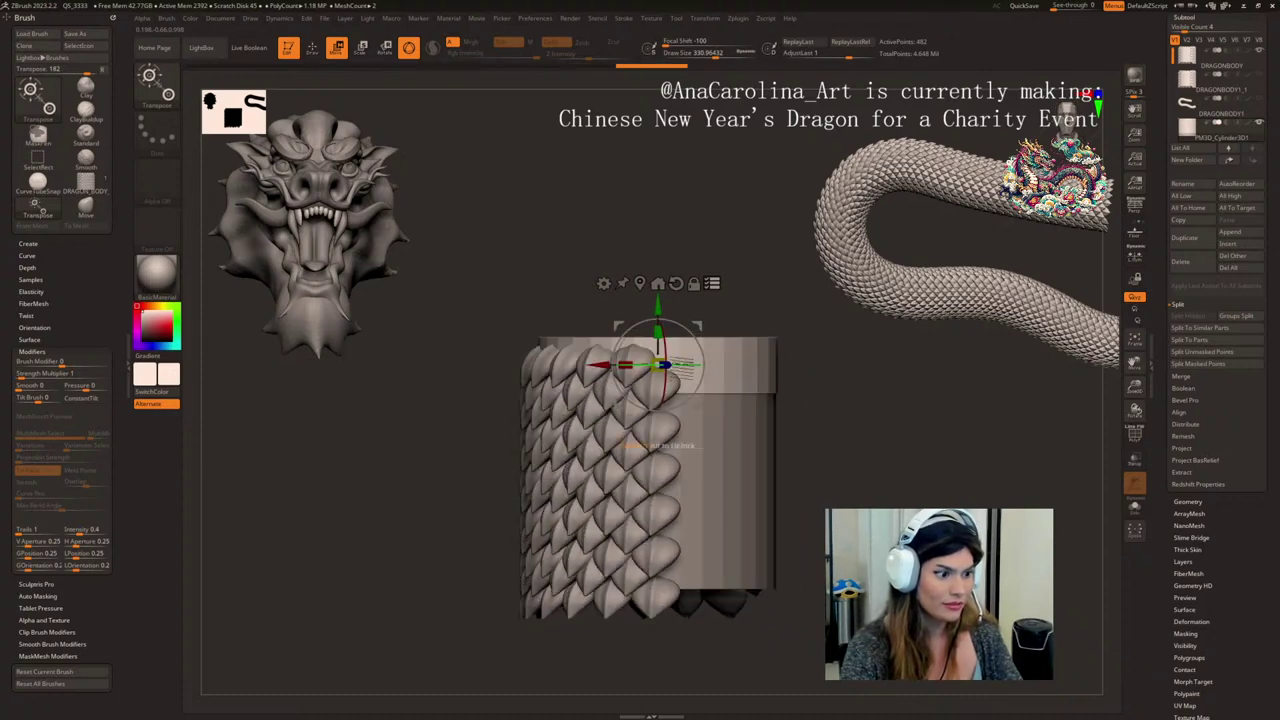
{"action": "left_click_drag", "start_coordinate": [688, 369], "coordinate": [630, 370], "text": "shift"}
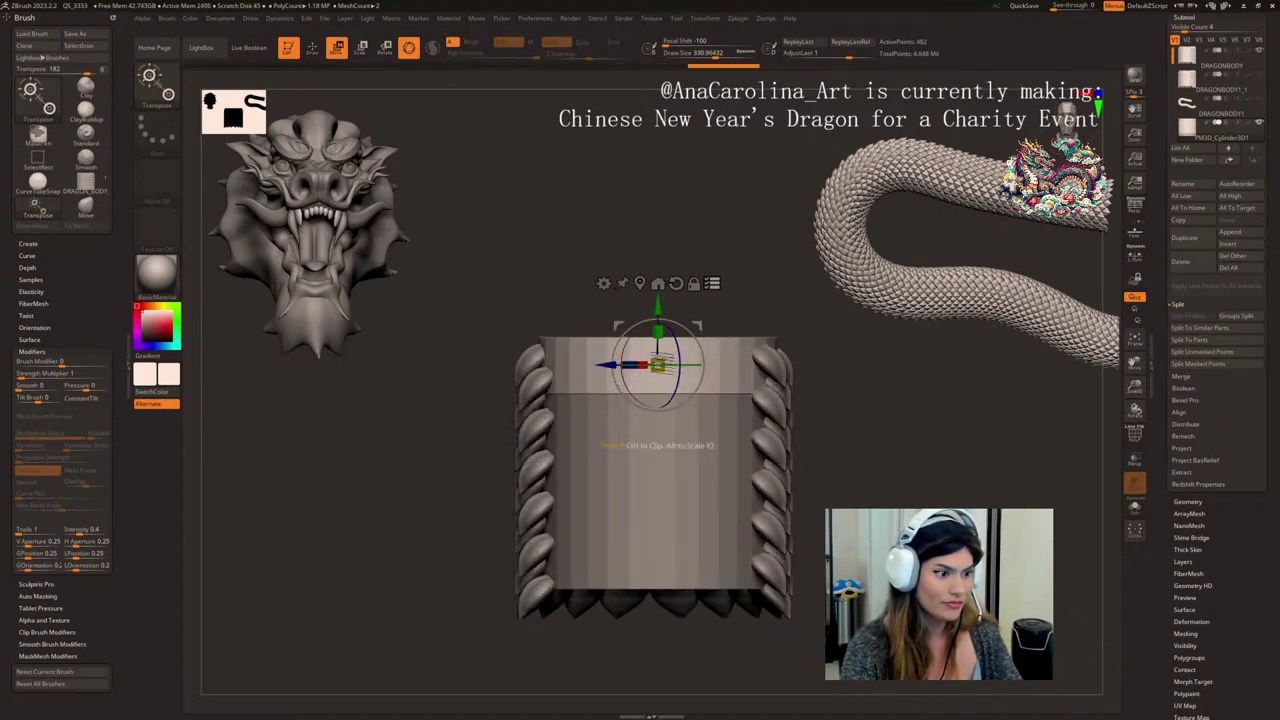
{"action": "left_click", "coordinate": [711, 285]}
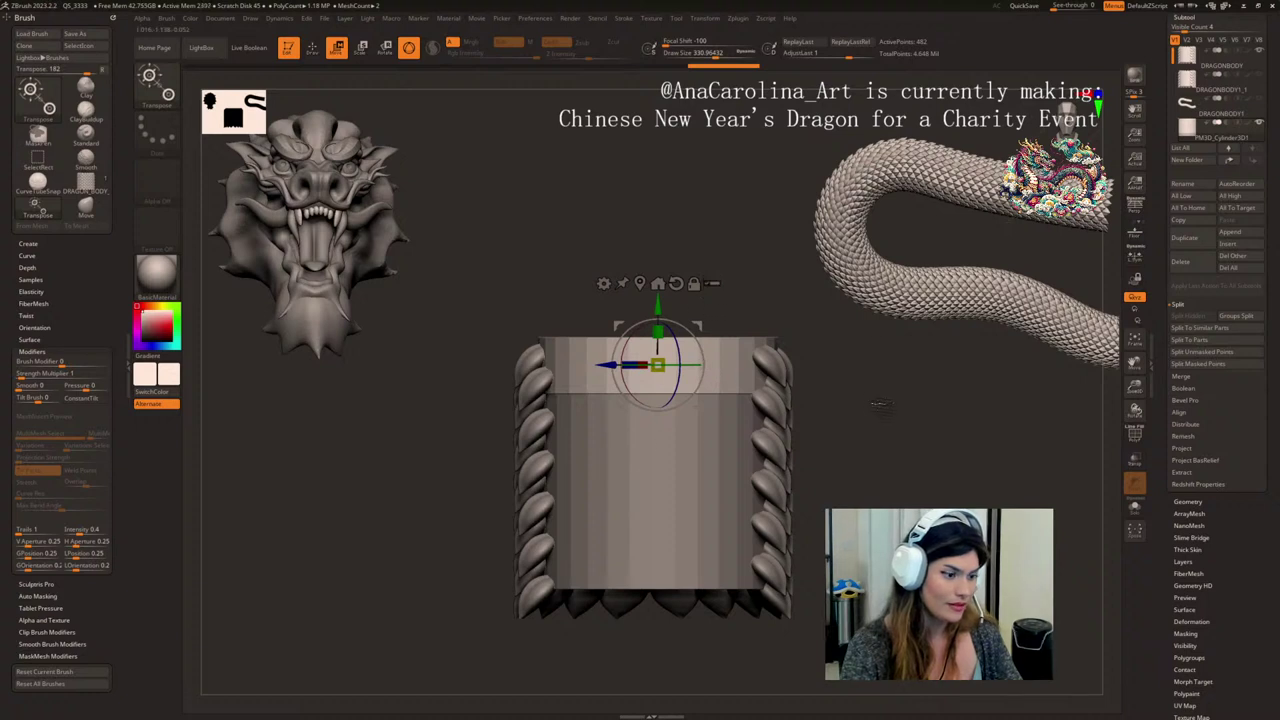
- Subdivide the top band with smoothing up to subdivision level 3
{"action": "mouse_move", "coordinate": [877, 406]}
{"action": "left_mouse_down"}
{"action": "mouse_move", "coordinate": [891, 429]}
{"action": "mouse_move", "coordinate": [876, 419]}
{"action": "left_mouse_up"}
{"action": "left_click_drag", "start_coordinate": [876, 419], "coordinate": [888, 460], "text": "alt"}
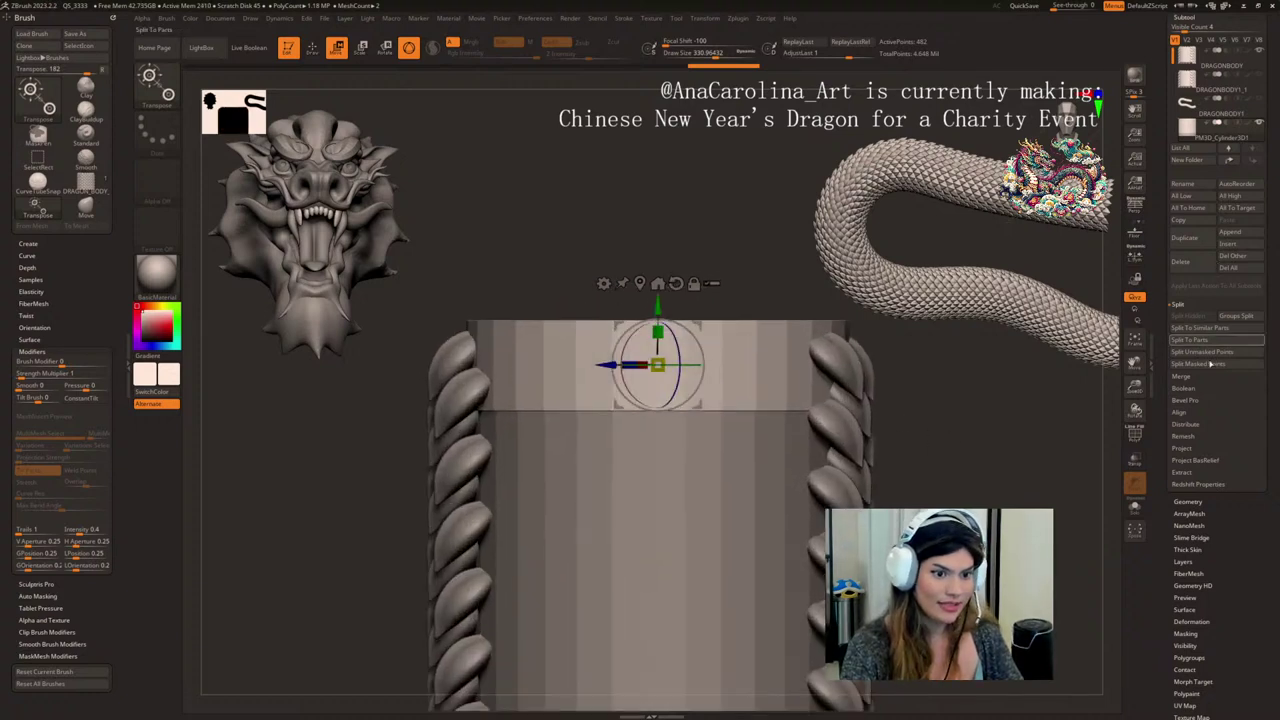
{"action": "left_click", "coordinate": [1189, 501]}
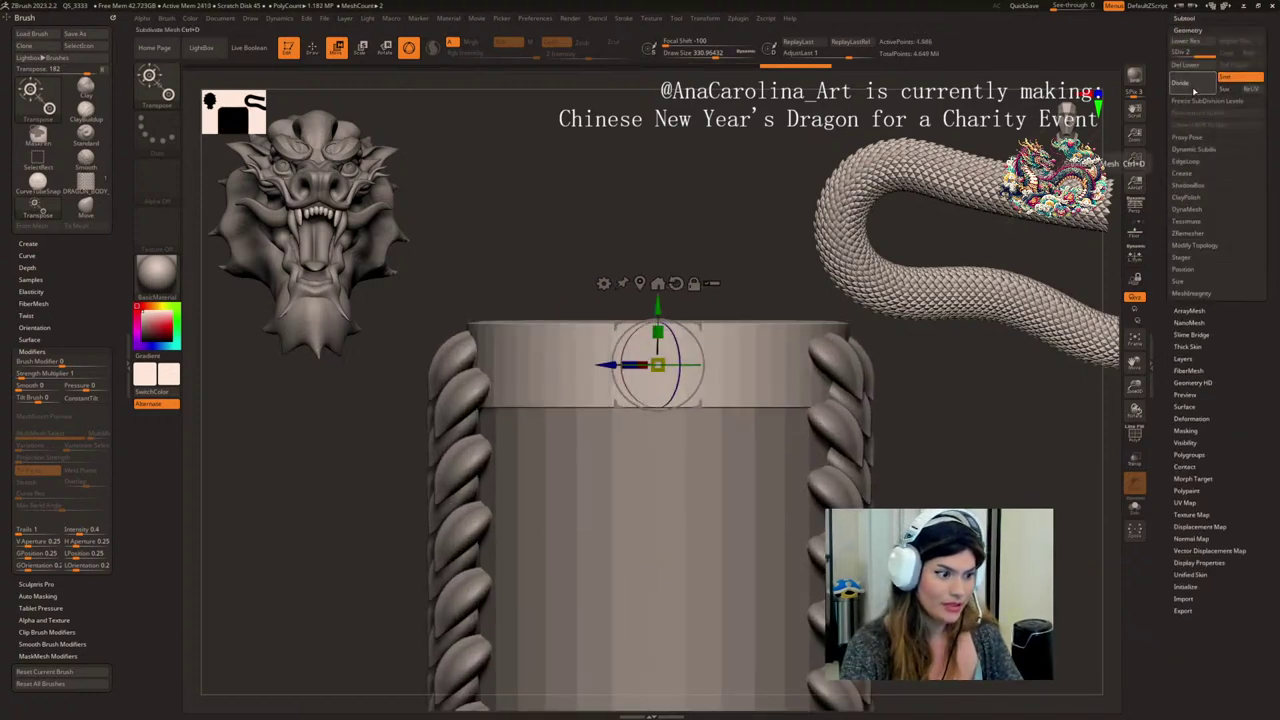
{"action": "left_click", "coordinate": [1182, 83]}
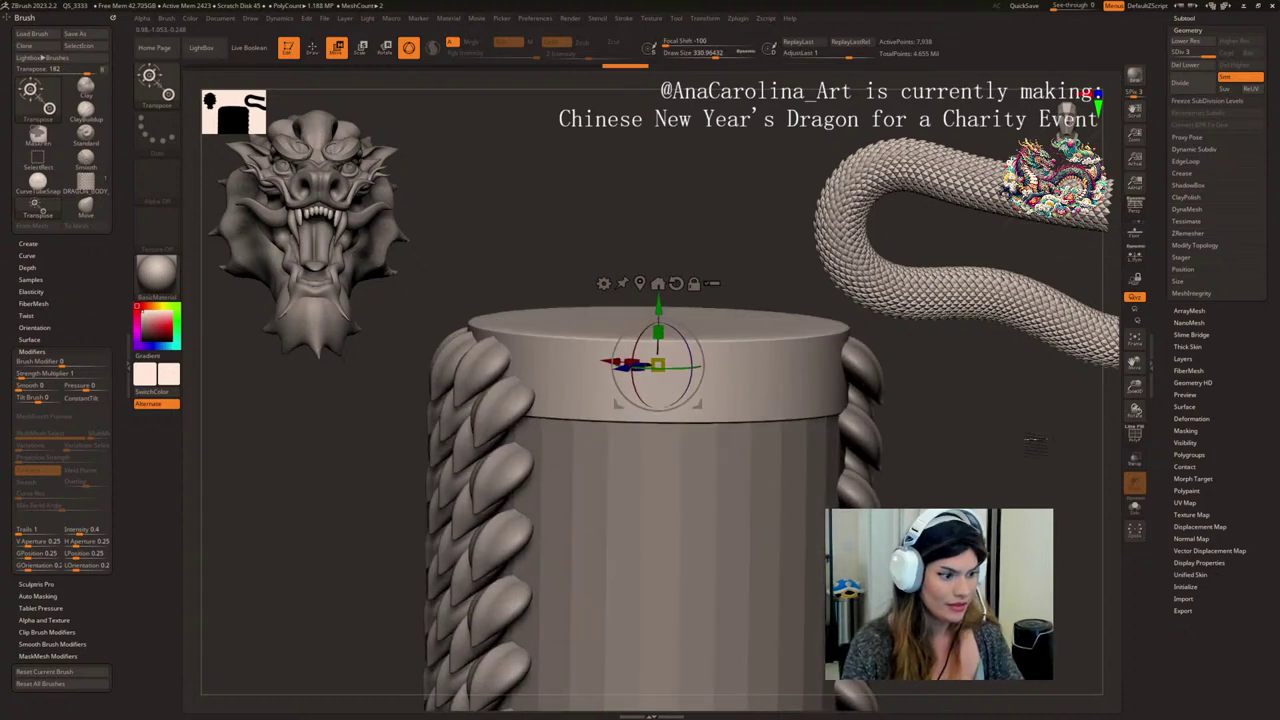
{"action": "left_click_drag", "start_coordinate": [928, 398], "coordinate": [941, 404], "text": "shift"}
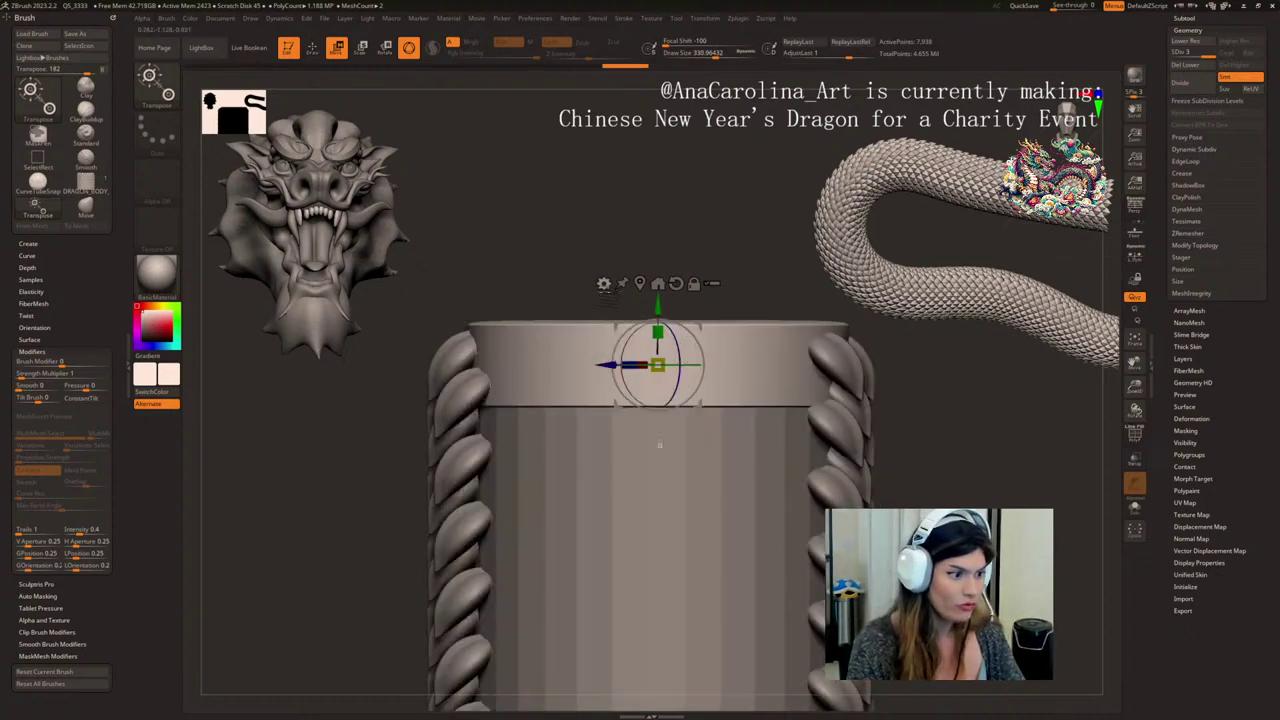
- Delete the top band's lower subdivision levels and apply a Deformer cage to it
{"action": "left_click", "coordinate": [603, 283]}
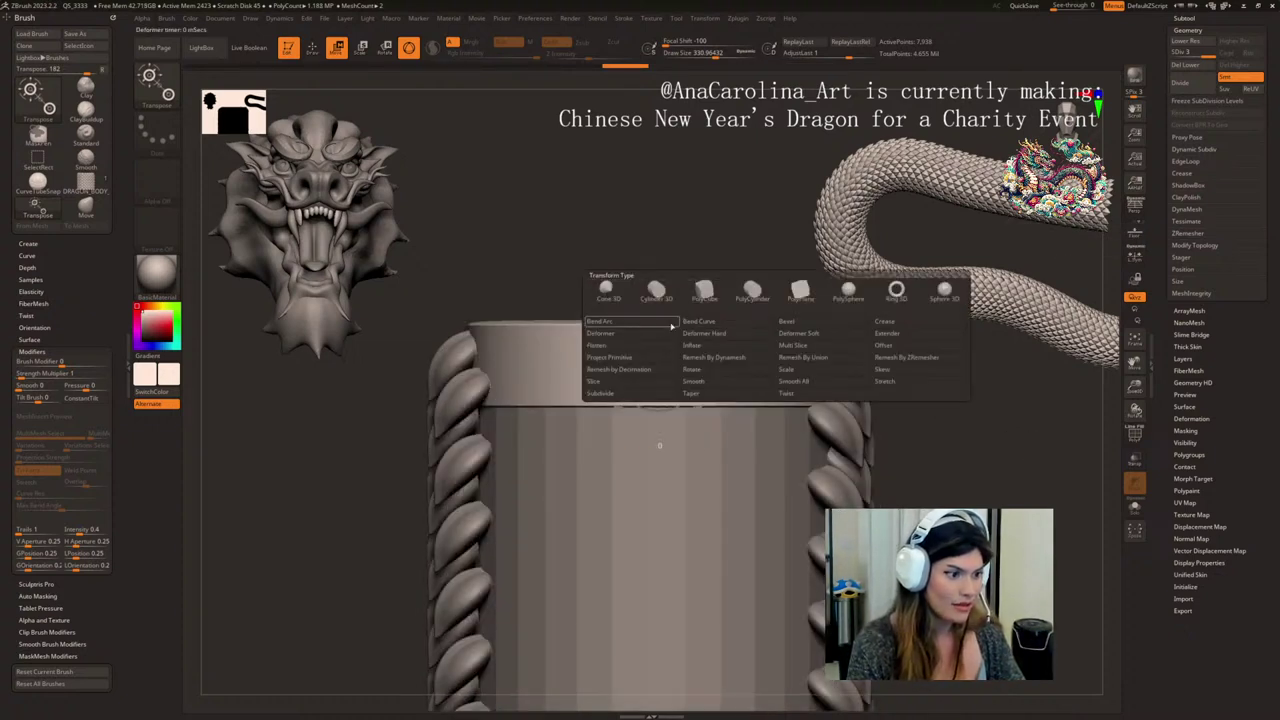
{"action": "left_click", "coordinate": [656, 335]}
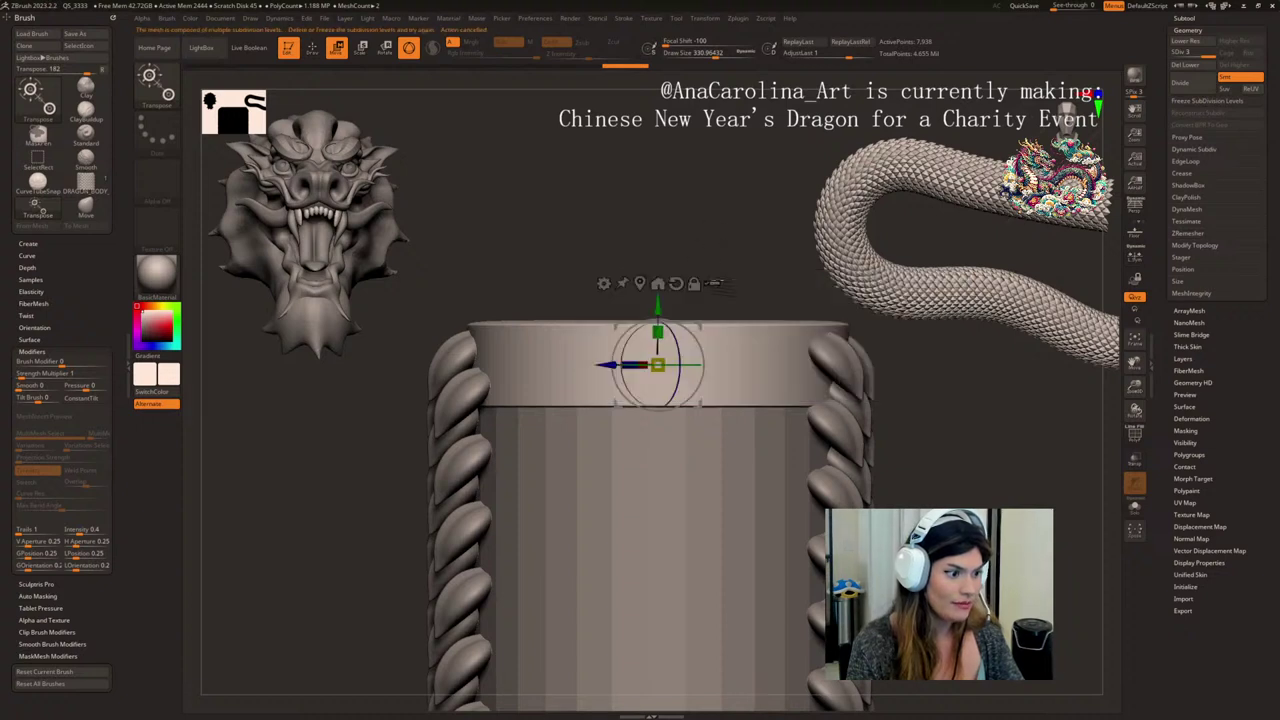
{"action": "left_click", "coordinate": [1191, 66]}
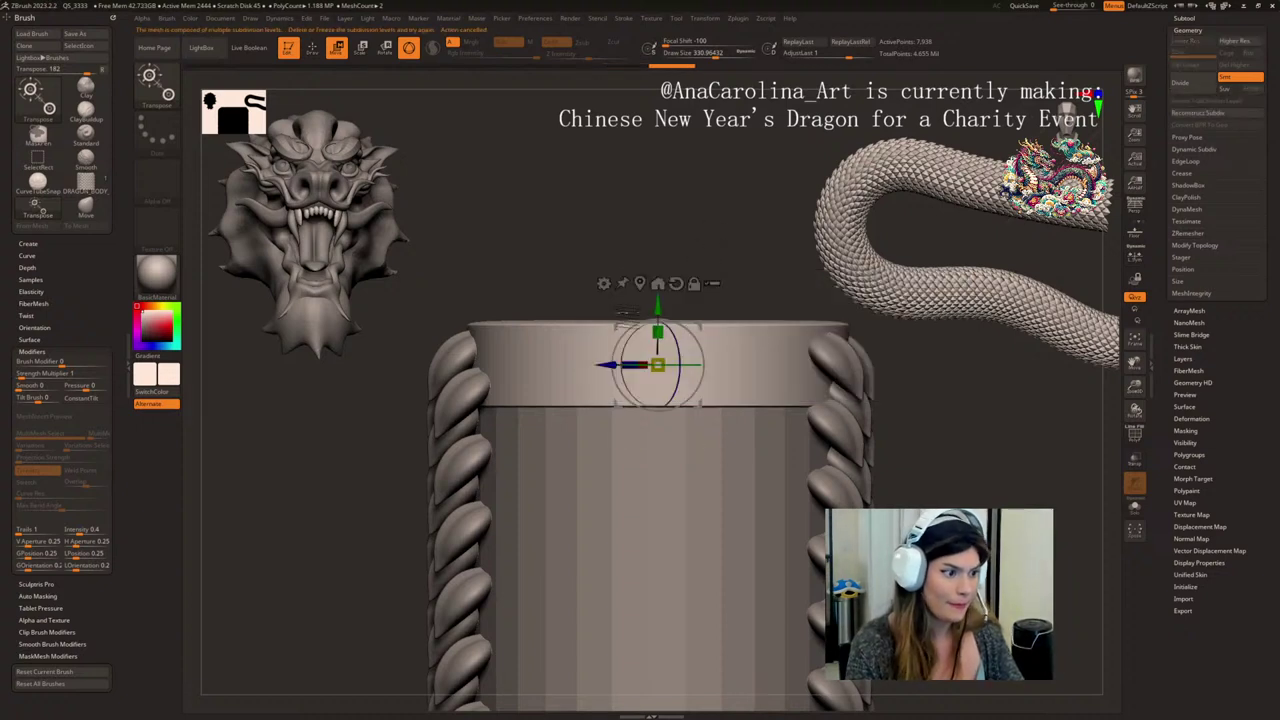
{"action": "left_click", "coordinate": [605, 284]}
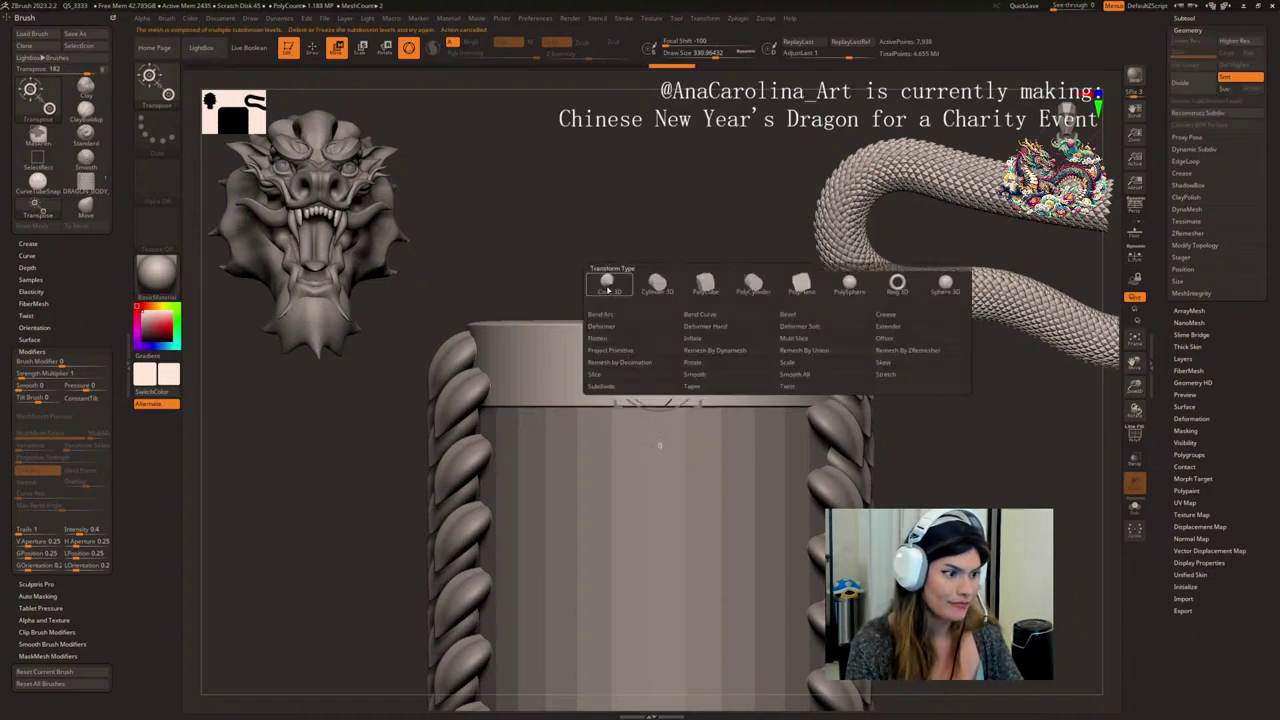
{"action": "left_click", "coordinate": [645, 328]}
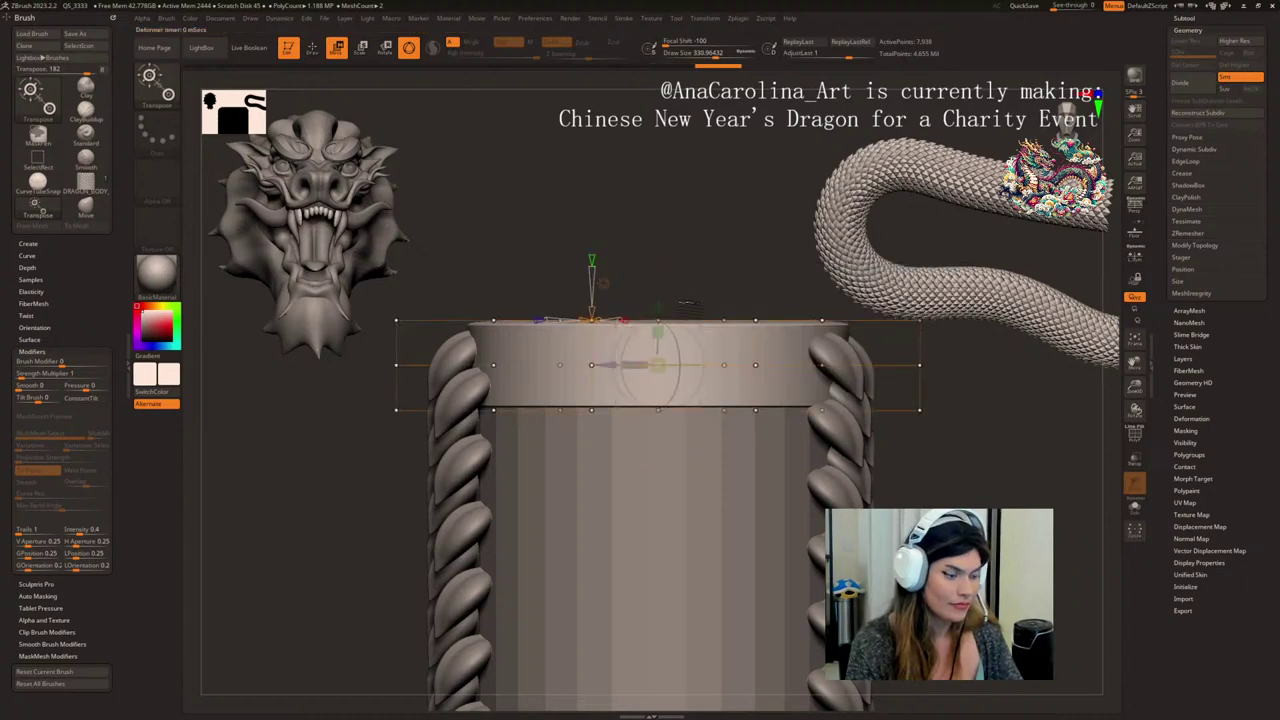
- Try lowering the band's front side with the front control points of the Deformer cage, and undo the changes
{"action": "left_click_drag", "start_coordinate": [688, 303], "coordinate": [716, 430]}
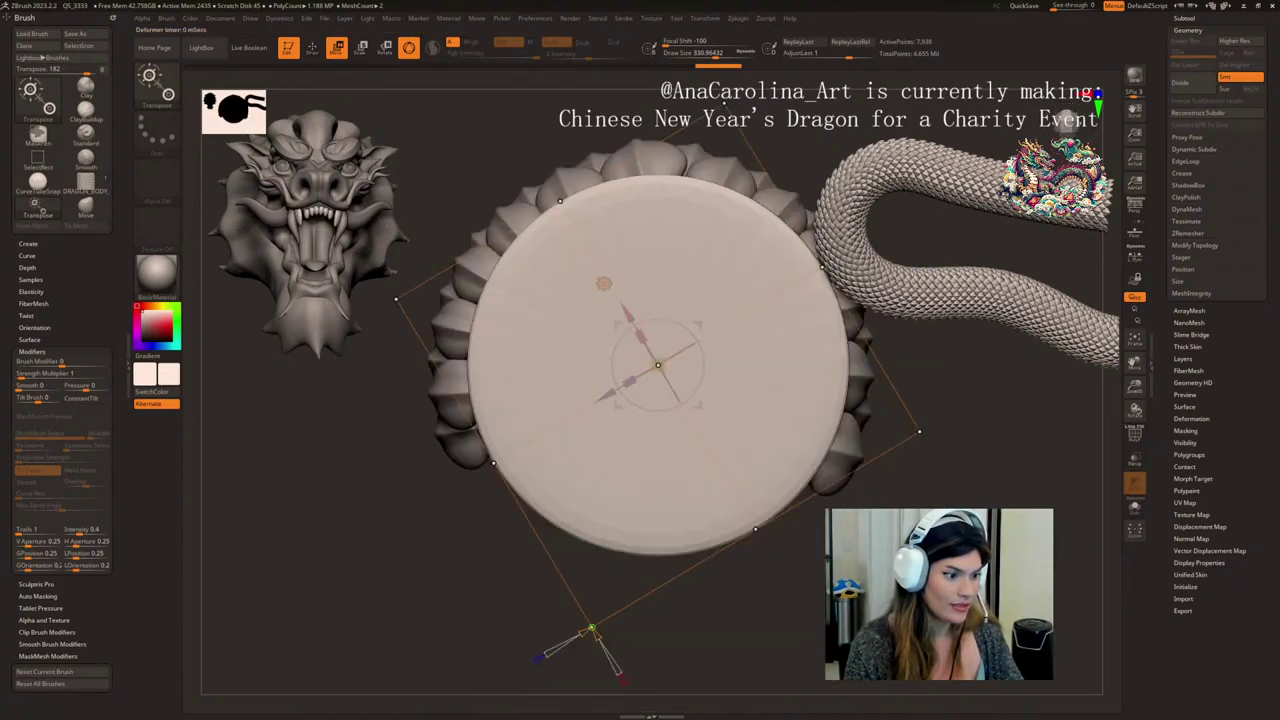
{"action": "left_click_drag", "start_coordinate": [729, 640], "coordinate": [729, 560], "text": "alt"}
{"action": "left_click_drag", "start_coordinate": [760, 508], "coordinate": [545, 391], "text": "ctrl"}
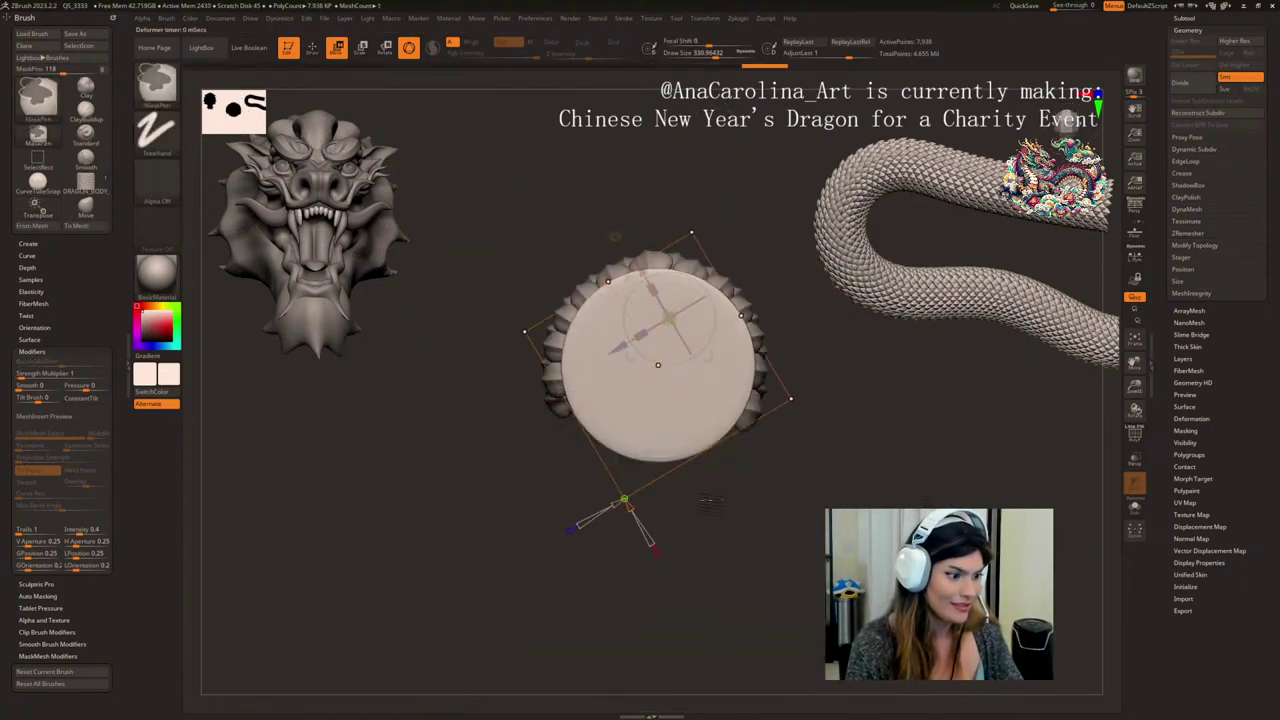
{"action": "left_click", "coordinate": [711, 502], "text": "ctrl"}
{"action": "left_click_drag", "start_coordinate": [711, 502], "coordinate": [700, 405]}
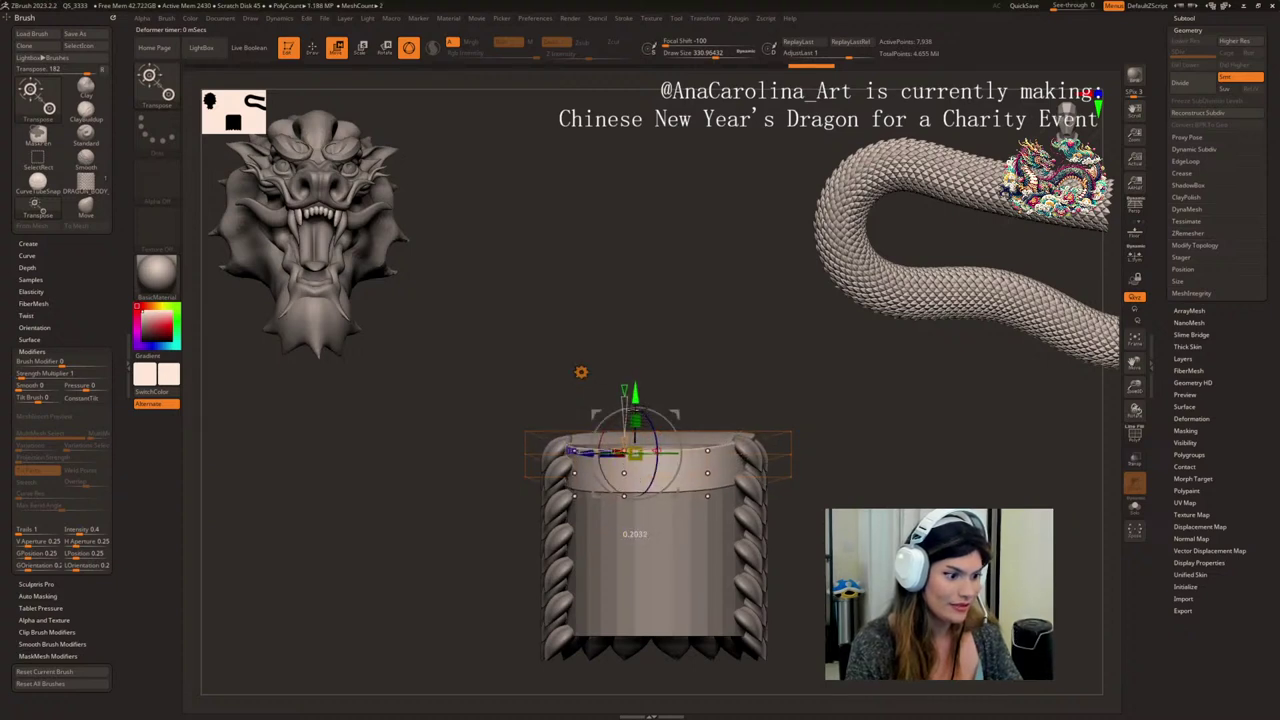
{"action": "left_click_drag", "start_coordinate": [707, 385], "coordinate": [718, 428]}
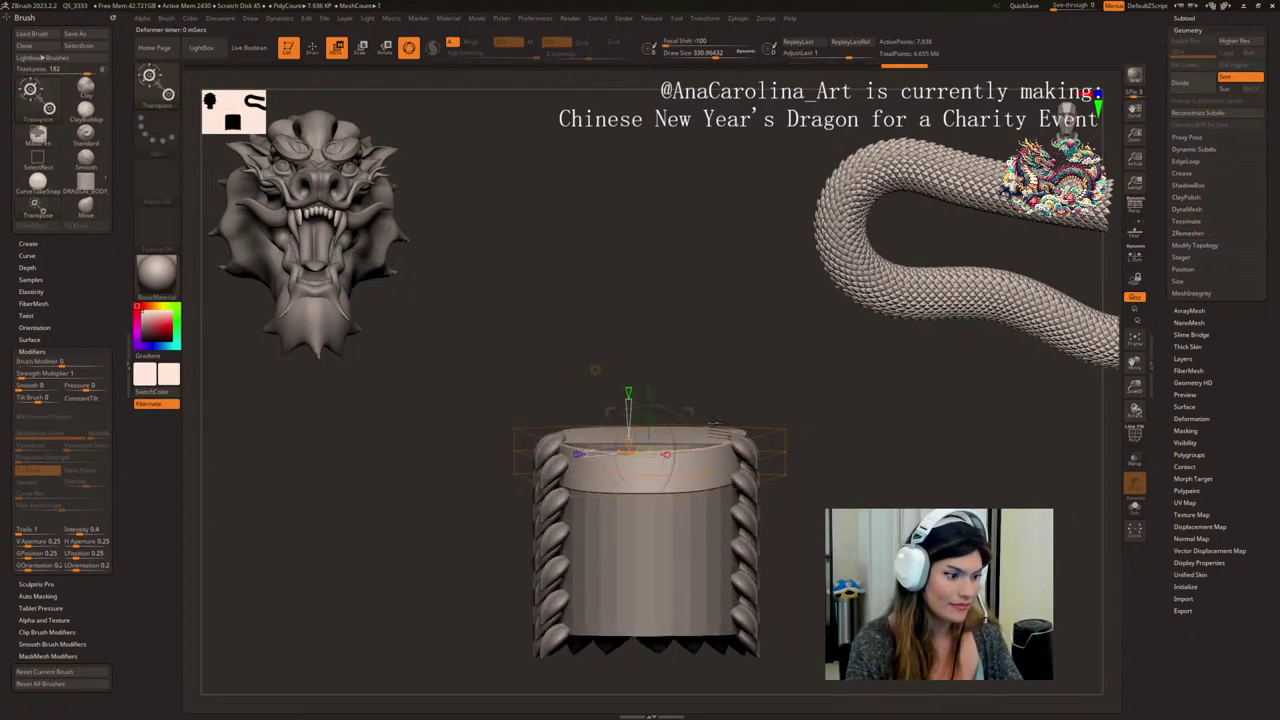
{"action": "mouse_move", "coordinate": [690, 384]}
{"action": "left_mouse_down"}
{"action": "mouse_move", "coordinate": [692, 645]}
{"action": "mouse_move", "coordinate": [726, 512]}
{"action": "mouse_move", "coordinate": [726, 306]}
{"action": "mouse_move", "coordinate": [692, 405]}
{"action": "mouse_move", "coordinate": [652, 364]}
{"action": "left_mouse_up"}
{"action": "key", "text": "ctrl+z"}
{"action": "key", "text": "ctrl+z"}
{"action": "key", "text": "ctrl+z"}
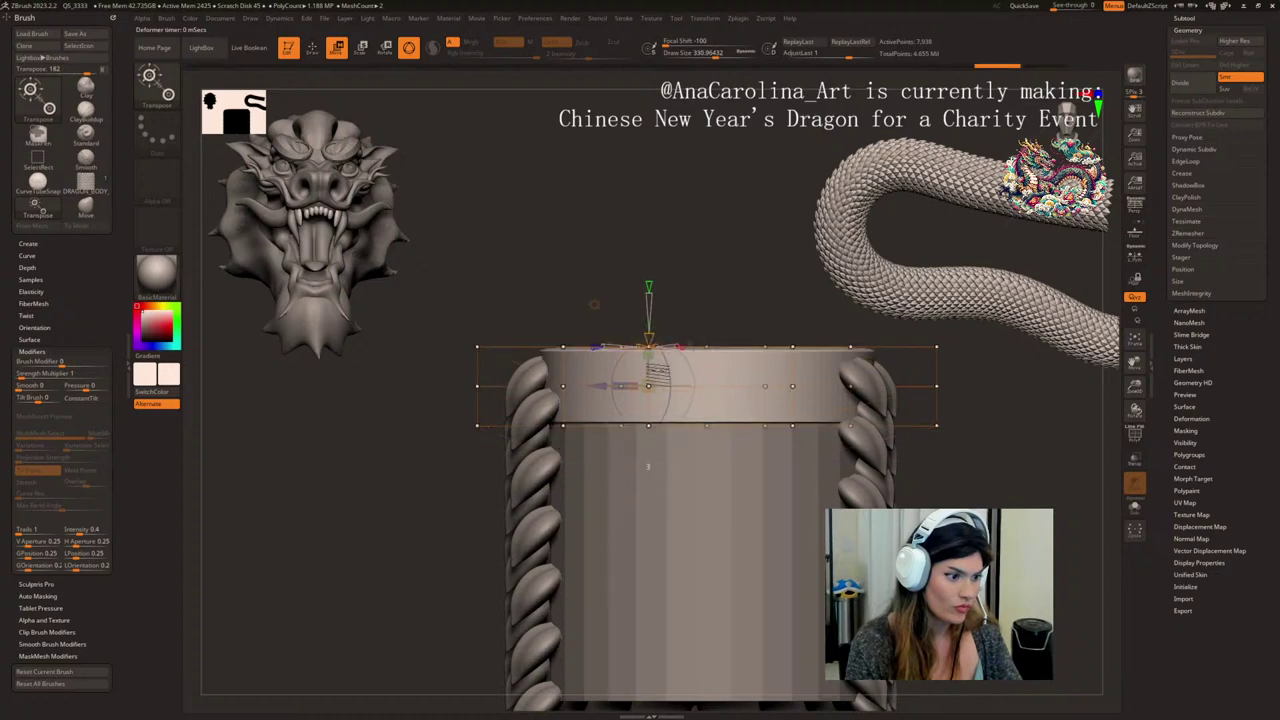
- Curve the band's front side downward with the Deformer cage and accept the deformation
{"action": "mouse_move", "coordinate": [868, 408]}
{"action": "left_mouse_down"}
{"action": "mouse_move", "coordinate": [870, 490]}
{"action": "mouse_move", "coordinate": [872, 446]}
{"action": "mouse_move", "coordinate": [856, 445]}
{"action": "left_mouse_up"}
{"action": "key", "text": "ctrl+z"}
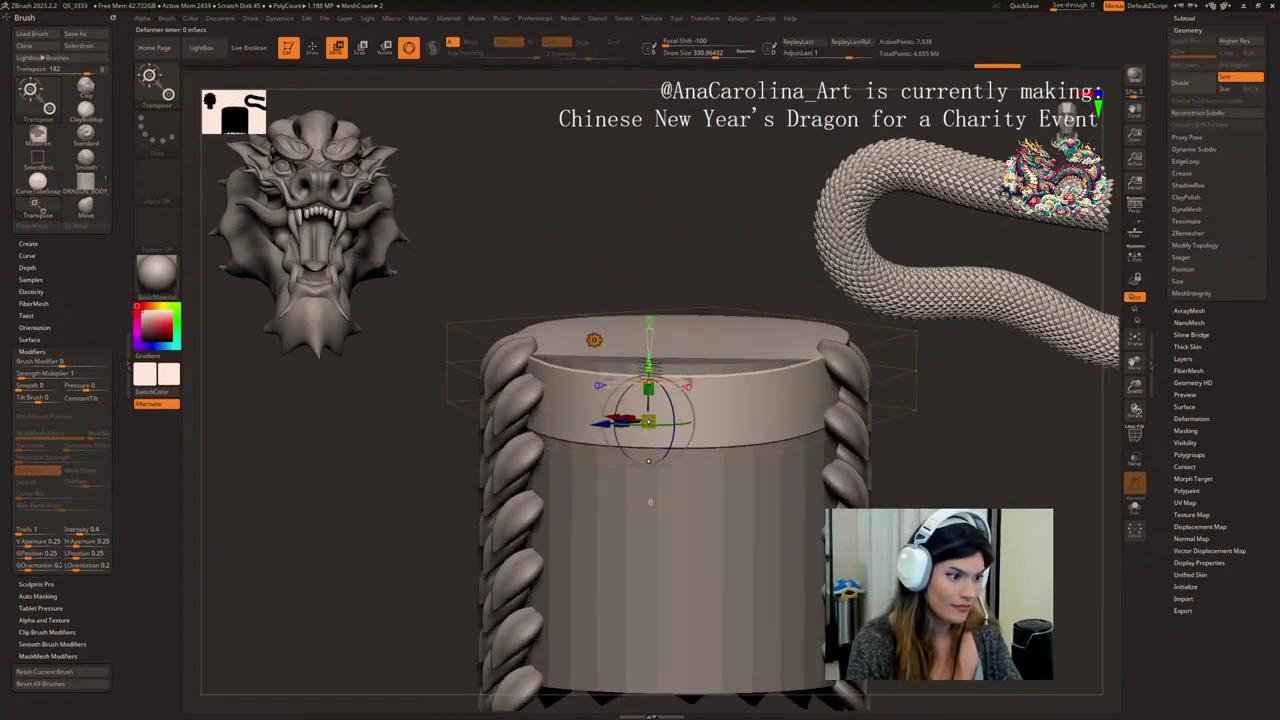
{"action": "left_click_drag", "start_coordinate": [722, 268], "coordinate": [736, 238]}
{"action": "left_click", "coordinate": [602, 340]}
{"action": "left_click", "coordinate": [755, 336]}
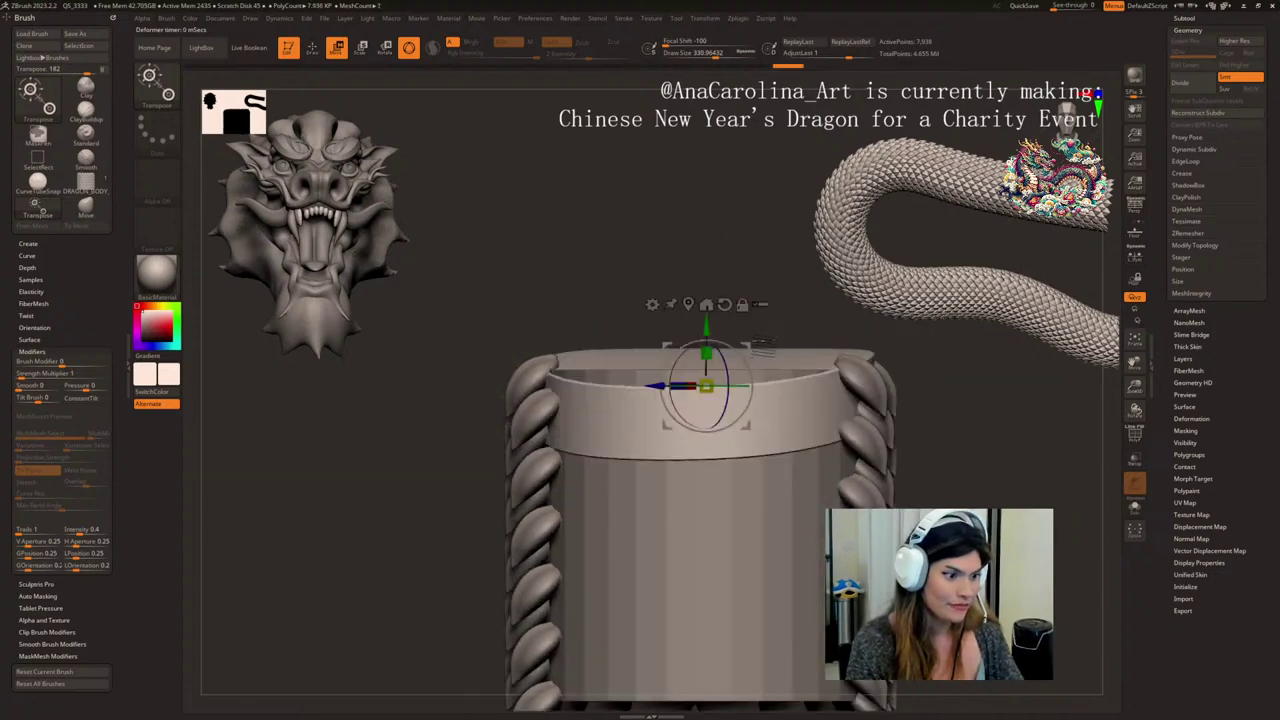
- Thicken the front of the band with the Inflat brush at a draw size of about 445
{"action": "key", "text": "b"}
{"action": "key", "text": "i"}
{"action": "key", "text": "n"}
{"action": "key", "text": "space"}
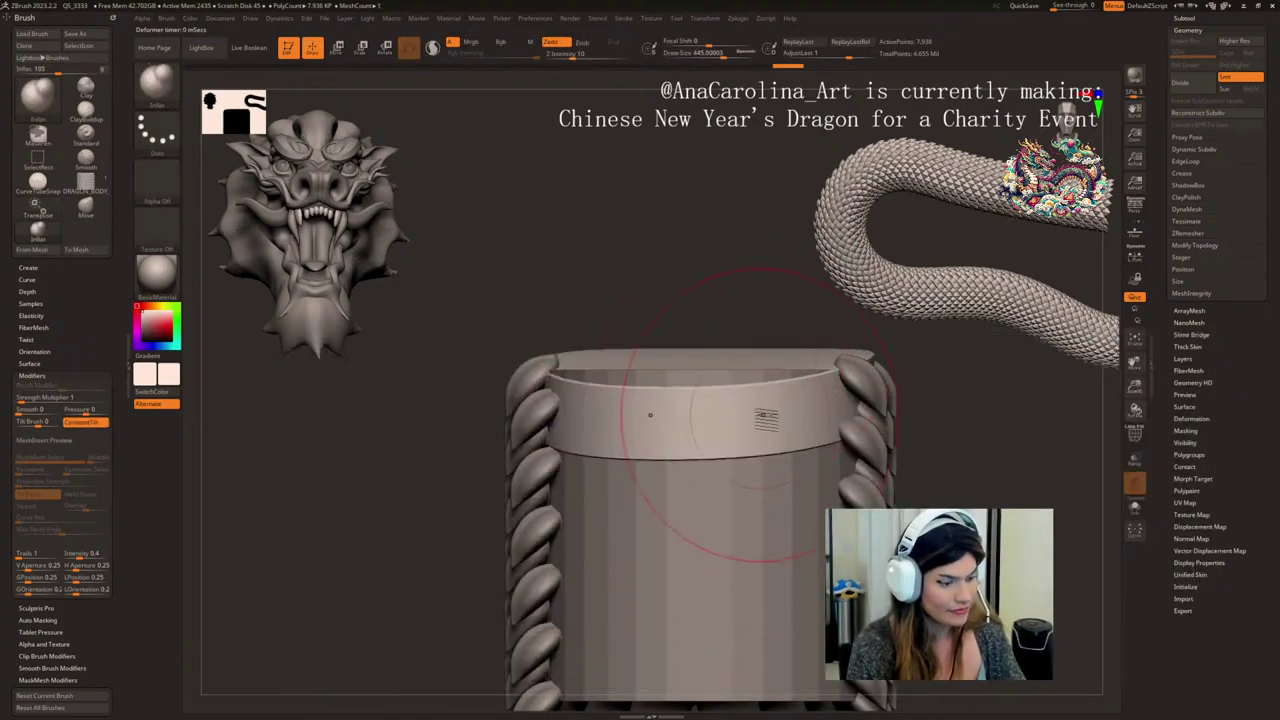
{"action": "left_click_drag", "start_coordinate": [760, 420], "coordinate": [655, 431]}
{"action": "key", "text": "ctrl+z"}
{"action": "mouse_move", "coordinate": [842, 398]}
{"action": "left_mouse_down"}
{"action": "mouse_move", "coordinate": [737, 435]}
{"action": "mouse_move", "coordinate": [691, 401]}
{"action": "left_mouse_up"}
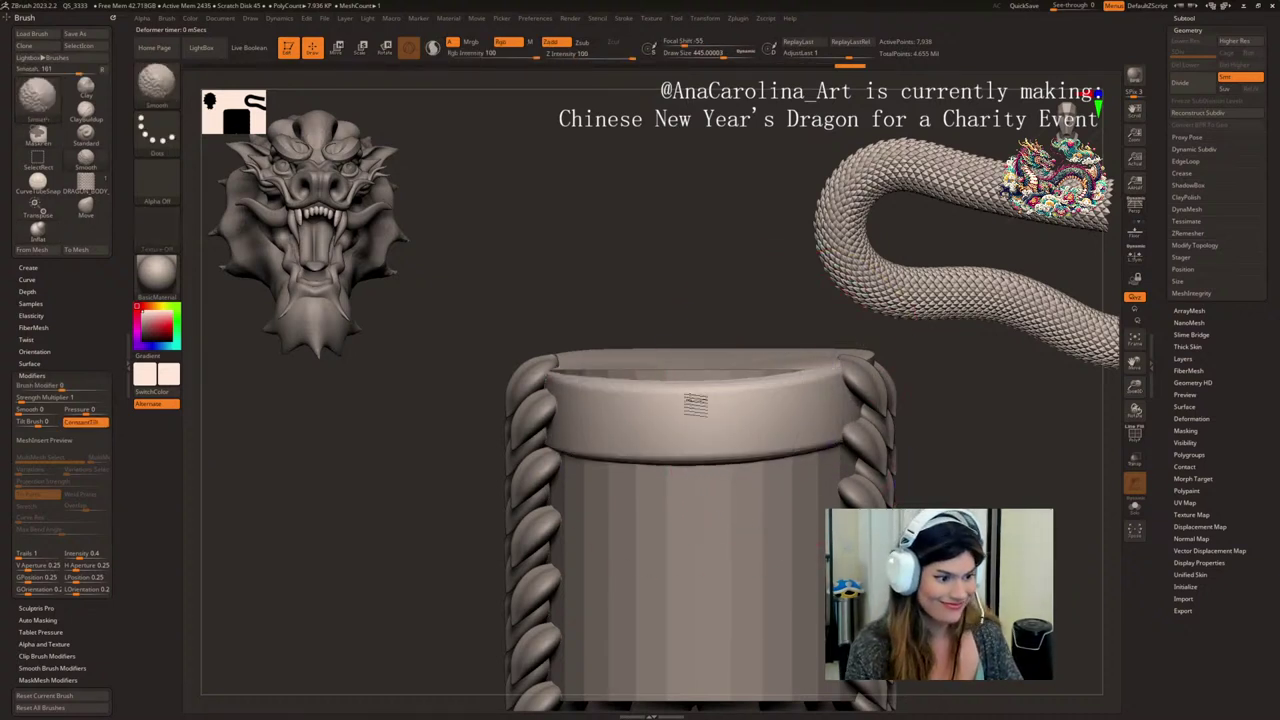
- Reduce the Inflat brush's draw size to about 187 and try inflating the band's end beside the scales
{"action": "mouse_move", "coordinate": [904, 427]}
{"action": "left_mouse_down"}
{"action": "mouse_move", "coordinate": [929, 426]}
{"action": "mouse_move", "coordinate": [933, 445]}
{"action": "mouse_move", "coordinate": [904, 437]}
{"action": "left_mouse_up"}
{"action": "key", "text": "b"}
{"action": "key", "text": "i"}
{"action": "key", "text": "n"}
{"action": "key", "text": "space"}
{"action": "left_click_drag", "start_coordinate": [930, 440], "coordinate": [915, 442]}
{"action": "left_click_drag", "start_coordinate": [838, 449], "coordinate": [848, 450]}
{"action": "mouse_move", "coordinate": [940, 440]}
{"action": "left_mouse_down"}
{"action": "mouse_move", "coordinate": [1014, 440]}
{"action": "mouse_move", "coordinate": [1008, 462]}
{"action": "left_mouse_up"}
{"action": "key", "text": "ctrl+z"}
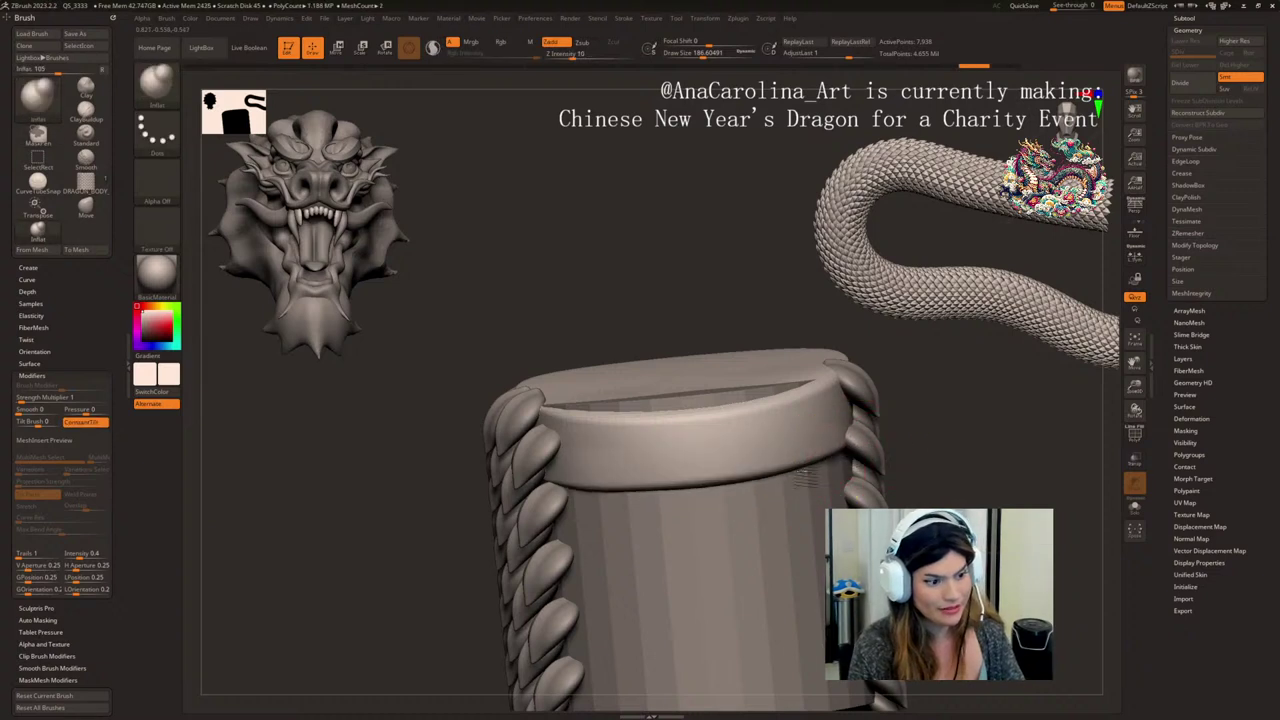
- Smooth the band's lower edge near the scales, undoing unwanted strokes, and inflate its upper front rim
{"action": "left_click_drag", "start_coordinate": [848, 449], "coordinate": [690, 500], "text": "shift"}
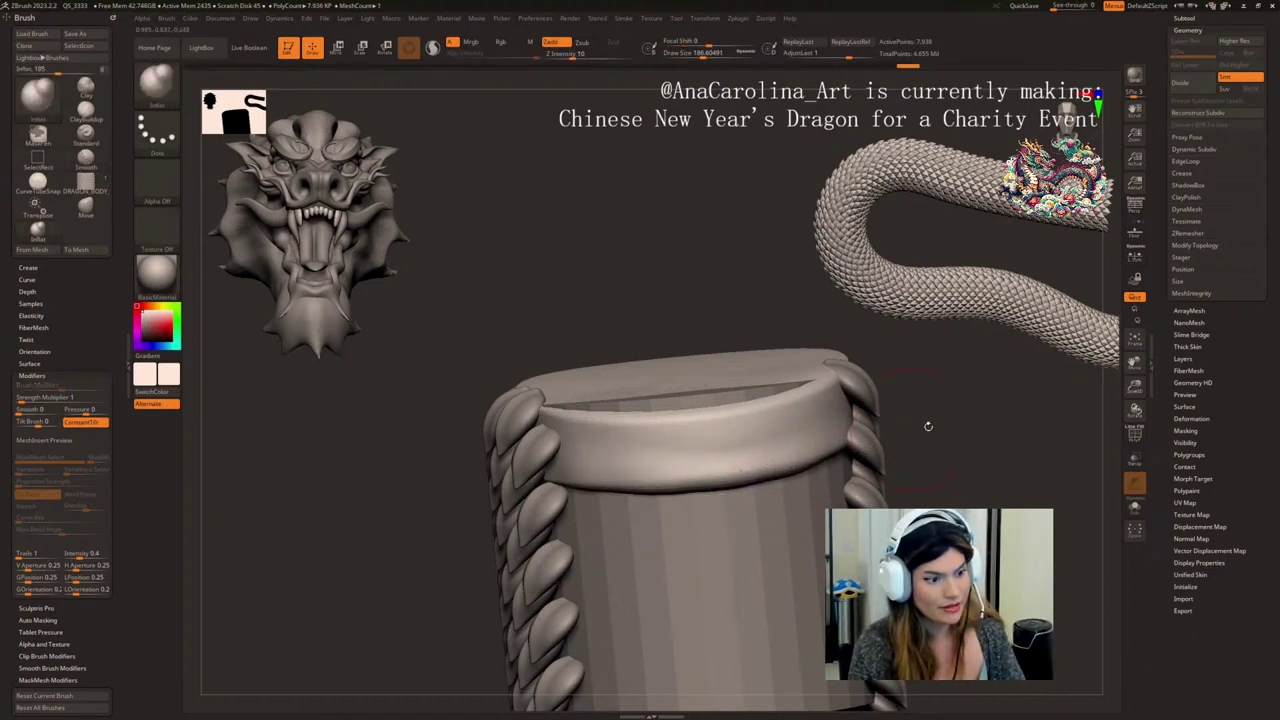
{"action": "left_click_drag", "start_coordinate": [928, 426], "coordinate": [892, 426]}
{"action": "key", "text": "ctrl+z"}
{"action": "key", "text": "ctrl+z"}
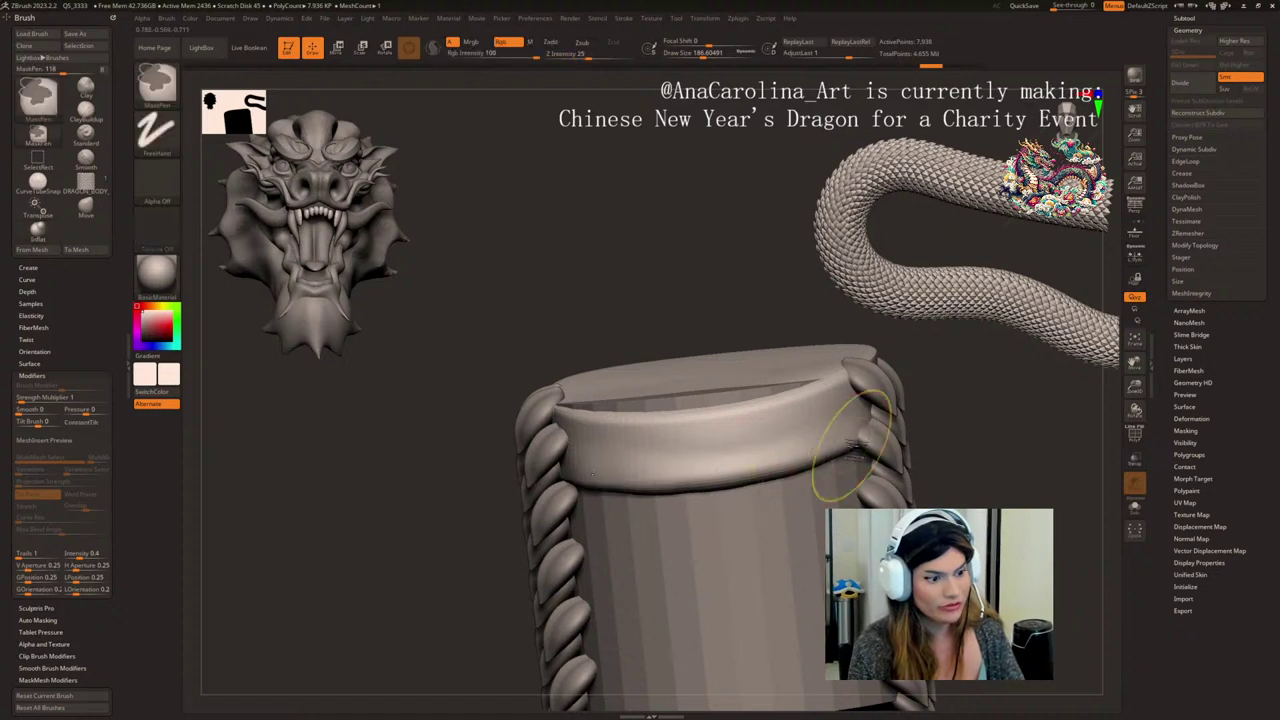
{"action": "key", "text": "ctrl+z"}
{"action": "left_click_drag", "start_coordinate": [922, 437], "coordinate": [969, 437]}
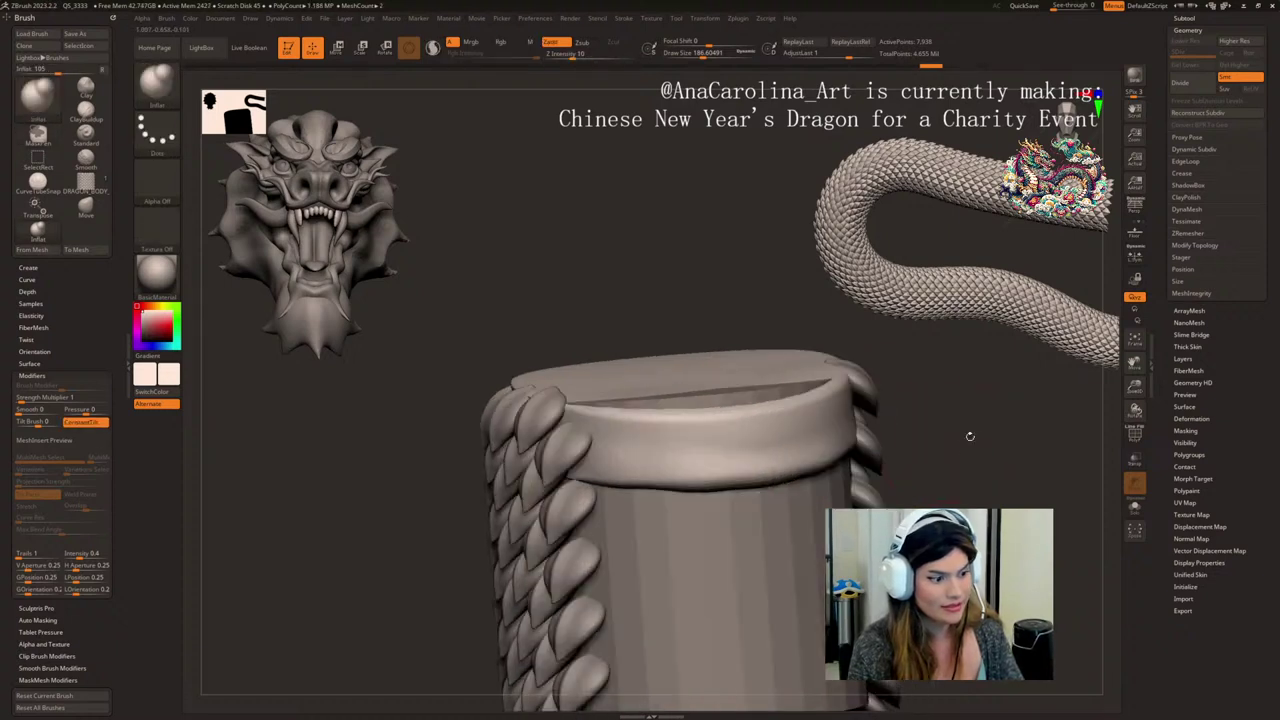
{"action": "left_click_drag", "start_coordinate": [620, 496], "coordinate": [596, 488], "text": "shift"}
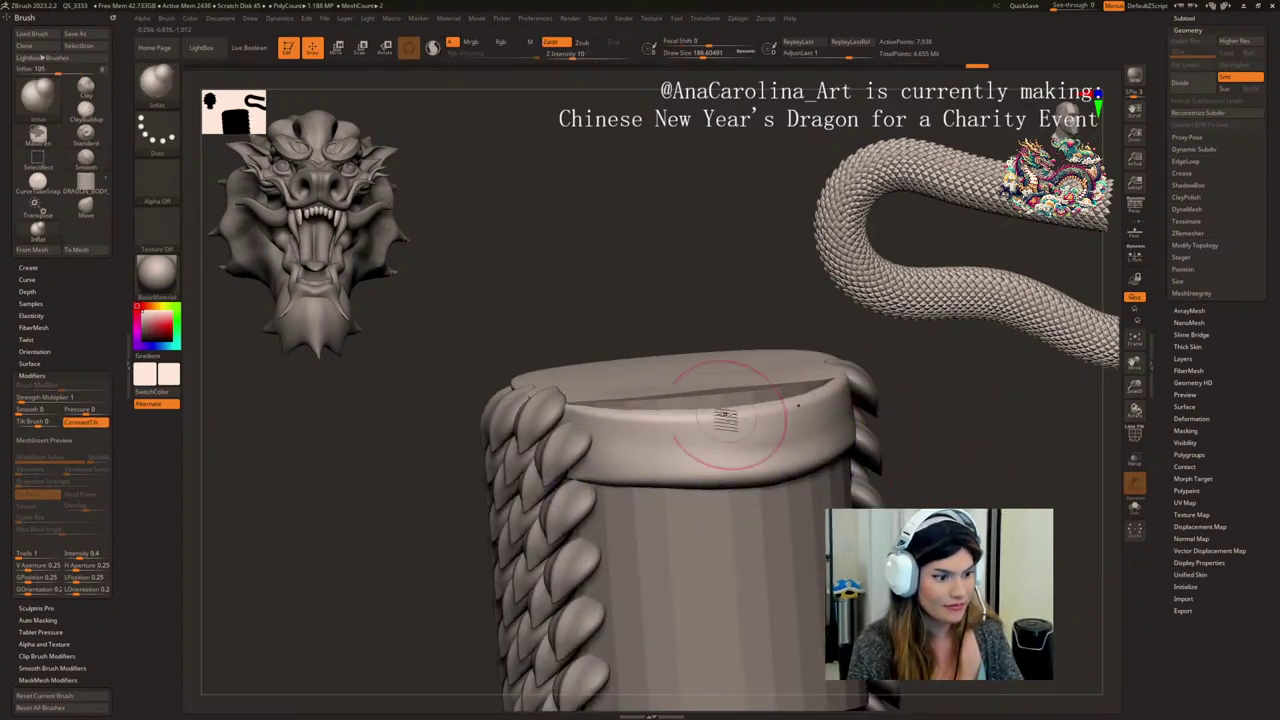
{"action": "left_click_drag", "start_coordinate": [813, 405], "coordinate": [575, 408]}
- Move the band vertically by about 0.02 on top of the body segment
{"action": "left_click_drag", "start_coordinate": [1020, 440], "coordinate": [941, 400], "text": "shift"}
{"action": "key", "text": "w"}
{"action": "left_click_drag", "start_coordinate": [714, 308], "coordinate": [716, 306]}
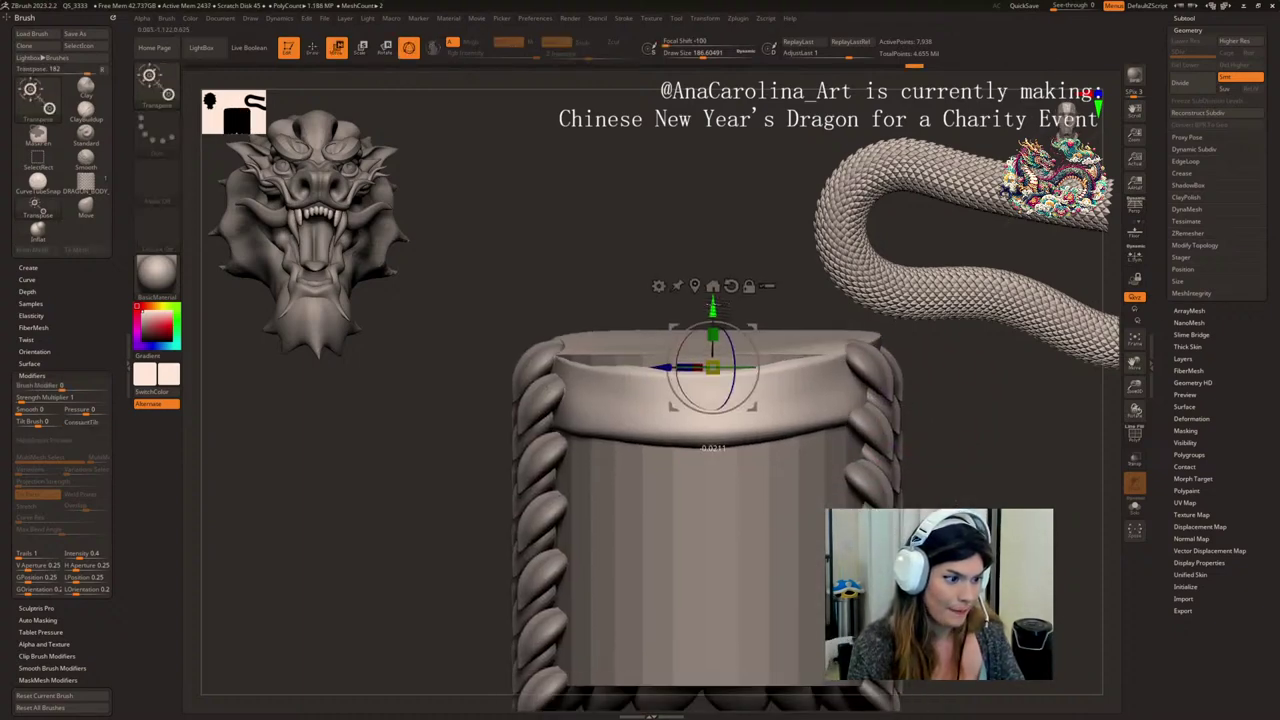
- Switch the selection brush to SelectLasso and isolate the front part of the band from the top view, hiding the rest
{"action": "left_click_drag", "start_coordinate": [928, 350], "coordinate": [910, 420]}
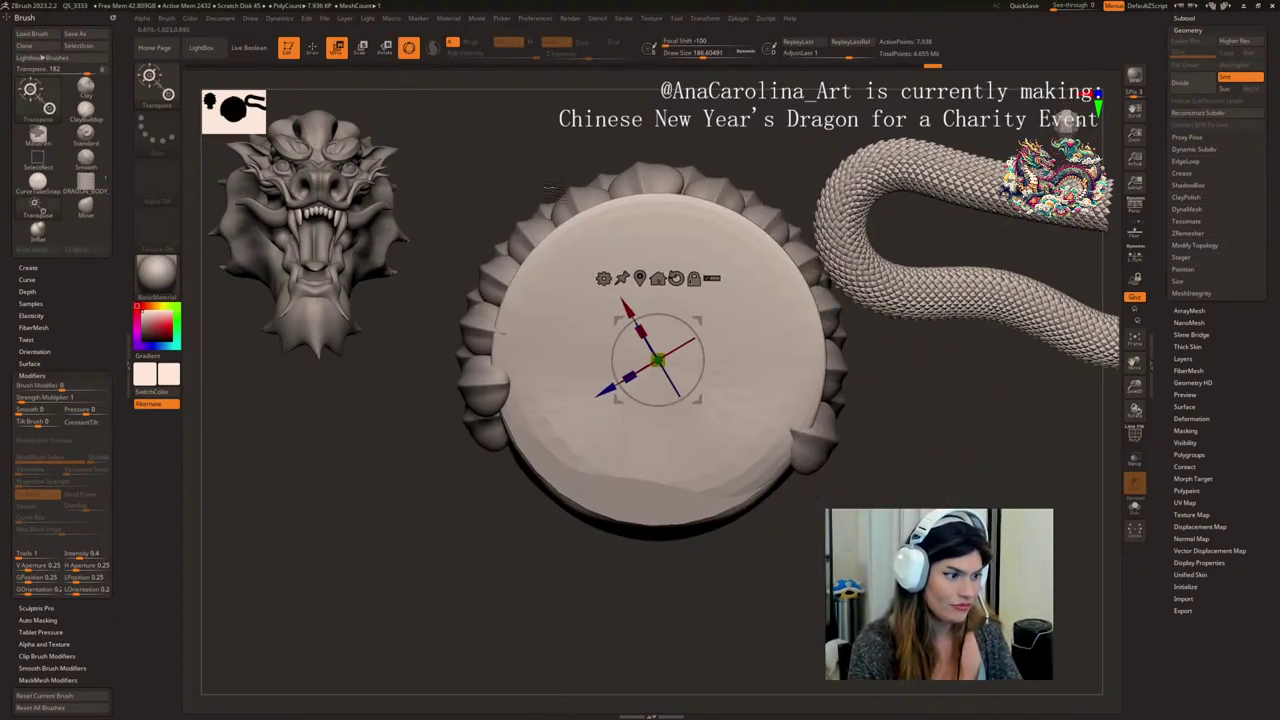
{"action": "left_click_drag", "start_coordinate": [420, 106], "coordinate": [646, 308], "text": "ctrl+shift"}
{"action": "key", "text": "ctrl+z"}
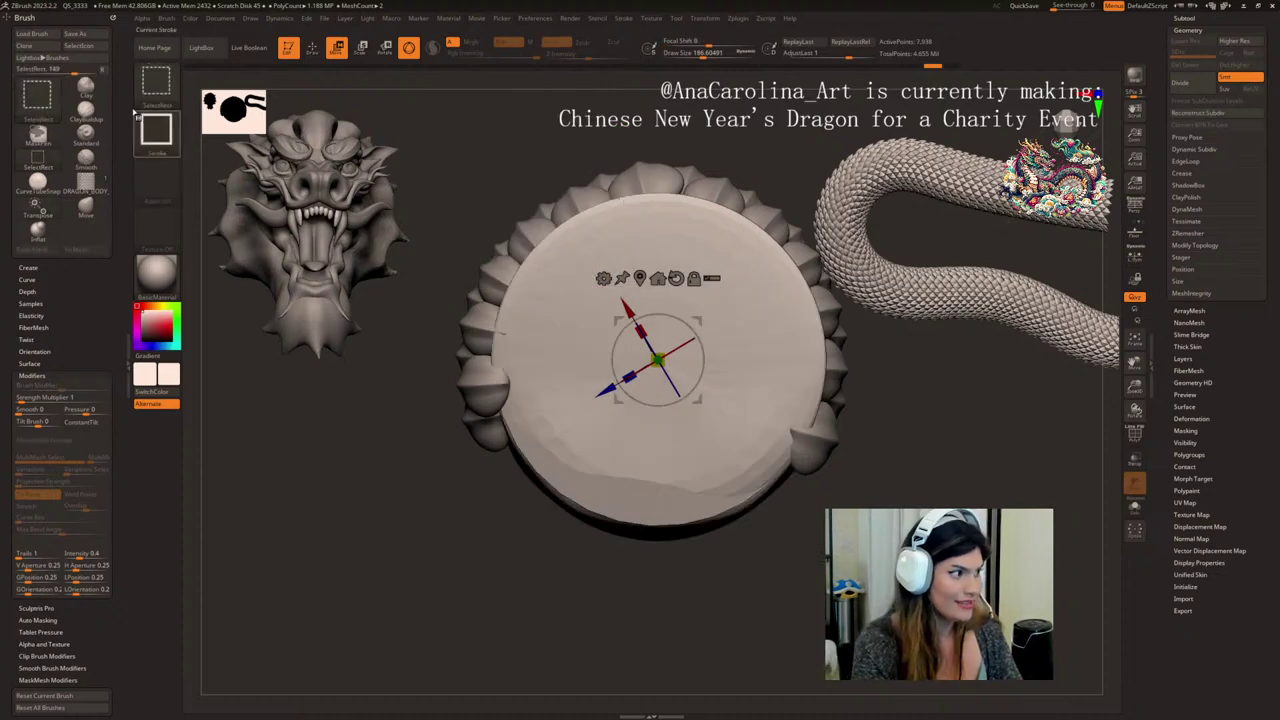
{"action": "left_click", "coordinate": [158, 98]}
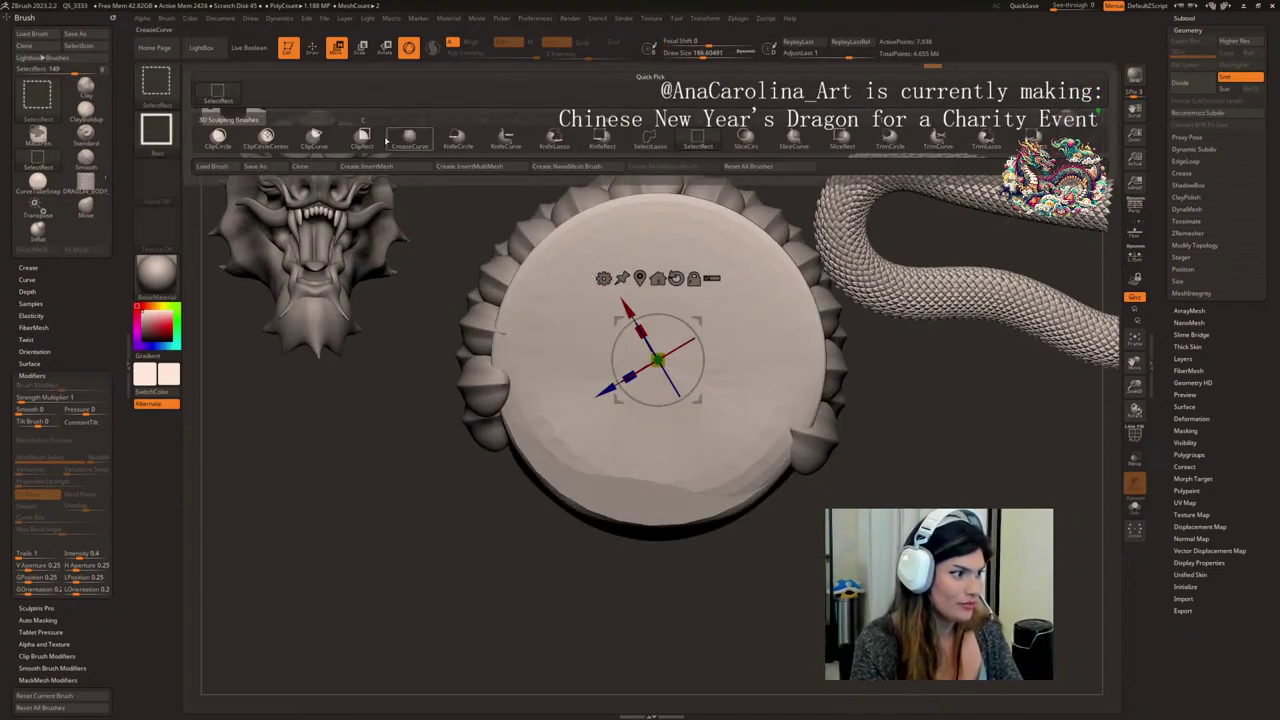
{"action": "left_click", "coordinate": [328, 146]}
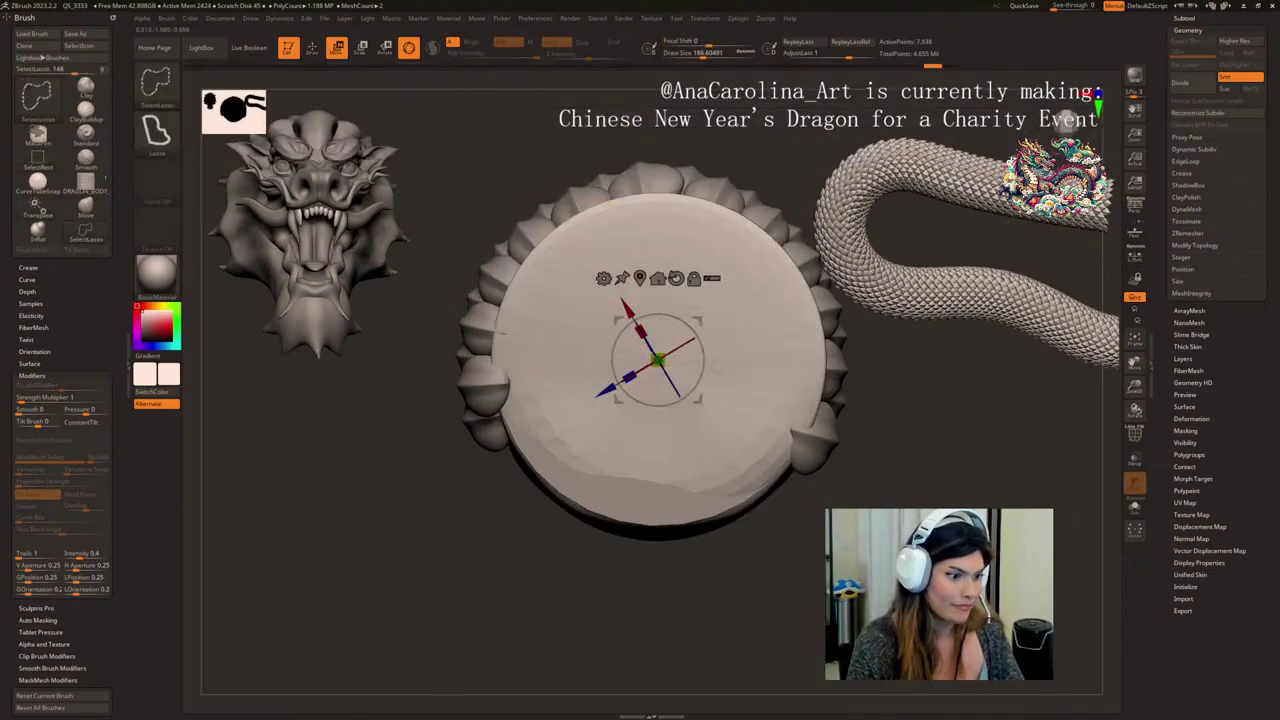
{"action": "mouse_move", "coordinate": [828, 482]}
{"action": "left_mouse_down", "text": "ctrl+shift"}
{"action": "mouse_move", "coordinate": [463, 391]}
{"action": "mouse_move", "coordinate": [694, 591]}
{"action": "mouse_move", "coordinate": [790, 508]}
{"action": "left_mouse_up", "text": "ctrl+shift"}
{"action": "left_click_drag", "start_coordinate": [890, 425], "coordinate": [790, 455]}
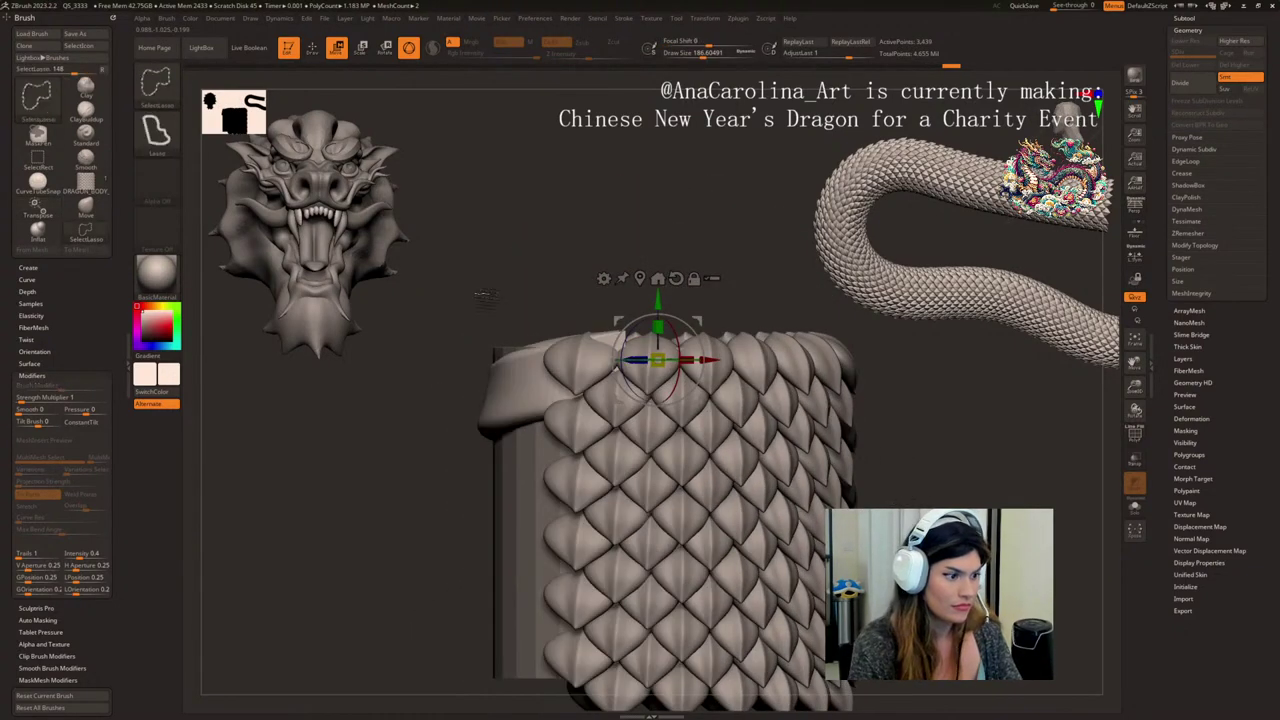
- Trim the visible part of the band with a lasso selection, delete the hidden geometry and close the open holes
{"action": "left_click_drag", "start_coordinate": [606, 397], "coordinate": [467, 474], "text": "ctrl+shift"}
{"action": "mouse_move", "coordinate": [500, 258]}
{"action": "left_mouse_down"}
{"action": "mouse_move", "coordinate": [577, 288]}
{"action": "mouse_move", "coordinate": [627, 277]}
{"action": "mouse_move", "coordinate": [659, 293]}
{"action": "left_mouse_up"}
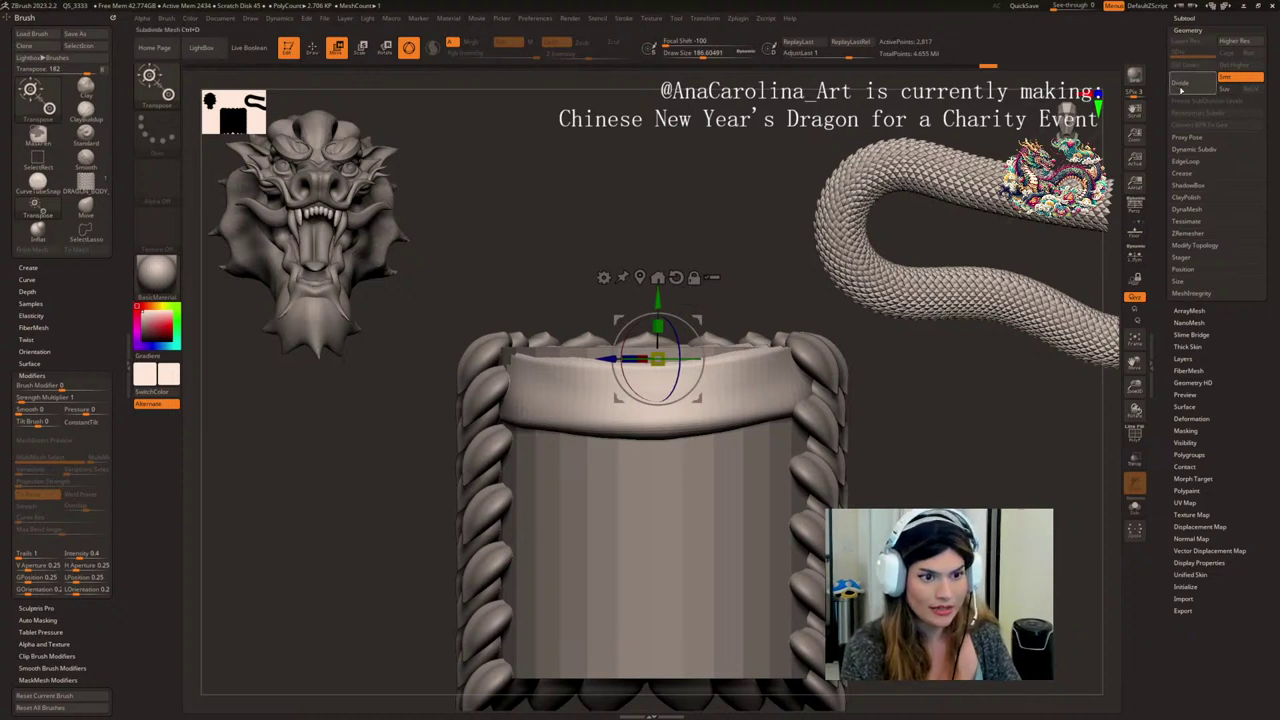
{"action": "left_click", "coordinate": [1205, 249]}
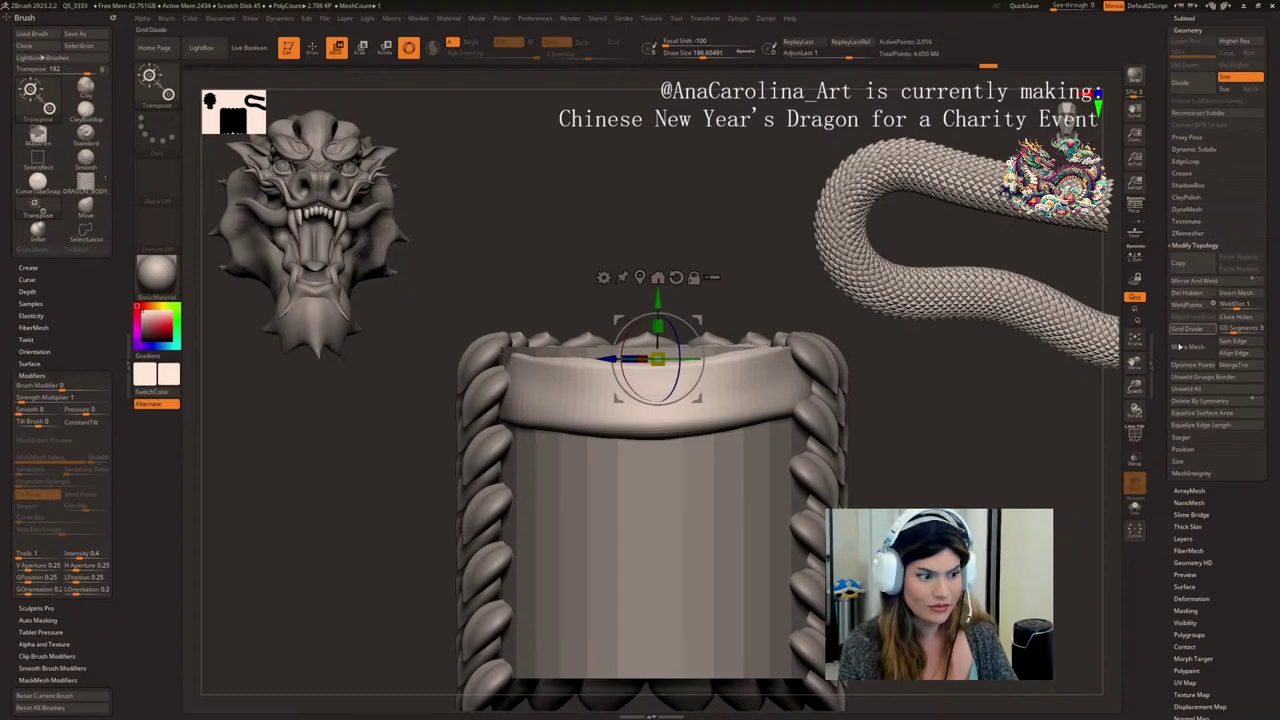
{"action": "left_click", "coordinate": [1236, 317]}
{"action": "left_click_drag", "start_coordinate": [1058, 430], "coordinate": [1014, 442]}
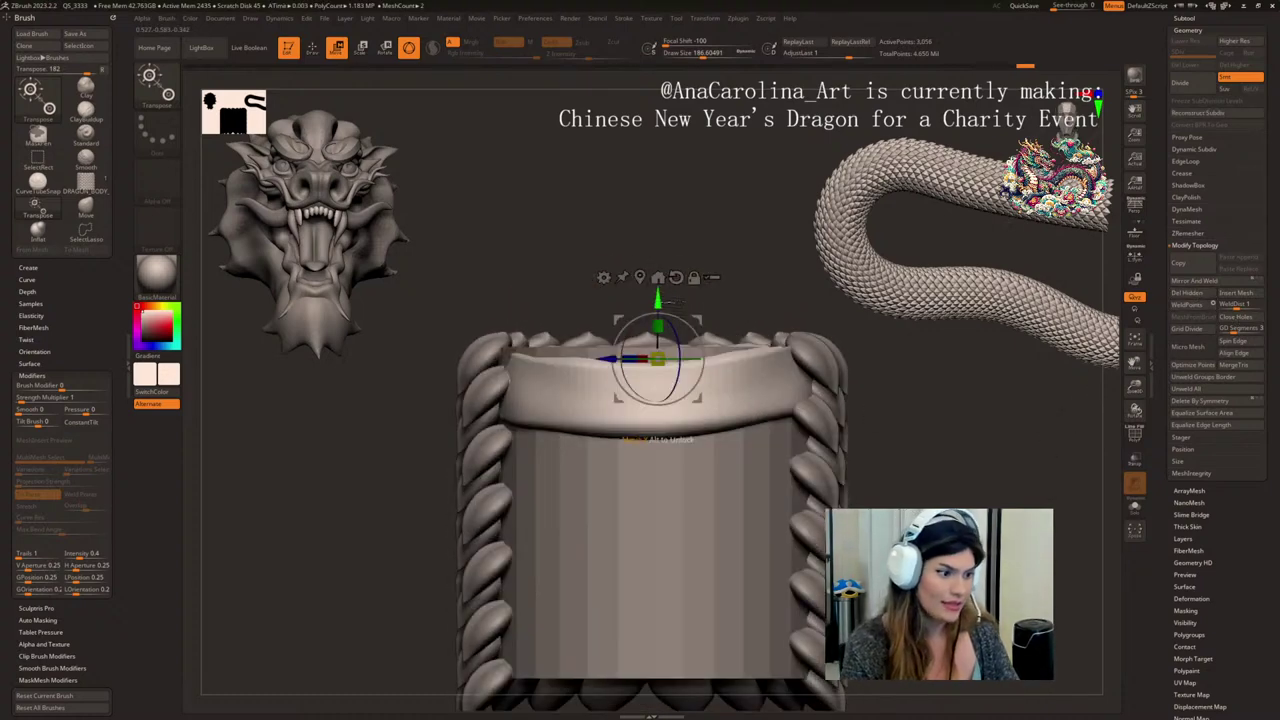
- Try duplicating the band downward and repeating it four times in all along the scale-free front, and undo the copies
{"action": "left_click_drag", "start_coordinate": [659, 300], "coordinate": [659, 357], "text": "ctrl"}
{"action": "key", "text": "1"}
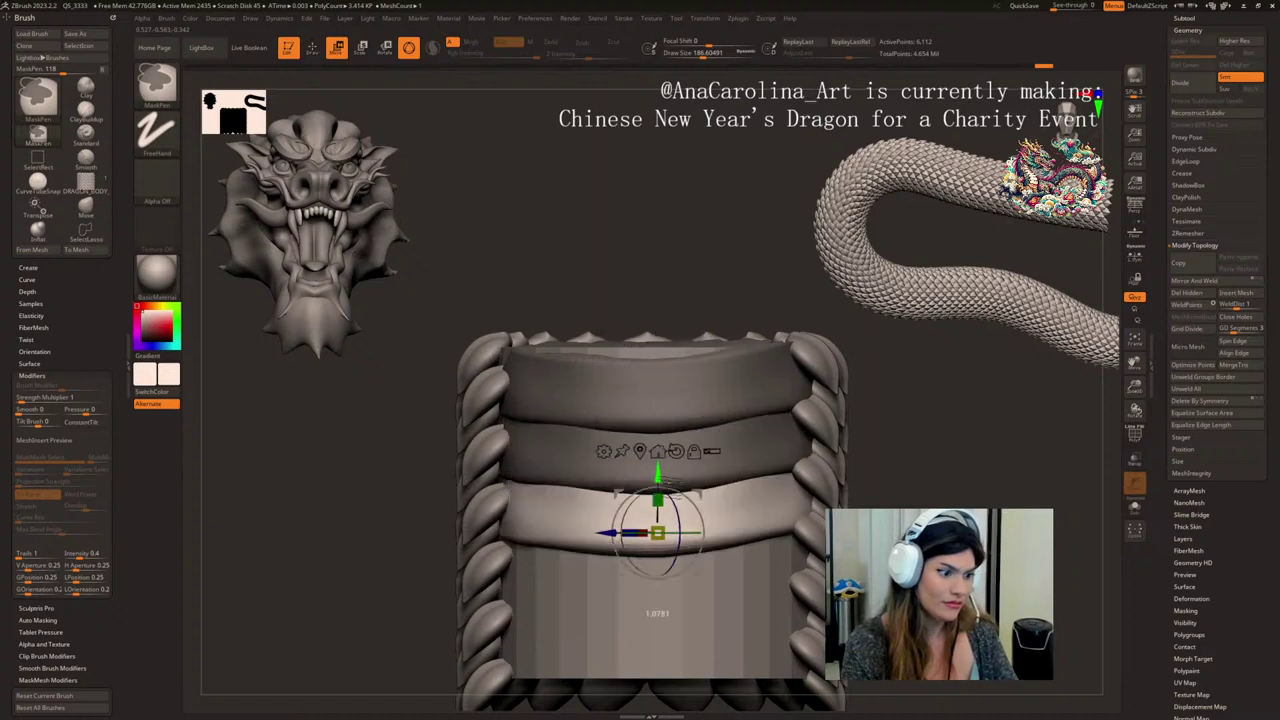
{"action": "key", "text": "1"}
{"action": "key", "text": "1"}
{"action": "left_click_drag", "start_coordinate": [915, 471], "coordinate": [890, 440], "text": "alt"}
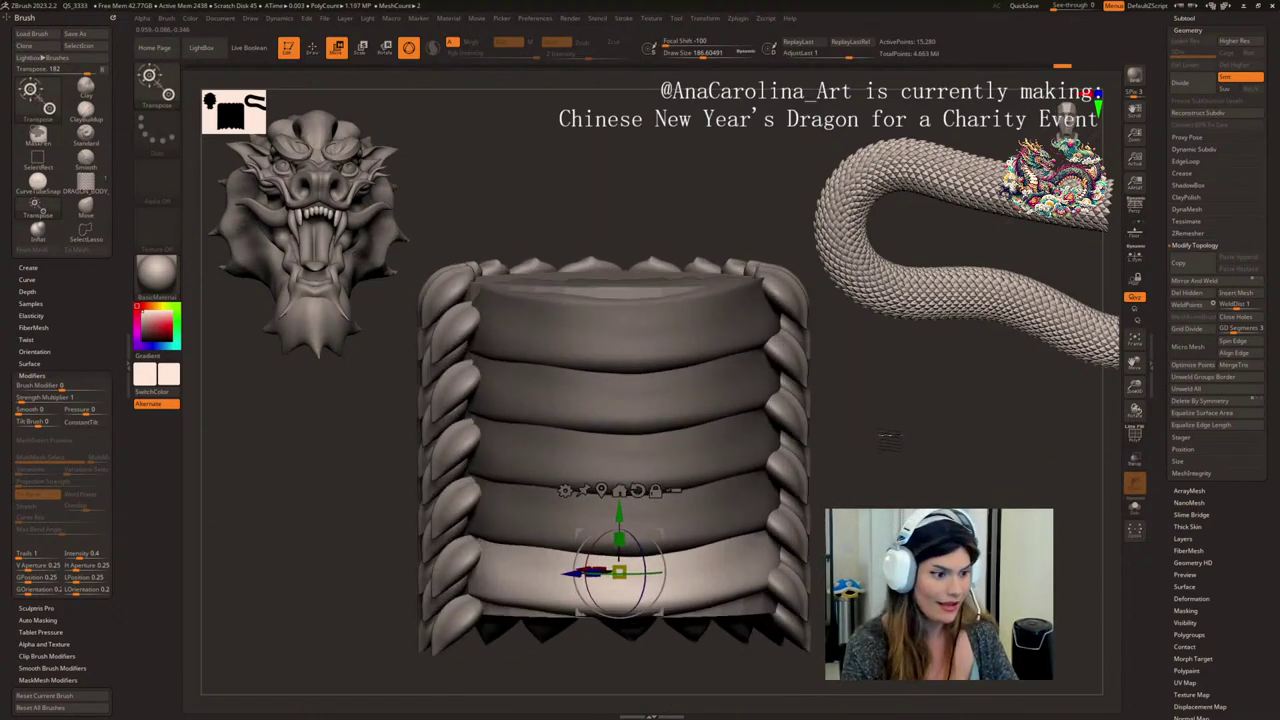
{"action": "key", "text": "ctrl+z"}
{"action": "key", "text": "ctrl+z"}
{"action": "key", "text": "ctrl+z"}
{"action": "key", "text": "ctrl+z"}
- Reshape the band's end beside the scales using the Move brush at a draw size of about 202
{"action": "key", "text": "q"}
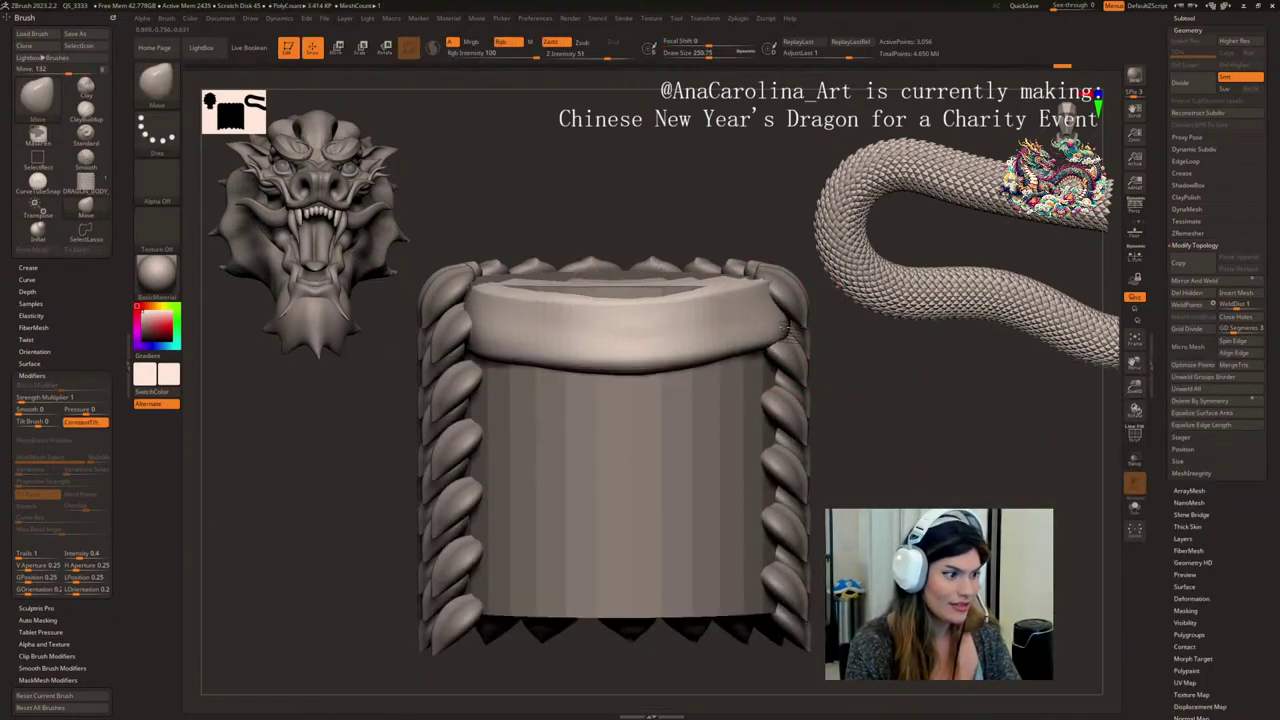
{"action": "key", "text": "space"}
{"action": "left_click_drag", "start_coordinate": [824, 355], "coordinate": [810, 356]}
{"action": "left_click_drag", "start_coordinate": [832, 361], "coordinate": [820, 357]}
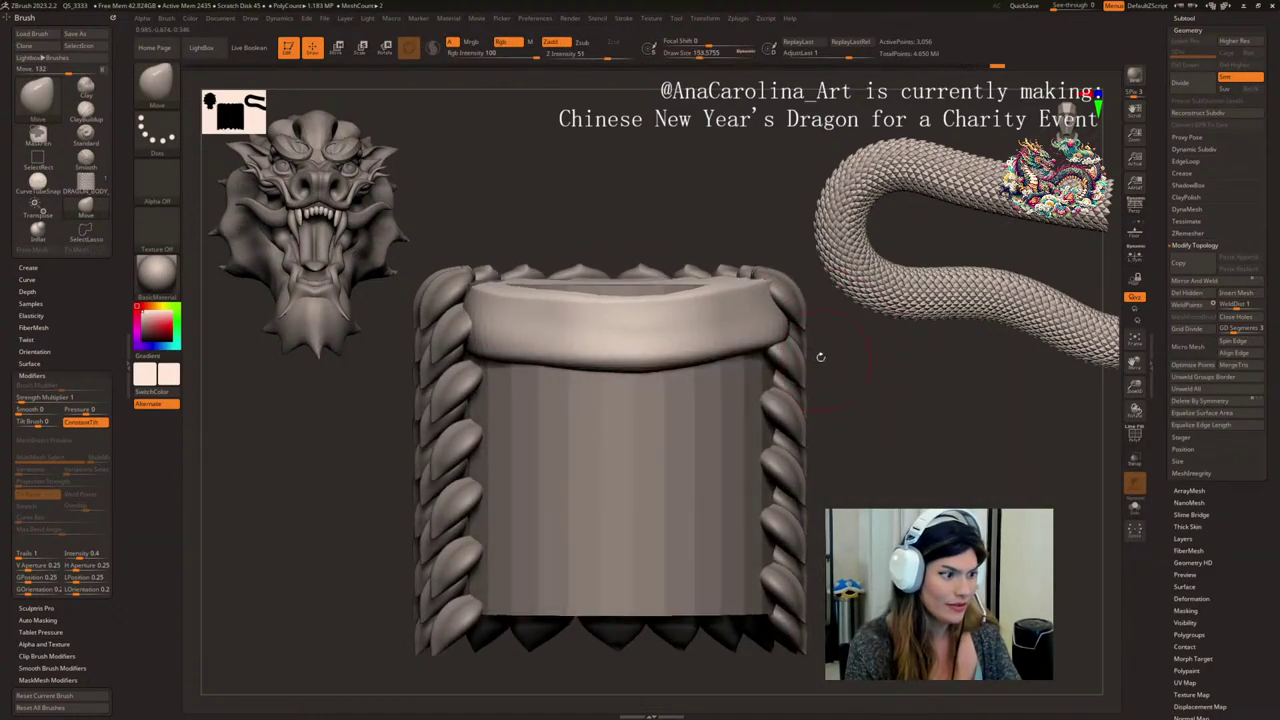
{"action": "right_click_drag", "start_coordinate": [765, 350], "coordinate": [786, 350]}
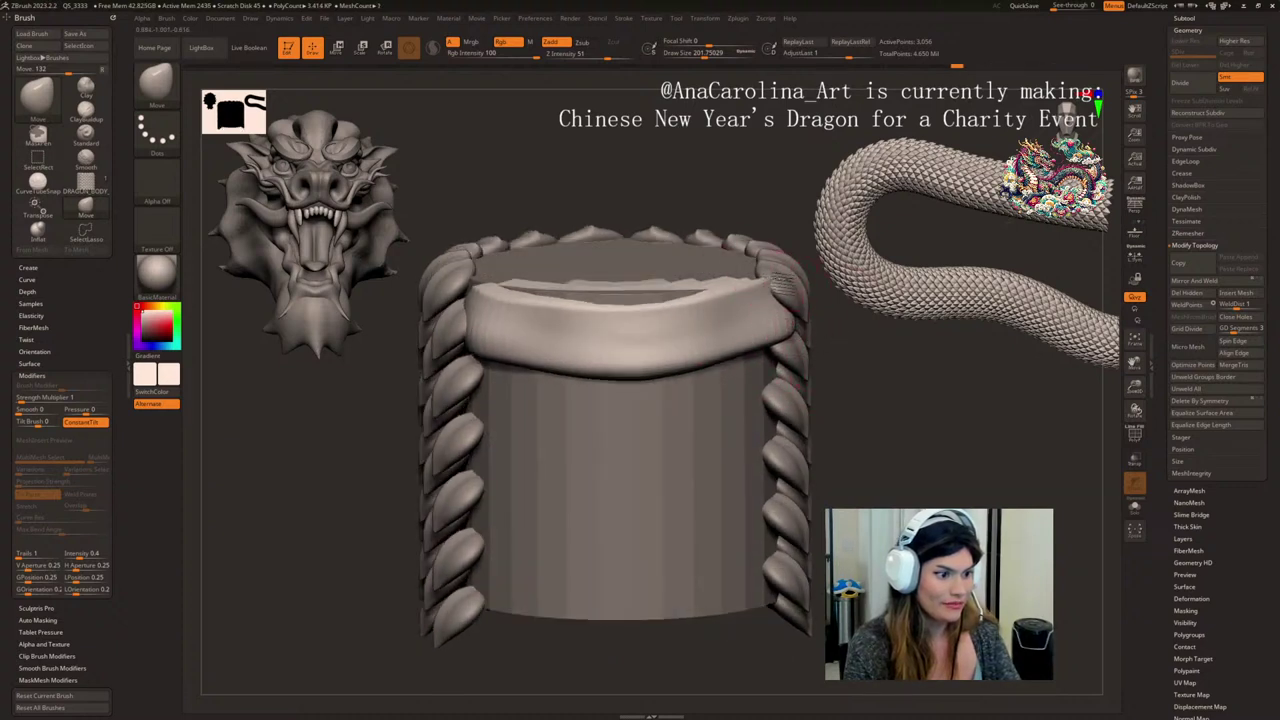
{"action": "left_click_drag", "start_coordinate": [848, 330], "coordinate": [853, 318], "text": "shift"}
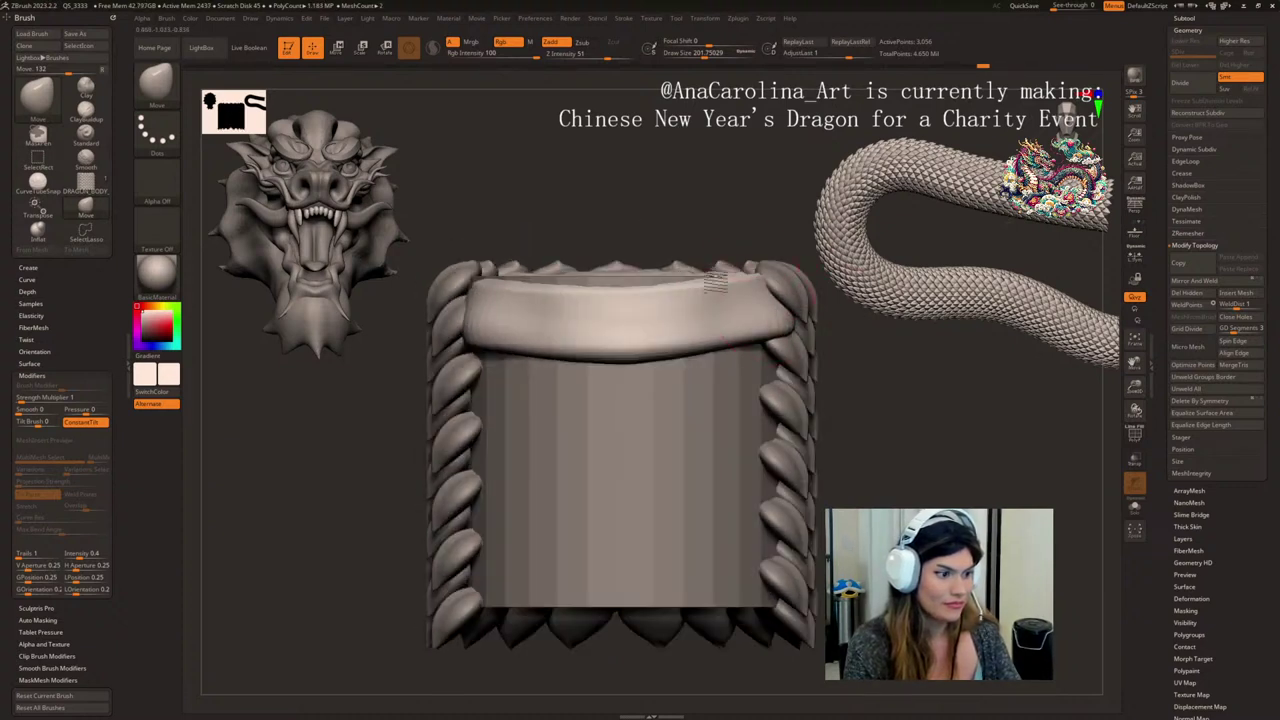
- Try stacking copies of the reshaped band down the segment, check them against the scales and undo them
{"action": "key", "text": "w"}
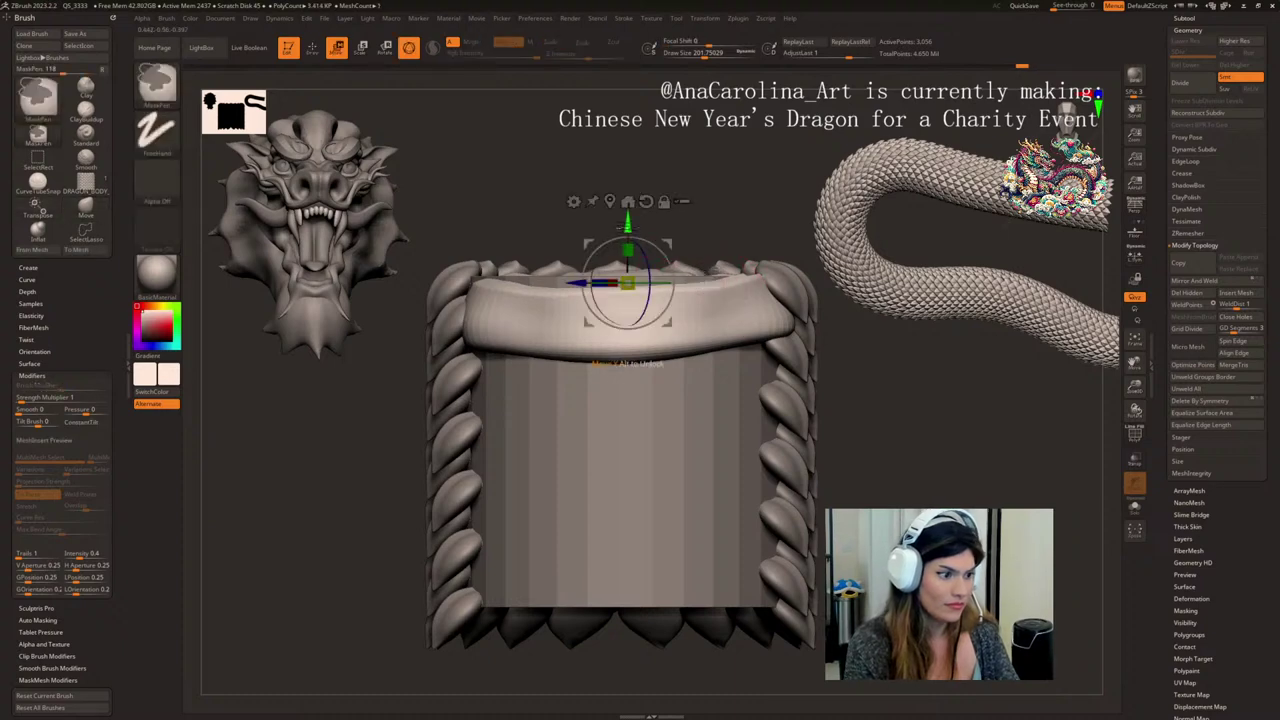
{"action": "left_click_drag", "start_coordinate": [629, 229], "coordinate": [631, 286], "text": "ctrl"}
{"action": "key", "text": "1"}
{"action": "key", "text": "1"}
{"action": "key", "text": "1"}
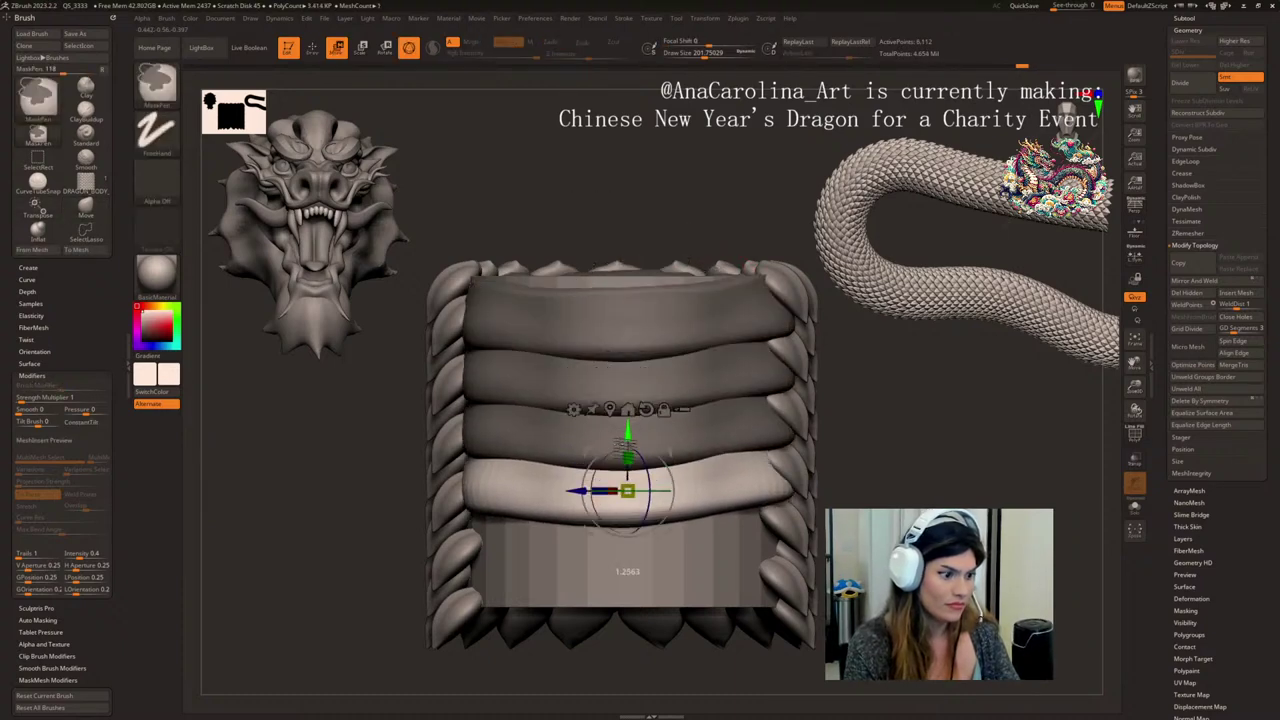
{"action": "left_click_drag", "start_coordinate": [880, 480], "coordinate": [890, 417], "text": "alt"}
{"action": "left_click_drag", "start_coordinate": [890, 417], "coordinate": [832, 505]}
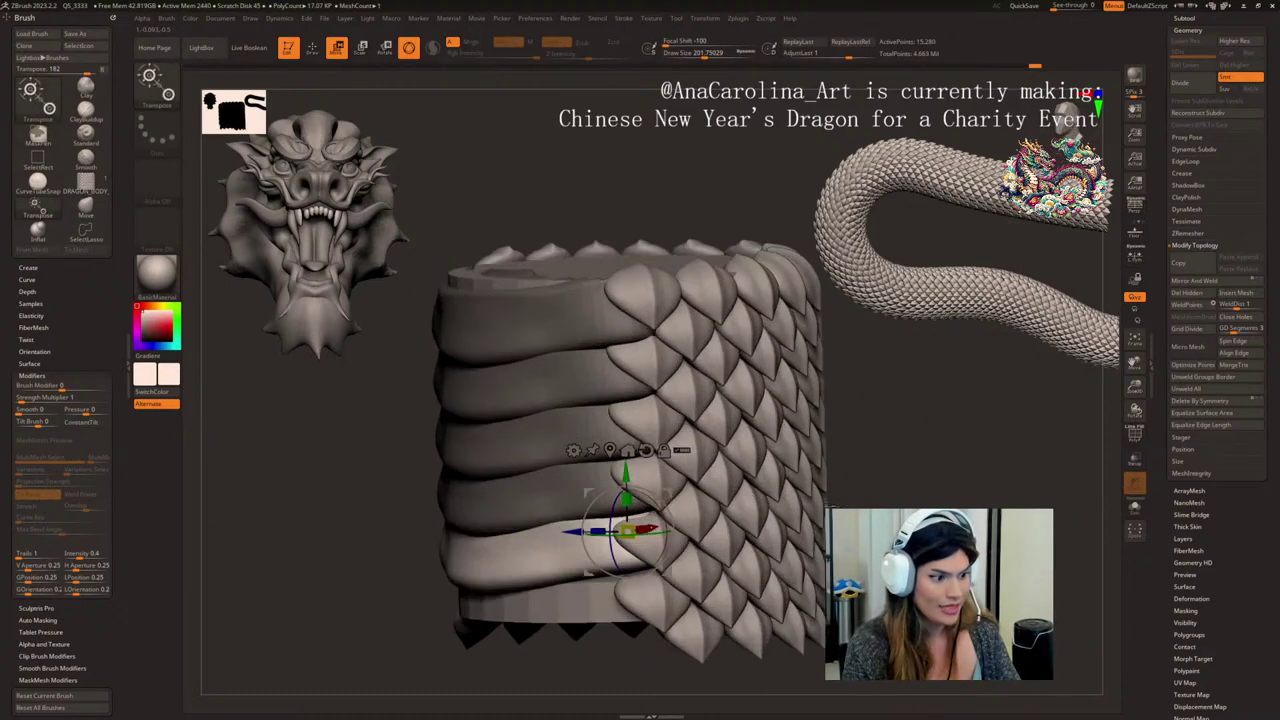
{"action": "left_click_drag", "start_coordinate": [684, 388], "coordinate": [933, 435]}
{"action": "key", "text": "ctrl+z"}
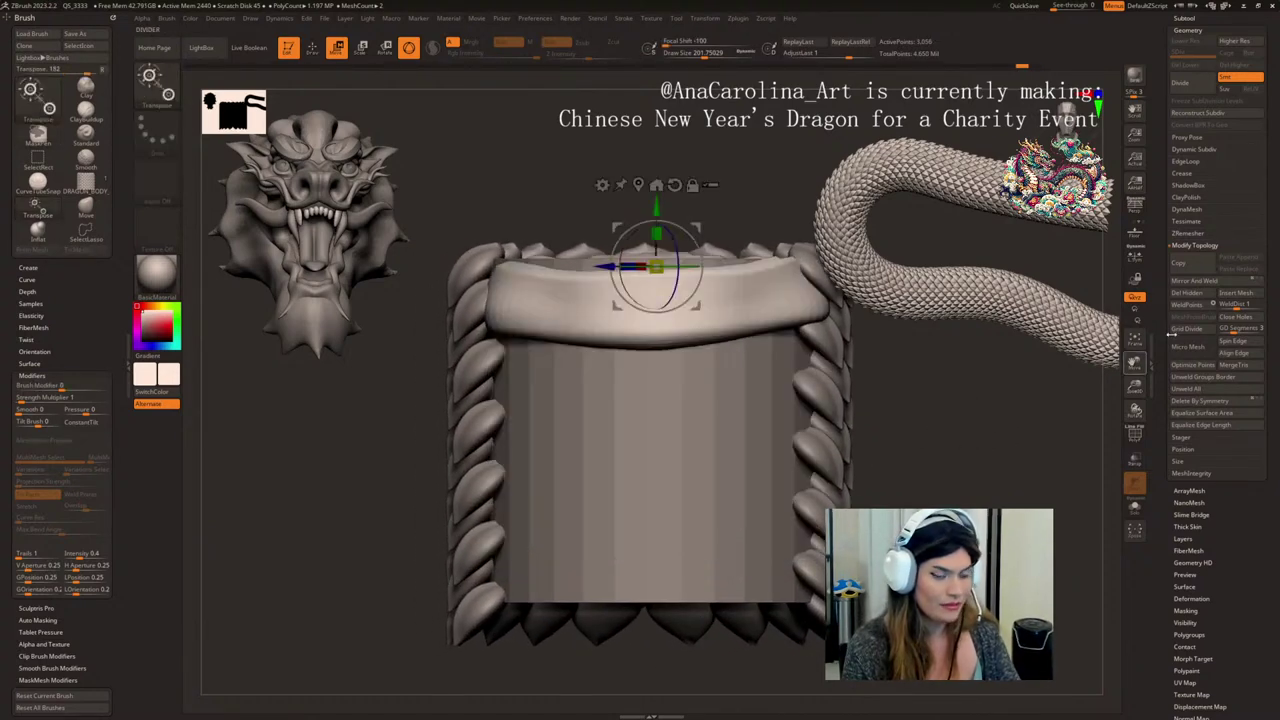
- Flip the band with the Mirror deformation and make both halves match with Mirror And Weld
{"action": "left_click", "coordinate": [1197, 288]}
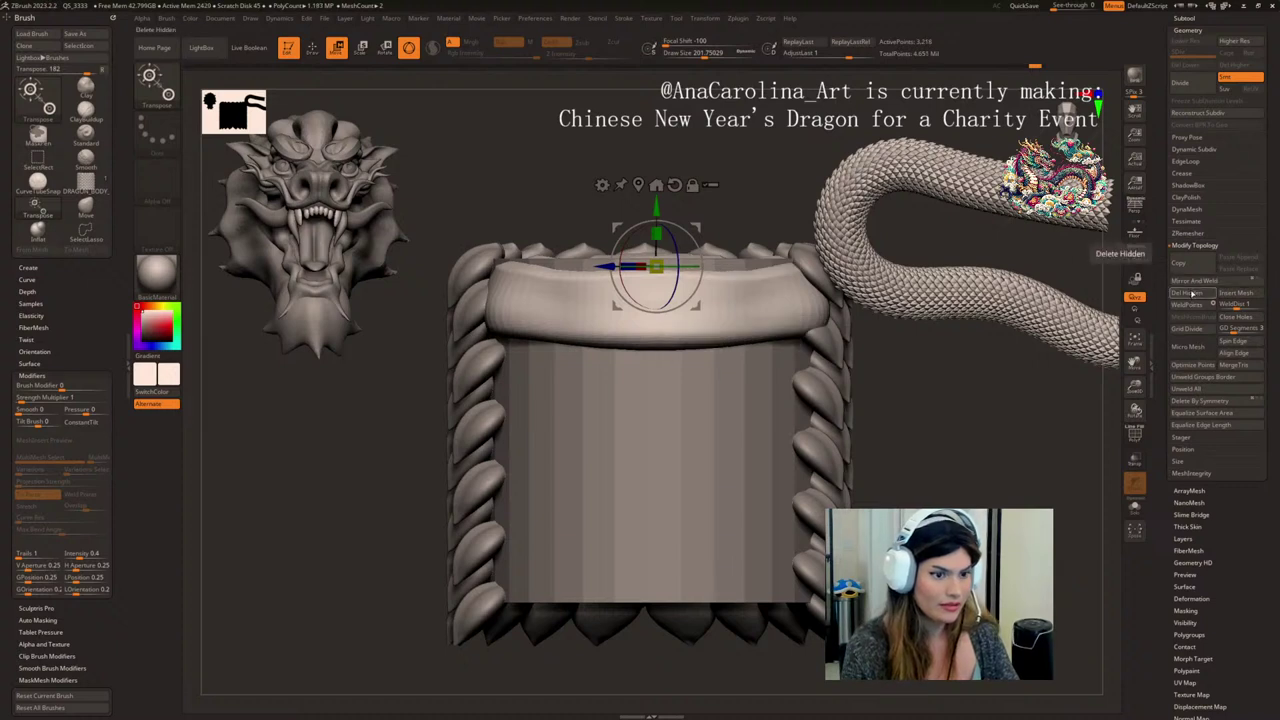
{"action": "key", "text": "ctrl+z"}
{"action": "left_click_drag", "start_coordinate": [1187, 523], "coordinate": [1191, 439]}
{"action": "left_click", "coordinate": [1200, 516]}
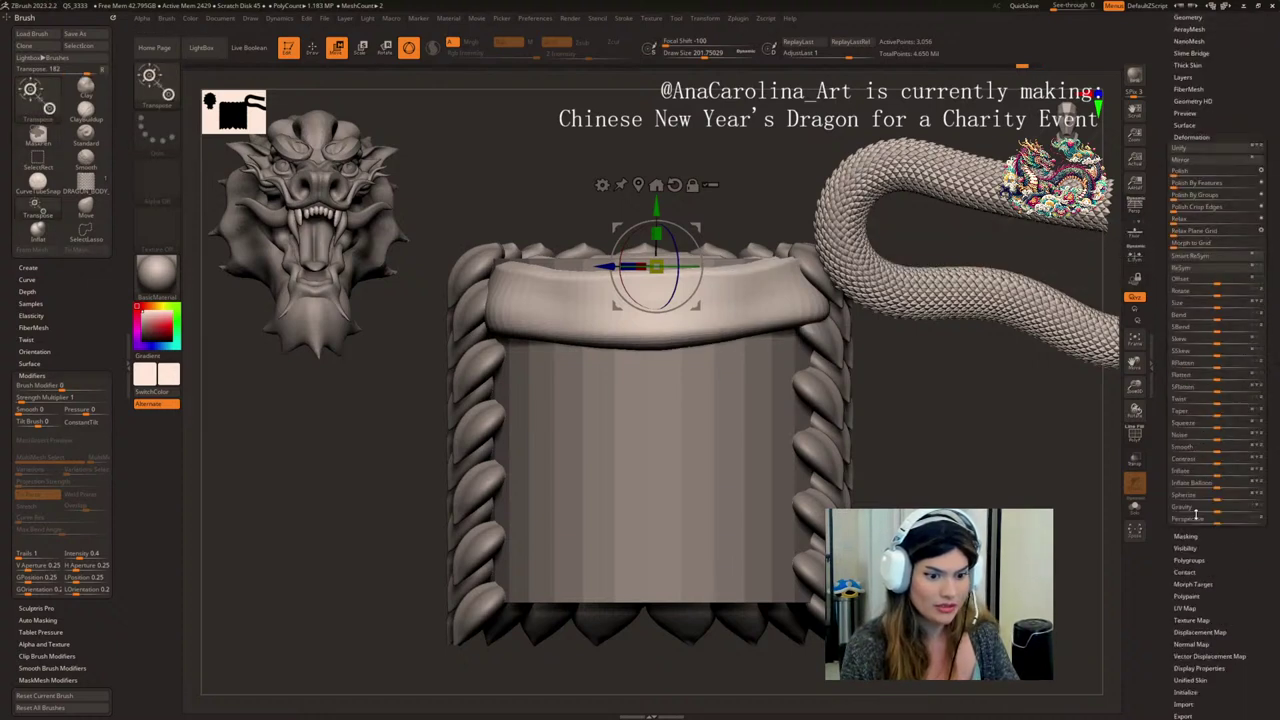
{"action": "left_click", "coordinate": [1199, 162]}
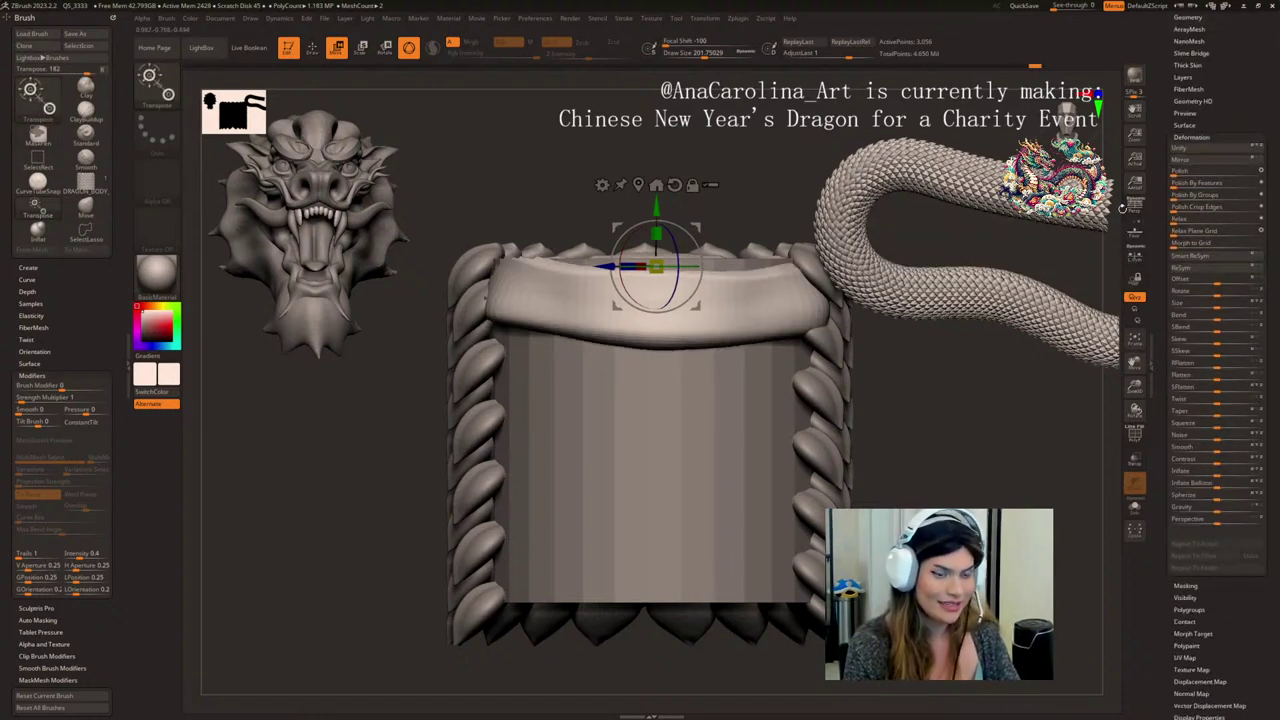
{"action": "left_click_drag", "start_coordinate": [1205, 125], "coordinate": [1205, 283]}
{"action": "left_click", "coordinate": [1186, 176]}
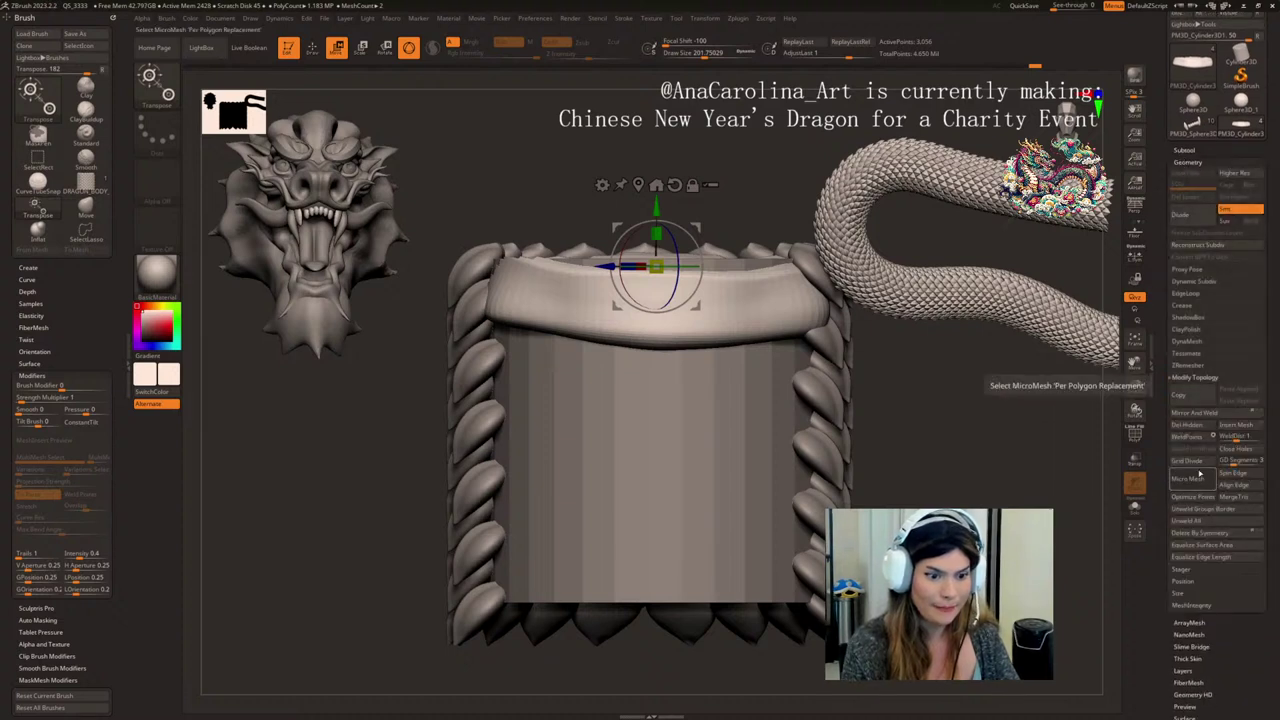
{"action": "left_click", "coordinate": [1196, 413]}
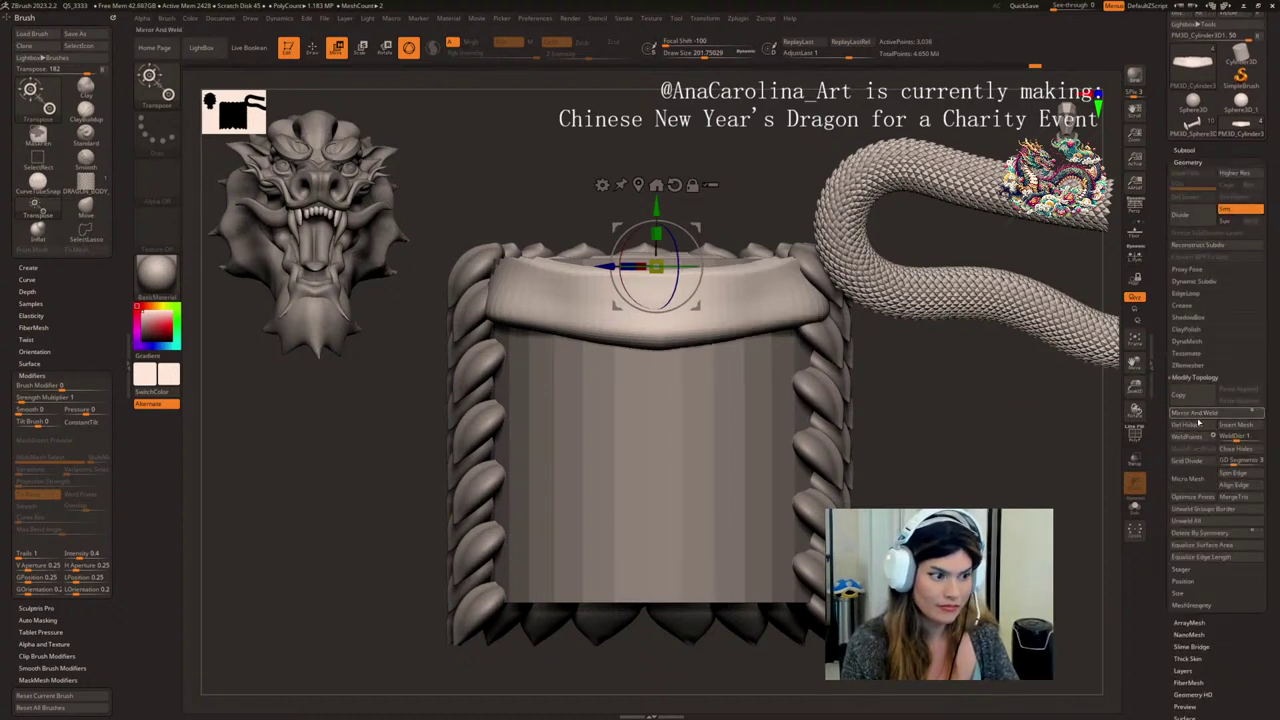
- Try filling the whole front of the segment with repeated copies of the symmetrical band, and undo them
{"action": "left_click_drag", "start_coordinate": [656, 207], "coordinate": [646, 382], "text": "ctrl"}
{"action": "key", "text": "1"}
{"action": "key", "text": "1"}
{"action": "key", "text": "1"}
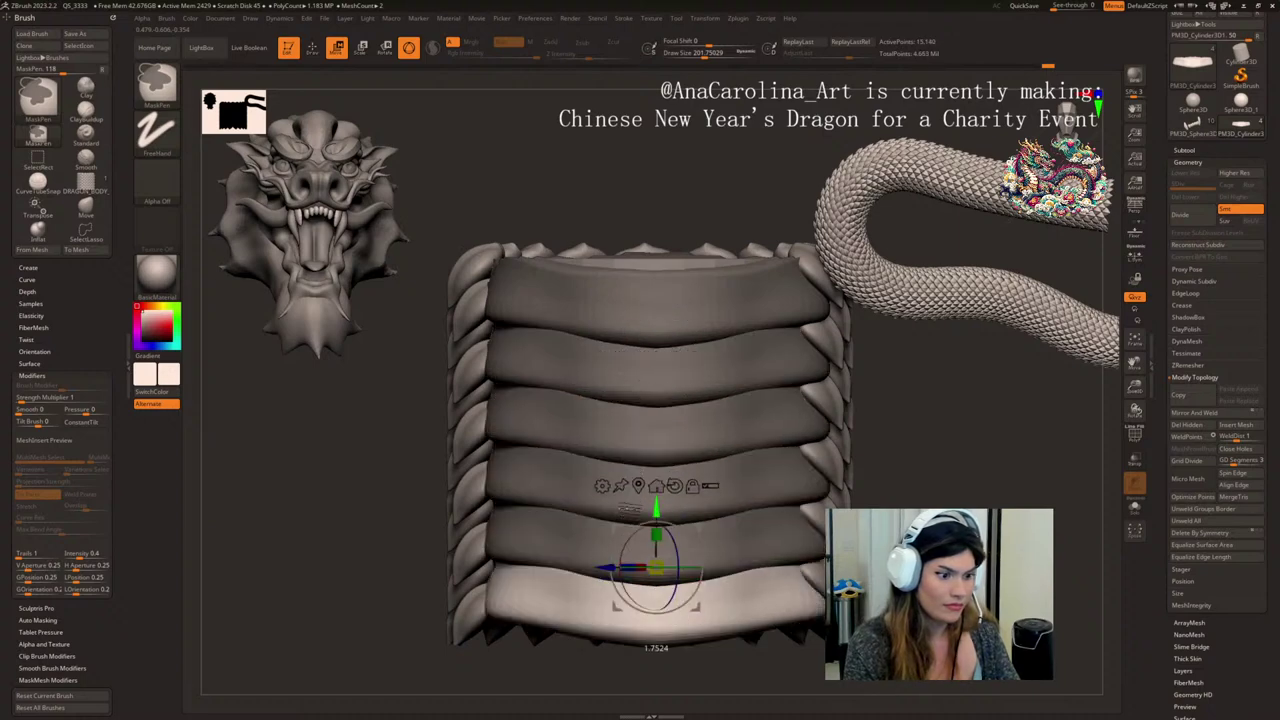
{"action": "left_click_drag", "start_coordinate": [880, 480], "coordinate": [917, 466]}
{"action": "key", "text": "b"}
{"action": "key", "text": "m"}
{"action": "key", "text": "v"}
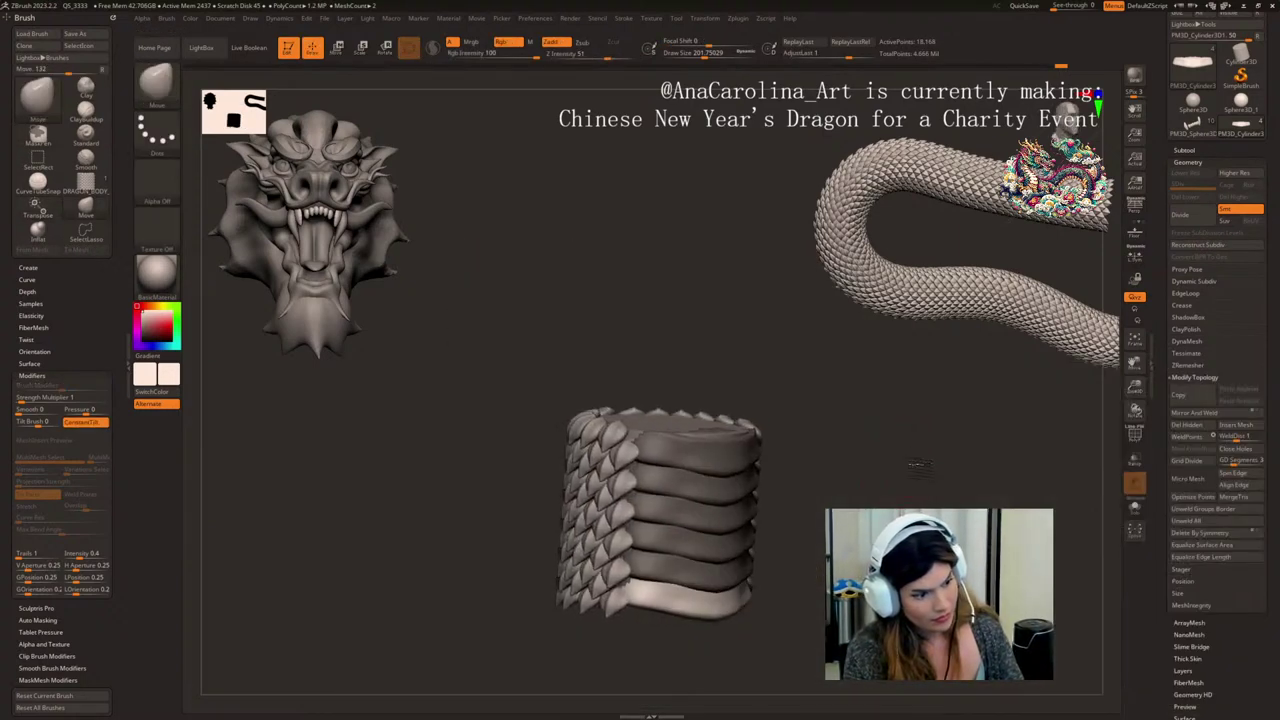
{"action": "right_click_drag", "start_coordinate": [917, 466], "coordinate": [908, 486], "text": "ctrl"}
{"action": "key", "text": "ctrl+z"}
{"action": "key", "text": "ctrl+z"}
{"action": "key", "text": "ctrl+z"}
{"action": "key", "text": "ctrl+z"}
{"action": "key", "text": "ctrl+z"}
- Adjust the band's ends against the neighbouring scales using the Move brush at draw sizes of about 311 and 212
{"action": "mouse_move", "coordinate": [908, 486]}
{"action": "left_mouse_down"}
{"action": "mouse_move", "coordinate": [897, 458]}
{"action": "mouse_move", "coordinate": [866, 463]}
{"action": "mouse_move", "coordinate": [943, 488]}
{"action": "left_mouse_up"}
{"action": "key", "text": "space"}
{"action": "left_click_drag", "start_coordinate": [738, 386], "coordinate": [725, 374]}
{"action": "left_click_drag", "start_coordinate": [917, 443], "coordinate": [866, 424]}
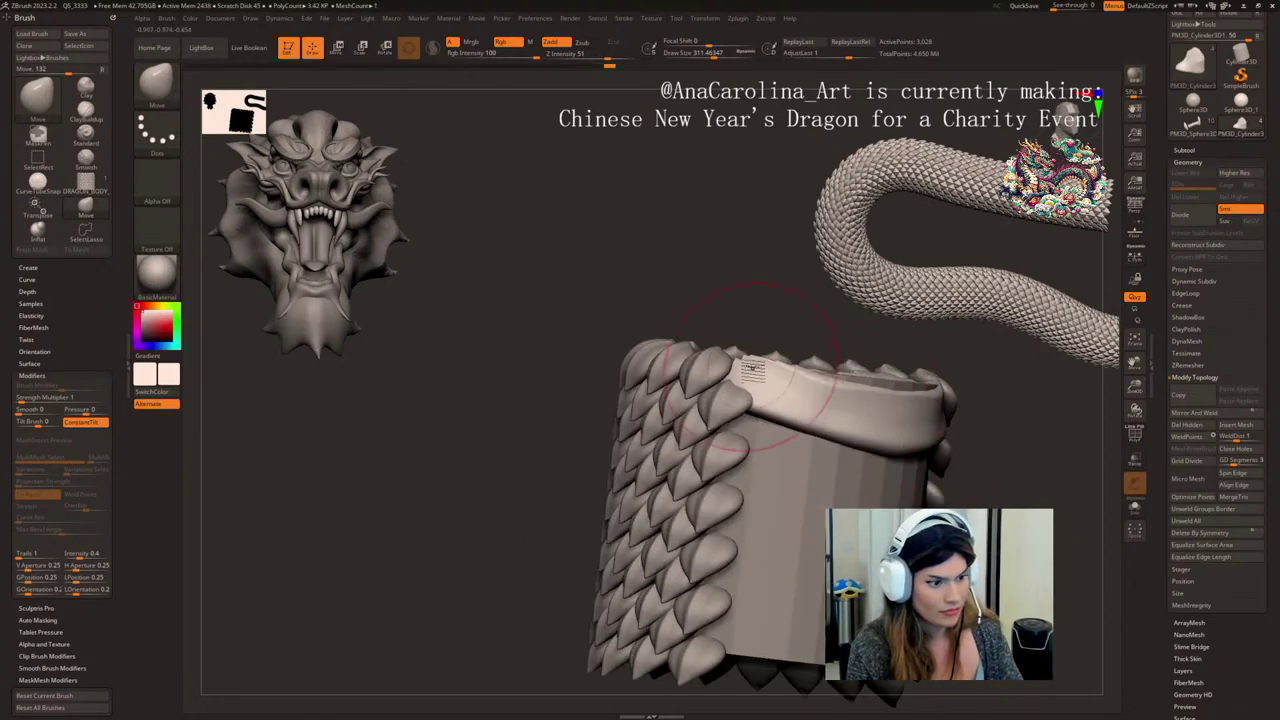
{"action": "left_click_drag", "start_coordinate": [1012, 436], "coordinate": [970, 434]}
{"action": "left_click_drag", "start_coordinate": [873, 460], "coordinate": [871, 447]}
{"action": "left_click_drag", "start_coordinate": [872, 325], "coordinate": [802, 342]}
{"action": "key", "text": "space"}
{"action": "left_click_drag", "start_coordinate": [930, 450], "coordinate": [923, 450]}
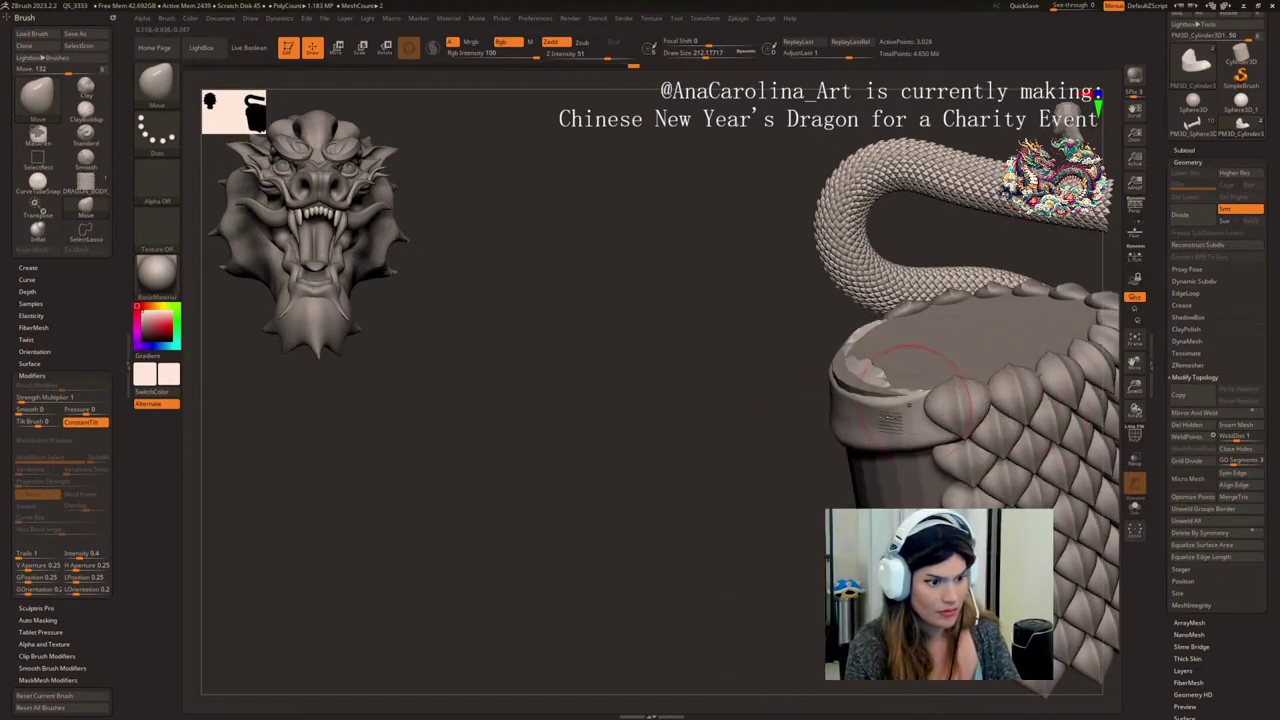
{"action": "left_click_drag", "start_coordinate": [780, 425], "coordinate": [848, 392]}
{"action": "left_click_drag", "start_coordinate": [745, 374], "coordinate": [704, 591]}
- Try another downward row of copies of the adjusted band, view it from the front and side, and undo the row
{"action": "key", "text": "w"}
{"action": "left_click_drag", "start_coordinate": [893, 540], "coordinate": [887, 370], "text": "alt"}
{"action": "mouse_move", "coordinate": [860, 443]}
{"action": "left_mouse_down"}
{"action": "mouse_move", "coordinate": [903, 449]}
{"action": "mouse_move", "coordinate": [860, 440]}
{"action": "mouse_move", "coordinate": [877, 430]}
{"action": "left_mouse_up"}
{"action": "left_click_drag", "start_coordinate": [865, 515], "coordinate": [762, 336], "text": "alt"}
{"action": "left_click", "coordinate": [1185, 150]}
{"action": "left_click_drag", "start_coordinate": [657, 339], "coordinate": [657, 514], "text": "ctrl"}
{"action": "key", "text": "1"}
{"action": "left_click_drag", "start_coordinate": [806, 520], "coordinate": [830, 500], "text": "alt"}
{"action": "left_click_drag", "start_coordinate": [800, 480], "coordinate": [850, 480]}
{"action": "mouse_move", "coordinate": [850, 470]}
{"action": "left_mouse_down", "text": "alt"}
{"action": "mouse_move", "coordinate": [860, 487]}
{"action": "mouse_move", "coordinate": [905, 486]}
{"action": "mouse_move", "coordinate": [851, 480]}
{"action": "mouse_move", "coordinate": [842, 525]}
{"action": "left_mouse_up", "text": "alt"}
{"action": "key", "text": "ctrl+z"}
{"action": "key", "text": "ctrl+z"}
{"action": "key", "text": "ctrl+z"}
{"action": "key", "text": "ctrl+z"}
{"action": "key", "text": "ctrl+z"}
{"action": "key", "text": "ctrl+z"}
{"action": "key", "text": "ctrl+z"}
- Smooth the band, carve creases into its ends with DamStandard at a draw size of about 120 and soften them
{"action": "key", "text": "q"}
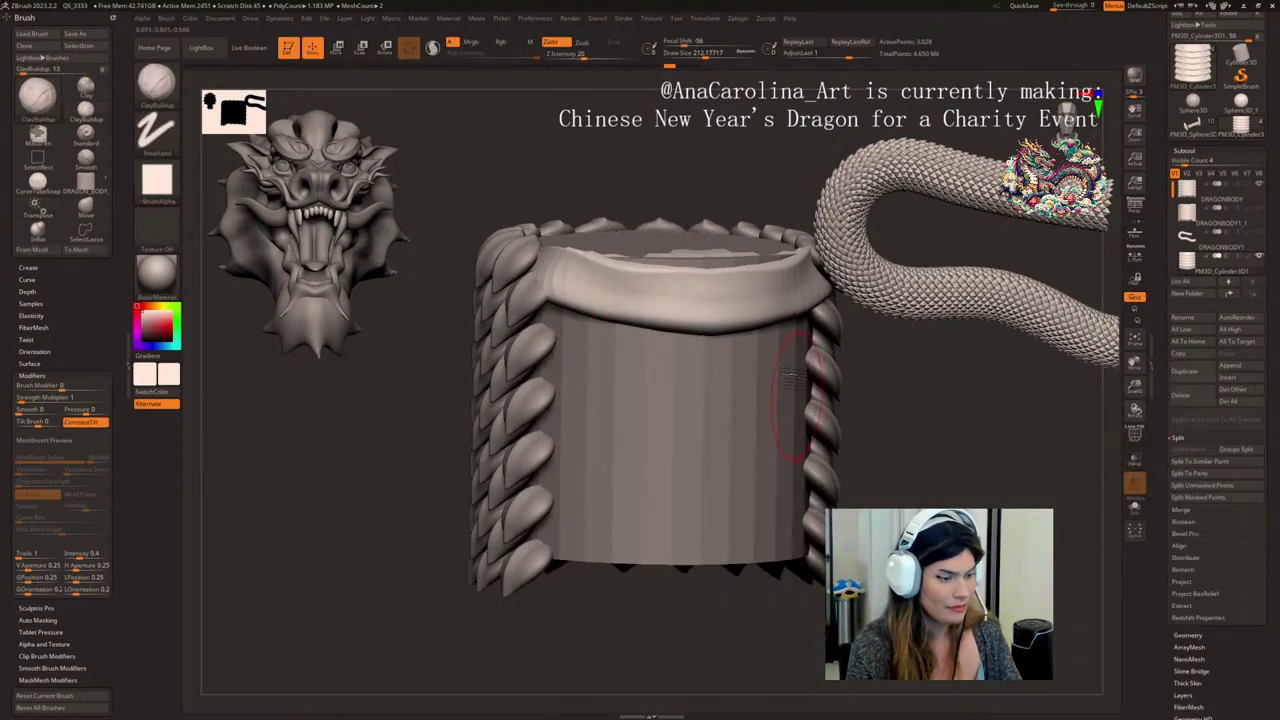
{"action": "mouse_move", "coordinate": [725, 275]}
{"action": "left_mouse_down", "text": "shift"}
{"action": "mouse_move", "coordinate": [804, 284]}
{"action": "mouse_move", "coordinate": [571, 260]}
{"action": "mouse_move", "coordinate": [800, 316]}
{"action": "left_mouse_up", "text": "shift"}
{"action": "key", "text": "b"}
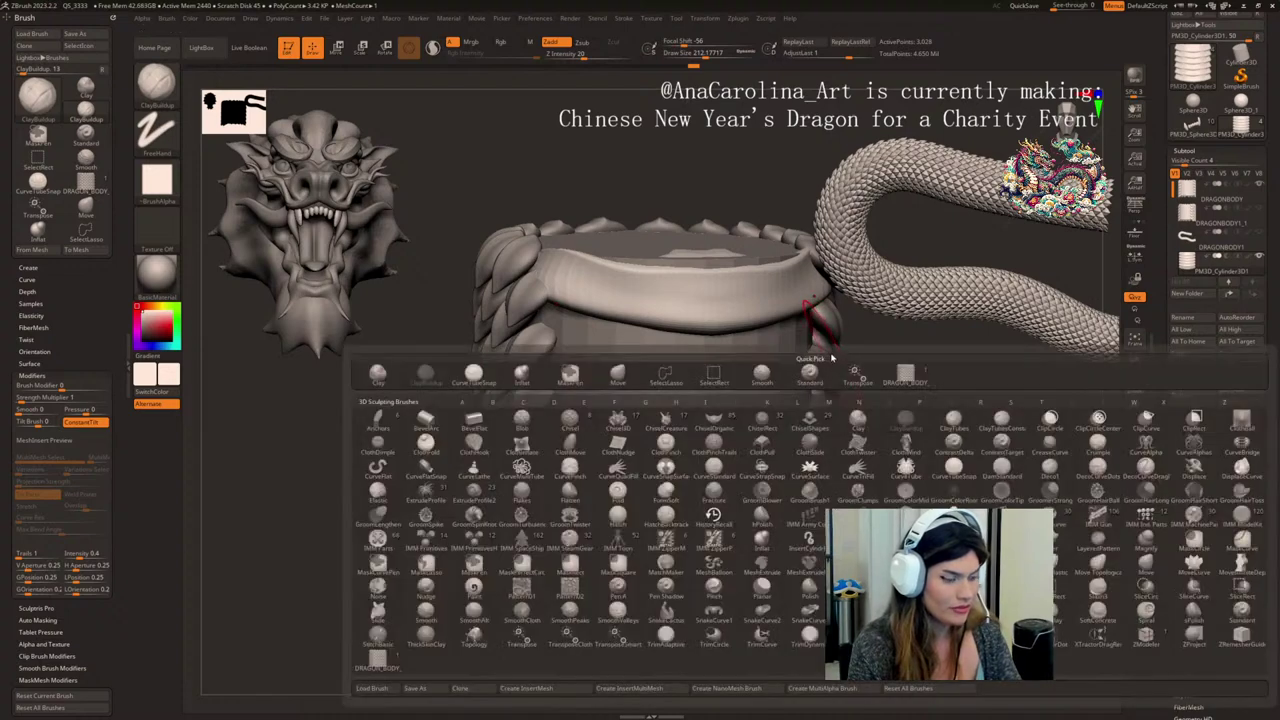
{"action": "key", "text": "d"}
{"action": "key", "text": "s"}
{"action": "left_click_drag", "start_coordinate": [549, 280], "coordinate": [627, 301]}
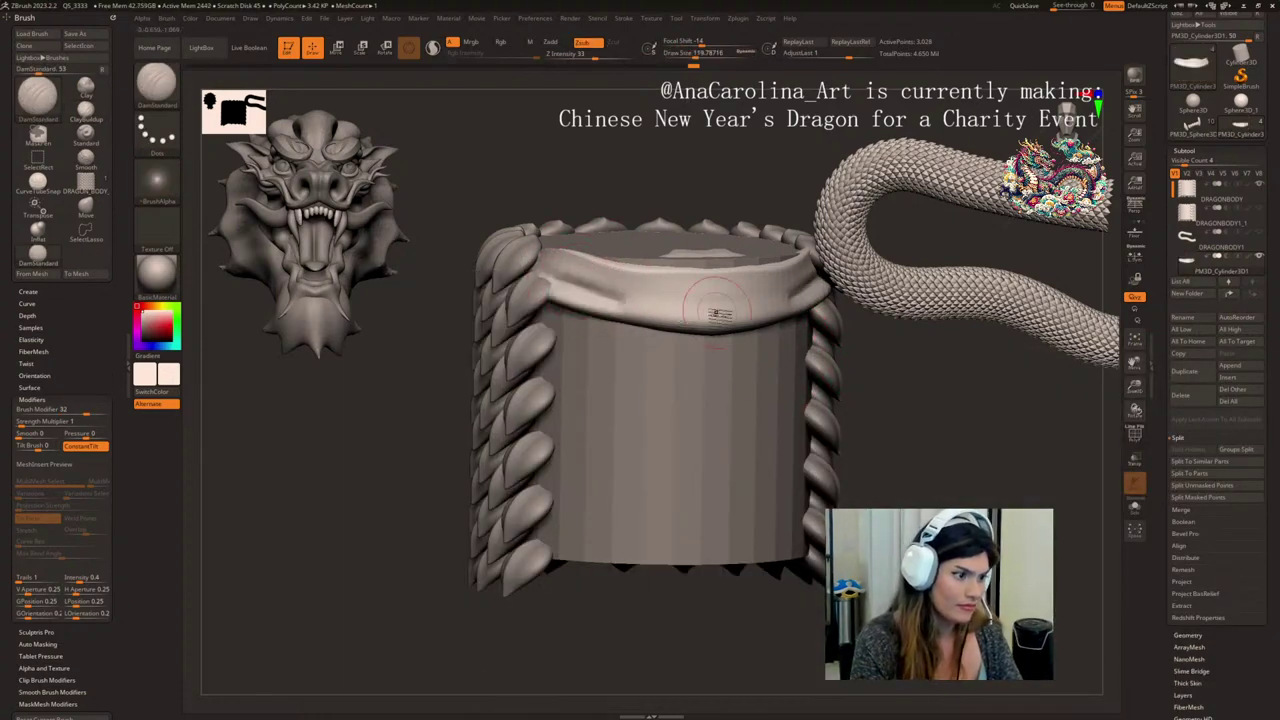
{"action": "left_click_drag", "start_coordinate": [556, 256], "coordinate": [559, 275], "text": "shift"}
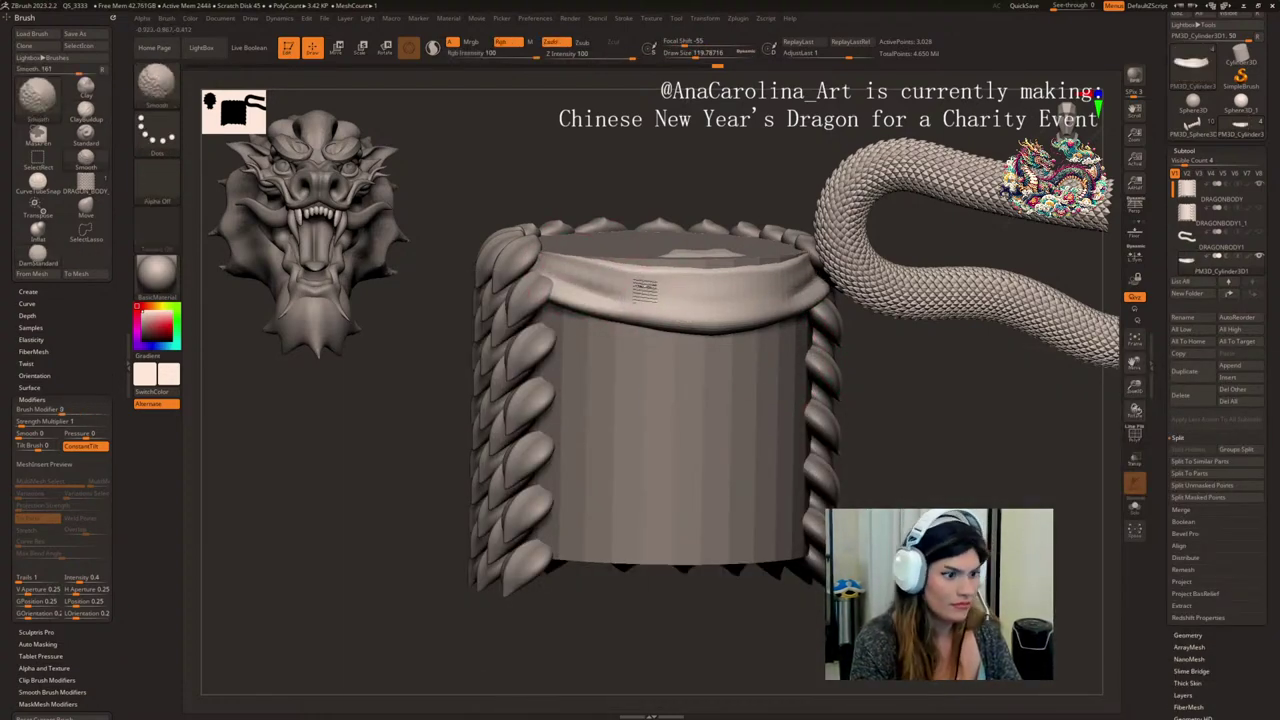
- Duplicate the creased band downward and repeat the copy until seven bands cover the segment's front
{"action": "mouse_move", "coordinate": [932, 415]}
{"action": "left_mouse_down"}
{"action": "mouse_move", "coordinate": [878, 417]}
{"action": "mouse_move", "coordinate": [923, 363]}
{"action": "mouse_move", "coordinate": [929, 389]}
{"action": "mouse_move", "coordinate": [884, 435]}
{"action": "left_mouse_up"}
{"action": "key", "text": "w"}
{"action": "left_click_drag", "start_coordinate": [685, 242], "coordinate": [685, 283], "text": "ctrl"}
{"action": "key", "text": "1"}
{"action": "key", "text": "1"}
{"action": "key", "text": "1"}
{"action": "left_click_drag", "start_coordinate": [684, 404], "coordinate": [684, 412], "text": "ctrl"}
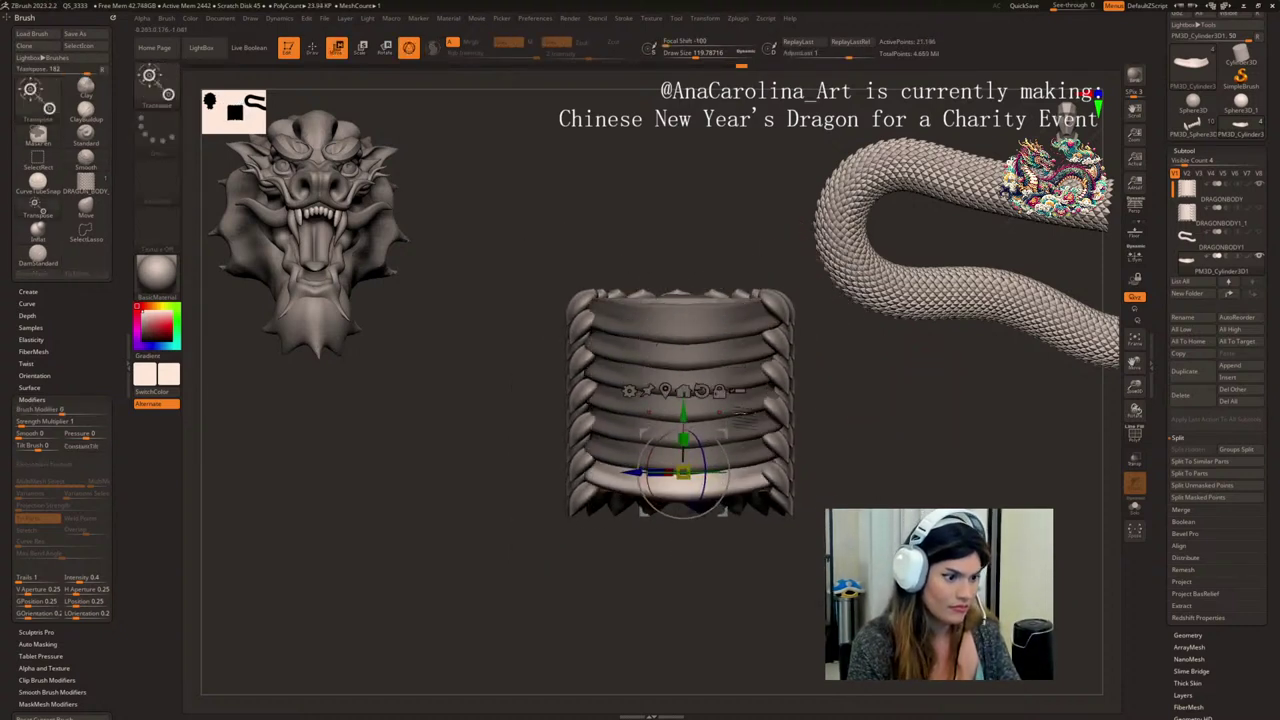
{"action": "left_click_drag", "start_coordinate": [852, 440], "coordinate": [845, 407], "text": "alt"}
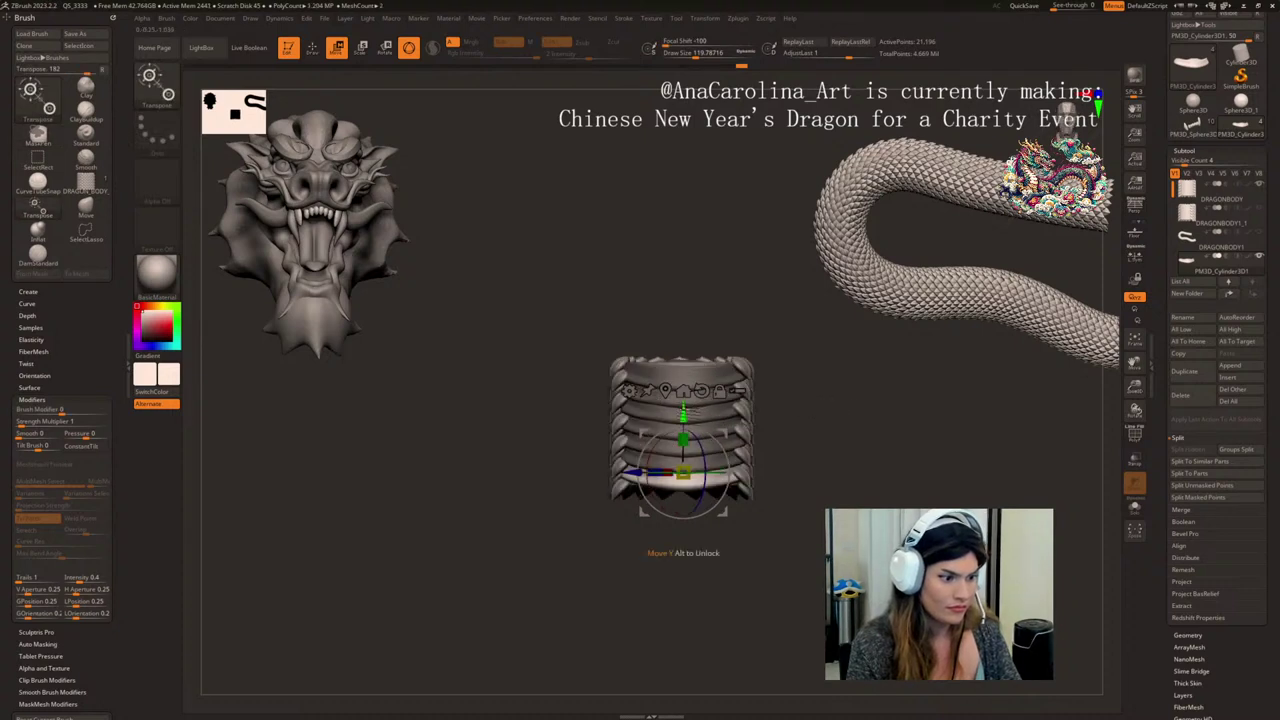
- Nudge the lowest band slightly farther down the segment and clear the mask from the other bands
{"action": "left_click_drag", "start_coordinate": [685, 410], "coordinate": [685, 426], "text": "ctrl"}
{"action": "key", "text": "ctrl+z"}
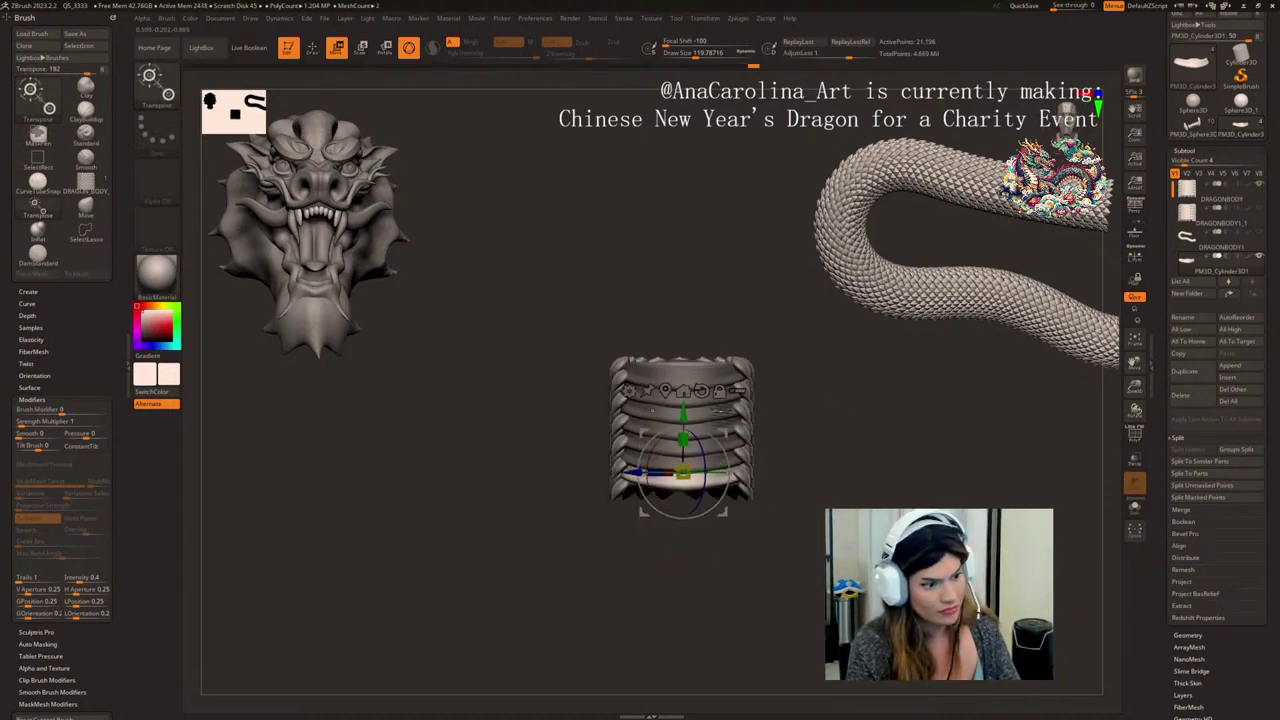
{"action": "key", "text": "ctrl+z"}
{"action": "left_click_drag", "start_coordinate": [685, 303], "coordinate": [685, 422], "text": "ctrl"}
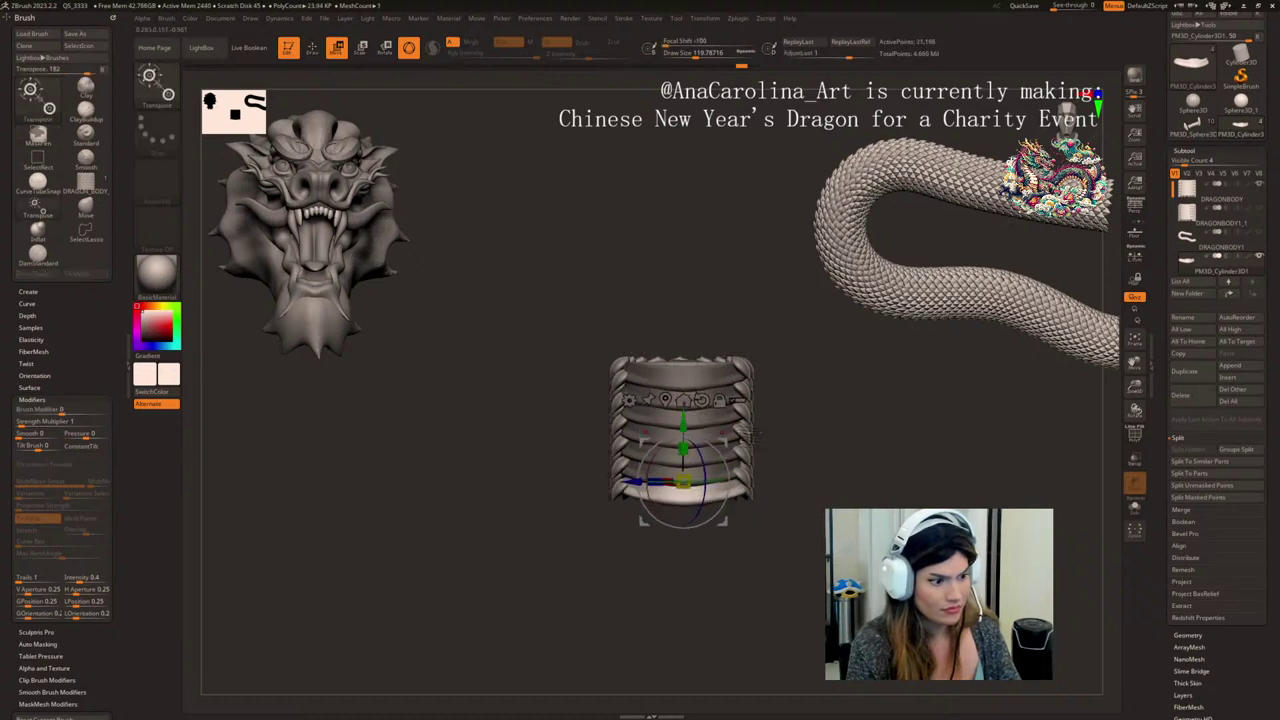
{"action": "left_click_drag", "start_coordinate": [768, 434], "coordinate": [832, 440]}
{"action": "left_click_drag", "start_coordinate": [832, 445], "coordinate": [828, 525], "text": "shift"}
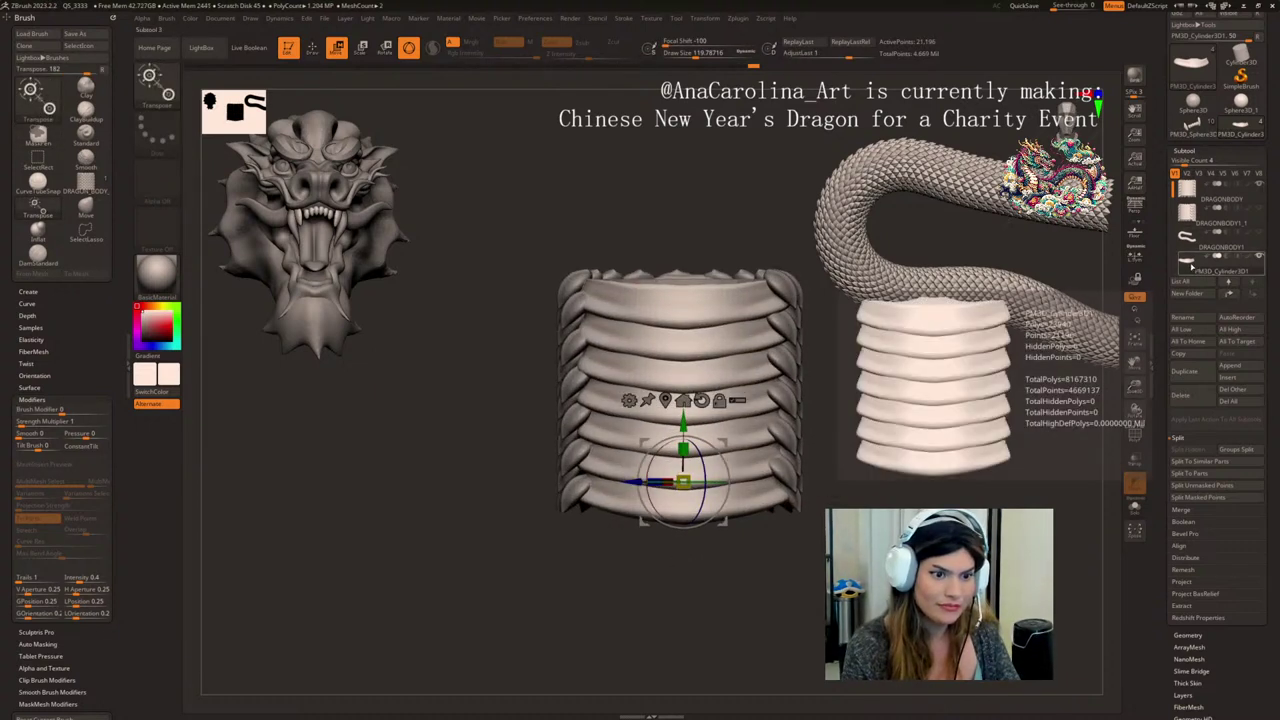
- Place the PM3D_Cylinder3D1 subtool directly beneath DRAGONBODY, merge DRAGONBODY down with it and accept the non-undoable operation for the session
{"action": "left_click", "coordinate": [1200, 203]}
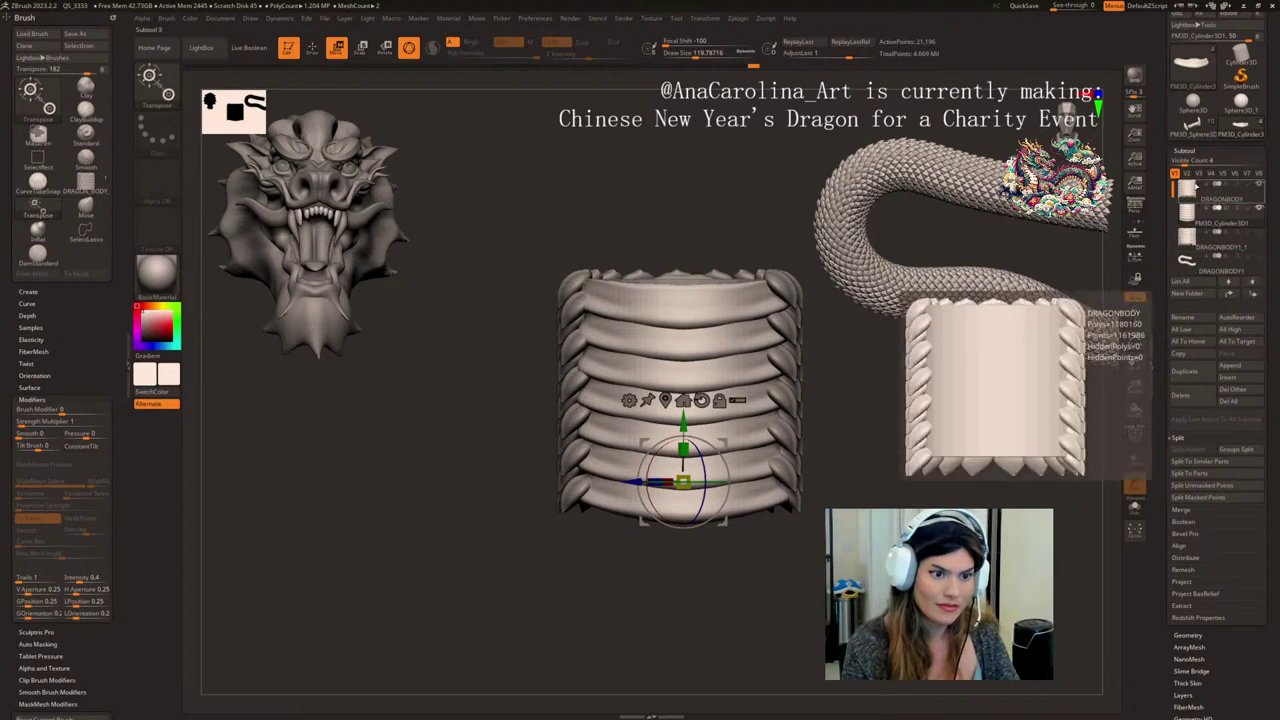
{"action": "left_click", "coordinate": [1185, 510]}
{"action": "left_click", "coordinate": [1199, 462]}
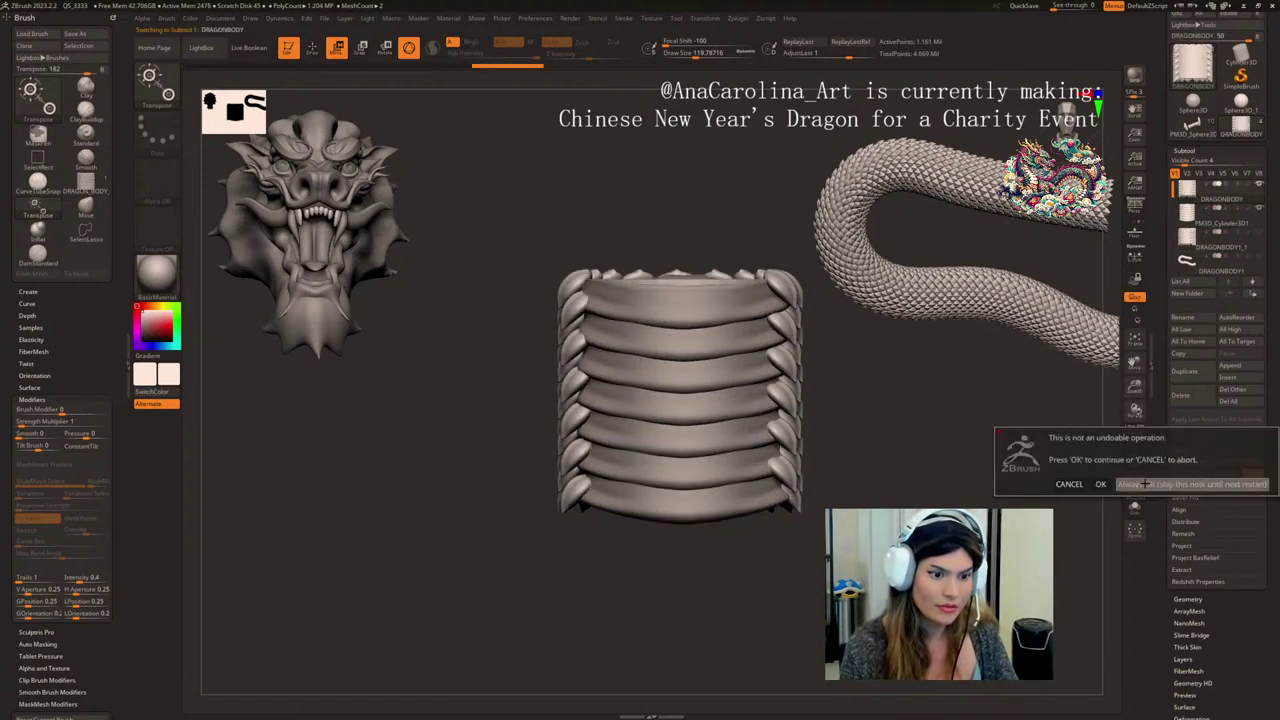
{"action": "left_click", "coordinate": [1146, 484]}
{"action": "left_click_drag", "start_coordinate": [480, 420], "coordinate": [446, 434], "text": "alt"}
{"action": "mouse_move", "coordinate": [446, 434]}
{"action": "left_mouse_down"}
{"action": "mouse_move", "coordinate": [446, 520]}
{"action": "mouse_move", "coordinate": [446, 434]}
{"action": "left_mouse_up"}
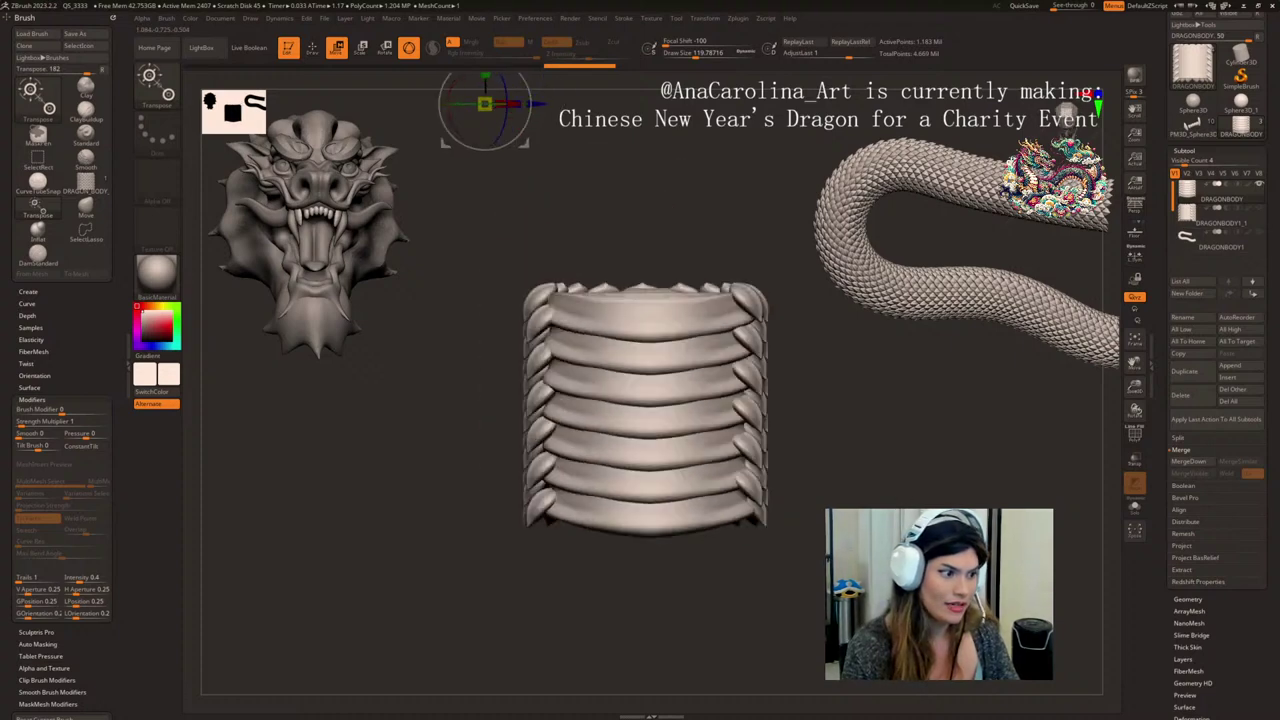
{"action": "key", "text": "q"}
{"action": "left_click_drag", "start_coordinate": [910, 441], "coordinate": [943, 532]}
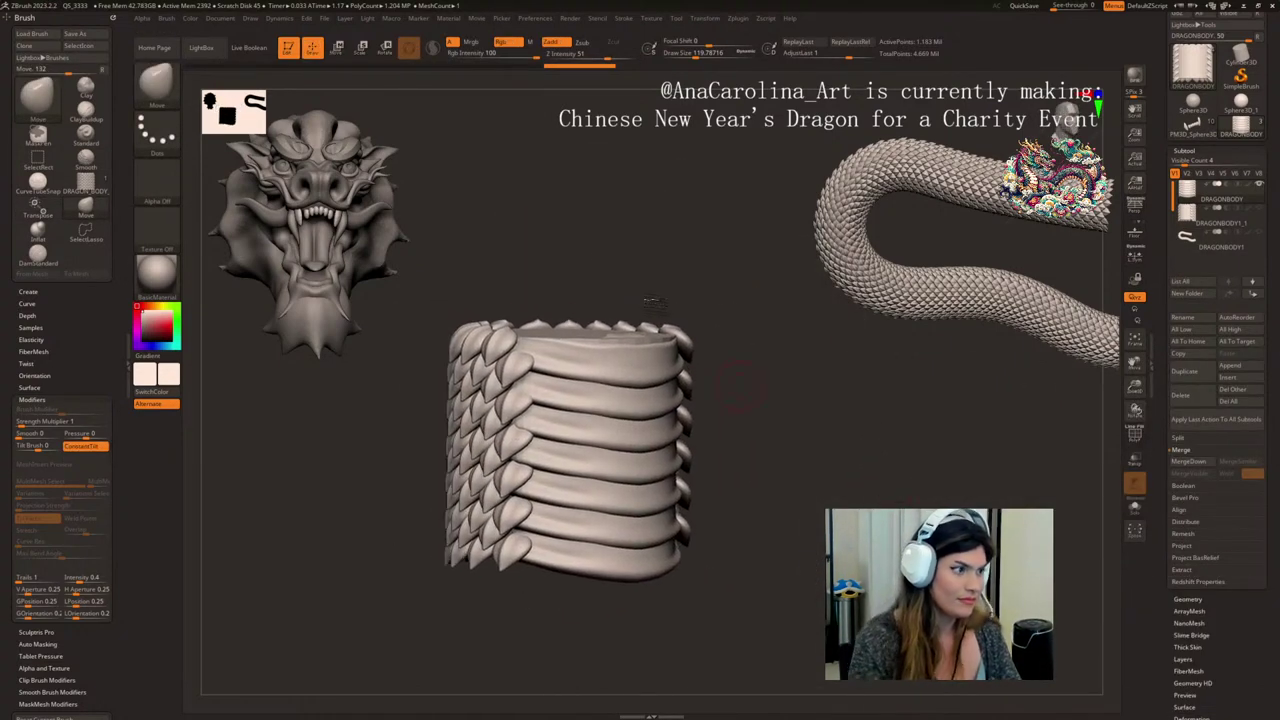
- Pre-process the merged body segment with Decimation Master, decimate it to 20% and check its wireframe density
{"action": "left_click", "coordinate": [709, 20]}
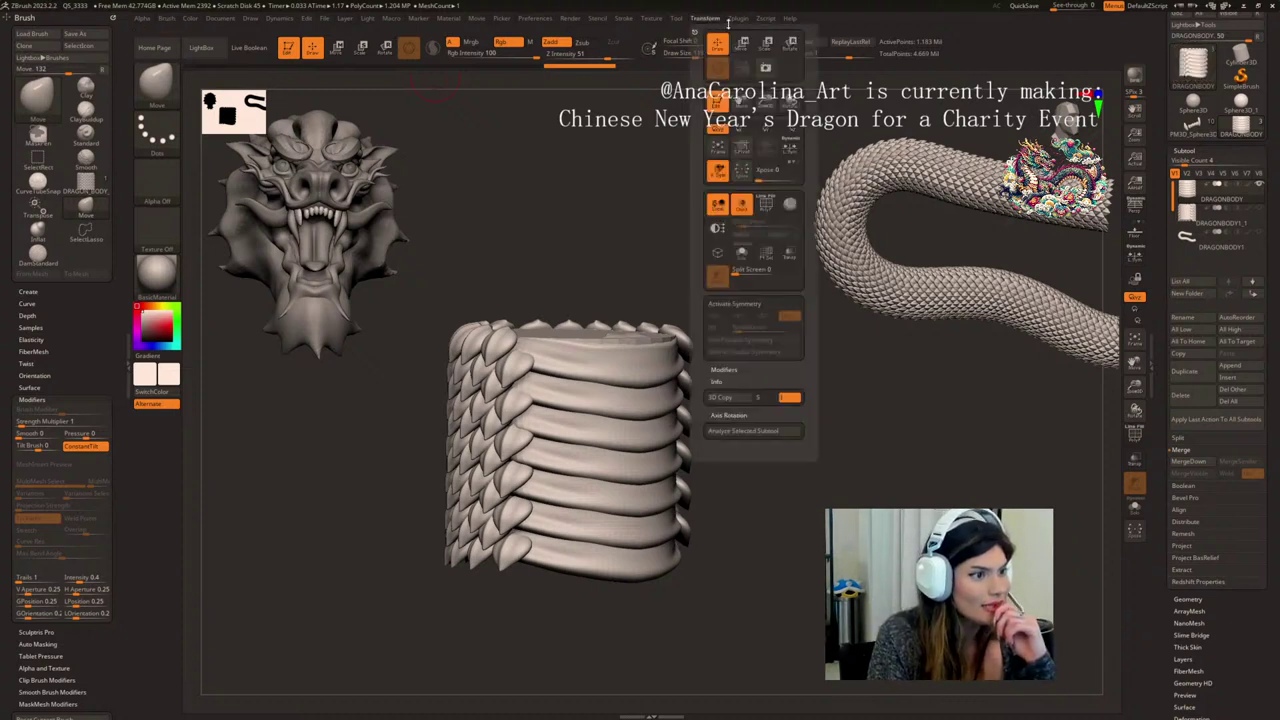
{"action": "mouse_move", "coordinate": [739, 20]}
{"action": "left_click", "coordinate": [782, 215]}
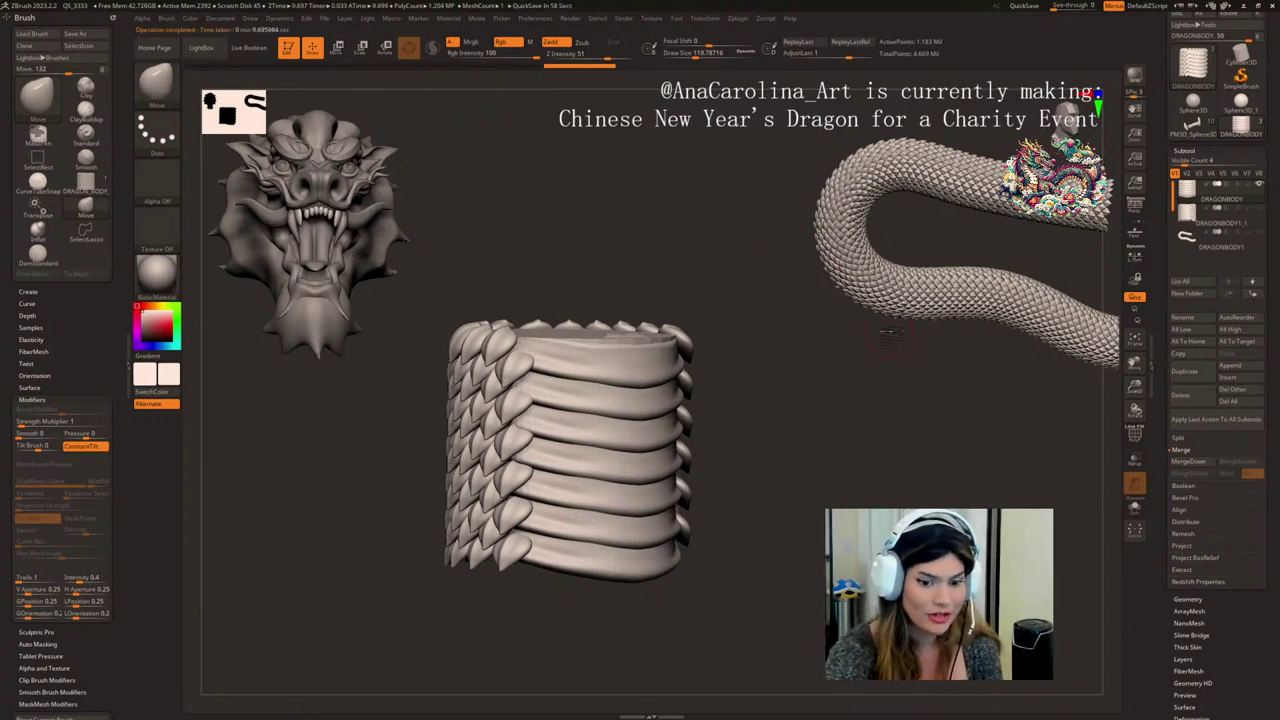
{"action": "left_click_drag", "start_coordinate": [890, 335], "coordinate": [798, 268]}
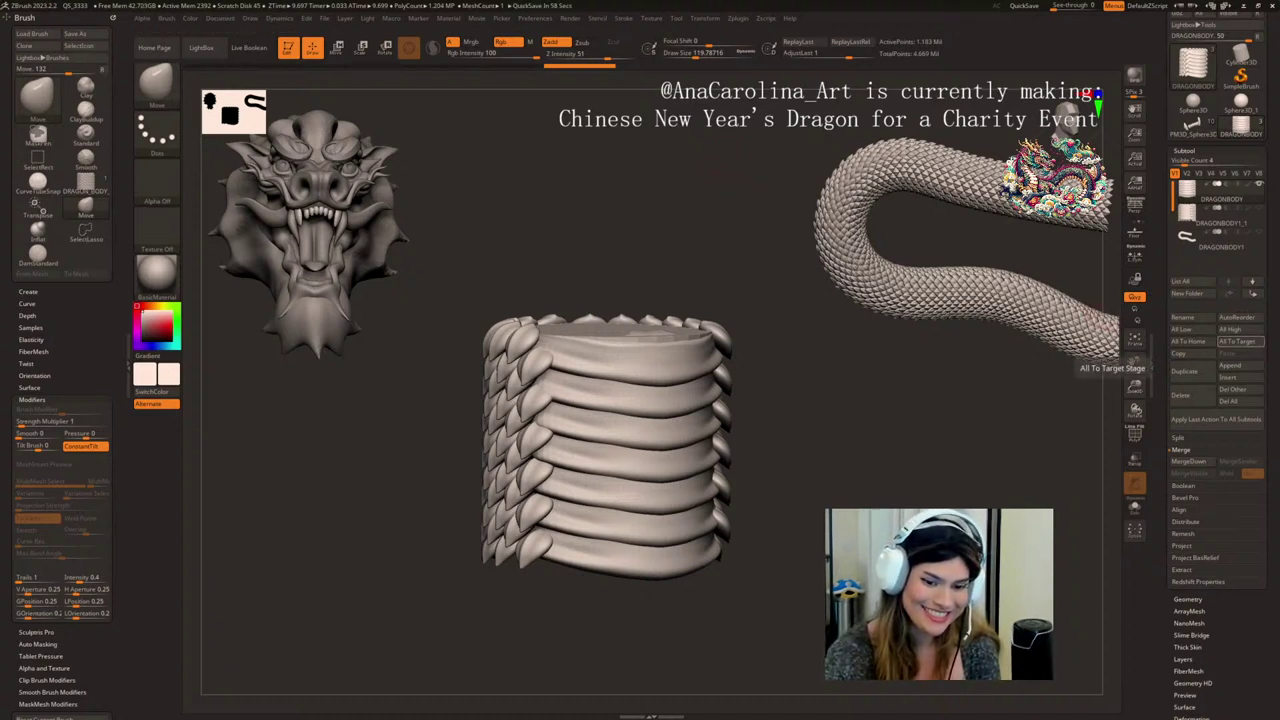
{"action": "left_click_drag", "start_coordinate": [1054, 652], "coordinate": [968, 636]}
{"action": "left_click", "coordinate": [737, 18]}
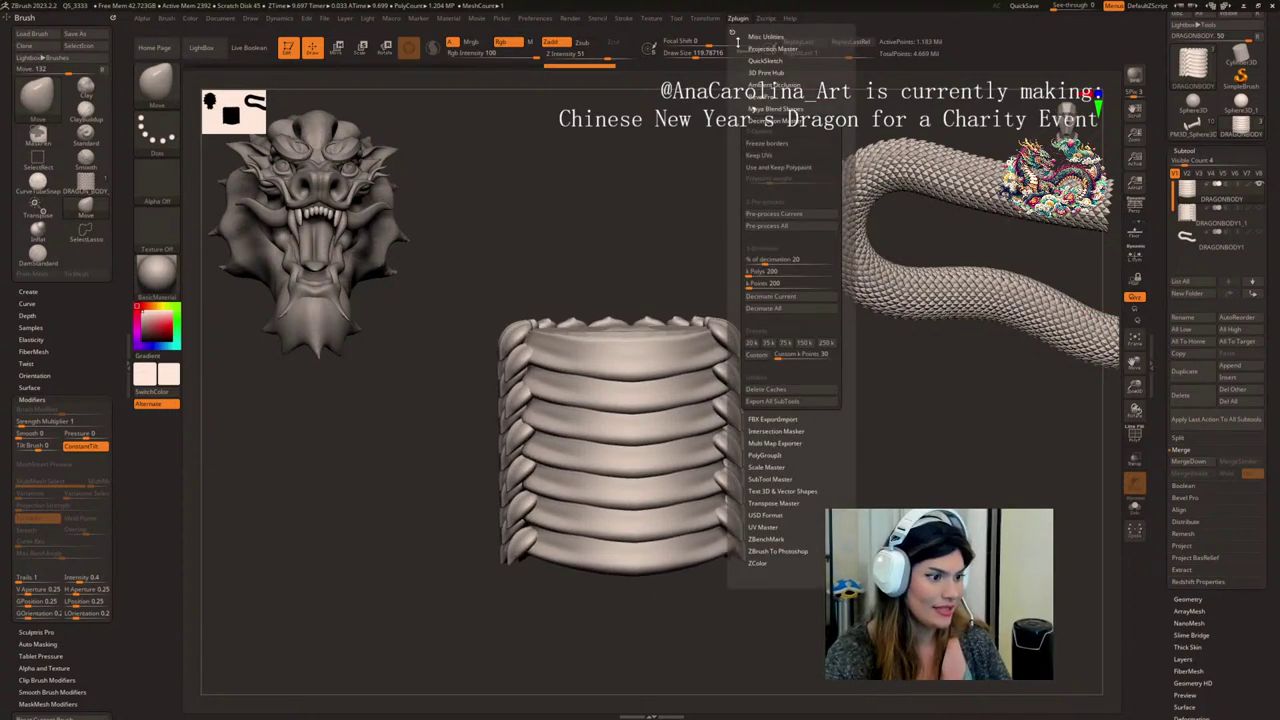
{"action": "left_click", "coordinate": [775, 310]}
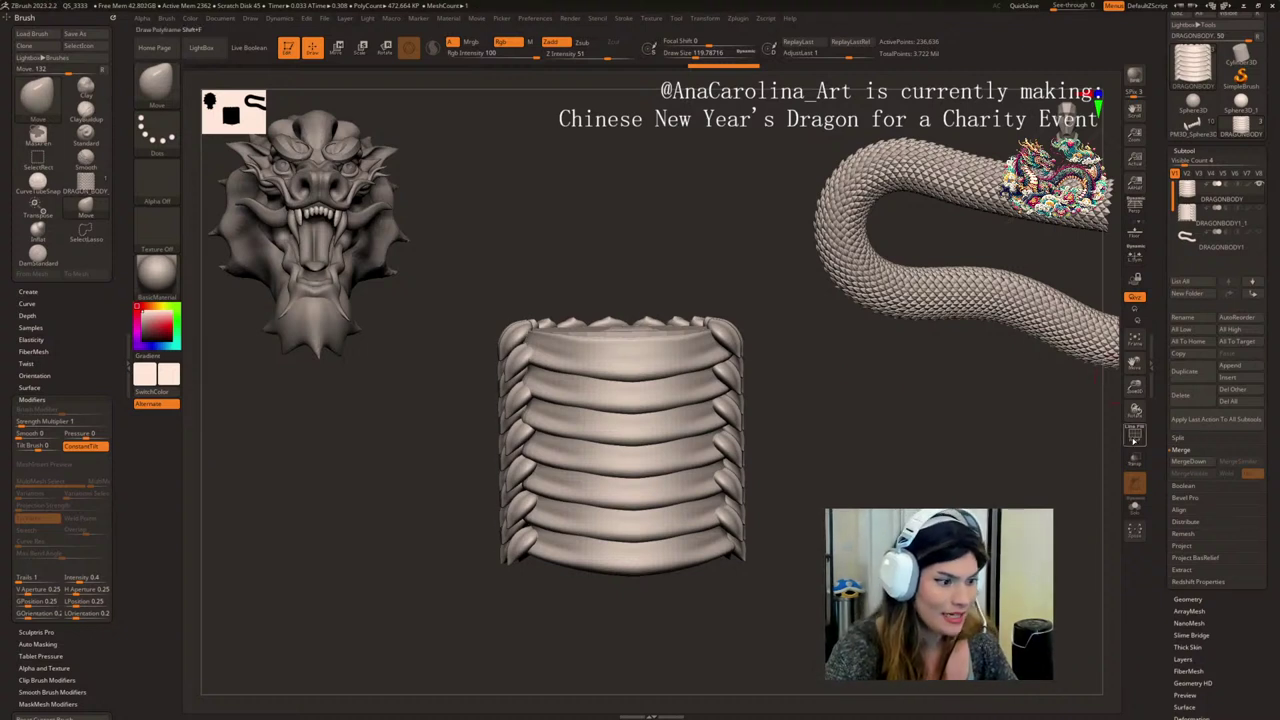
{"action": "left_click", "coordinate": [1135, 436]}
{"action": "left_click", "coordinate": [1135, 437]}
- Append the decimated segment, belly plates facing front, as a new mesh to the DRAGON_BODY_TEST InsertMesh brush
{"action": "left_click_drag", "start_coordinate": [930, 430], "coordinate": [900, 425], "text": "shift"}
{"action": "left_click_drag", "start_coordinate": [925, 540], "coordinate": [914, 480], "text": "alt"}
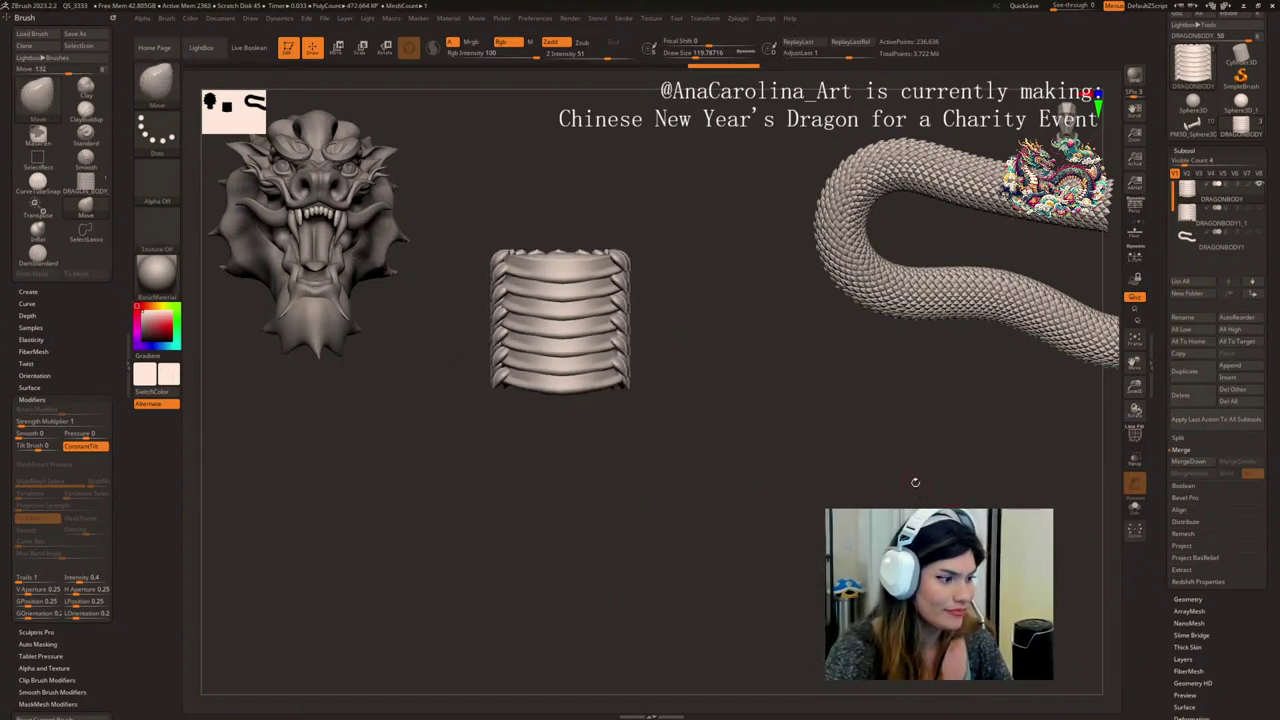
{"action": "left_click_drag", "start_coordinate": [851, 397], "coordinate": [847, 474], "text": "alt"}
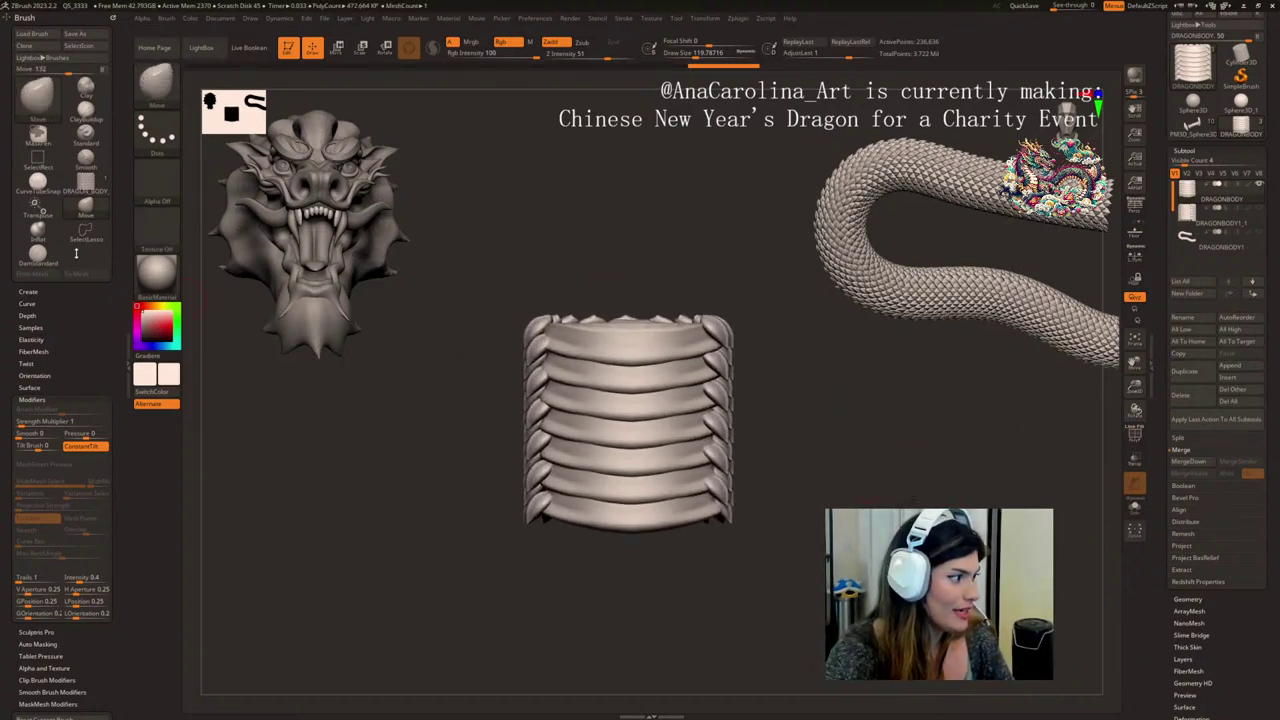
{"action": "left_click", "coordinate": [85, 182]}
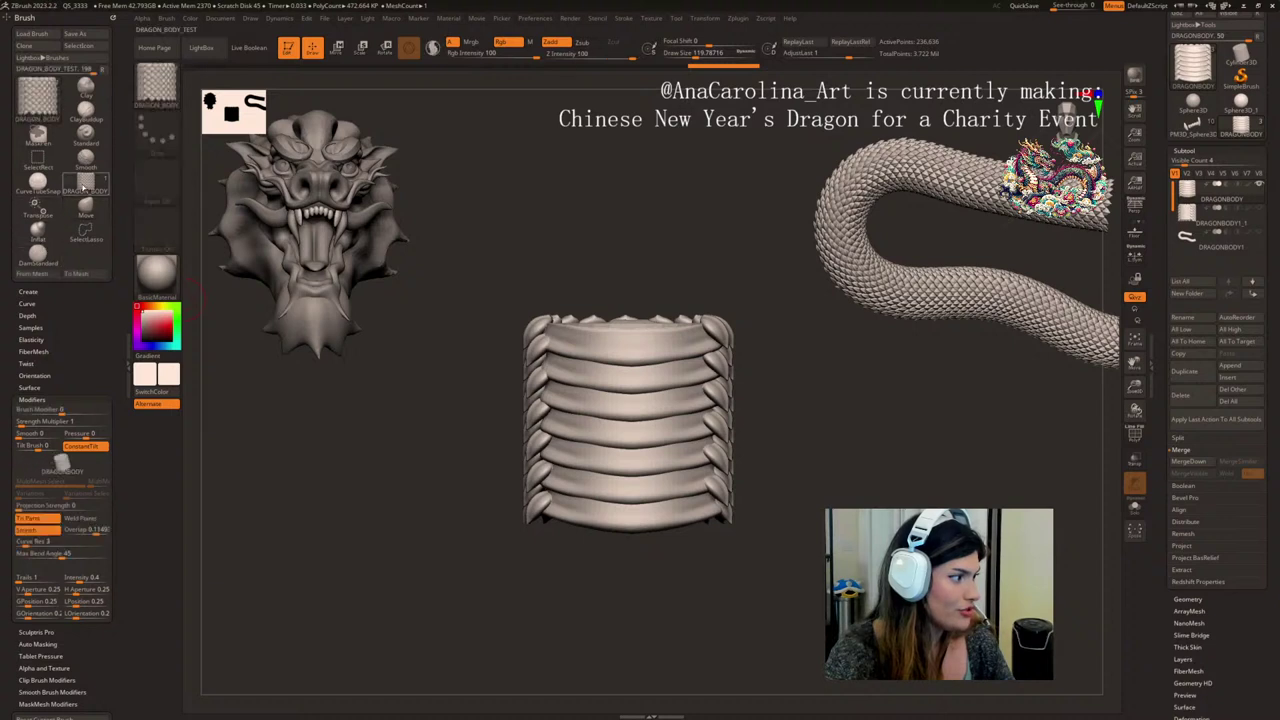
{"action": "left_click", "coordinate": [40, 290]}
{"action": "left_click", "coordinate": [80, 301]}
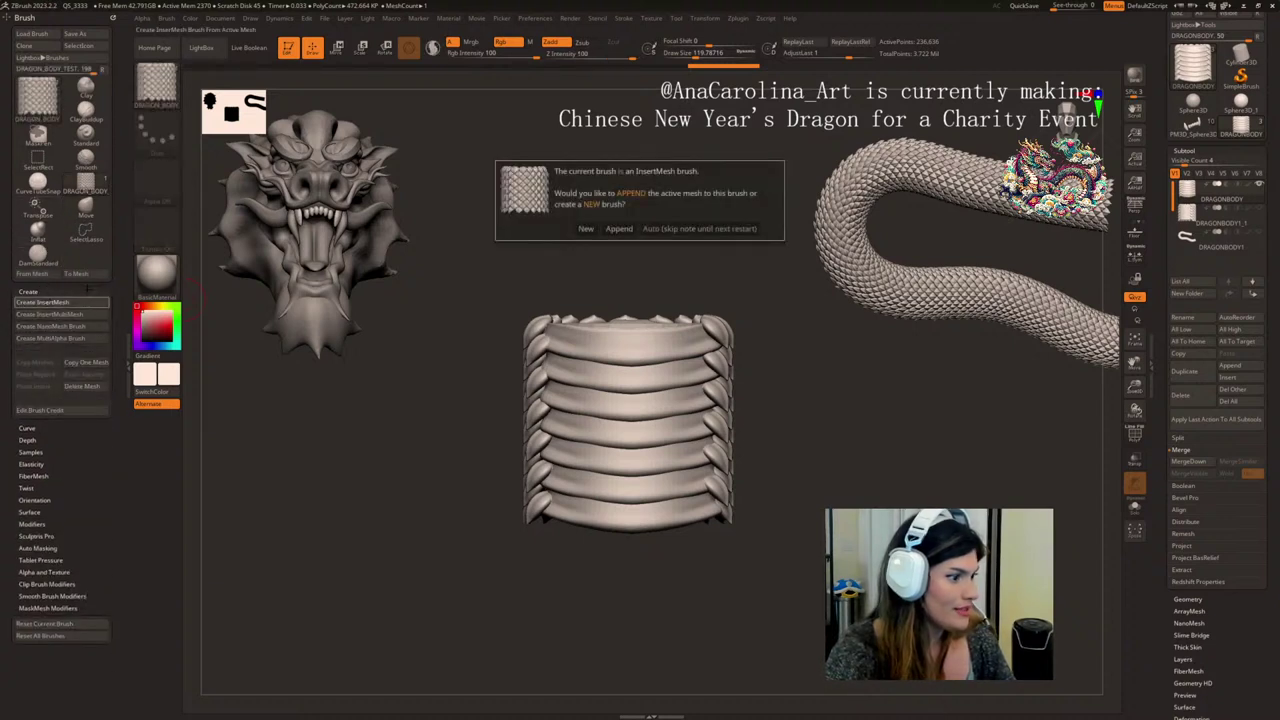
{"action": "left_click", "coordinate": [618, 228]}
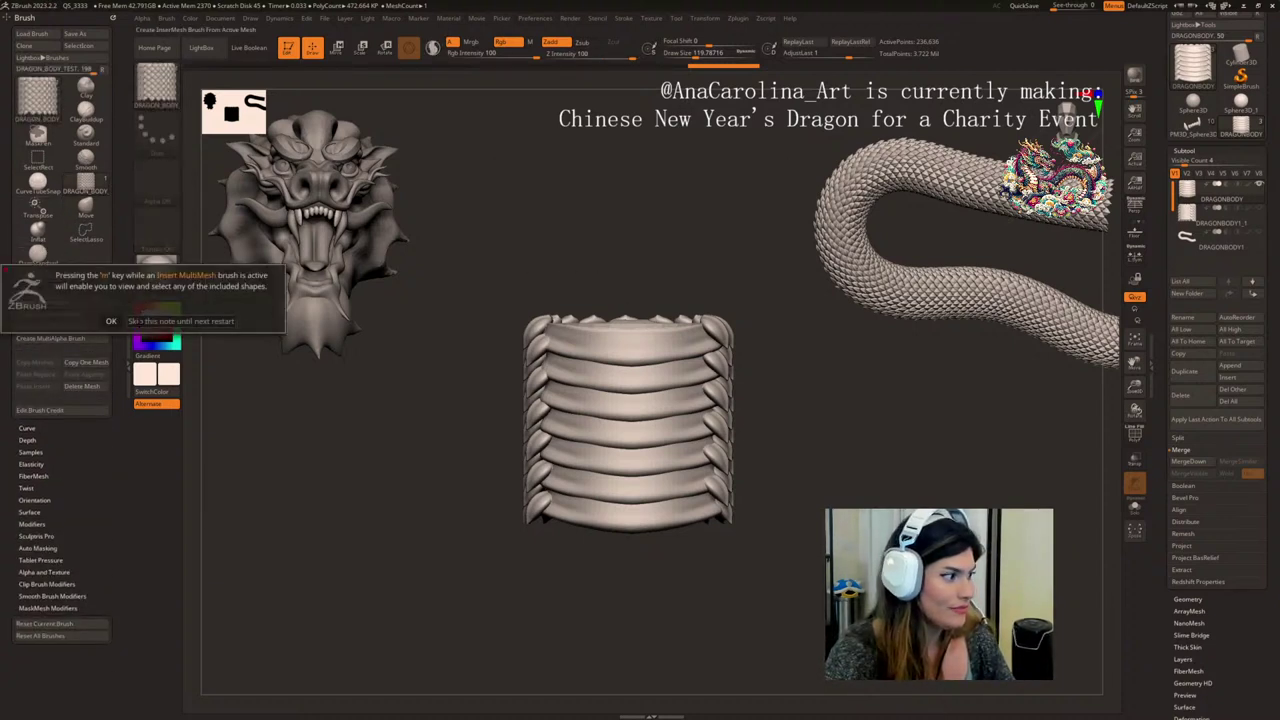
{"action": "left_click", "coordinate": [111, 321]}
{"action": "left_click_drag", "start_coordinate": [542, 230], "coordinate": [368, 277], "text": "alt"}
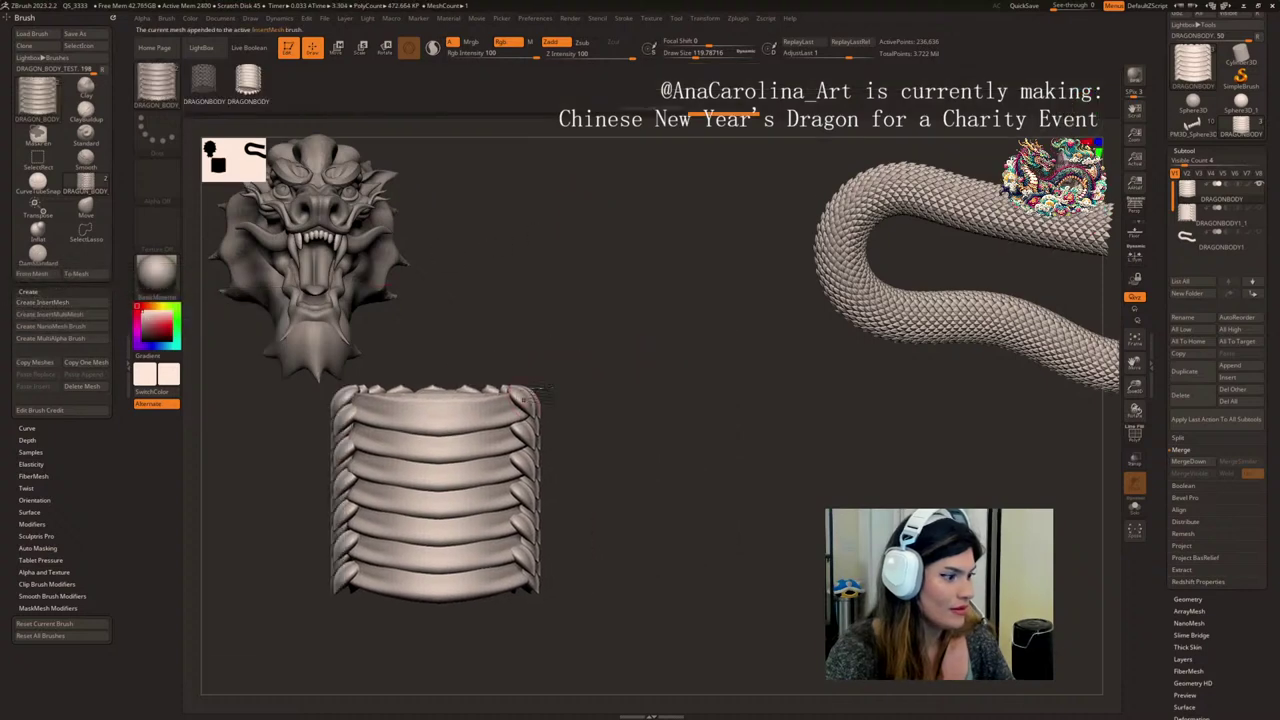
- Set the draw size to about 330 and draw an S-shaped test curve of body segments beside the original segment
{"action": "key", "text": "space"}
{"action": "left_click", "coordinate": [586, 331]}
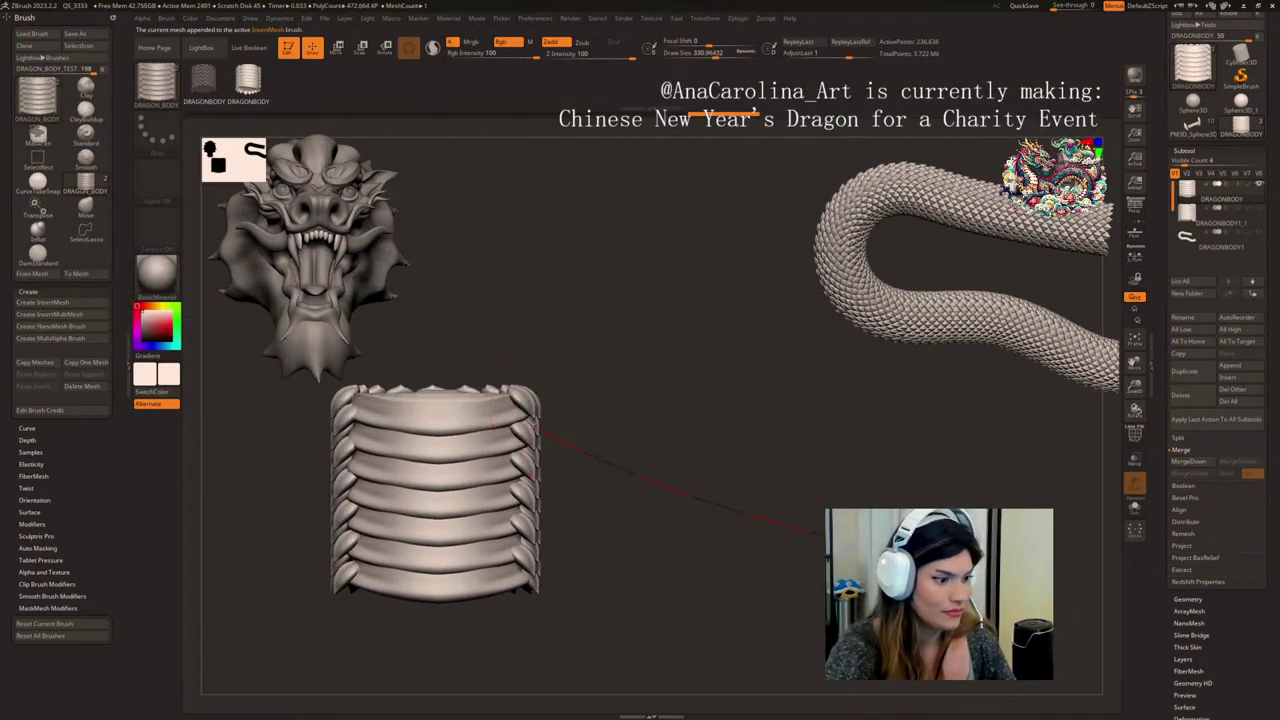
{"action": "left_click_drag", "start_coordinate": [830, 537], "coordinate": [945, 560]}
{"action": "left_click_drag", "start_coordinate": [938, 468], "coordinate": [943, 438]}
{"action": "left_click_drag", "start_coordinate": [864, 441], "coordinate": [780, 478]}
{"action": "key", "text": "ctrl+z"}
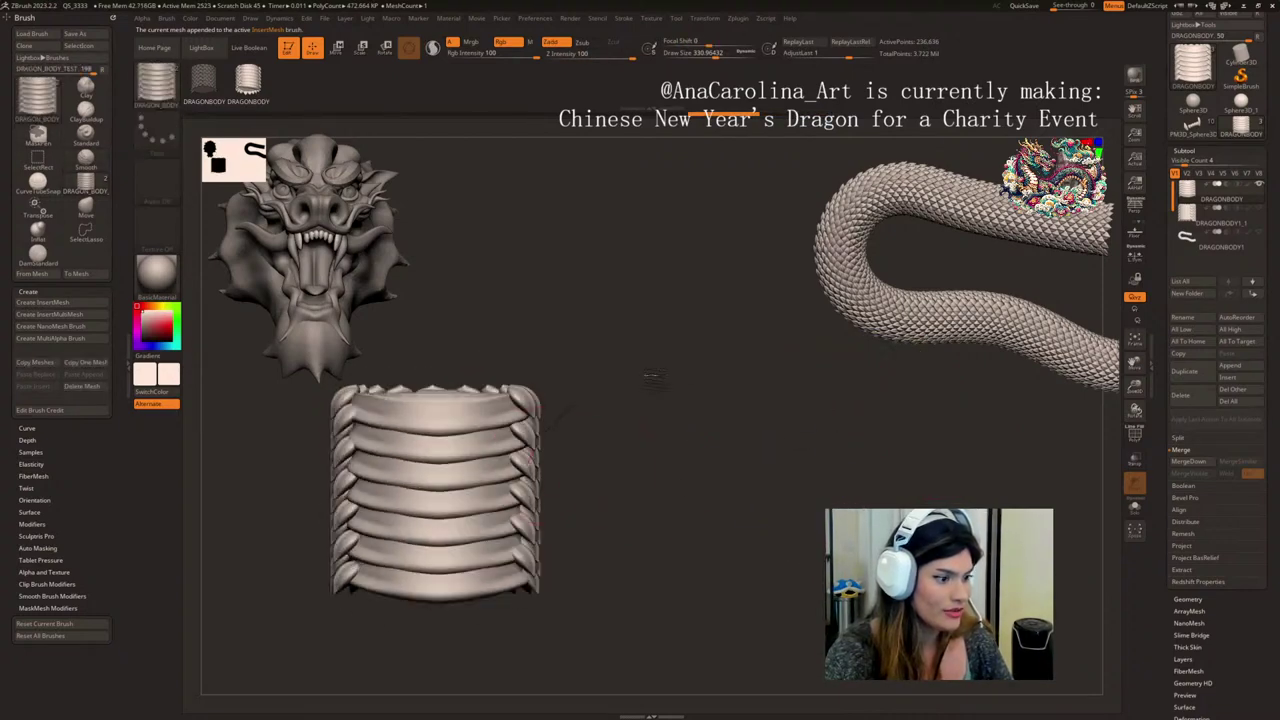
{"action": "mouse_move", "coordinate": [942, 464]}
{"action": "left_mouse_down"}
{"action": "mouse_move", "coordinate": [926, 480]}
{"action": "mouse_move", "coordinate": [800, 485]}
{"action": "left_mouse_up"}
{"action": "mouse_move", "coordinate": [520, 538]}
{"action": "left_mouse_down", "text": "alt"}
{"action": "mouse_move", "coordinate": [658, 529]}
{"action": "mouse_move", "coordinate": [619, 554]}
{"action": "mouse_move", "coordinate": [629, 550]}
{"action": "left_mouse_up", "text": "alt"}
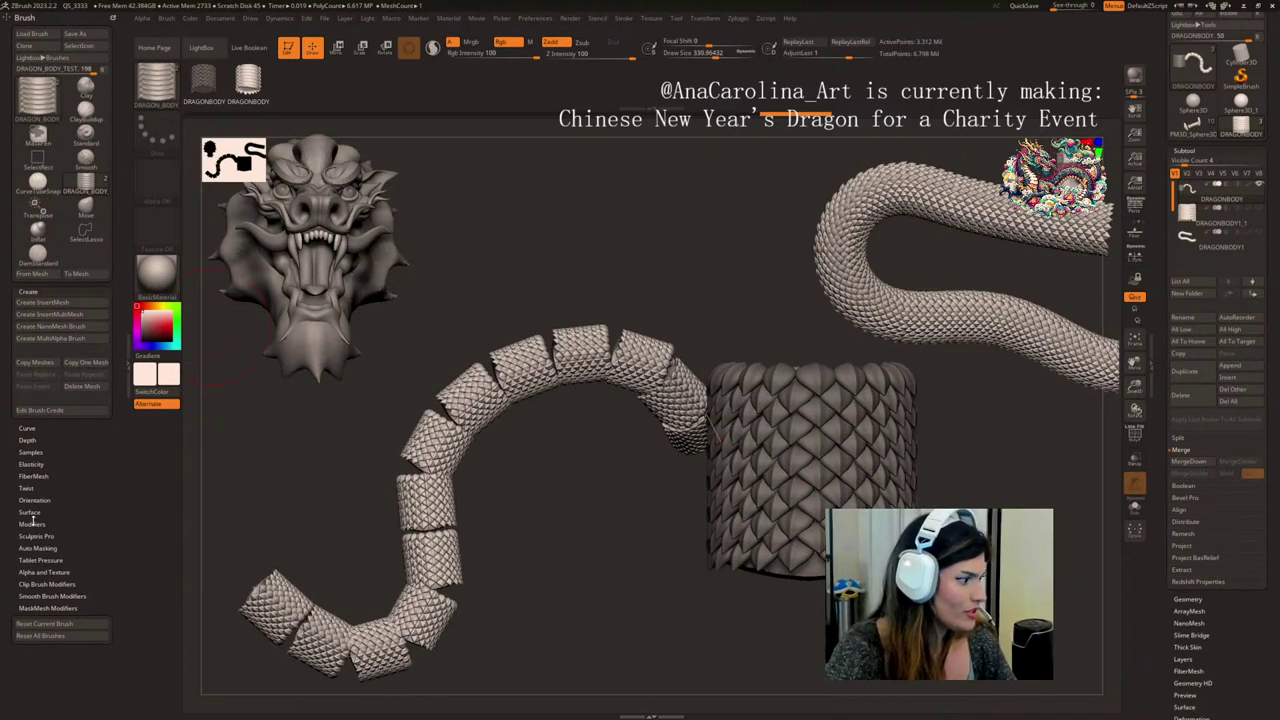
- Set the brush's curve overlap to about 0.115 and its curve resolution to 3
{"action": "left_click", "coordinate": [40, 524]}
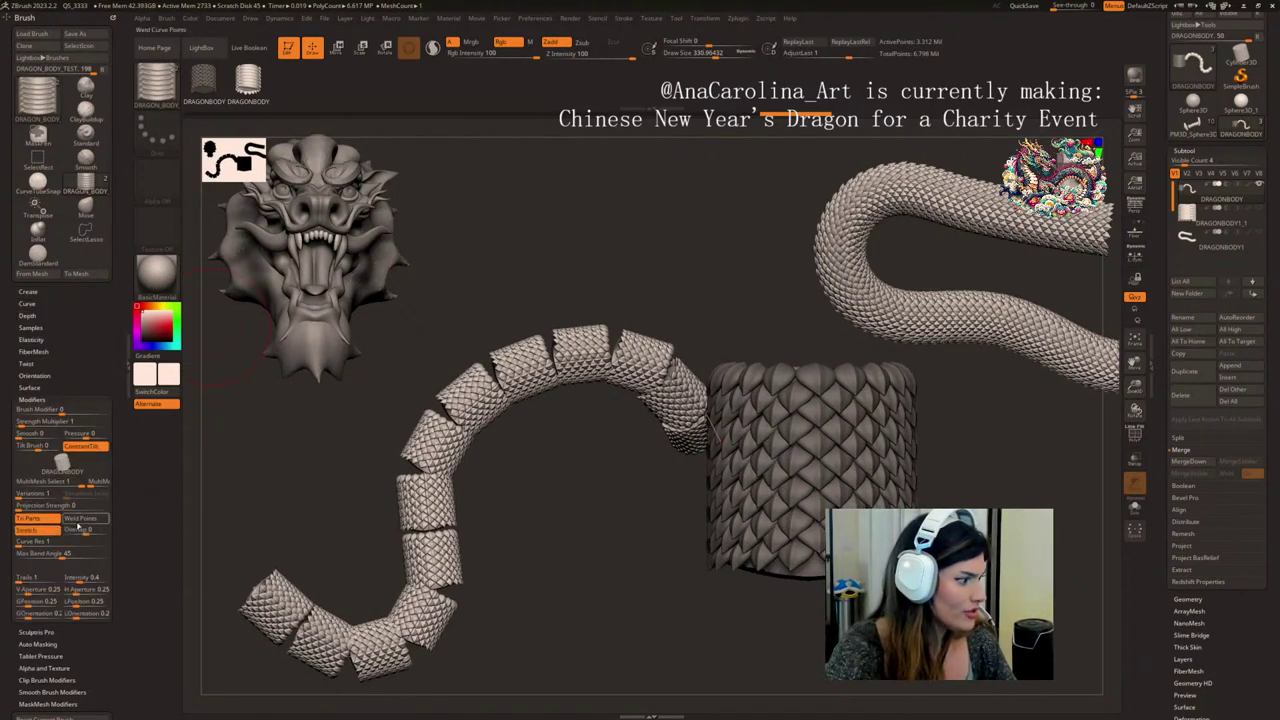
{"action": "left_click_drag", "start_coordinate": [86, 531], "coordinate": [91, 531]}
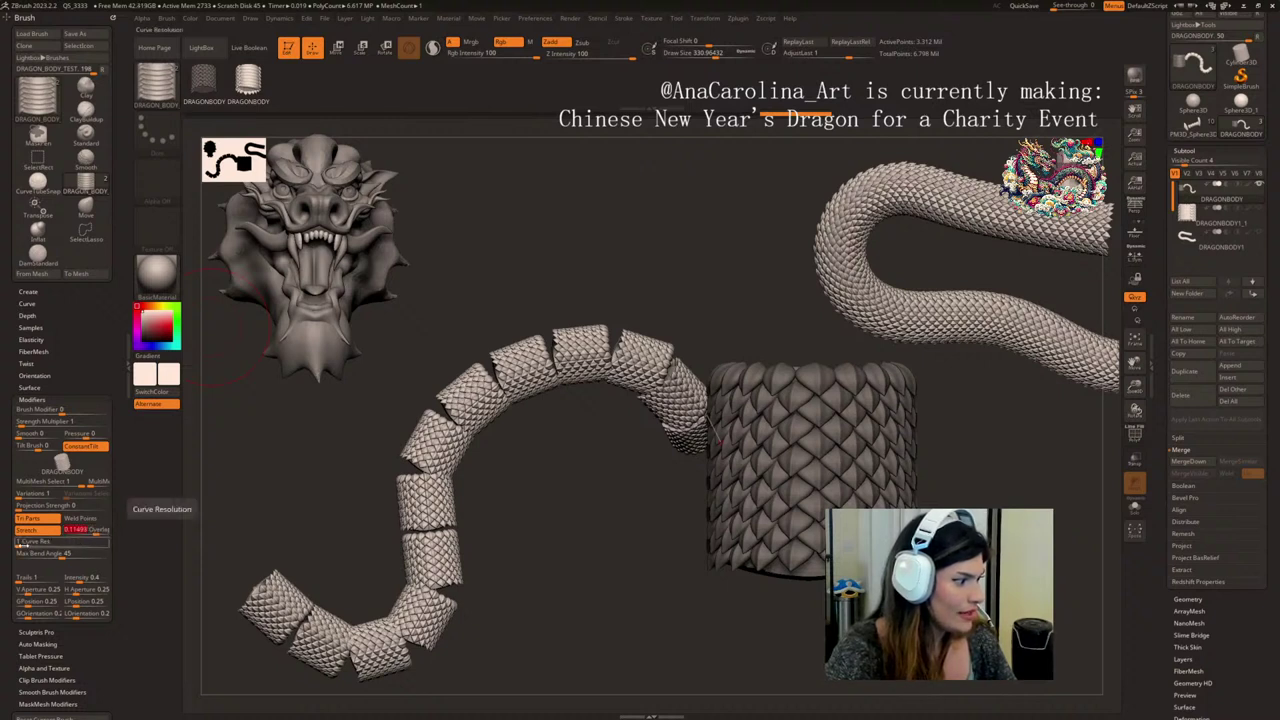
{"action": "left_click_drag", "start_coordinate": [22, 544], "coordinate": [24, 544]}
- Try another body curve with the changed brush settings, inspect the joints between its segments and undo it
{"action": "left_click_drag", "start_coordinate": [591, 561], "coordinate": [626, 494], "text": "alt"}
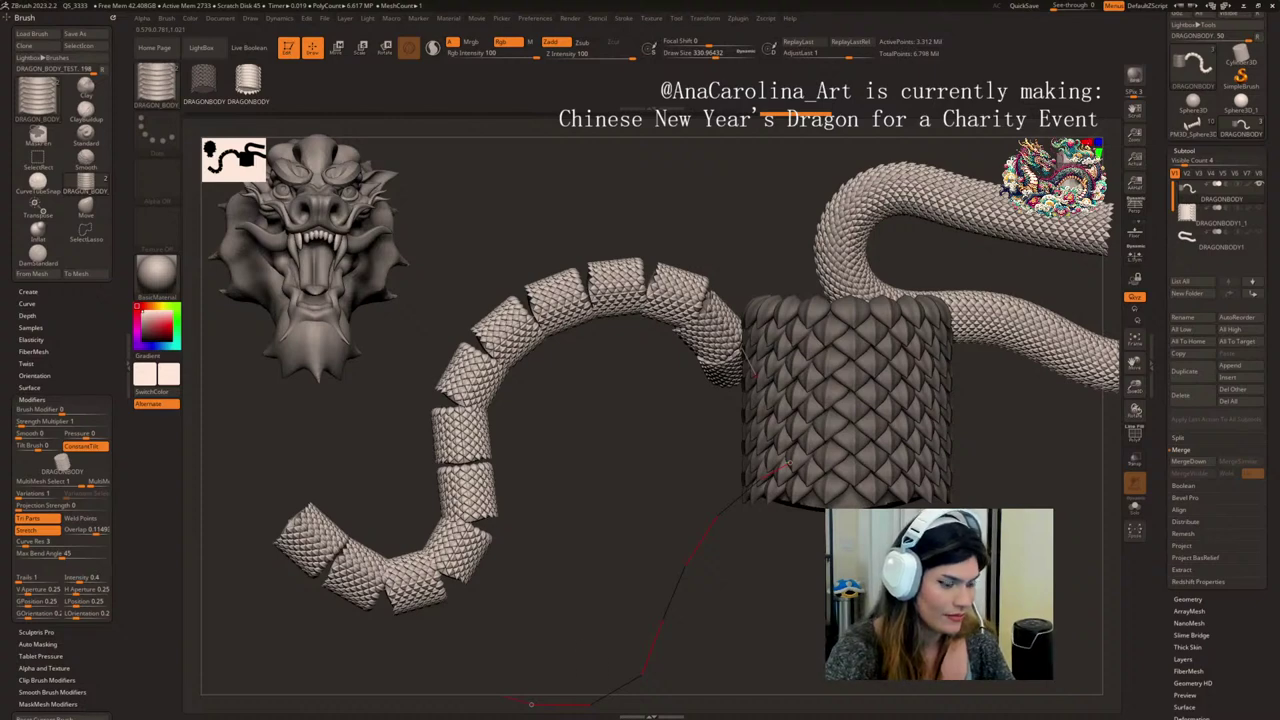
{"action": "left_click_drag", "start_coordinate": [531, 704], "coordinate": [529, 703]}
{"action": "mouse_move", "coordinate": [844, 634]}
{"action": "left_mouse_down", "text": "alt"}
{"action": "mouse_move", "coordinate": [795, 563]}
{"action": "mouse_move", "coordinate": [701, 506]}
{"action": "mouse_move", "coordinate": [744, 510]}
{"action": "left_mouse_up", "text": "alt"}
{"action": "left_click_drag", "start_coordinate": [900, 506], "coordinate": [745, 470], "text": "alt"}
{"action": "left_click_drag", "start_coordinate": [815, 510], "coordinate": [807, 347], "text": "alt"}
{"action": "left_click_drag", "start_coordinate": [813, 406], "coordinate": [755, 405]}
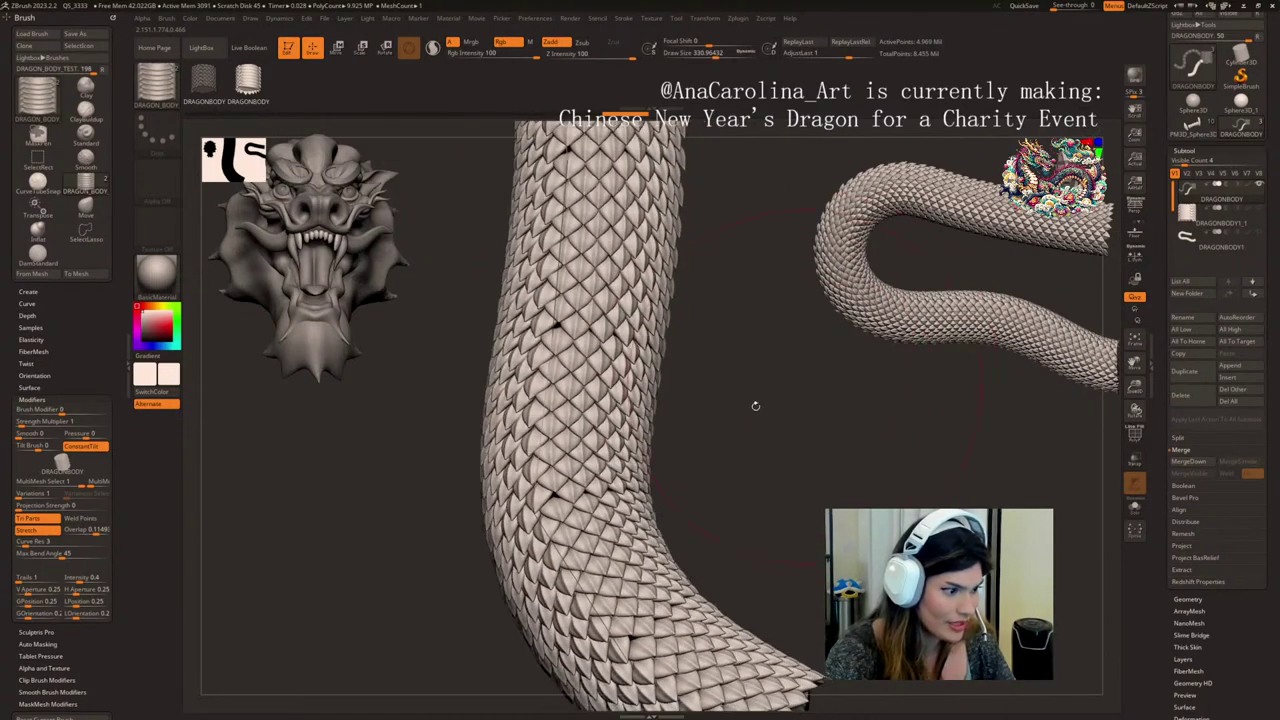
{"action": "key", "text": "ctrl+z"}
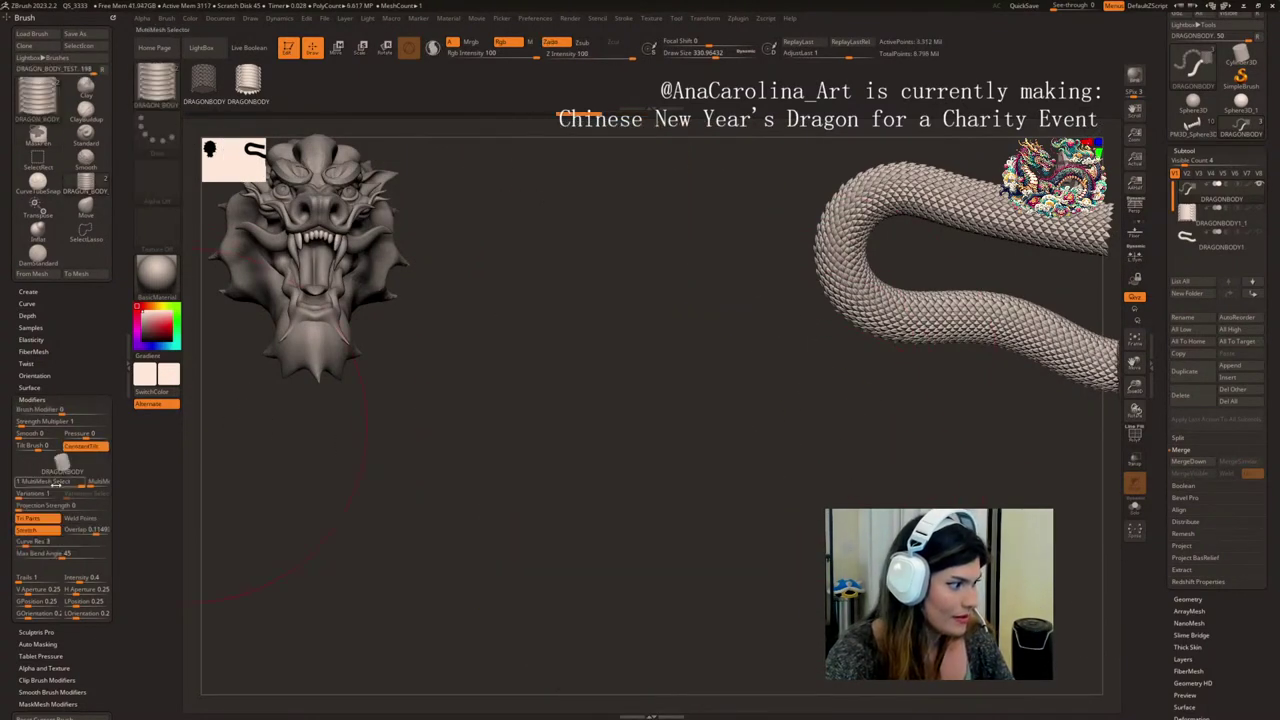
- Set the curve overlap to about 0.19 and redraw the long S-shaped body tube from the original segment
{"action": "left_click_drag", "start_coordinate": [96, 531], "coordinate": [98, 532]}
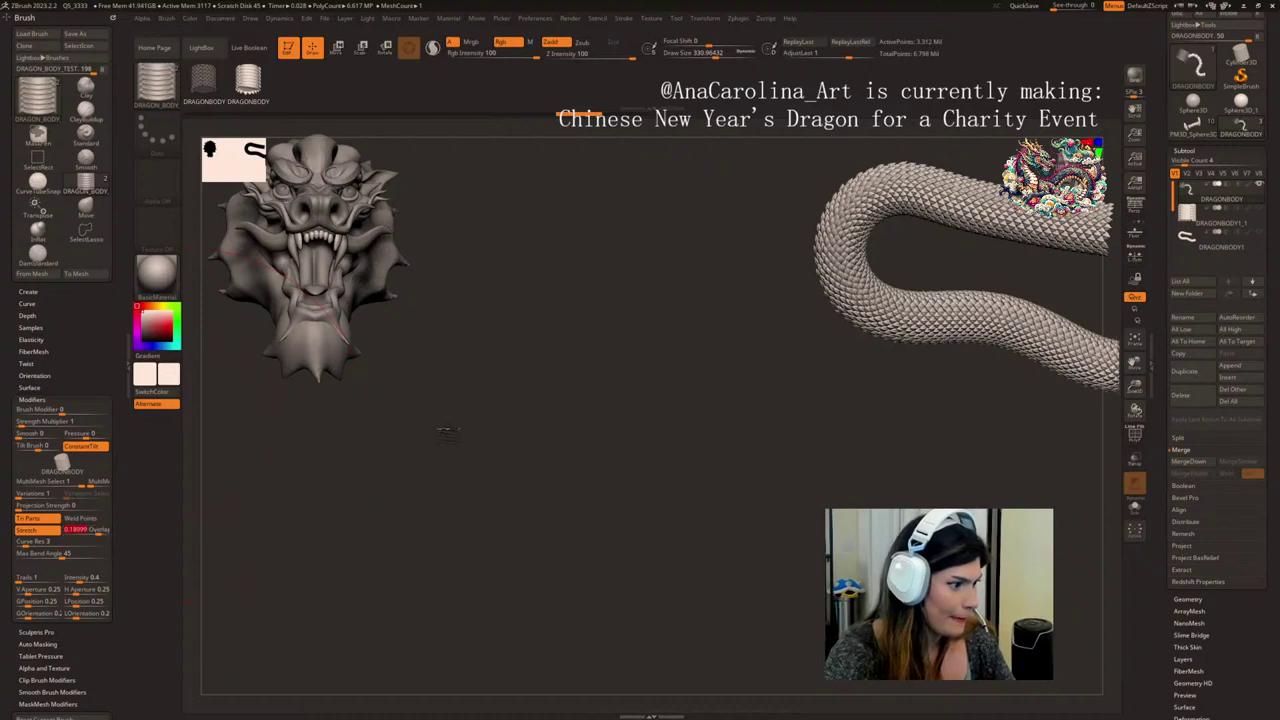
{"action": "left_click_drag", "start_coordinate": [735, 140], "coordinate": [657, 582]}
{"action": "left_click", "coordinate": [706, 337]}
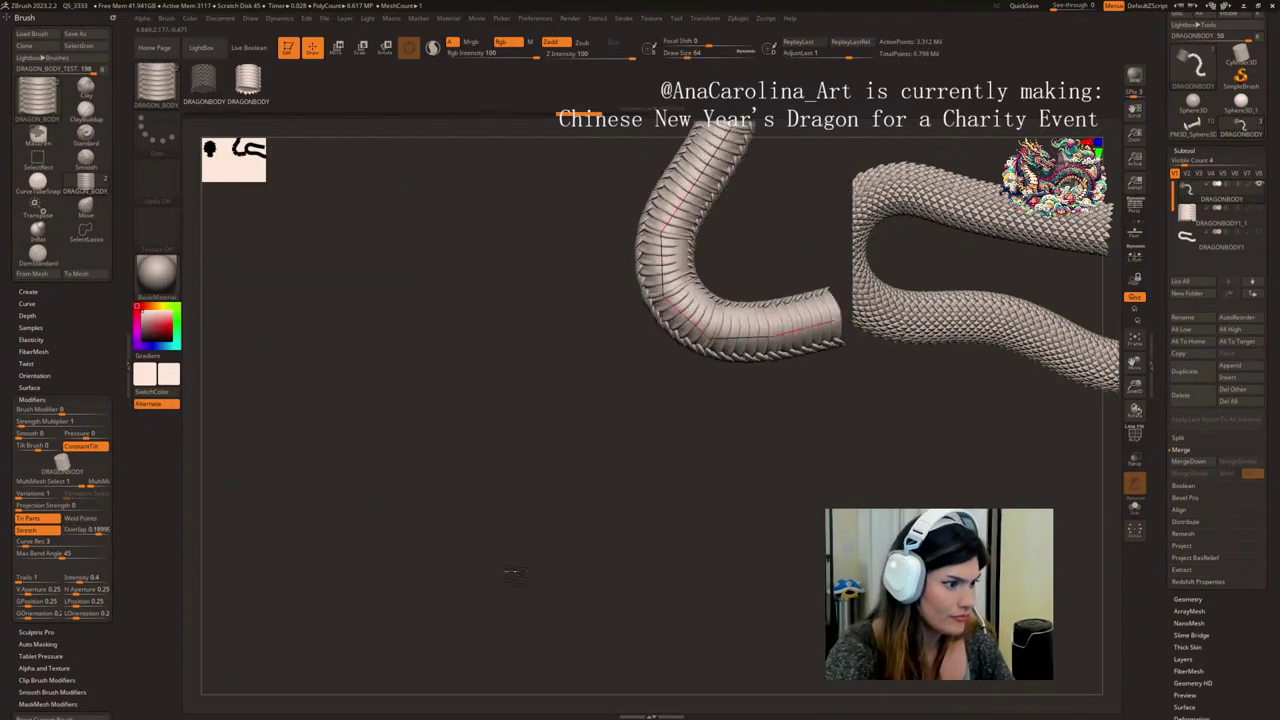
{"action": "left_click_drag", "start_coordinate": [671, 526], "coordinate": [700, 527]}
{"action": "left_click_drag", "start_coordinate": [885, 519], "coordinate": [828, 578]}
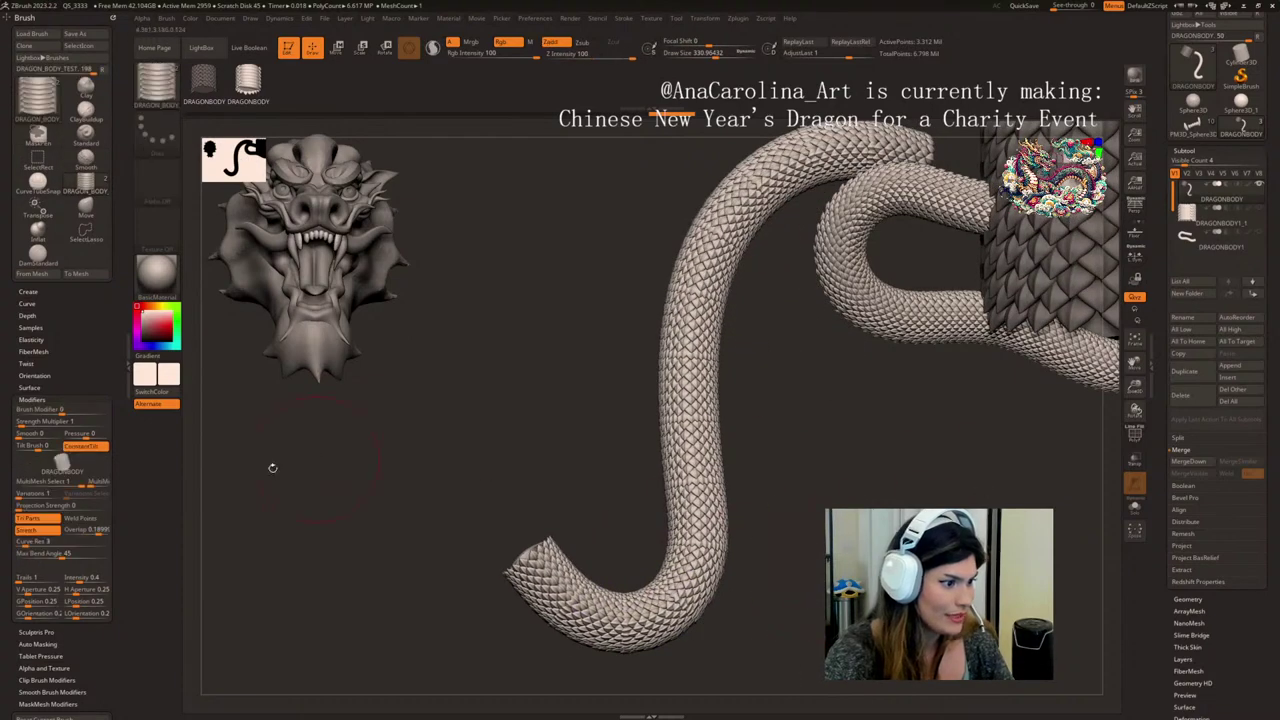
- Reduce the curve overlap to about 0.128 and draw a second curved body tube starting at the S-shaped one
{"action": "left_click_drag", "start_coordinate": [99, 533], "coordinate": [94, 534]}
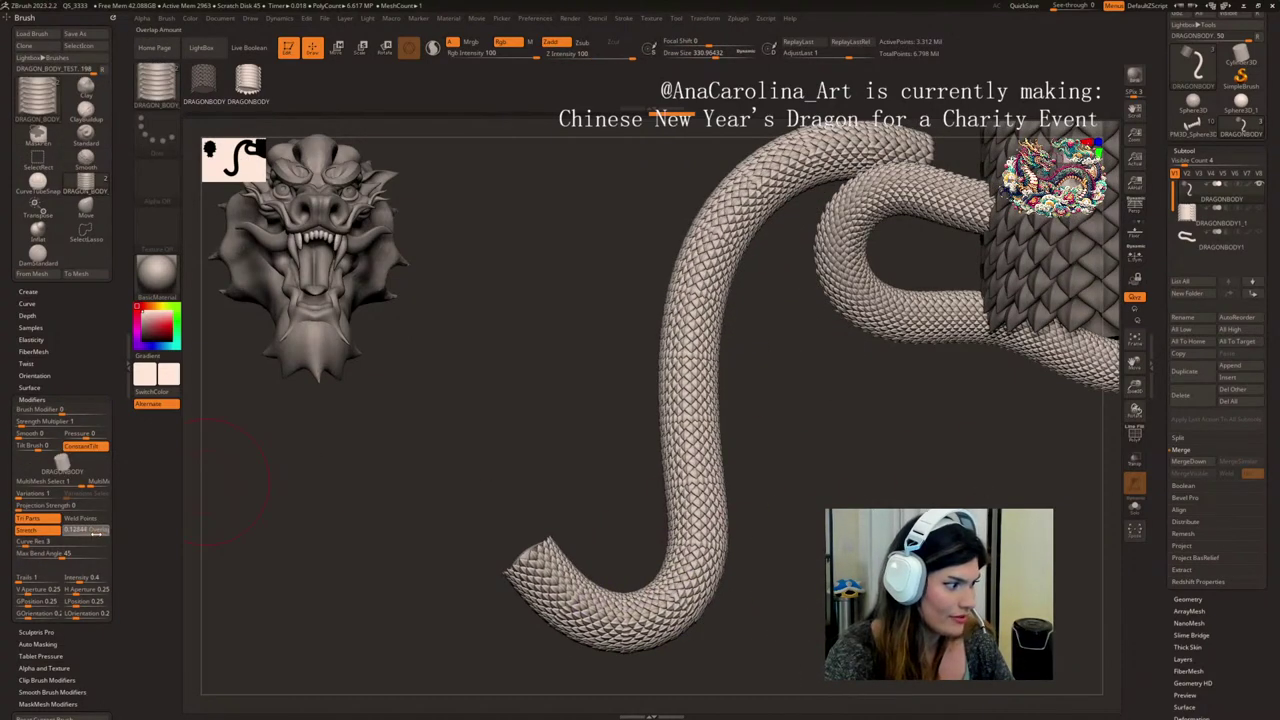
{"action": "key", "text": "ctrl+z"}
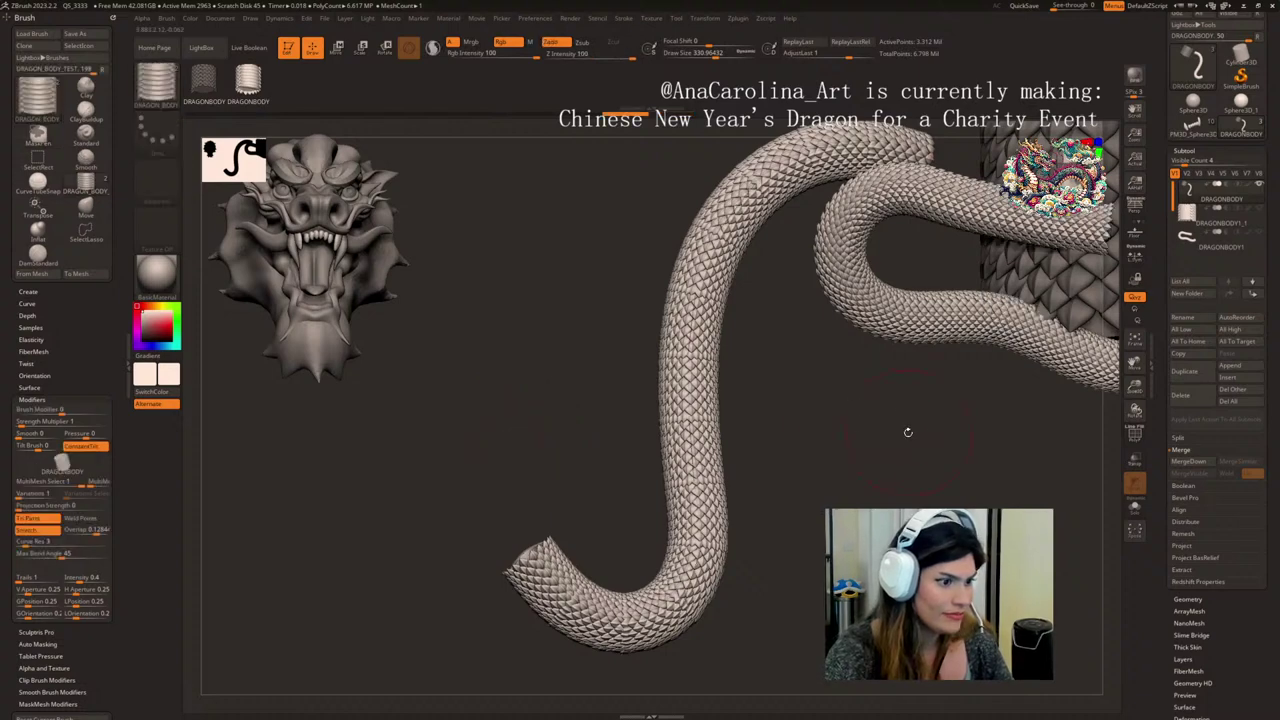
{"action": "left_click", "coordinate": [699, 395]}
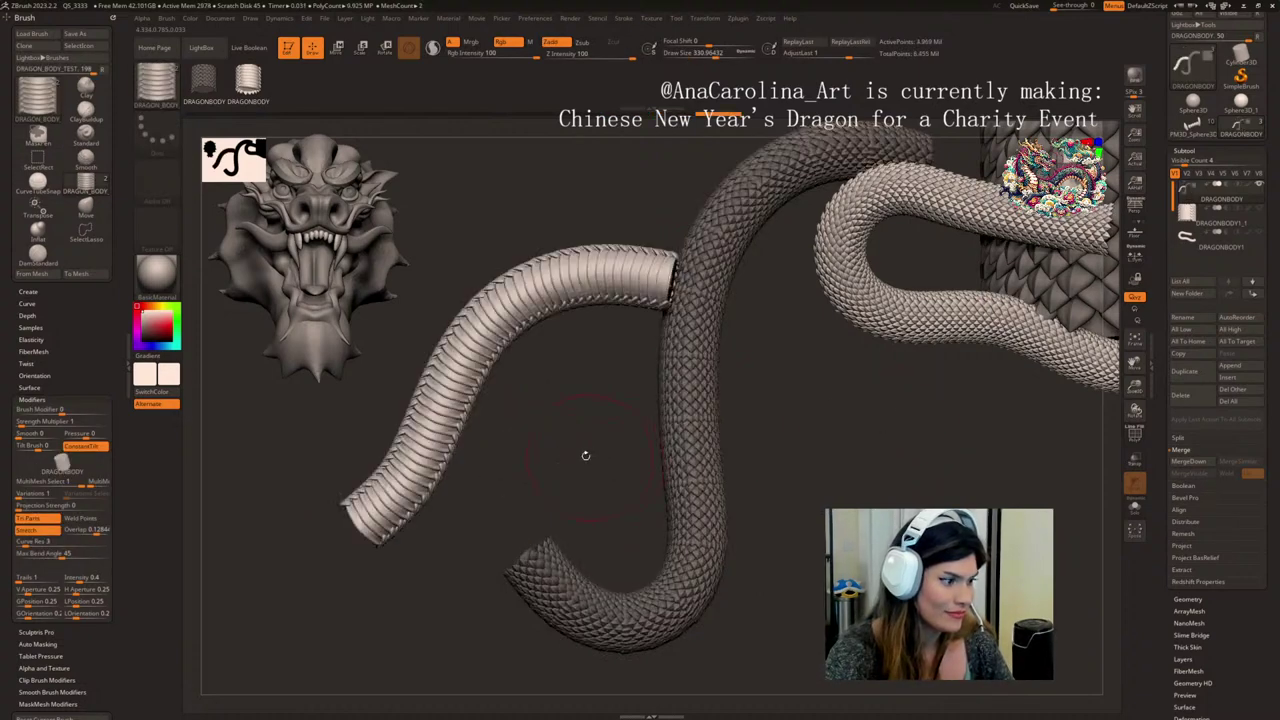
{"action": "left_click_drag", "start_coordinate": [572, 453], "coordinate": [731, 455]}
{"action": "left_click_drag", "start_coordinate": [975, 455], "coordinate": [650, 509], "text": "alt"}
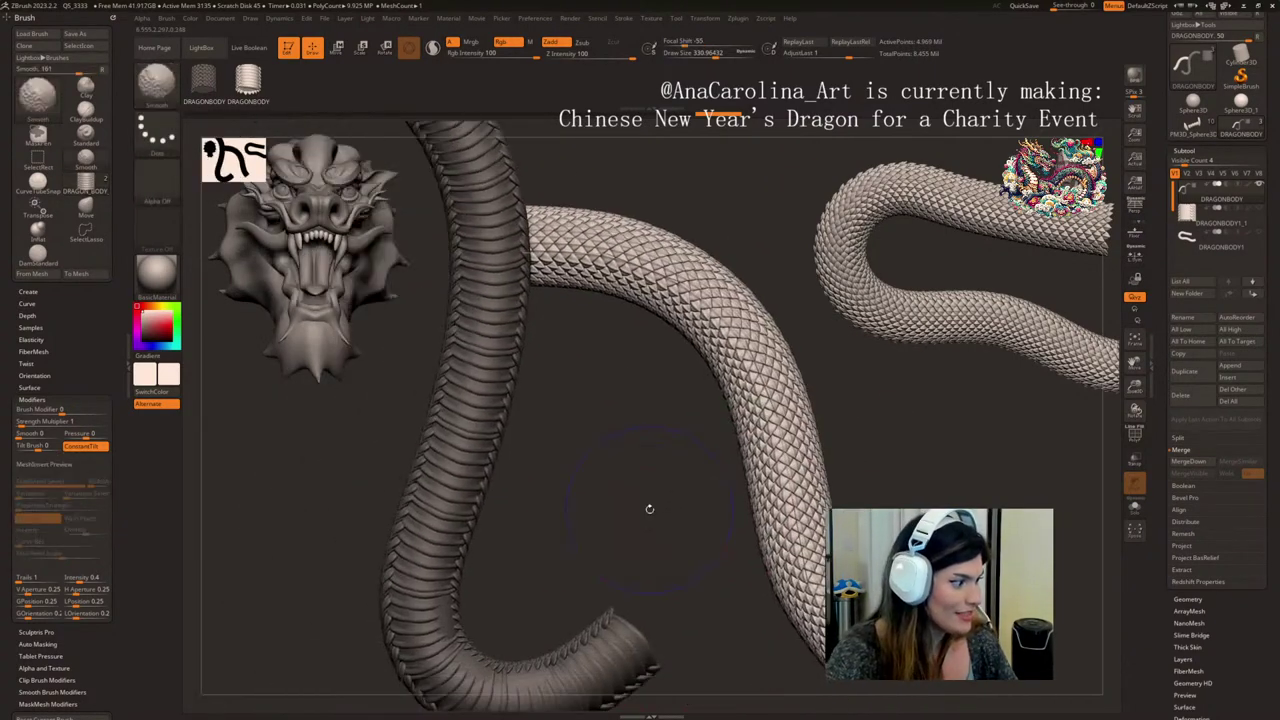
- Capture a screen snip of the brush's modifier settings, then set the draw size to about 116
{"action": "key", "text": "super+shift+s"}
{"action": "left_click_drag", "start_coordinate": [1, 380], "coordinate": [88, 521]}
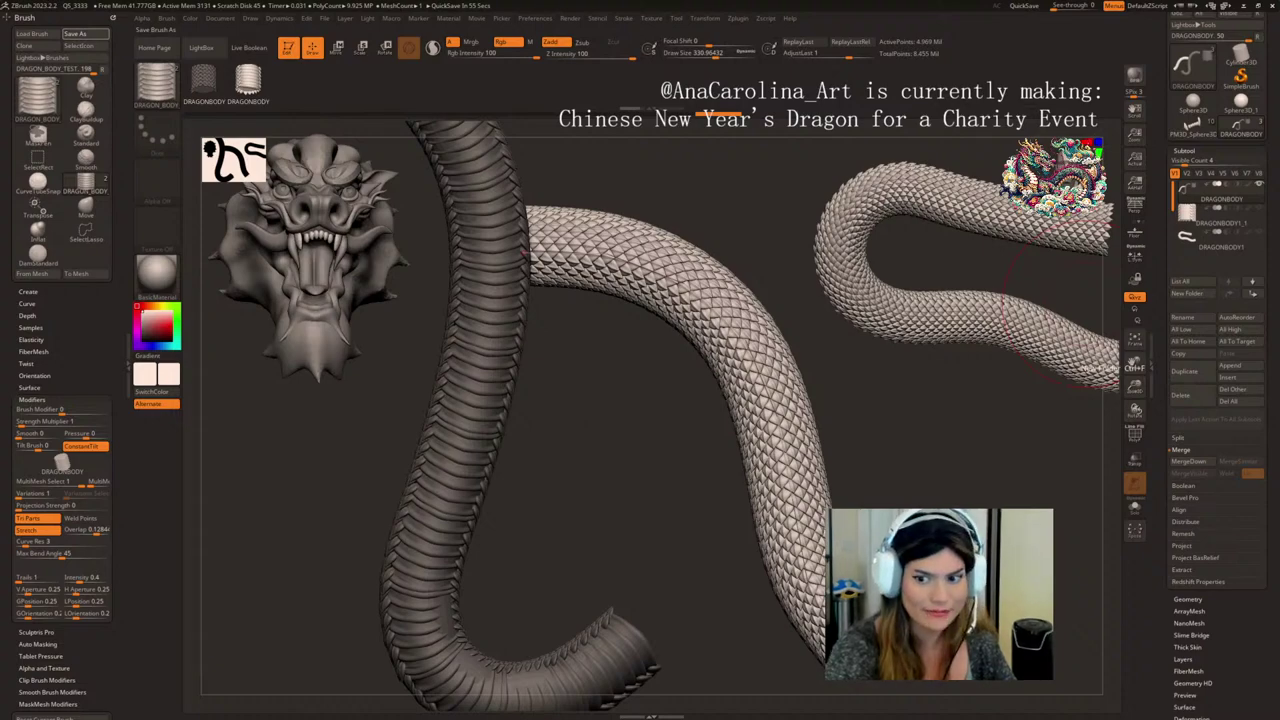
{"action": "mouse_move", "coordinate": [552, 520]}
{"action": "left_mouse_down", "text": "alt"}
{"action": "mouse_move", "coordinate": [563, 503]}
{"action": "mouse_move", "coordinate": [586, 537]}
{"action": "mouse_move", "coordinate": [706, 417]}
{"action": "left_mouse_up", "text": "alt"}
{"action": "key", "text": "space"}
{"action": "mouse_move", "coordinate": [698, 337]}
{"action": "left_mouse_down"}
{"action": "mouse_move", "coordinate": [687, 335]}
{"action": "mouse_move", "coordinate": [752, 375]}
{"action": "mouse_move", "coordinate": [738, 372]}
{"action": "mouse_move", "coordinate": [751, 475]}
{"action": "mouse_move", "coordinate": [763, 466]}
{"action": "left_mouse_up"}
{"action": "left_click_drag", "start_coordinate": [1045, 505], "coordinate": [427, 499]}
{"action": "left_click_drag", "start_coordinate": [795, 489], "coordinate": [1005, 400]}
{"action": "left_click_drag", "start_coordinate": [883, 585], "coordinate": [808, 545], "text": "alt"}
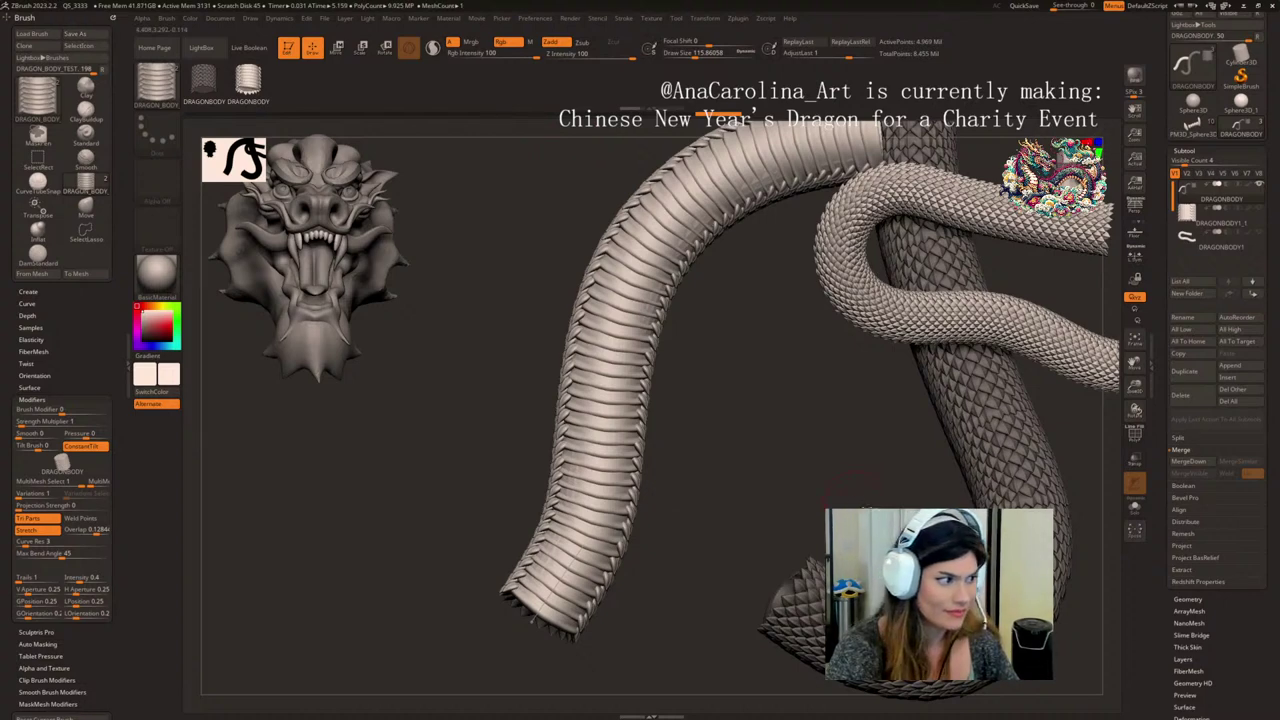
{"action": "left_click_drag", "start_coordinate": [866, 508], "coordinate": [779, 514]}
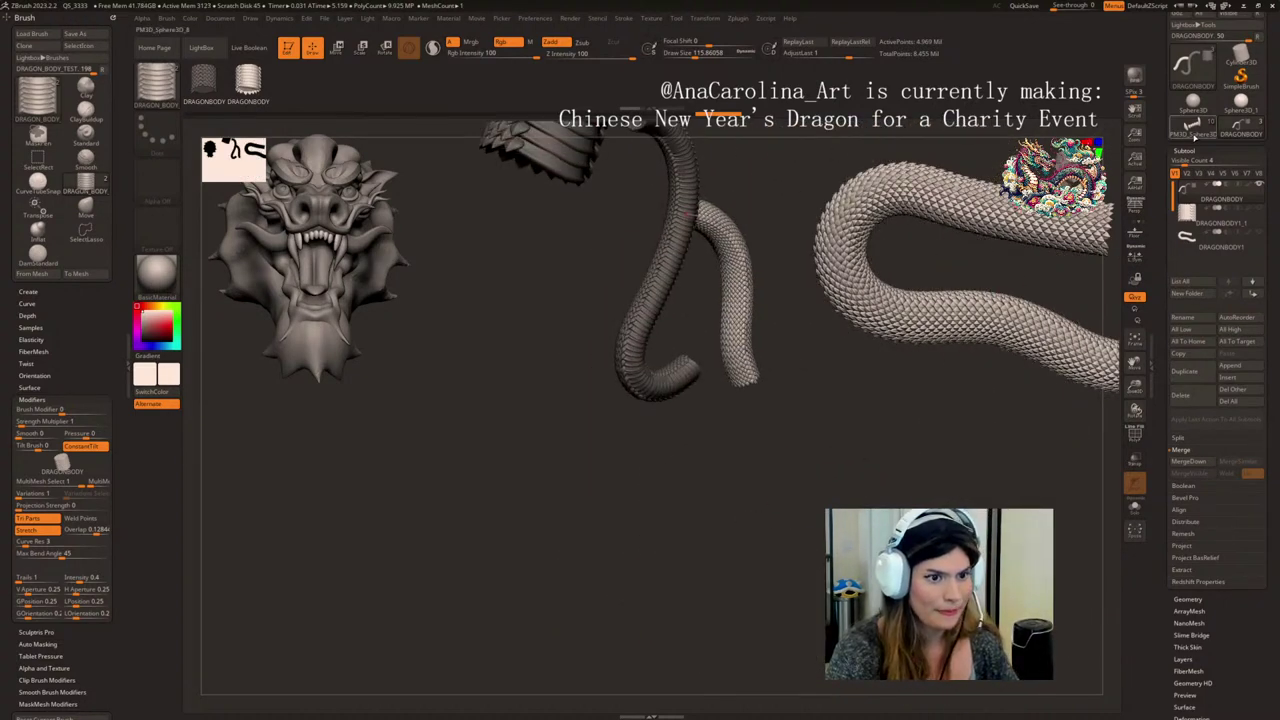
- Switch to the dragon head tool, append a Cylinder3D subtool to it and activate the move gizmo
{"action": "left_click", "coordinate": [1194, 136]}
{"action": "left_click_drag", "start_coordinate": [722, 380], "coordinate": [785, 518], "text": "alt"}
{"action": "left_click_drag", "start_coordinate": [820, 477], "coordinate": [767, 374]}
{"action": "left_click", "coordinate": [1229, 366]}
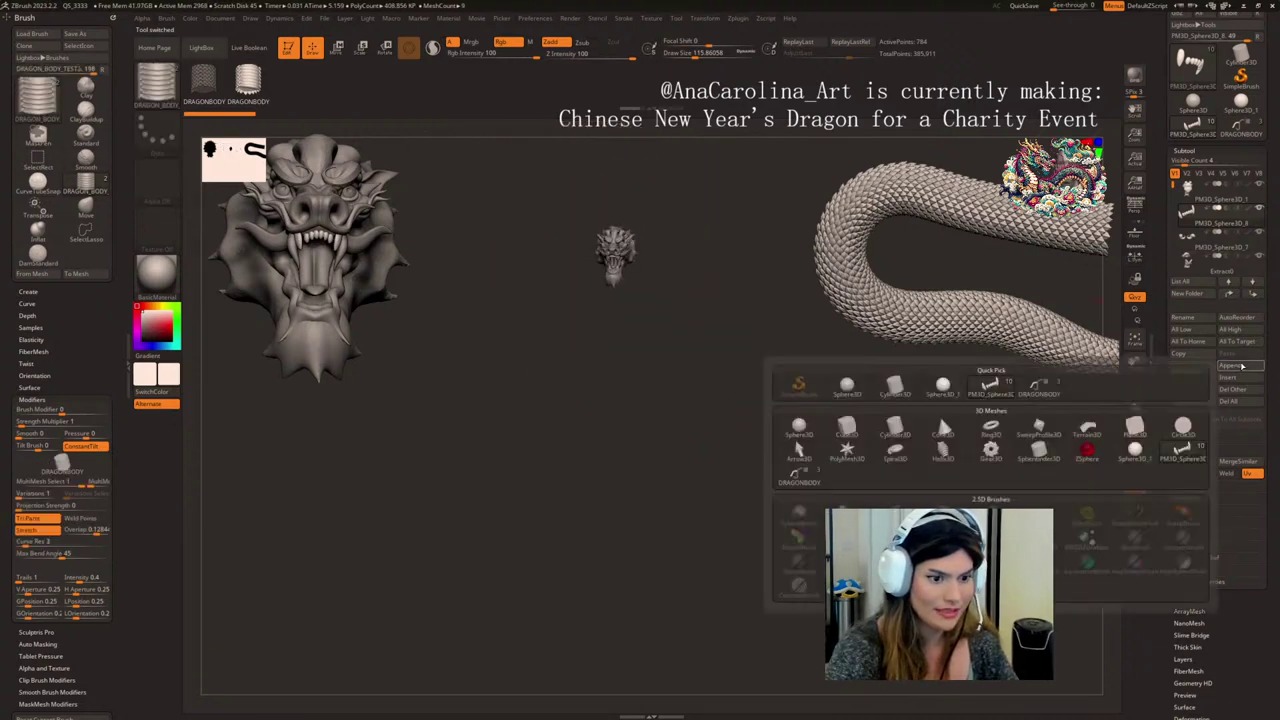
{"action": "left_click", "coordinate": [1228, 368]}
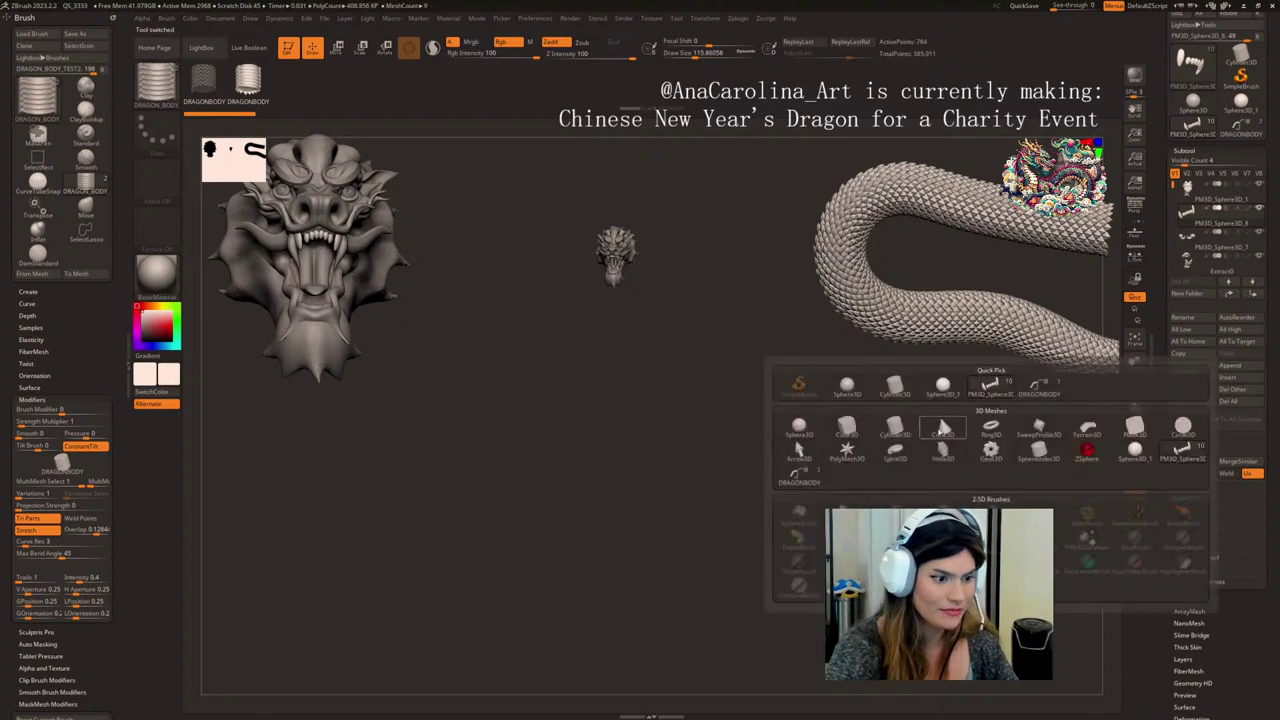
{"action": "left_click", "coordinate": [883, 431]}
{"action": "key", "text": "w"}
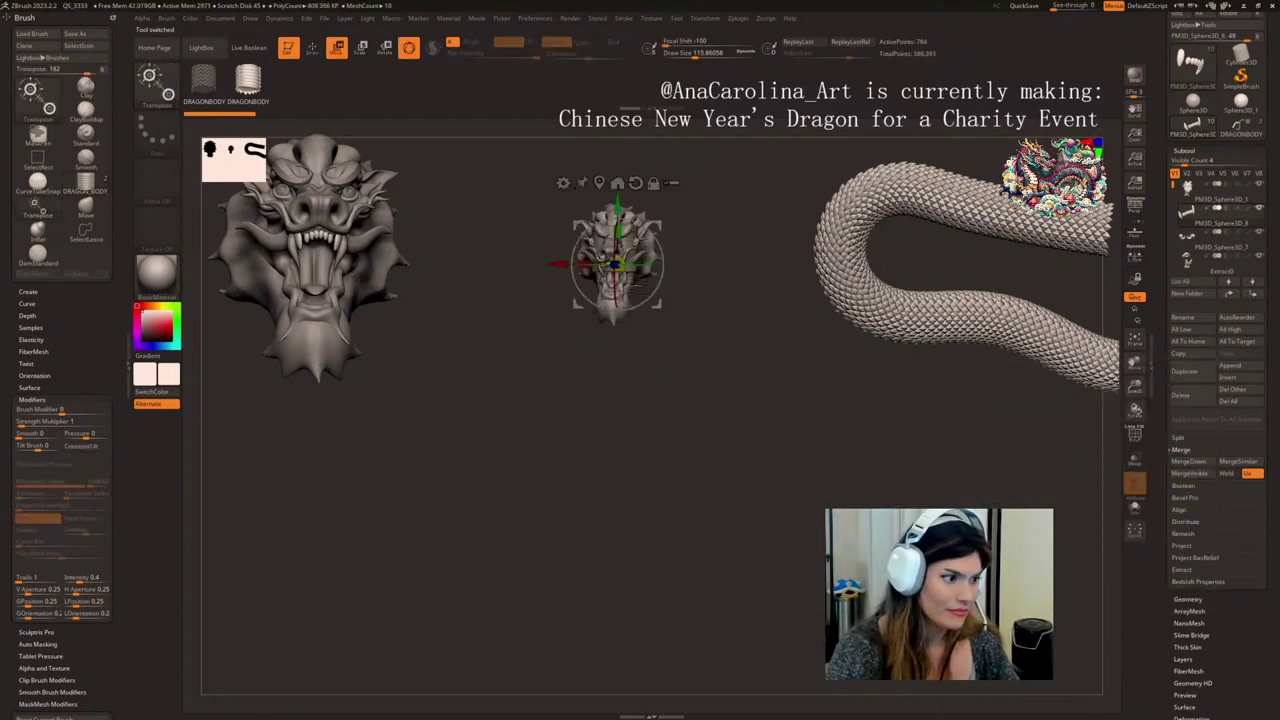
{"action": "left_click", "coordinate": [1230, 366]}
{"action": "left_click", "coordinate": [1116, 364]}
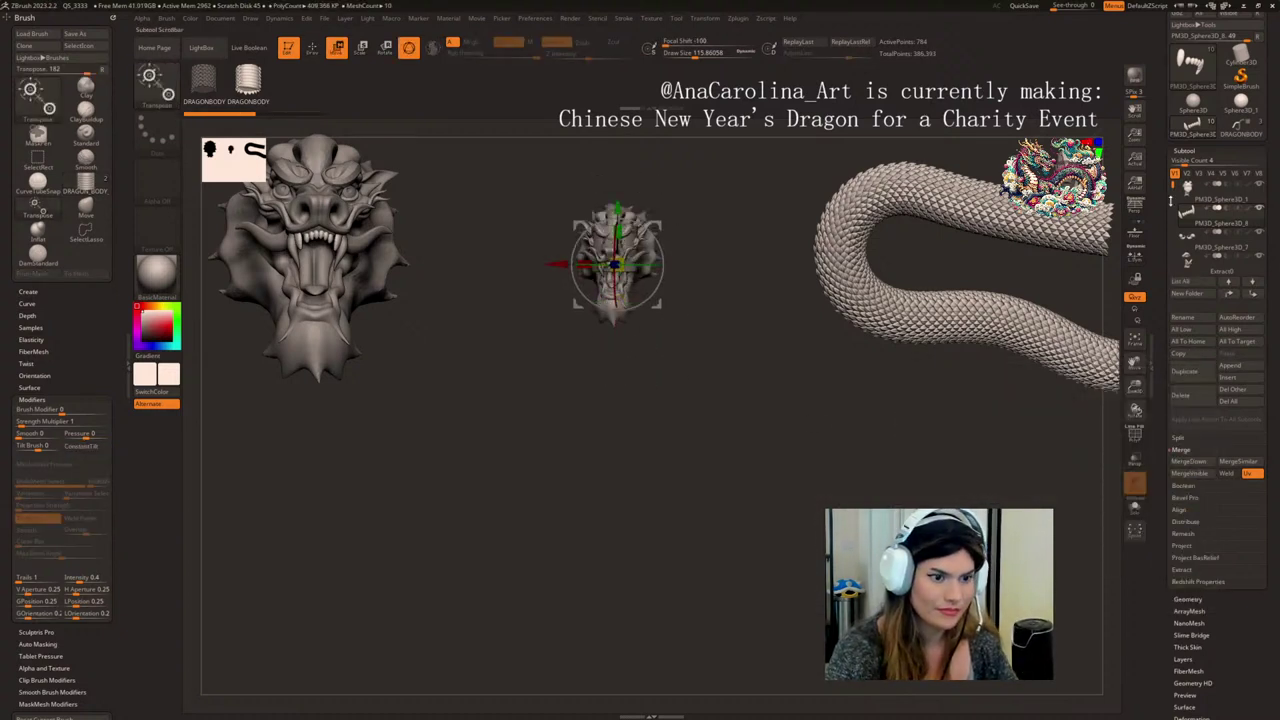
- Select the appended cylinder subtool and move it straight down below the dragon head
{"action": "left_click_drag", "start_coordinate": [1173, 185], "coordinate": [1173, 252]}
{"action": "left_click", "coordinate": [1189, 236]}
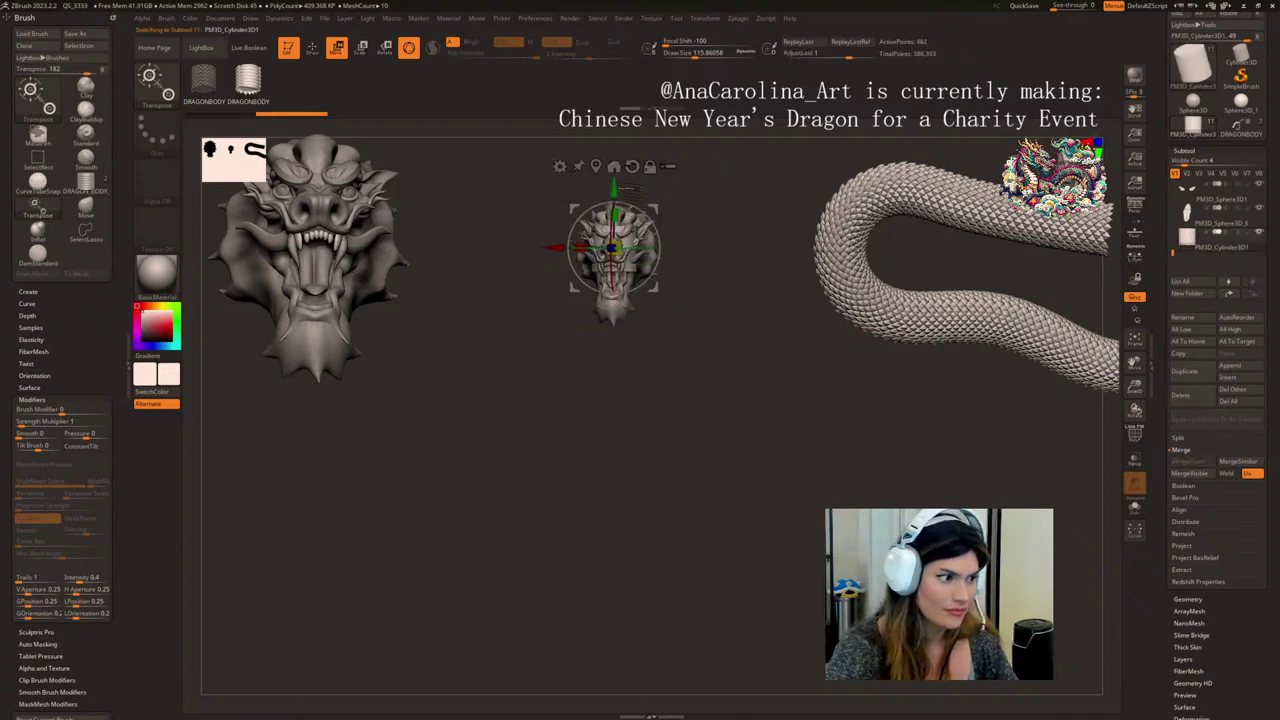
{"action": "left_click_drag", "start_coordinate": [614, 193], "coordinate": [613, 492]}
{"action": "left_click_drag", "start_coordinate": [744, 571], "coordinate": [730, 427], "text": "alt"}
{"action": "left_click_drag", "start_coordinate": [602, 408], "coordinate": [690, 438]}
{"action": "left_click_drag", "start_coordinate": [765, 420], "coordinate": [737, 377], "text": "alt"}
- Duplicate the cylinder upward, scale the copy down and place it between the head and the large cylinder
{"action": "left_click_drag", "start_coordinate": [600, 373], "coordinate": [604, 273]}
{"action": "left_click_drag", "start_coordinate": [602, 337], "coordinate": [556, 307]}
{"action": "left_click_drag", "start_coordinate": [755, 331], "coordinate": [670, 343]}
{"action": "left_click_drag", "start_coordinate": [599, 274], "coordinate": [600, 248]}
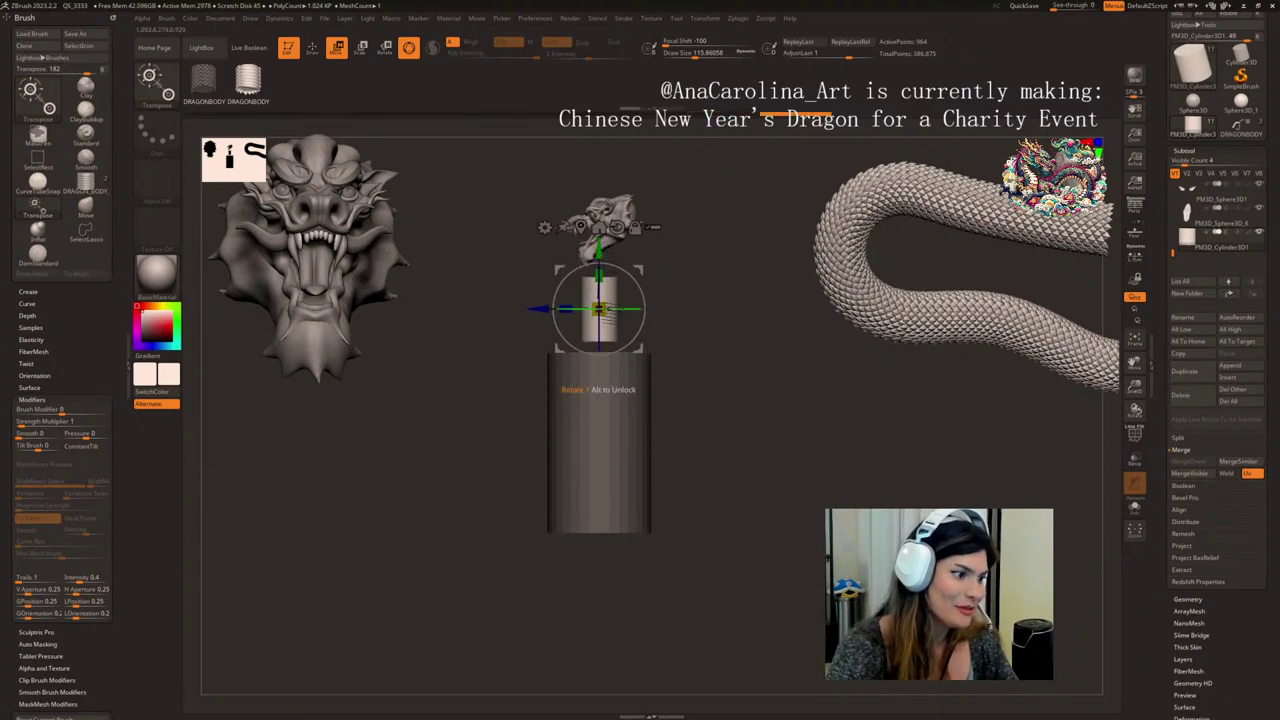
- Lower the small cylinder so it stands on the large cylinder beneath the dragon head
{"action": "left_click_drag", "start_coordinate": [600, 325], "coordinate": [599, 264]}
{"action": "key", "text": "ctrl+z"}
{"action": "left_click_drag", "start_coordinate": [672, 302], "coordinate": [657, 438]}
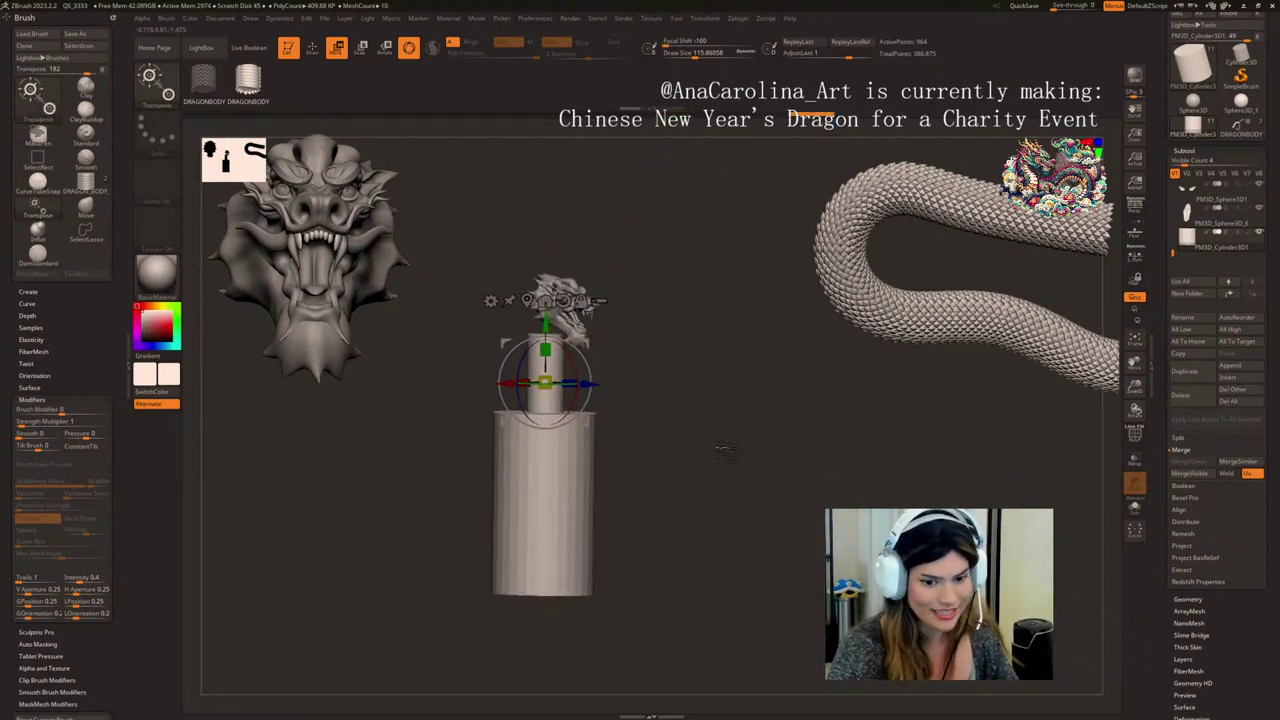
{"action": "left_click_drag", "start_coordinate": [720, 446], "coordinate": [632, 488]}
{"action": "left_click_drag", "start_coordinate": [584, 425], "coordinate": [590, 418]}
{"action": "left_click_drag", "start_coordinate": [731, 440], "coordinate": [724, 459]}
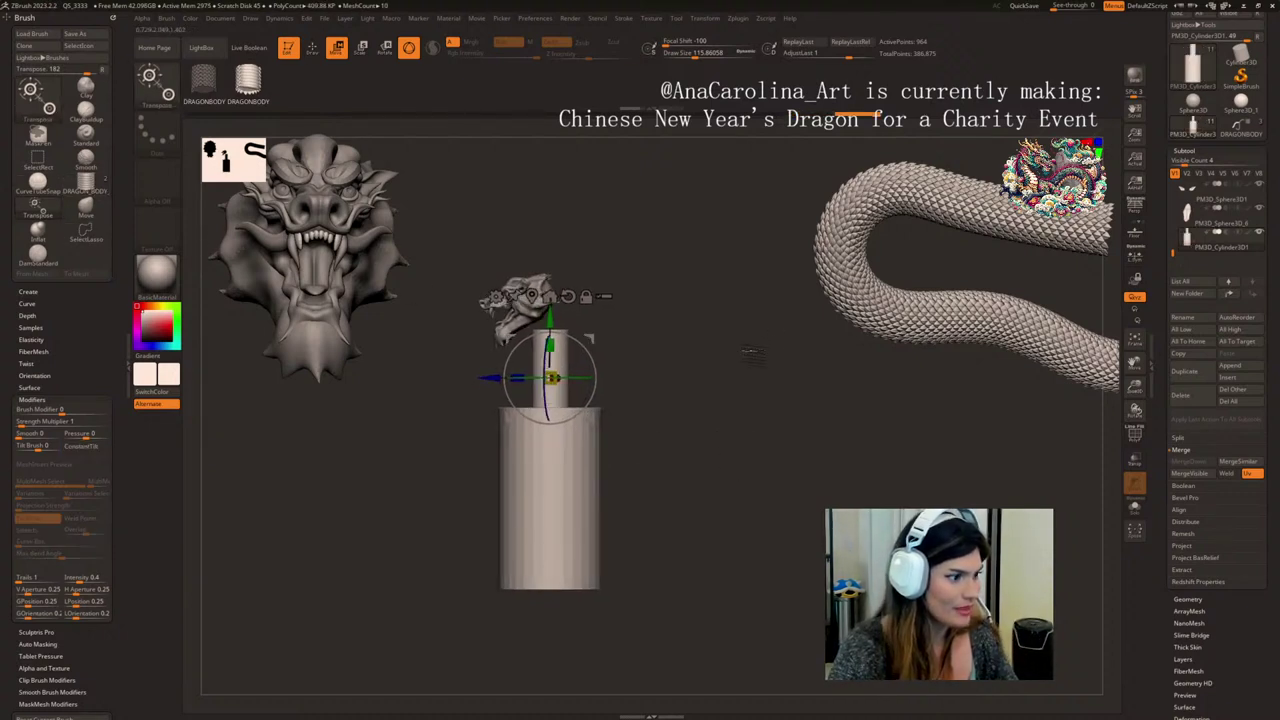
{"action": "left_click_drag", "start_coordinate": [754, 353], "coordinate": [717, 346]}
{"action": "left_click_drag", "start_coordinate": [706, 399], "coordinate": [669, 411]}
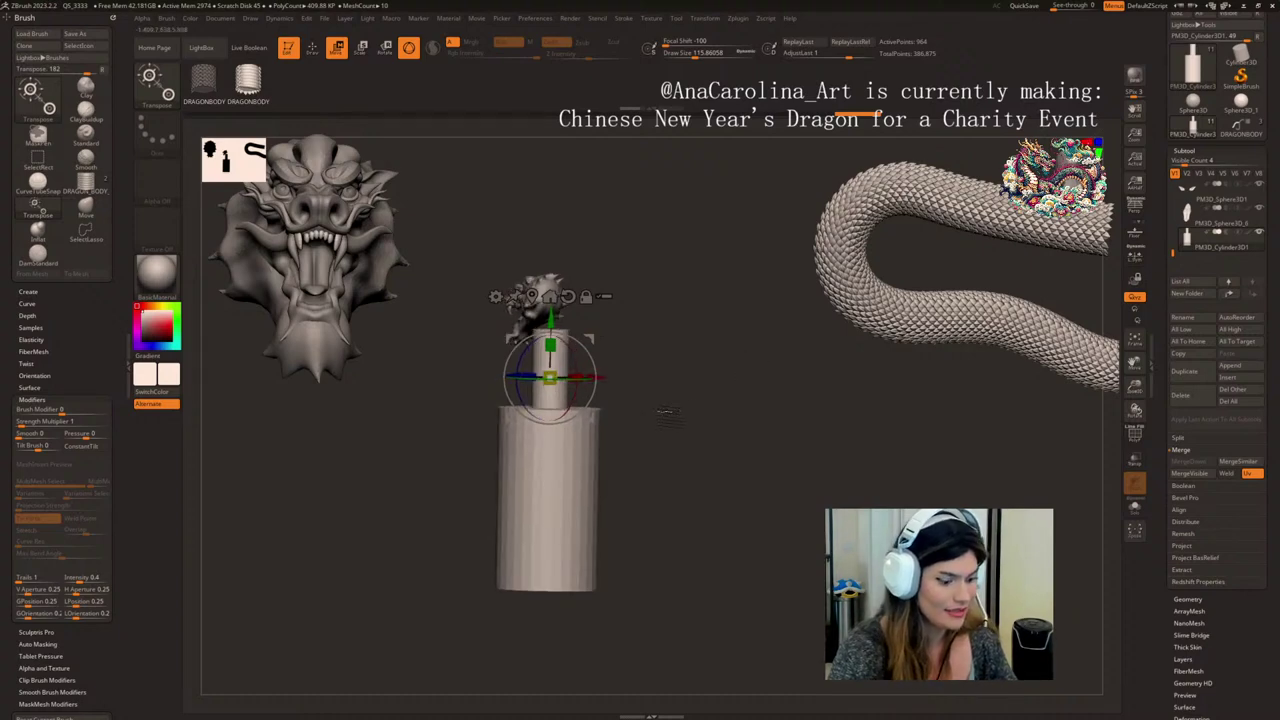
- Return to draw mode with the DRAGON_BODY_TEST2 insert brush and set the draw size to 1000
{"action": "key", "text": "q"}
{"action": "left_click", "coordinate": [88, 188]}
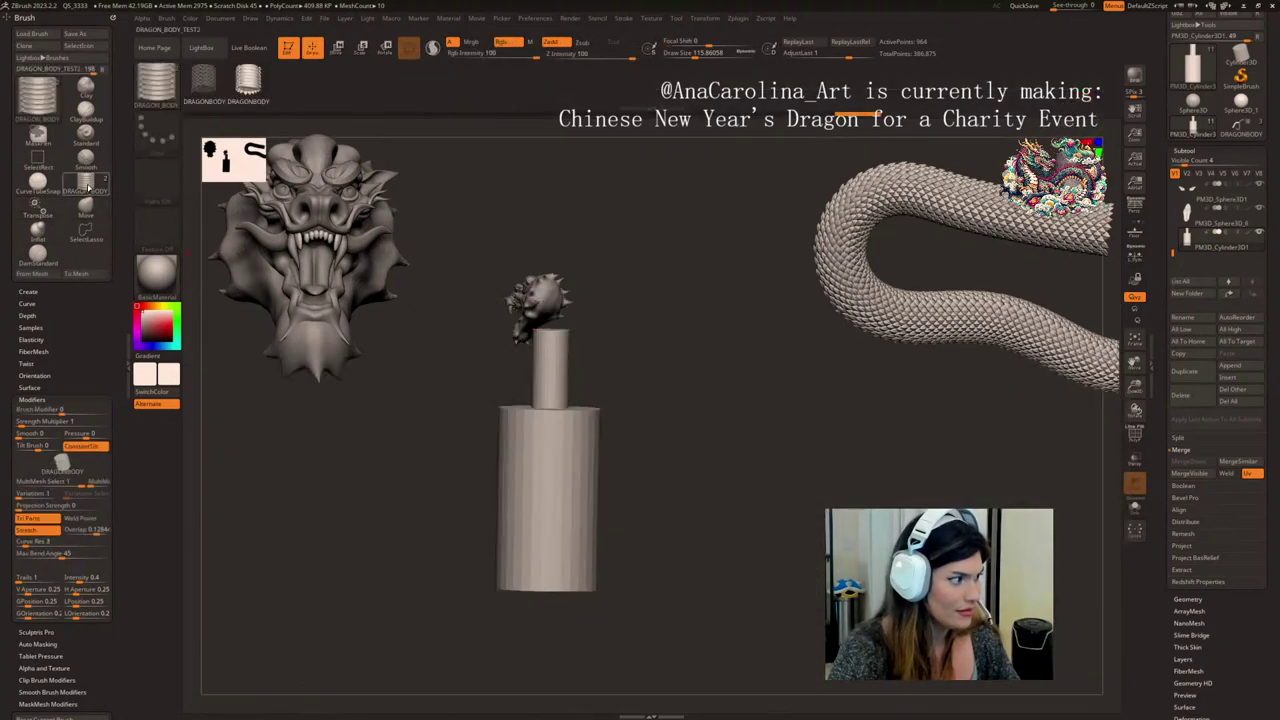
{"action": "key", "text": "space"}
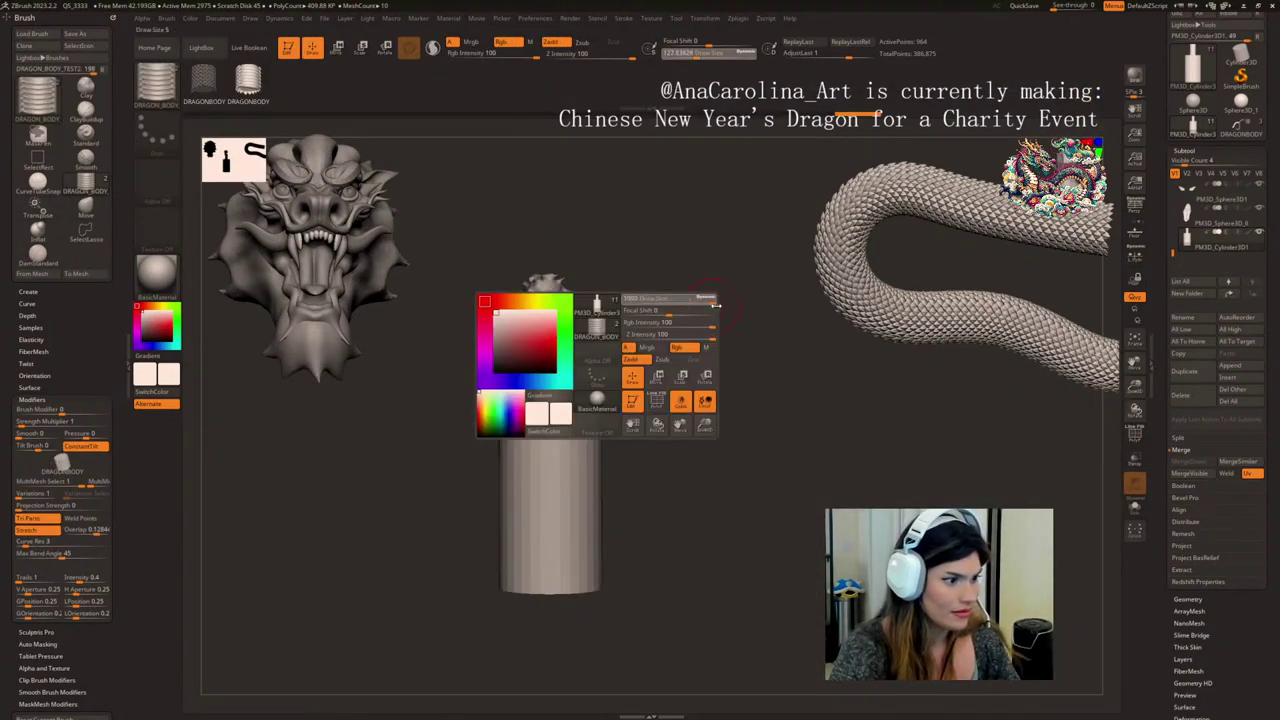
{"action": "left_click_drag", "start_coordinate": [715, 305], "coordinate": [717, 305]}
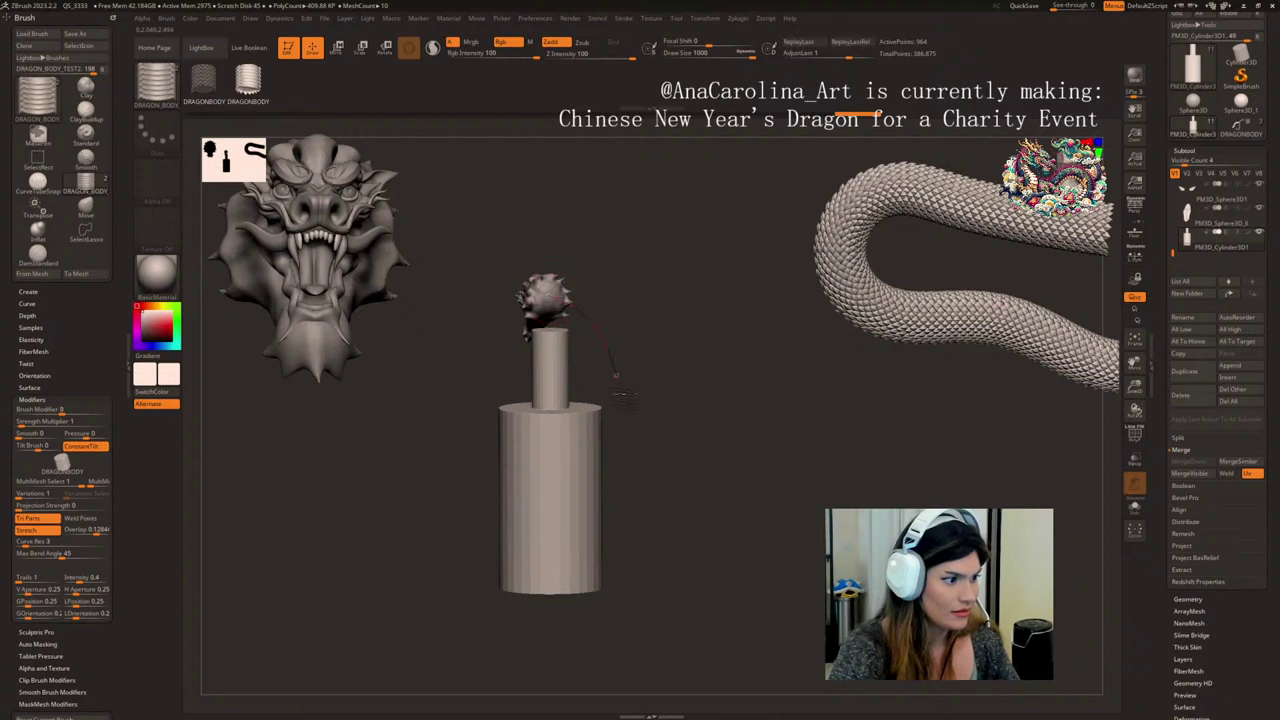
- Draw the dragon body curve from the back of the head down and around the large cylinder
{"action": "mouse_move", "coordinate": [716, 502]}
{"action": "left_mouse_down"}
{"action": "mouse_move", "coordinate": [794, 522]}
{"action": "mouse_move", "coordinate": [694, 537]}
{"action": "mouse_move", "coordinate": [780, 543]}
{"action": "left_mouse_up"}
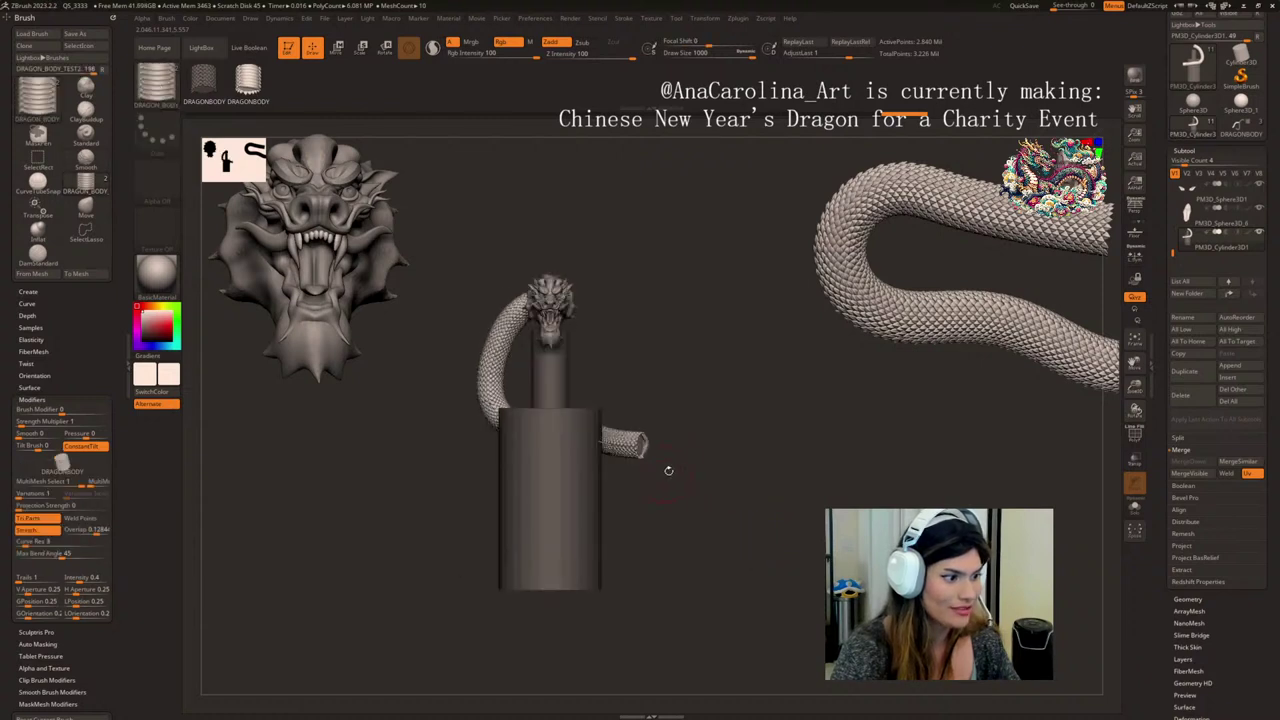
{"action": "left_click_drag", "start_coordinate": [641, 446], "coordinate": [604, 472]}
{"action": "left_click_drag", "start_coordinate": [706, 505], "coordinate": [811, 470]}
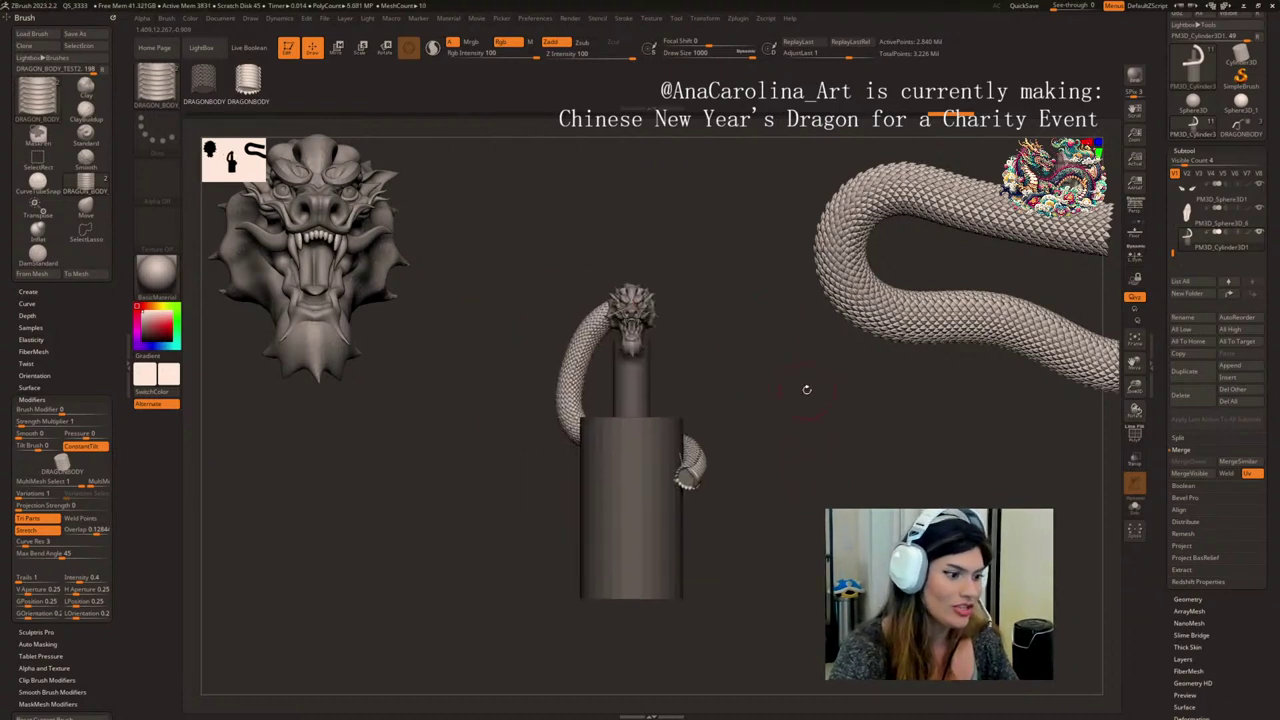
{"action": "left_click_drag", "start_coordinate": [807, 390], "coordinate": [792, 400]}
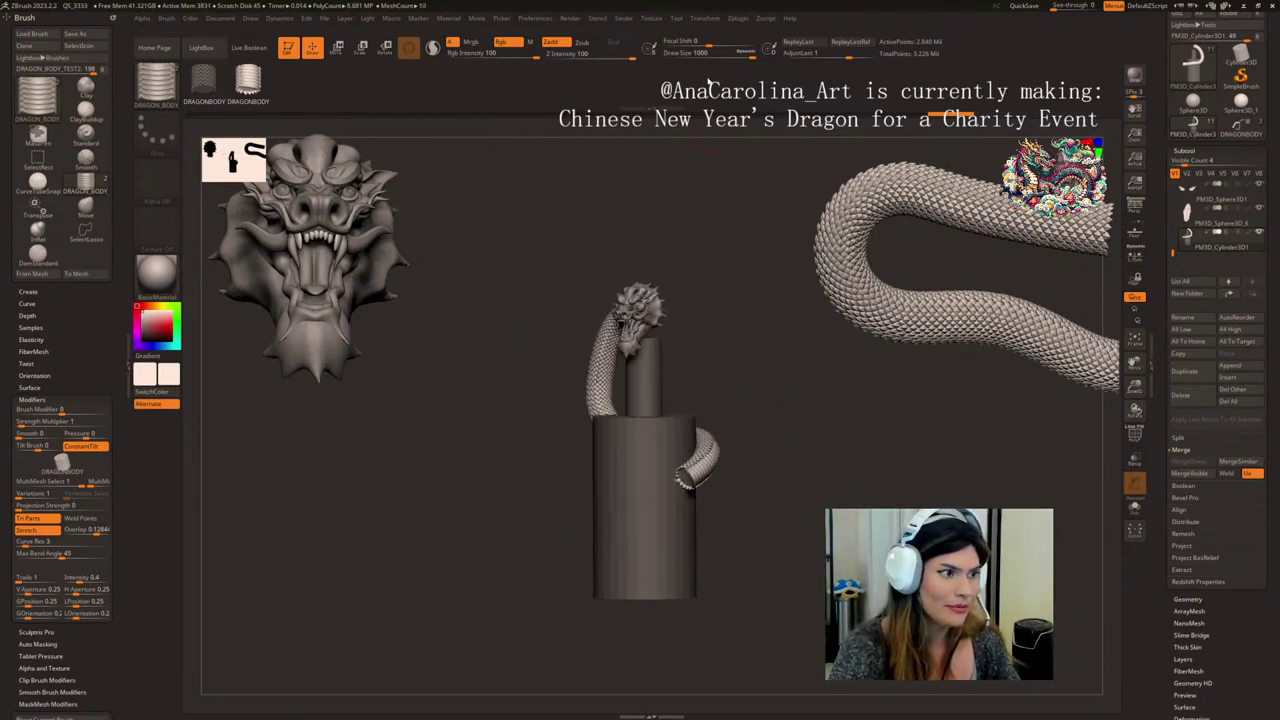
- Enable Size in the stroke's curve modifiers, reset the curve falloff graph and shape it into a taper
{"action": "left_click", "coordinate": [630, 19]}
{"action": "left_click", "coordinate": [668, 352]}
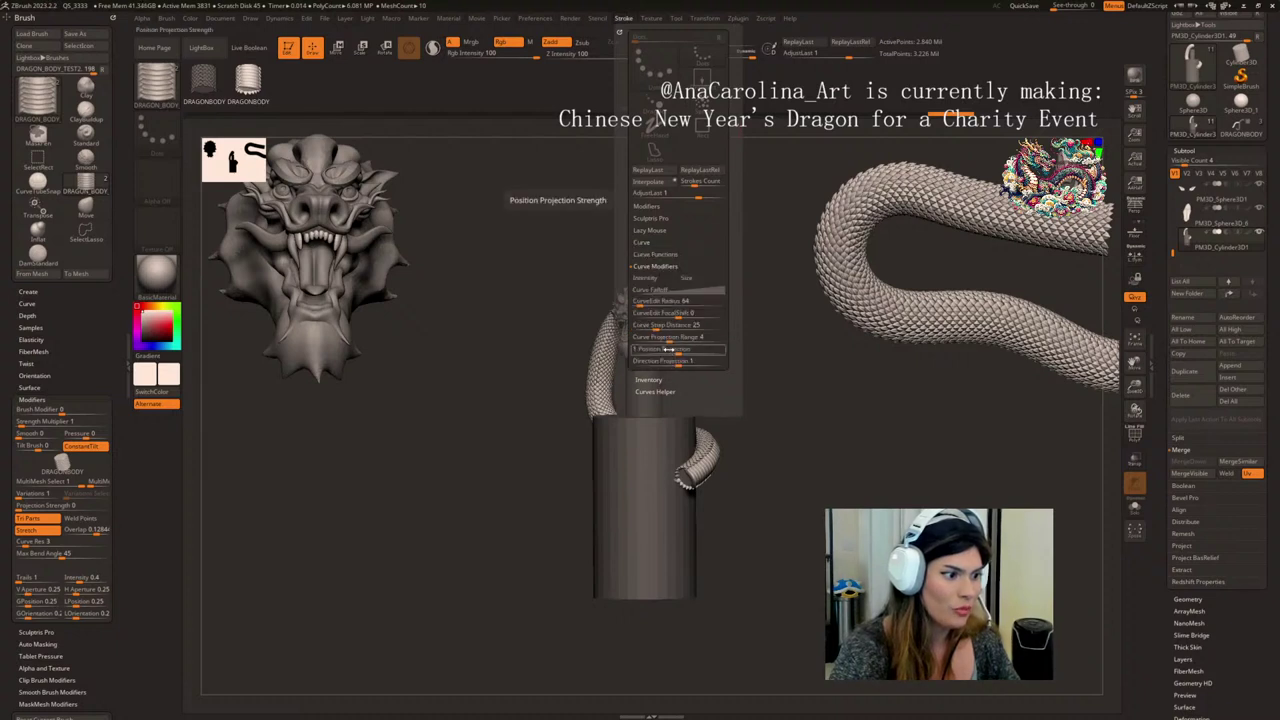
{"action": "left_click", "coordinate": [692, 279]}
{"action": "left_click", "coordinate": [665, 291]}
{"action": "left_click", "coordinate": [634, 384]}
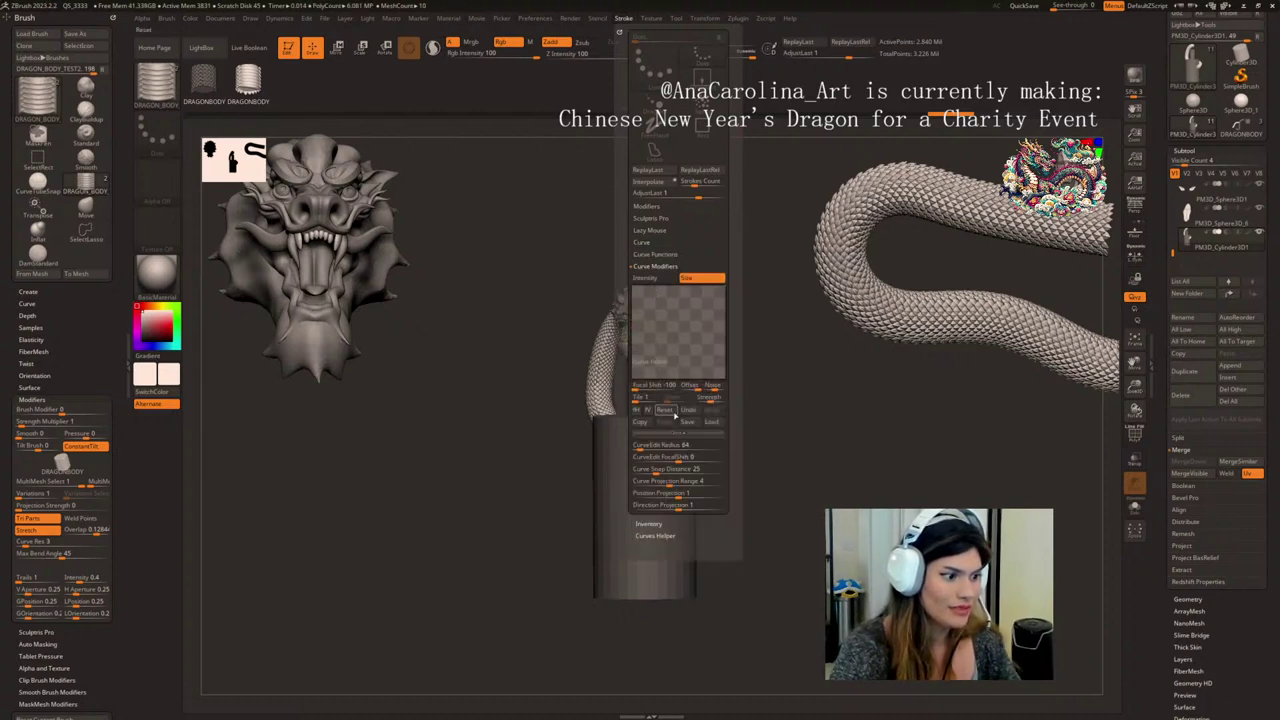
{"action": "left_click", "coordinate": [666, 411]}
{"action": "left_click_drag", "start_coordinate": [632, 380], "coordinate": [726, 376]}
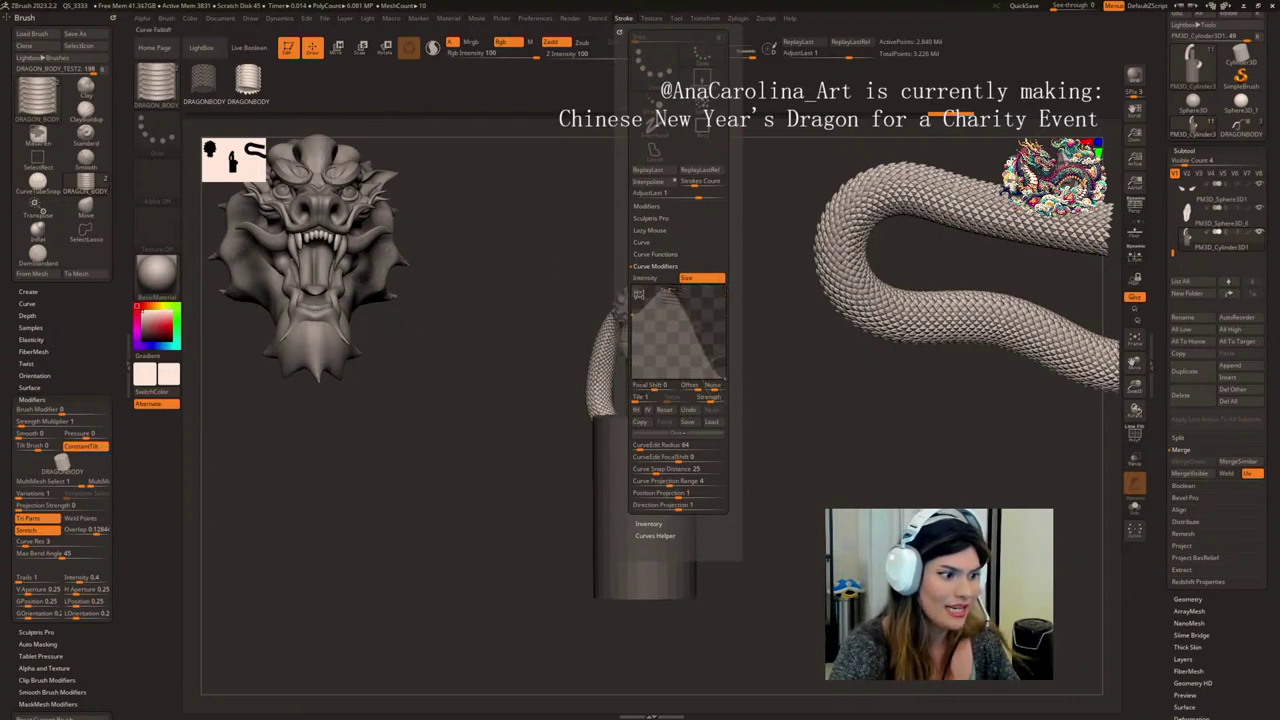
- Apply the size falloff to the dragon body and rework it for a thick neck and a pointed tail
{"action": "right_click_drag", "start_coordinate": [698, 416], "coordinate": [730, 440]}
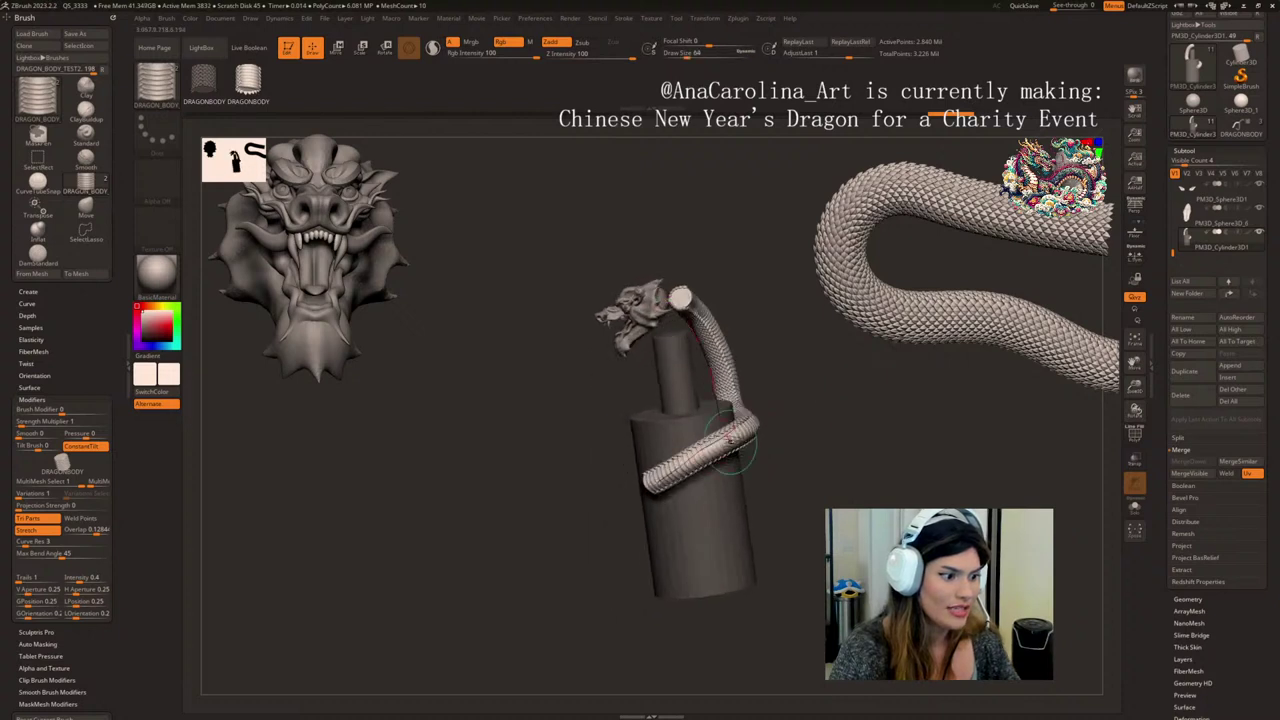
{"action": "left_click", "coordinate": [728, 434]}
{"action": "left_click_drag", "start_coordinate": [855, 450], "coordinate": [843, 496]}
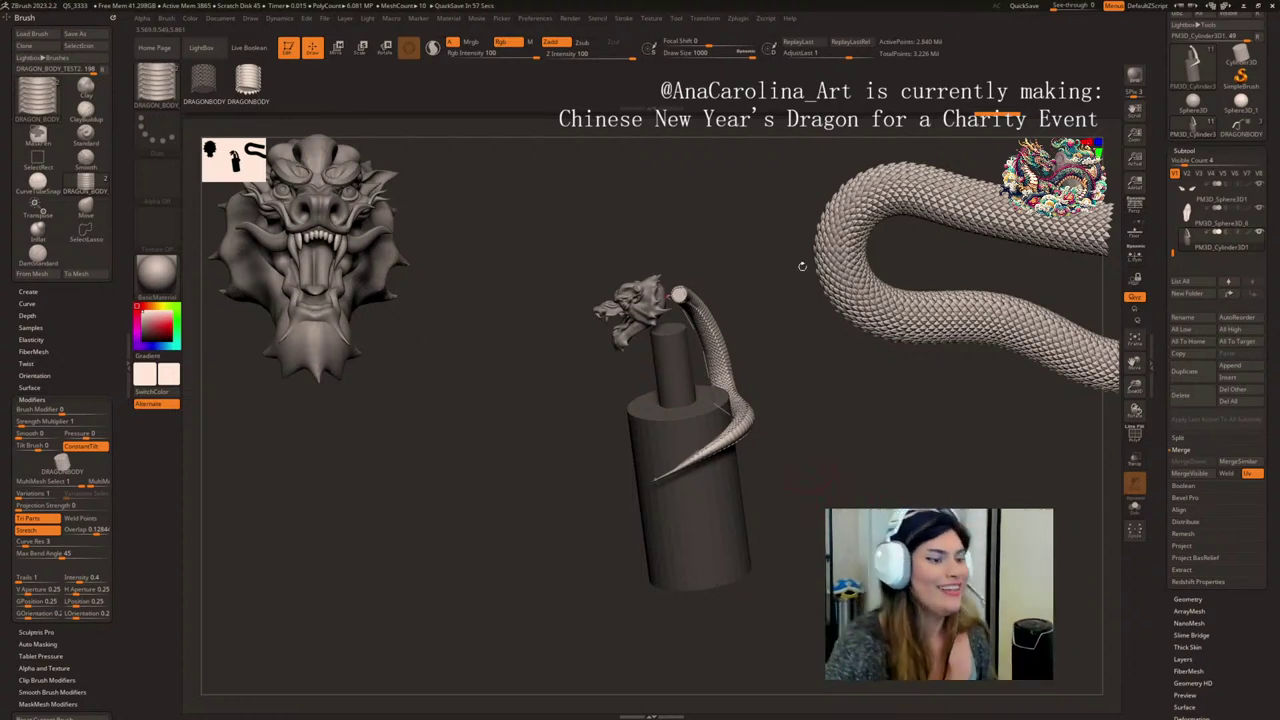
{"action": "left_click", "coordinate": [737, 18]}
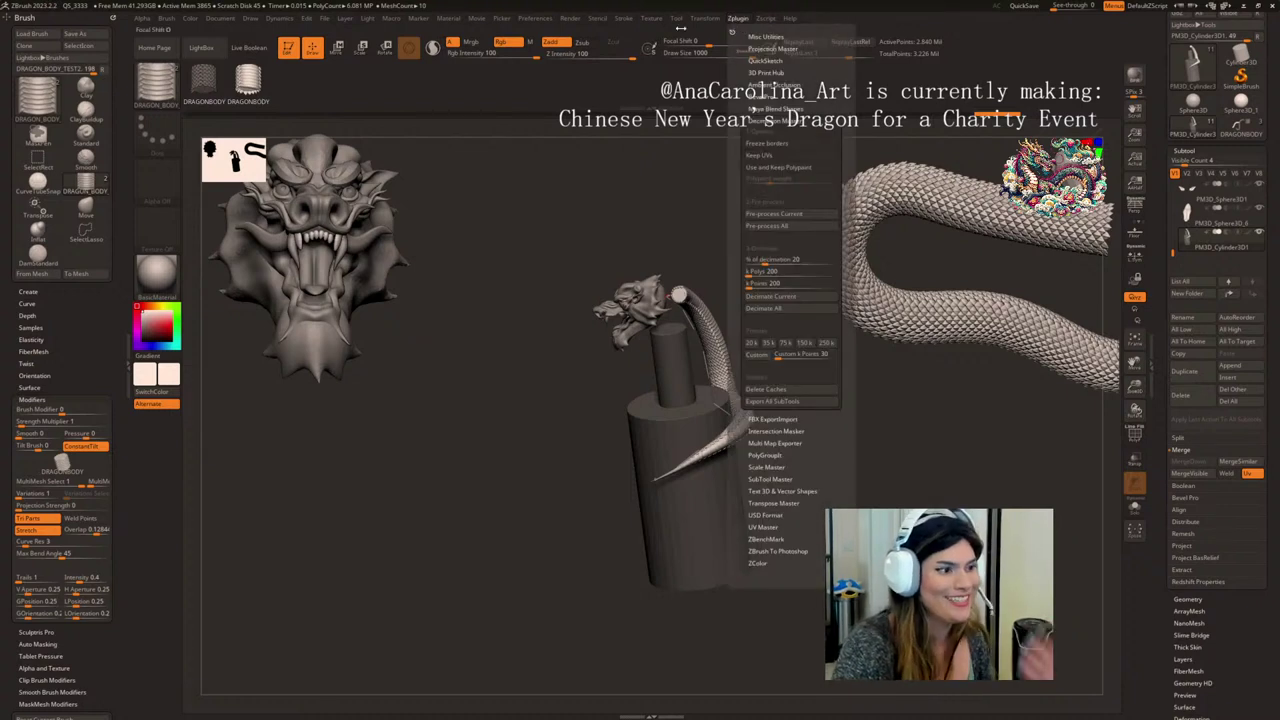
{"action": "left_click", "coordinate": [624, 20]}
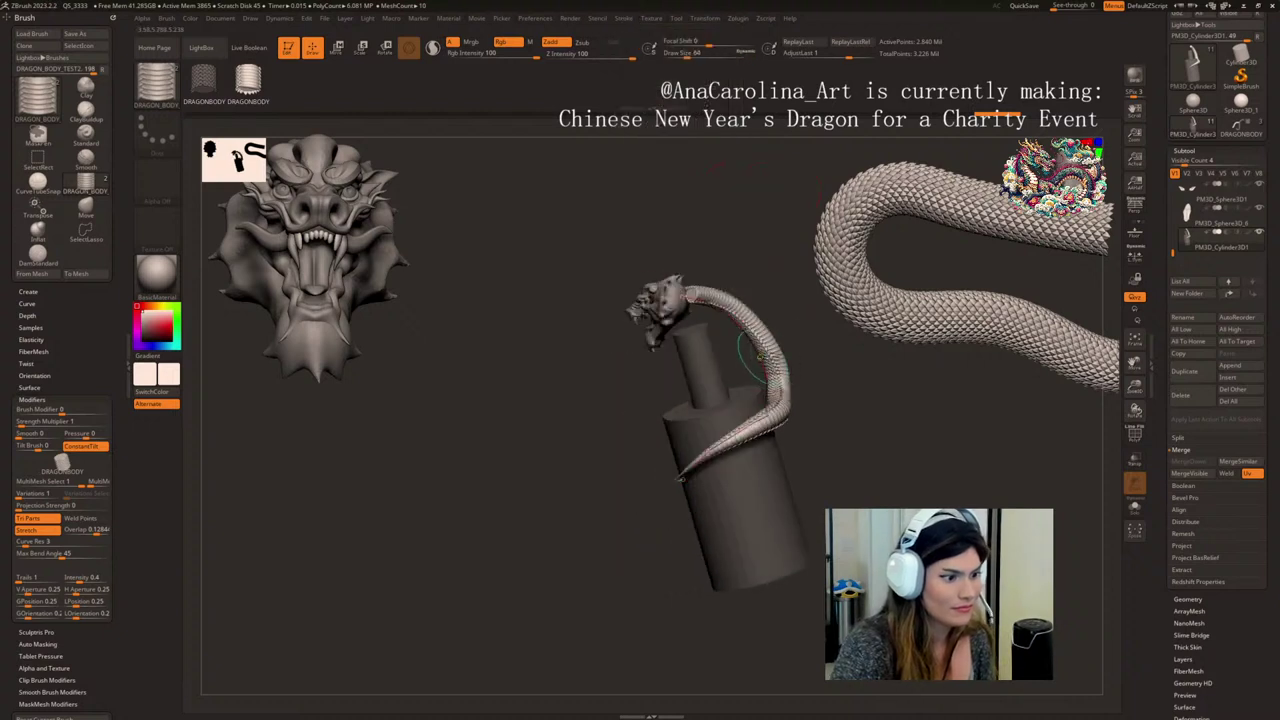
- Extend the tapered body curve further around the front of the large cylinder and undo the stray stroke
{"action": "left_click_drag", "start_coordinate": [842, 373], "coordinate": [787, 473]}
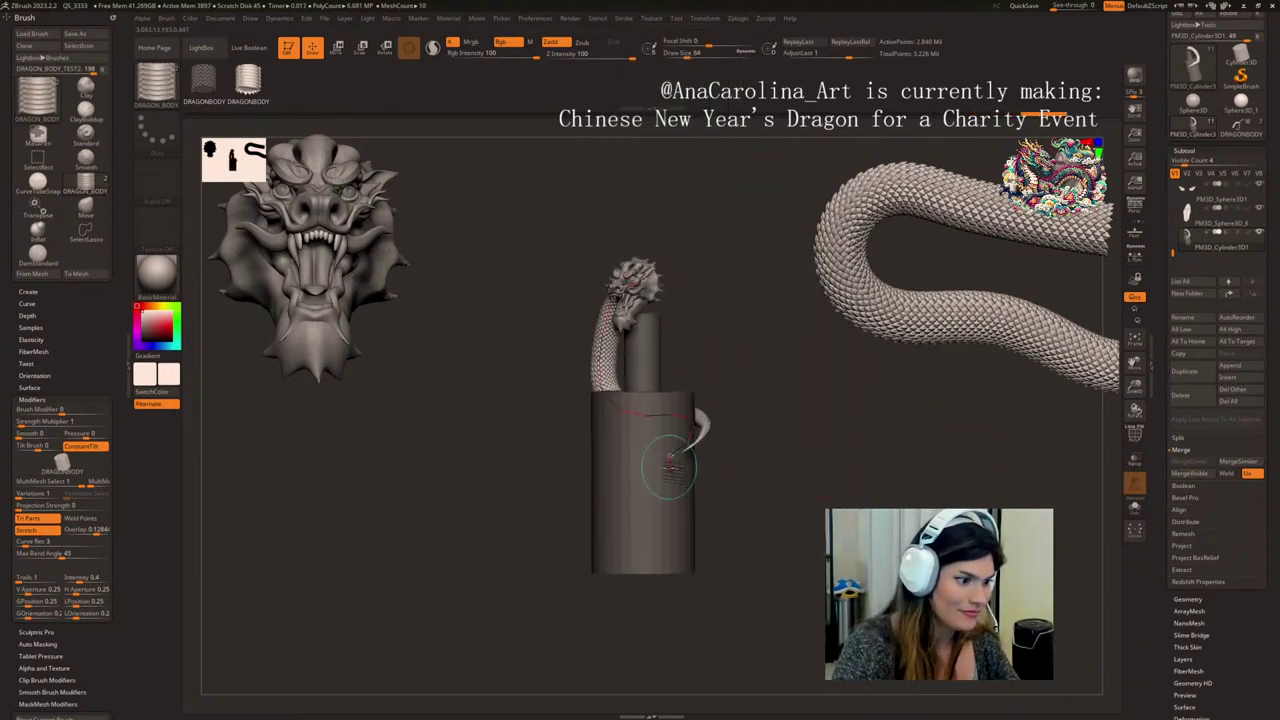
{"action": "left_click_drag", "start_coordinate": [669, 457], "coordinate": [618, 471]}
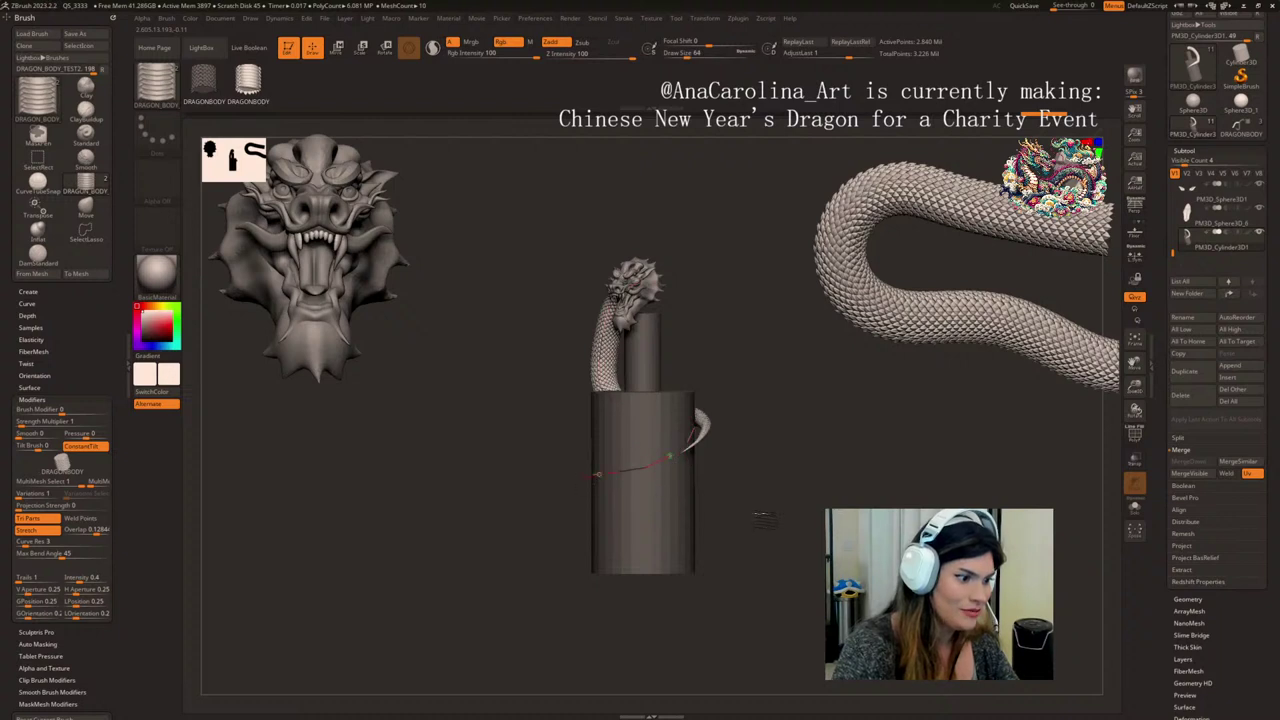
{"action": "left_click_drag", "start_coordinate": [783, 513], "coordinate": [759, 502]}
{"action": "left_click_drag", "start_coordinate": [600, 502], "coordinate": [618, 511]}
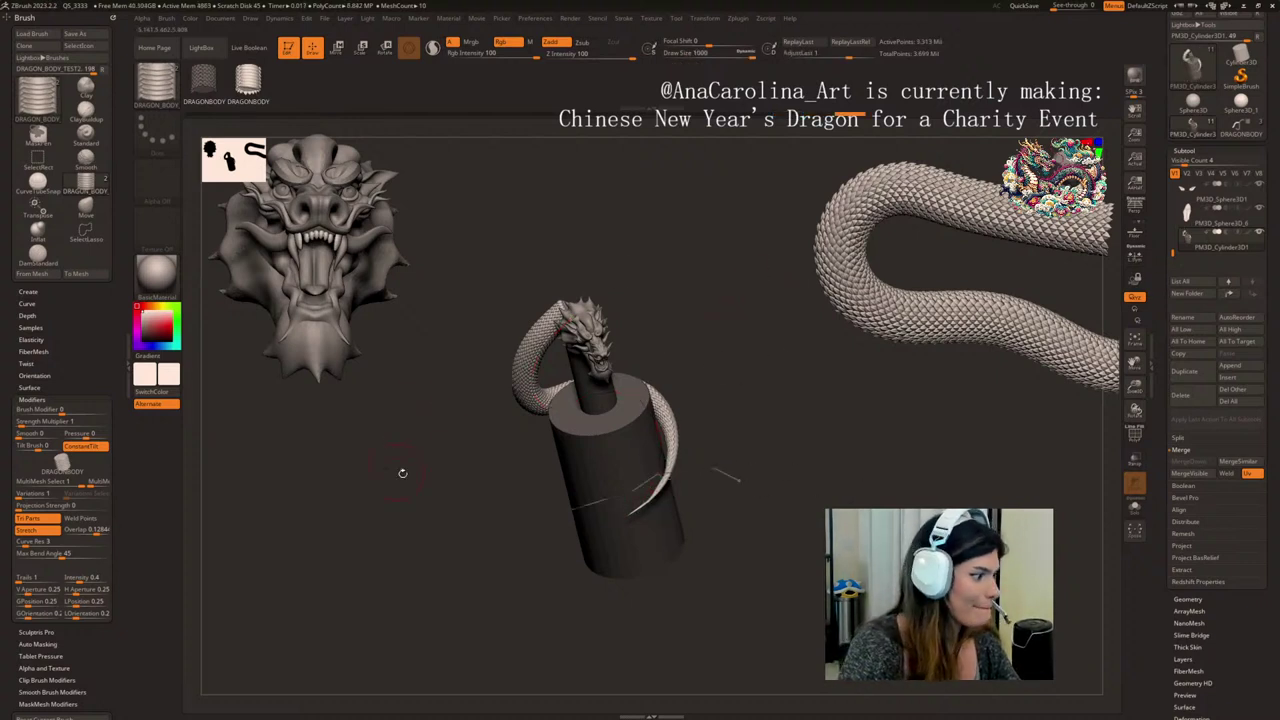
{"action": "left_click_drag", "start_coordinate": [403, 474], "coordinate": [450, 488]}
{"action": "key", "text": "ctrl+z"}
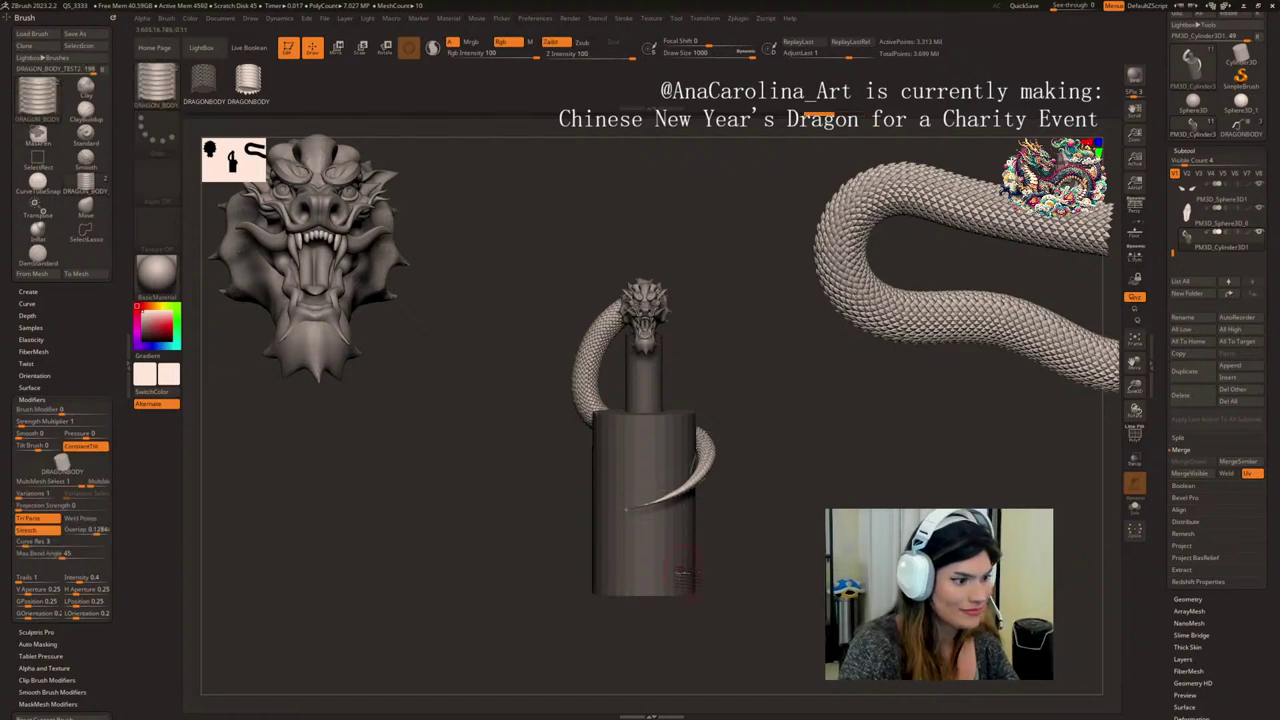
{"action": "mouse_move", "coordinate": [765, 570]}
{"action": "left_mouse_down"}
{"action": "mouse_move", "coordinate": [795, 583]}
{"action": "mouse_move", "coordinate": [773, 586]}
{"action": "left_mouse_up"}
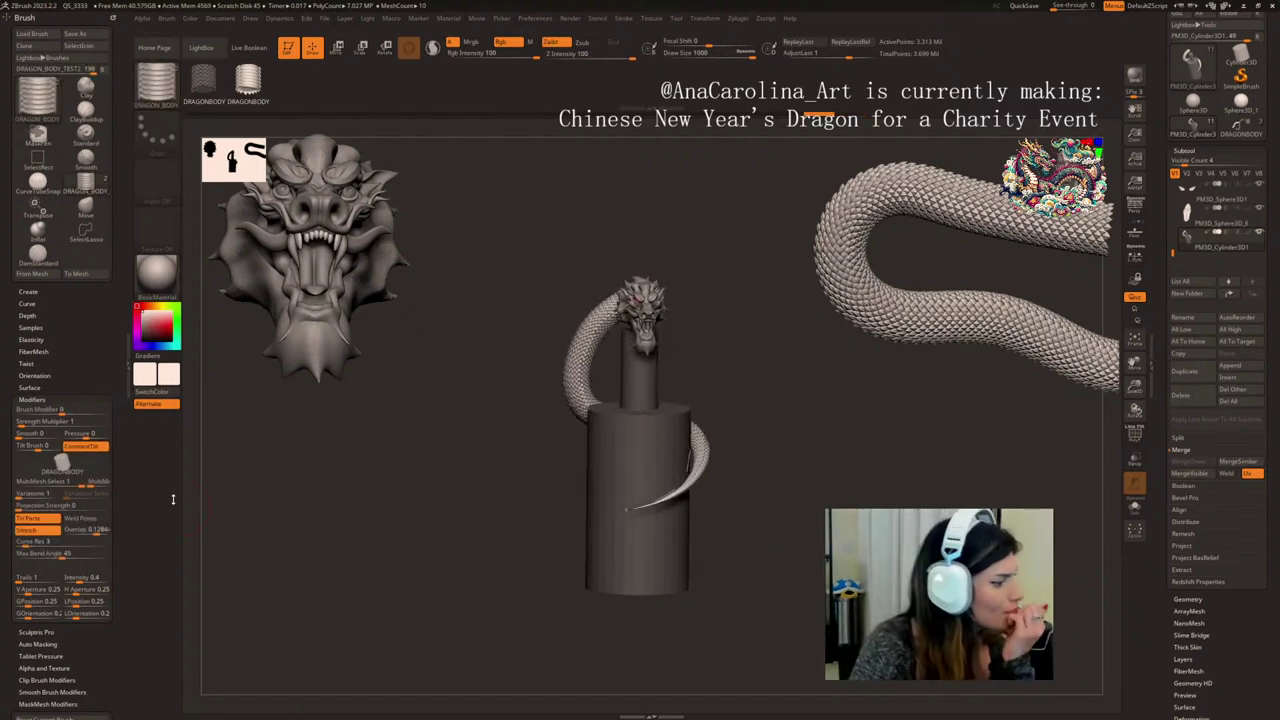
- Switch to the DRAGONBODY tool and step back through its undo history to the straight scaled body segment
{"action": "mouse_move", "coordinate": [123, 467]}
{"action": "left_mouse_down"}
{"action": "mouse_move", "coordinate": [130, 422]}
{"action": "mouse_move", "coordinate": [148, 421]}
{"action": "left_mouse_up"}
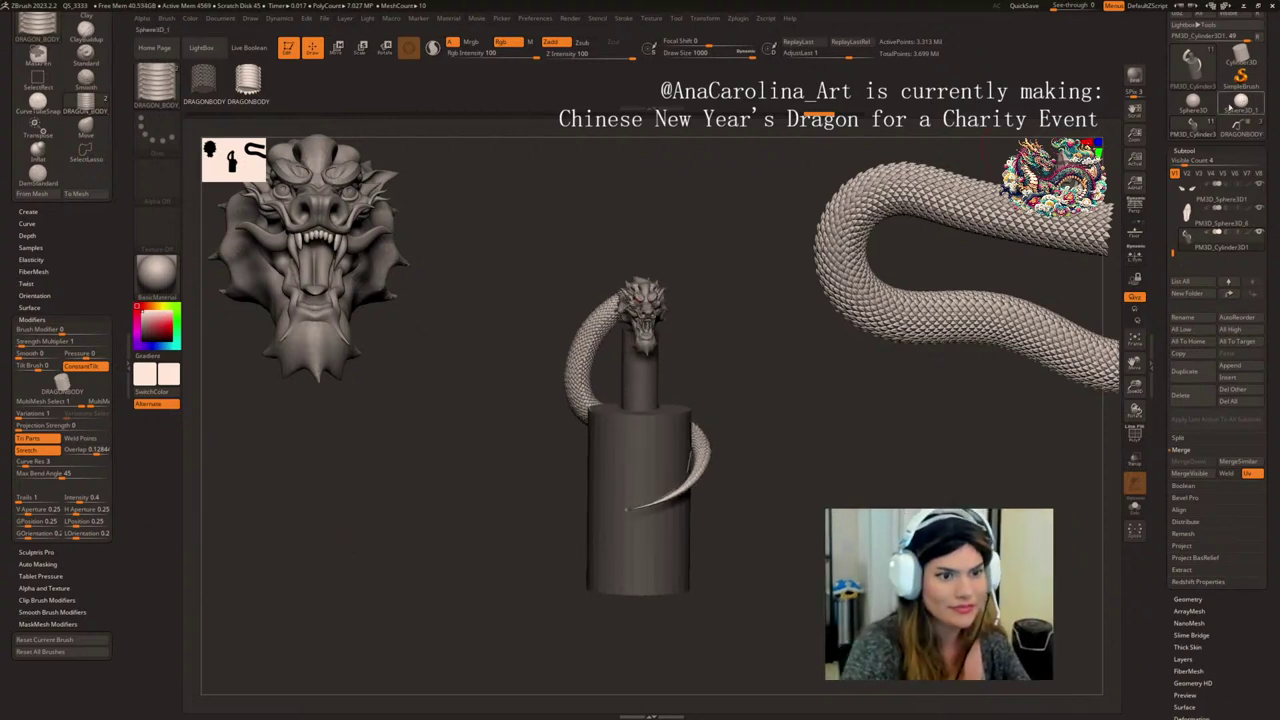
{"action": "mouse_move", "coordinate": [1244, 136]}
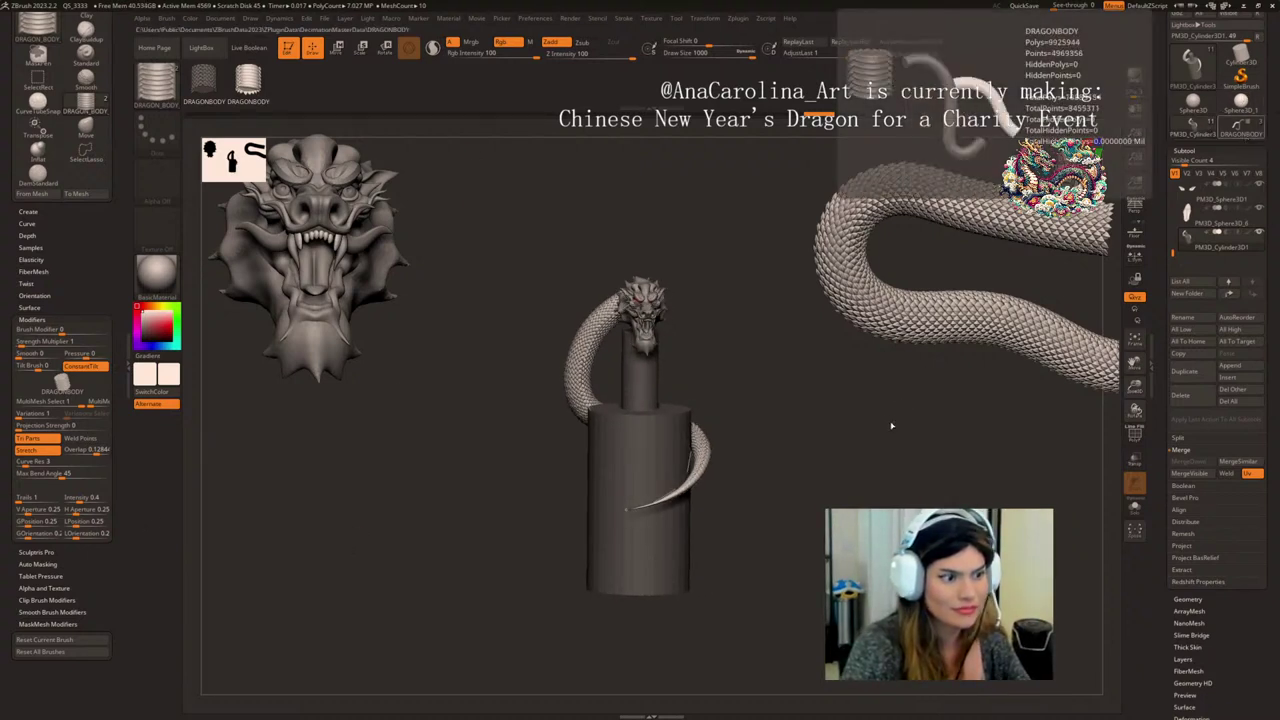
{"action": "right_click_drag", "start_coordinate": [851, 422], "coordinate": [798, 417], "text": "ctrl"}
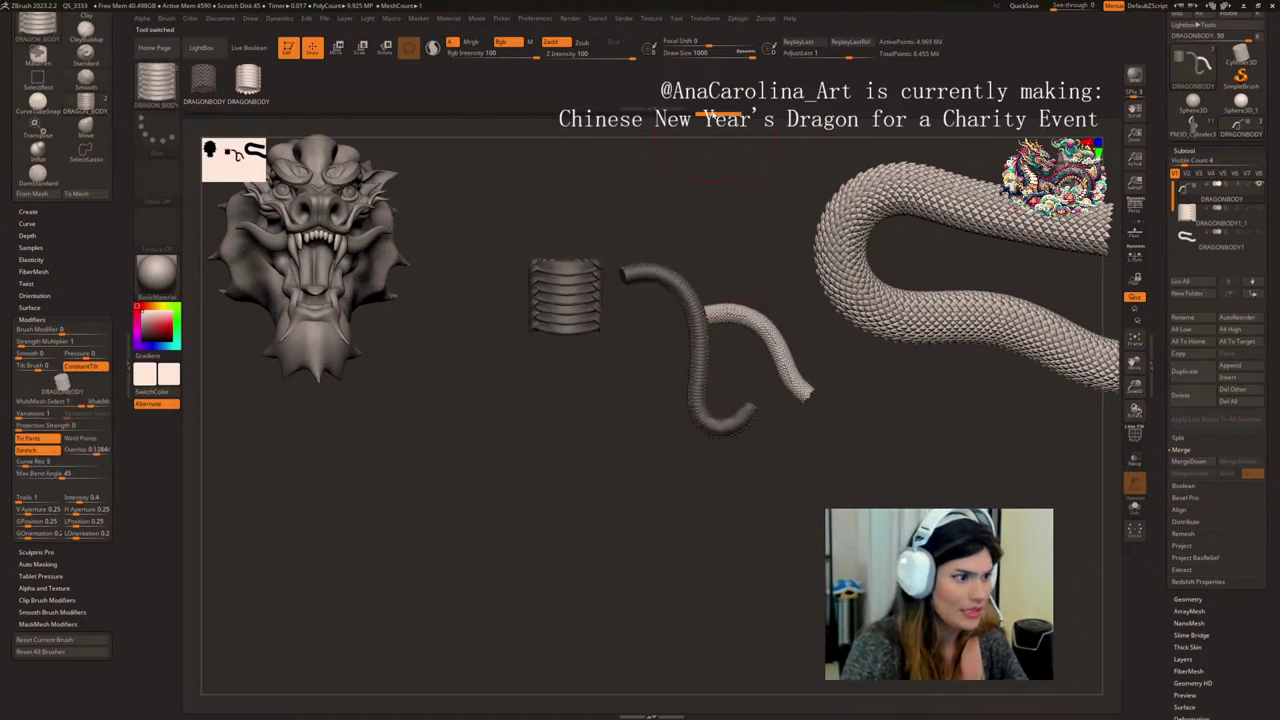
{"action": "left_click", "coordinate": [664, 114]}
{"action": "left_click", "coordinate": [552, 114]}
{"action": "left_click", "coordinate": [580, 114]}
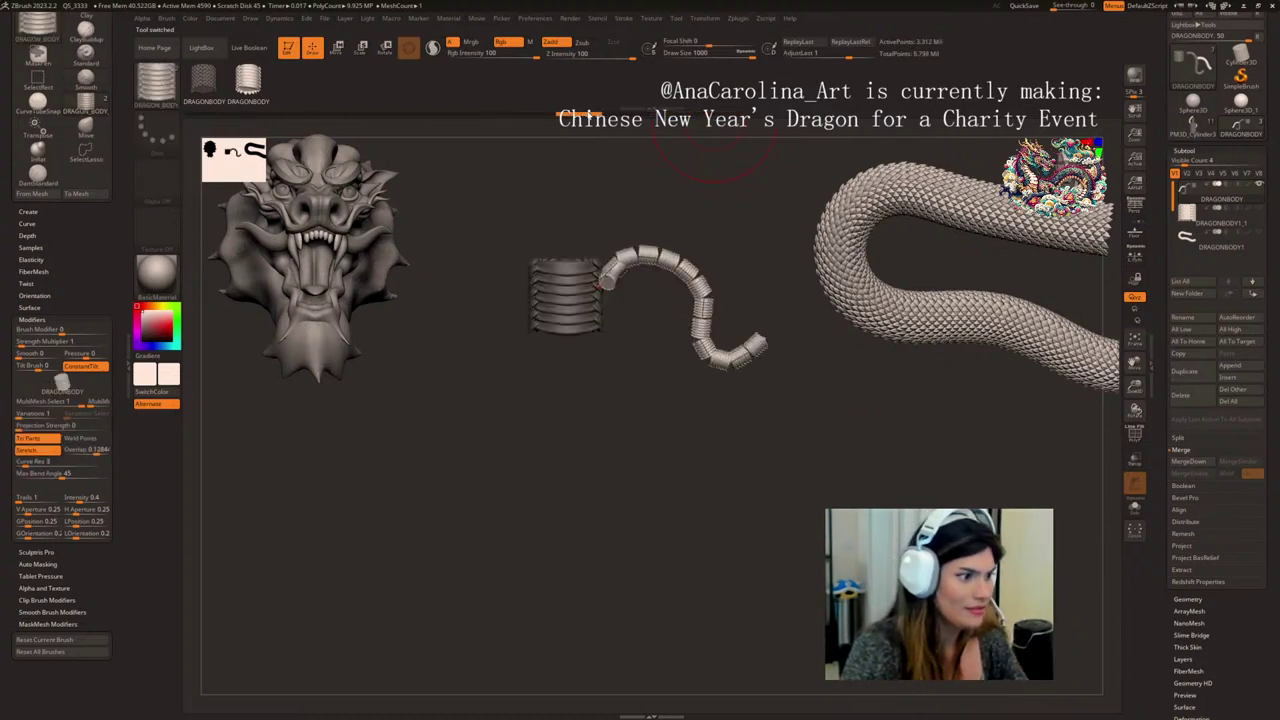
{"action": "key", "text": "ctrl+z"}
{"action": "mouse_move", "coordinate": [730, 320]}
{"action": "right_mouse_down"}
{"action": "mouse_move", "coordinate": [626, 331]}
{"action": "mouse_move", "coordinate": [760, 437]}
{"action": "right_mouse_up"}
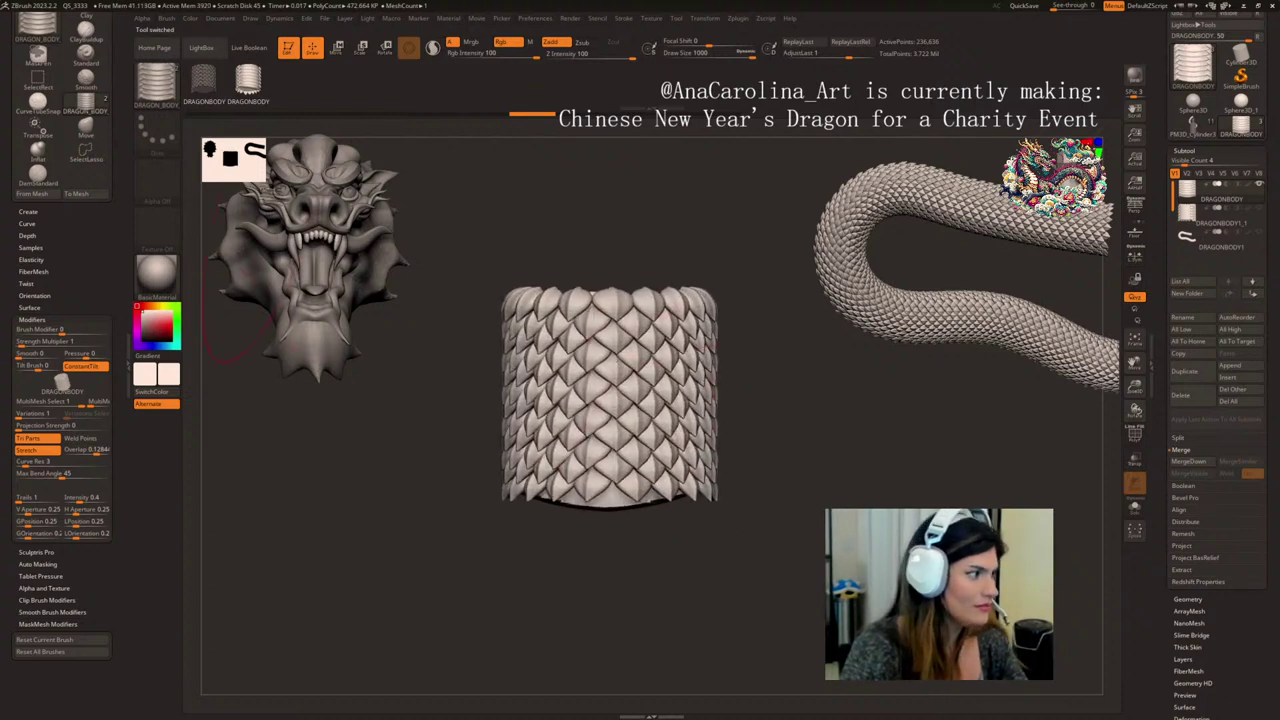
- Create an InsertMesh from the scaled body segment and append it to the current dragon body brush
{"action": "left_click", "coordinate": [30, 212]}
{"action": "left_click", "coordinate": [55, 221]}
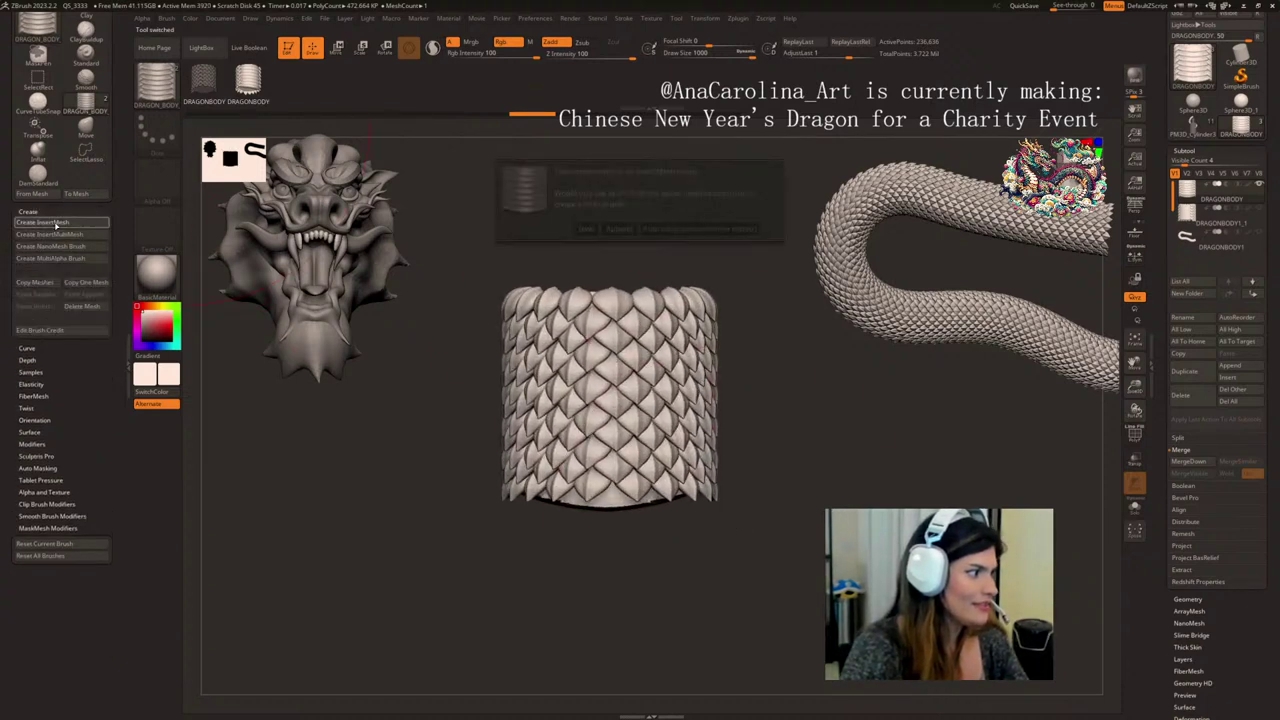
{"action": "left_click", "coordinate": [586, 228]}
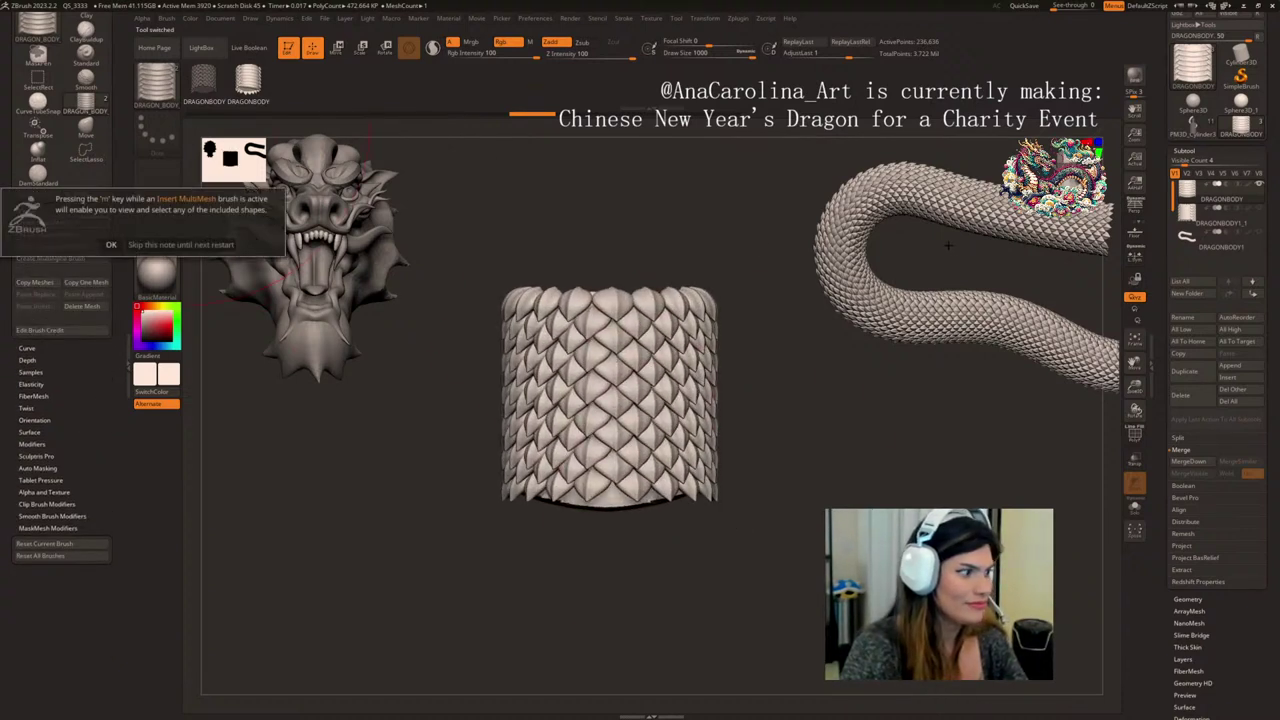
{"action": "left_click", "coordinate": [146, 244]}
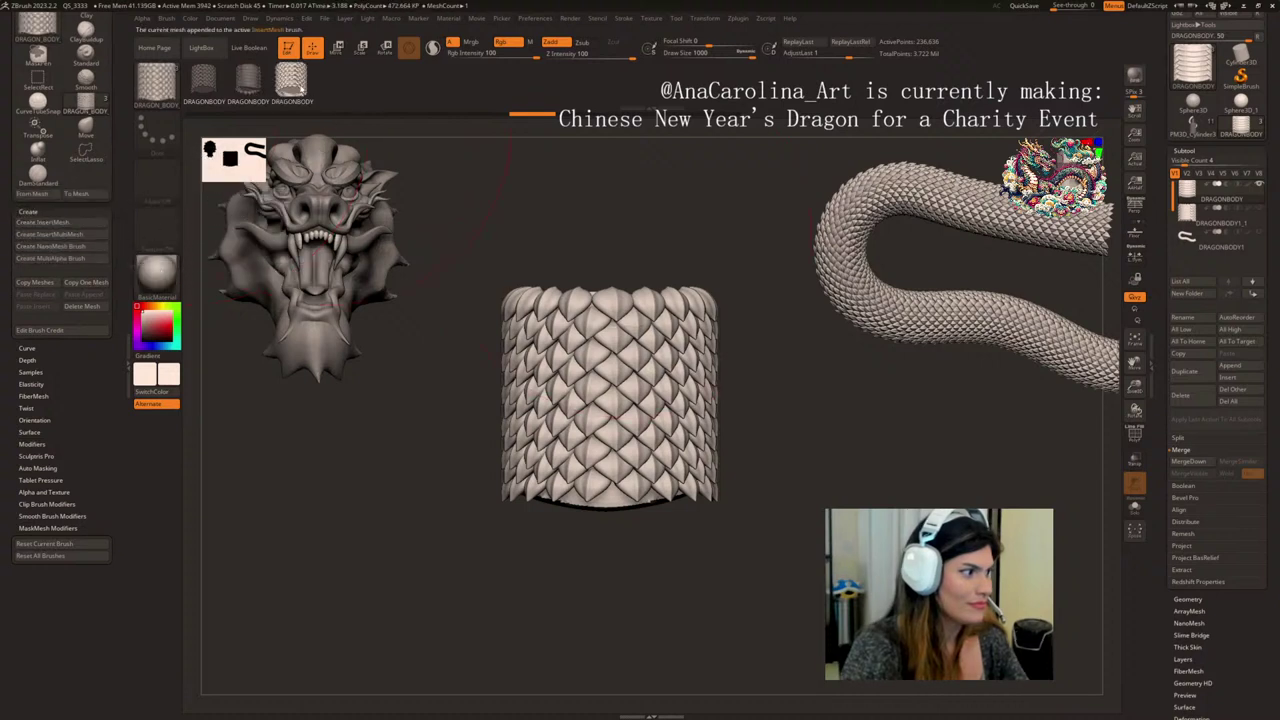
- Turn on Stretch in the brush modifiers and set the overlap to 0.128 and the curve resolution to 3
{"action": "left_click", "coordinate": [38, 444]}
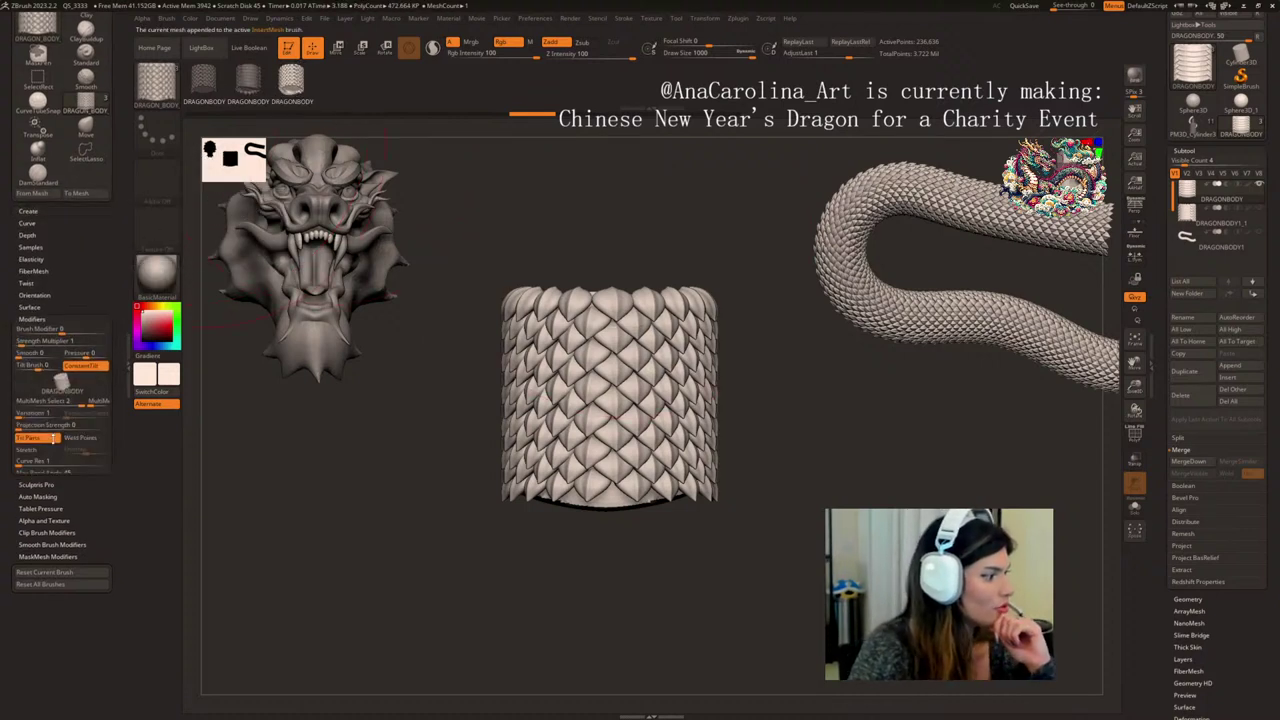
{"action": "left_click", "coordinate": [43, 450]}
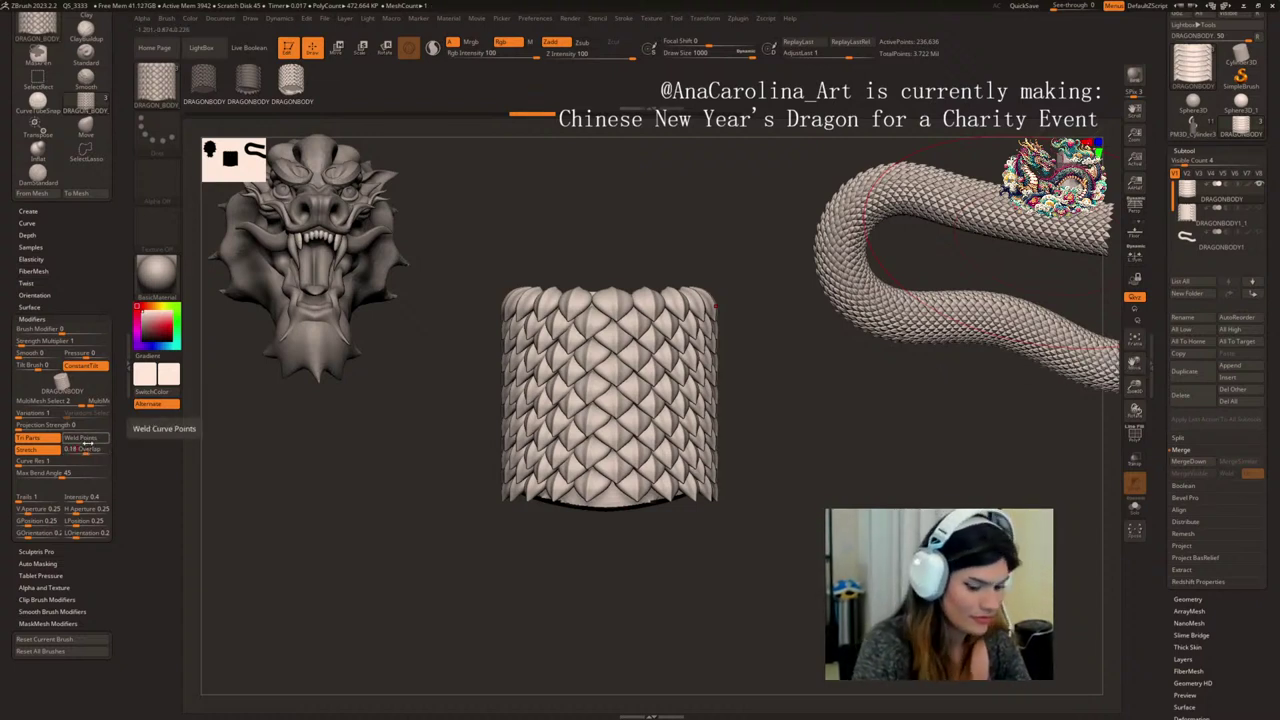
{"action": "key", "text": "Left"}
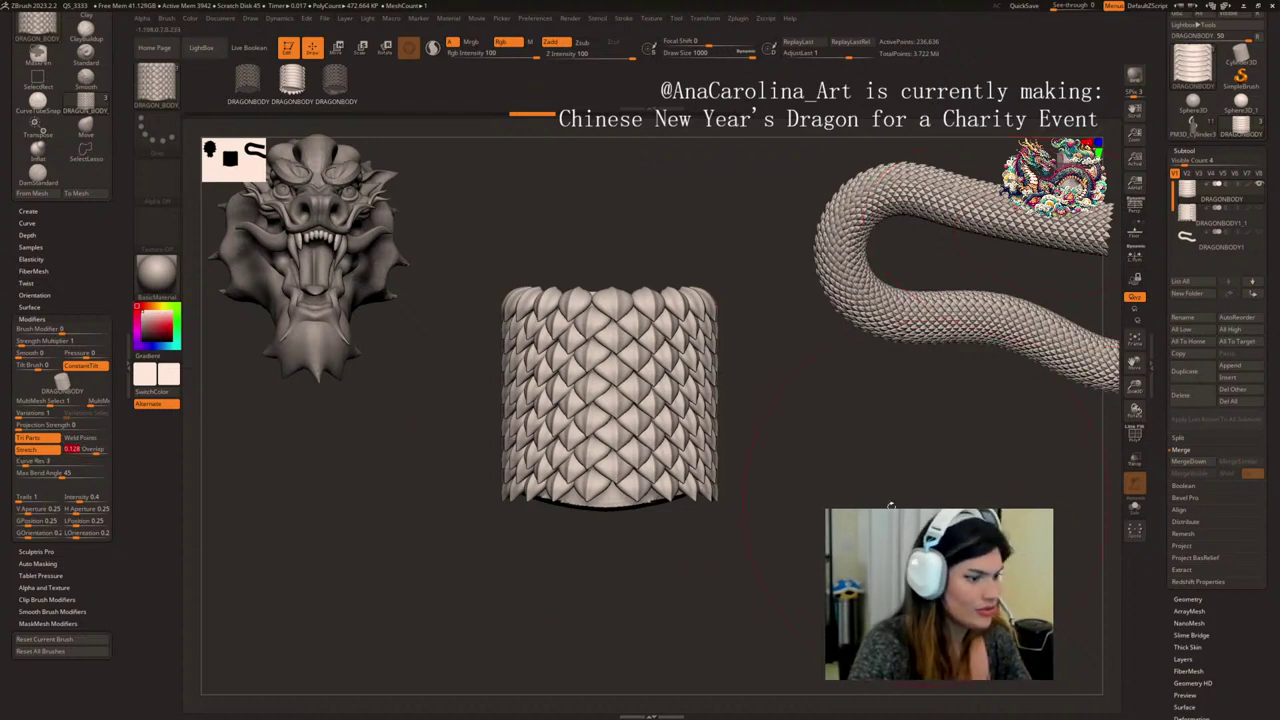
- Switch back to the dragon head tool and refresh the body curve with the updated brush
{"action": "left_click_drag", "start_coordinate": [864, 447], "coordinate": [966, 323], "text": "alt"}
{"action": "left_click", "coordinate": [1195, 127]}
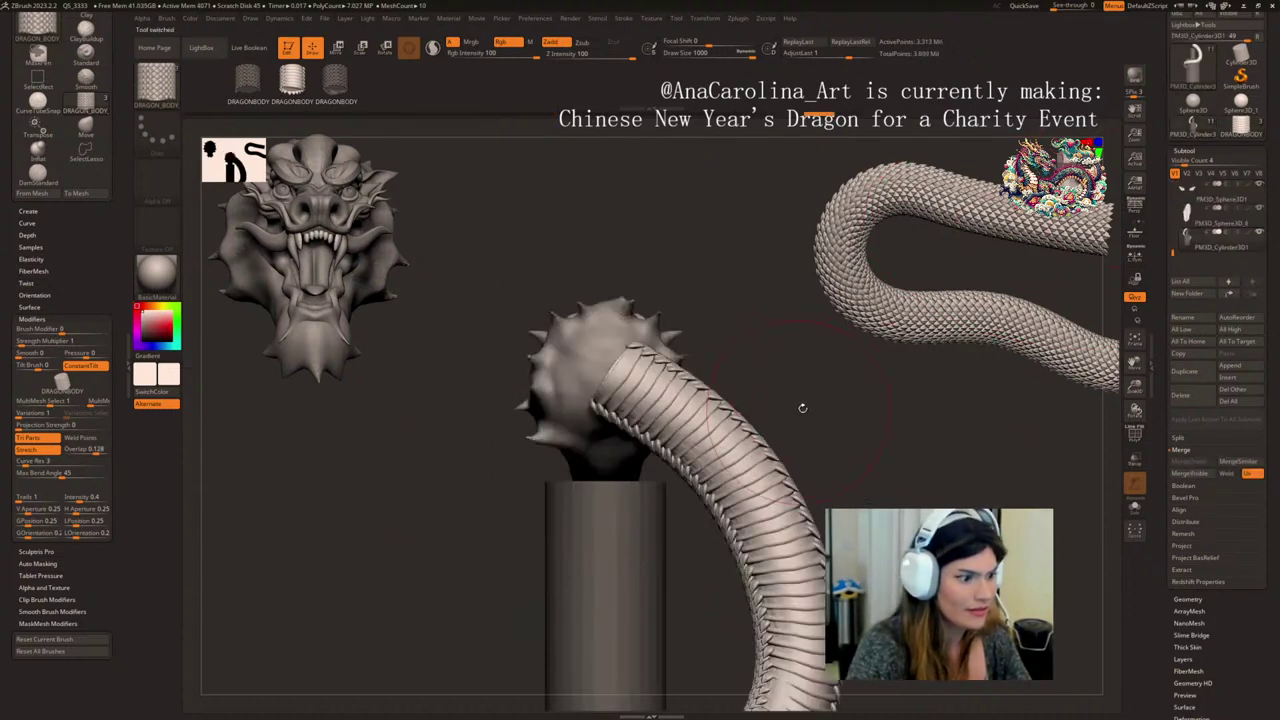
{"action": "left_click_drag", "start_coordinate": [803, 406], "coordinate": [850, 430]}
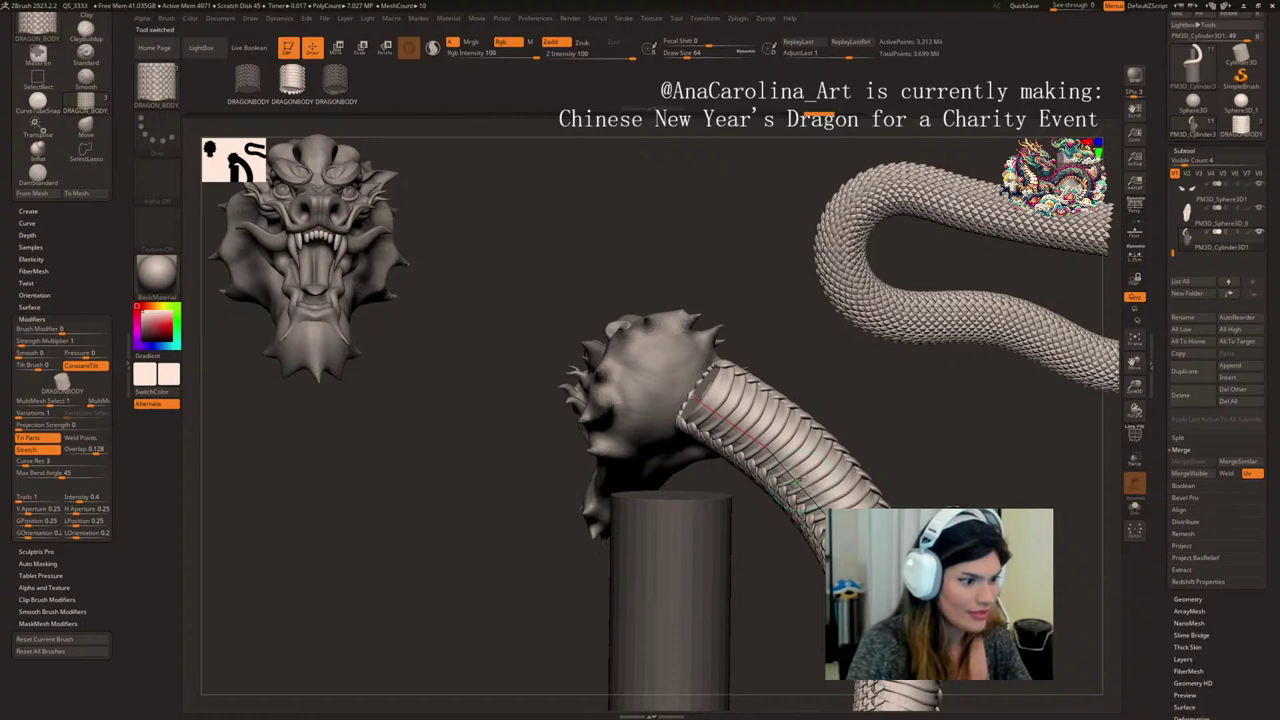
{"action": "left_click", "coordinate": [797, 485]}
{"action": "mouse_move", "coordinate": [860, 410]}
{"action": "left_mouse_down"}
{"action": "mouse_move", "coordinate": [910, 440]}
{"action": "mouse_move", "coordinate": [930, 430]}
{"action": "left_mouse_up"}
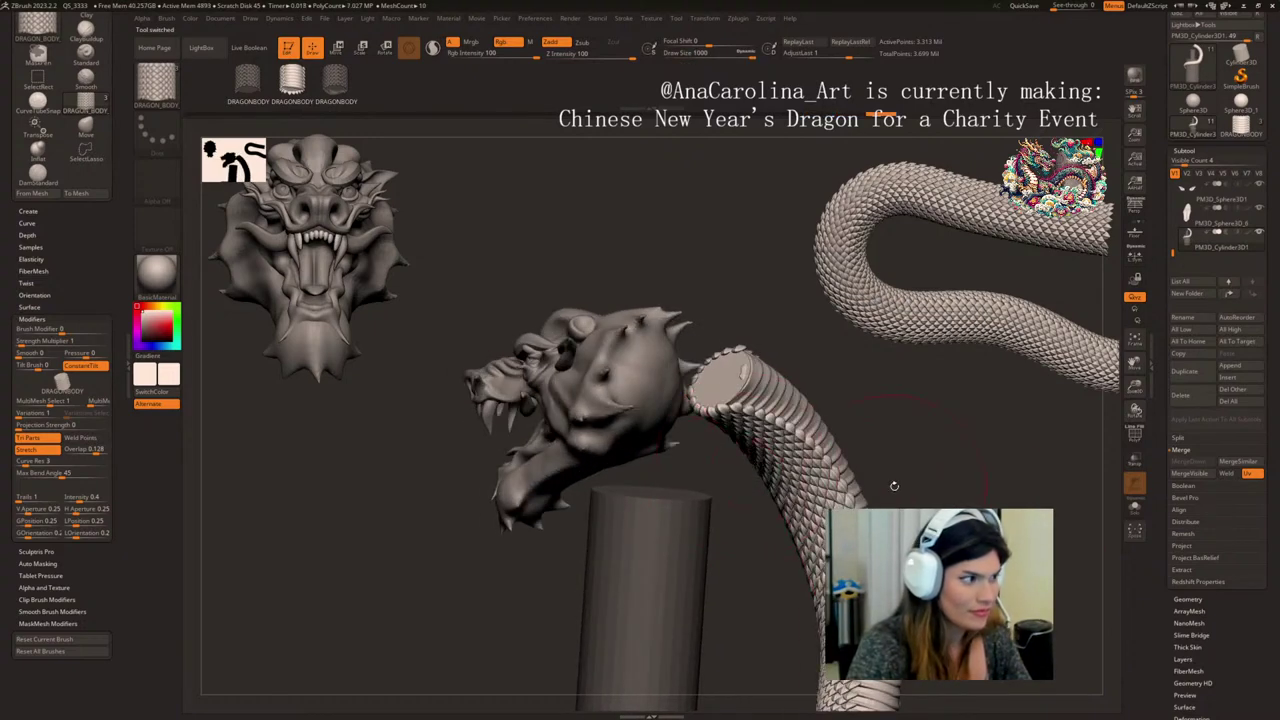
- Choose the third DRAGONBODY mesh in the brush, set its curve resolution to 3 and refresh the body curve
{"action": "left_click", "coordinate": [348, 95]}
{"action": "left_click_drag", "start_coordinate": [916, 452], "coordinate": [922, 445]}
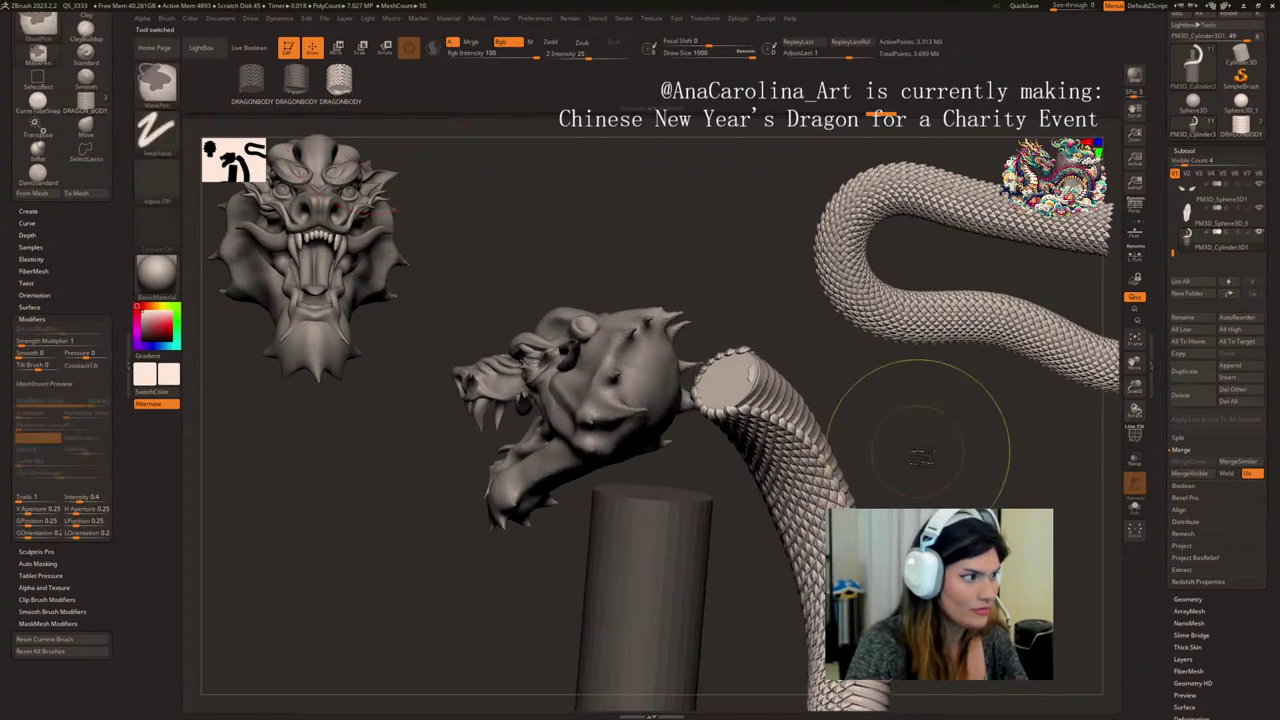
{"action": "key", "text": "ctrl+z"}
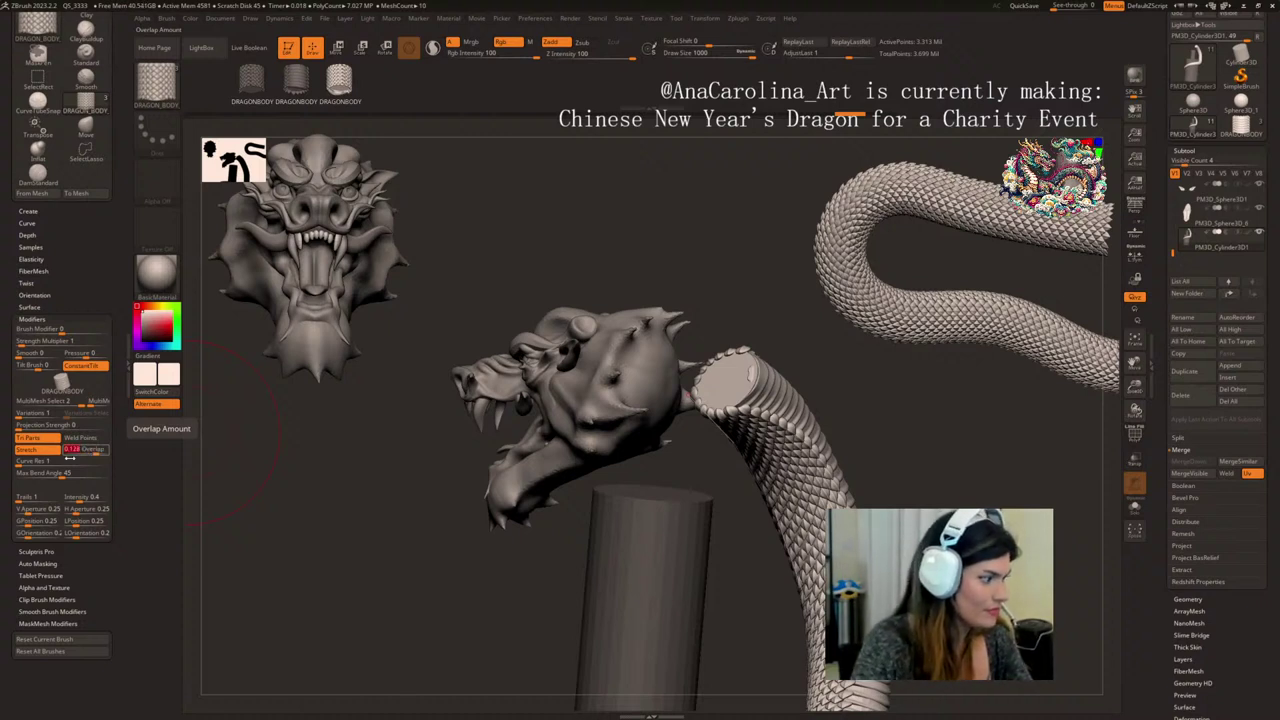
{"action": "left_click", "coordinate": [62, 462]}
{"action": "type", "text": "3"}
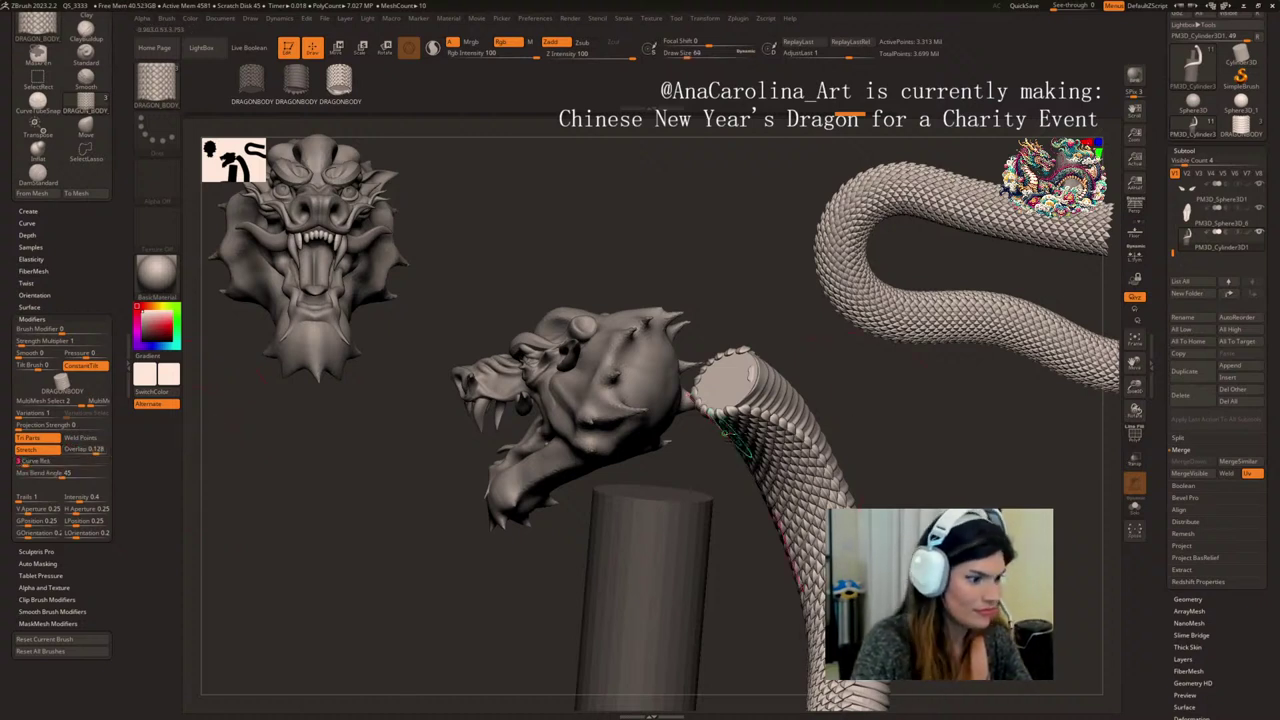
{"action": "left_click", "coordinate": [726, 436]}
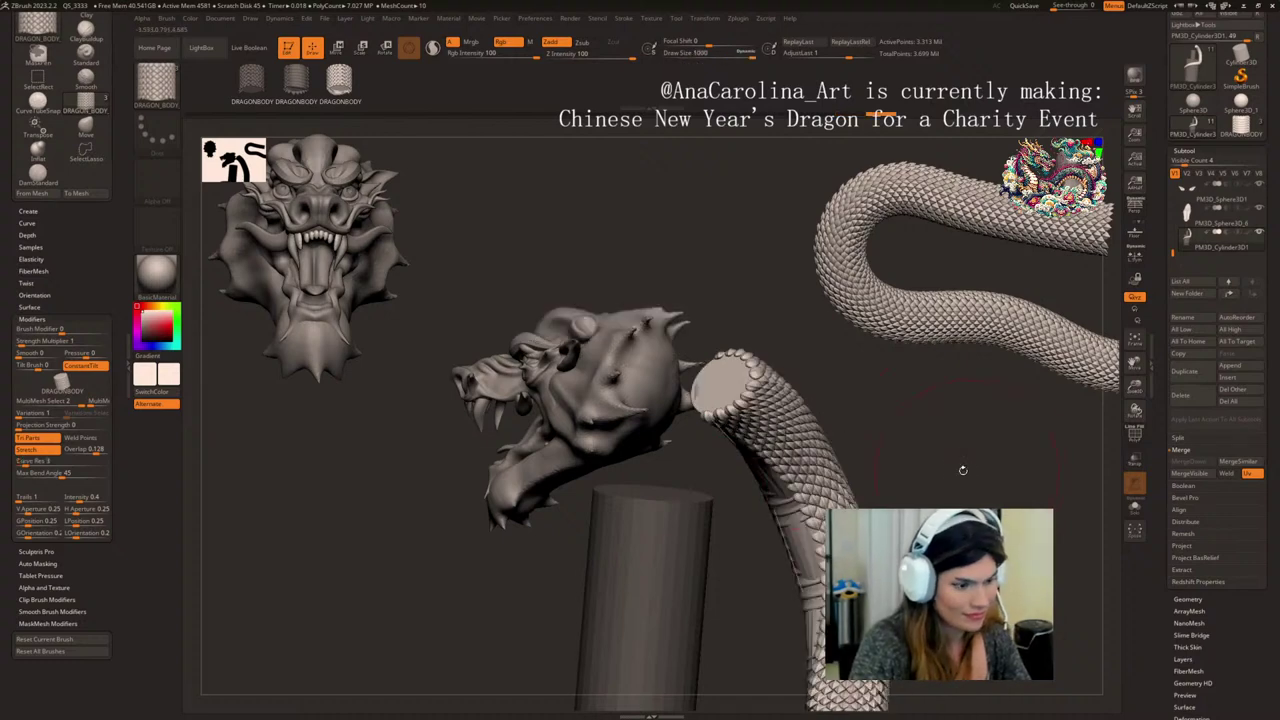
- Set the brush's max bend angle to 90 and refresh the coiled body curve, quick-saving the project in between
{"action": "mouse_move", "coordinate": [963, 469]}
{"action": "left_mouse_down"}
{"action": "mouse_move", "coordinate": [900, 480]}
{"action": "mouse_move", "coordinate": [912, 508]}
{"action": "mouse_move", "coordinate": [877, 483]}
{"action": "mouse_move", "coordinate": [964, 520]}
{"action": "mouse_move", "coordinate": [964, 478]}
{"action": "mouse_move", "coordinate": [901, 474]}
{"action": "mouse_move", "coordinate": [975, 540]}
{"action": "mouse_move", "coordinate": [965, 504]}
{"action": "left_mouse_up"}
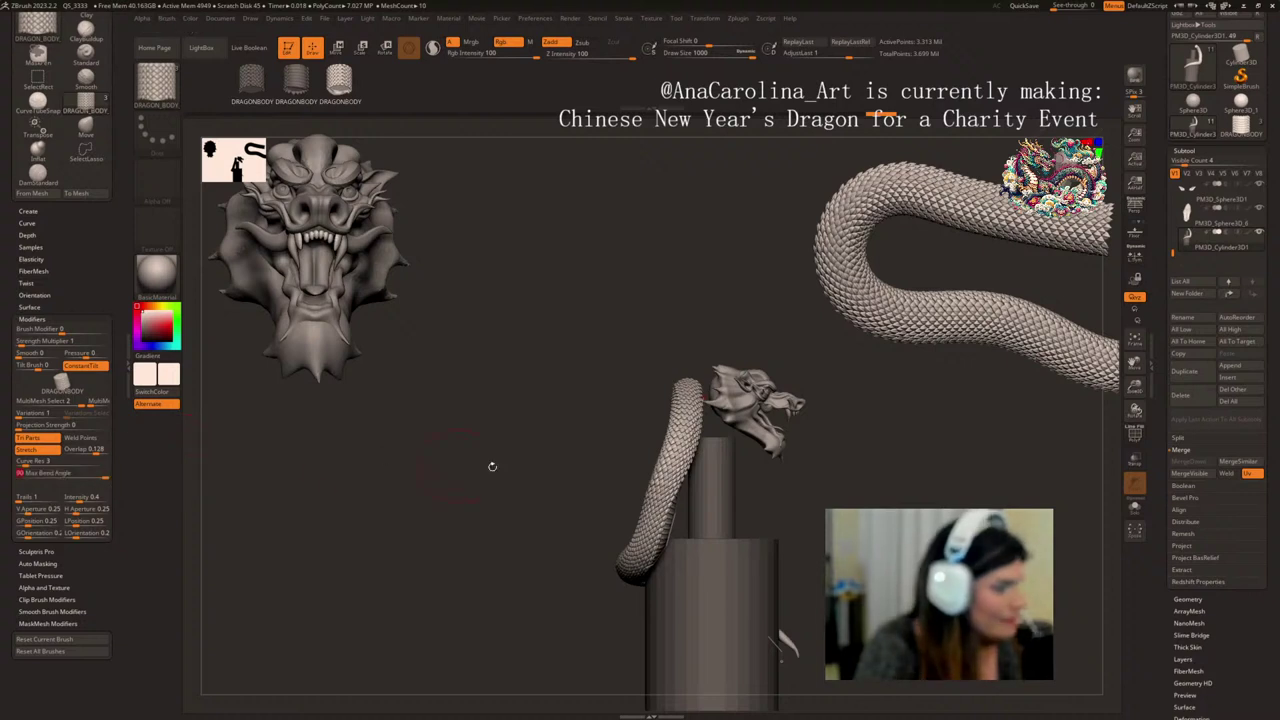
{"action": "left_click", "coordinate": [1025, 6]}
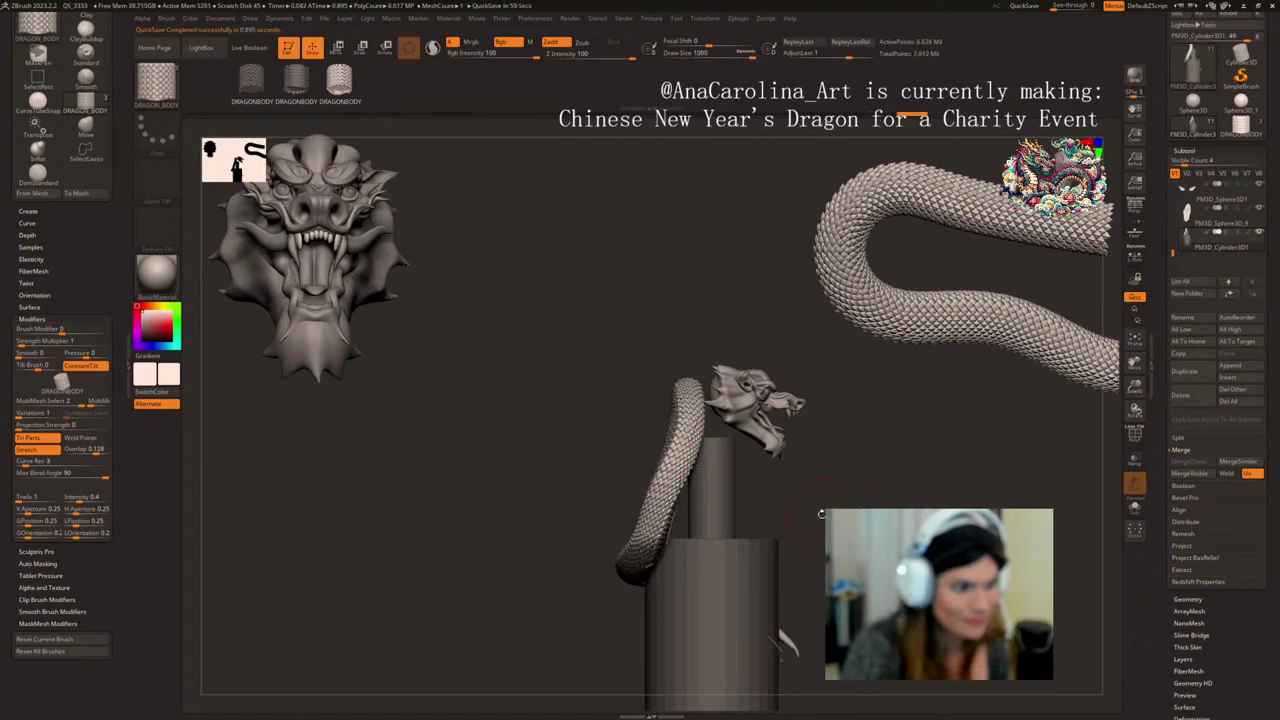
{"action": "mouse_move", "coordinate": [848, 452]}
{"action": "left_mouse_down"}
{"action": "mouse_move", "coordinate": [765, 529]}
{"action": "mouse_move", "coordinate": [705, 549]}
{"action": "mouse_move", "coordinate": [838, 503]}
{"action": "mouse_move", "coordinate": [857, 472]}
{"action": "mouse_move", "coordinate": [864, 483]}
{"action": "mouse_move", "coordinate": [891, 471]}
{"action": "mouse_move", "coordinate": [808, 498]}
{"action": "mouse_move", "coordinate": [729, 428]}
{"action": "mouse_move", "coordinate": [706, 463]}
{"action": "mouse_move", "coordinate": [671, 463]}
{"action": "mouse_move", "coordinate": [688, 463]}
{"action": "left_mouse_up"}
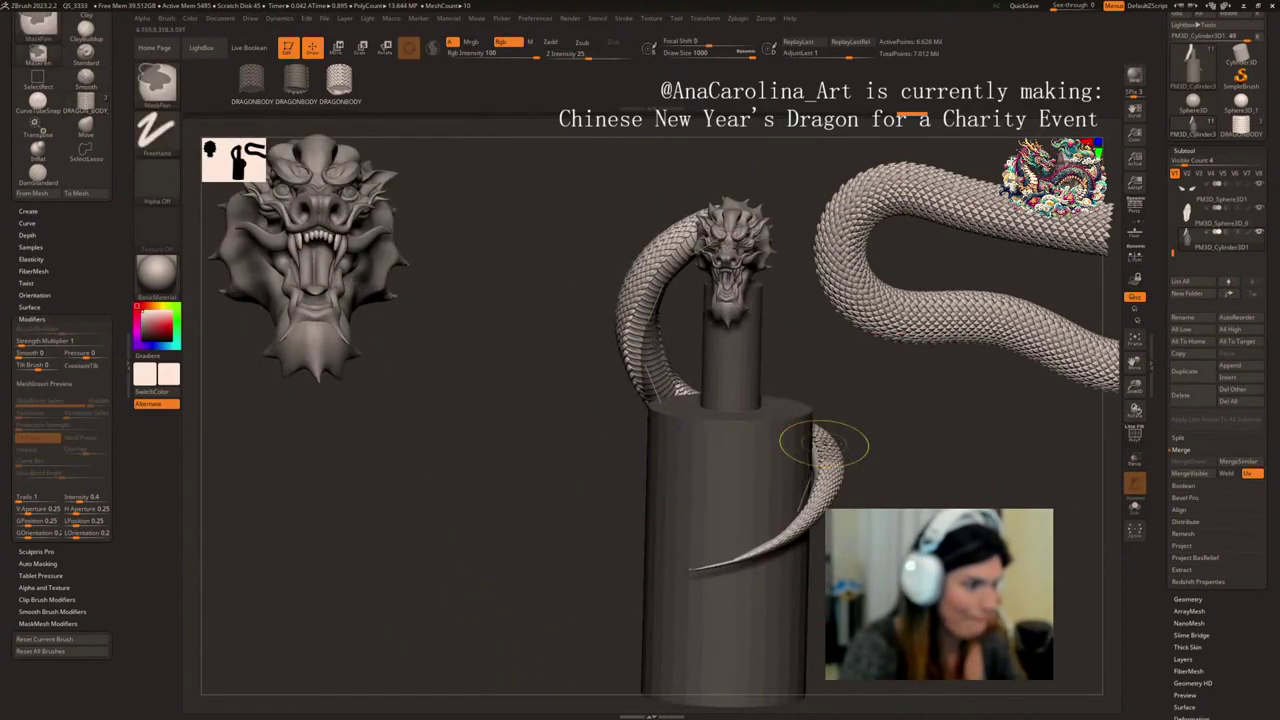
{"action": "key", "text": "ctrl+z"}
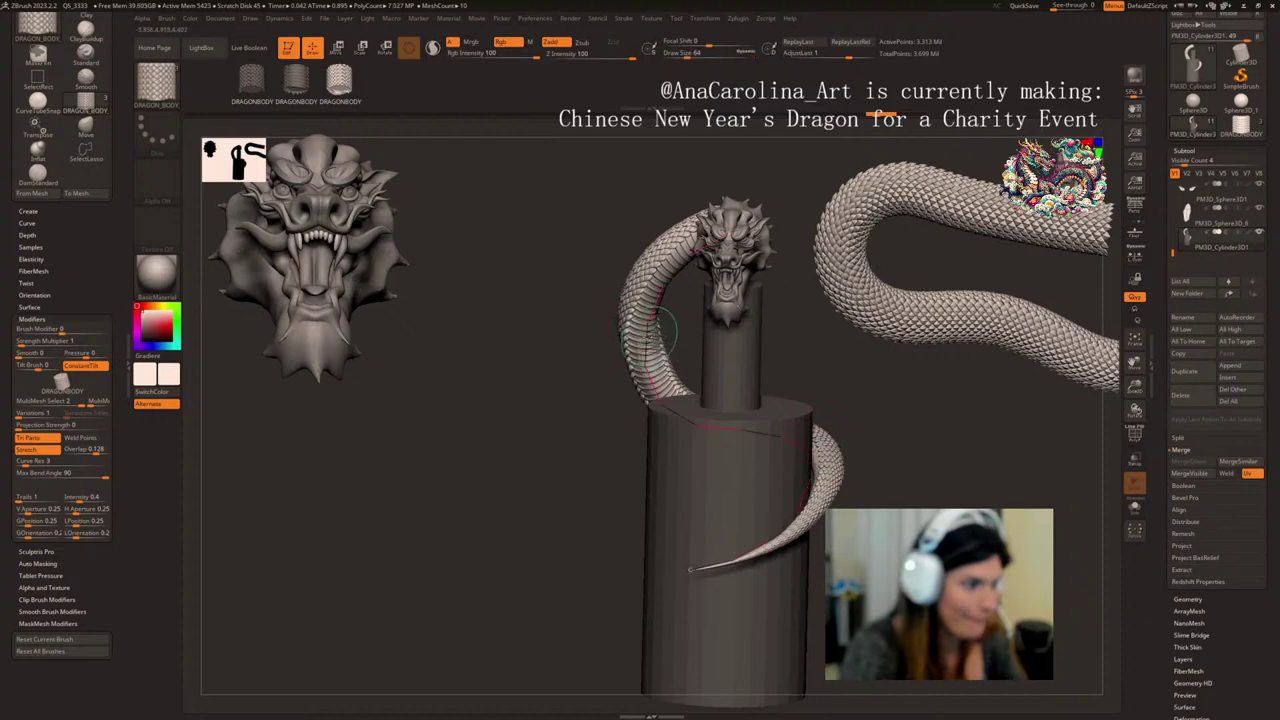
{"action": "left_click", "coordinate": [655, 332]}
{"action": "left_click_drag", "start_coordinate": [837, 406], "coordinate": [833, 460]}
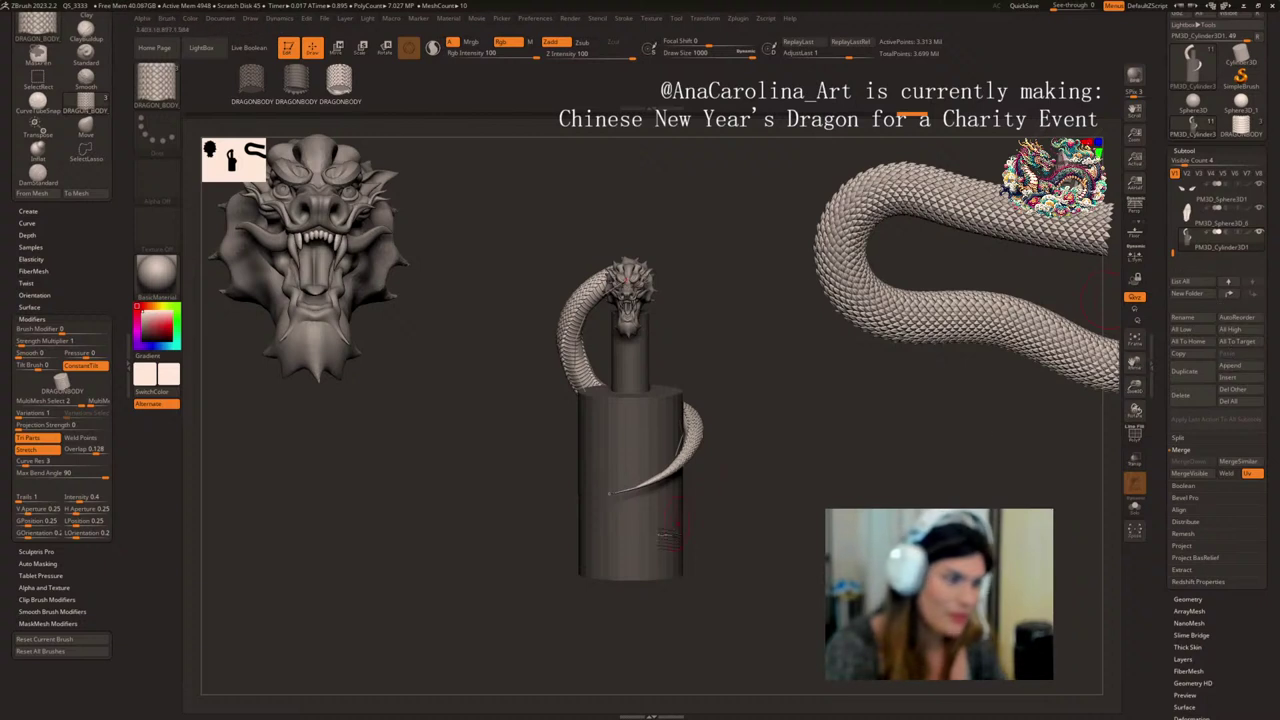
- Split the unmasked points so the dragon body becomes a separate subtool from the cylinders
{"action": "left_click_drag", "start_coordinate": [916, 507], "coordinate": [988, 498]}
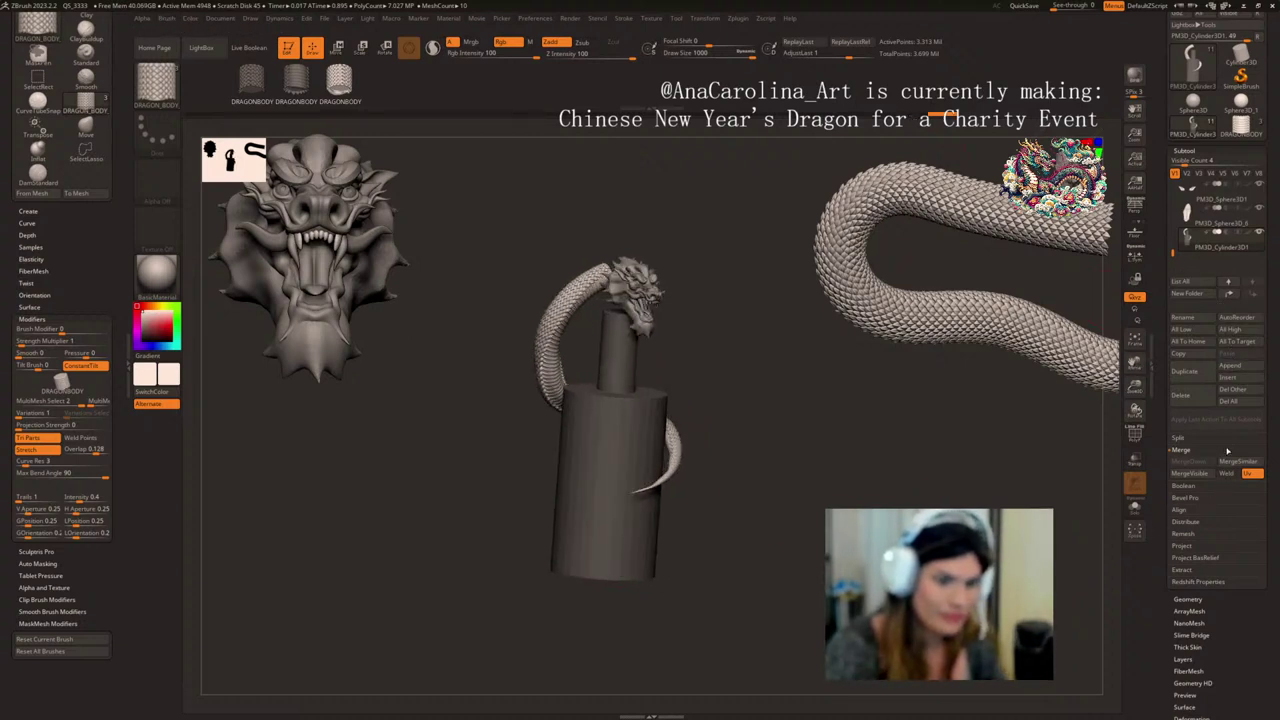
{"action": "left_click", "coordinate": [1208, 439]}
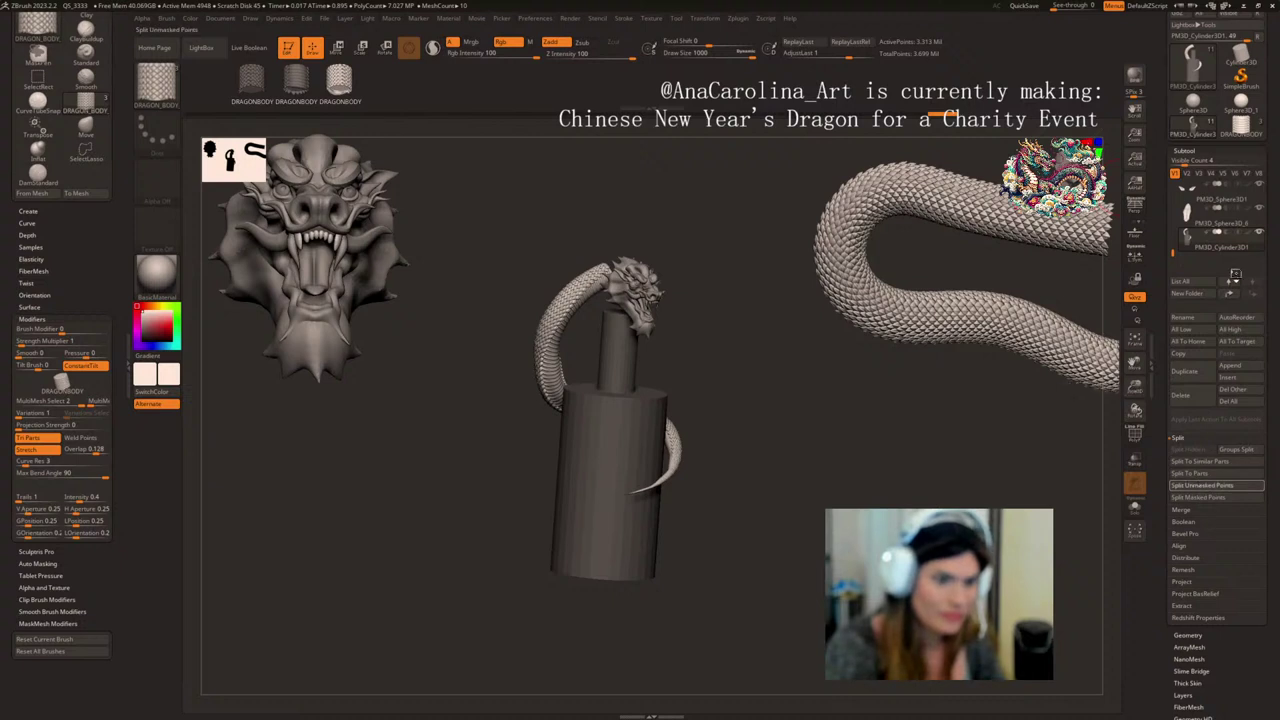
{"action": "left_click", "coordinate": [1216, 485]}
- Select the cylinder subtool, duplicate the cylinder downwards and scale the copy into a wider base
{"action": "left_click", "coordinate": [1184, 243]}
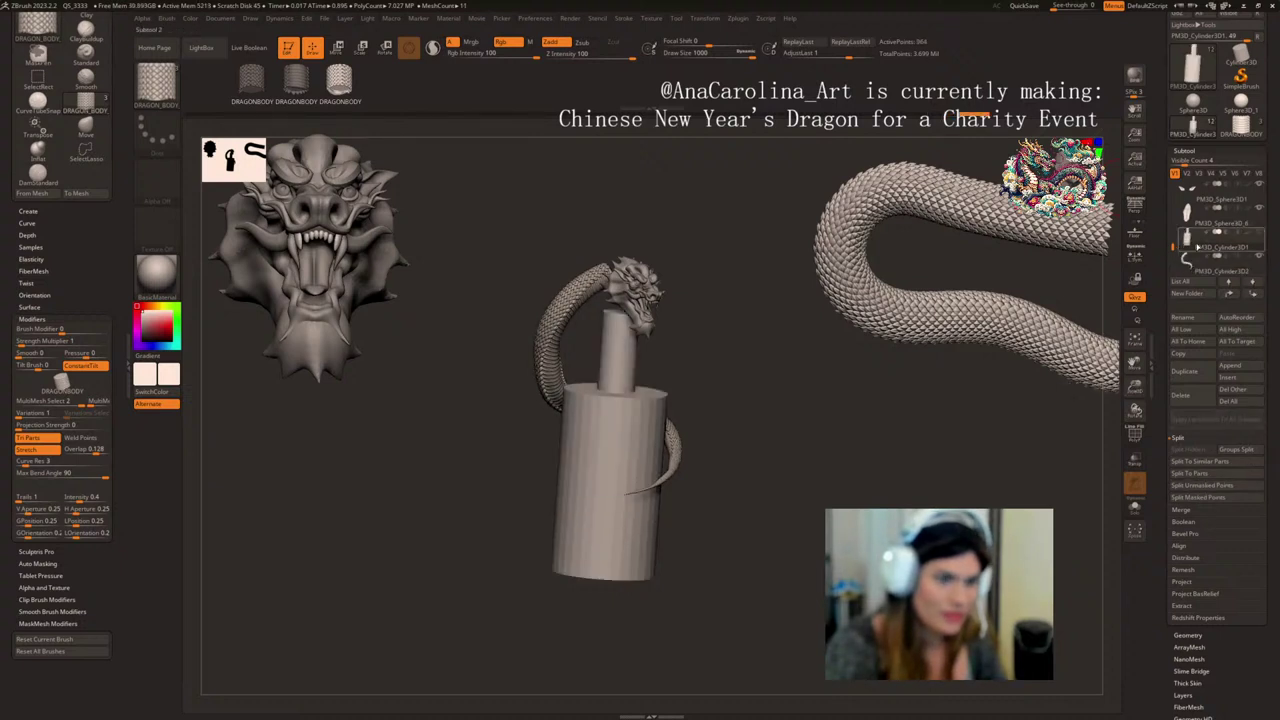
{"action": "left_click_drag", "start_coordinate": [911, 378], "coordinate": [803, 403], "text": "shift"}
{"action": "key", "text": "w"}
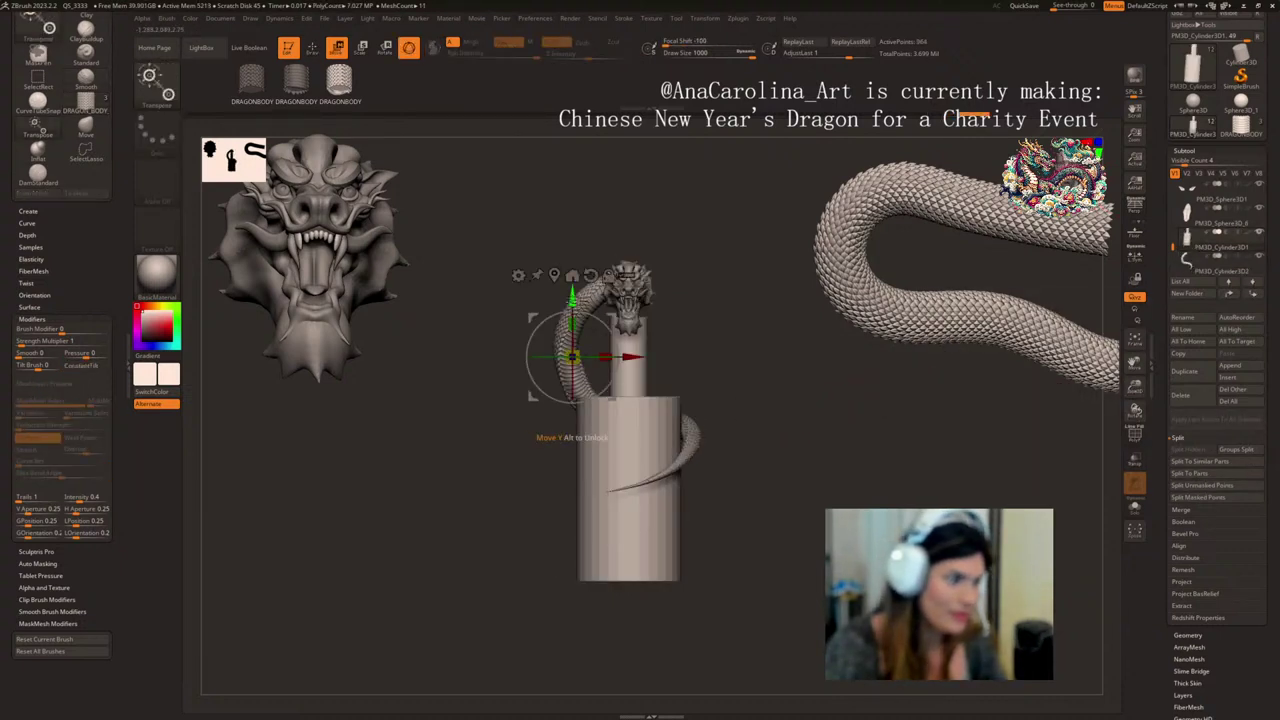
{"action": "left_click_drag", "start_coordinate": [572, 302], "coordinate": [560, 560], "text": "ctrl"}
{"action": "left_click_drag", "start_coordinate": [486, 600], "coordinate": [400, 600], "text": "shift"}
{"action": "left_click_drag", "start_coordinate": [734, 560], "coordinate": [765, 594]}
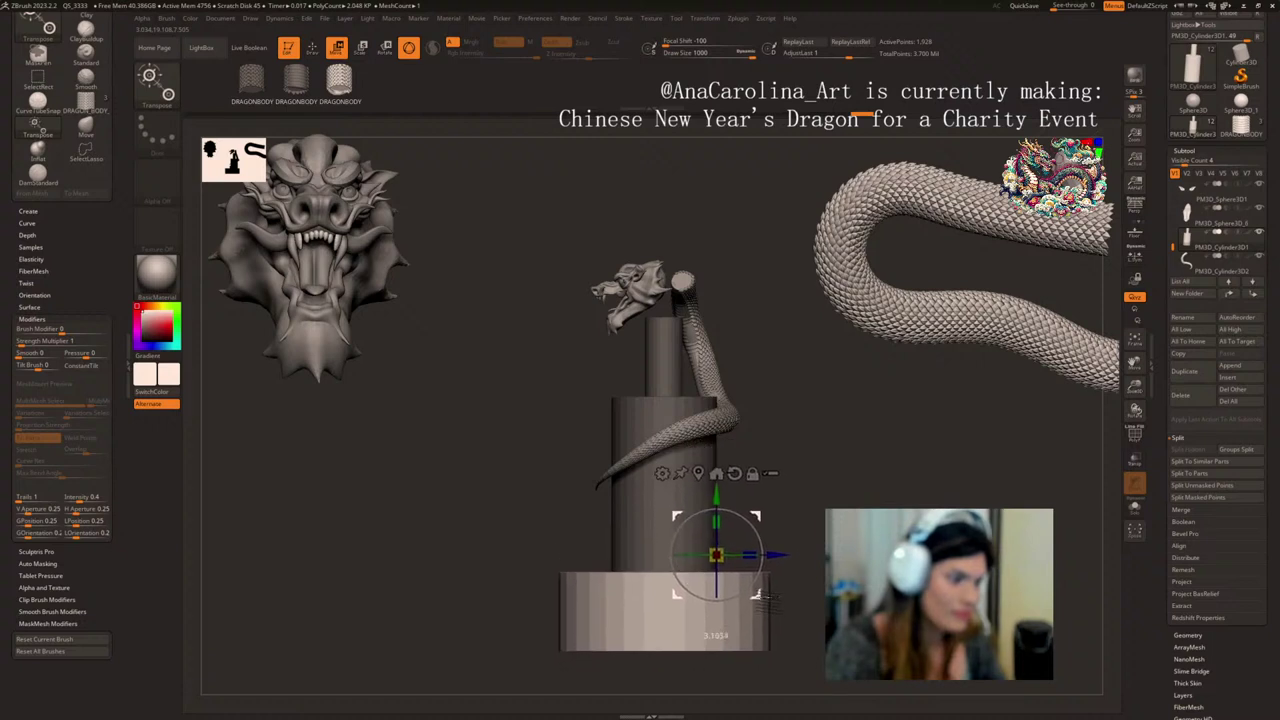
{"action": "left_click_drag", "start_coordinate": [560, 552], "coordinate": [671, 547], "text": "shift"}
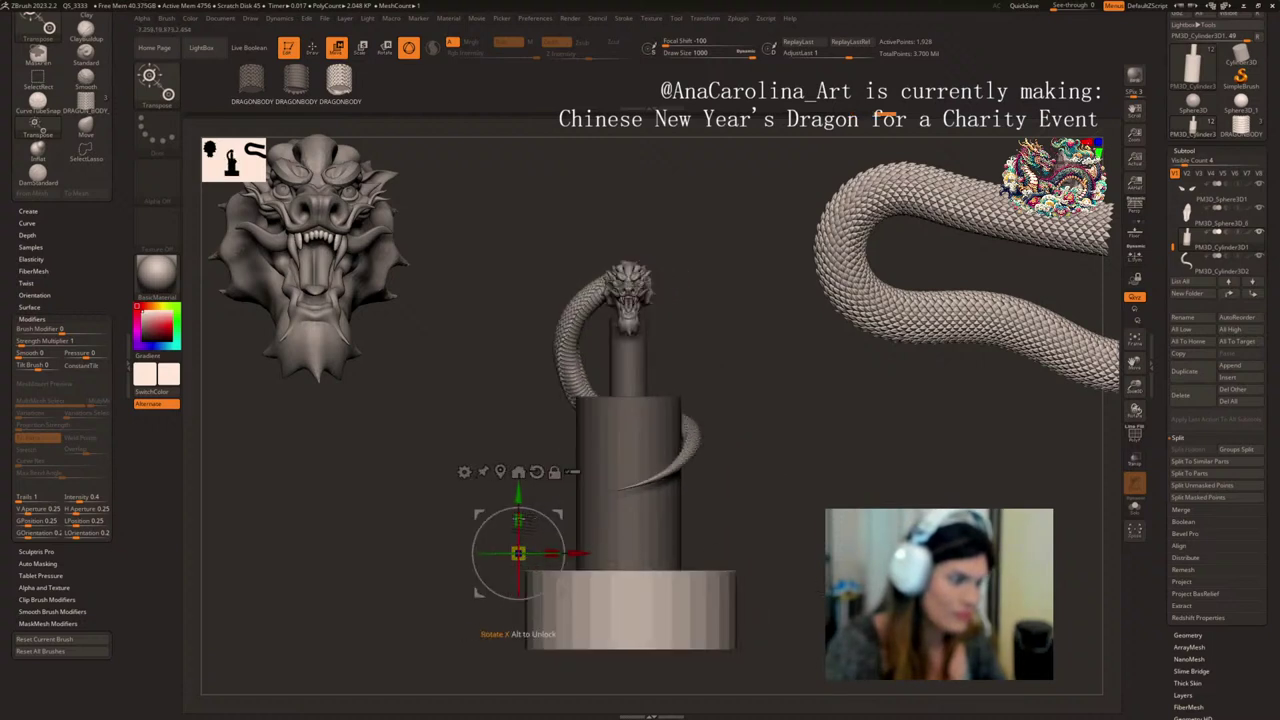
- Flatten the wide base into a thin disc directly under the main cylinder and switch to the Move brush
{"action": "left_click_drag", "start_coordinate": [518, 520], "coordinate": [518, 573]}
{"action": "key", "text": "ctrl+z"}
{"action": "mouse_move", "coordinate": [518, 493]}
{"action": "left_mouse_down"}
{"action": "mouse_move", "coordinate": [518, 529]}
{"action": "mouse_move", "coordinate": [518, 504]}
{"action": "left_mouse_up"}
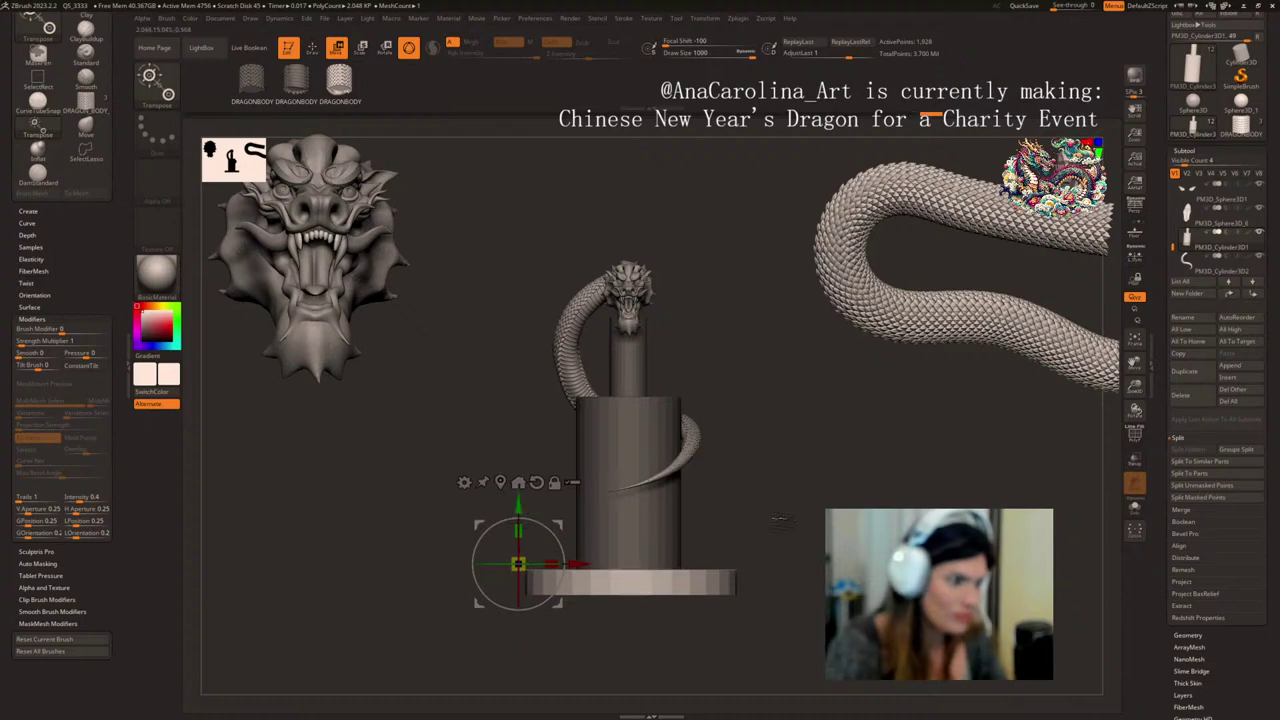
{"action": "mouse_move", "coordinate": [780, 520]}
{"action": "left_mouse_down"}
{"action": "mouse_move", "coordinate": [810, 520]}
{"action": "mouse_move", "coordinate": [836, 493]}
{"action": "mouse_move", "coordinate": [828, 474]}
{"action": "left_mouse_up"}
{"action": "key", "text": "b"}
{"action": "key", "text": "m"}
{"action": "key", "text": "v"}
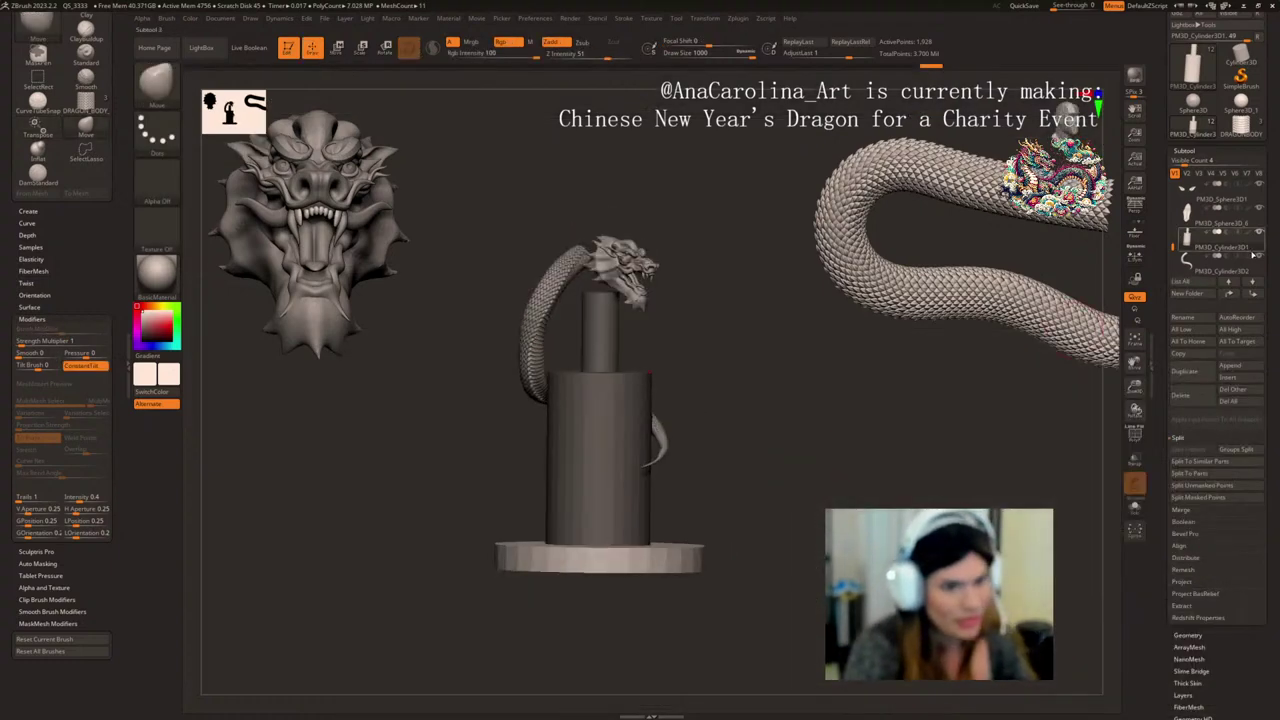
- Hide the scaled dragon body subtool, then append a sphere and make it the active subtool
{"action": "mouse_move", "coordinate": [745, 415]}
{"action": "left_mouse_down"}
{"action": "mouse_move", "coordinate": [720, 417]}
{"action": "mouse_move", "coordinate": [800, 428]}
{"action": "mouse_move", "coordinate": [727, 420]}
{"action": "mouse_move", "coordinate": [655, 388]}
{"action": "left_mouse_up"}
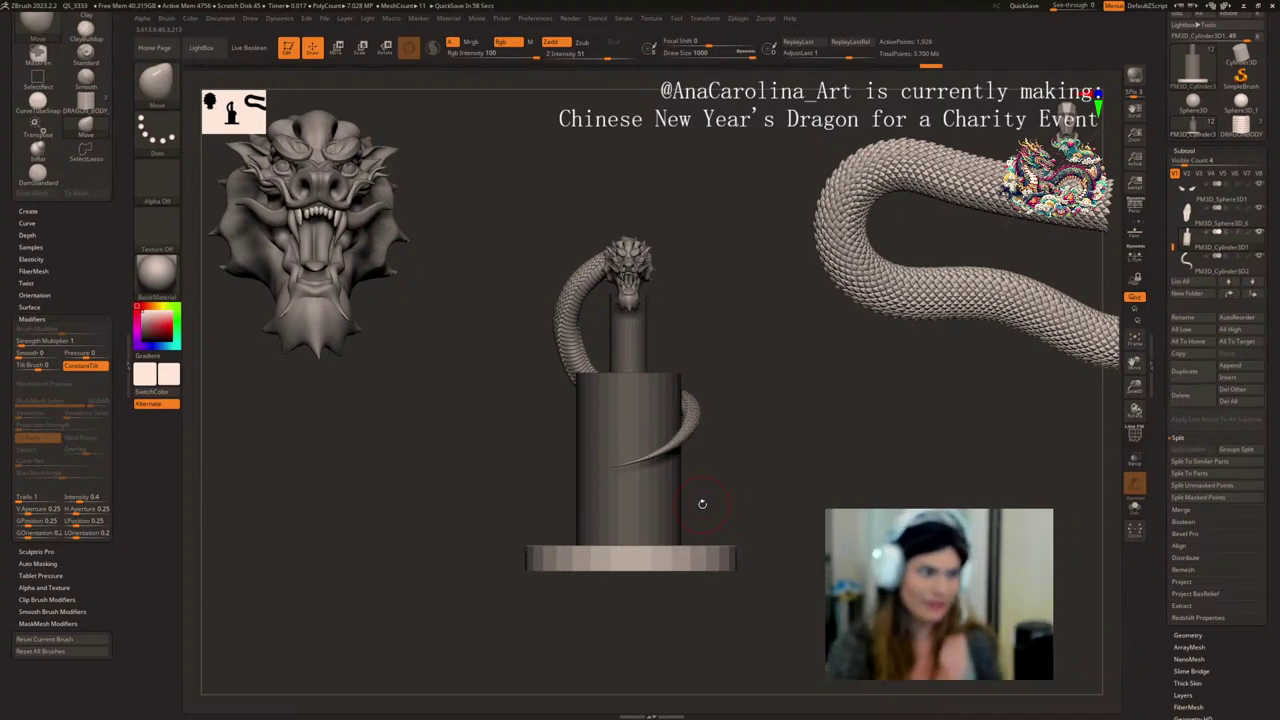
{"action": "left_click_drag", "start_coordinate": [795, 352], "coordinate": [820, 386]}
{"action": "key", "text": "space"}
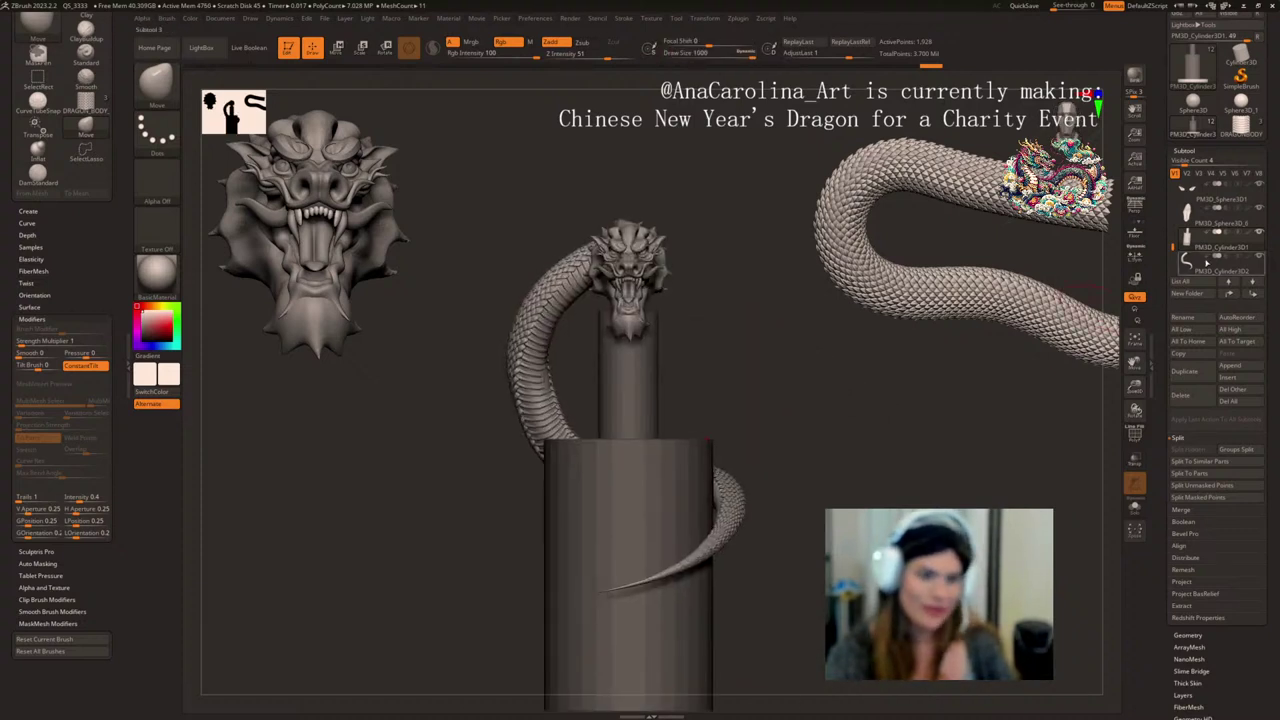
{"action": "left_click", "coordinate": [1260, 258]}
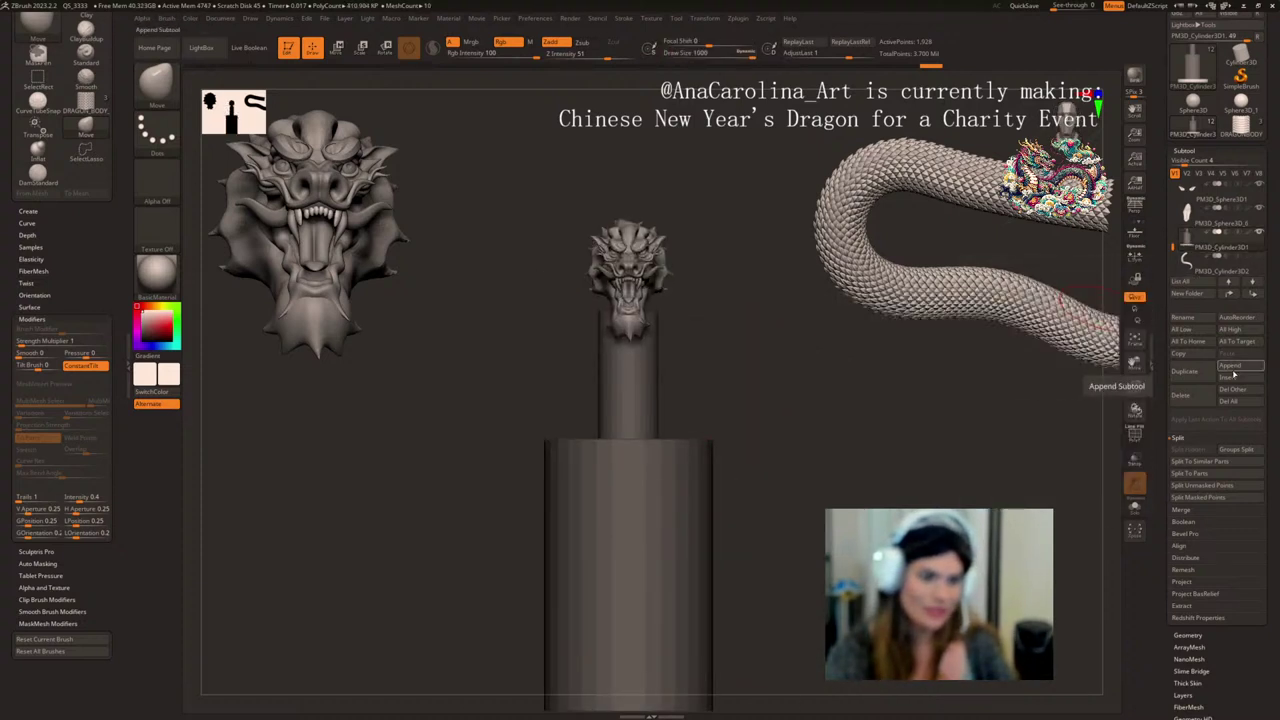
{"action": "left_click", "coordinate": [1232, 367]}
{"action": "left_click", "coordinate": [797, 431]}
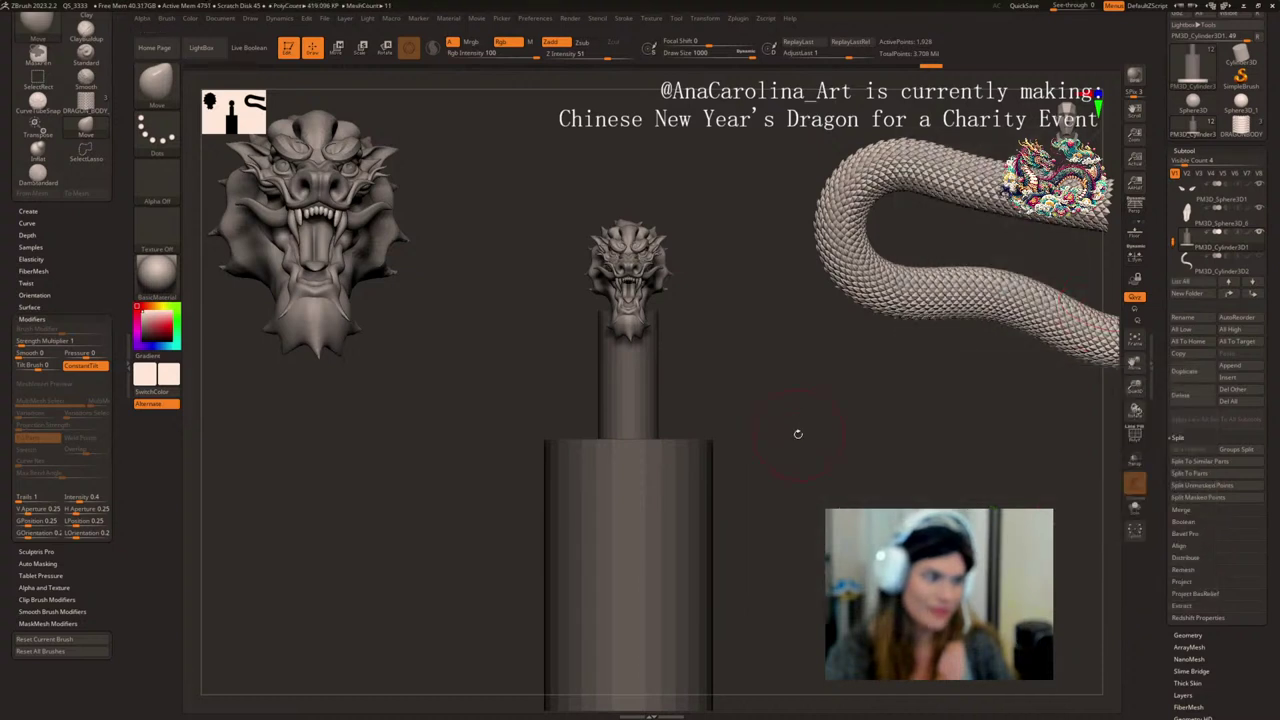
{"action": "left_click_drag", "start_coordinate": [692, 378], "coordinate": [642, 308], "text": "alt"}
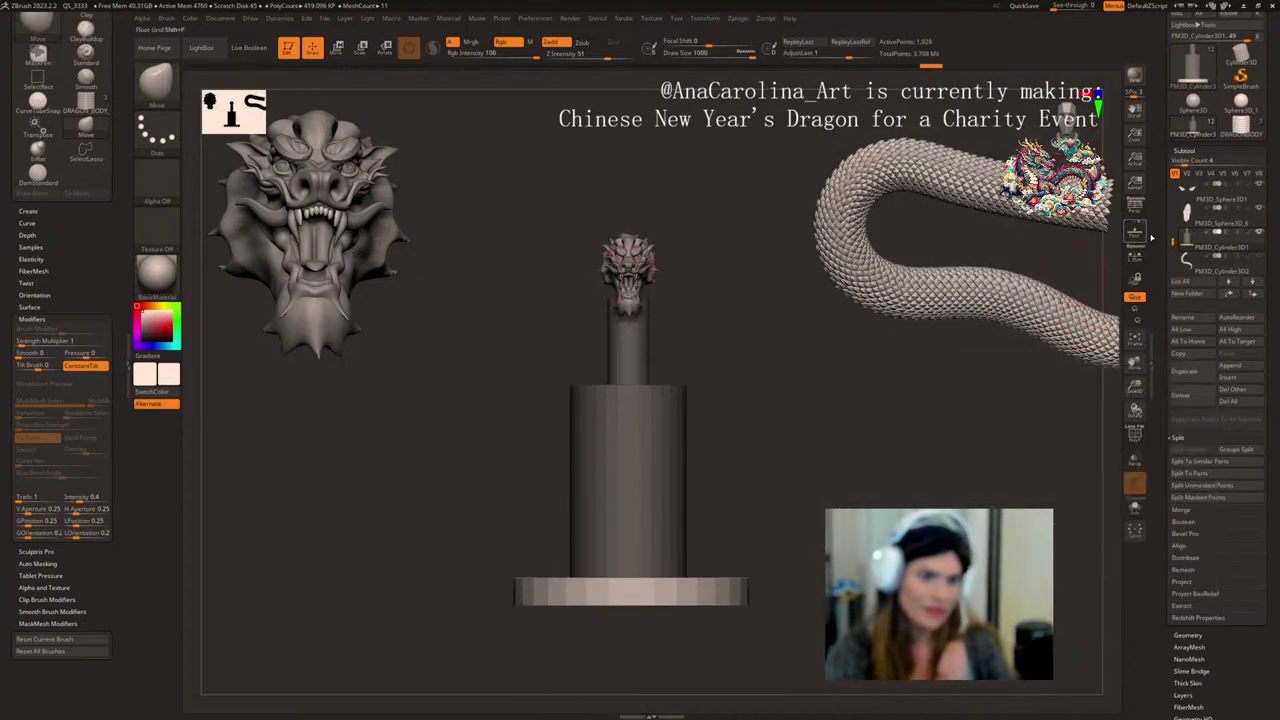
{"action": "left_click_drag", "start_coordinate": [1173, 241], "coordinate": [1174, 368]}
{"action": "left_click", "coordinate": [1195, 191]}
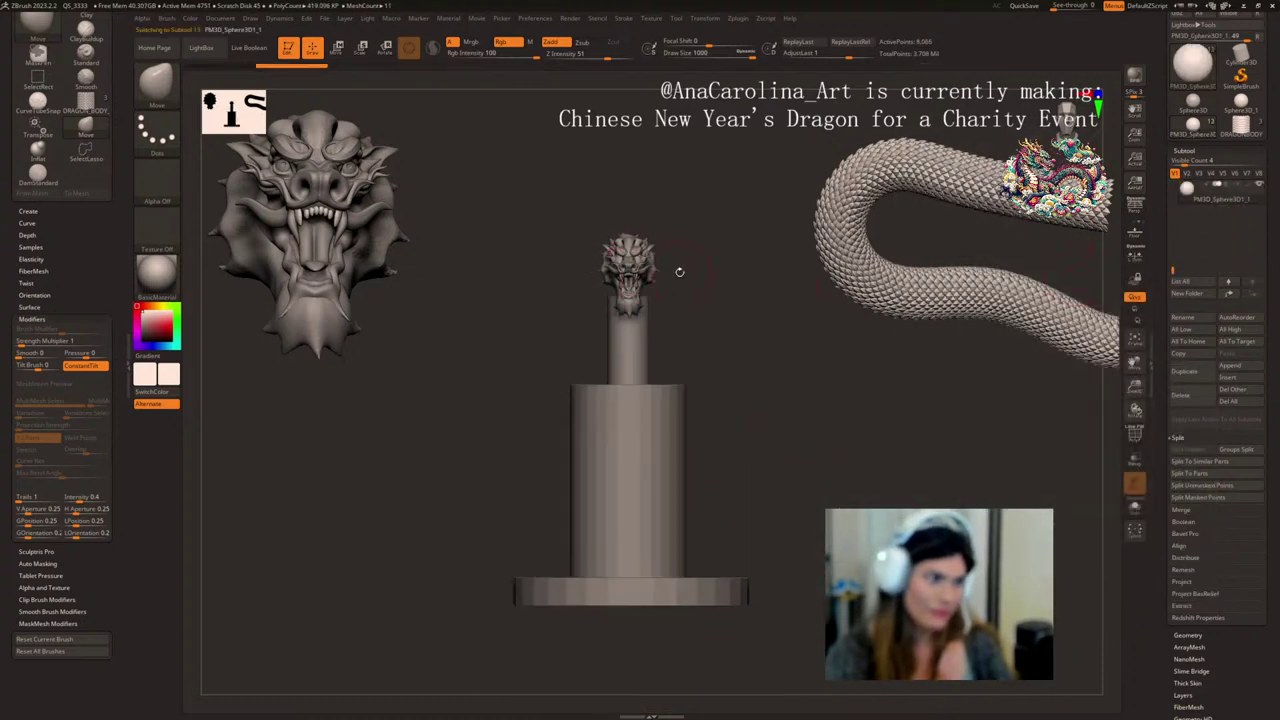
- Move the sphere beneath the dragon head over the cylinders, enlarge it and stretch it vertically into an egg shape
{"action": "key", "text": "w"}
{"action": "left_click_drag", "start_coordinate": [628, 264], "coordinate": [628, 294]}
{"action": "left_click_drag", "start_coordinate": [840, 400], "coordinate": [700, 400], "text": "shift"}
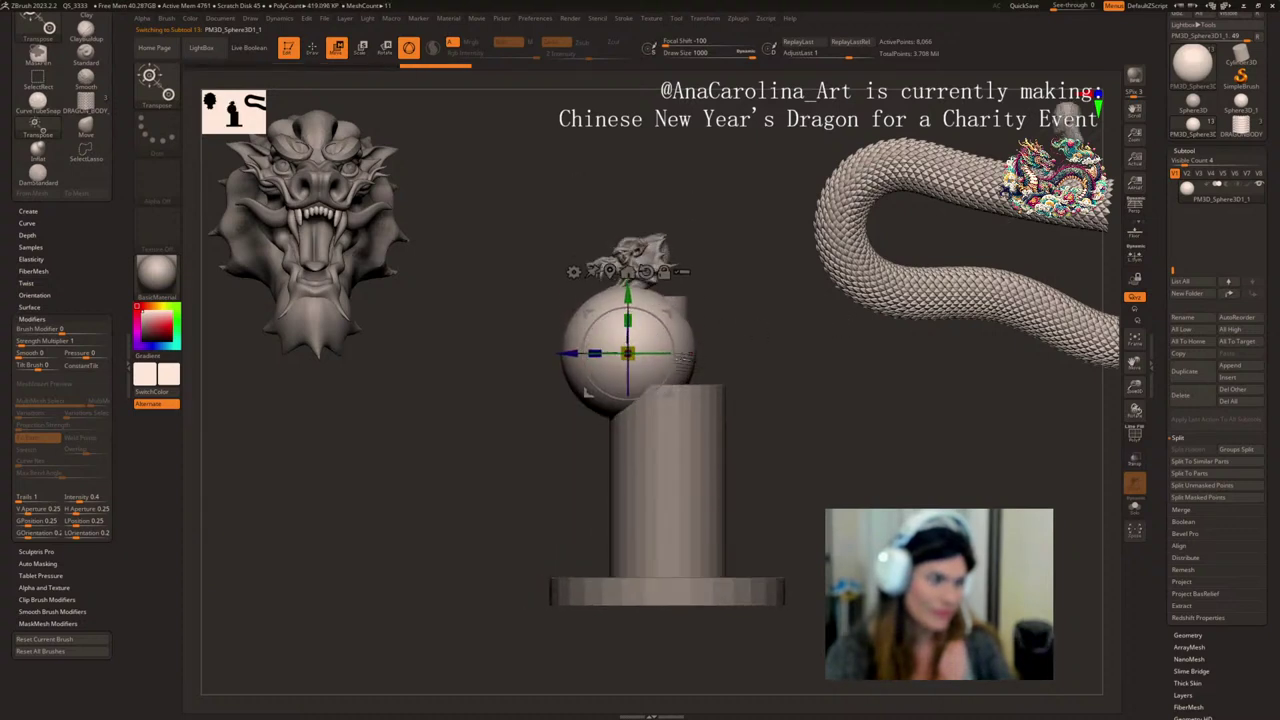
{"action": "left_click_drag", "start_coordinate": [668, 314], "coordinate": [718, 298]}
{"action": "left_click_drag", "start_coordinate": [679, 337], "coordinate": [714, 402]}
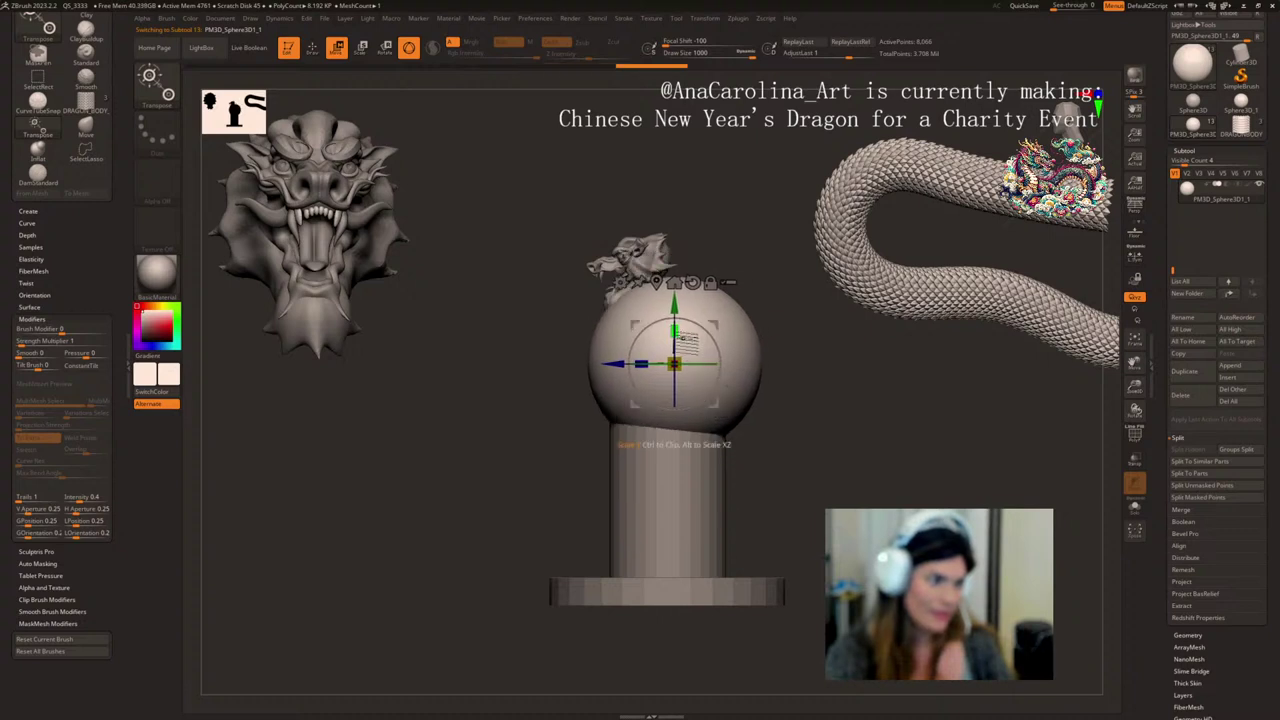
{"action": "left_click_drag", "start_coordinate": [675, 331], "coordinate": [676, 308]}
{"action": "left_click_drag", "start_coordinate": [714, 402], "coordinate": [880, 432]}
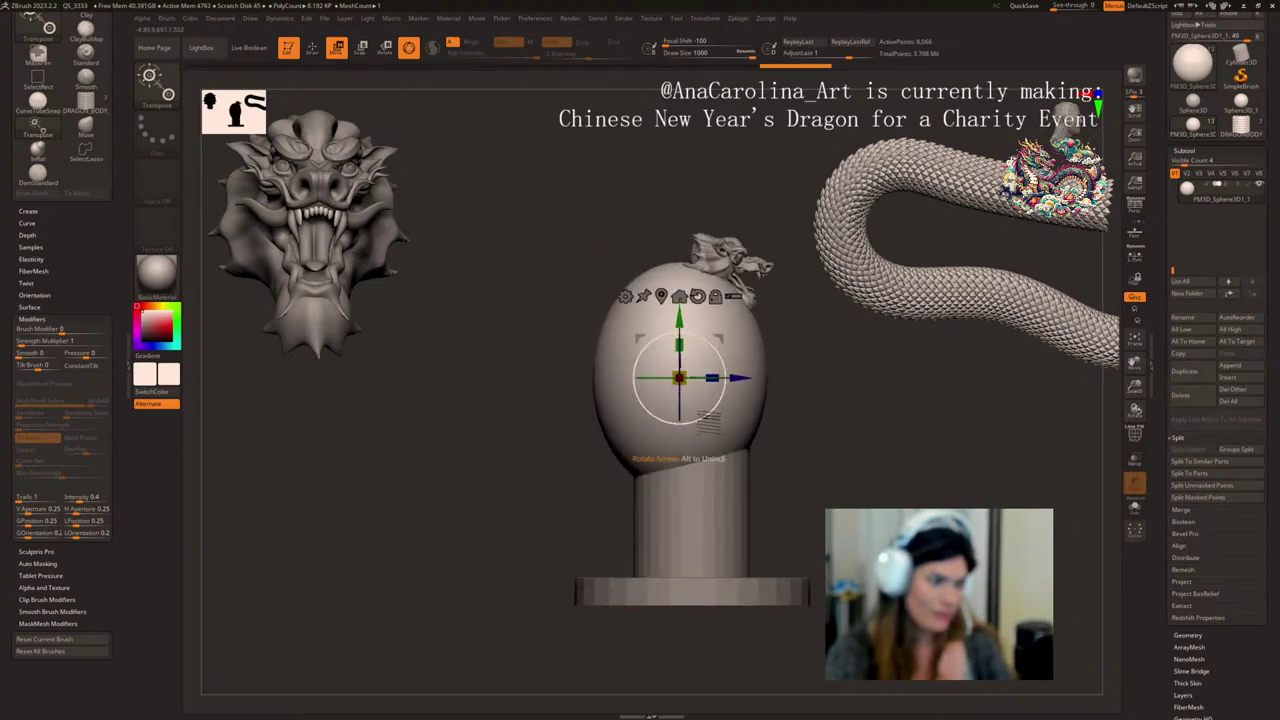
{"action": "mouse_move", "coordinate": [802, 472]}
{"action": "left_mouse_down", "text": "ctrl"}
{"action": "mouse_move", "coordinate": [464, 338]}
{"action": "mouse_move", "coordinate": [836, 504]}
{"action": "left_mouse_up", "text": "ctrl"}
{"action": "left_click", "coordinate": [830, 496], "text": "ctrl"}
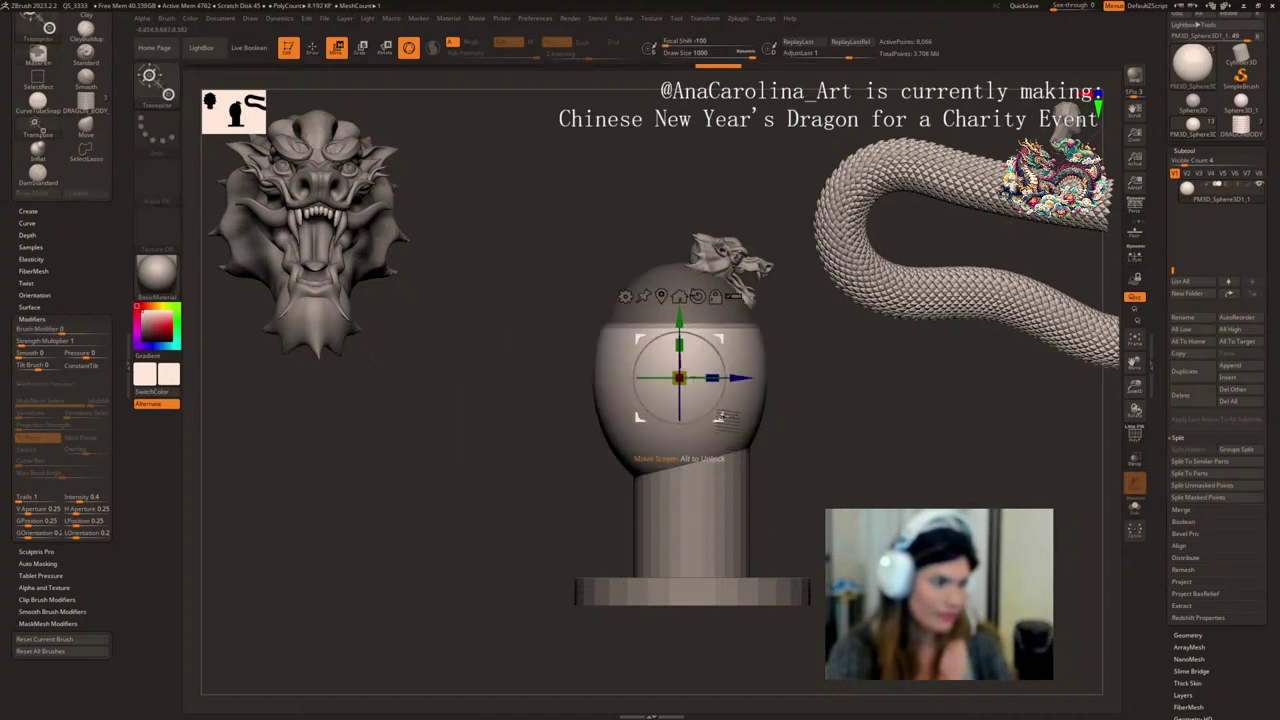
{"action": "left_click_drag", "start_coordinate": [681, 318], "coordinate": [681, 406]}
{"action": "key", "text": "ctrl+z"}
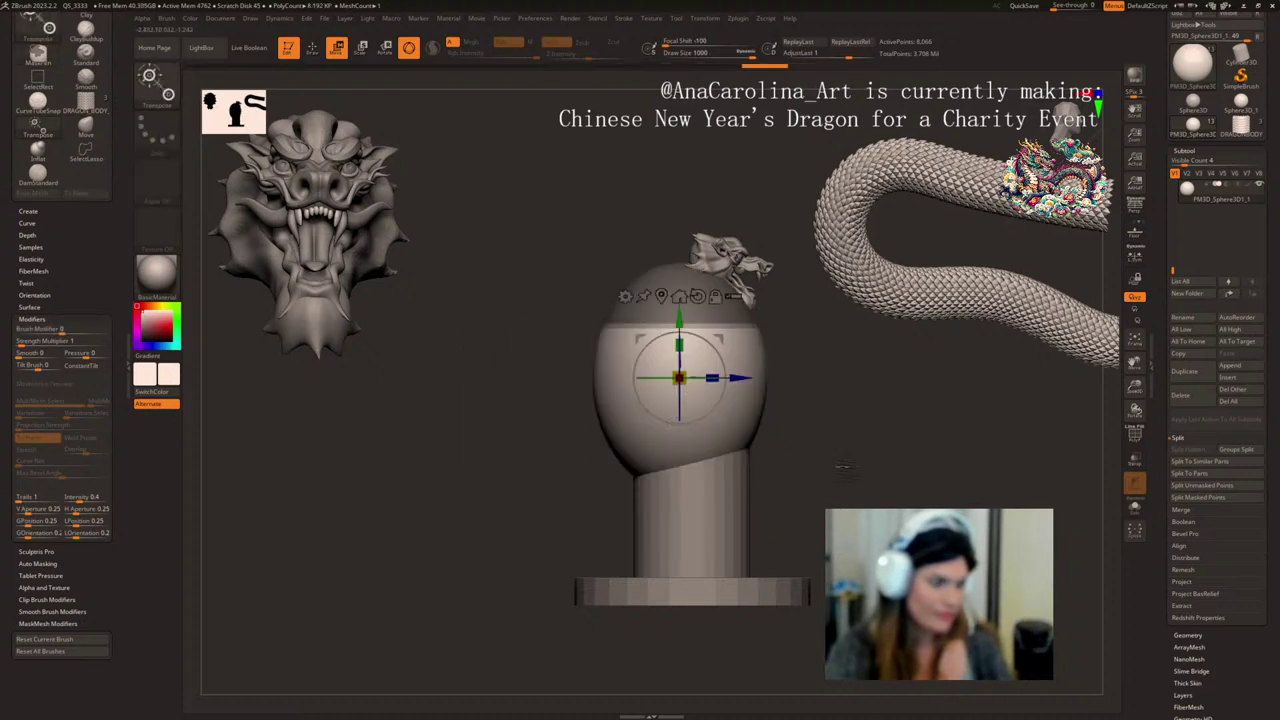
{"action": "left_click_drag", "start_coordinate": [843, 471], "coordinate": [869, 493], "text": "ctrl"}
- Mask the egg's upper part, stretch its lower part down to the disc and widen it, then clear the mask
{"action": "left_click_drag", "start_coordinate": [869, 493], "coordinate": [567, 363], "text": "ctrl"}
{"action": "left_click", "coordinate": [679, 297]}
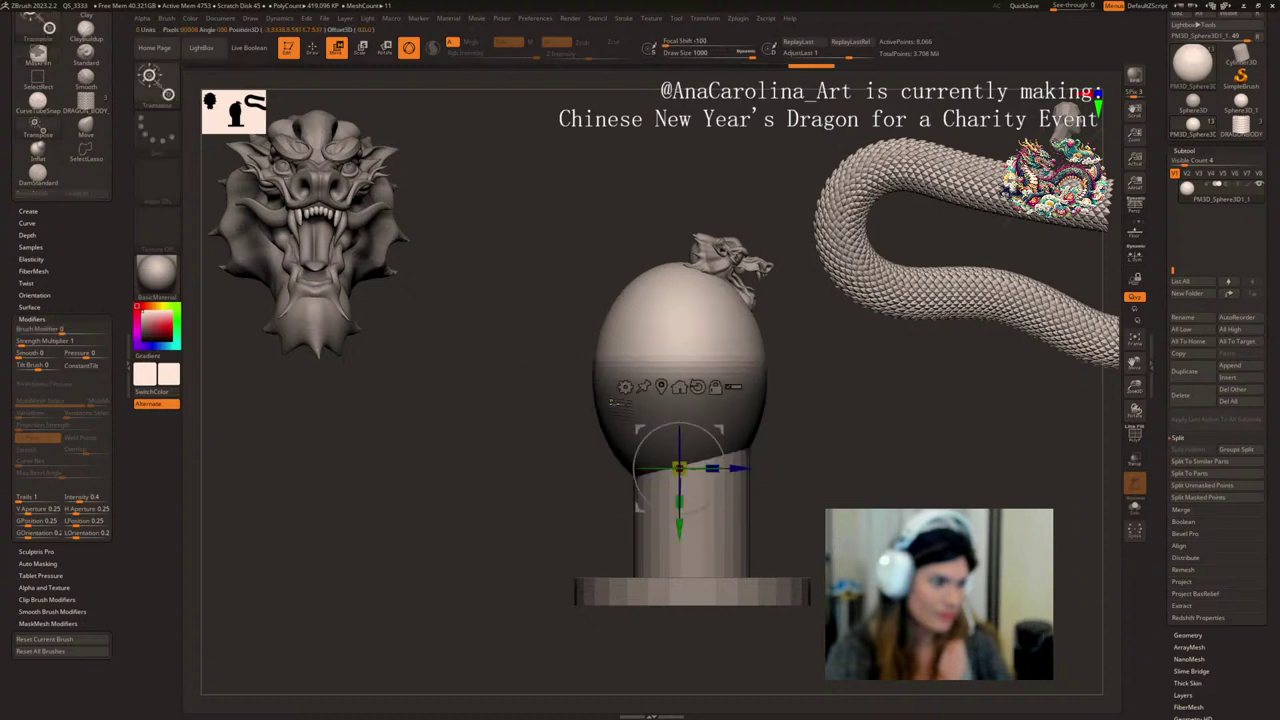
{"action": "key", "text": "ctrl+i"}
{"action": "left_click_drag", "start_coordinate": [681, 528], "coordinate": [655, 680]}
{"action": "left_click_drag", "start_coordinate": [640, 682], "coordinate": [535, 682]}
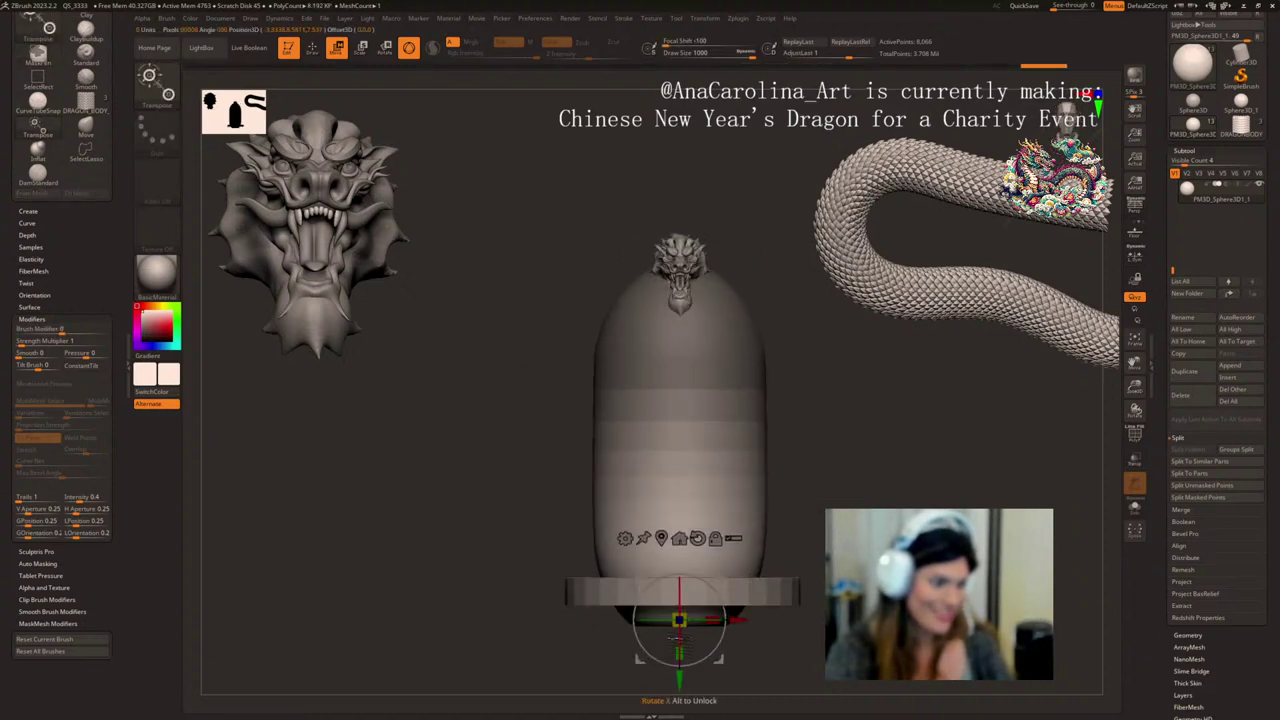
{"action": "left_click_drag", "start_coordinate": [680, 620], "coordinate": [750, 622]}
{"action": "left_click_drag", "start_coordinate": [945, 465], "coordinate": [898, 476], "text": "ctrl"}
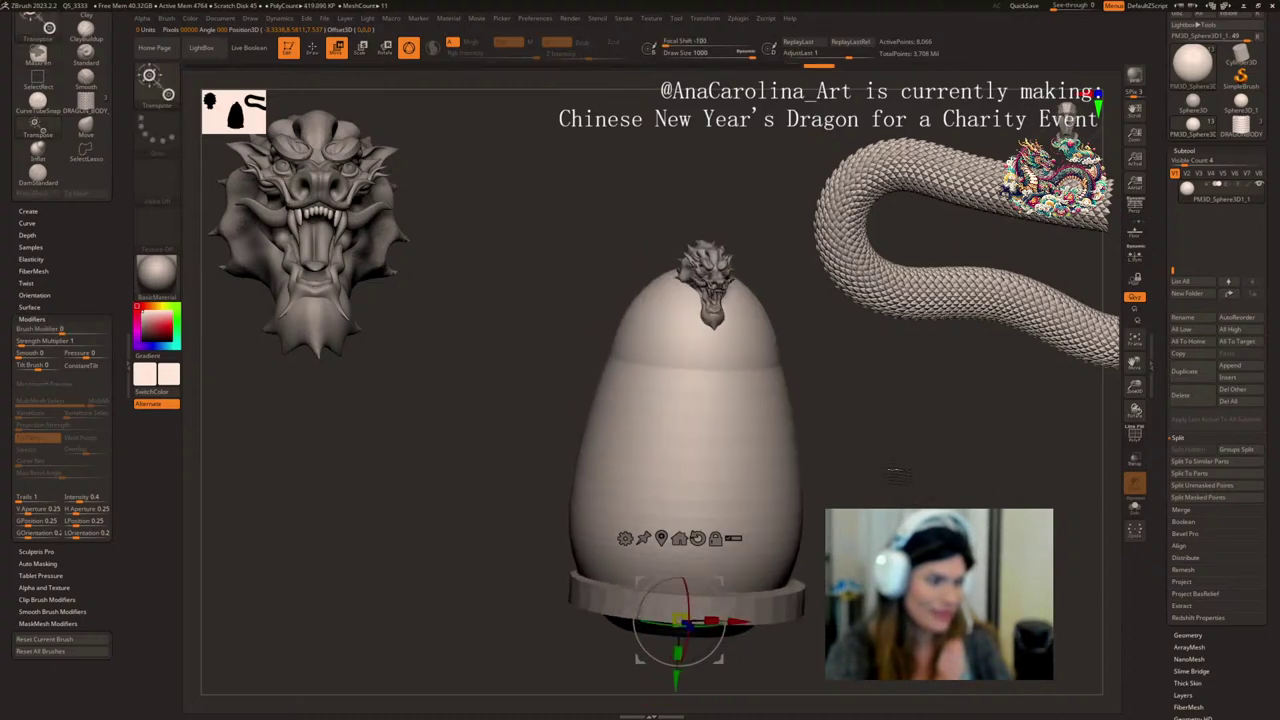
- Choose the Move brush and smooth the seam around the upper part of the egg-shaped form
{"action": "key", "text": "b"}
{"action": "key", "text": "m"}
{"action": "key", "text": "v"}
{"action": "key", "text": "space"}
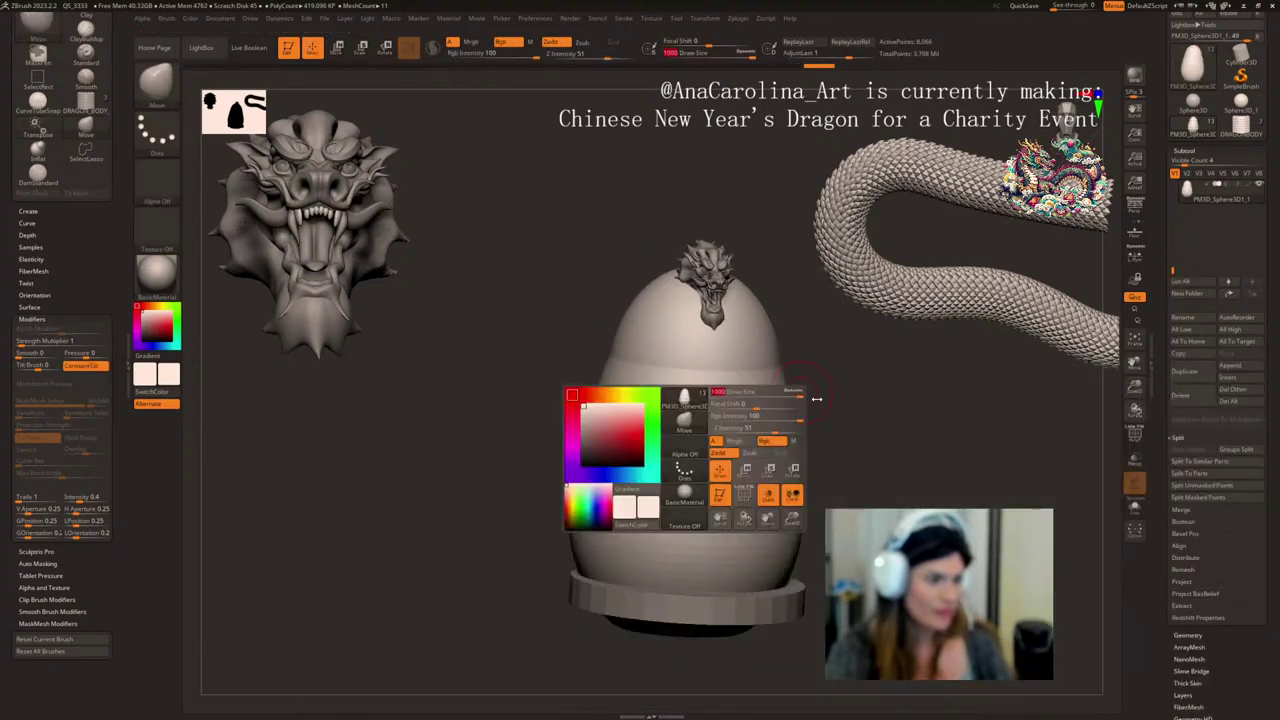
{"action": "key", "text": "space"}
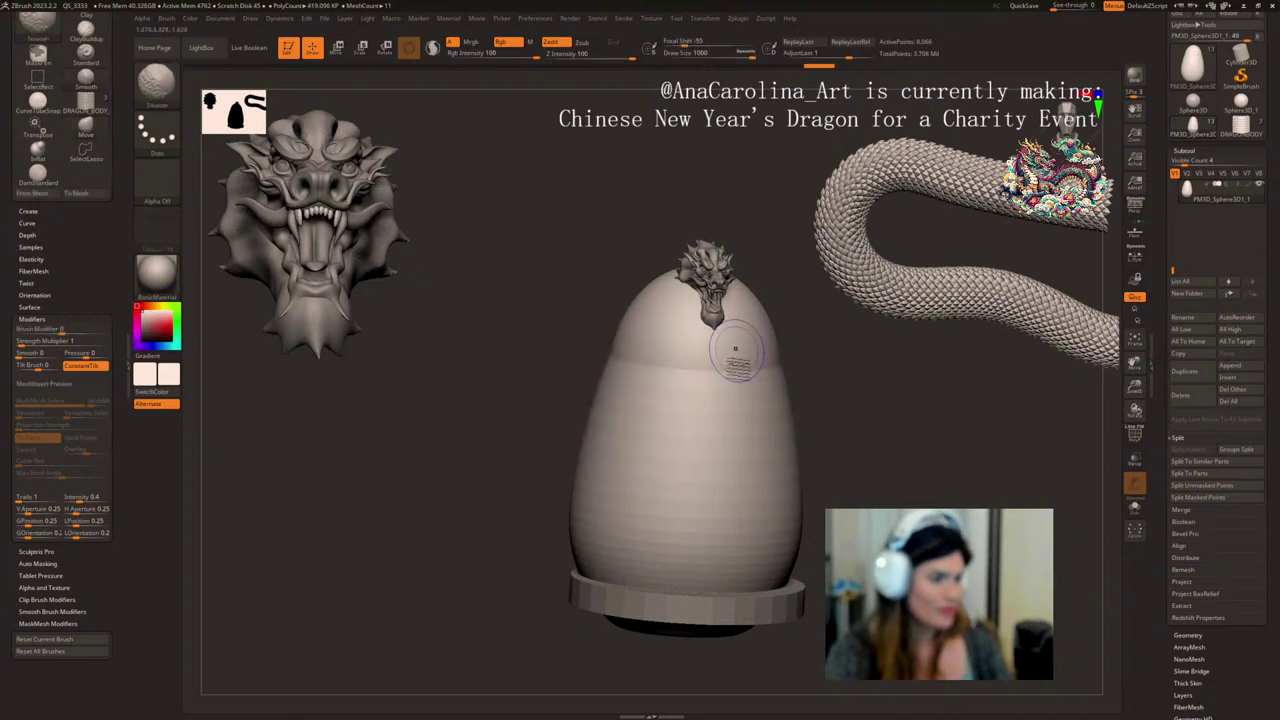
{"action": "left_click_drag", "start_coordinate": [604, 390], "coordinate": [720, 389]}
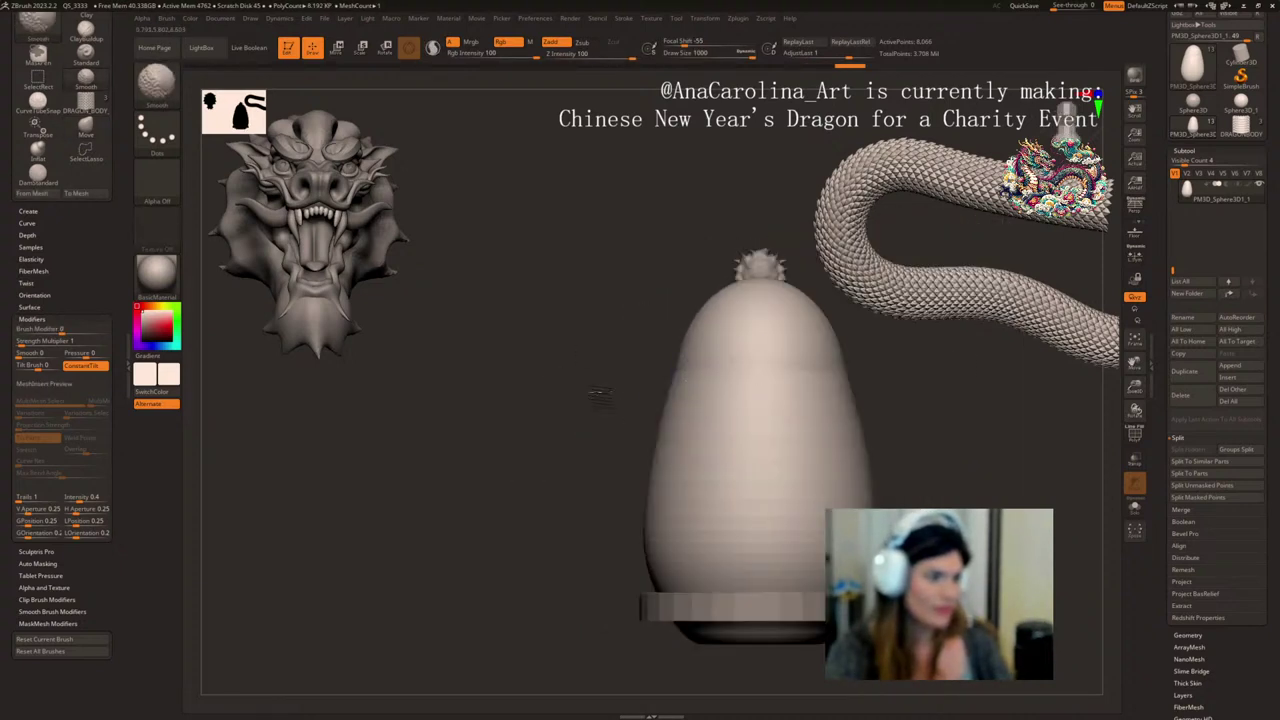
{"action": "mouse_move", "coordinate": [838, 402]}
{"action": "left_mouse_down"}
{"action": "mouse_move", "coordinate": [943, 417]}
{"action": "mouse_move", "coordinate": [823, 421]}
{"action": "left_mouse_up"}
{"action": "key", "text": "ctrl+z"}
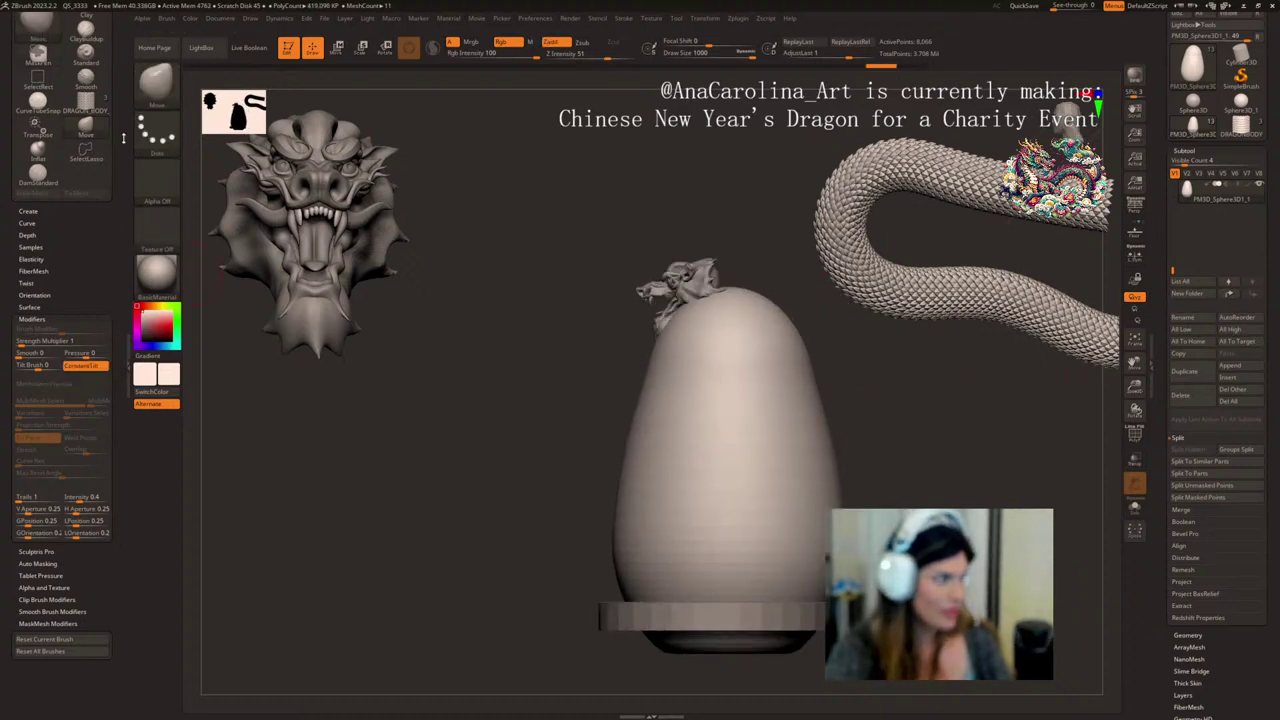
- Choose the DRAGON_BODY brush and draw a short scaled body segment from behind the dragon head down the egg, at draw size 1000
{"action": "left_click", "coordinate": [106, 107]}
{"action": "mouse_move", "coordinate": [735, 268]}
{"action": "left_mouse_down"}
{"action": "mouse_move", "coordinate": [714, 303]}
{"action": "mouse_move", "coordinate": [661, 304]}
{"action": "mouse_move", "coordinate": [681, 356]}
{"action": "left_mouse_up"}
{"action": "key", "text": "space"}
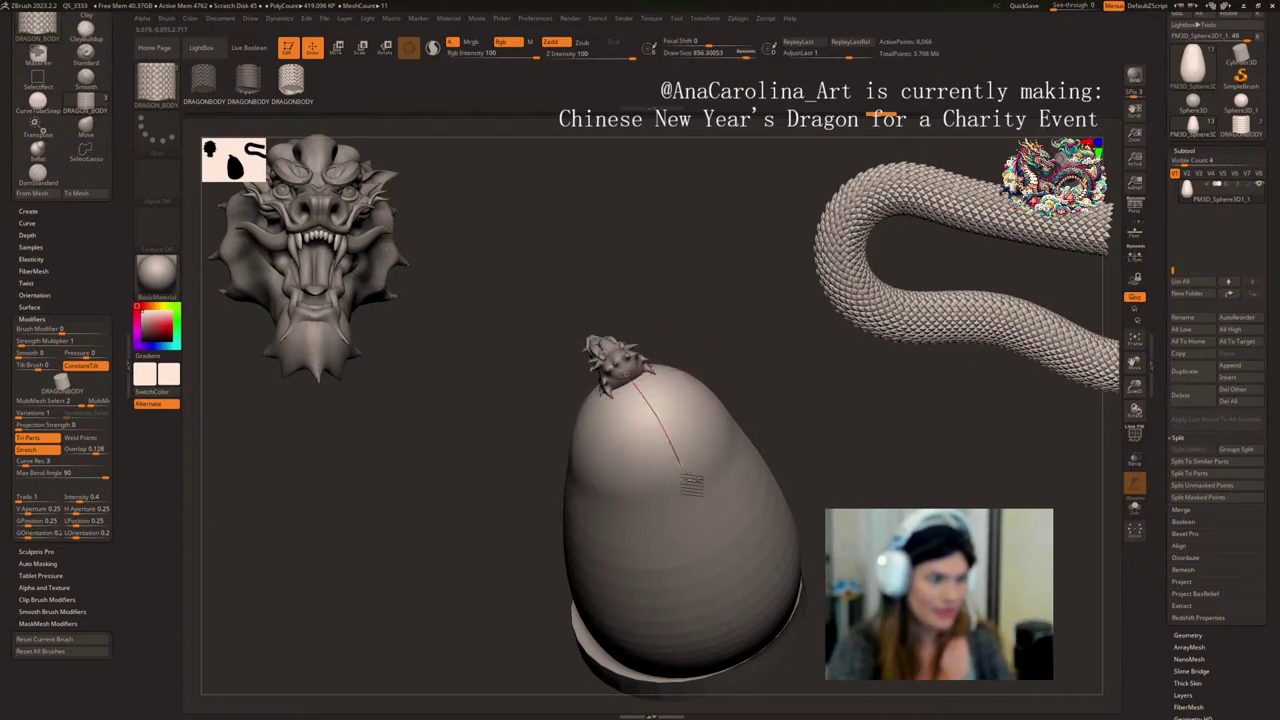
{"action": "left_click_drag", "start_coordinate": [814, 452], "coordinate": [851, 417]}
{"action": "key", "text": "space"}
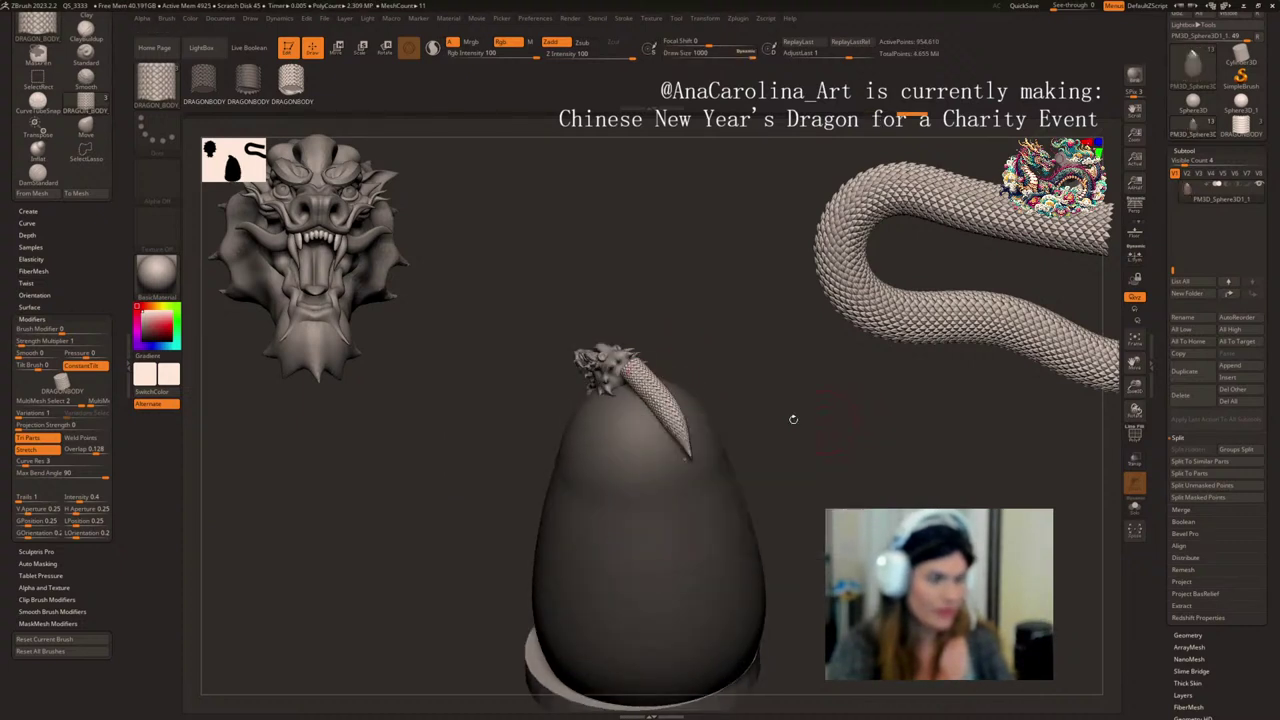
{"action": "left_click", "coordinate": [667, 421]}
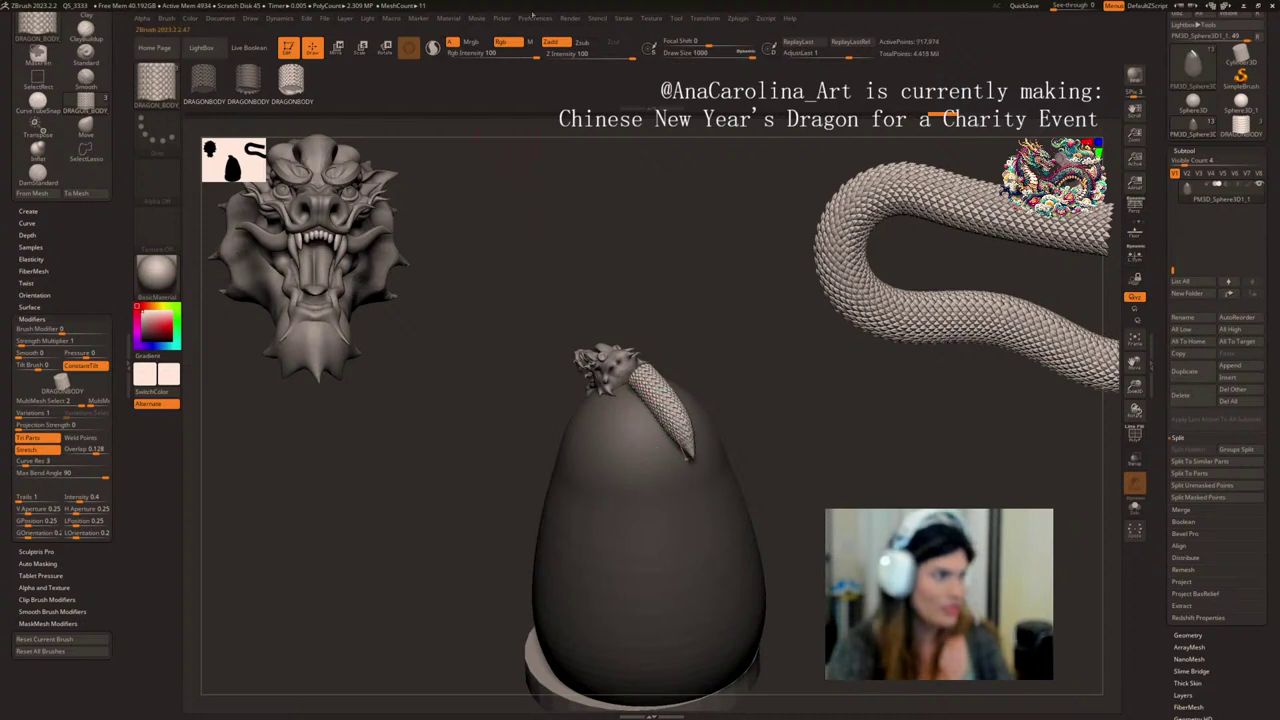
- Raise the draw size to about 1166 and update the body segment on its curve to thicken it
{"action": "left_click", "coordinate": [535, 18]}
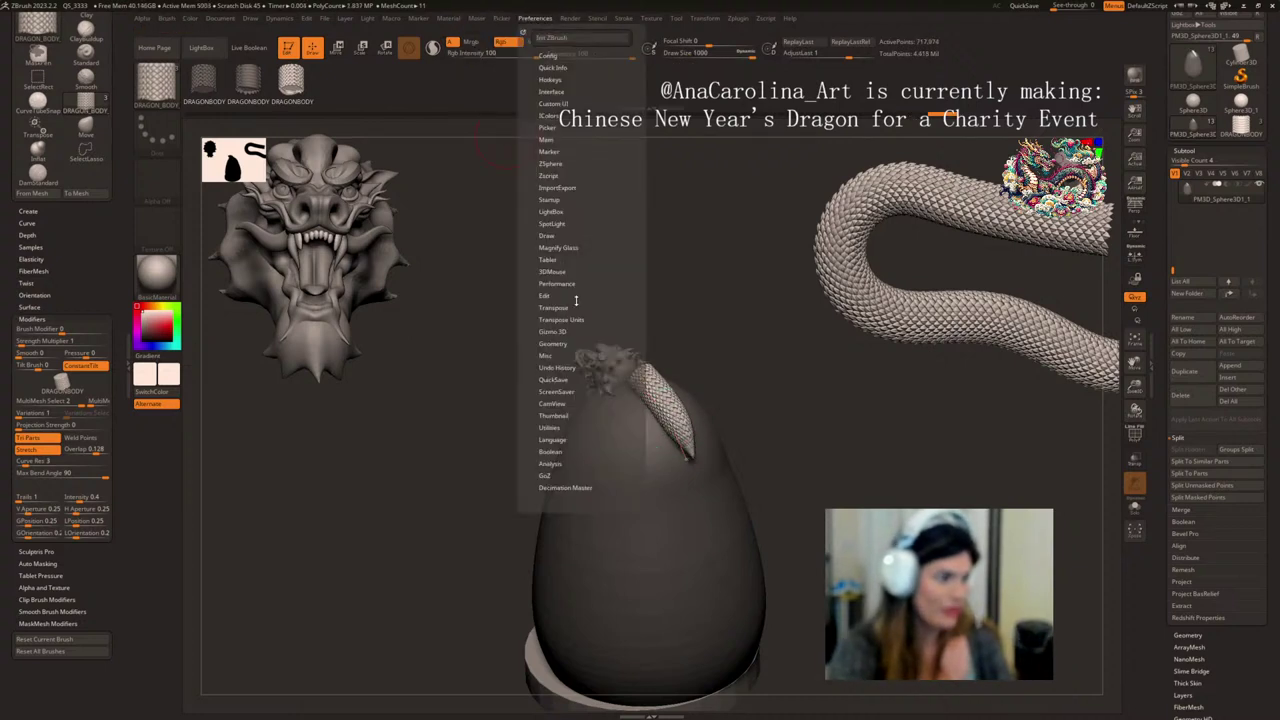
{"action": "left_click", "coordinate": [548, 236]}
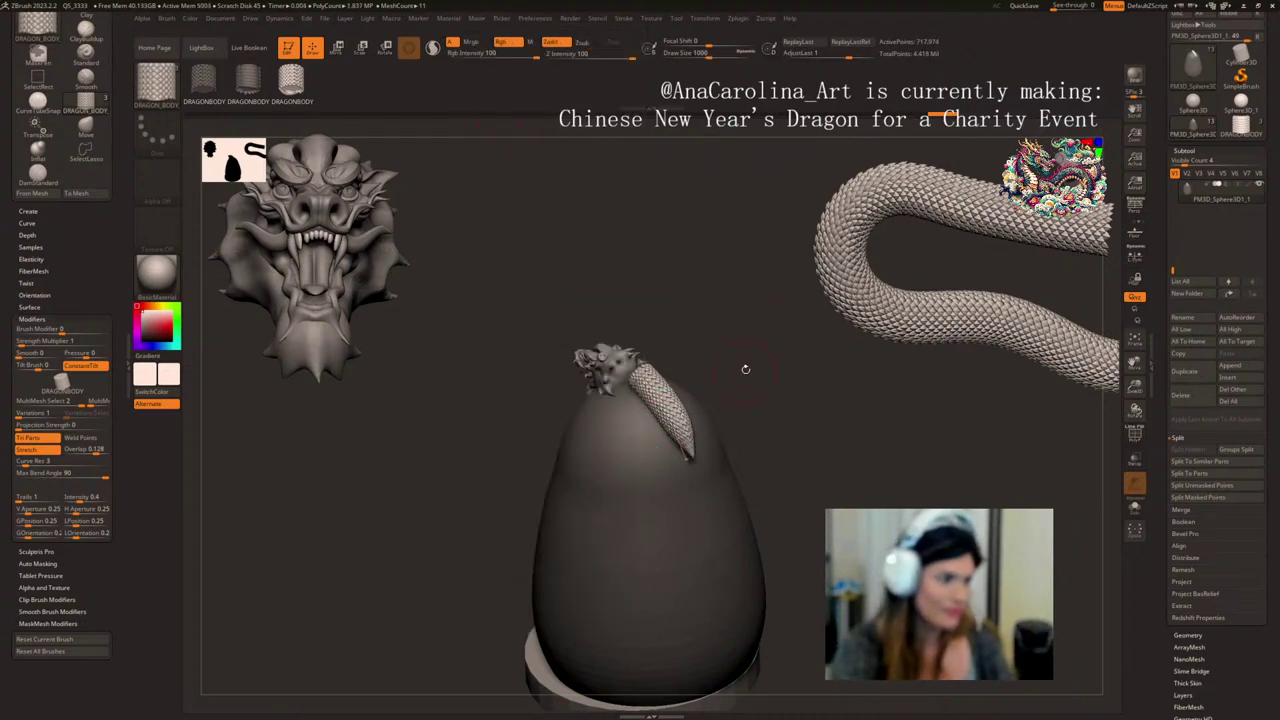
{"action": "key", "text": "space"}
{"action": "left_click_drag", "start_coordinate": [754, 371], "coordinate": [722, 371]}
{"action": "left_click", "coordinate": [675, 425]}
{"action": "left_click_drag", "start_coordinate": [838, 397], "coordinate": [730, 387]}
{"action": "key", "text": "space"}
{"action": "key", "text": "space"}
{"action": "left_click", "coordinate": [620, 409]}
{"action": "left_click_drag", "start_coordinate": [810, 410], "coordinate": [785, 374], "text": "alt"}
- Set the brush's depth imbed to 11 and update the body segment so it sits closer to the egg
{"action": "left_click_drag", "start_coordinate": [83, 555], "coordinate": [84, 535]}
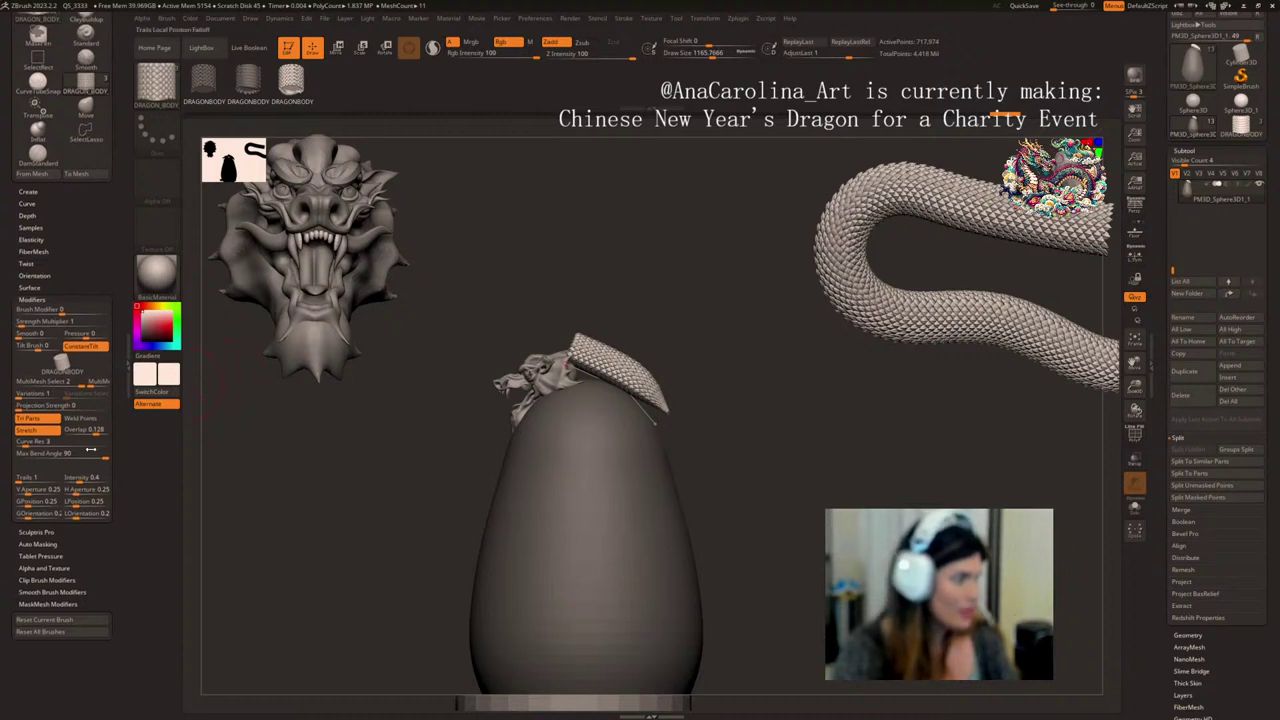
{"action": "left_click", "coordinate": [27, 214]}
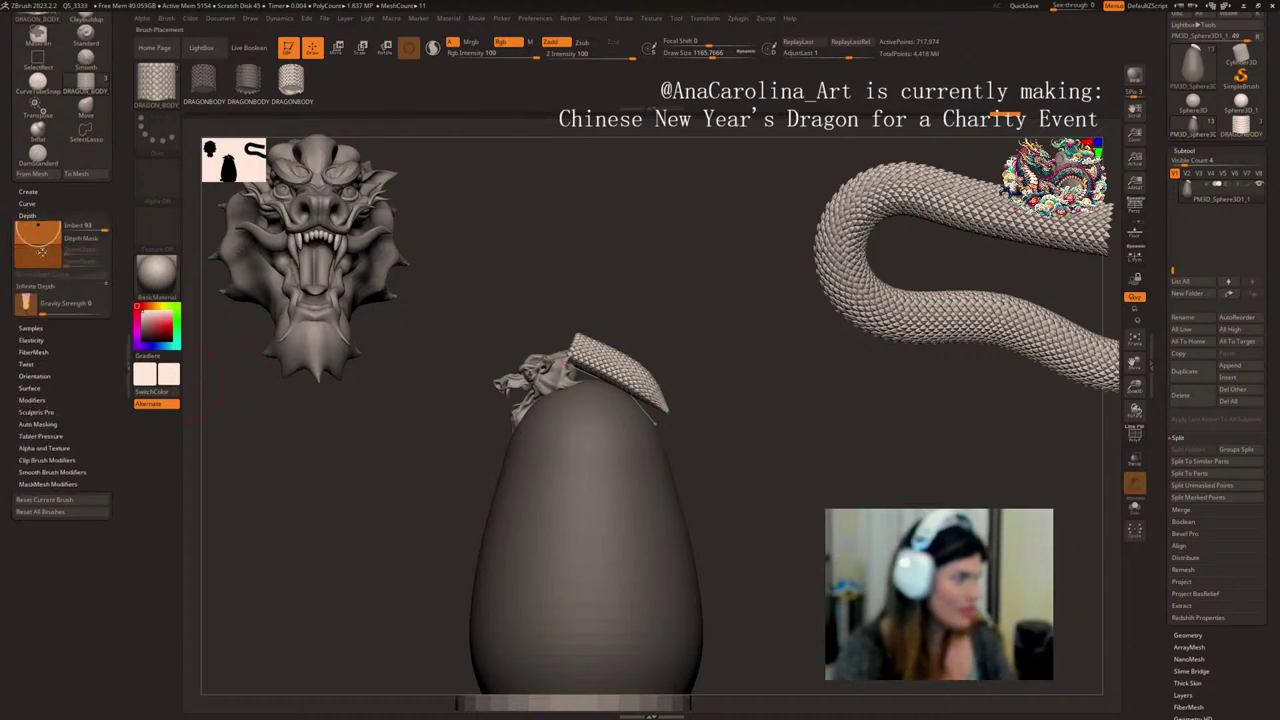
{"action": "left_click", "coordinate": [620, 391]}
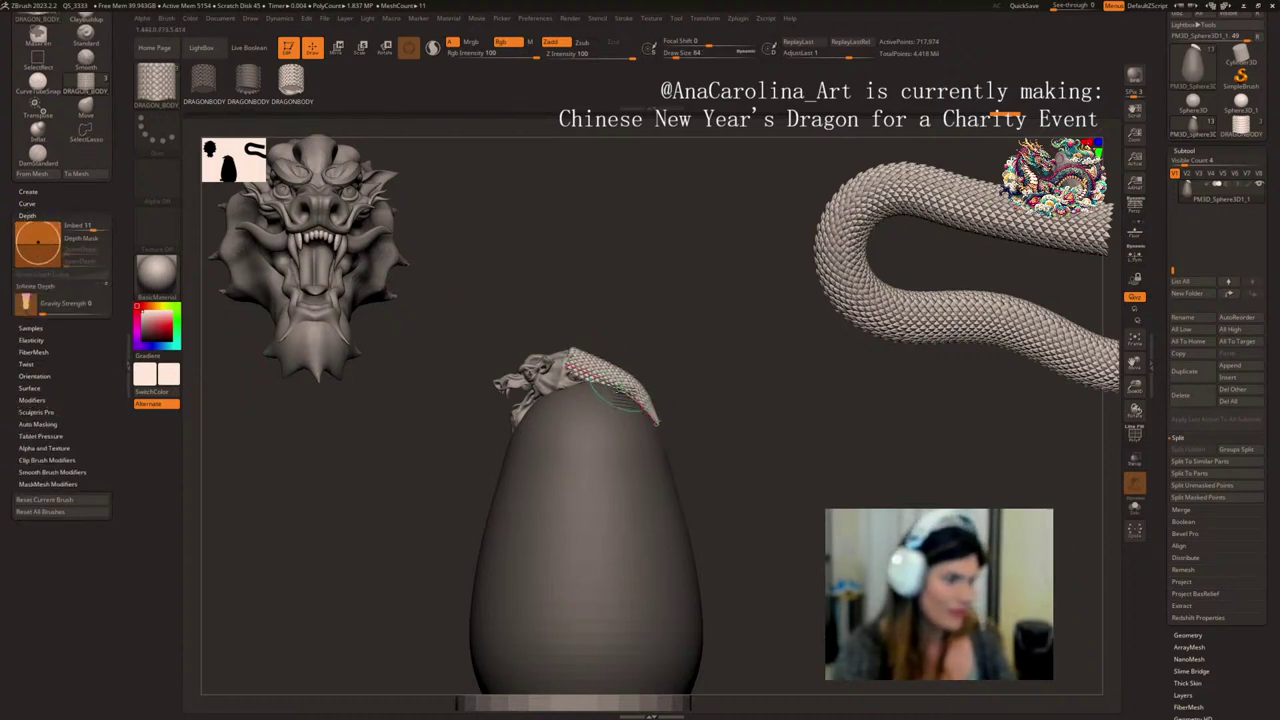
- Extend the body curve diagonally down the back of the egg, and update the body with the depth imbed at 30
{"action": "mouse_move", "coordinate": [748, 384]}
{"action": "left_mouse_down"}
{"action": "mouse_move", "coordinate": [702, 391]}
{"action": "mouse_move", "coordinate": [741, 405]}
{"action": "left_mouse_up"}
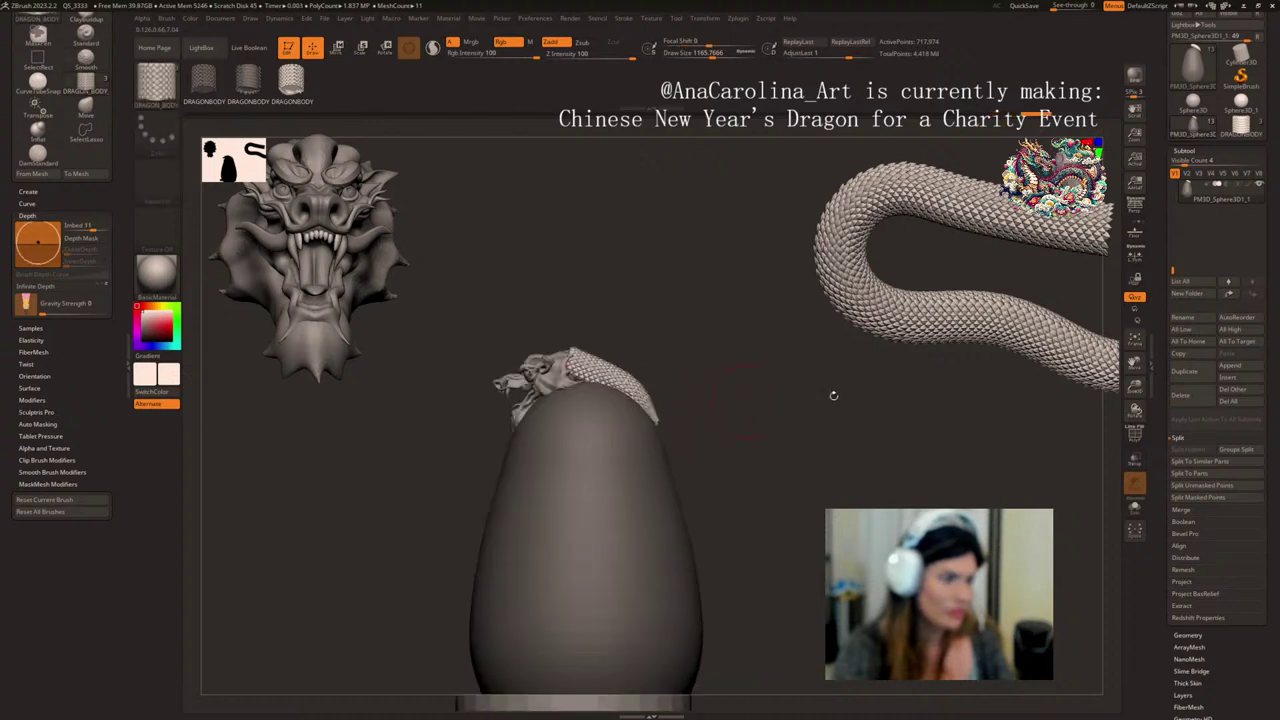
{"action": "left_click_drag", "start_coordinate": [831, 394], "coordinate": [837, 401]}
{"action": "left_click_drag", "start_coordinate": [718, 449], "coordinate": [620, 446], "text": "shift"}
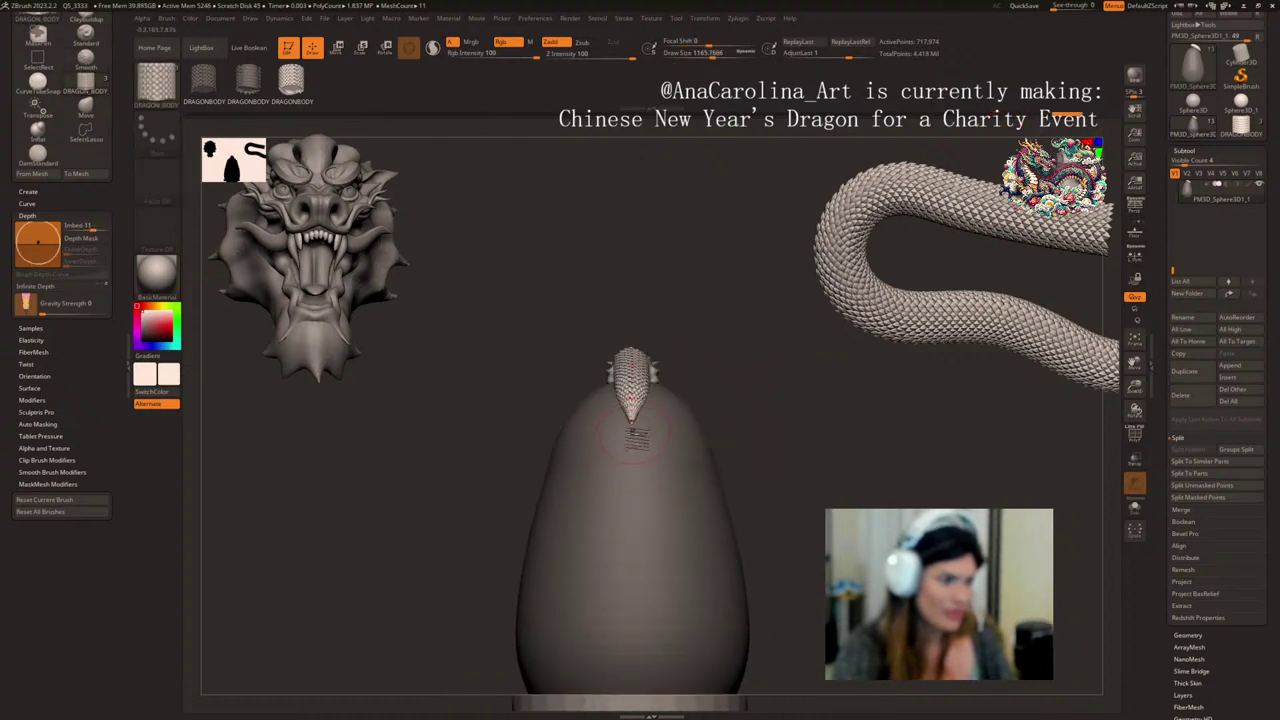
{"action": "left_click_drag", "start_coordinate": [737, 443], "coordinate": [734, 474]}
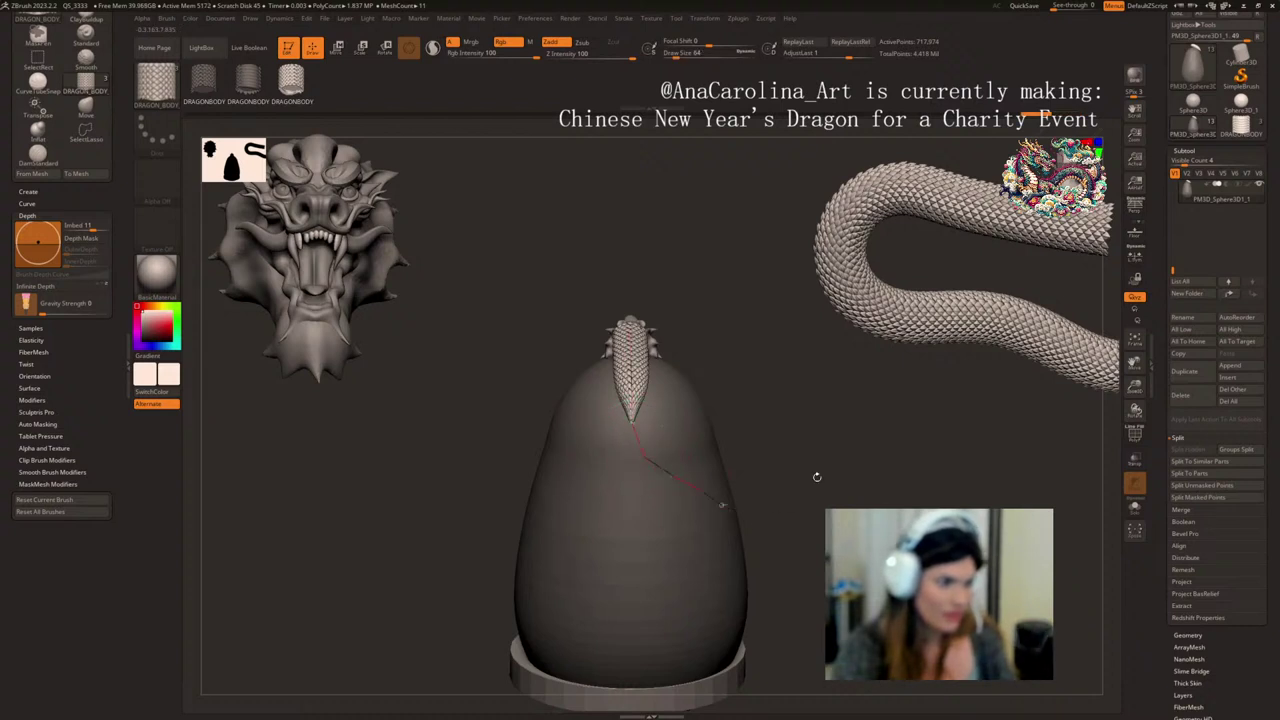
{"action": "mouse_move", "coordinate": [817, 477]}
{"action": "left_mouse_down"}
{"action": "mouse_move", "coordinate": [800, 460]}
{"action": "mouse_move", "coordinate": [817, 454]}
{"action": "left_mouse_up"}
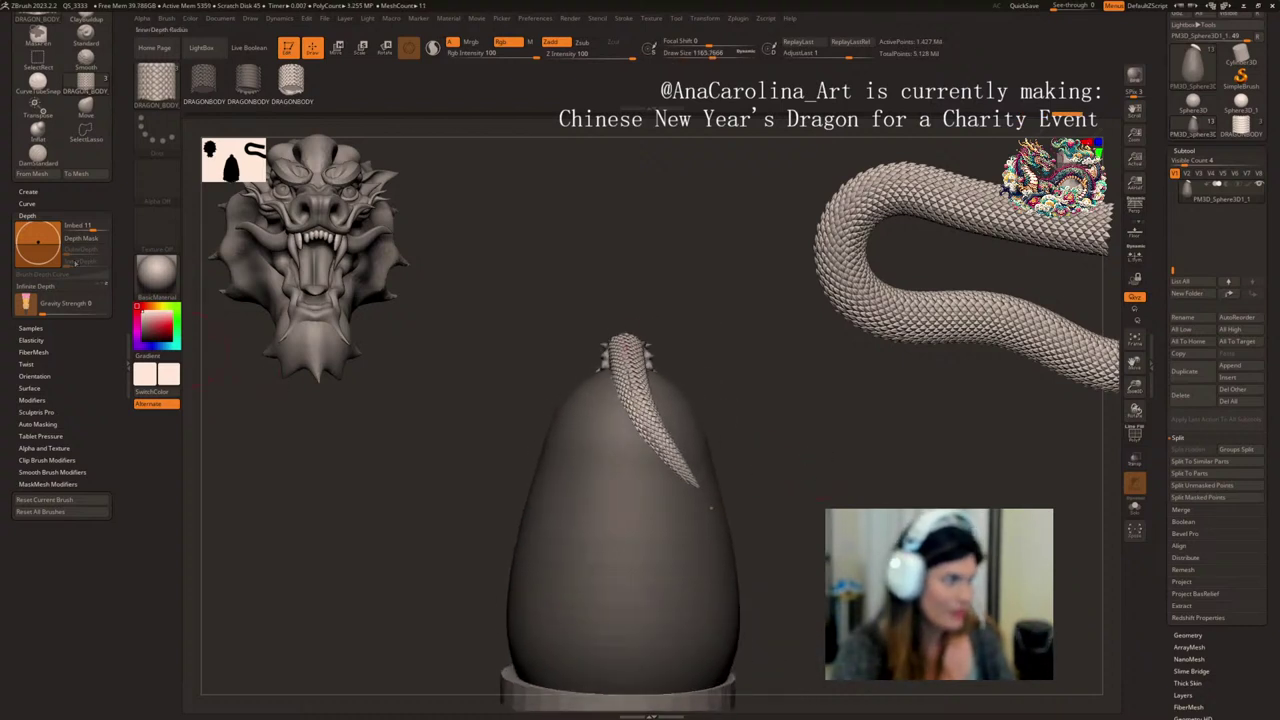
{"action": "left_click", "coordinate": [656, 447]}
- Try a long curve down to the base, undo it, and extend the body a shorter way across the egg's side instead
{"action": "left_click_drag", "start_coordinate": [872, 500], "coordinate": [794, 526]}
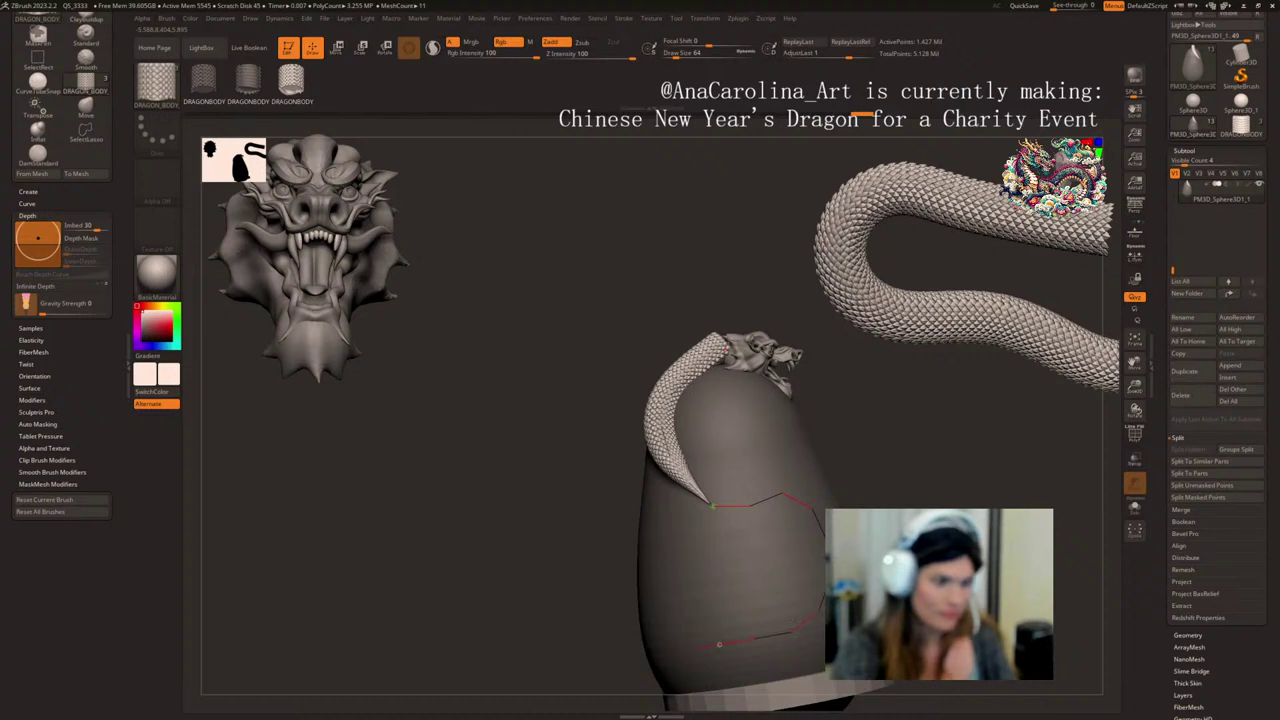
{"action": "left_click_drag", "start_coordinate": [719, 645], "coordinate": [699, 646]}
{"action": "mouse_move", "coordinate": [590, 610]}
{"action": "left_mouse_down"}
{"action": "mouse_move", "coordinate": [480, 606]}
{"action": "mouse_move", "coordinate": [590, 606]}
{"action": "left_mouse_up"}
{"action": "key", "text": "ctrl+z"}
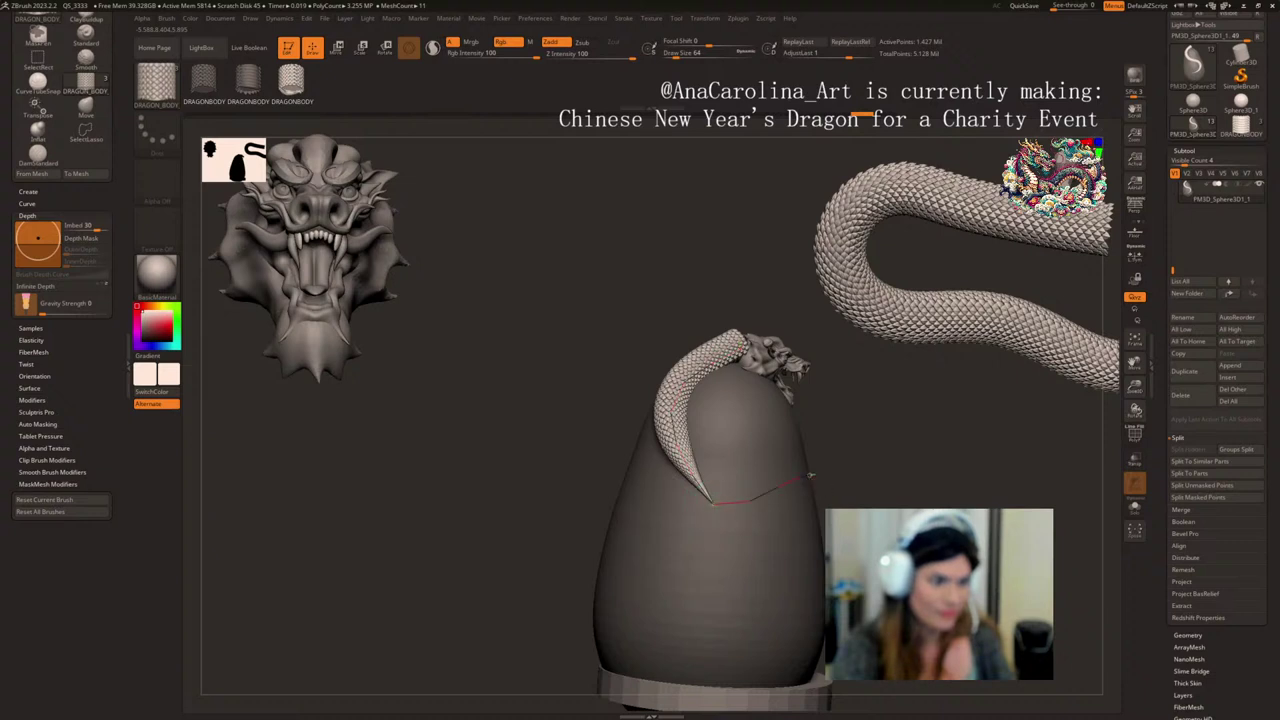
{"action": "left_click_drag", "start_coordinate": [810, 475], "coordinate": [806, 474]}
{"action": "left_click_drag", "start_coordinate": [940, 485], "coordinate": [875, 491]}
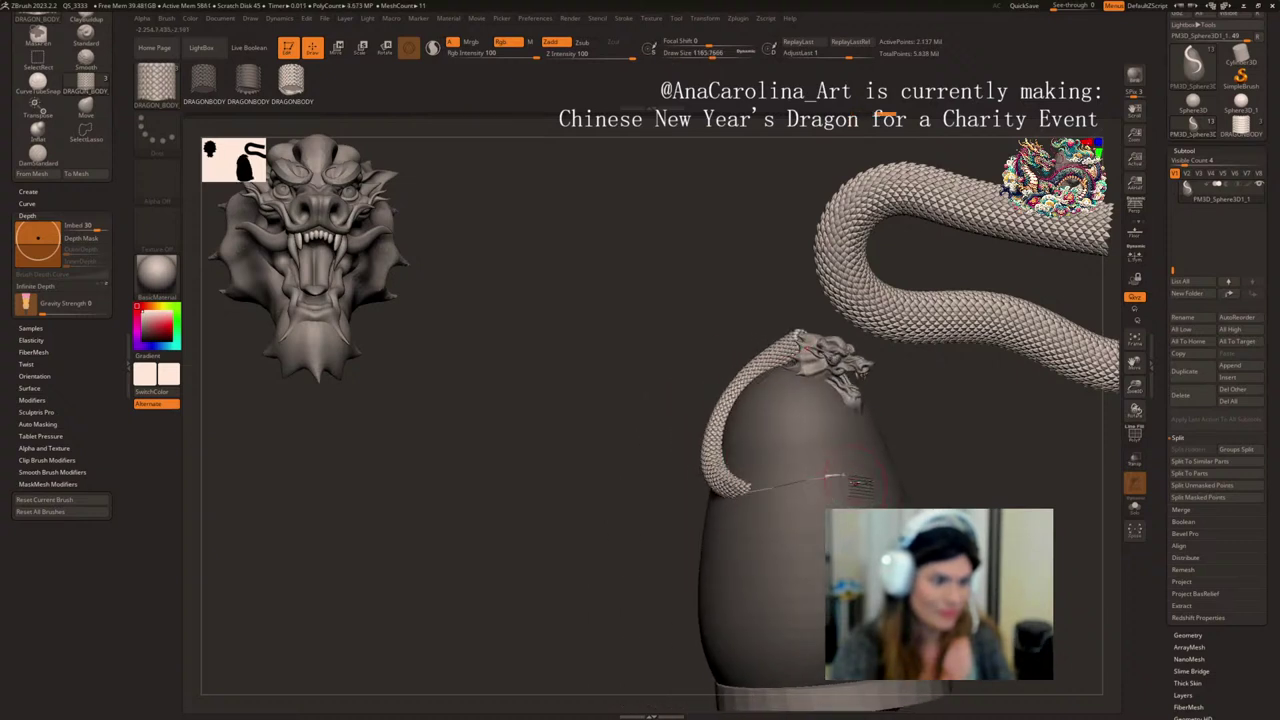
- Continue the body curve down the egg's side and bring the tail back across its lower part
{"action": "key", "text": "ctrl+z"}
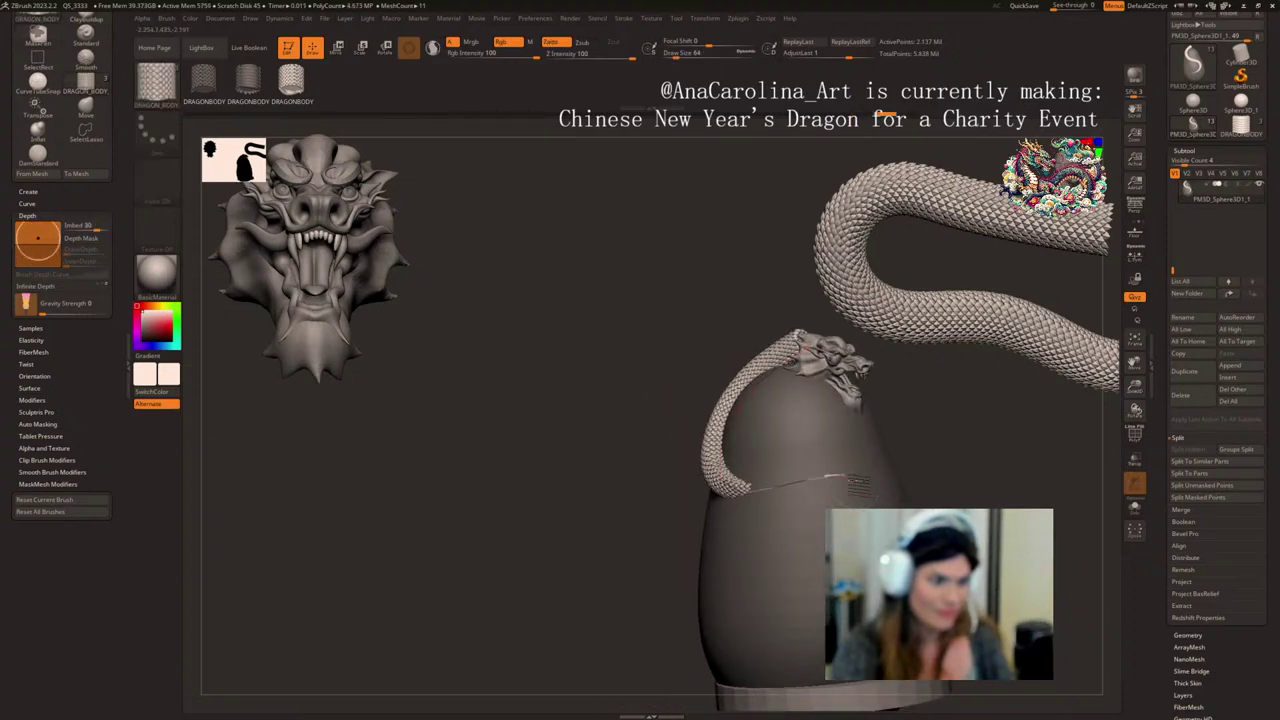
{"action": "left_click_drag", "start_coordinate": [795, 616], "coordinate": [796, 615]}
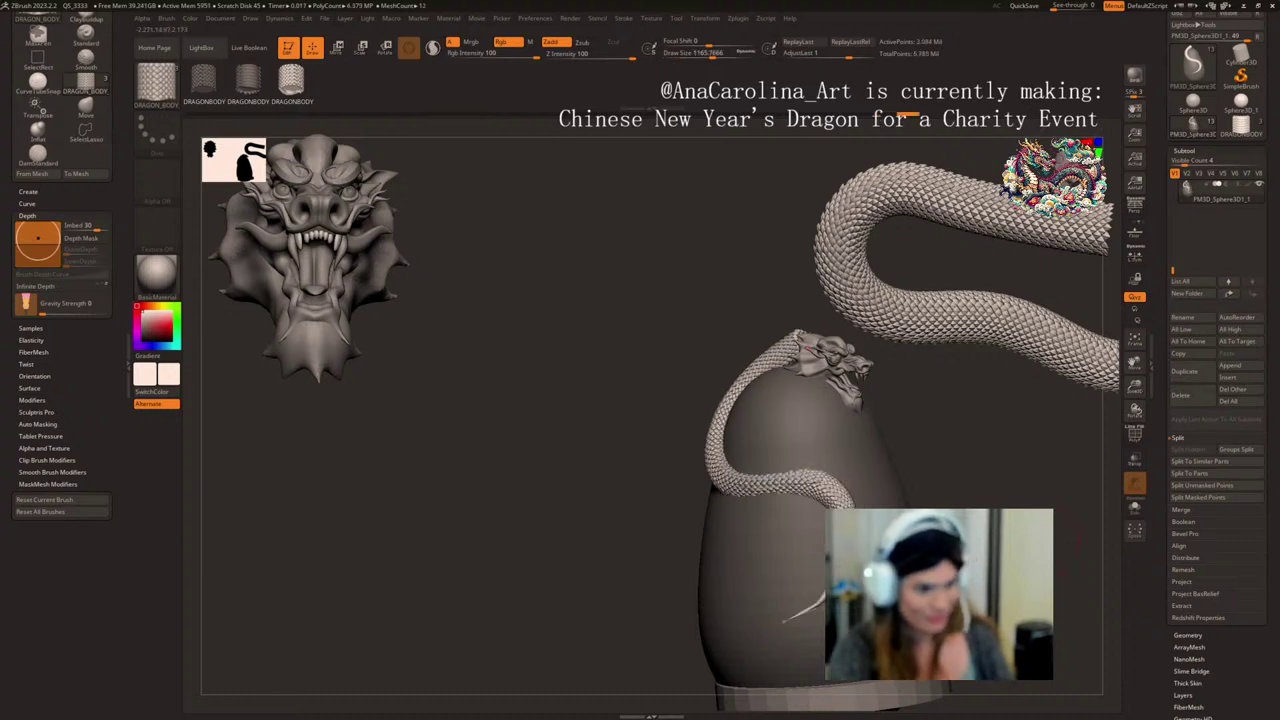
{"action": "mouse_move", "coordinate": [600, 608]}
{"action": "left_mouse_down"}
{"action": "mouse_move", "coordinate": [500, 610]}
{"action": "mouse_move", "coordinate": [600, 615]}
{"action": "left_mouse_up"}
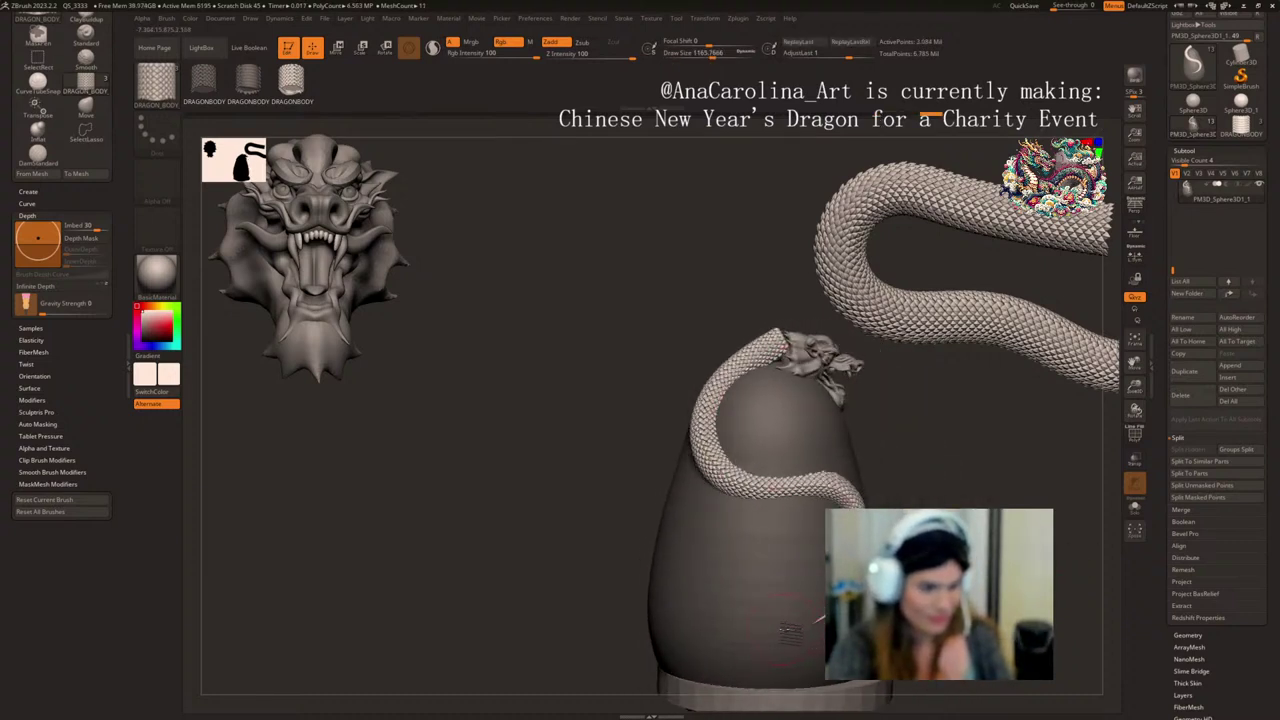
{"action": "key", "text": "ctrl+z"}
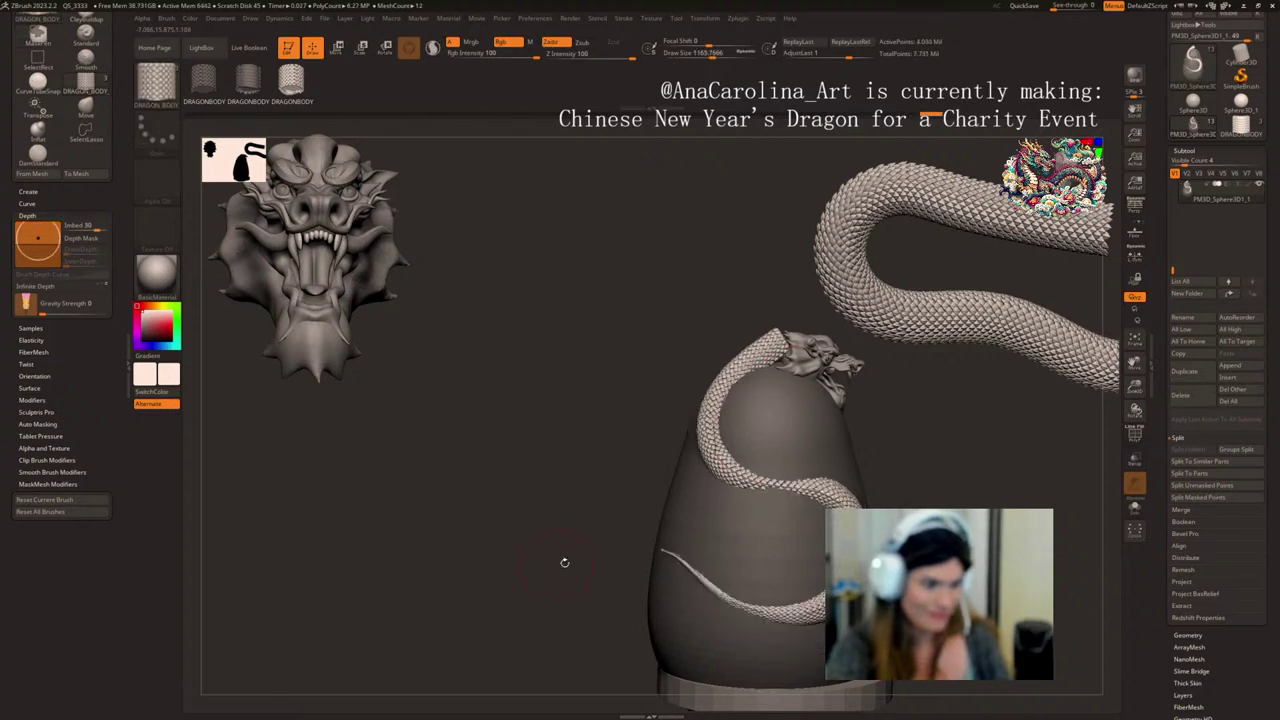
{"action": "mouse_move", "coordinate": [579, 564]}
{"action": "left_mouse_down"}
{"action": "mouse_move", "coordinate": [762, 558]}
{"action": "mouse_move", "coordinate": [640, 562]}
{"action": "left_mouse_up"}
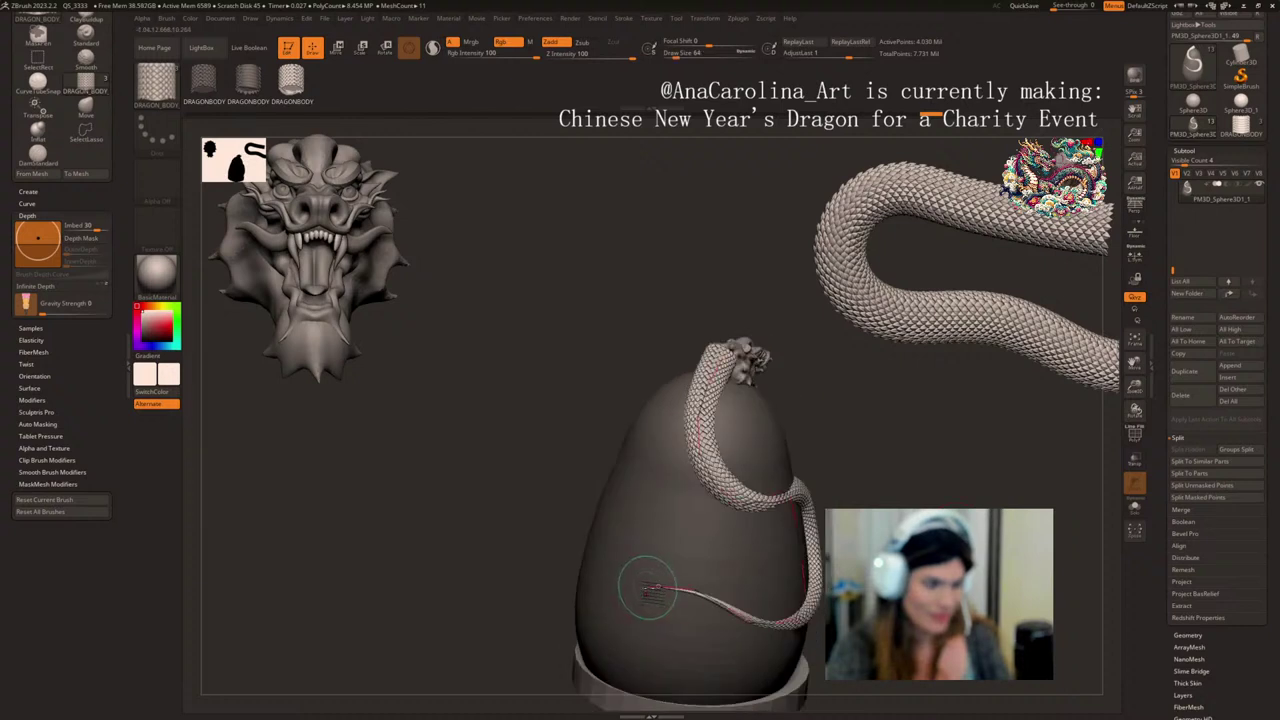
{"action": "key", "text": "ctrl+z"}
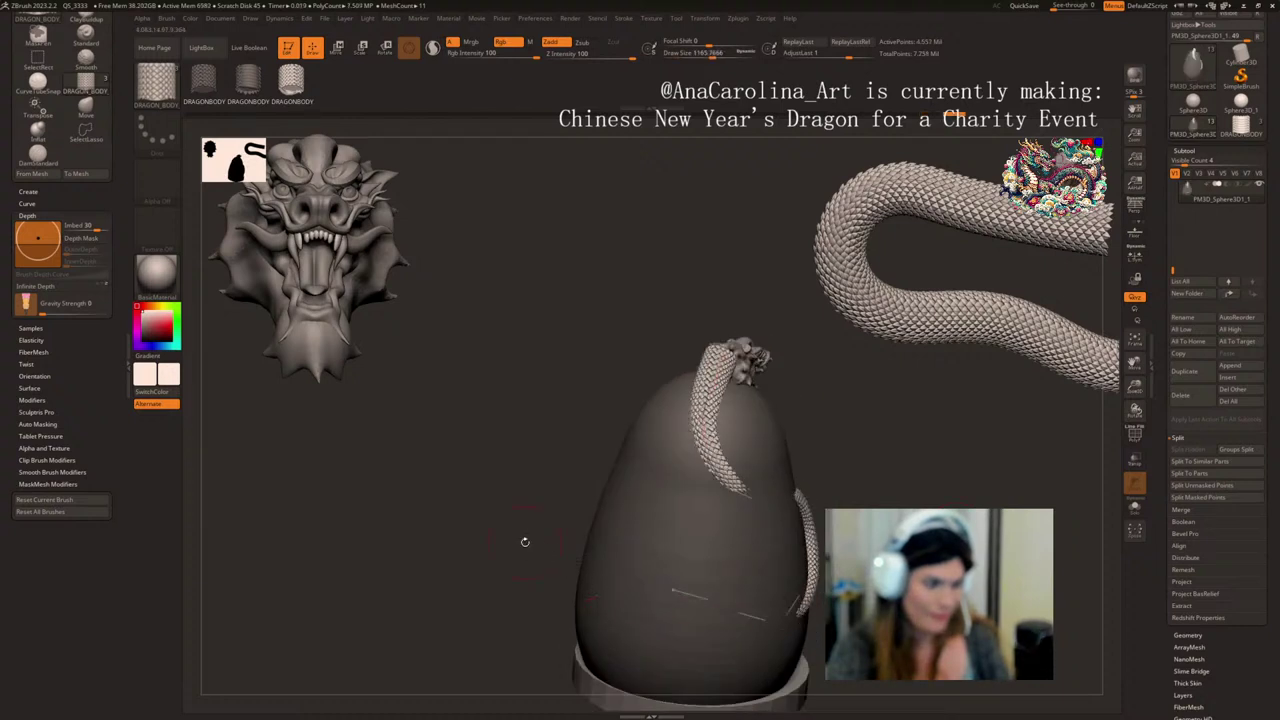
- Turn on transparency and adjust the course of the body curve around the egg
{"action": "left_click_drag", "start_coordinate": [525, 542], "coordinate": [591, 558]}
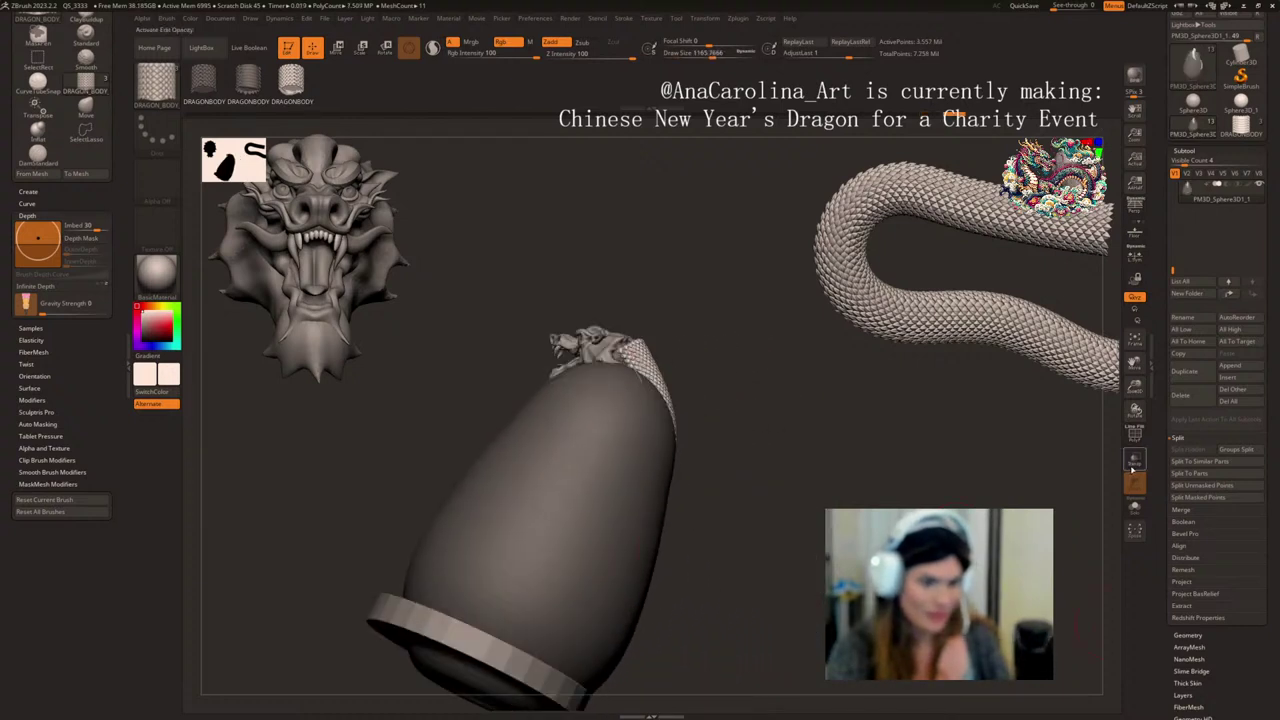
{"action": "left_click", "coordinate": [1132, 467]}
{"action": "mouse_move", "coordinate": [850, 500]}
{"action": "left_mouse_down"}
{"action": "mouse_move", "coordinate": [650, 565]}
{"action": "mouse_move", "coordinate": [720, 580]}
{"action": "mouse_move", "coordinate": [690, 565]}
{"action": "mouse_move", "coordinate": [706, 561]}
{"action": "left_mouse_up"}
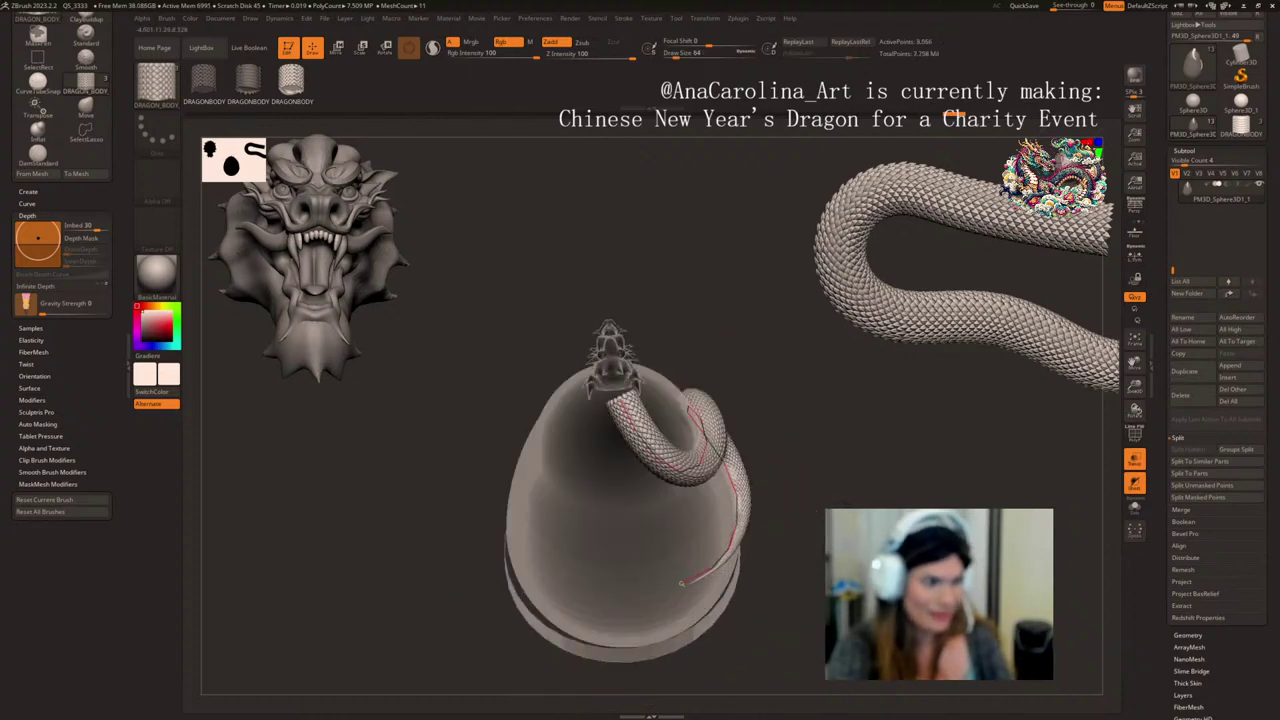
{"action": "left_click_drag", "start_coordinate": [960, 470], "coordinate": [1102, 562]}
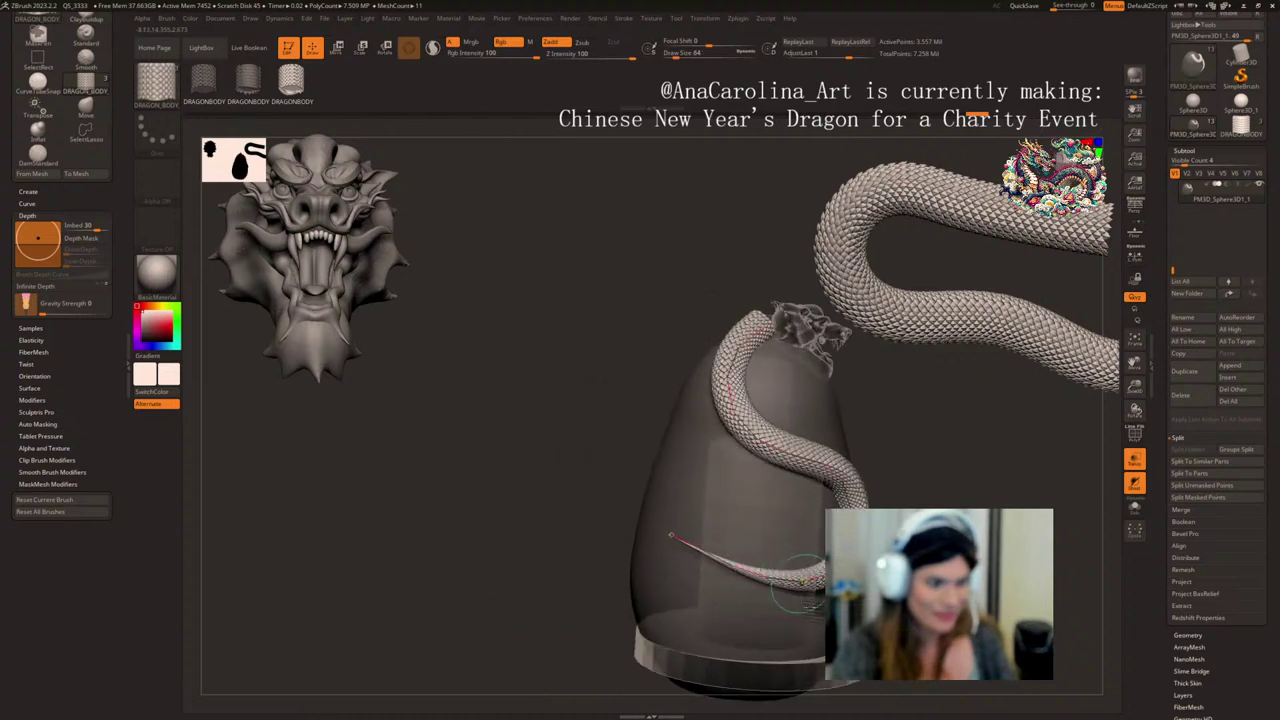
- Lower the tail end of the body curve in small moves until it lies just above the base
{"action": "key", "text": "ctrl+z"}
{"action": "key", "text": "ctrl+z"}
{"action": "key", "text": "ctrl+z"}
{"action": "key", "text": "ctrl+z"}
{"action": "key", "text": "ctrl+z"}
{"action": "key", "text": "ctrl+z"}
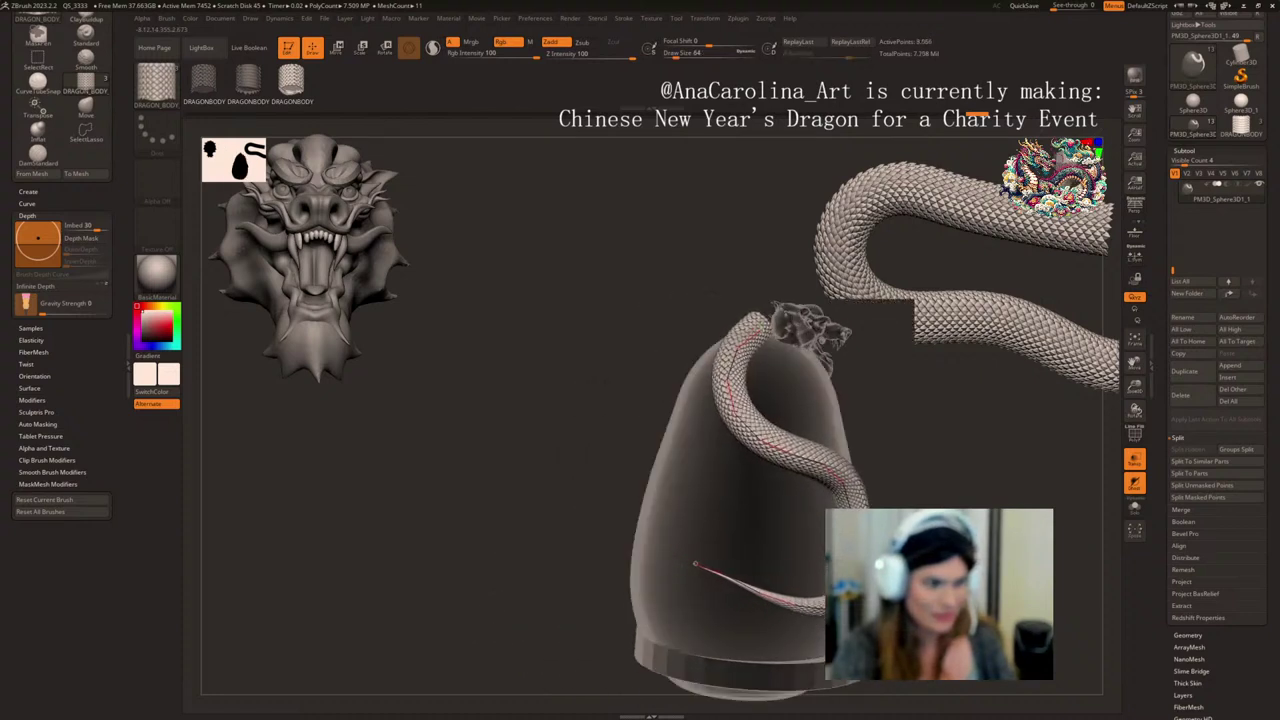
{"action": "key", "text": "ctrl+z"}
{"action": "key", "text": "ctrl+z"}
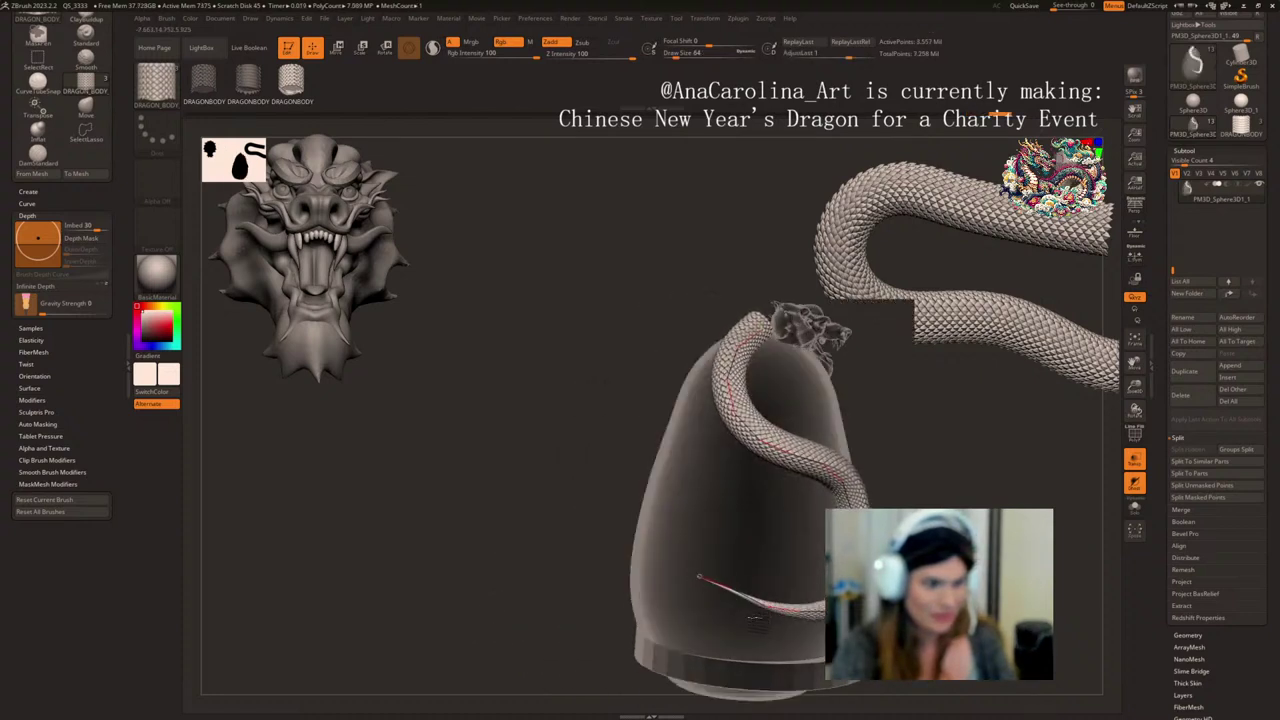
{"action": "key", "text": "ctrl+z"}
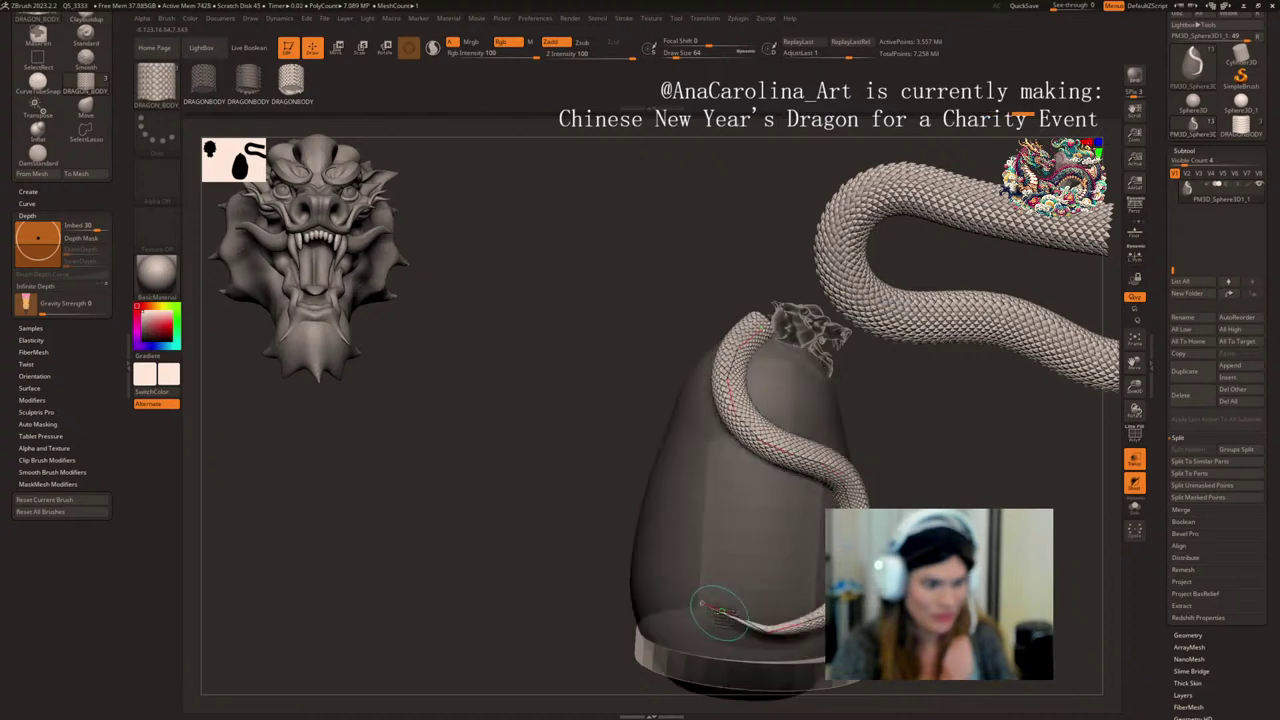
{"action": "left_click_drag", "start_coordinate": [715, 609], "coordinate": [701, 615]}
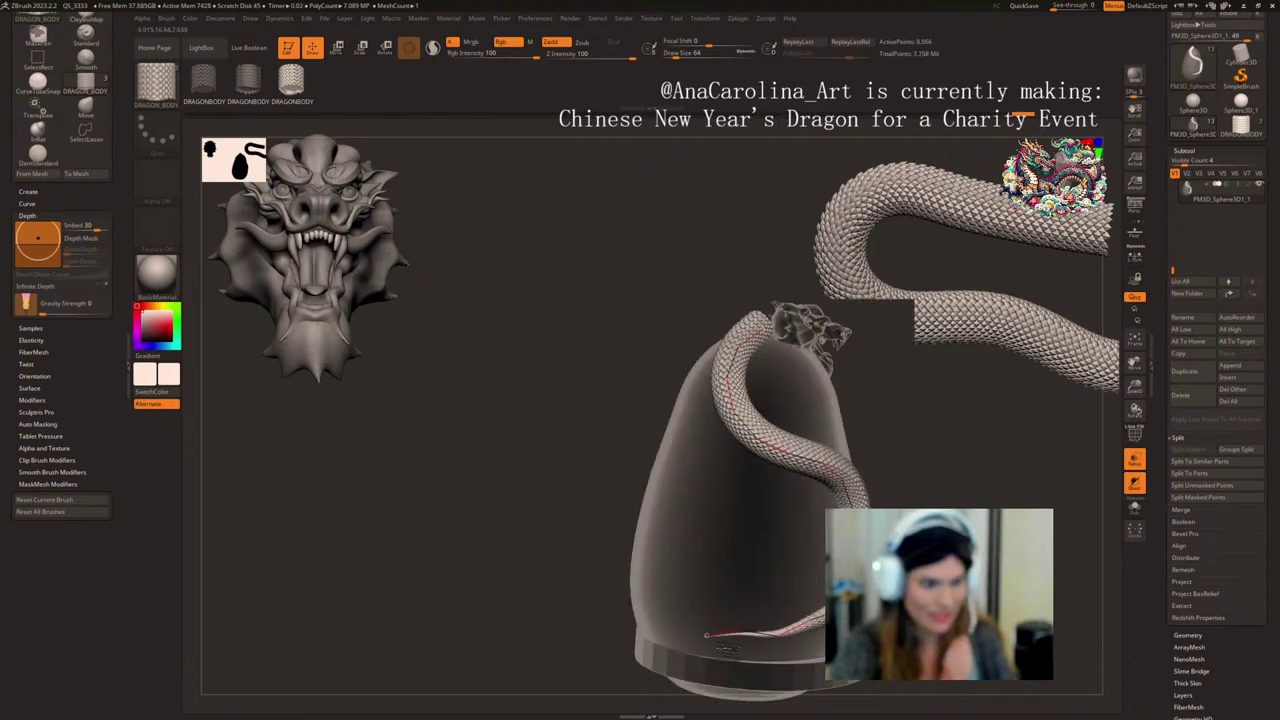
- Extend the tail curve from just above the base upward across the next side of the egg
{"action": "key", "text": "ctrl+z"}
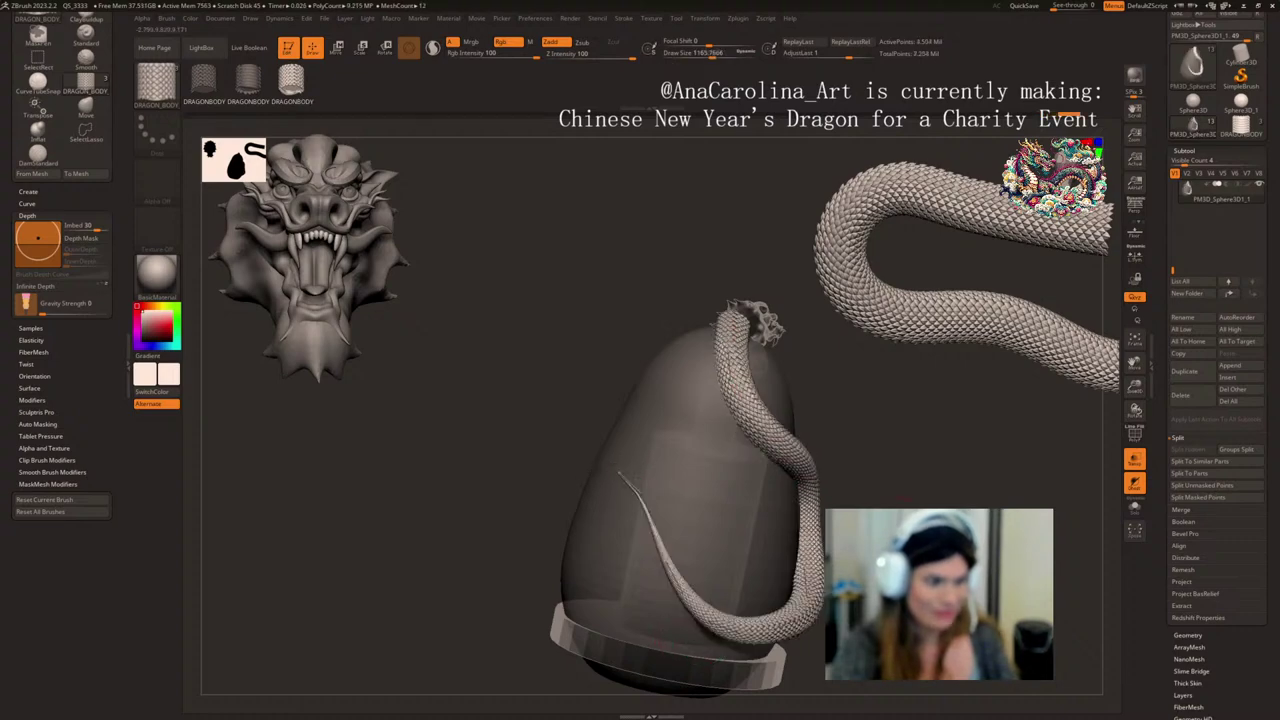
{"action": "mouse_move", "coordinate": [772, 505]}
{"action": "right_mouse_down"}
{"action": "mouse_move", "coordinate": [468, 508]}
{"action": "mouse_move", "coordinate": [690, 504]}
{"action": "right_mouse_up"}
{"action": "key", "text": "ctrl+z"}
{"action": "key", "text": "ctrl+z"}
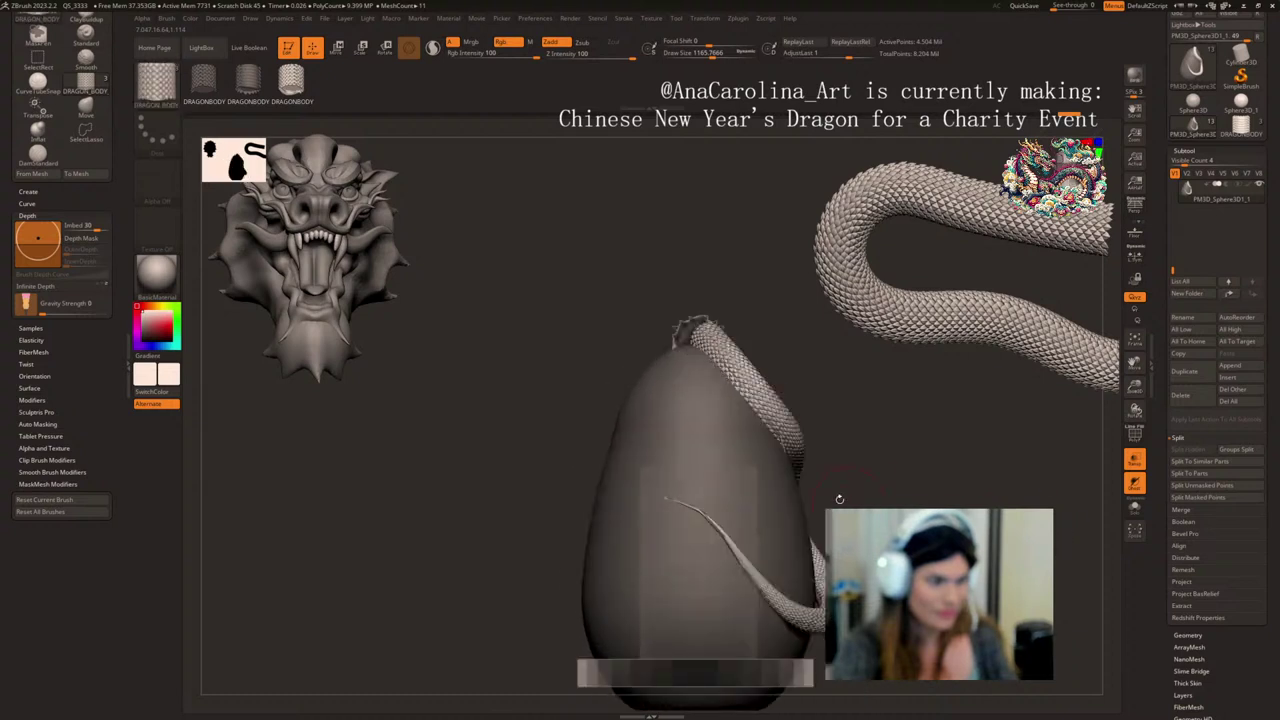
- Raise the draw size to about 1805, and inspect the egg and coiled body with the polyframe temporarily shown
{"action": "key", "text": "space"}
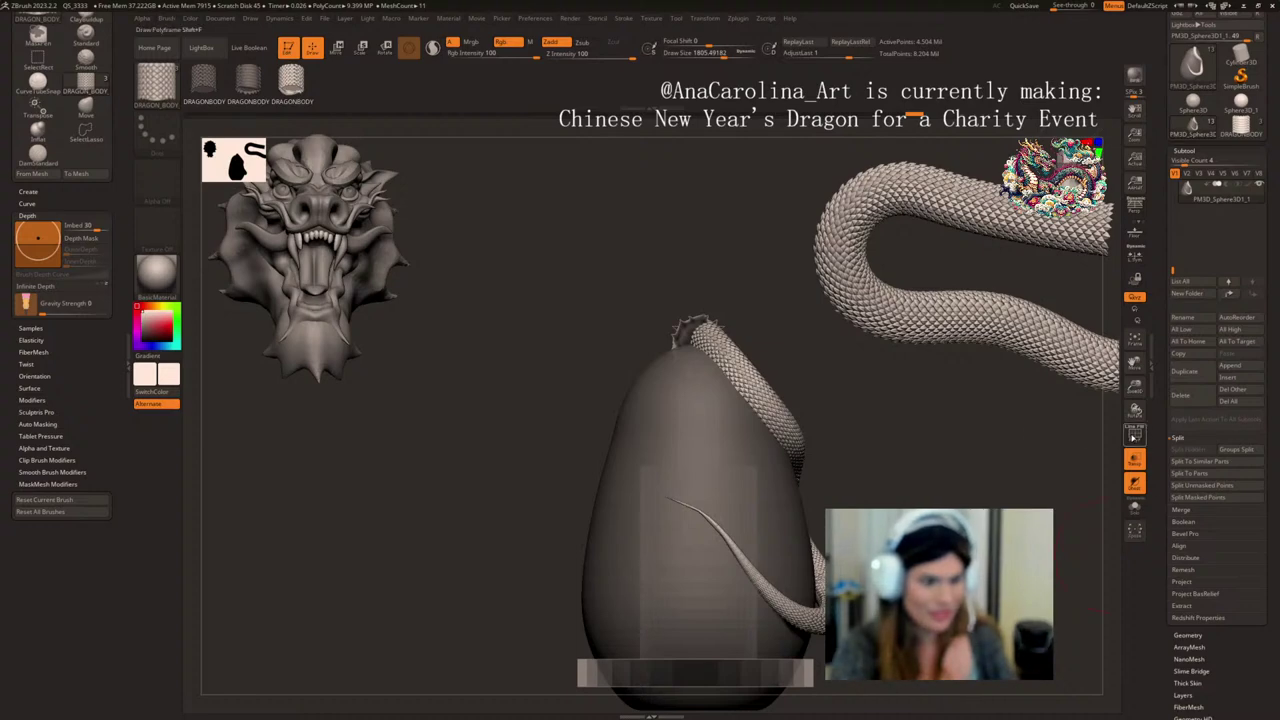
{"action": "left_click", "coordinate": [1133, 437]}
{"action": "left_click_drag", "start_coordinate": [937, 500], "coordinate": [1060, 558]}
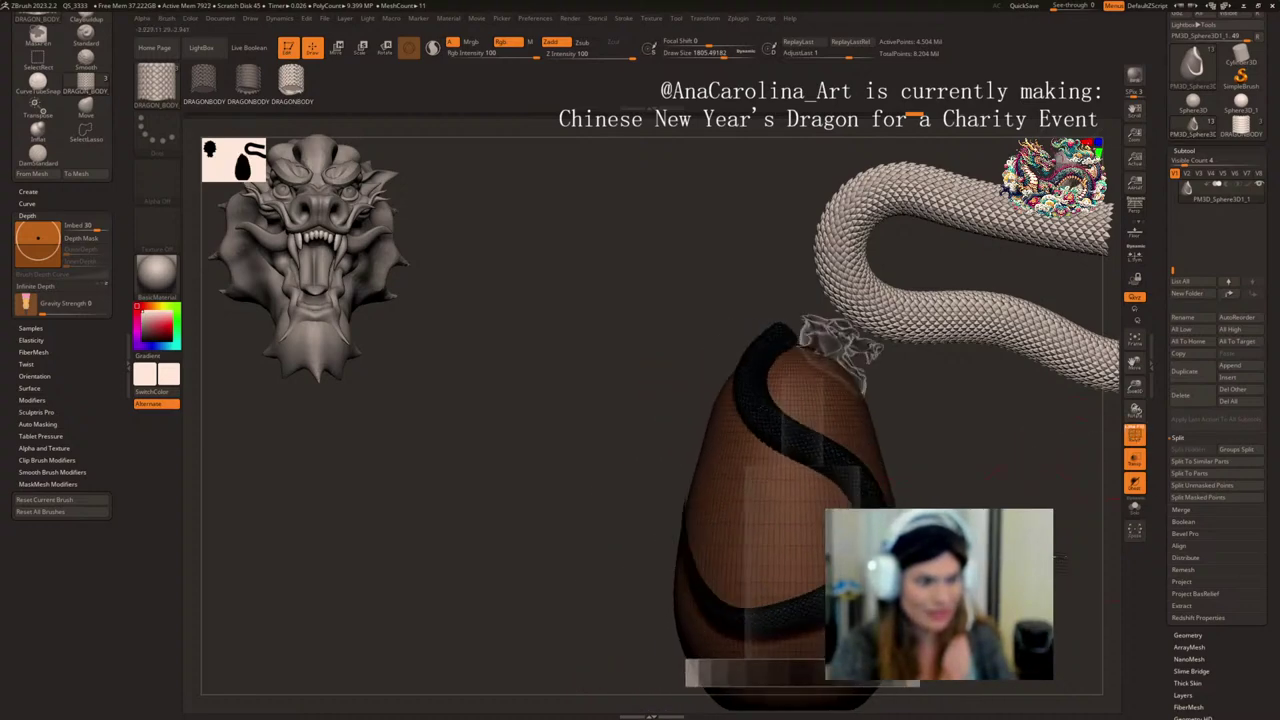
{"action": "key", "text": "f"}
{"action": "key", "text": "f"}
{"action": "left_click", "coordinate": [1134, 437]}
{"action": "left_click_drag", "start_coordinate": [1063, 486], "coordinate": [1105, 500]}
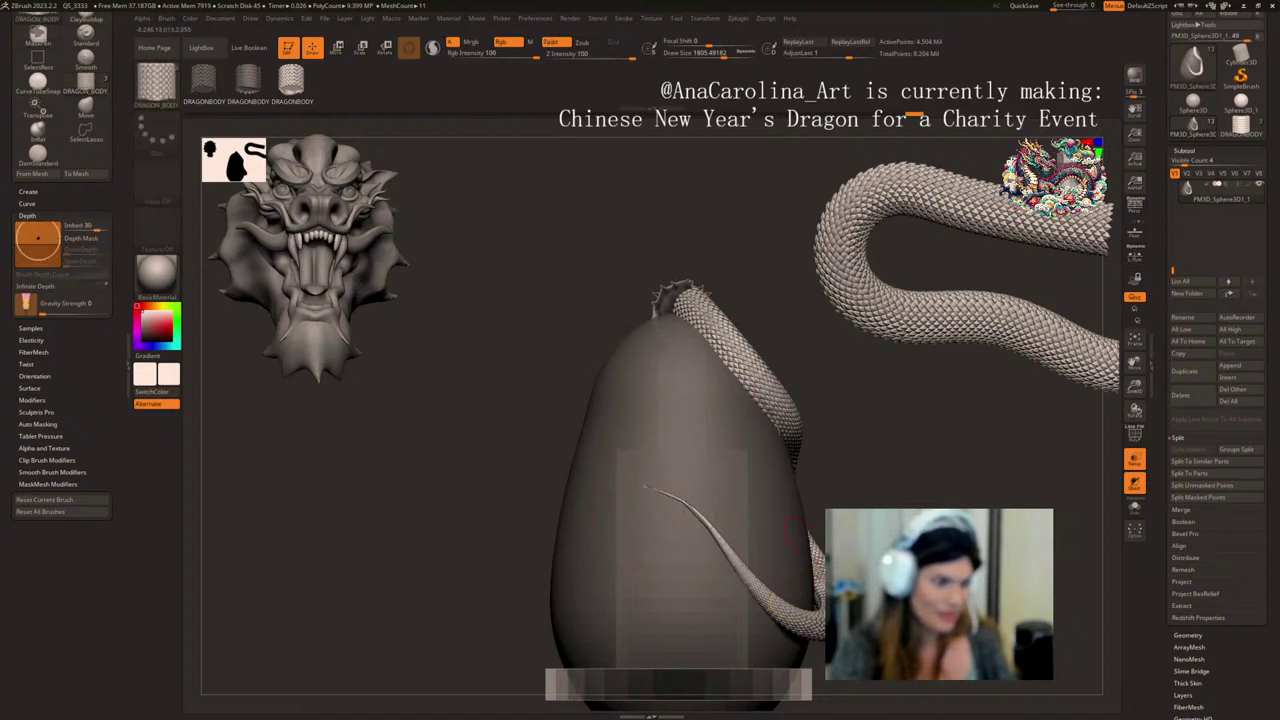
- Extend the tail curve over a bend and down the egg toward the base, and update the body along it
{"action": "key", "text": "ctrl+z"}
{"action": "left_click_drag", "start_coordinate": [866, 555], "coordinate": [930, 566]}
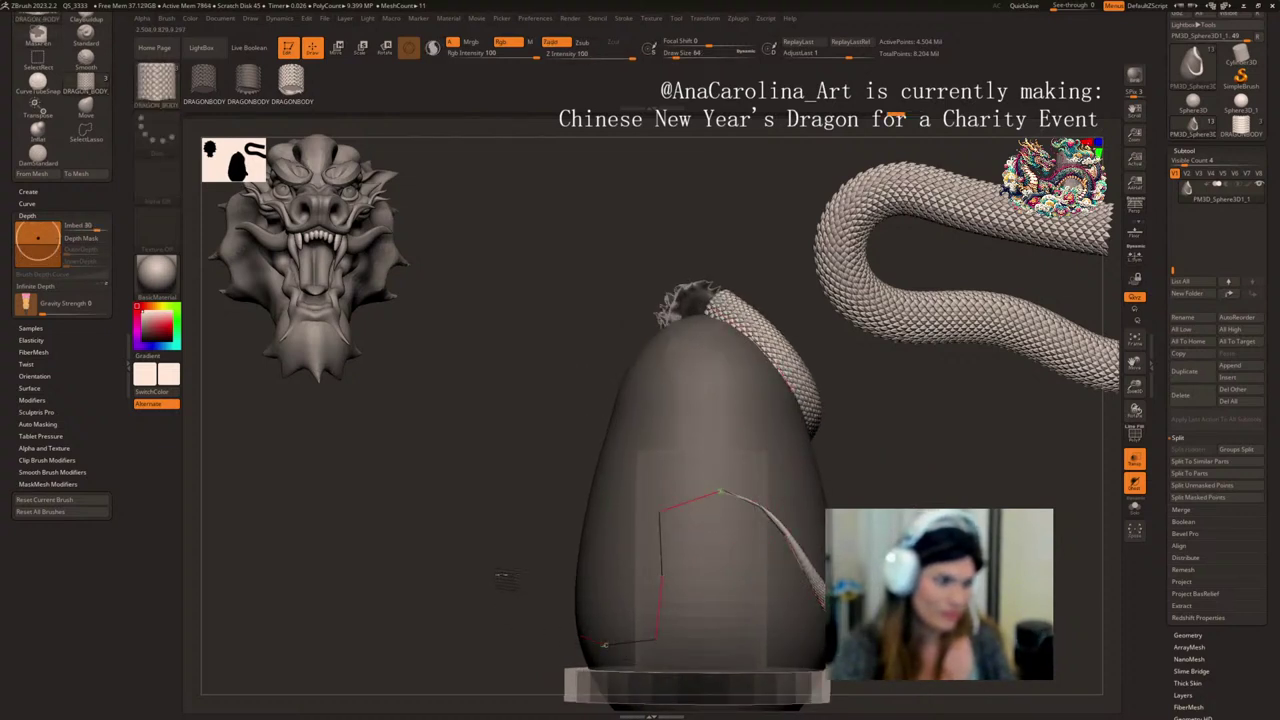
{"action": "left_click_drag", "start_coordinate": [497, 574], "coordinate": [490, 572]}
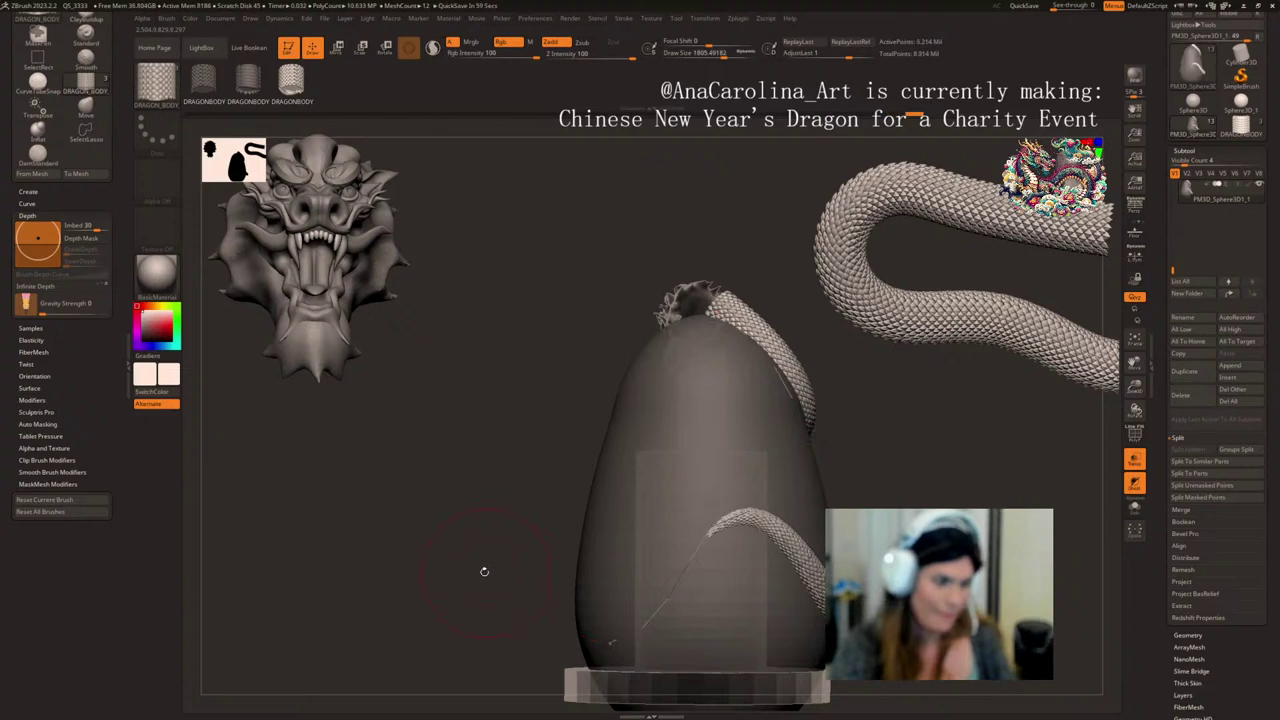
- Lower the draw size to 64, stretch the tail curve down to just above the base, and update the body along it
{"action": "mouse_move", "coordinate": [434, 525]}
{"action": "left_mouse_down"}
{"action": "mouse_move", "coordinate": [447, 527]}
{"action": "mouse_move", "coordinate": [414, 533]}
{"action": "left_mouse_up"}
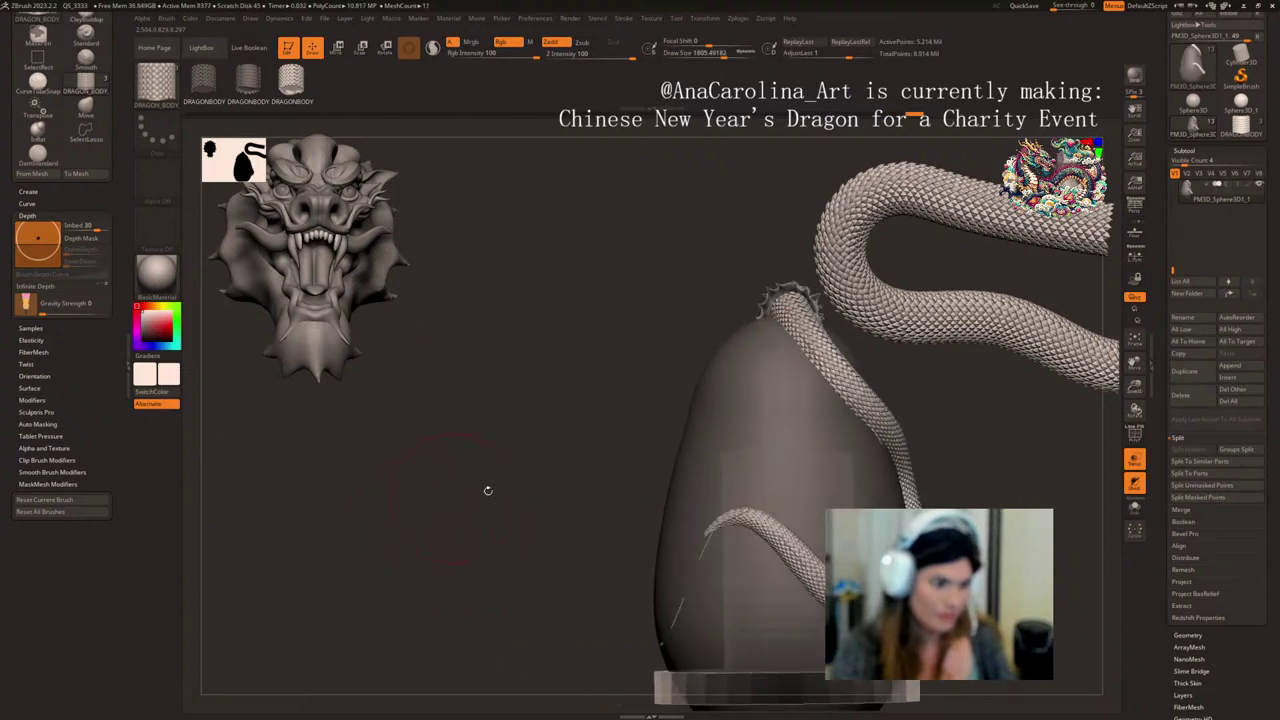
{"action": "key", "text": "s"}
{"action": "left_click_drag", "start_coordinate": [1010, 452], "coordinate": [1000, 452]}
{"action": "left_click_drag", "start_coordinate": [940, 480], "coordinate": [870, 485]}
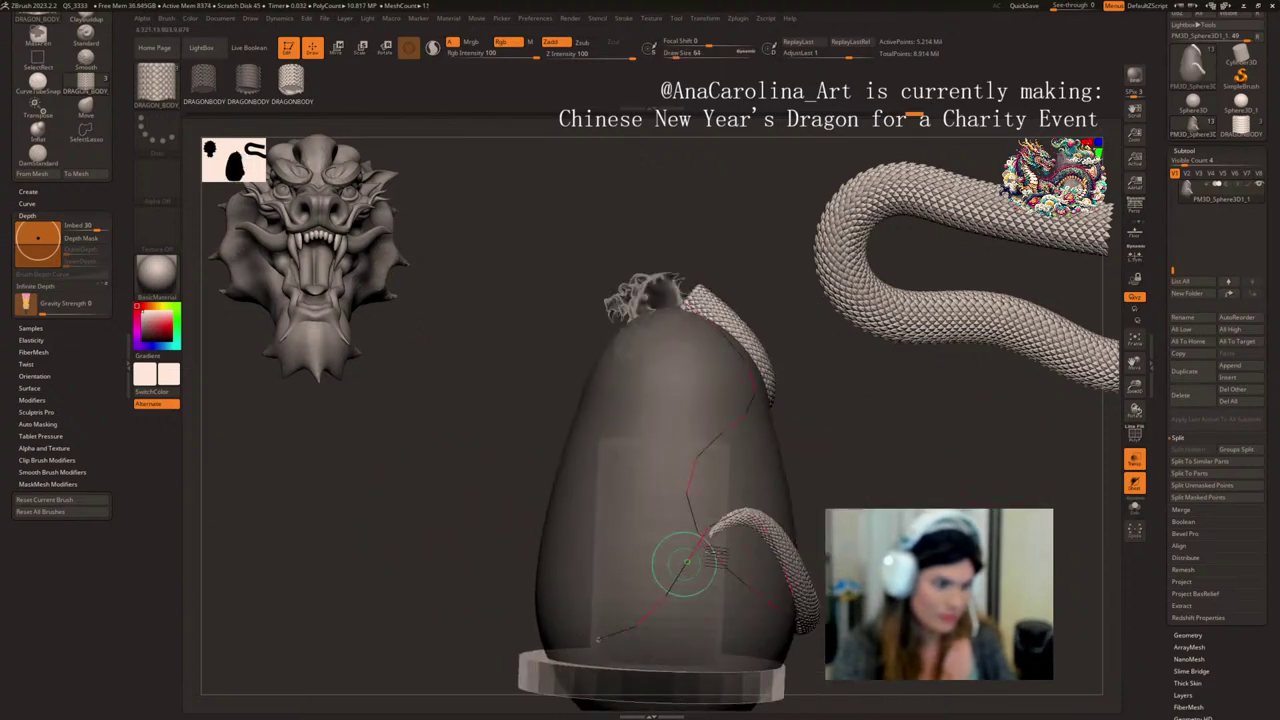
{"action": "left_click_drag", "start_coordinate": [692, 564], "coordinate": [621, 637]}
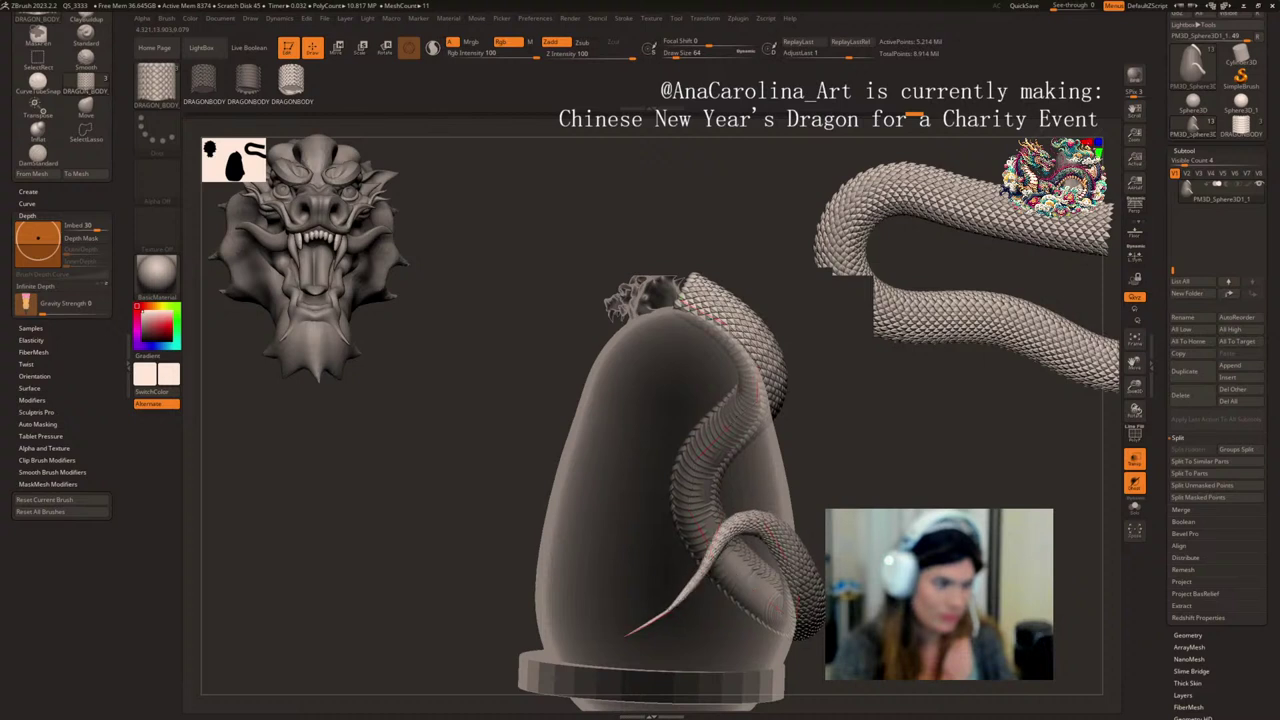
{"action": "left_click", "coordinate": [800, 534]}
- Extend the tail curve up the next side of the egg and over a bend, and update the body at draw size about 1510
{"action": "left_click_drag", "start_coordinate": [922, 506], "coordinate": [1020, 517]}
{"action": "left_click_drag", "start_coordinate": [803, 613], "coordinate": [772, 620]}
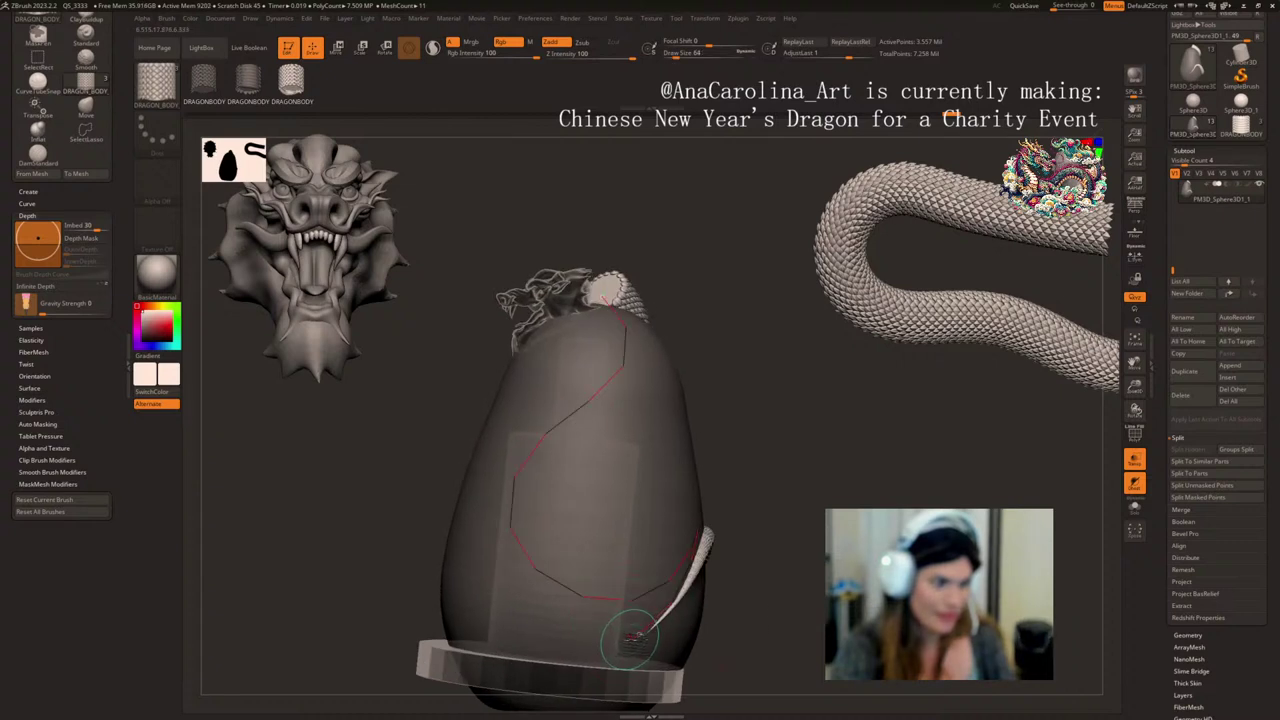
{"action": "left_click_drag", "start_coordinate": [630, 638], "coordinate": [555, 623]}
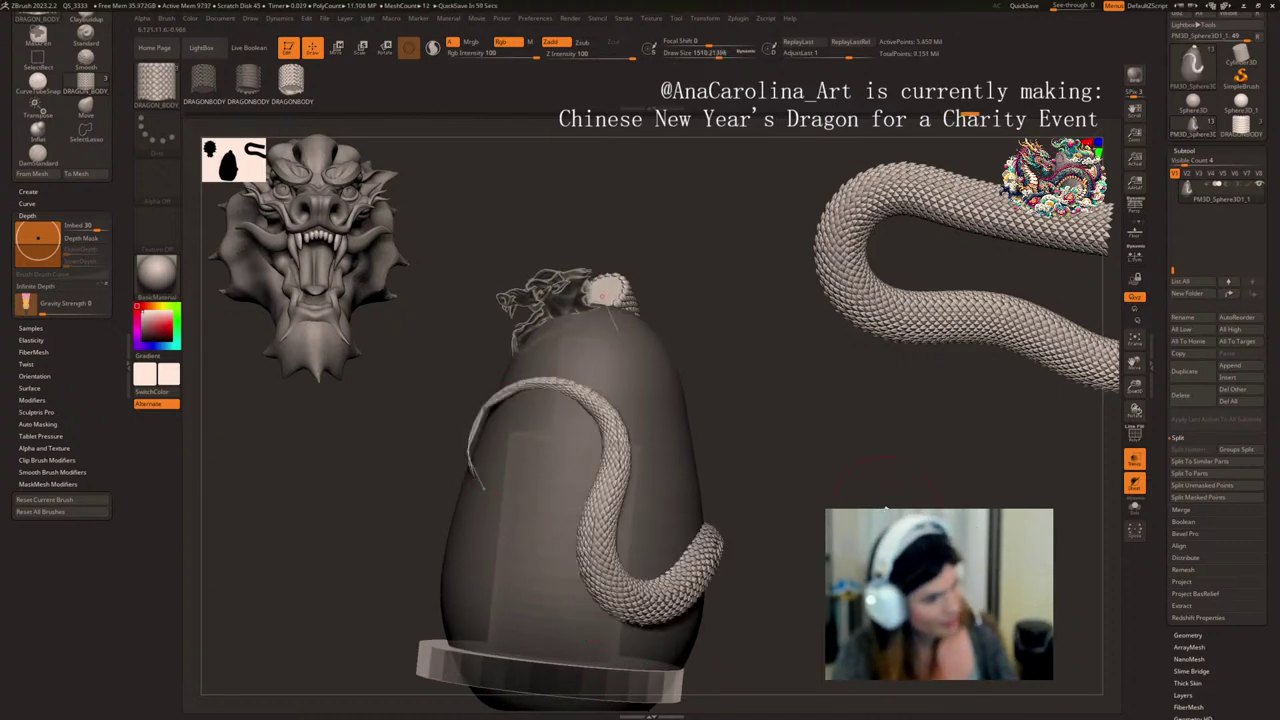
- Extend the tail curve down from the bend, along the base and up the egg again, and update the body at draw size about 1510
{"action": "left_click_drag", "start_coordinate": [750, 505], "coordinate": [874, 506]}
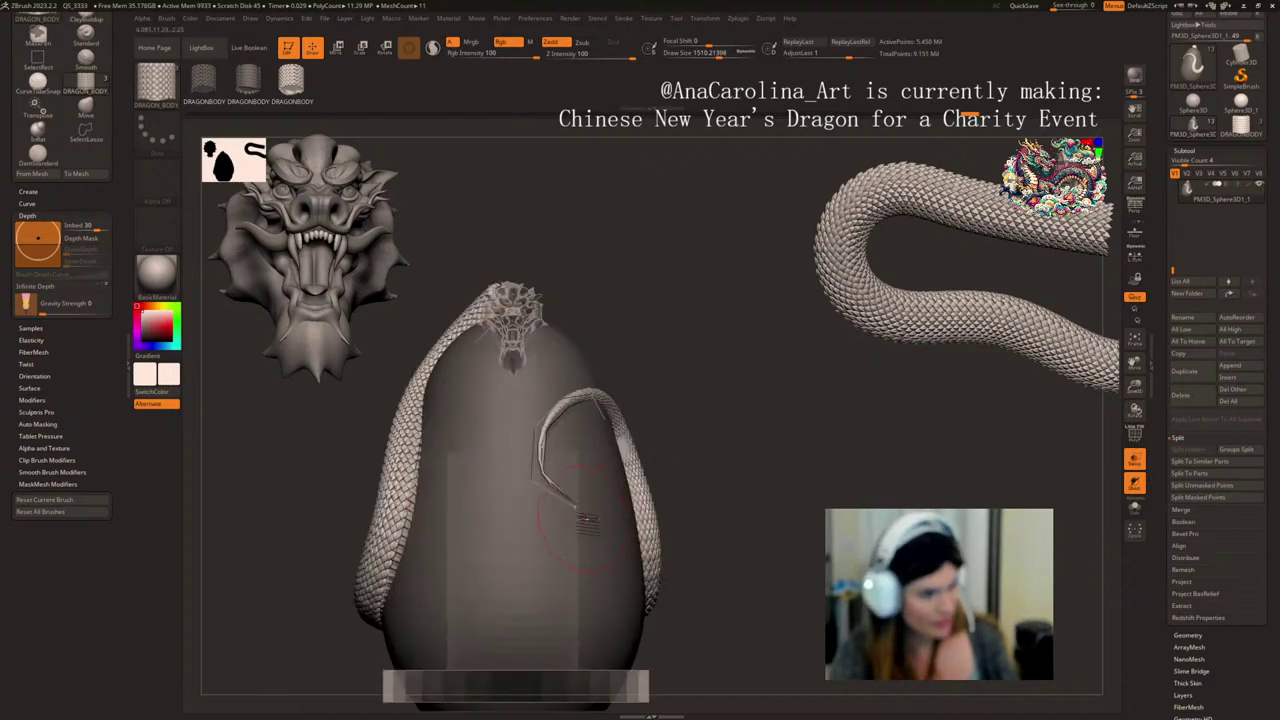
{"action": "right_click_drag", "start_coordinate": [596, 517], "coordinate": [522, 518]}
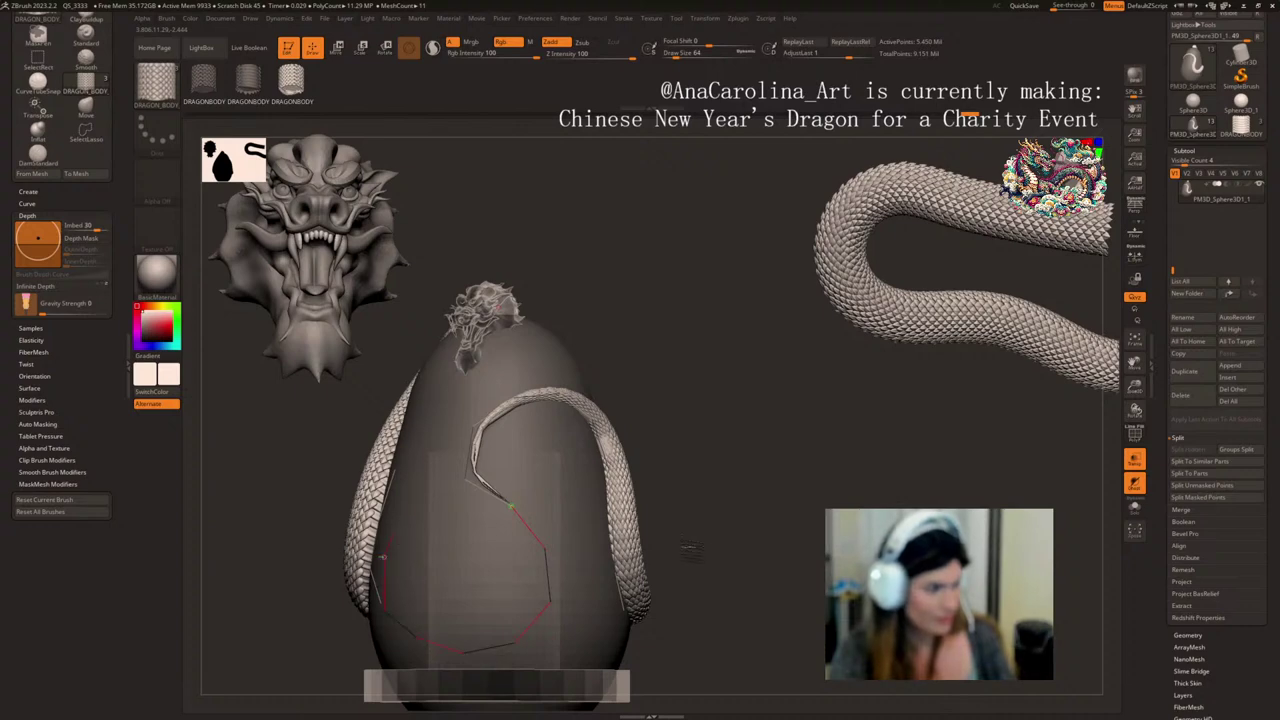
{"action": "left_click_drag", "start_coordinate": [382, 557], "coordinate": [390, 535]}
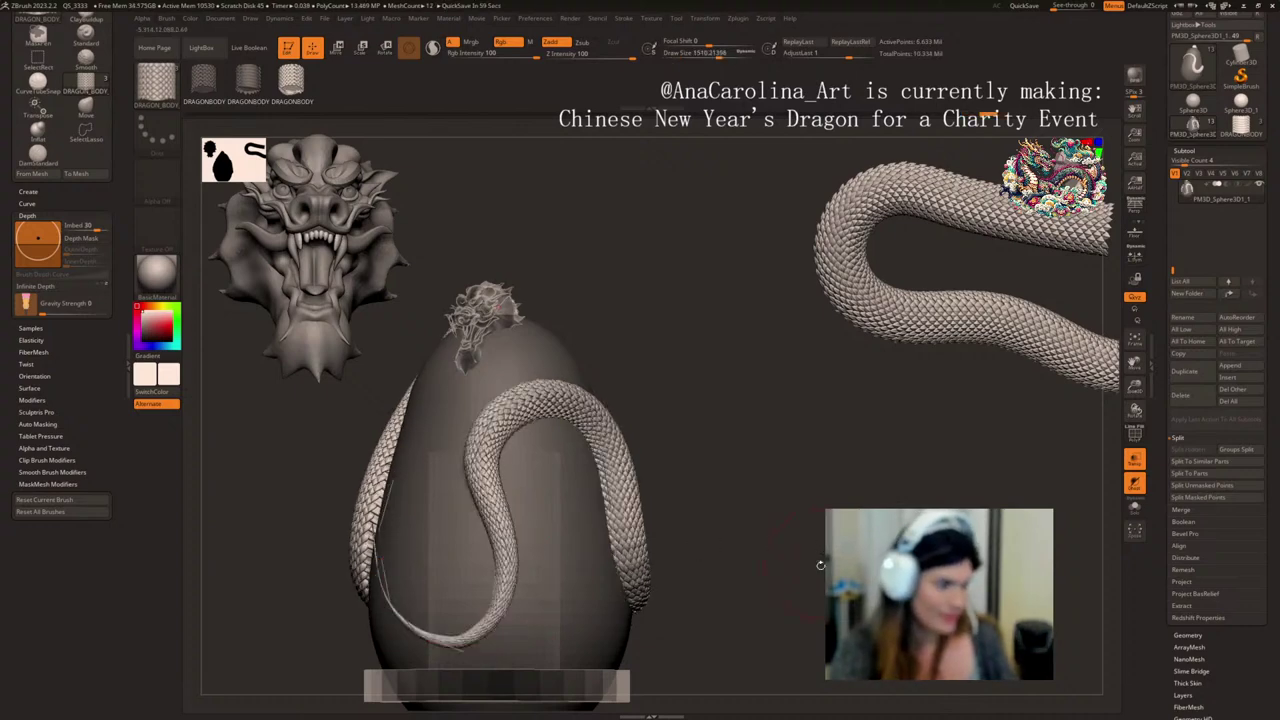
{"action": "mouse_move", "coordinate": [820, 563]}
{"action": "left_mouse_down"}
{"action": "mouse_move", "coordinate": [736, 518]}
{"action": "mouse_move", "coordinate": [443, 486]}
{"action": "mouse_move", "coordinate": [513, 523]}
{"action": "left_mouse_up"}
{"action": "left_click_drag", "start_coordinate": [464, 571], "coordinate": [463, 578]}
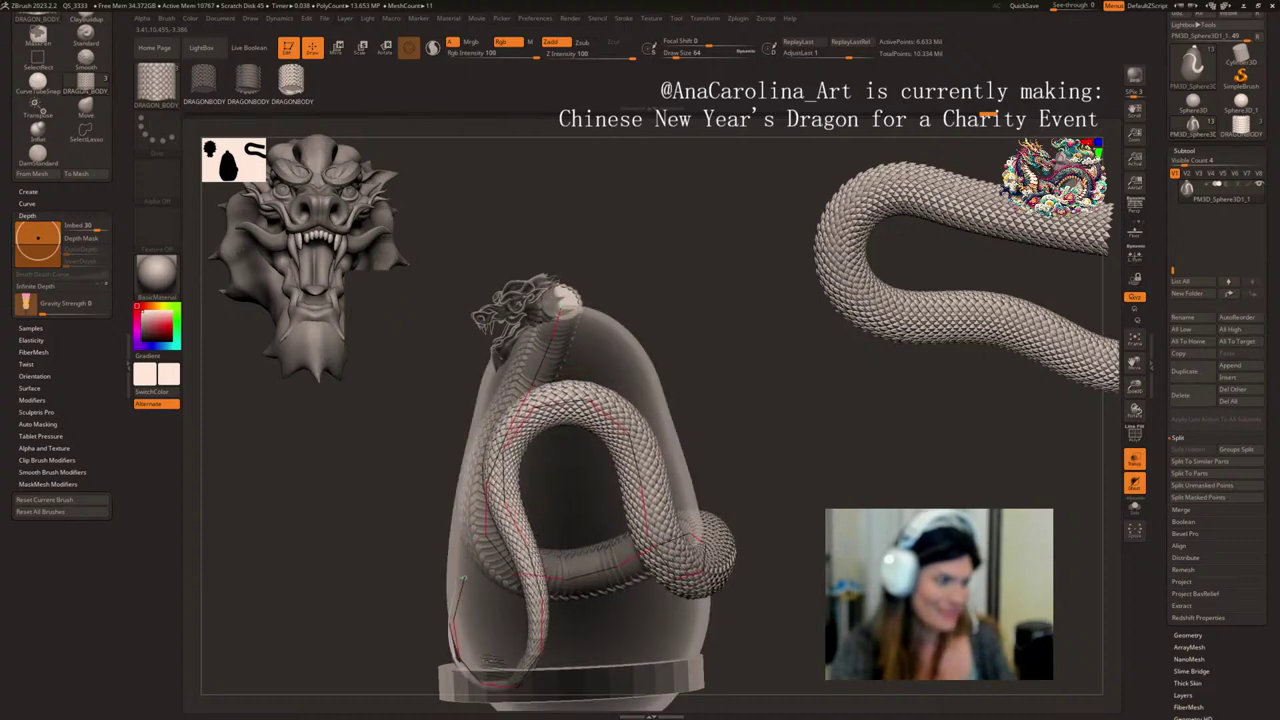
{"action": "left_click_drag", "start_coordinate": [366, 573], "coordinate": [411, 579]}
{"action": "left_click_drag", "start_coordinate": [357, 612], "coordinate": [404, 560]}
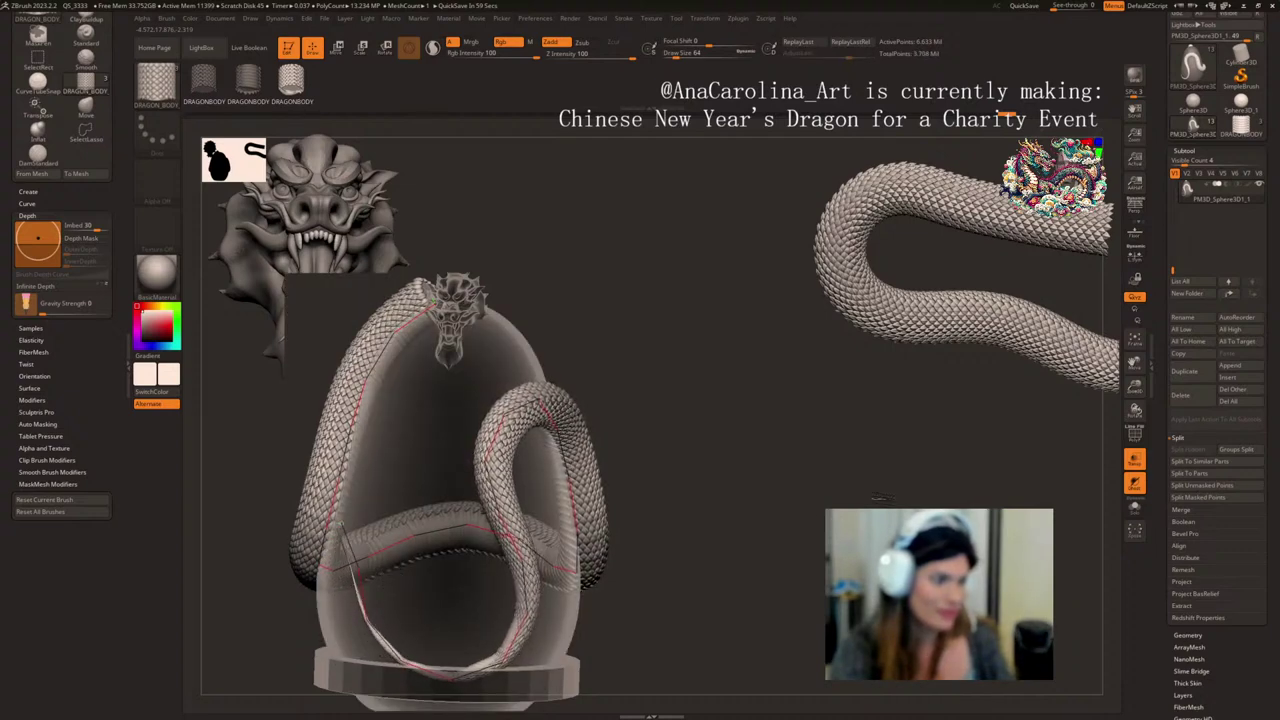
- Examine the coiled body from above and from the front, and turn off the transparent display
{"action": "left_click_drag", "start_coordinate": [786, 475], "coordinate": [795, 592]}
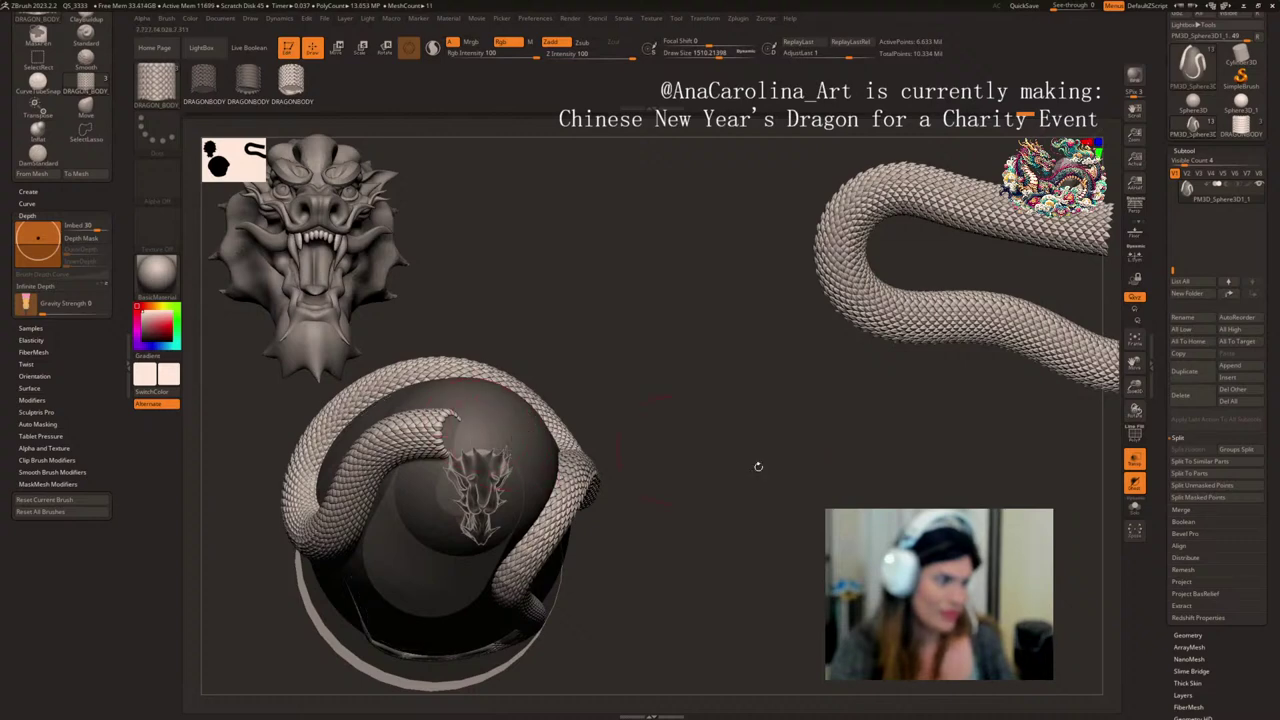
{"action": "left_click_drag", "start_coordinate": [758, 466], "coordinate": [802, 500]}
{"action": "left_click_drag", "start_coordinate": [922, 488], "coordinate": [920, 395], "text": "shift"}
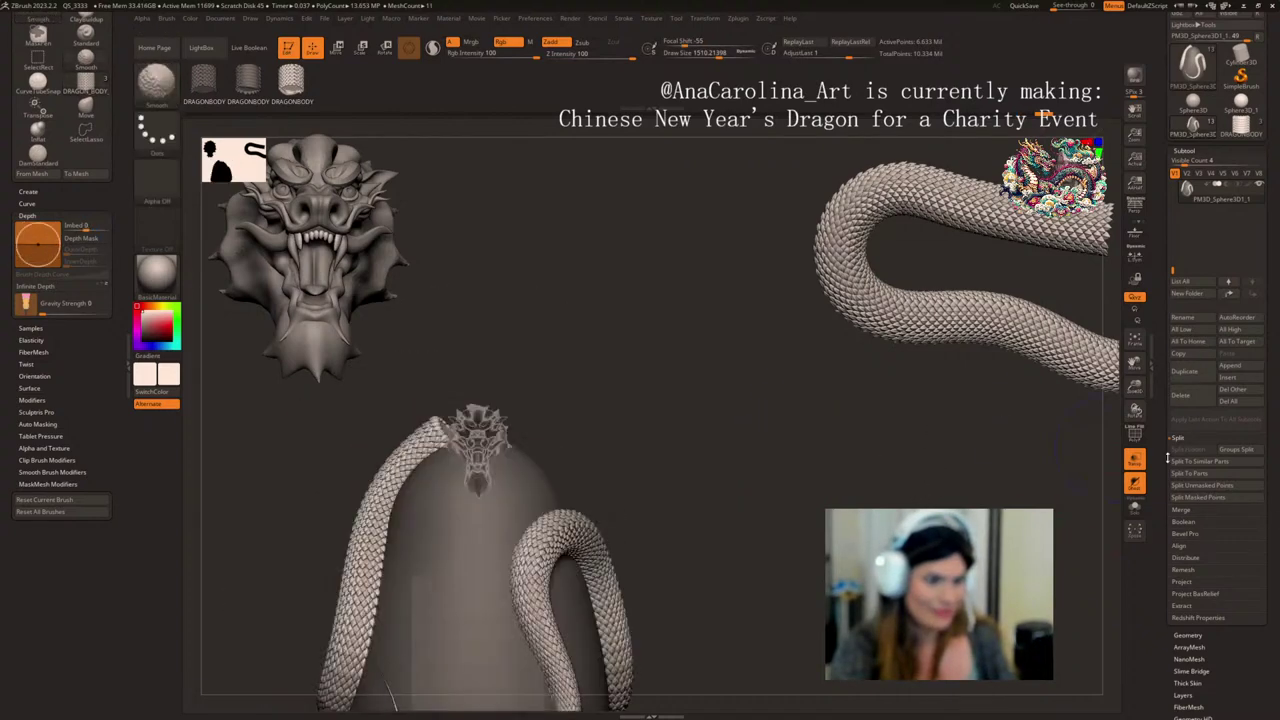
{"action": "left_click", "coordinate": [1134, 459]}
{"action": "left_click_drag", "start_coordinate": [900, 478], "coordinate": [985, 385], "text": "alt"}
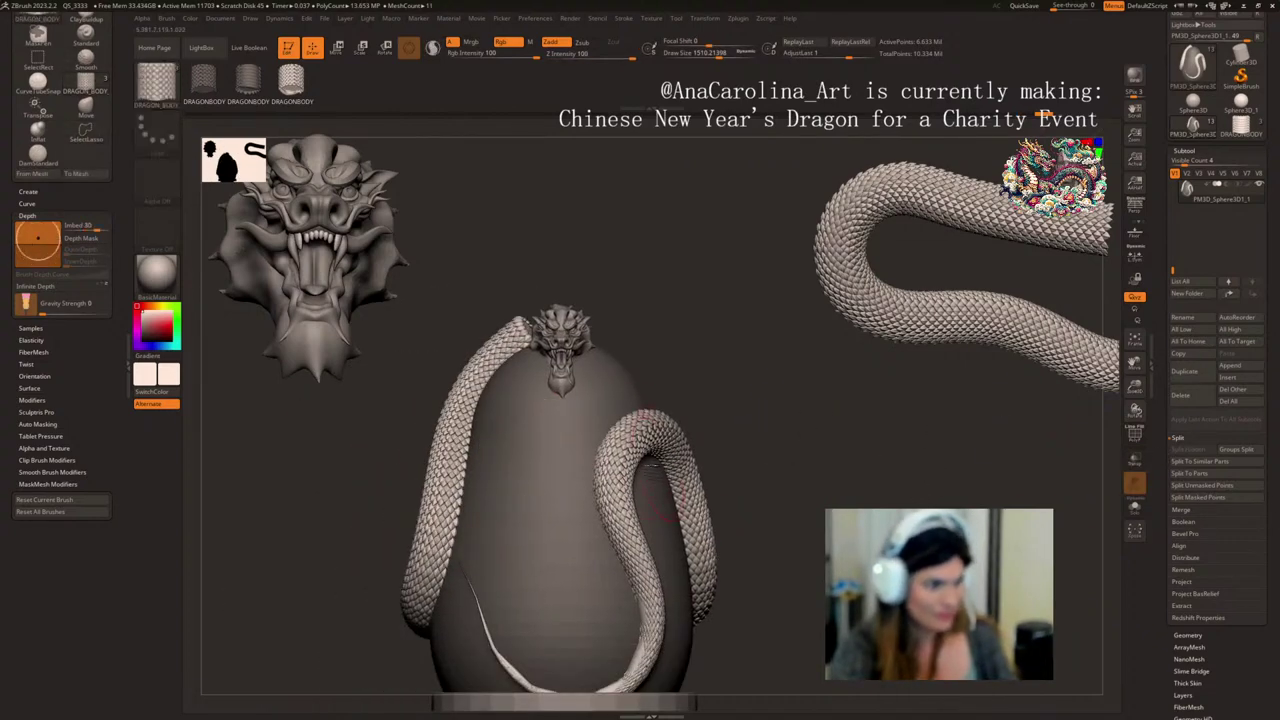
- Clear the mask and hide the egg, leaving the body, inner cylinders and base visible
{"action": "left_click_drag", "start_coordinate": [829, 423], "coordinate": [850, 445], "text": "ctrl"}
{"action": "left_click", "coordinate": [516, 448], "text": "ctrl+shift"}
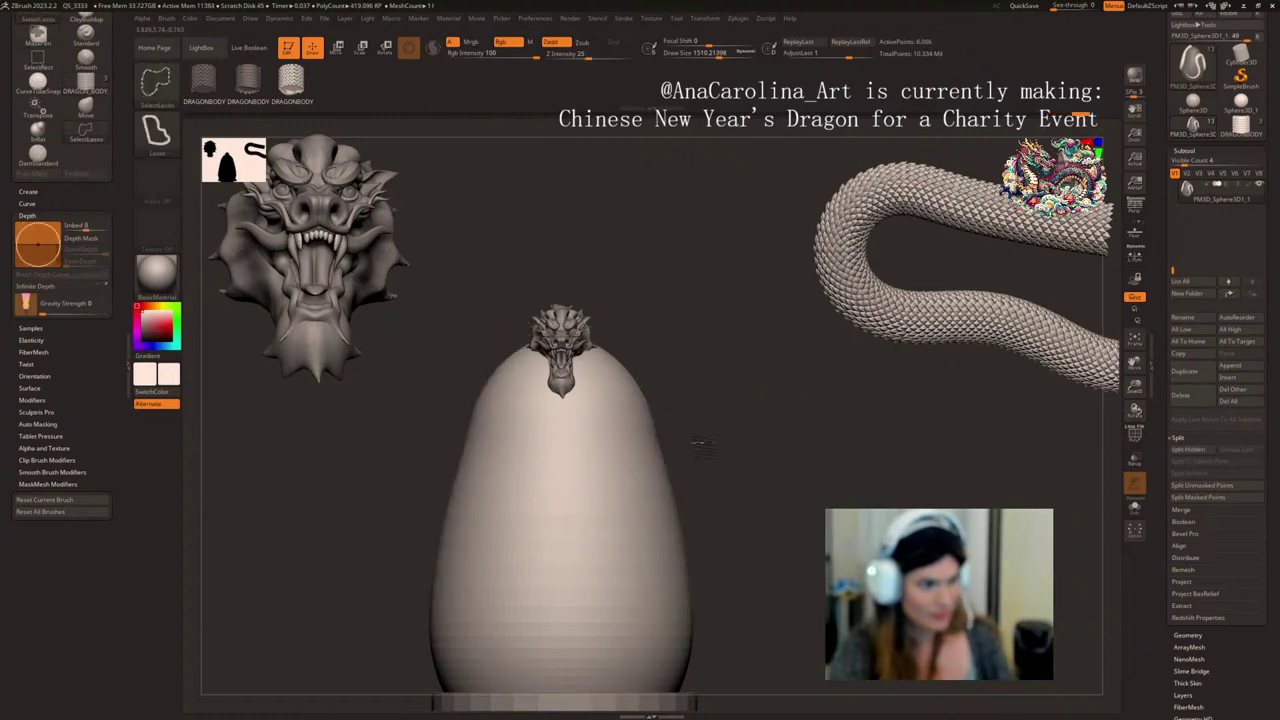
{"action": "left_click", "coordinate": [889, 386], "text": "ctrl+shift"}
{"action": "left_click_drag", "start_coordinate": [889, 387], "coordinate": [920, 393]}
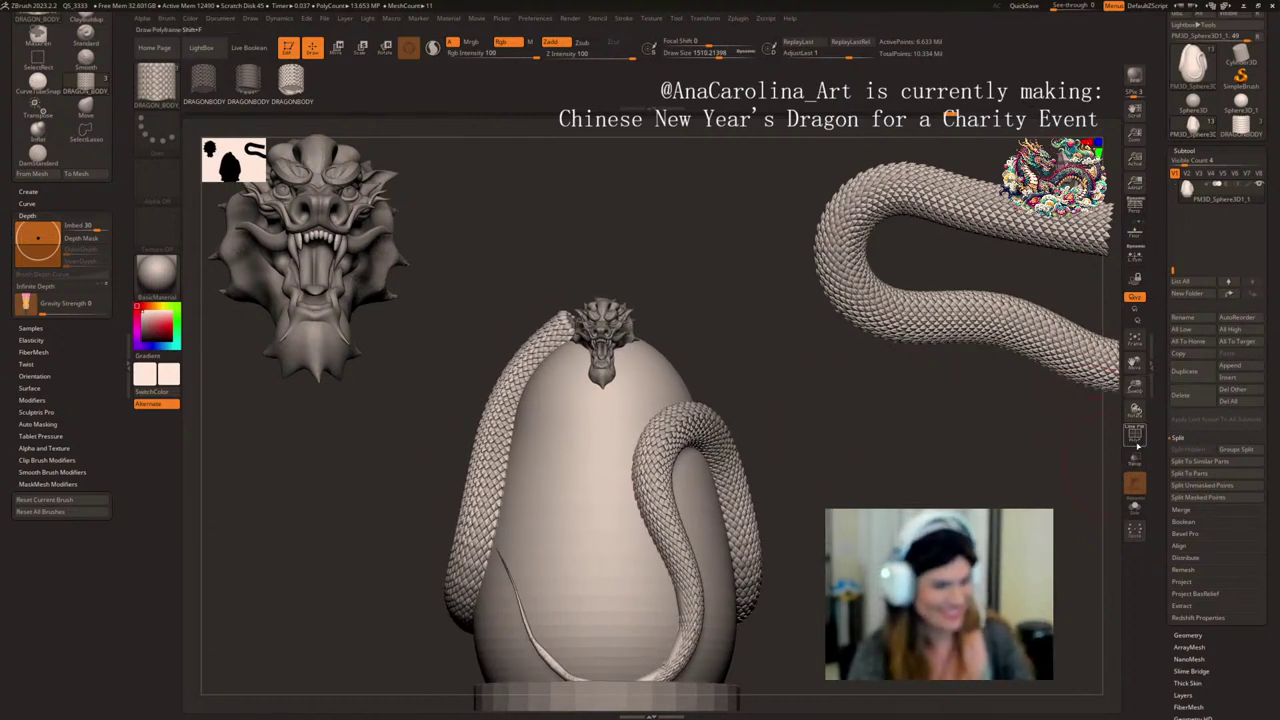
{"action": "left_click", "coordinate": [1135, 438]}
{"action": "left_click", "coordinate": [600, 426], "text": "ctrl+shift"}
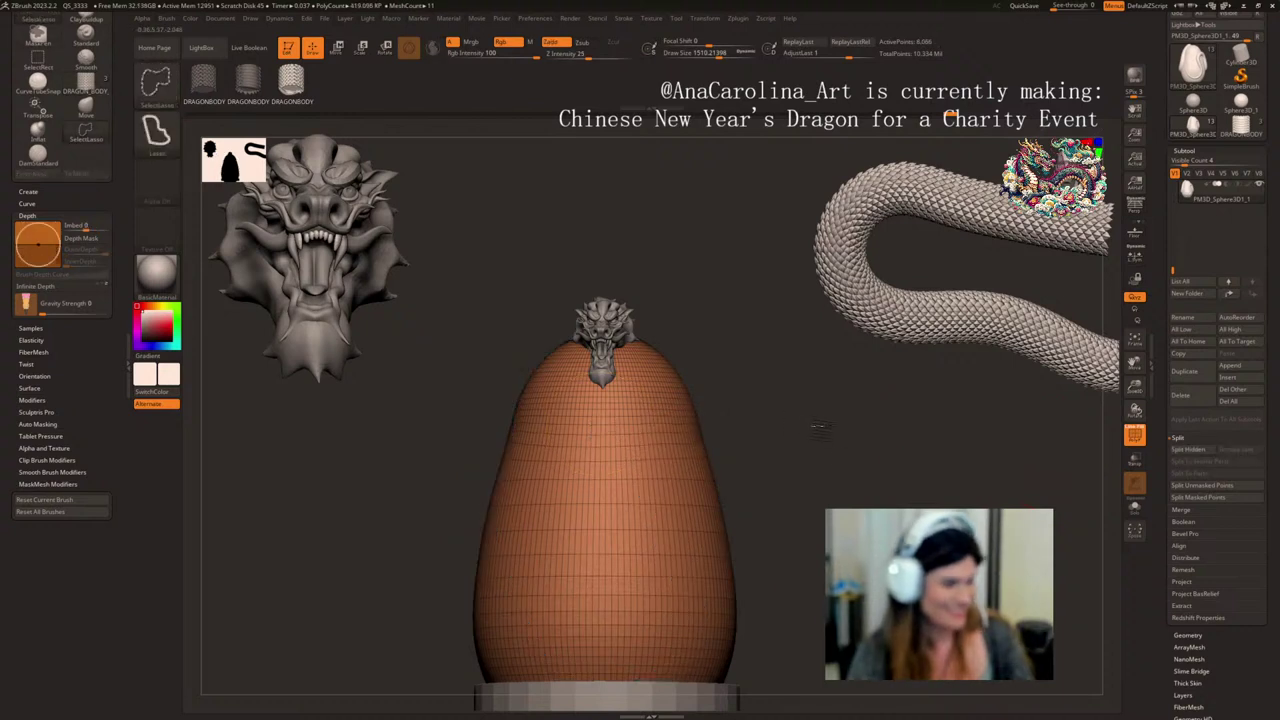
{"action": "left_click_drag", "start_coordinate": [812, 420], "coordinate": [870, 424], "text": "ctrl+shift"}
{"action": "left_click", "coordinate": [1133, 435]}
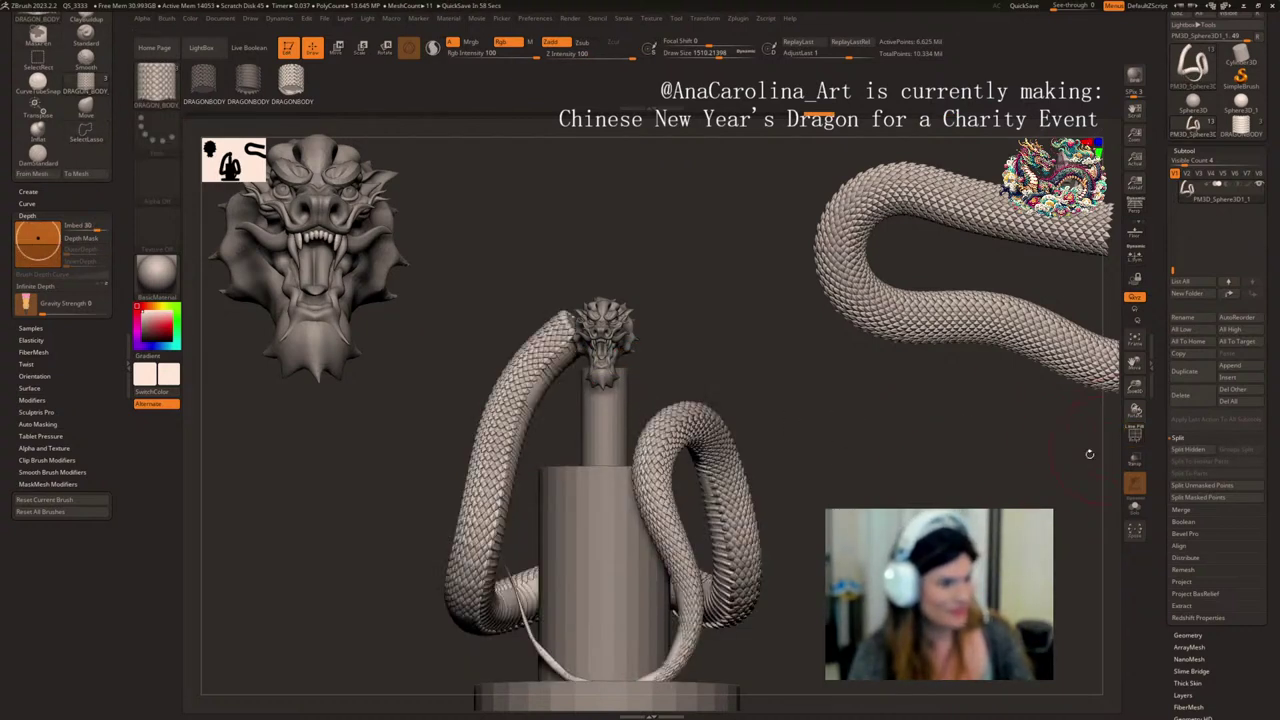
- Select the Move brush and set its draw size to about 2229 for reshaping the body from above
{"action": "left_click_drag", "start_coordinate": [985, 482], "coordinate": [917, 471], "text": "alt"}
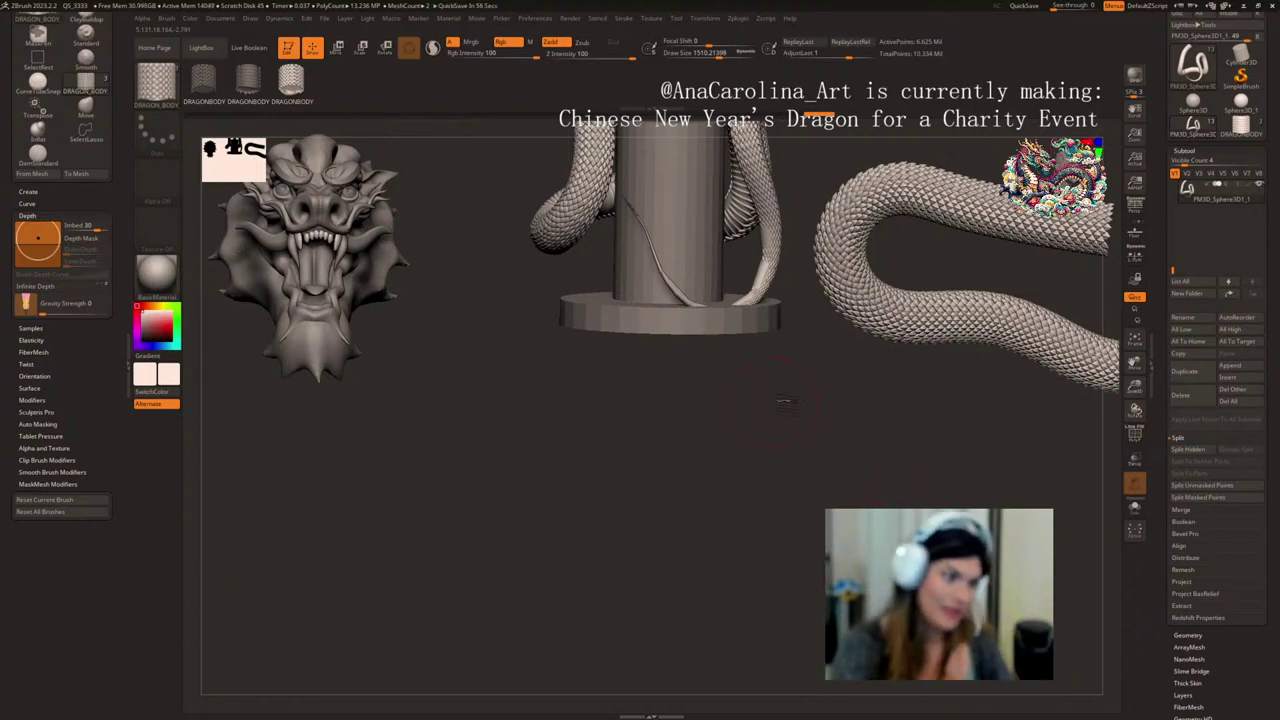
{"action": "left_click_drag", "start_coordinate": [793, 432], "coordinate": [769, 585], "text": "alt"}
{"action": "left_click_drag", "start_coordinate": [769, 585], "coordinate": [740, 572], "text": "shift"}
{"action": "mouse_move", "coordinate": [909, 505]}
{"action": "left_mouse_down", "text": "alt"}
{"action": "mouse_move", "coordinate": [865, 574]}
{"action": "mouse_move", "coordinate": [903, 600]}
{"action": "left_mouse_up", "text": "alt"}
{"action": "mouse_move", "coordinate": [909, 459]}
{"action": "left_mouse_down", "text": "alt"}
{"action": "mouse_move", "coordinate": [871, 552]}
{"action": "mouse_move", "coordinate": [868, 600]}
{"action": "left_mouse_up", "text": "alt"}
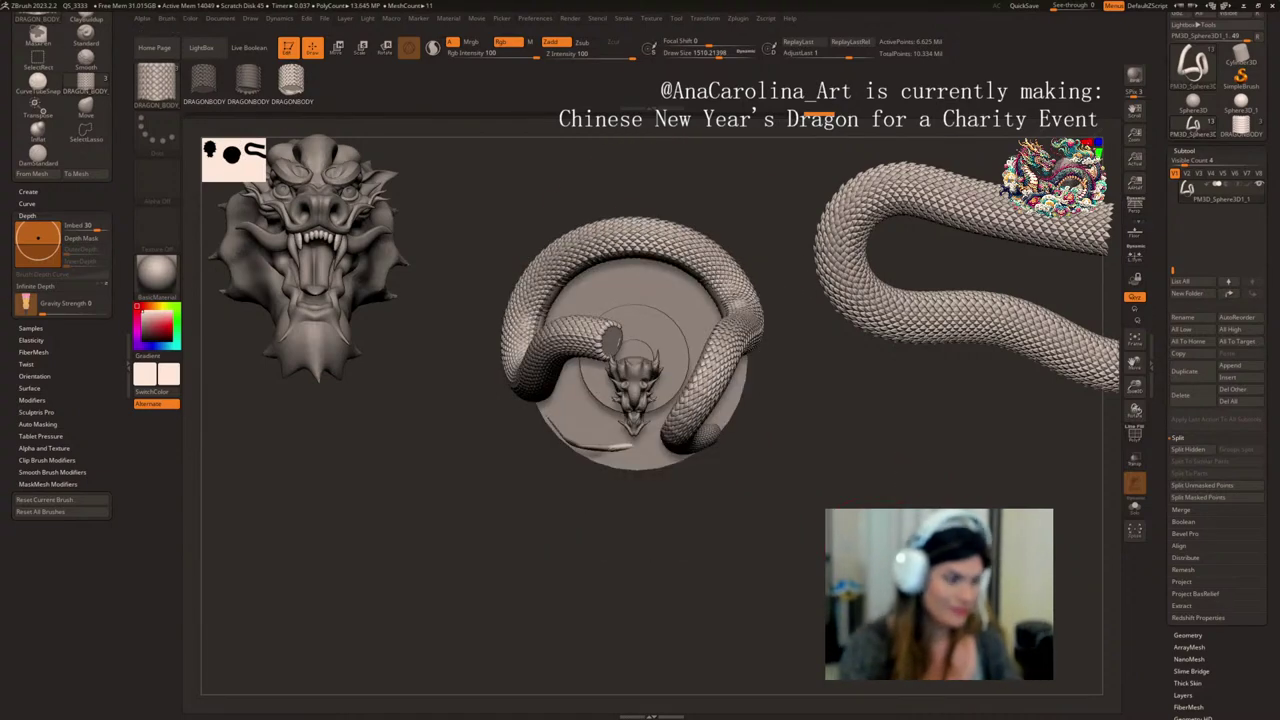
{"action": "key", "text": "b"}
{"action": "key", "text": "m"}
{"action": "key", "text": "v"}
{"action": "key", "text": "space"}
{"action": "mouse_move", "coordinate": [683, 176]}
{"action": "left_mouse_down"}
{"action": "mouse_move", "coordinate": [738, 172]}
{"action": "mouse_move", "coordinate": [709, 178]}
{"action": "mouse_move", "coordinate": [706, 238]}
{"action": "left_mouse_up"}
- Pull the neck end of the body toward the back of the dragon head, and redo the last Move strokes
{"action": "mouse_move", "coordinate": [650, 340]}
{"action": "left_mouse_down"}
{"action": "mouse_move", "coordinate": [645, 326]}
{"action": "mouse_move", "coordinate": [614, 330]}
{"action": "left_mouse_up"}
{"action": "mouse_move", "coordinate": [757, 321]}
{"action": "left_mouse_down"}
{"action": "mouse_move", "coordinate": [711, 353]}
{"action": "mouse_move", "coordinate": [656, 337]}
{"action": "left_mouse_up"}
{"action": "key", "text": "space"}
{"action": "key", "text": "space"}
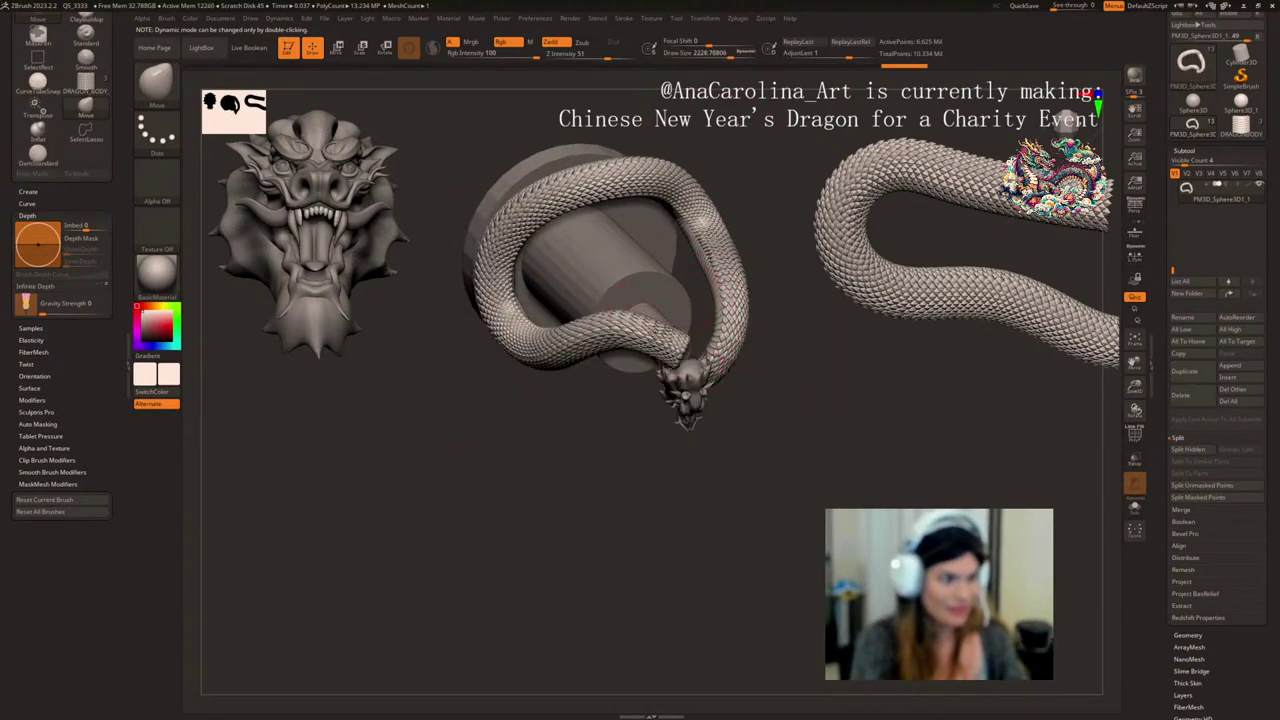
{"action": "left_click_drag", "start_coordinate": [769, 392], "coordinate": [685, 452]}
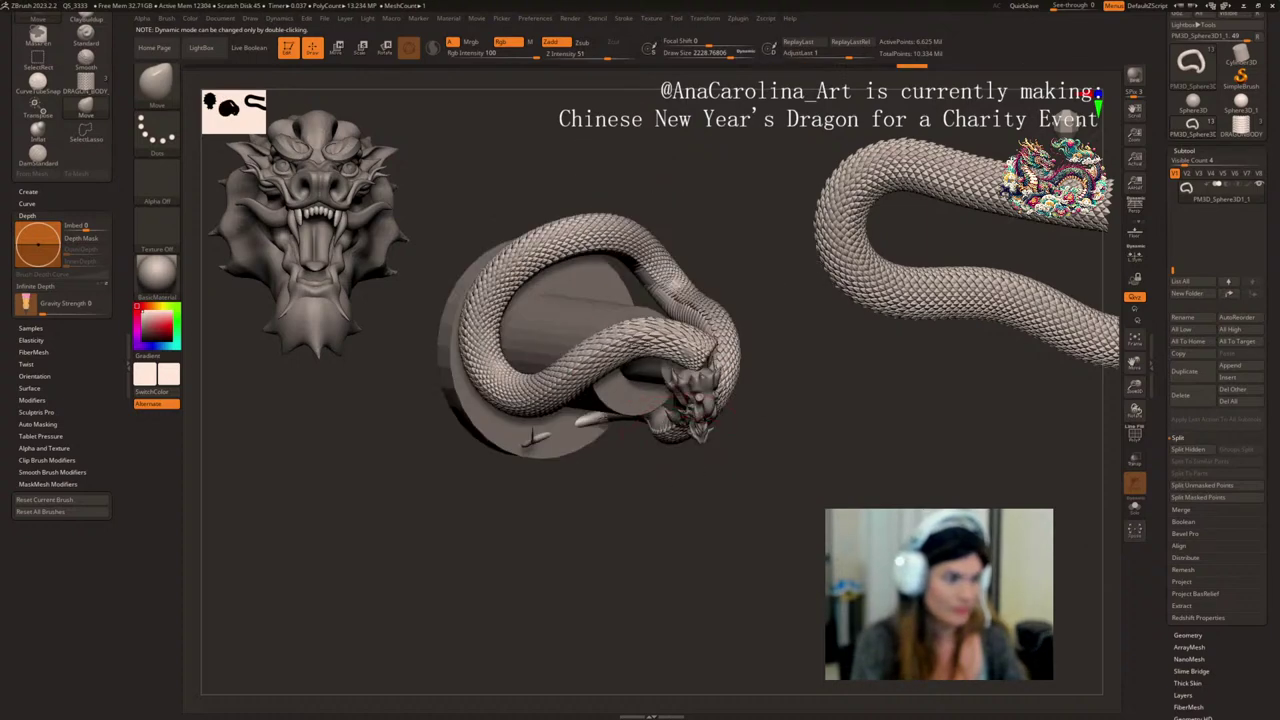
{"action": "key", "text": "ctrl+shift+z"}
{"action": "key", "text": "ctrl+shift+z"}
{"action": "key", "text": "ctrl+shift+z"}
{"action": "key", "text": "ctrl+shift+z"}
{"action": "left_click_drag", "start_coordinate": [797, 337], "coordinate": [784, 310], "text": "shift"}
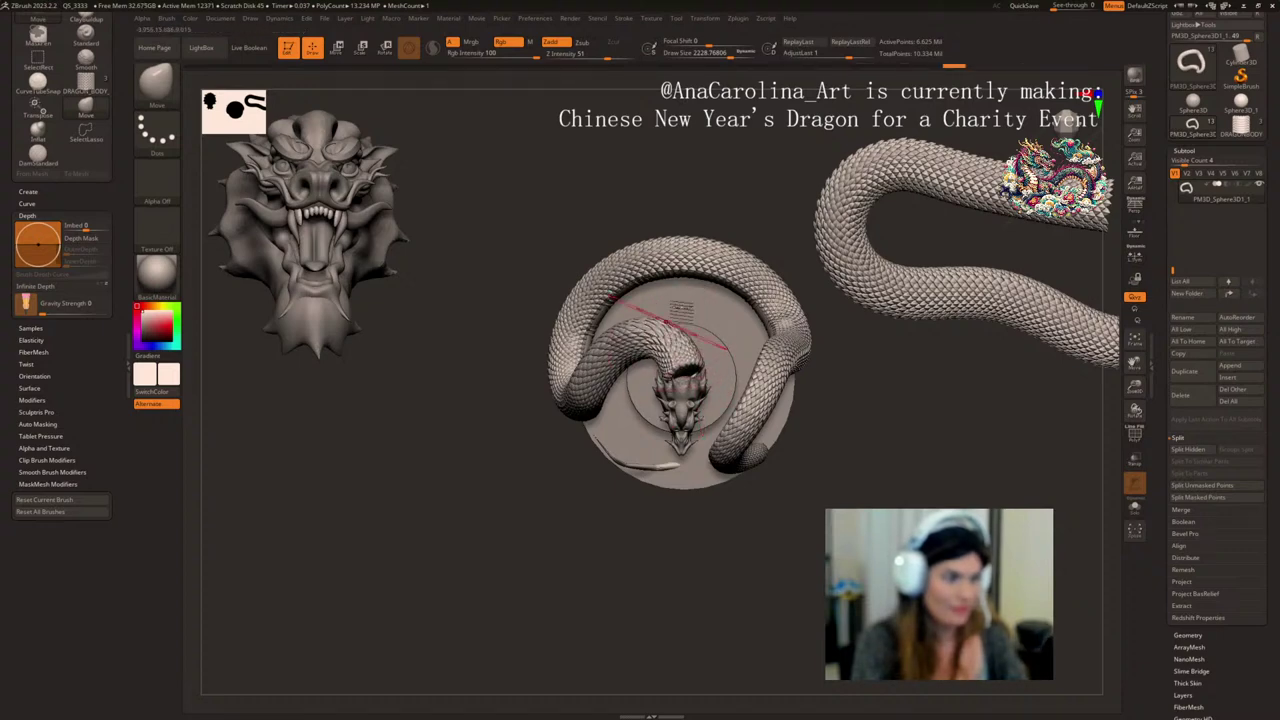
- Raise the Move brush's draw size to about 3546, and shift the neck and the front tail loop in the top view
{"action": "mouse_move", "coordinate": [640, 540]}
{"action": "left_mouse_down"}
{"action": "mouse_move", "coordinate": [629, 246]}
{"action": "mouse_move", "coordinate": [712, 231]}
{"action": "mouse_move", "coordinate": [665, 307]}
{"action": "mouse_move", "coordinate": [676, 318]}
{"action": "left_mouse_up"}
{"action": "key", "text": "space"}
{"action": "left_click", "coordinate": [723, 186]}
{"action": "key", "text": "space"}
{"action": "left_click_drag", "start_coordinate": [688, 386], "coordinate": [720, 414]}
{"action": "key", "text": "space"}
{"action": "mouse_move", "coordinate": [723, 462]}
{"action": "left_mouse_down"}
{"action": "mouse_move", "coordinate": [738, 461]}
{"action": "mouse_move", "coordinate": [704, 480]}
{"action": "mouse_move", "coordinate": [686, 472]}
{"action": "left_mouse_up"}
{"action": "left_click_drag", "start_coordinate": [706, 478], "coordinate": [676, 478]}
- Push the body's lower coil in small moves toward the base, working from the side
{"action": "mouse_move", "coordinate": [778, 400]}
{"action": "left_mouse_down"}
{"action": "mouse_move", "coordinate": [690, 408]}
{"action": "mouse_move", "coordinate": [645, 527]}
{"action": "left_mouse_up"}
{"action": "left_click_drag", "start_coordinate": [620, 610], "coordinate": [750, 608]}
{"action": "mouse_move", "coordinate": [642, 543]}
{"action": "left_mouse_down"}
{"action": "mouse_move", "coordinate": [678, 562]}
{"action": "mouse_move", "coordinate": [674, 575]}
{"action": "left_mouse_up"}
{"action": "left_click_drag", "start_coordinate": [626, 540], "coordinate": [632, 556]}
{"action": "left_click_drag", "start_coordinate": [770, 640], "coordinate": [670, 652]}
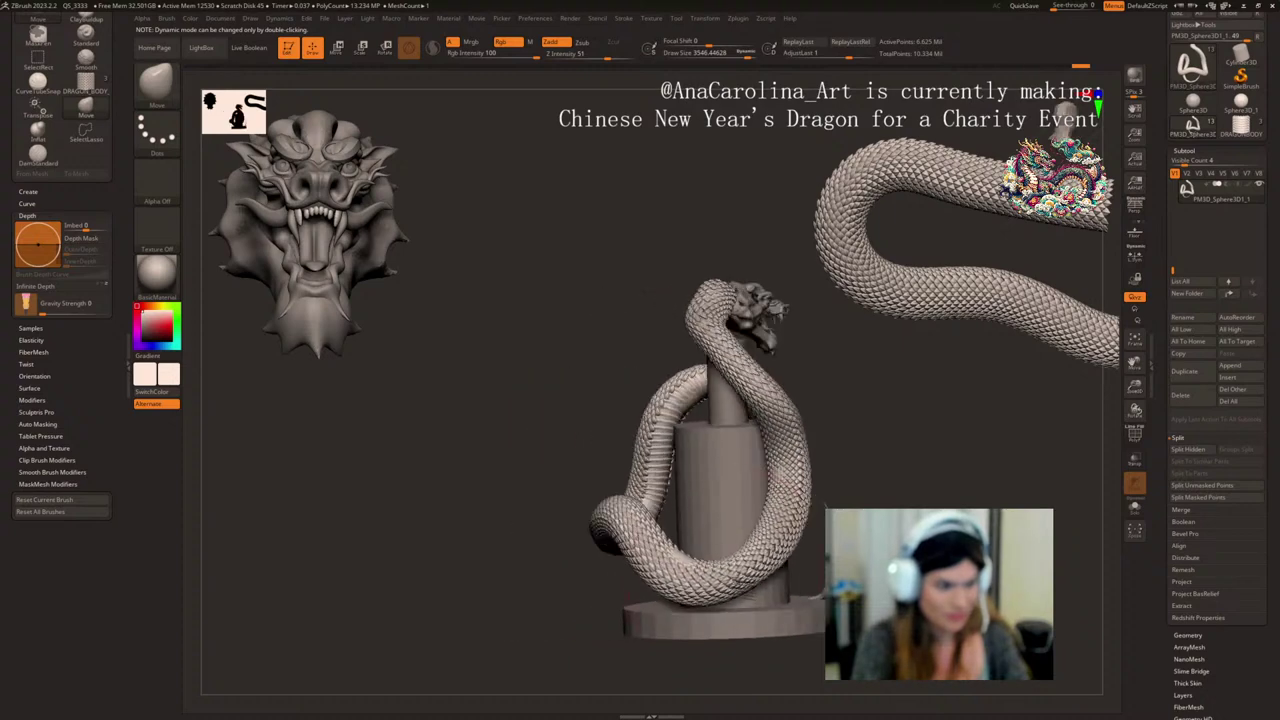
- Set the Move brush's focal shift to 20 and its draw size to about 3250
{"action": "mouse_move", "coordinate": [930, 552]}
{"action": "left_mouse_down"}
{"action": "mouse_move", "coordinate": [874, 544]}
{"action": "mouse_move", "coordinate": [868, 556]}
{"action": "left_mouse_up"}
{"action": "key", "text": "space"}
{"action": "left_click_drag", "start_coordinate": [942, 526], "coordinate": [906, 460], "text": "alt"}
{"action": "key", "text": "space"}
{"action": "left_click_drag", "start_coordinate": [905, 459], "coordinate": [908, 457]}
{"action": "key", "text": "space"}
{"action": "left_click", "coordinate": [908, 457]}
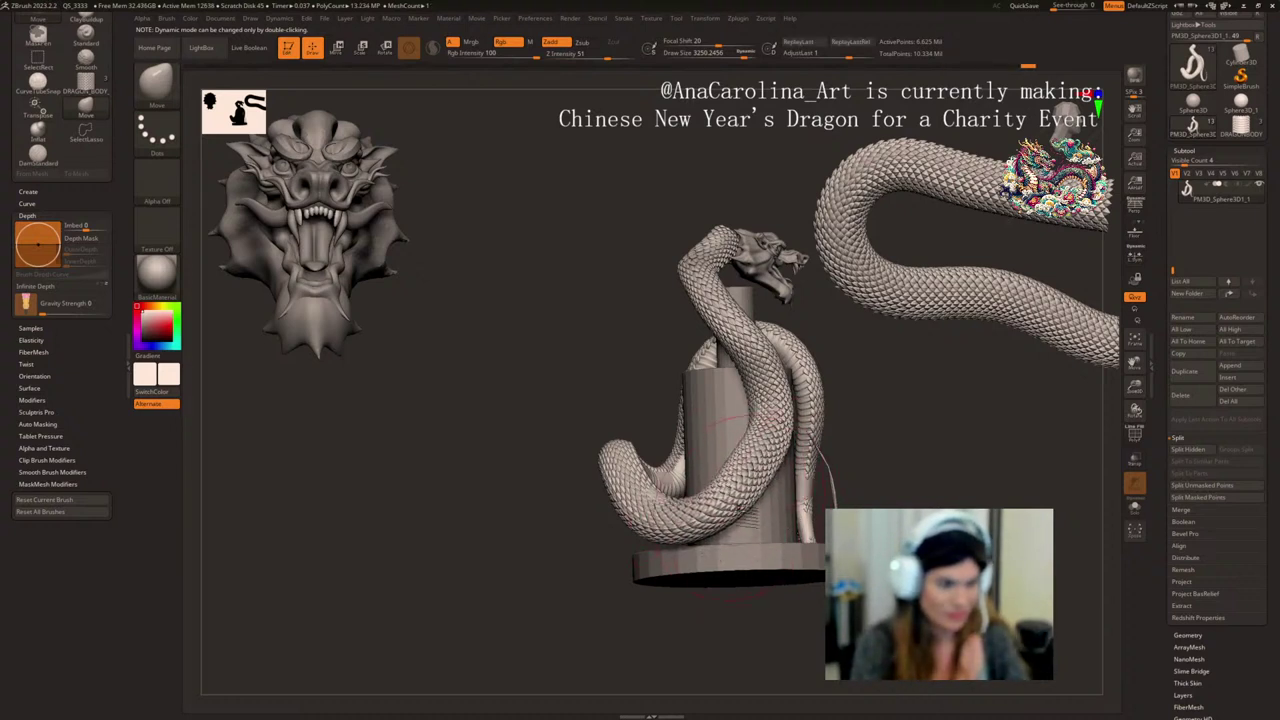
- Pull the lower body coil down toward the base and adjust its bend, using a draw size of about 3047
{"action": "key", "text": "space"}
{"action": "left_click_drag", "start_coordinate": [768, 486], "coordinate": [728, 551]}
{"action": "mouse_move", "coordinate": [694, 624]}
{"action": "left_mouse_down", "text": "shift"}
{"action": "mouse_move", "coordinate": [663, 634]}
{"action": "mouse_move", "coordinate": [690, 622]}
{"action": "left_mouse_up", "text": "shift"}
{"action": "left_click_drag", "start_coordinate": [785, 600], "coordinate": [733, 612]}
{"action": "key", "text": "space"}
{"action": "left_click_drag", "start_coordinate": [767, 505], "coordinate": [782, 479]}
{"action": "left_click_drag", "start_coordinate": [742, 589], "coordinate": [717, 603]}
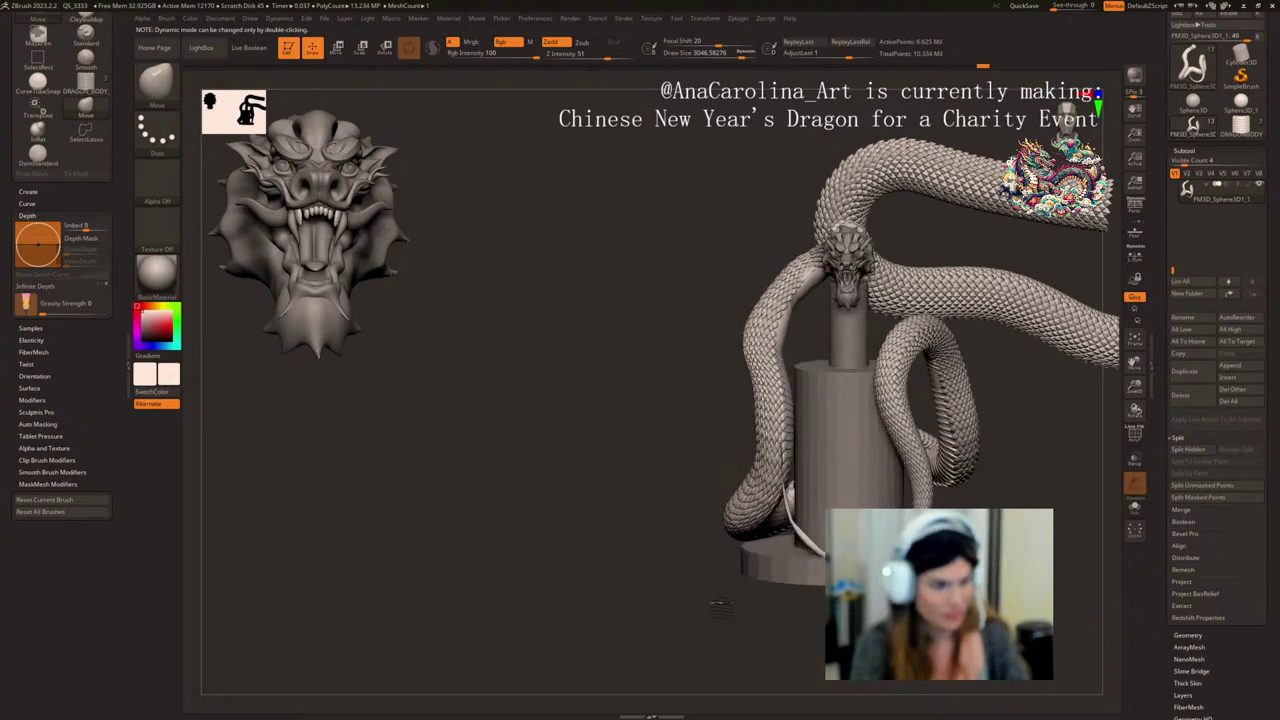
- Nudge the tail loop outward, and reshape the neck's curve behind the head with a draw size of about 2511
{"action": "left_click_drag", "start_coordinate": [893, 399], "coordinate": [903, 400]}
{"action": "mouse_move", "coordinate": [998, 403]}
{"action": "left_mouse_down", "text": "alt"}
{"action": "mouse_move", "coordinate": [909, 437]}
{"action": "mouse_move", "coordinate": [939, 441]}
{"action": "left_mouse_up", "text": "alt"}
{"action": "key", "text": "space"}
{"action": "left_click_drag", "start_coordinate": [520, 380], "coordinate": [514, 380]}
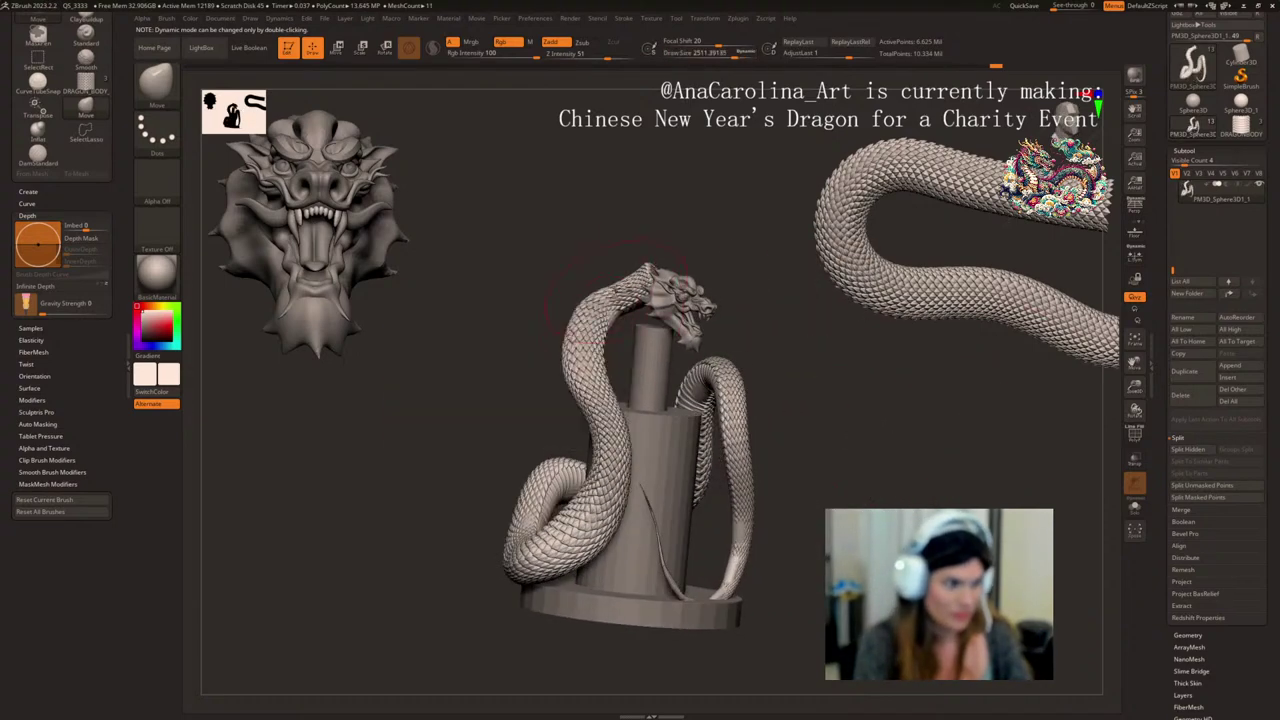
{"action": "mouse_move", "coordinate": [613, 301]}
{"action": "left_mouse_down"}
{"action": "mouse_move", "coordinate": [604, 295]}
{"action": "mouse_move", "coordinate": [646, 272]}
{"action": "mouse_move", "coordinate": [600, 296]}
{"action": "left_mouse_up"}
{"action": "left_click_drag", "start_coordinate": [690, 262], "coordinate": [772, 253]}
{"action": "left_click_drag", "start_coordinate": [629, 334], "coordinate": [650, 367]}
{"action": "left_click_drag", "start_coordinate": [745, 365], "coordinate": [693, 342]}
{"action": "mouse_move", "coordinate": [655, 385]}
{"action": "left_mouse_down"}
{"action": "mouse_move", "coordinate": [666, 382]}
{"action": "mouse_move", "coordinate": [668, 408]}
{"action": "left_mouse_up"}
- Enlarge the Move brush slightly, and nudge the top of the neck where it meets the dragon head
{"action": "left_click_drag", "start_coordinate": [760, 375], "coordinate": [695, 392]}
{"action": "left_click_drag", "start_coordinate": [775, 355], "coordinate": [664, 318]}
{"action": "mouse_move", "coordinate": [762, 308]}
{"action": "left_mouse_down"}
{"action": "mouse_move", "coordinate": [800, 320]}
{"action": "mouse_move", "coordinate": [710, 315]}
{"action": "left_mouse_up"}
{"action": "key", "text": "s"}
{"action": "left_click", "coordinate": [700, 280]}
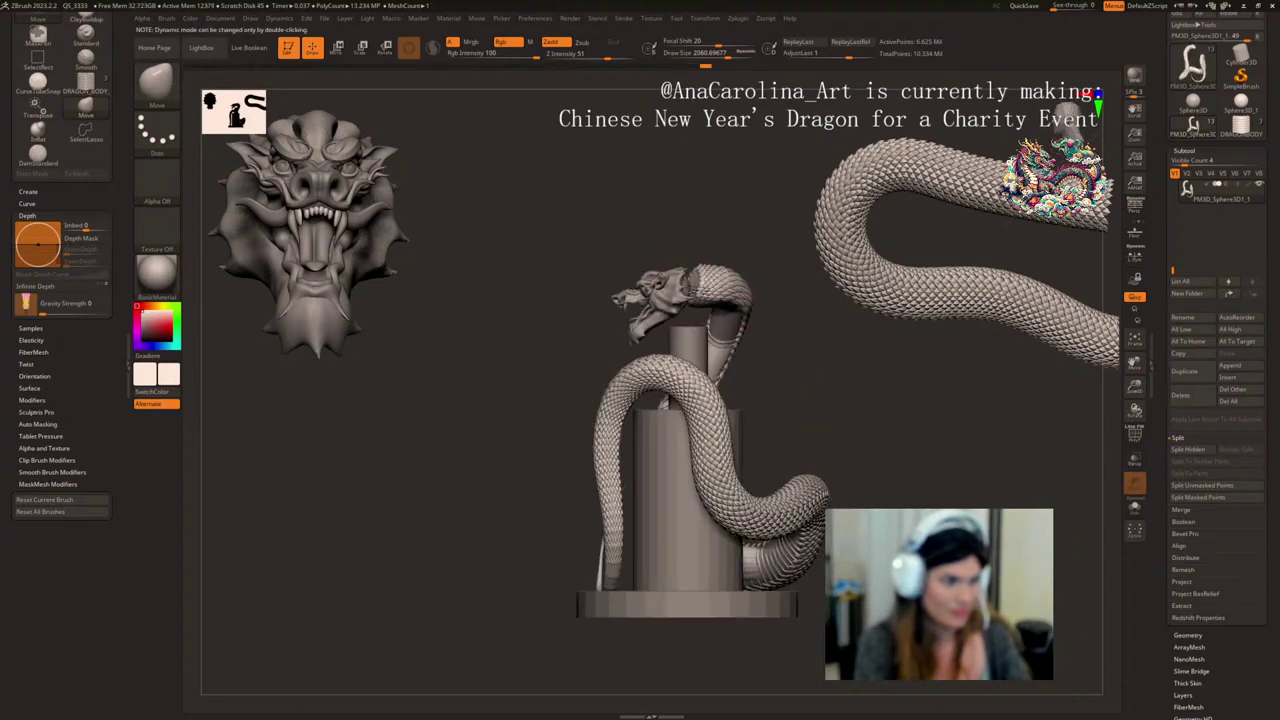
{"action": "mouse_move", "coordinate": [800, 310]}
{"action": "left_mouse_down"}
{"action": "mouse_move", "coordinate": [725, 322]}
{"action": "mouse_move", "coordinate": [738, 304]}
{"action": "mouse_move", "coordinate": [842, 304]}
{"action": "mouse_move", "coordinate": [770, 319]}
{"action": "mouse_move", "coordinate": [788, 359]}
{"action": "mouse_move", "coordinate": [853, 366]}
{"action": "mouse_move", "coordinate": [864, 354]}
{"action": "mouse_move", "coordinate": [957, 380]}
{"action": "mouse_move", "coordinate": [986, 406]}
{"action": "mouse_move", "coordinate": [906, 371]}
{"action": "mouse_move", "coordinate": [931, 389]}
{"action": "mouse_move", "coordinate": [914, 393]}
{"action": "left_mouse_up"}
{"action": "key", "text": "space"}
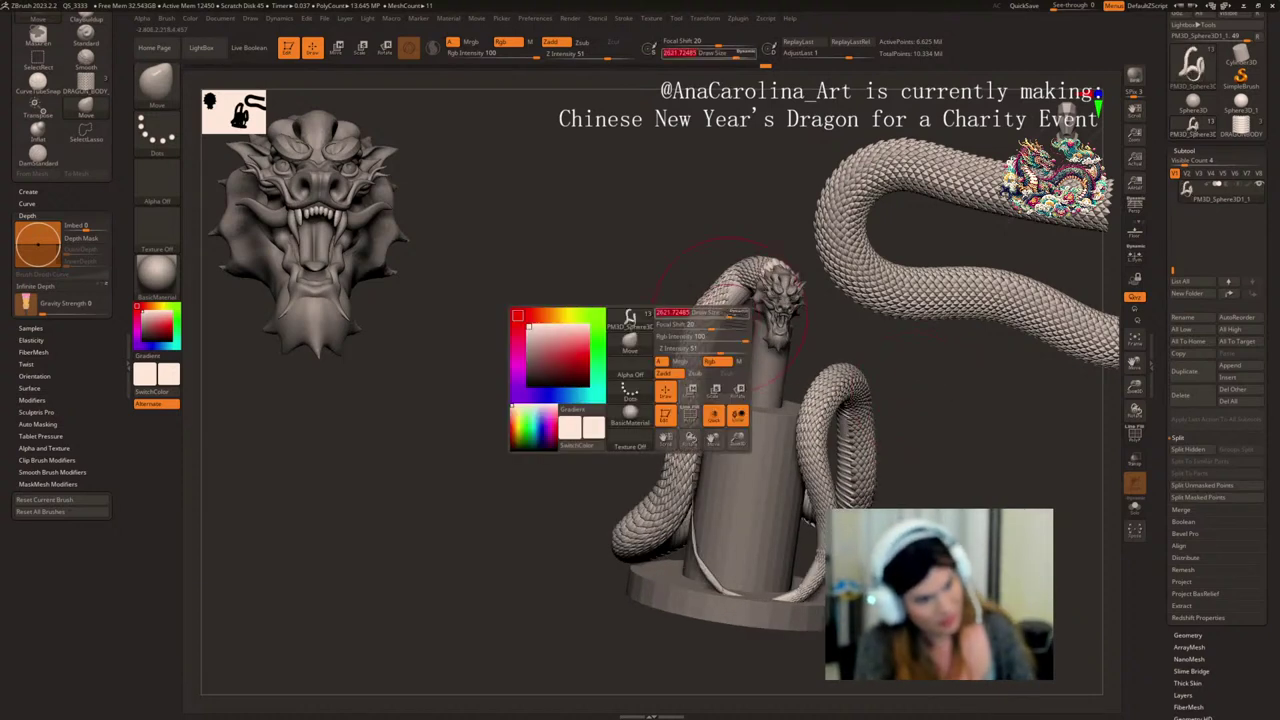
{"action": "left_click_drag", "start_coordinate": [712, 314], "coordinate": [722, 314]}
{"action": "mouse_move", "coordinate": [735, 298]}
{"action": "left_mouse_down"}
{"action": "mouse_move", "coordinate": [745, 290]}
{"action": "mouse_move", "coordinate": [733, 294]}
{"action": "left_mouse_up"}
{"action": "left_click_drag", "start_coordinate": [738, 228], "coordinate": [598, 240], "text": "shift"}
- Set the draw size to about 3677, and reshape the middle and lower coils around the cylinders from several sides
{"action": "key", "text": "space"}
{"action": "left_click_drag", "start_coordinate": [730, 409], "coordinate": [741, 409]}
{"action": "mouse_move", "coordinate": [738, 500]}
{"action": "left_mouse_down"}
{"action": "mouse_move", "coordinate": [692, 509]}
{"action": "mouse_move", "coordinate": [668, 476]}
{"action": "mouse_move", "coordinate": [662, 485]}
{"action": "mouse_move", "coordinate": [720, 496]}
{"action": "left_mouse_up"}
{"action": "mouse_move", "coordinate": [808, 535]}
{"action": "left_mouse_down"}
{"action": "mouse_move", "coordinate": [778, 521]}
{"action": "mouse_move", "coordinate": [700, 527]}
{"action": "mouse_move", "coordinate": [754, 507]}
{"action": "left_mouse_up"}
{"action": "mouse_move", "coordinate": [674, 543]}
{"action": "left_mouse_down"}
{"action": "mouse_move", "coordinate": [696, 575]}
{"action": "mouse_move", "coordinate": [730, 543]}
{"action": "mouse_move", "coordinate": [760, 551]}
{"action": "left_mouse_up"}
{"action": "left_click_drag", "start_coordinate": [975, 468], "coordinate": [982, 542]}
{"action": "left_click_drag", "start_coordinate": [808, 558], "coordinate": [818, 515]}
{"action": "left_click_drag", "start_coordinate": [960, 620], "coordinate": [850, 565]}
{"action": "left_click_drag", "start_coordinate": [855, 680], "coordinate": [884, 686]}
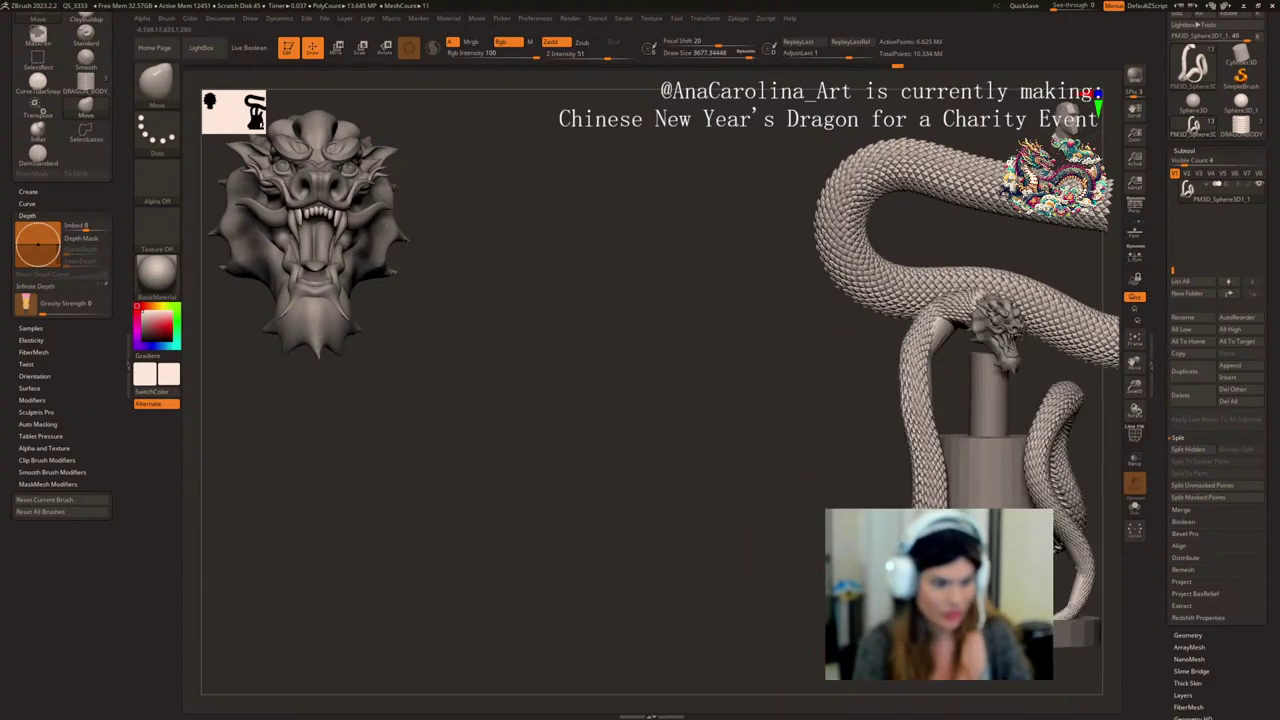
{"action": "left_click_drag", "start_coordinate": [923, 570], "coordinate": [853, 592]}
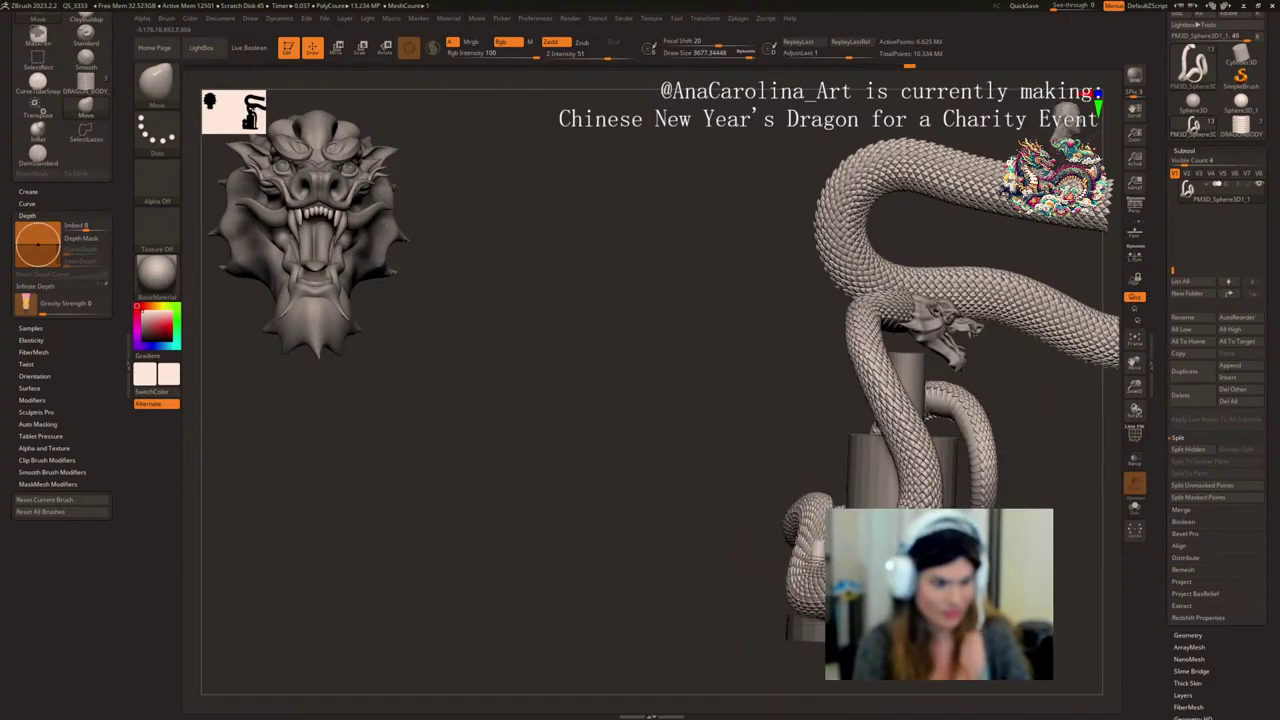
{"action": "left_click_drag", "start_coordinate": [795, 665], "coordinate": [752, 667]}
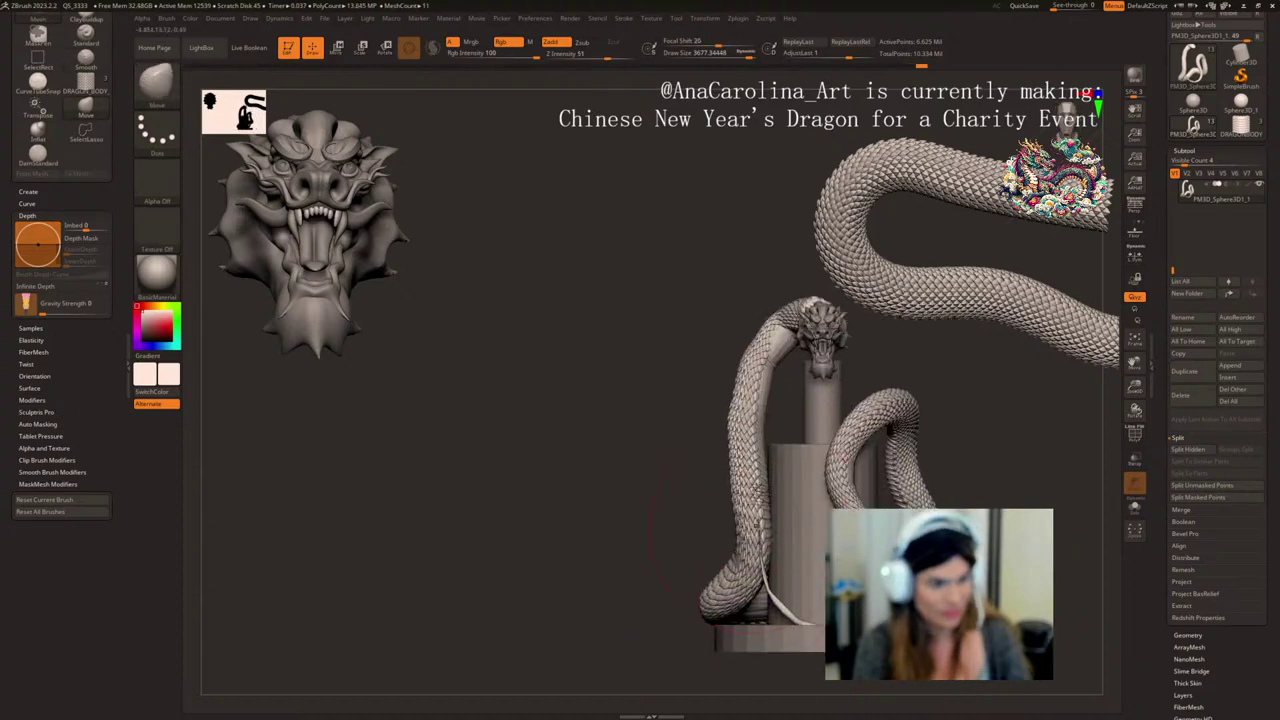
- Try to pull the upper body inward with a draw size of about 3127, and undo the last two strokes
{"action": "key", "text": "space"}
{"action": "mouse_move", "coordinate": [765, 411]}
{"action": "left_mouse_down"}
{"action": "mouse_move", "coordinate": [754, 411]}
{"action": "mouse_move", "coordinate": [785, 378]}
{"action": "mouse_move", "coordinate": [840, 360]}
{"action": "left_mouse_up"}
{"action": "key", "text": "ctrl+z"}
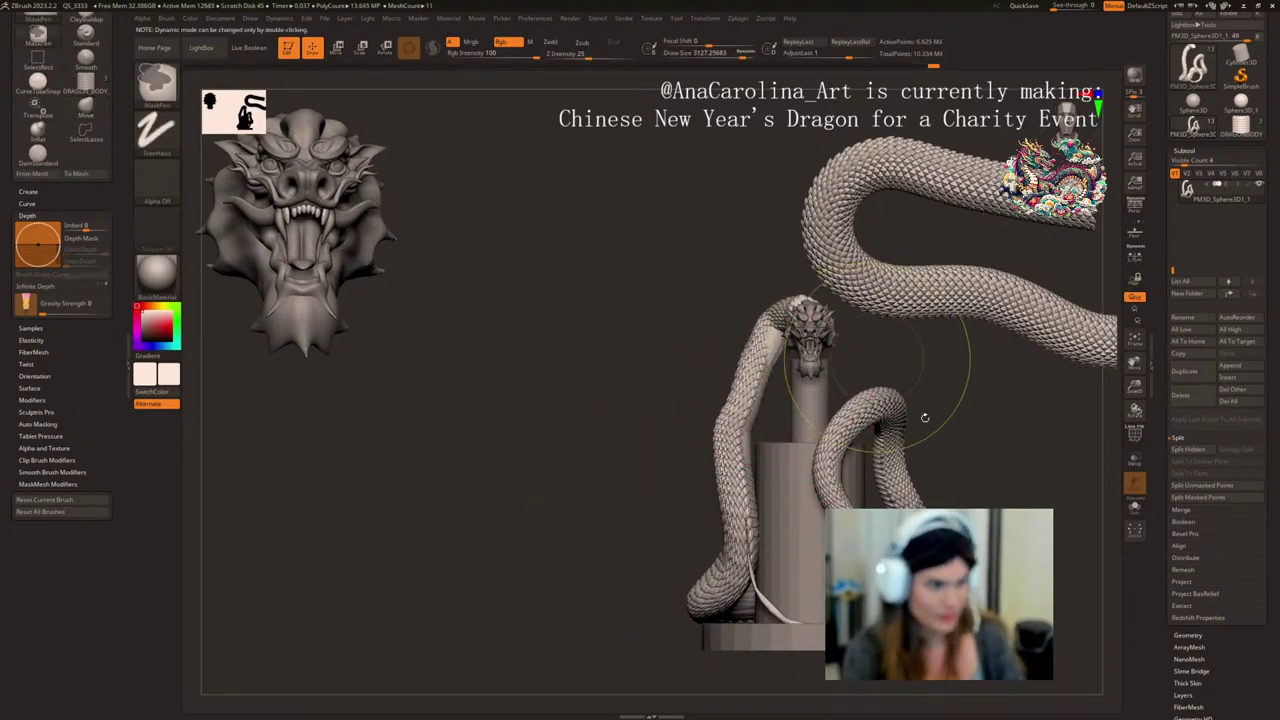
{"action": "key", "text": "ctrl+z"}
- Reduce the Move brush's draw size to about 1482, and check the reshaped body up close and as a whole
{"action": "left_click_drag", "start_coordinate": [963, 391], "coordinate": [1035, 392]}
{"action": "key", "text": "space"}
{"action": "left_click_drag", "start_coordinate": [1001, 388], "coordinate": [974, 389]}
{"action": "left_click_drag", "start_coordinate": [948, 418], "coordinate": [849, 453]}
{"action": "mouse_move", "coordinate": [849, 453]}
{"action": "left_mouse_down", "text": "alt"}
{"action": "mouse_move", "coordinate": [831, 406]}
{"action": "mouse_move", "coordinate": [846, 446]}
{"action": "left_mouse_up", "text": "alt"}
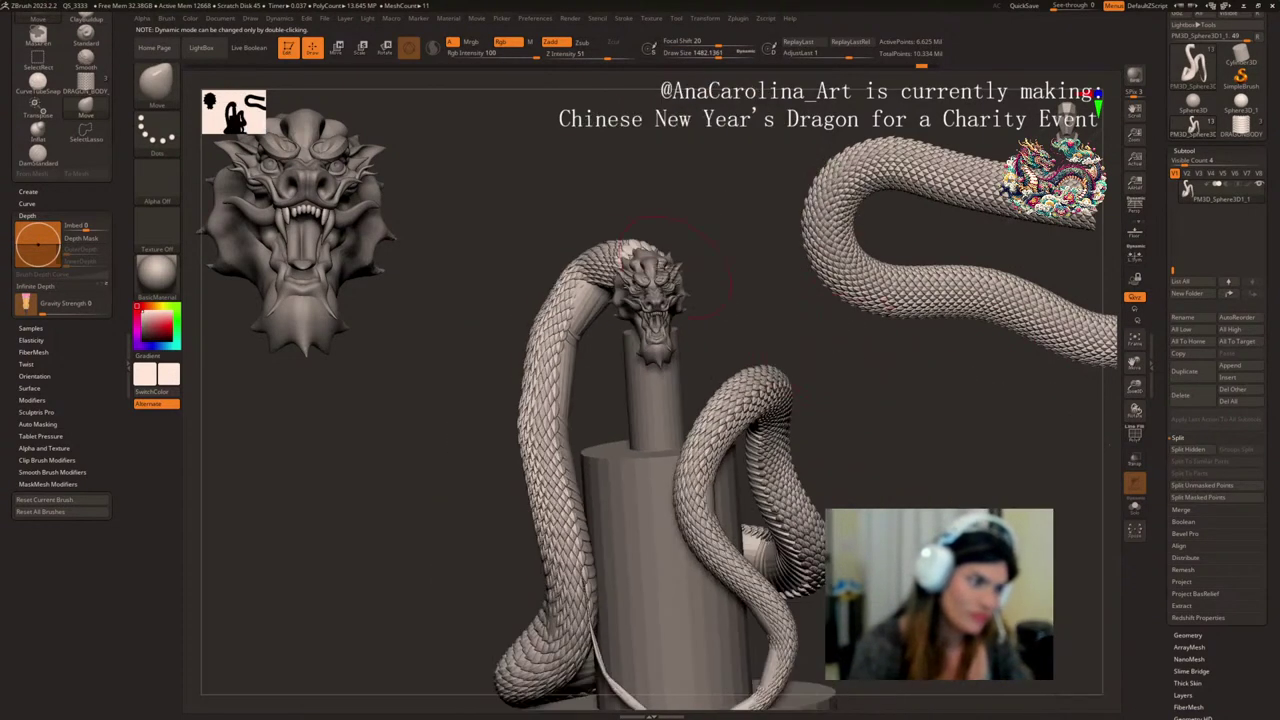
{"action": "mouse_move", "coordinate": [813, 342]}
{"action": "left_mouse_down"}
{"action": "mouse_move", "coordinate": [837, 386]}
{"action": "mouse_move", "coordinate": [814, 394]}
{"action": "mouse_move", "coordinate": [826, 442]}
{"action": "mouse_move", "coordinate": [885, 433]}
{"action": "mouse_move", "coordinate": [639, 463]}
{"action": "mouse_move", "coordinate": [680, 442]}
{"action": "left_mouse_up"}
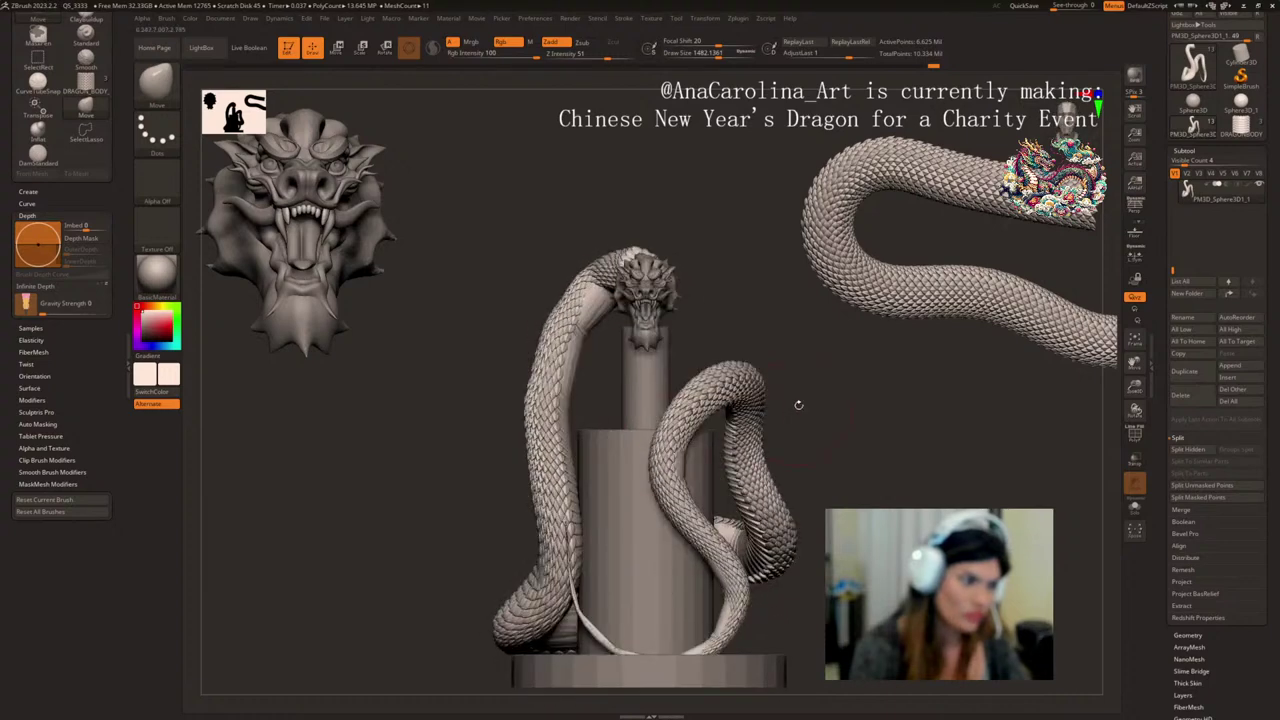
{"action": "left_click_drag", "start_coordinate": [798, 405], "coordinate": [743, 357], "text": "alt"}
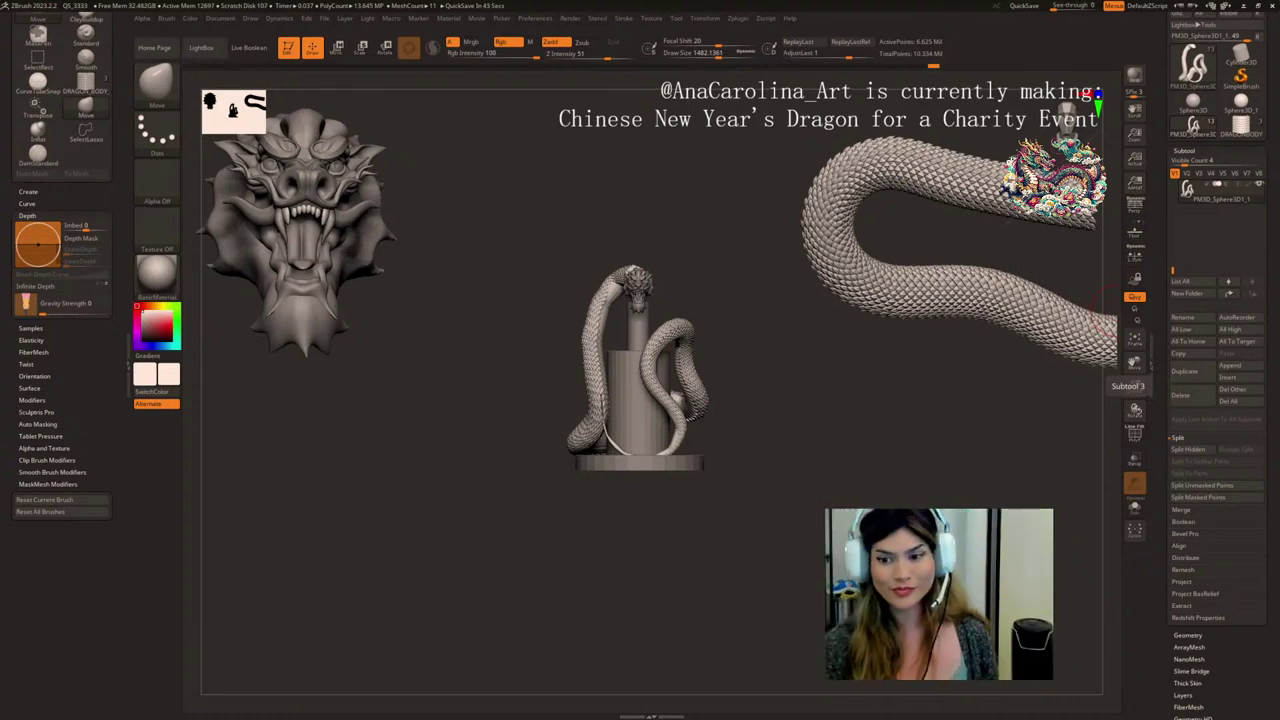
{"action": "left_click_drag", "start_coordinate": [849, 360], "coordinate": [877, 469]}
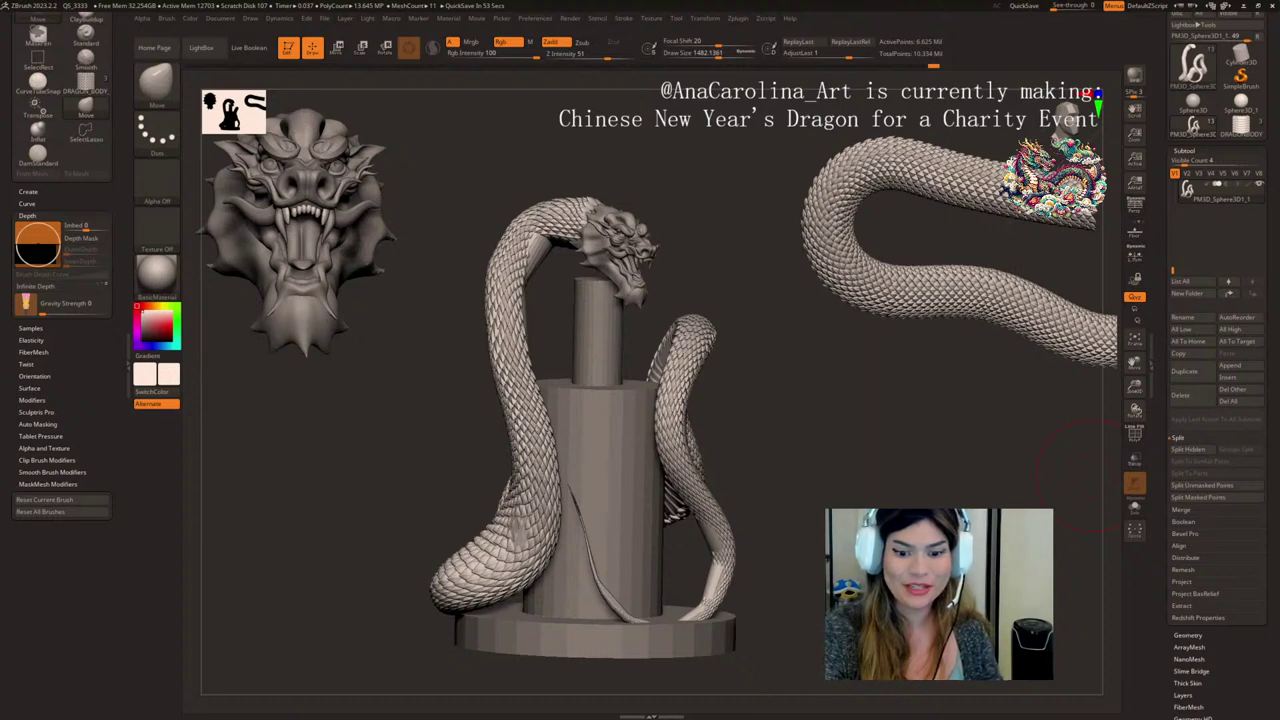
{"action": "key", "text": "super+d"}
{"action": "key", "text": "super+d"}
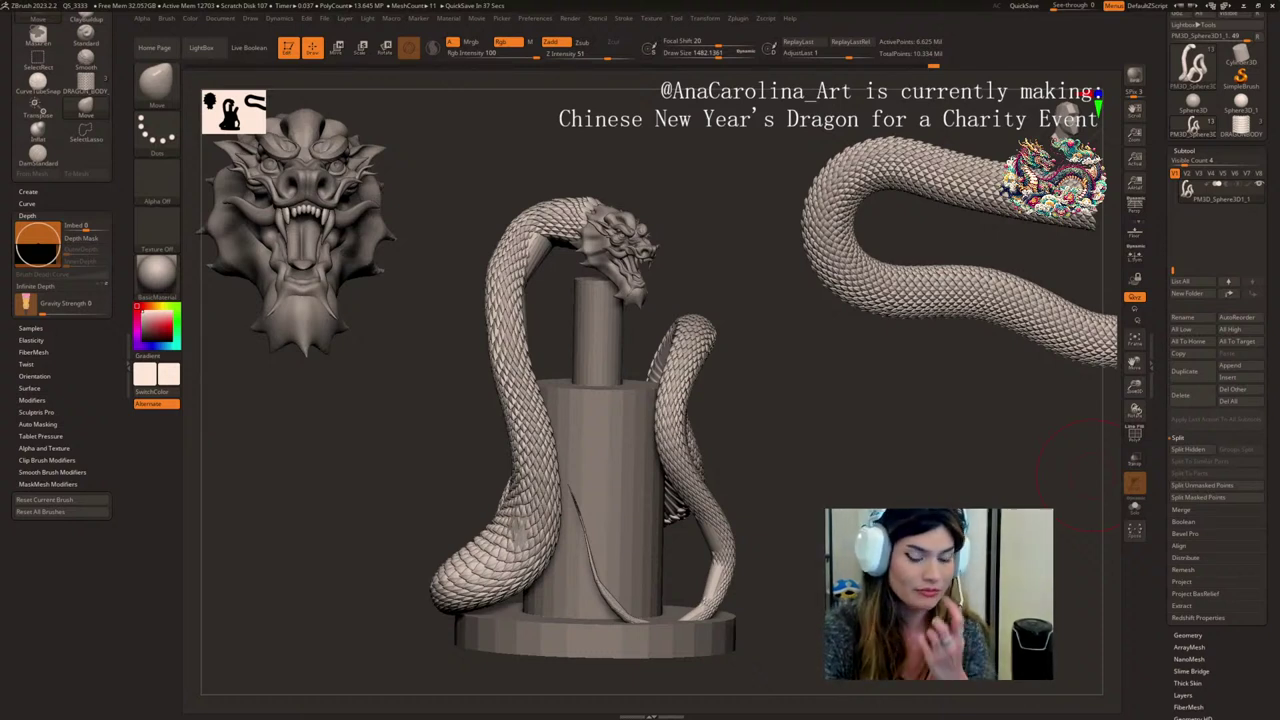
{"action": "left_click_drag", "start_coordinate": [1095, 475], "coordinate": [1030, 477]}
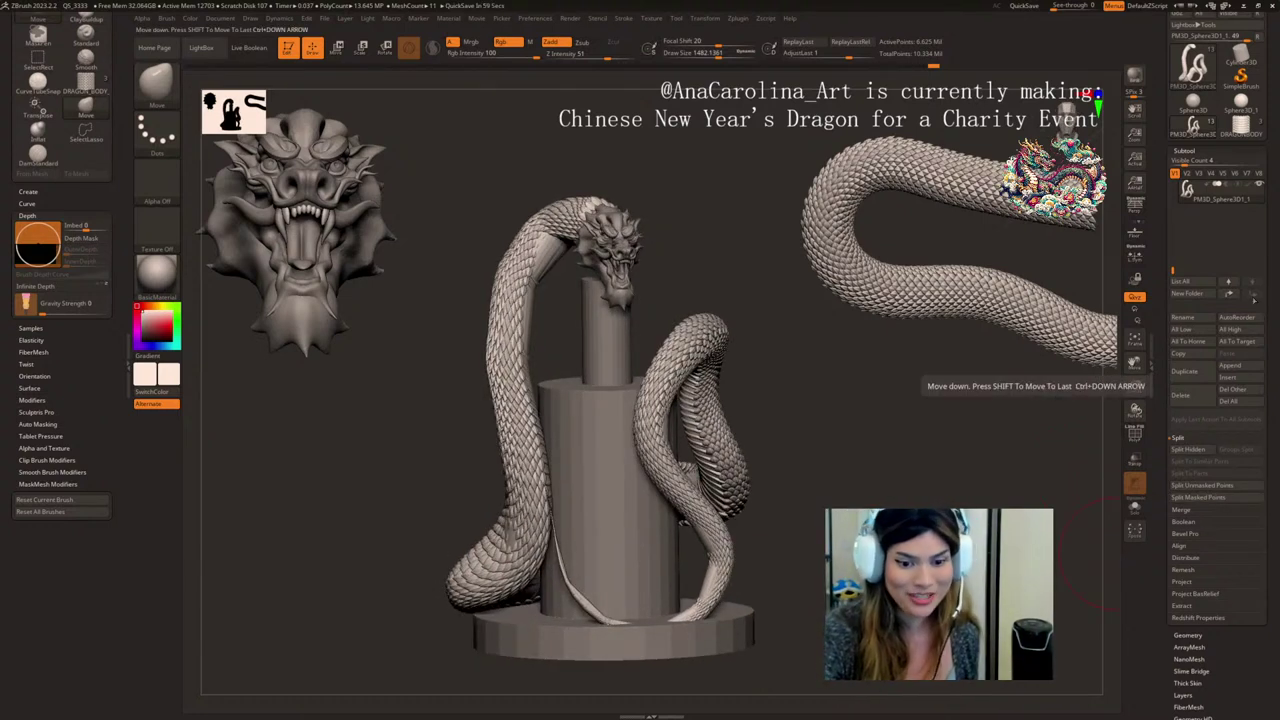
{"action": "left_click_drag", "start_coordinate": [877, 486], "coordinate": [900, 498]}
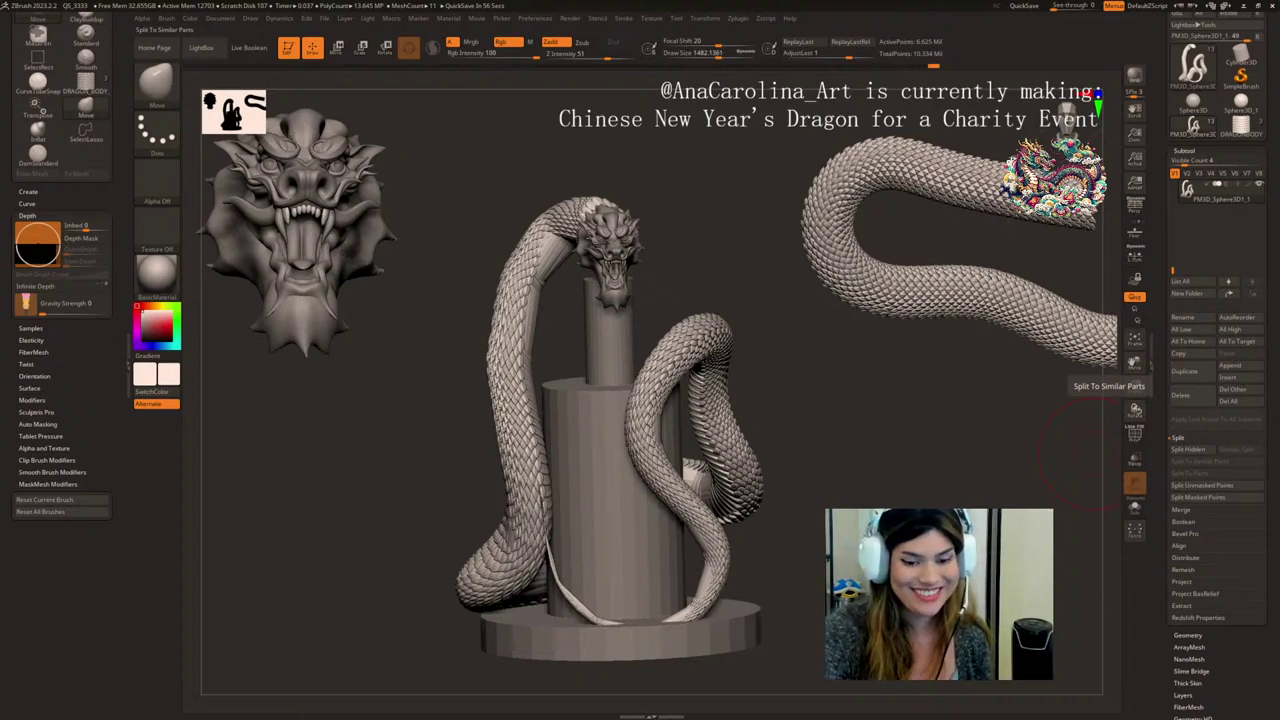
{"action": "left_click_drag", "start_coordinate": [988, 454], "coordinate": [1023, 458]}
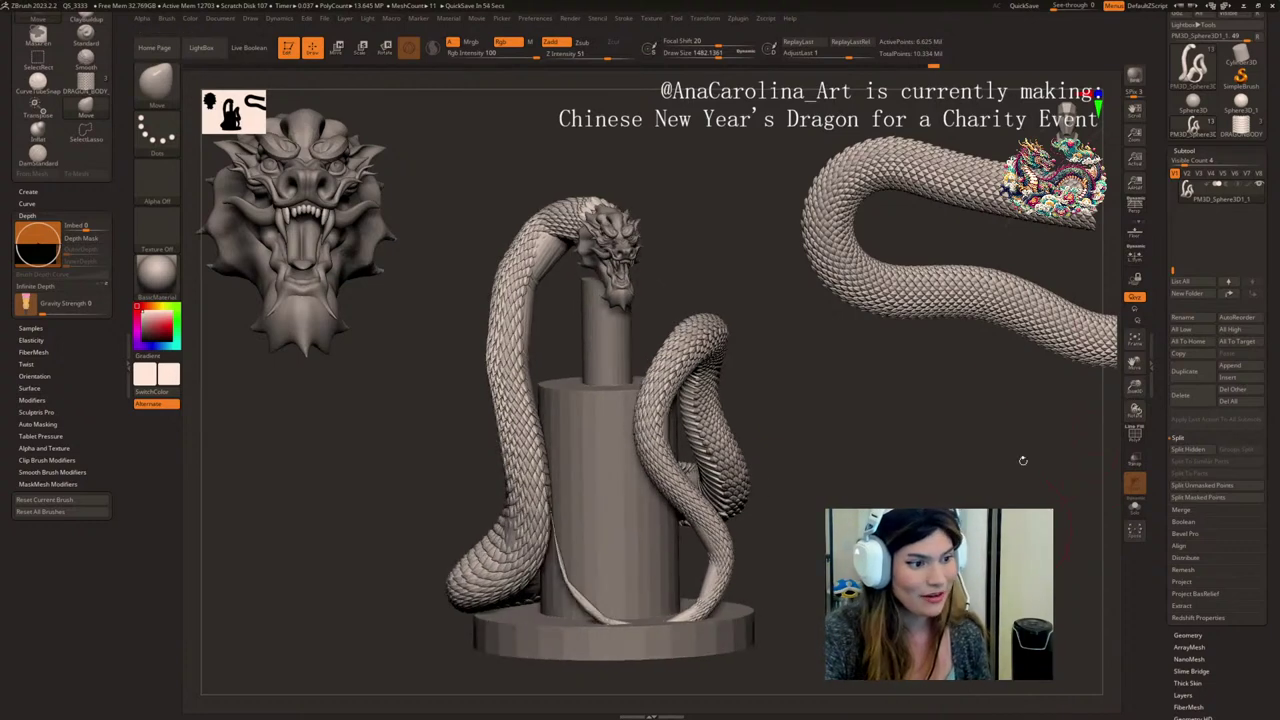
{"action": "mouse_move", "coordinate": [853, 443]}
{"action": "left_mouse_down"}
{"action": "mouse_move", "coordinate": [898, 452]}
{"action": "mouse_move", "coordinate": [827, 460]}
{"action": "left_mouse_up"}
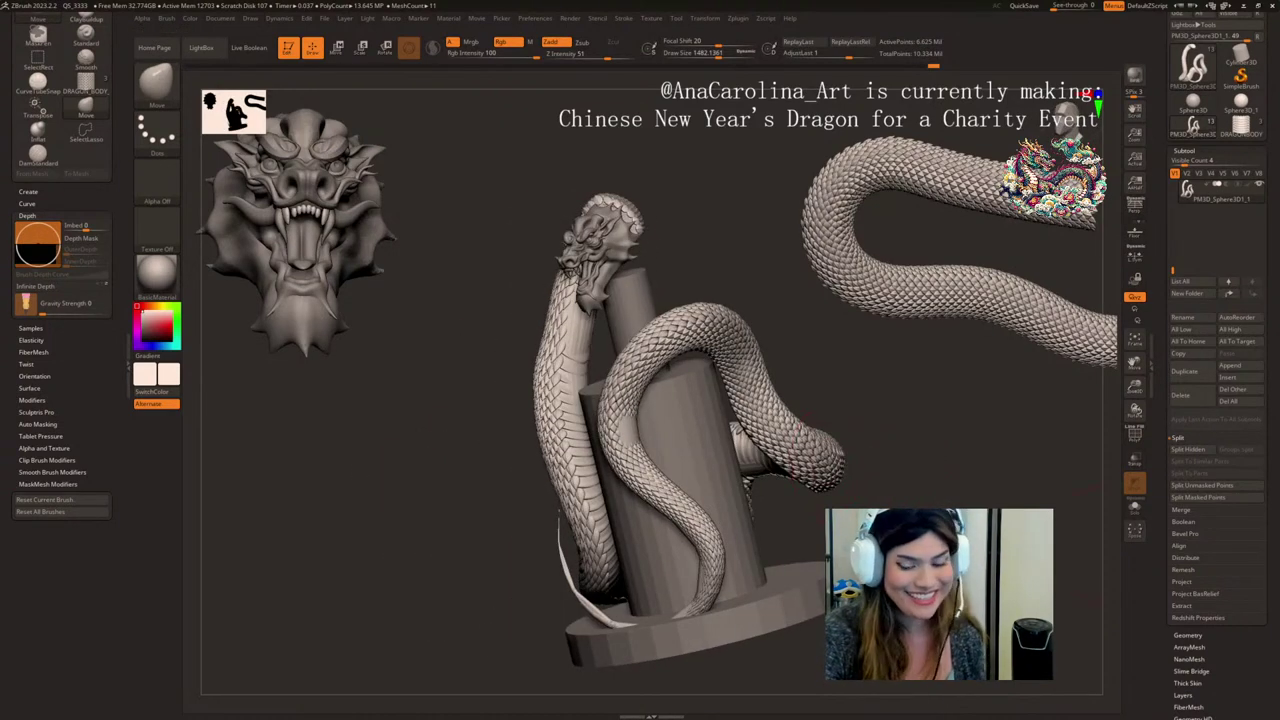